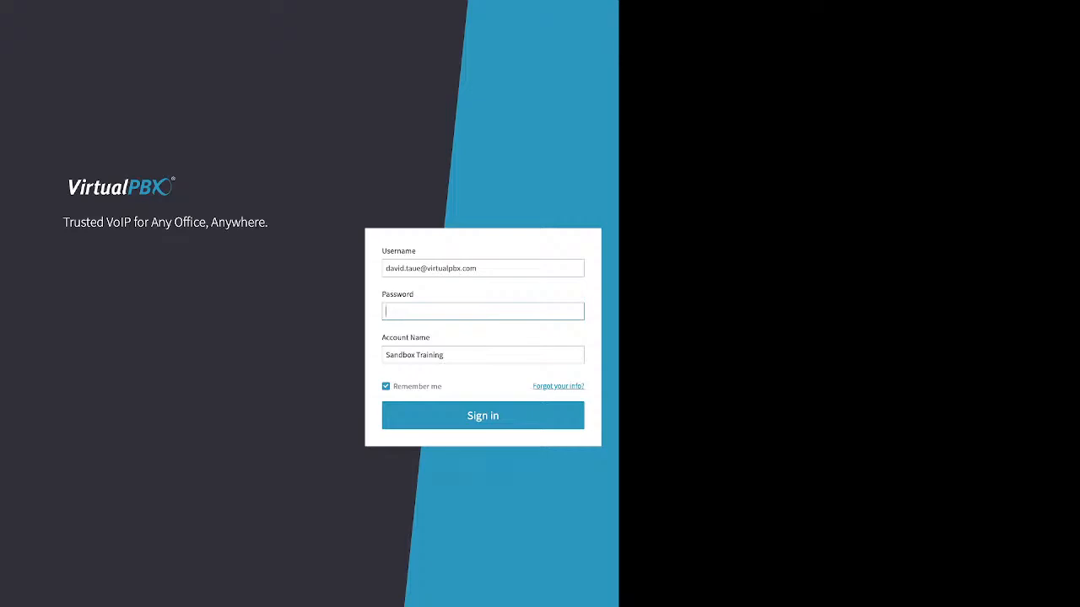
Step: Open the forgotten-info form and review the account name and phone number fields used for password recovery
drag(533, 386, 582, 386)
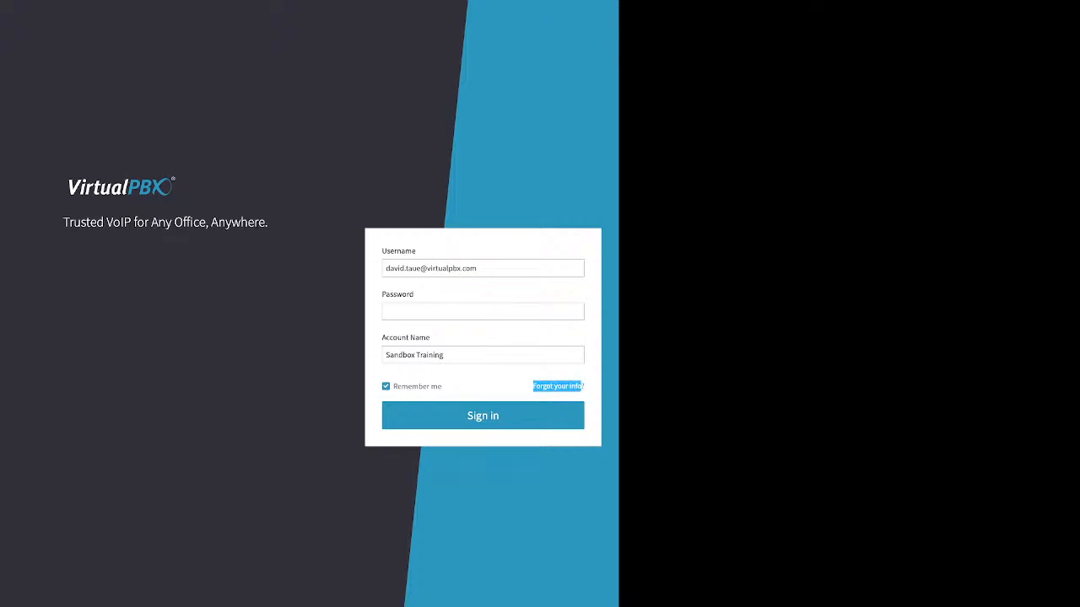
click(558, 386)
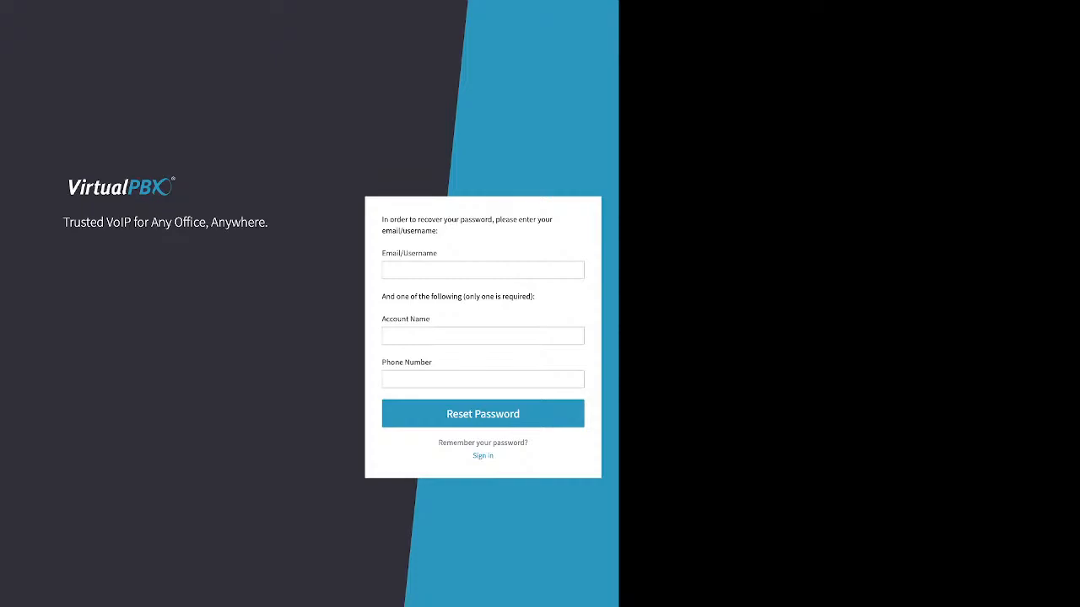
drag(382, 319, 430, 319)
click(388, 375)
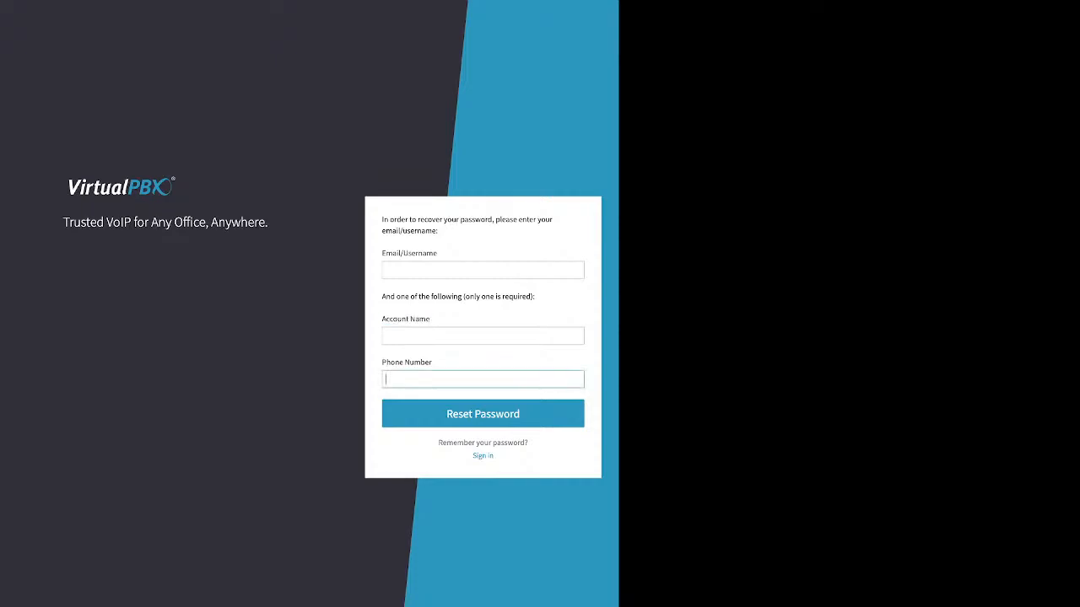
drag(382, 362, 432, 363)
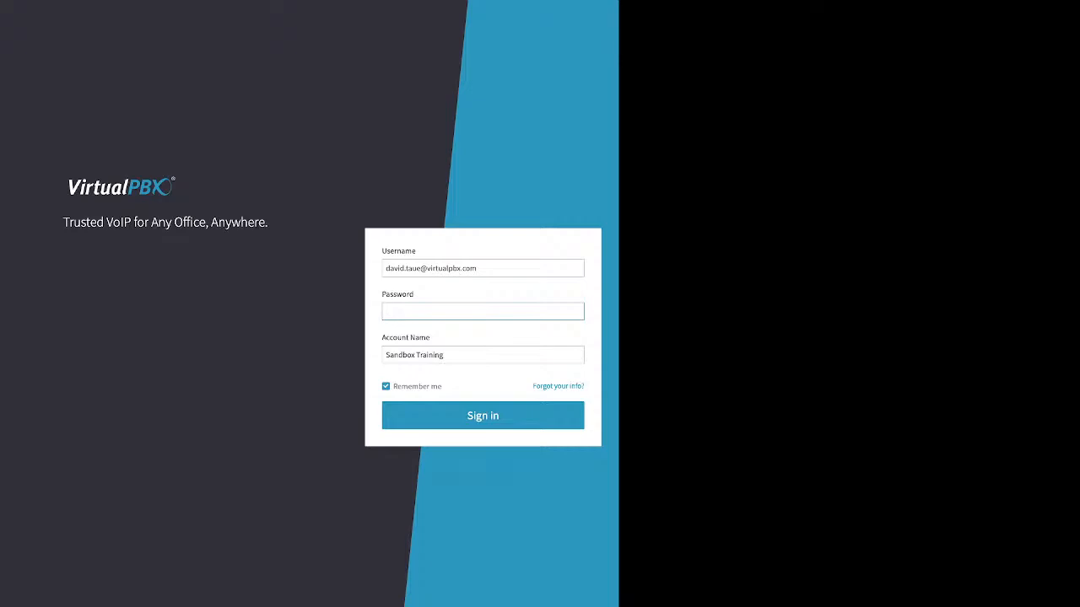
Step: Enter the account password on the sign-in form and point out the Remember me option
text(•••••••)
drag(401, 386, 442, 388)
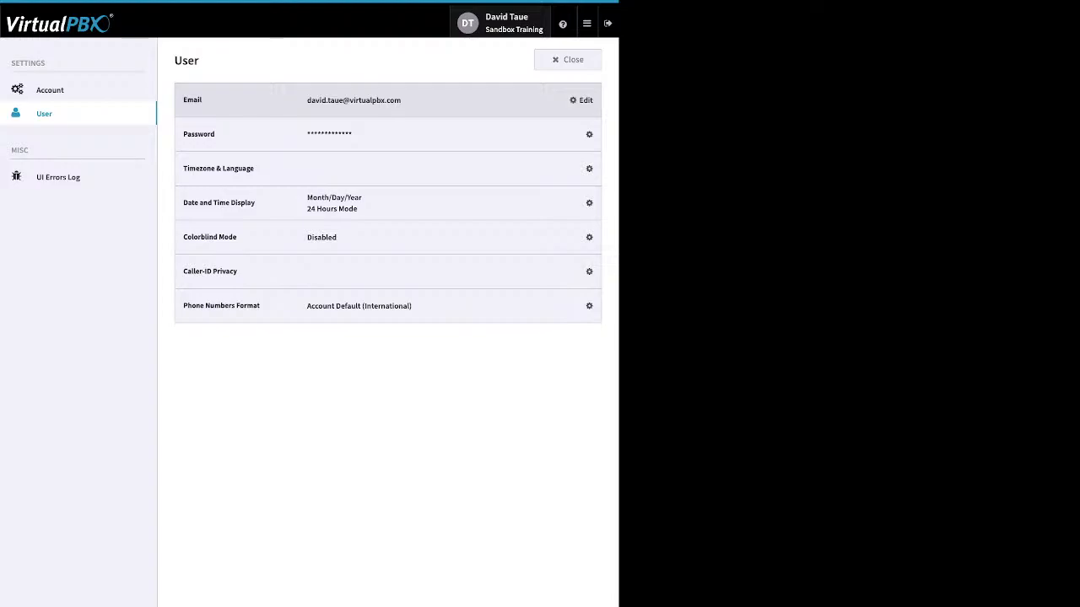
Step: Review the user's password-change fields and the account's Timezone & Language settings, and close the settings
click(581, 134)
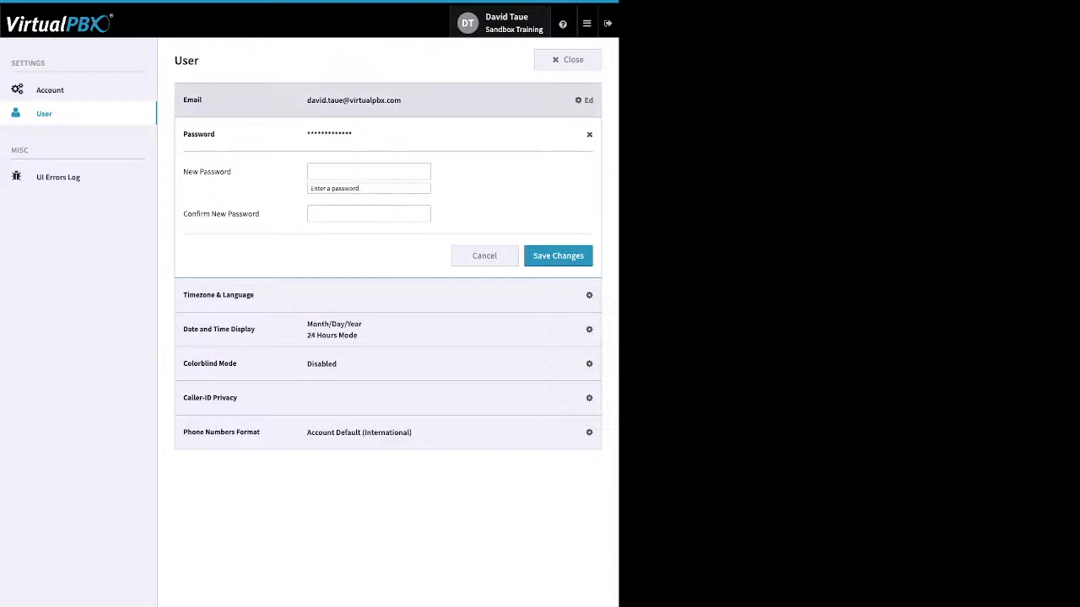
click(50, 89)
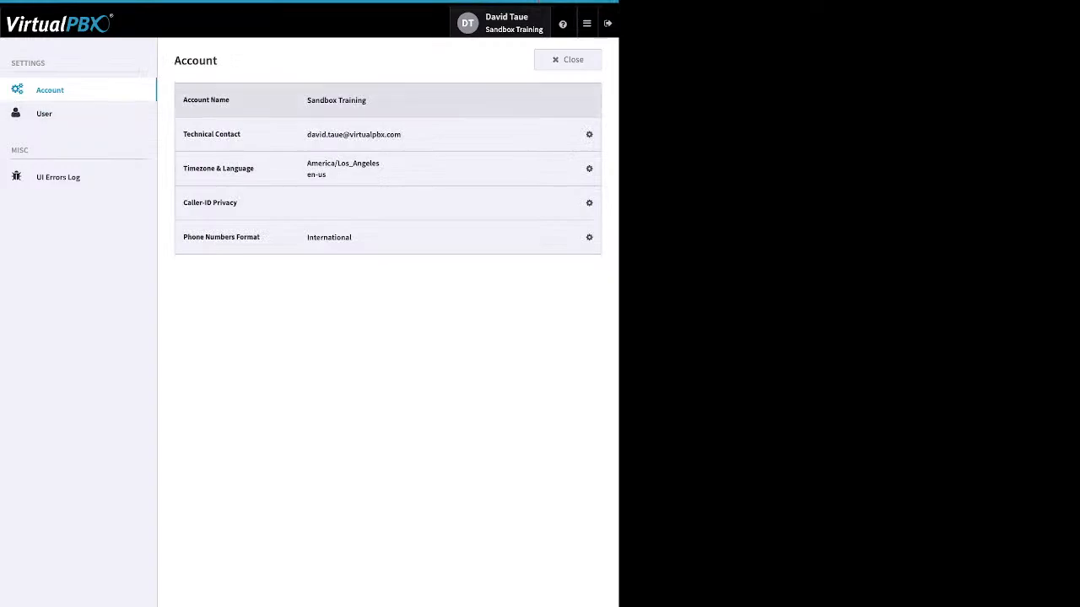
click(581, 169)
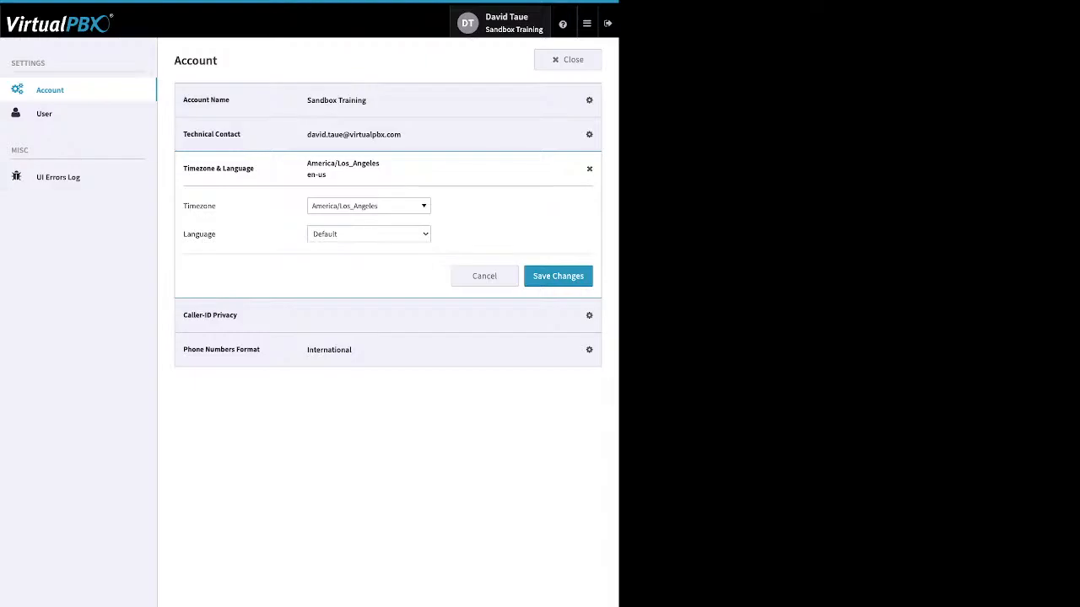
click(45, 114)
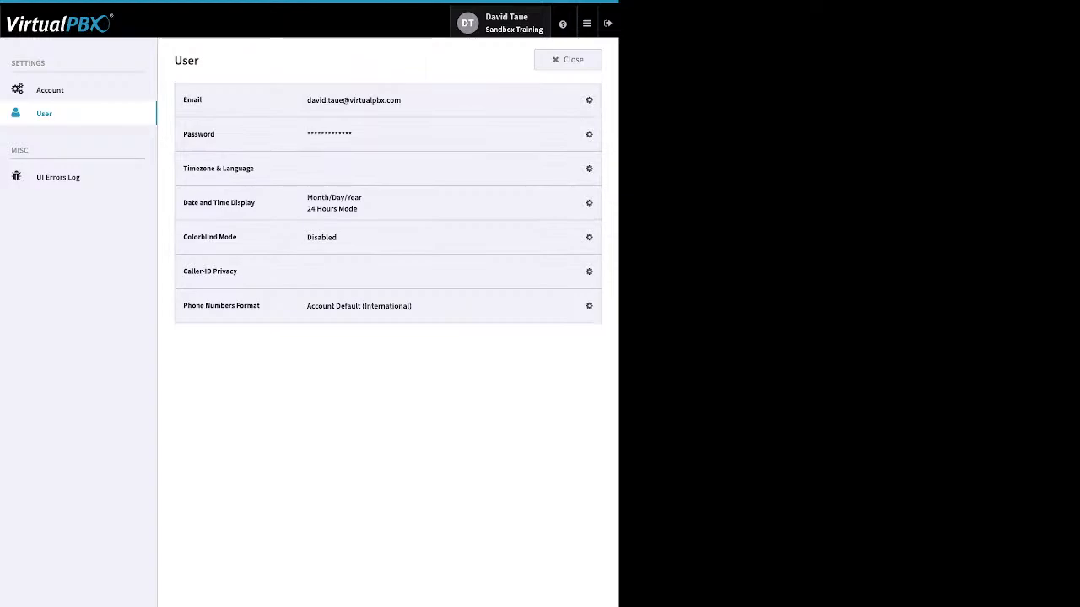
click(568, 60)
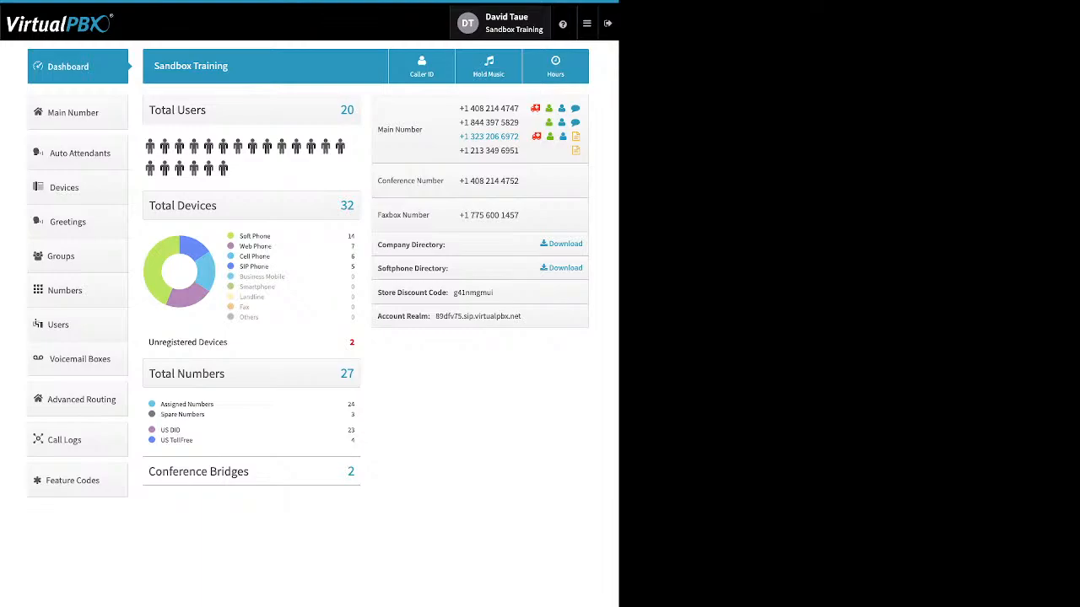
Step: Examine the dashboard's device breakdown by soft phone, web phone, cell phone and SIP phone, plus the unregistered devices
mouse_move(563, 24)
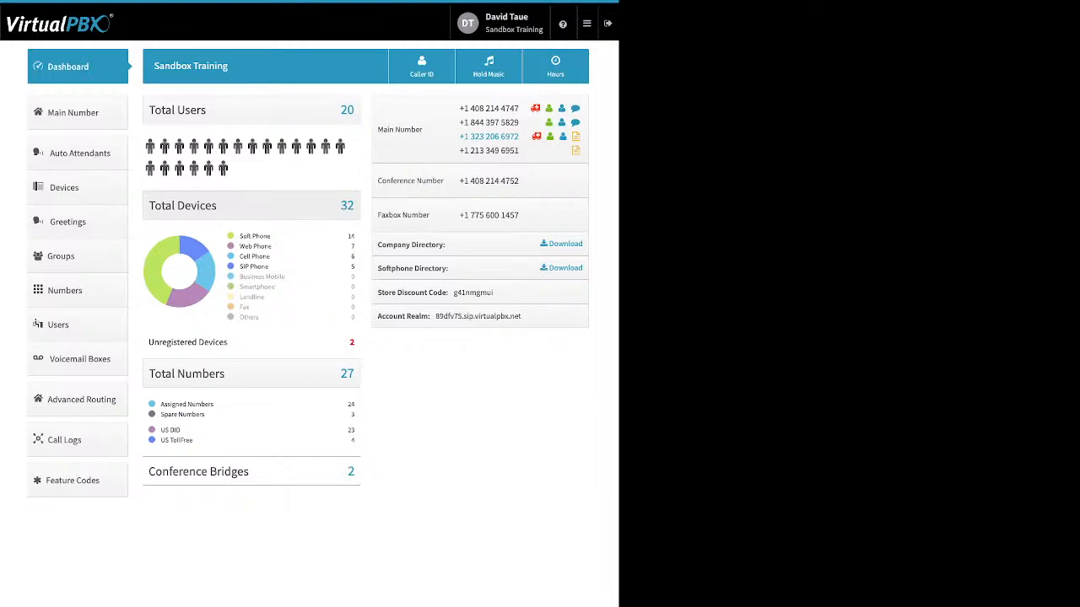
drag(243, 237, 271, 236)
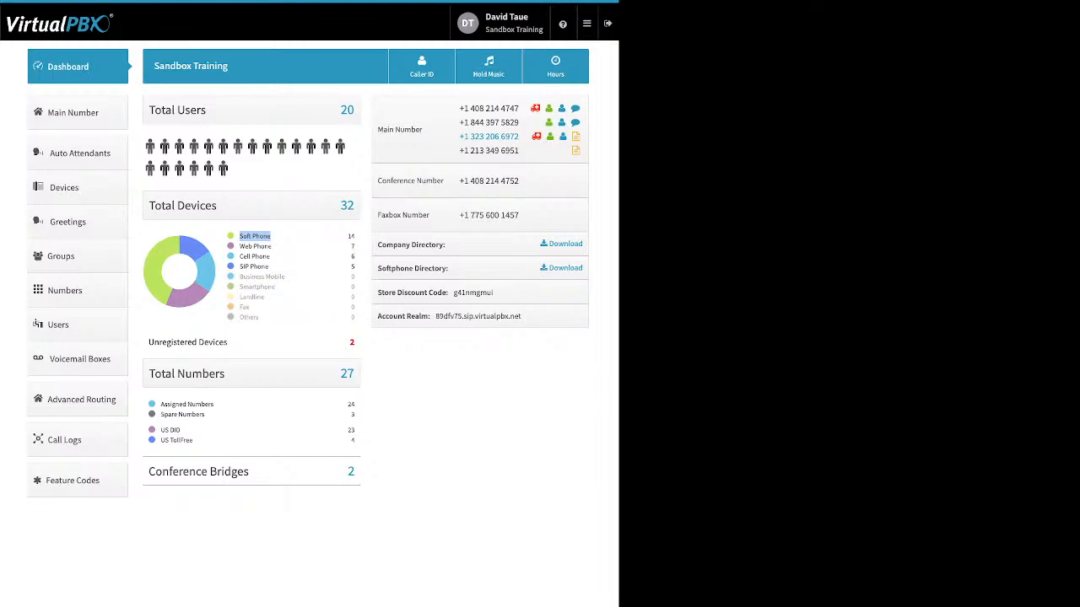
click(260, 237)
drag(273, 246, 239, 246)
click(271, 246)
drag(269, 256, 240, 256)
click(256, 257)
drag(269, 267, 240, 267)
drag(149, 343, 228, 342)
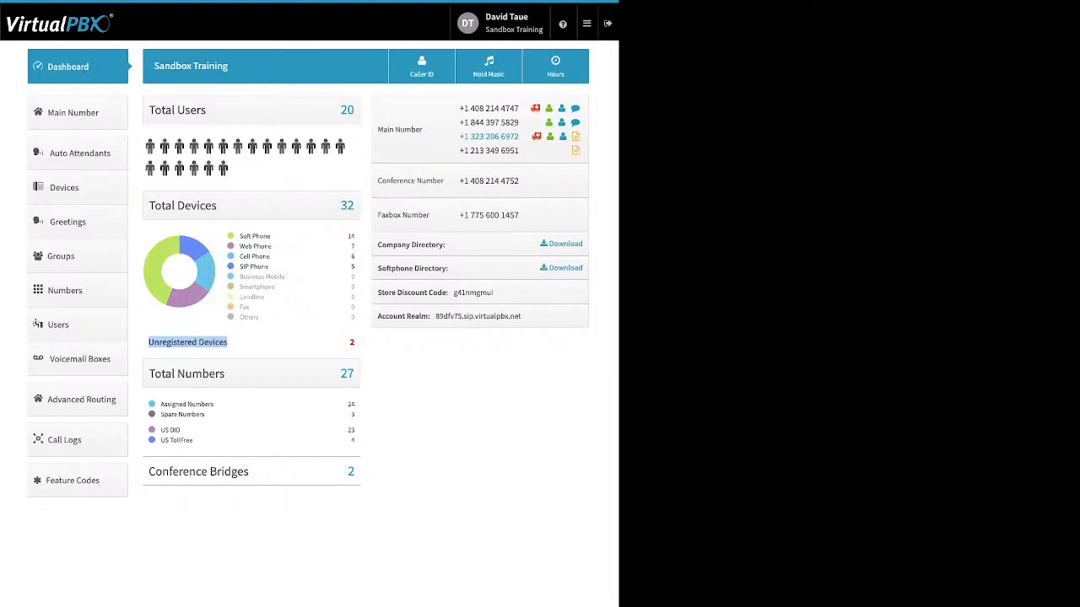
Step: Examine the dashboard's assigned, spare, US DID and toll-free number categories and the conference bridges entry
click(206, 414)
drag(206, 414, 160, 404)
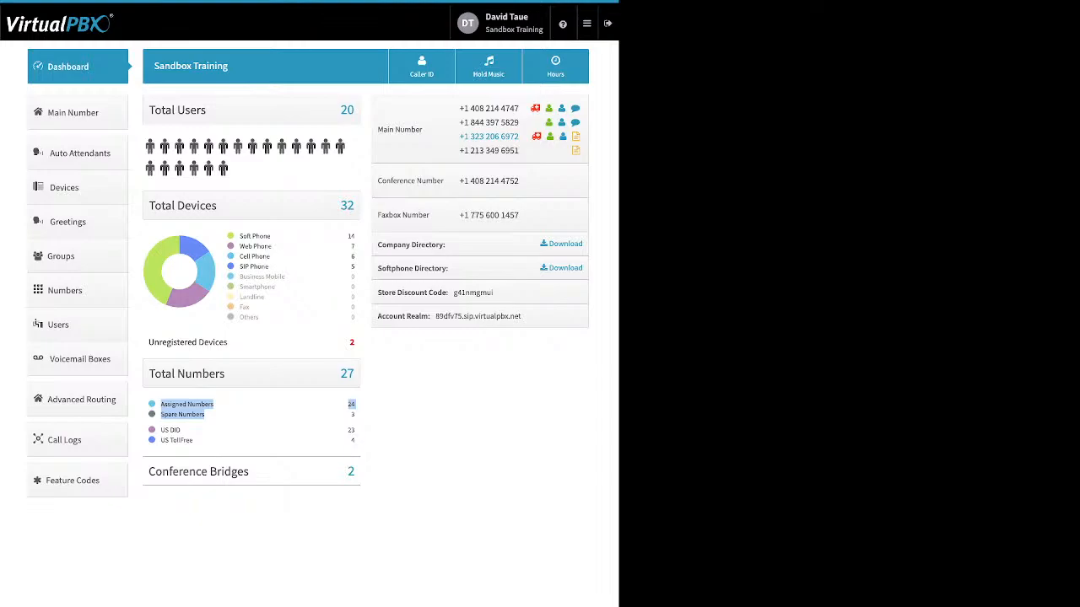
click(254, 415)
drag(192, 440, 161, 429)
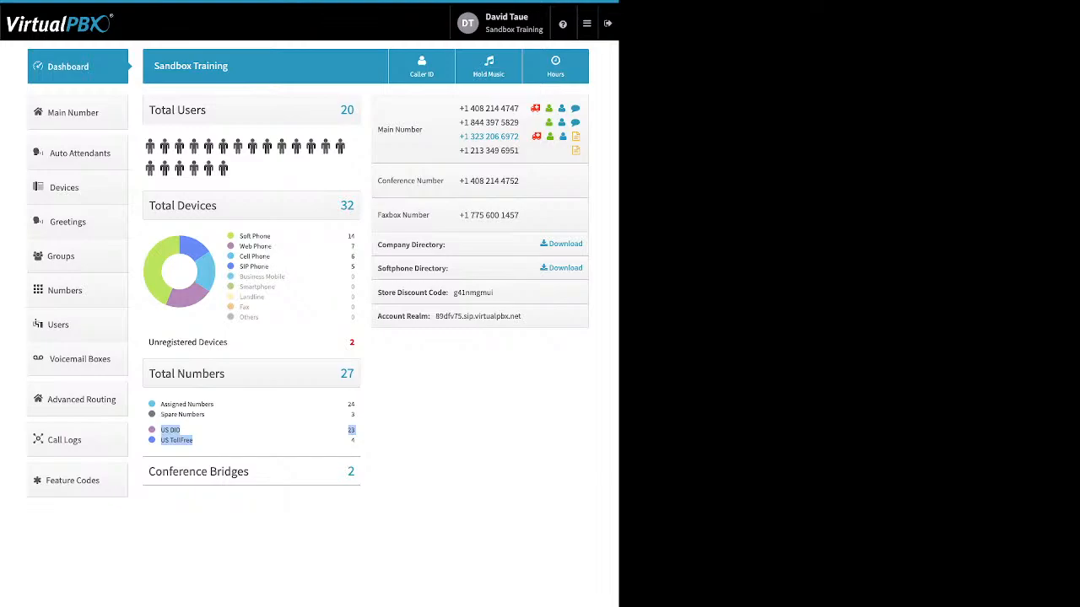
click(67, 325)
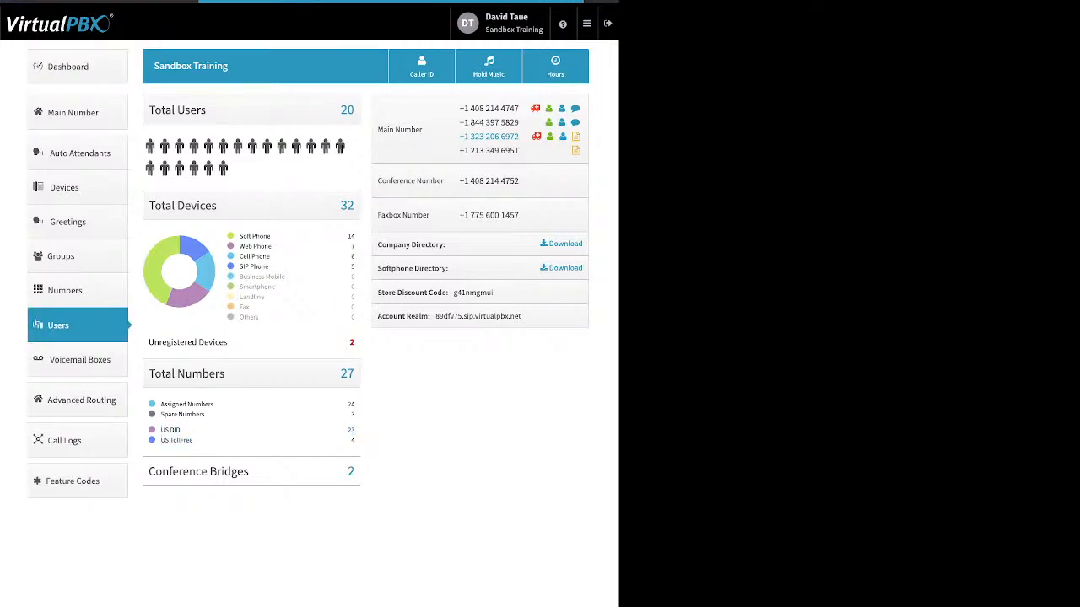
click(67, 66)
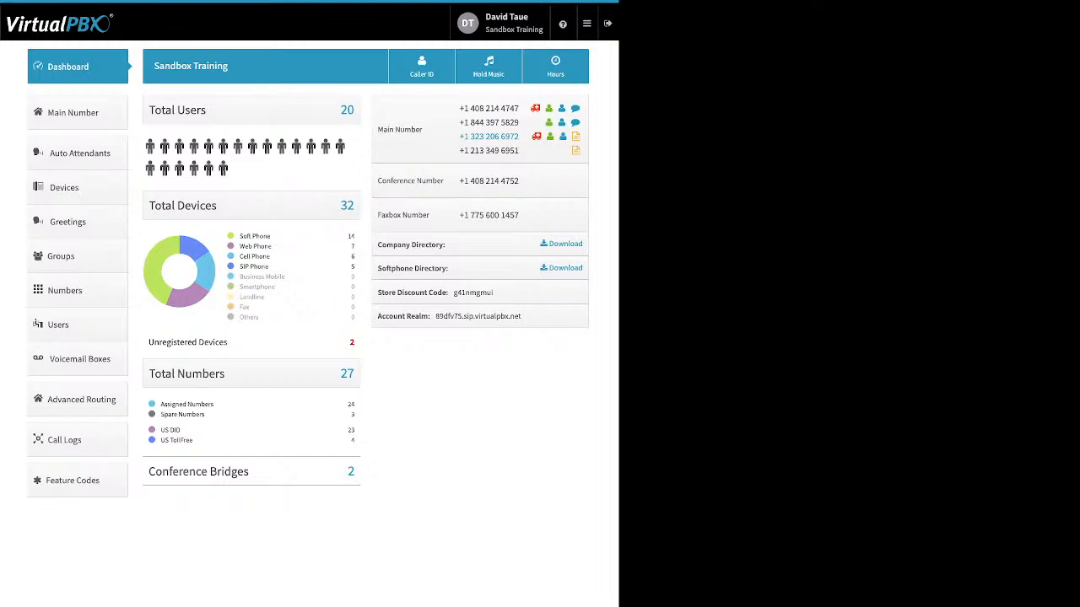
drag(249, 472, 149, 472)
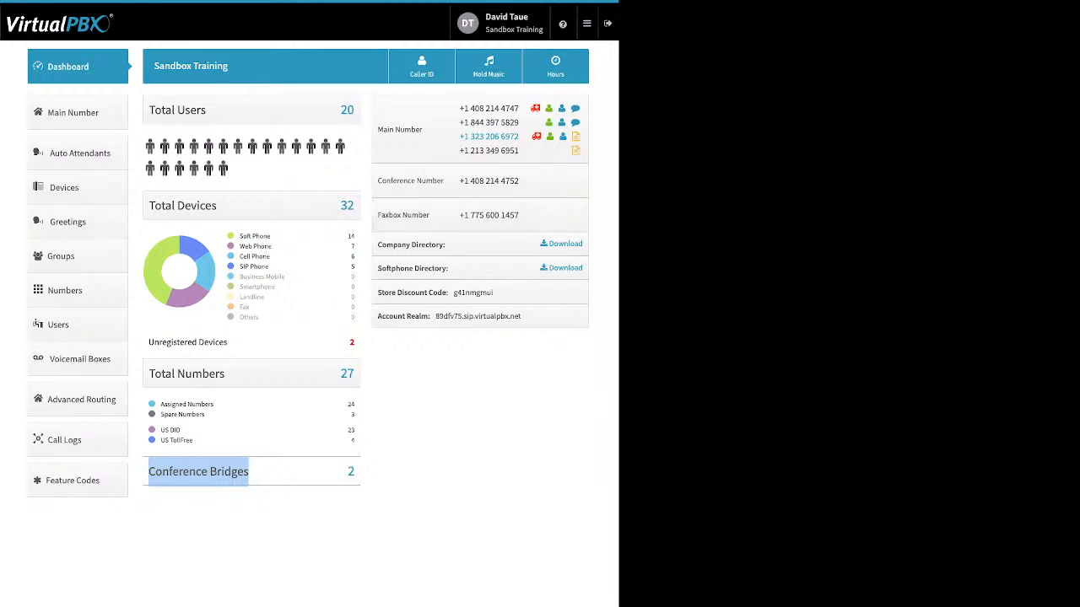
Step: Review the dashboard's company directory, softphone directory, store discount code and account realm entries
drag(445, 245, 377, 244)
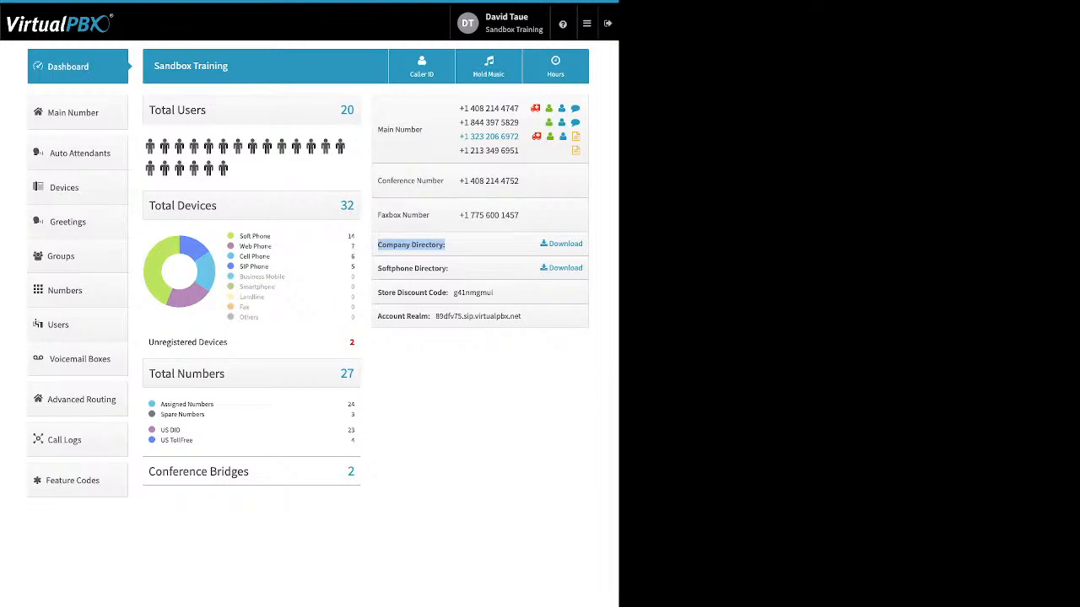
drag(450, 268, 377, 268)
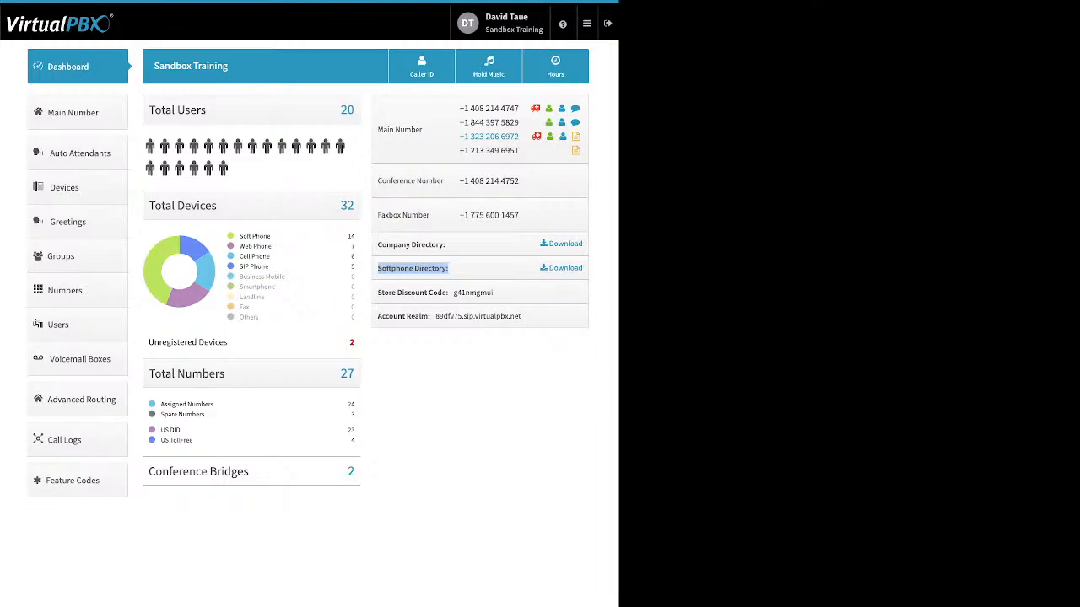
click(449, 269)
drag(378, 292, 493, 293)
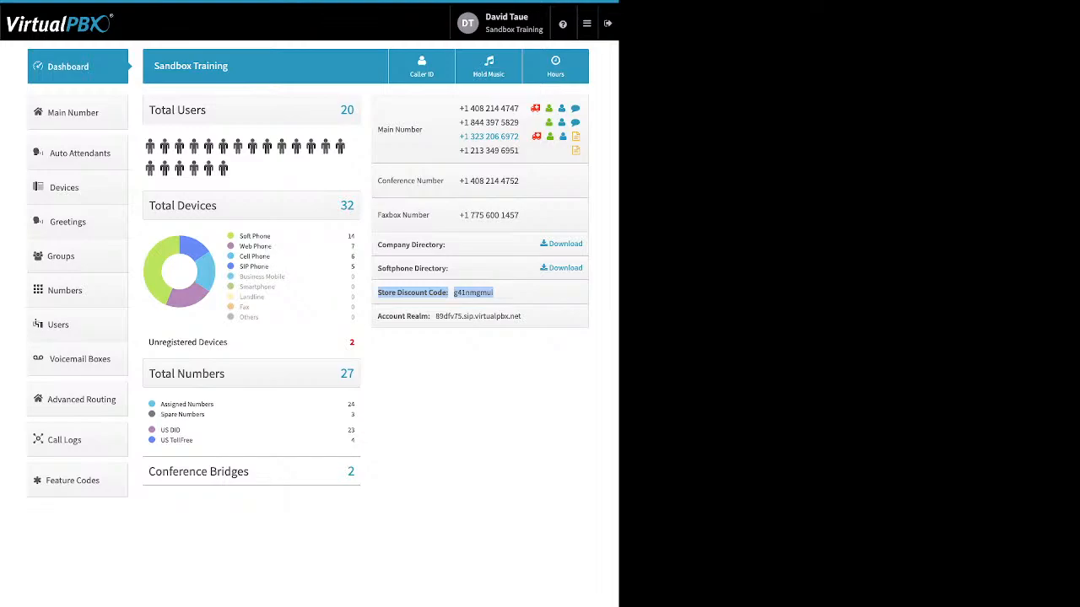
drag(377, 317, 431, 317)
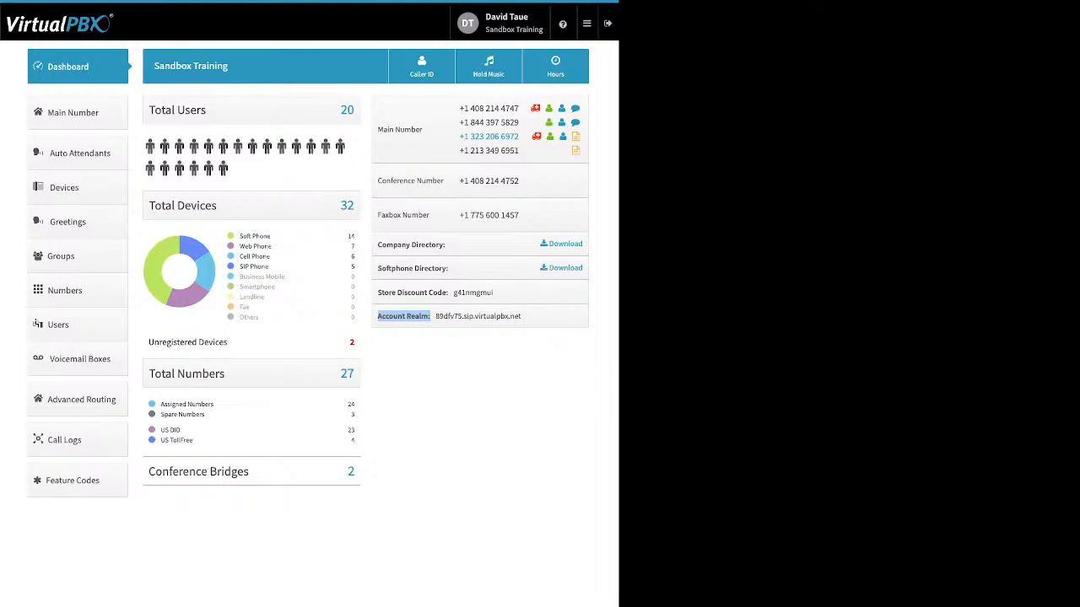
Step: Open the Company Caller ID settings, review the number, name and E911 information, and close them without saving
click(422, 67)
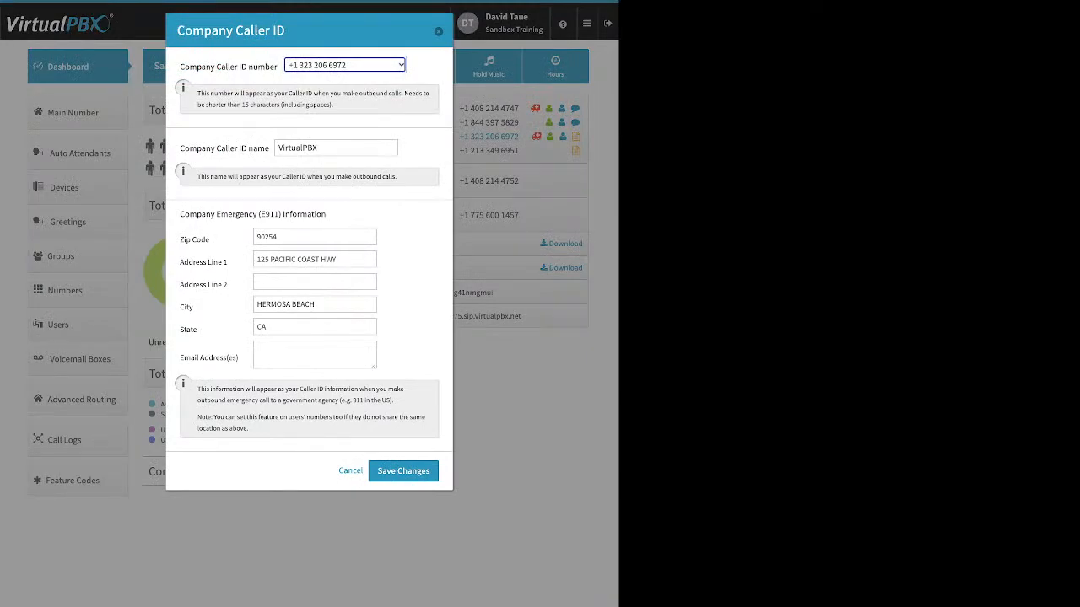
drag(180, 67, 278, 67)
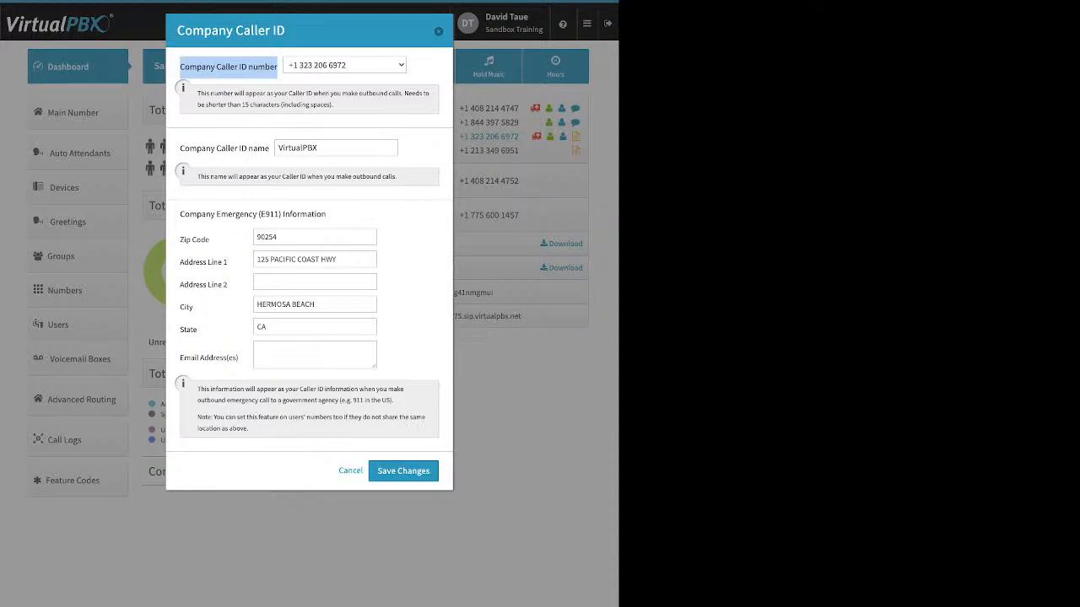
click(229, 68)
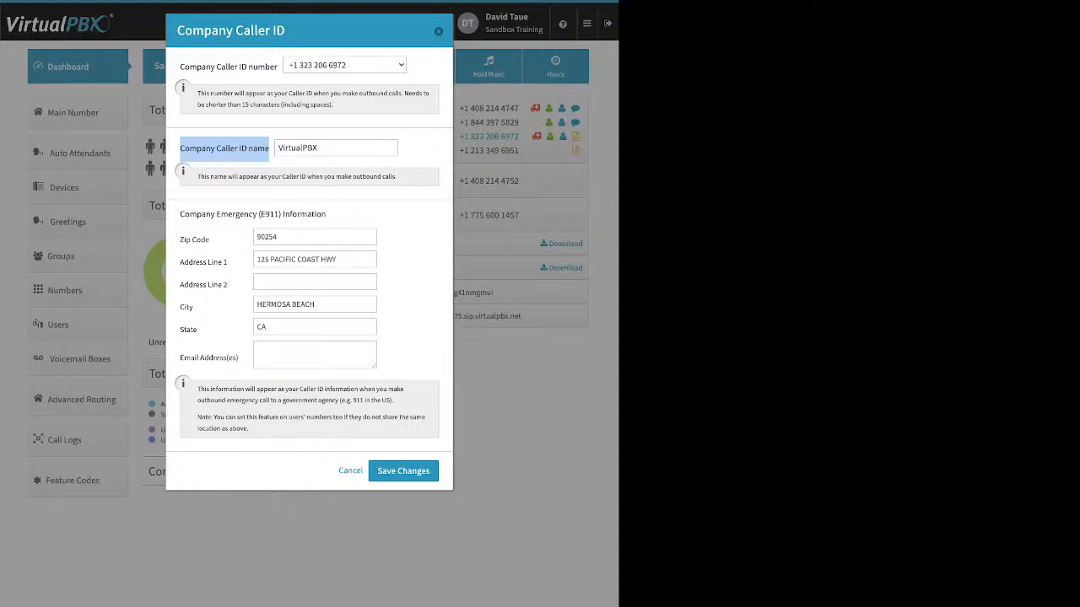
click(314, 237)
drag(180, 214, 325, 214)
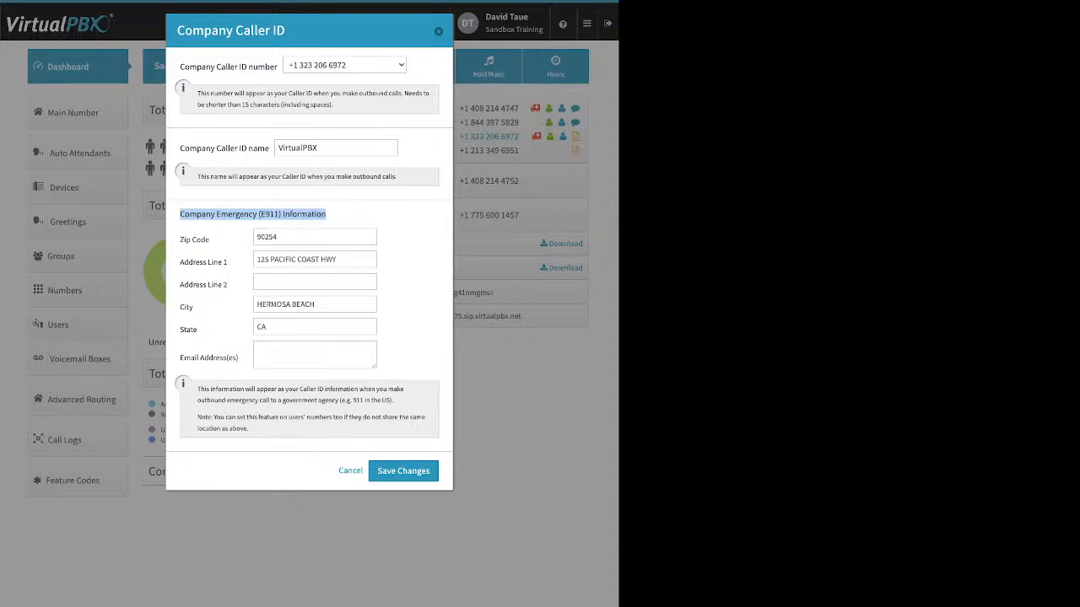
click(327, 215)
drag(179, 148, 270, 147)
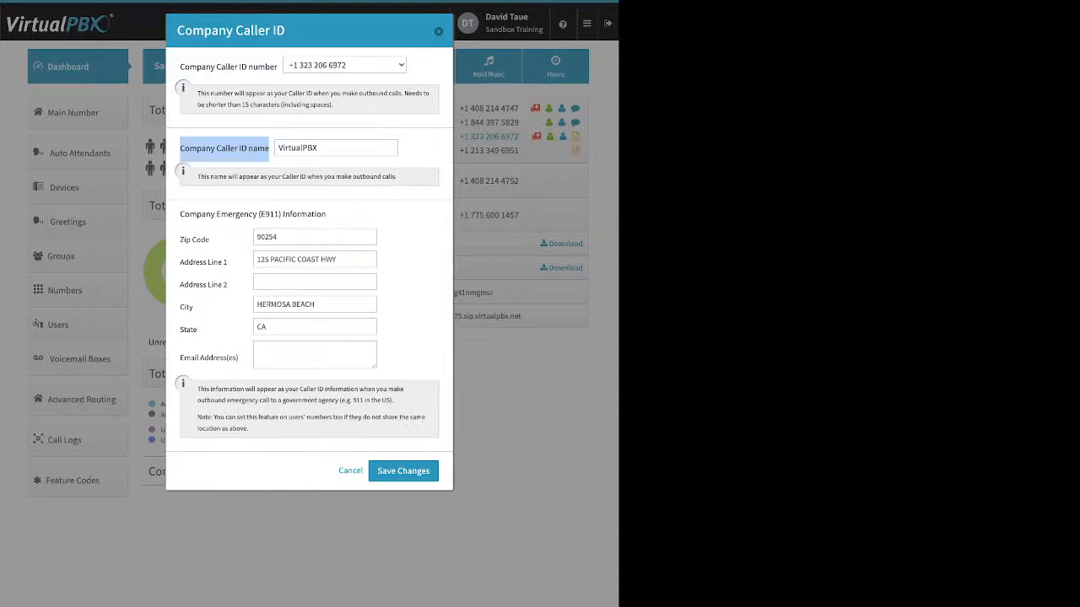
key(Escape)
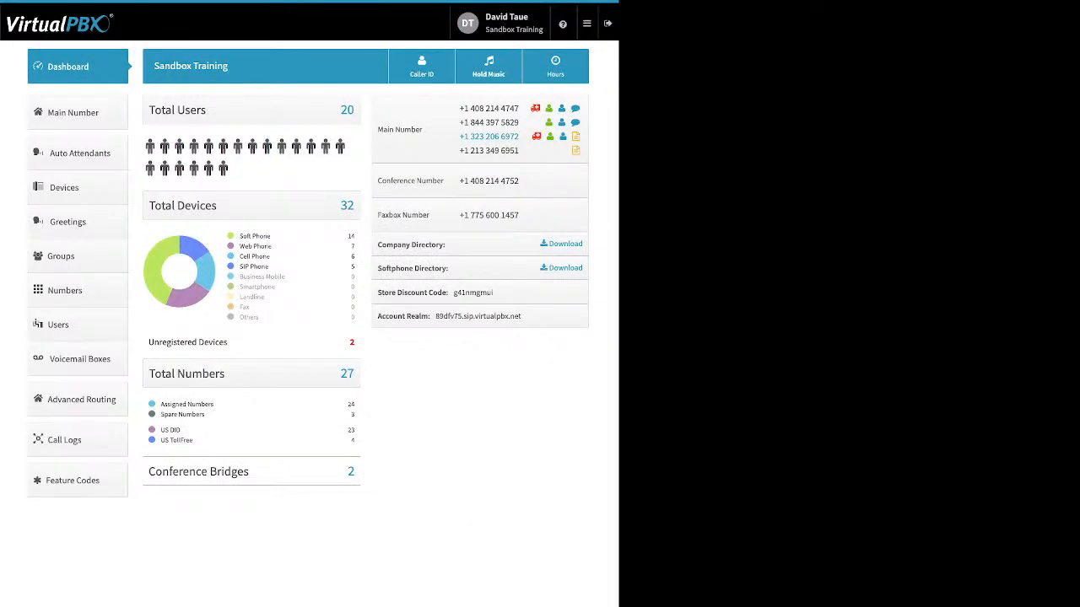
Step: Open the account's Music-On-Hold settings, show the audio file upload option, and close them without saving
click(488, 67)
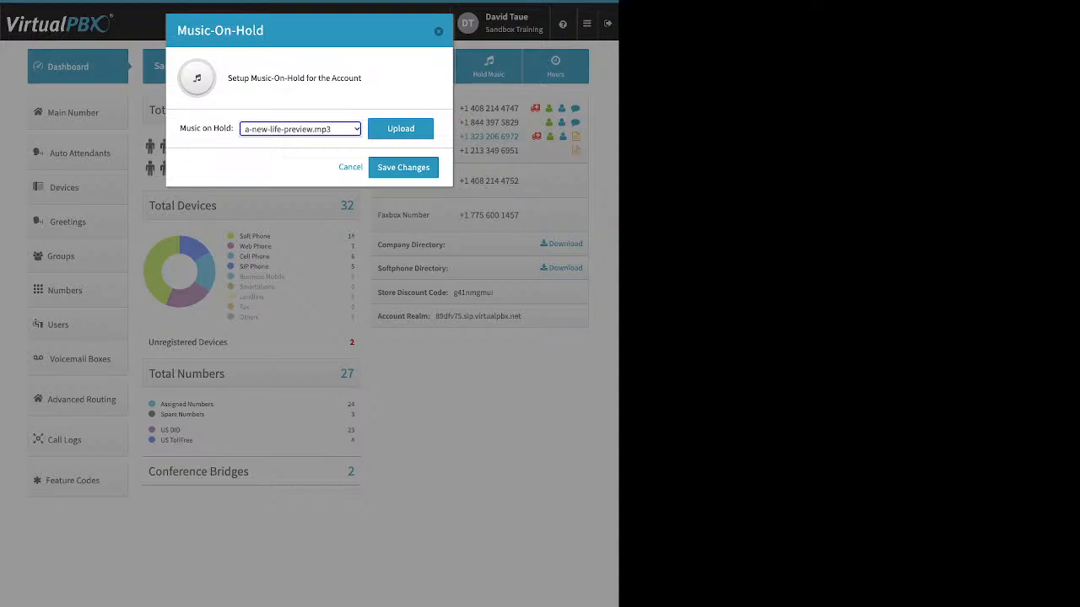
click(401, 129)
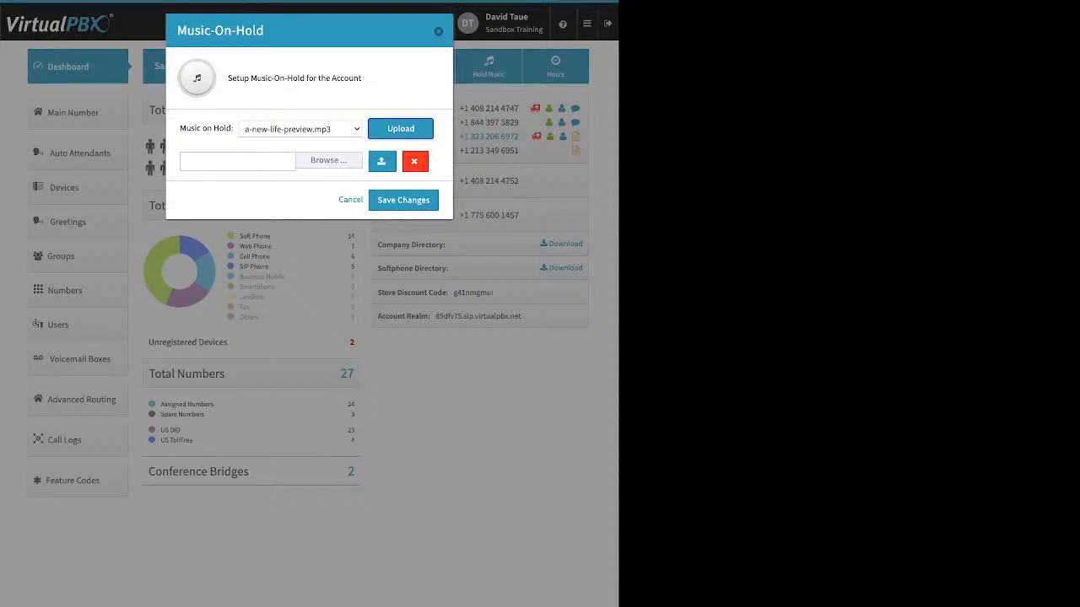
key(Escape)
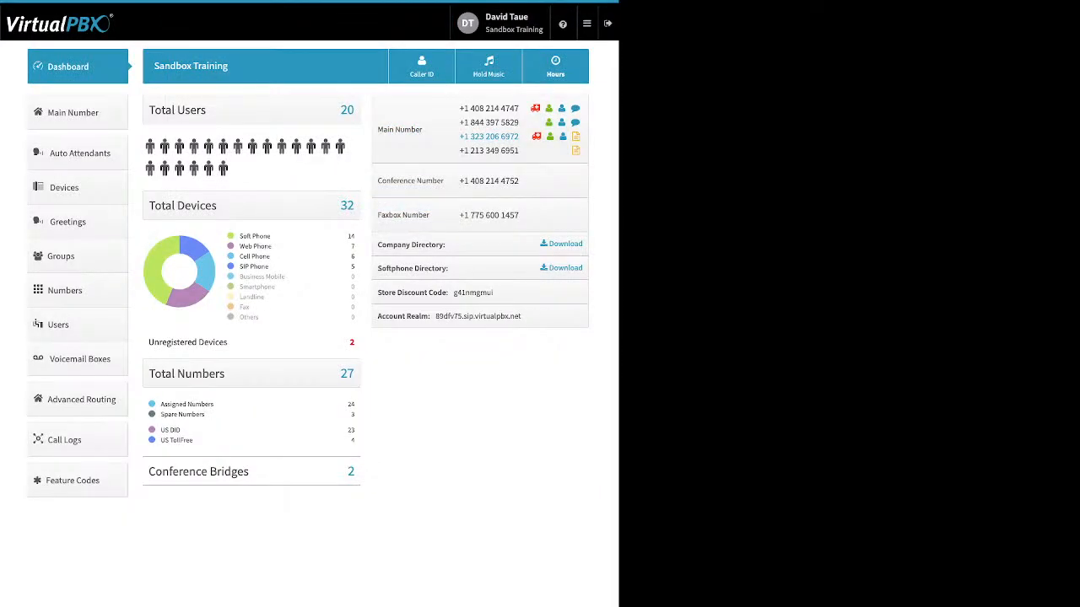
Step: Un-assign the last phone number listed under Main Company Numbers
click(78, 112)
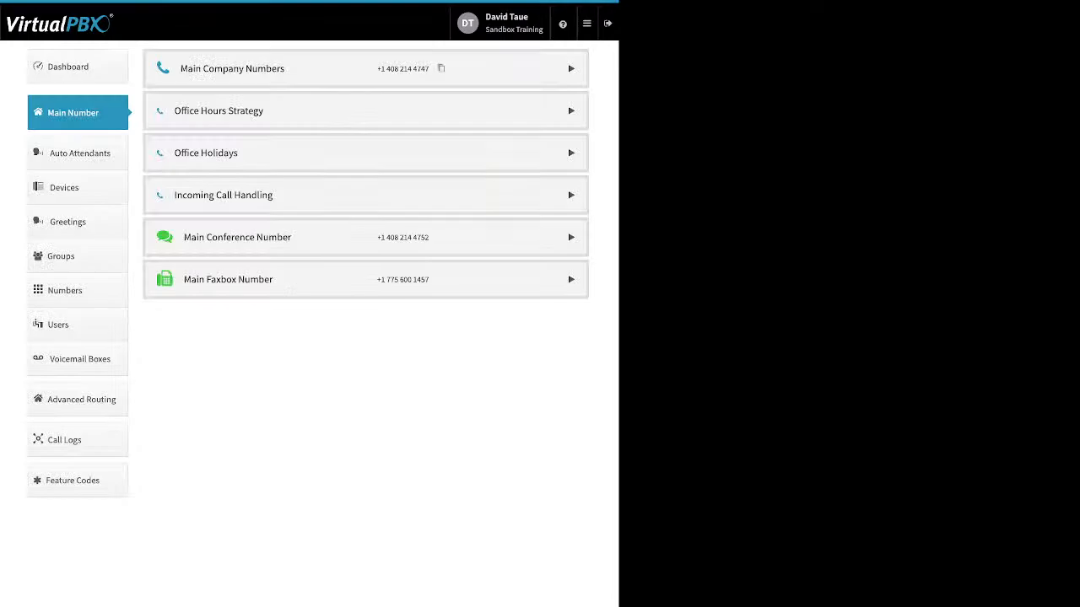
click(571, 68)
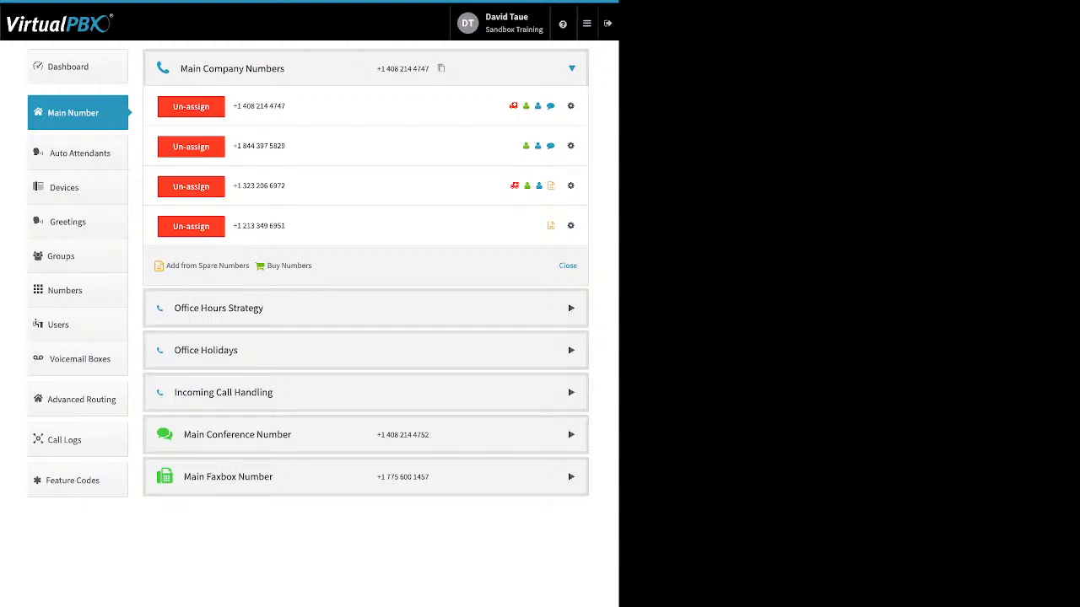
click(191, 226)
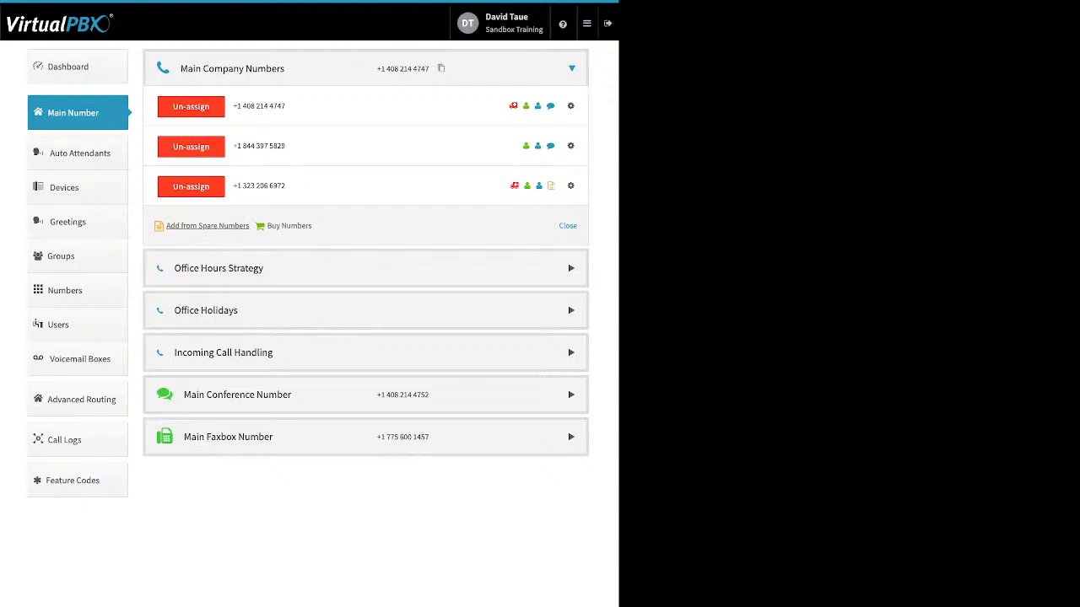
Step: Add the last number in the spare numbers list to the Main Company Numbers
click(208, 225)
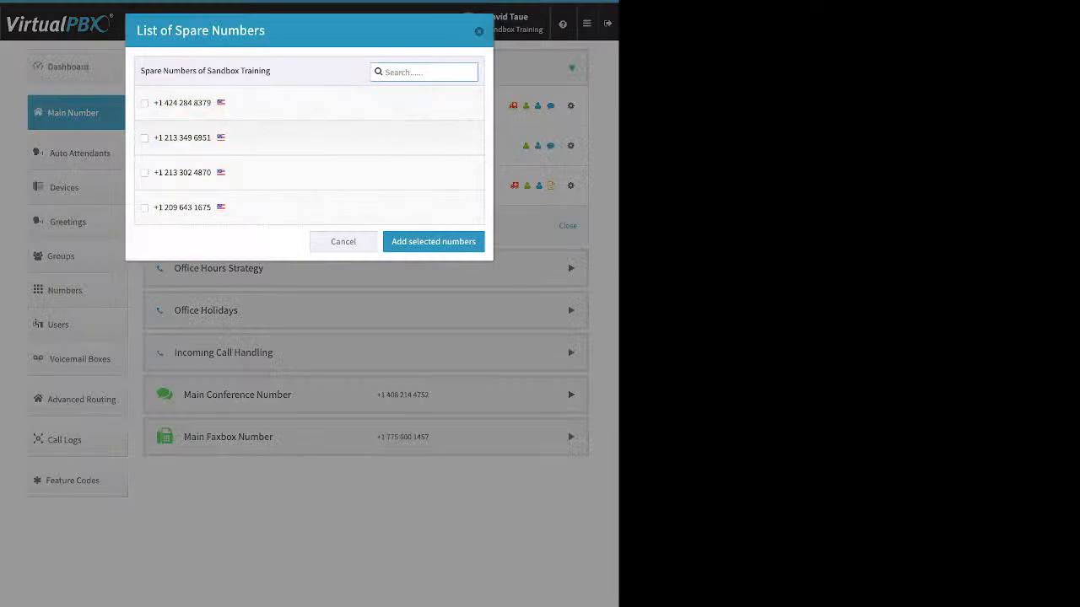
click(144, 207)
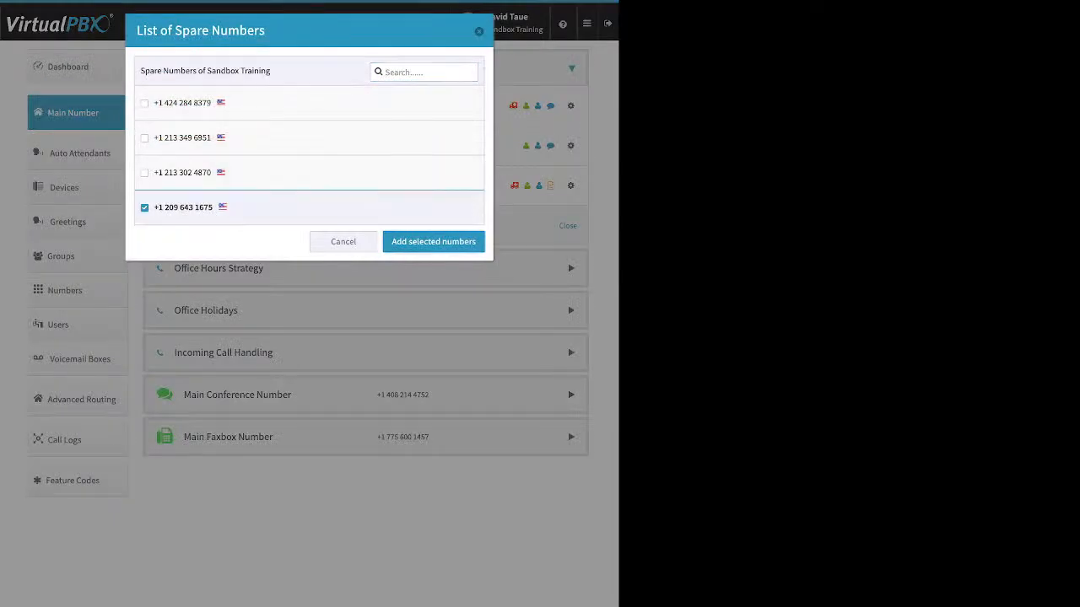
click(433, 242)
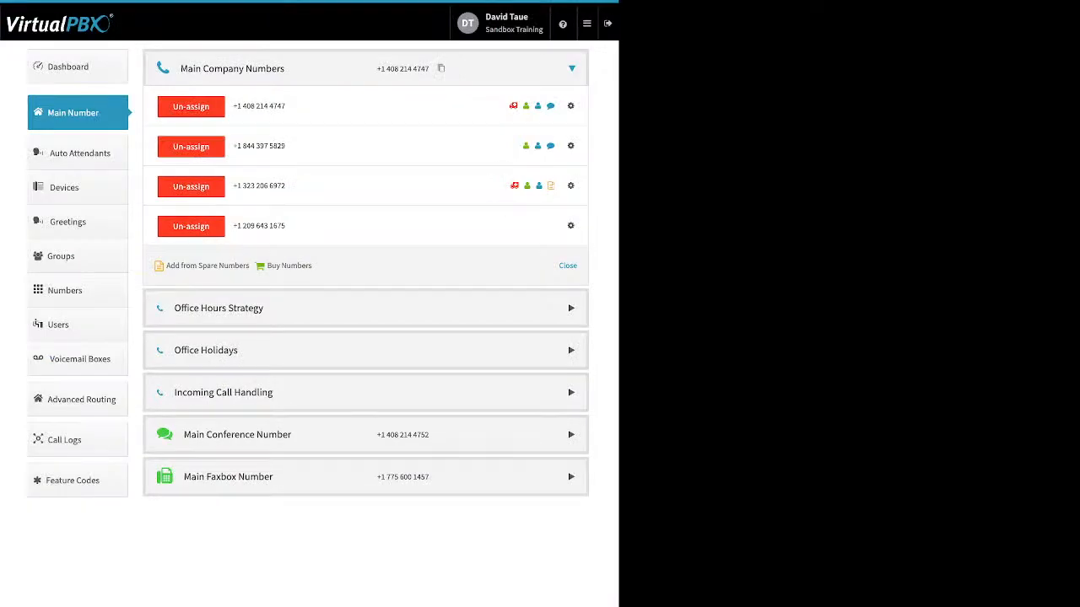
Step: Search for toll-free numbers to buy with the 87* prefix and browse the list of available numbers
click(288, 266)
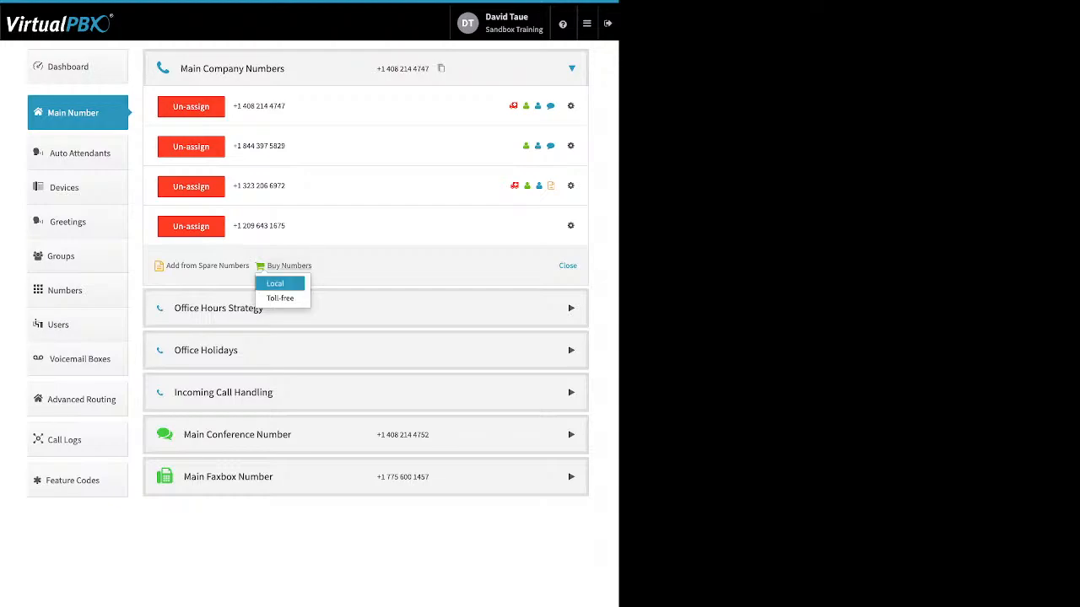
click(280, 297)
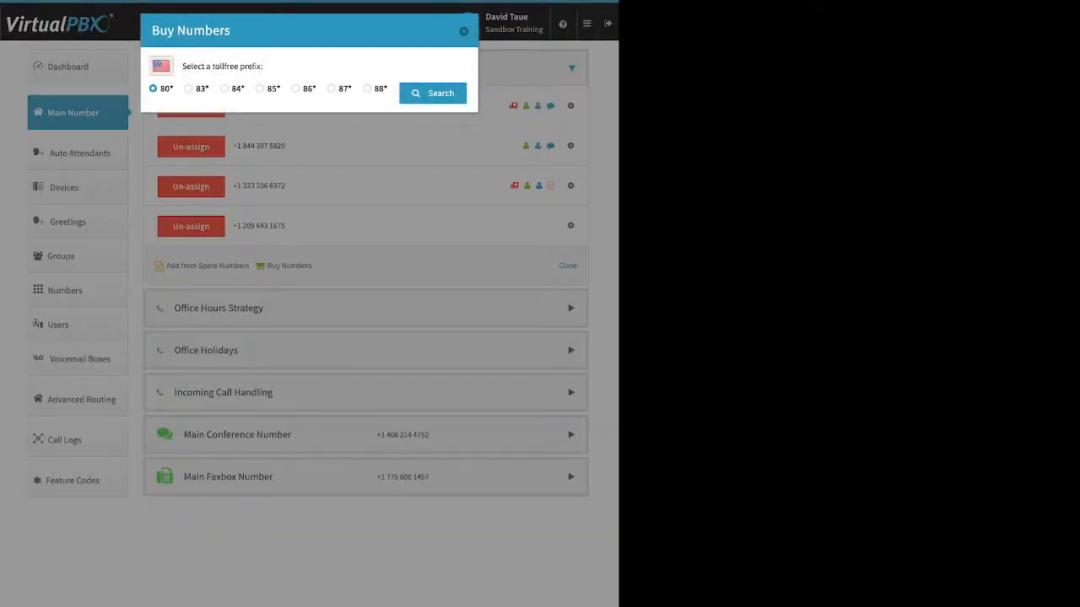
click(331, 88)
click(433, 94)
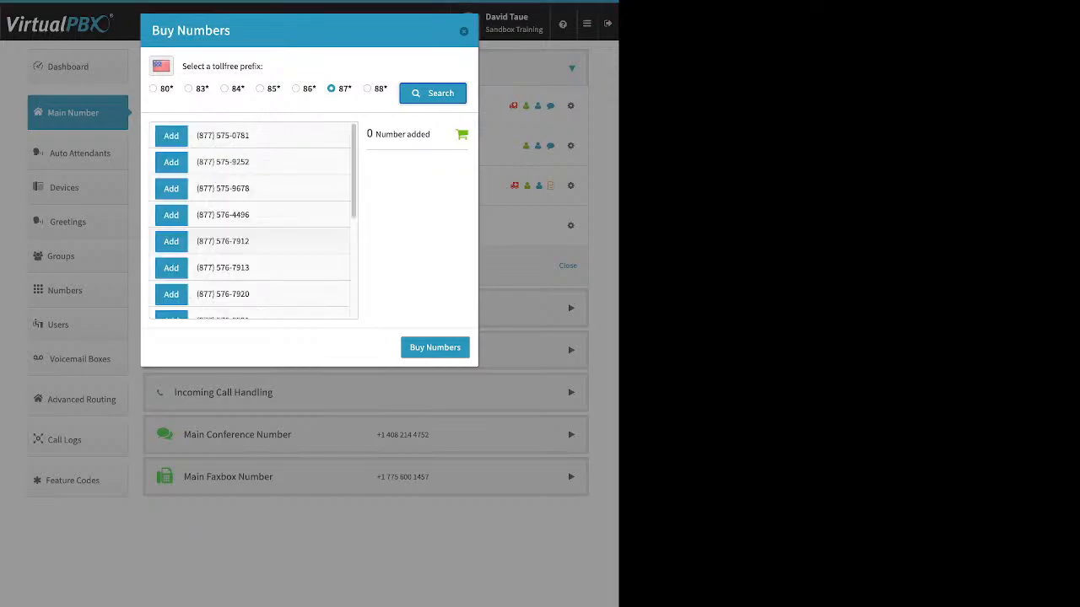
scroll(253, 221, down, 5)
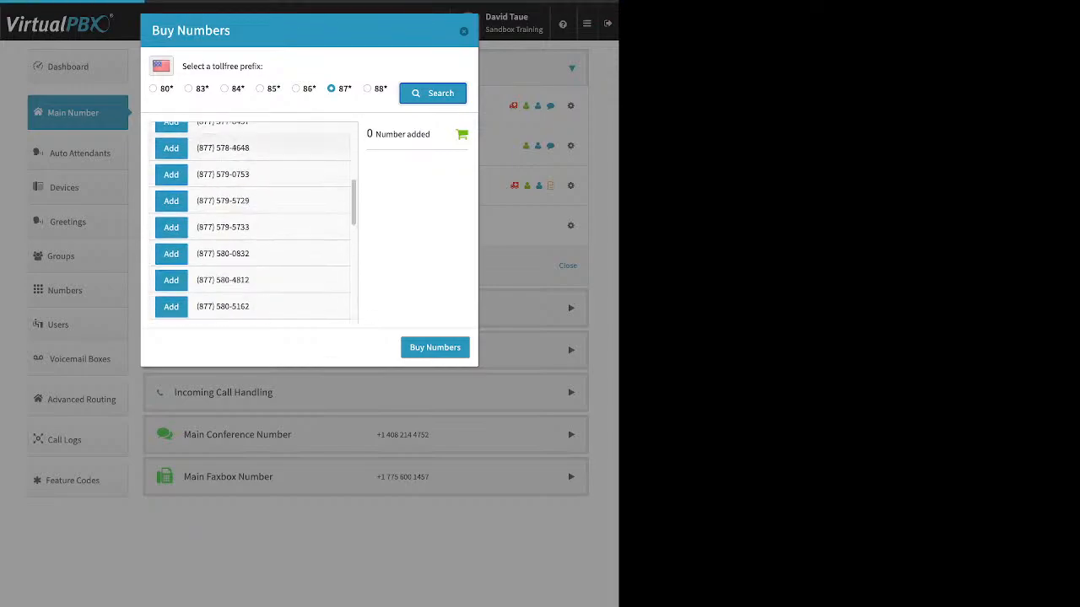
scroll(253, 221, down, 3)
scroll(253, 221, down, 6)
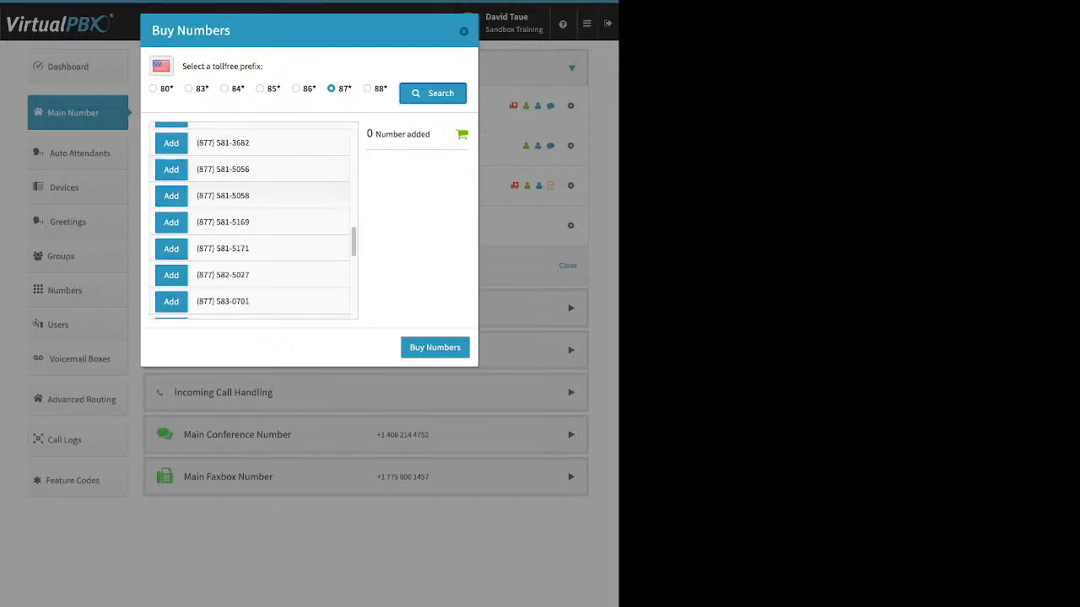
Step: Add a listed toll-free number to the cart, remove it, add a different one from the list and buy it
click(171, 195)
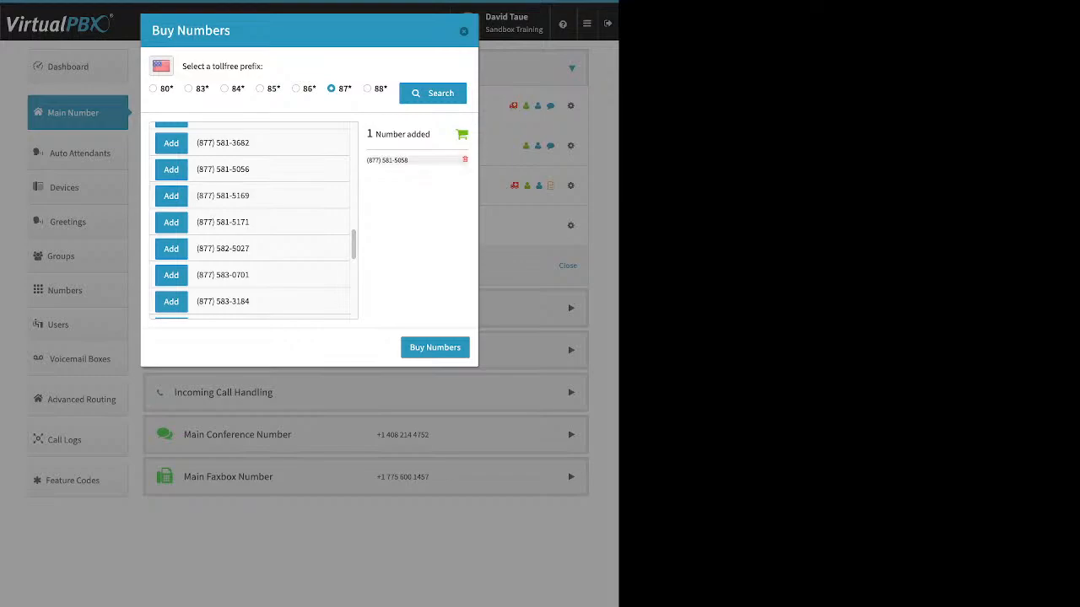
click(464, 160)
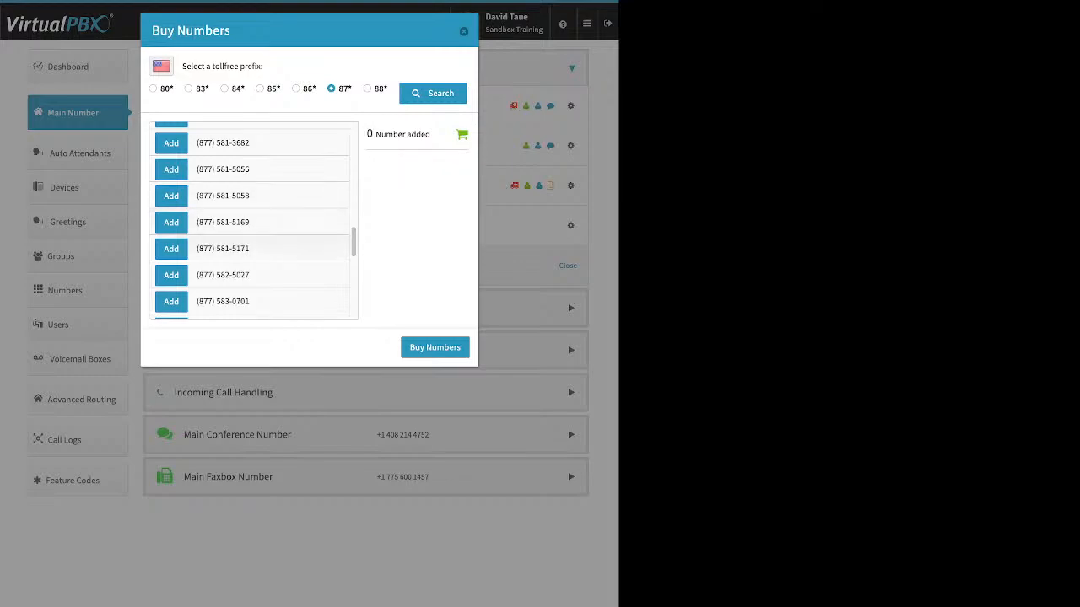
click(171, 248)
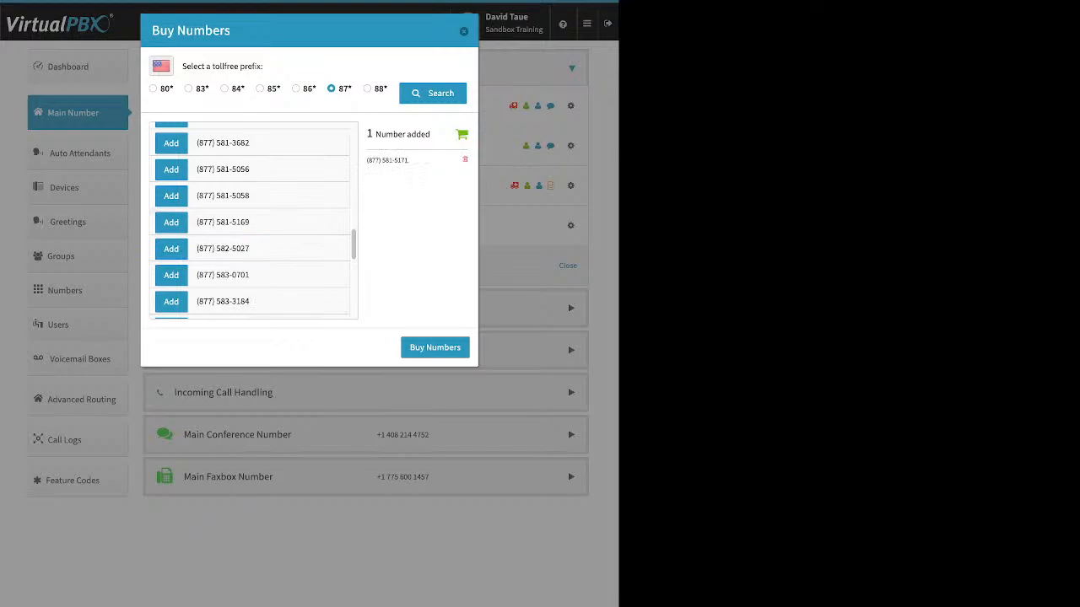
click(435, 348)
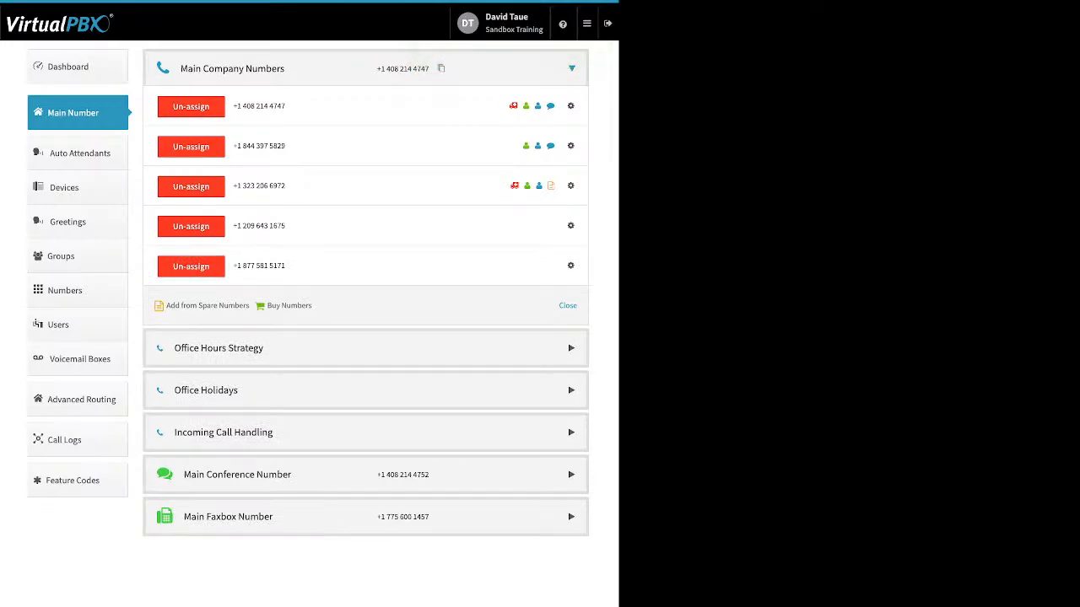
Step: Search for local United States numbers to buy with area code 310
click(289, 306)
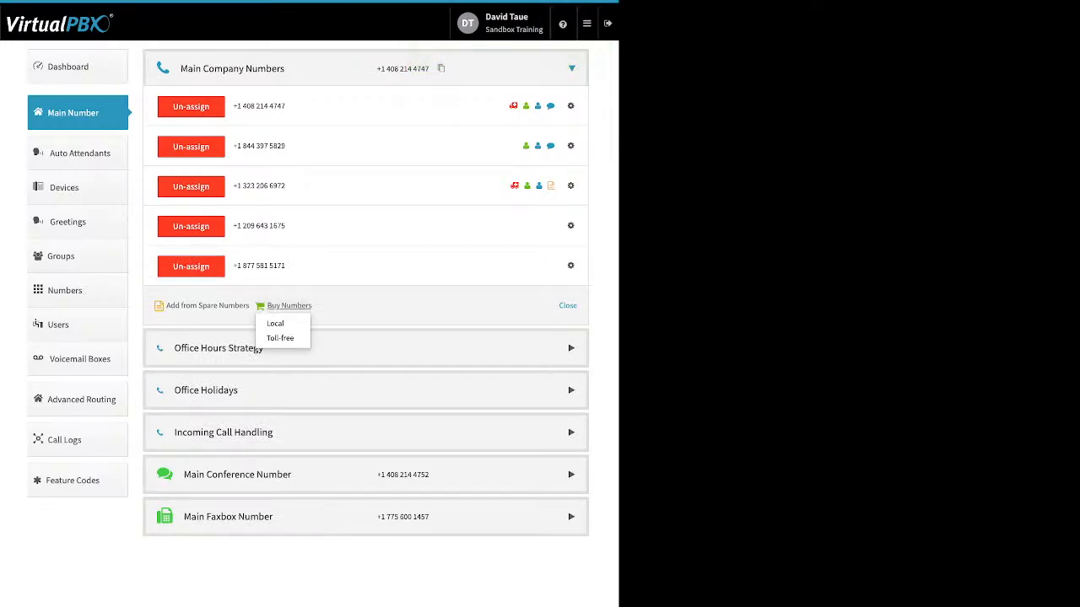
click(276, 323)
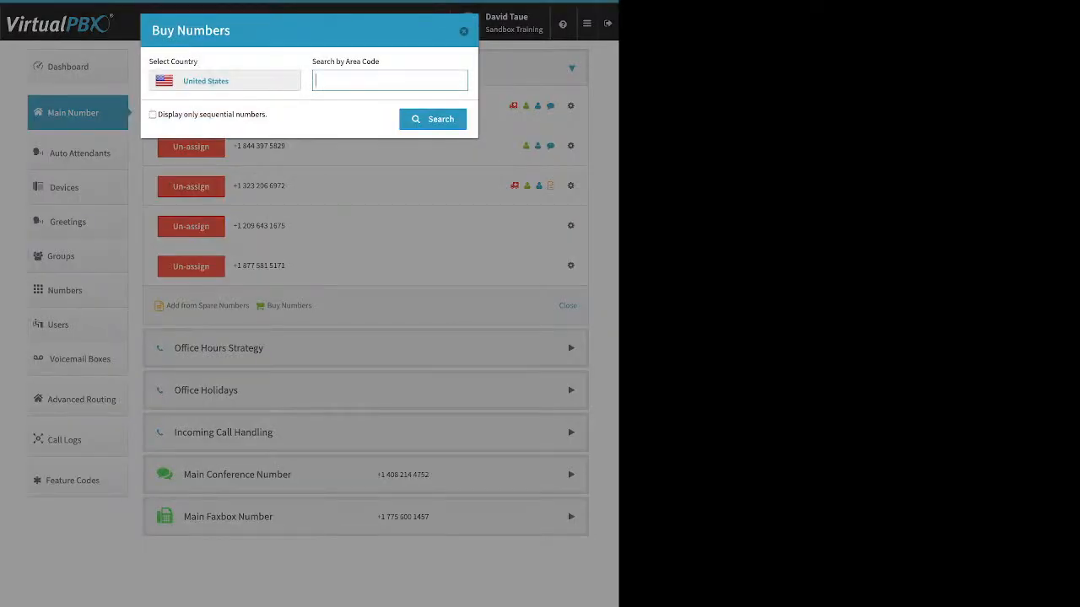
text(310)
key(Return)
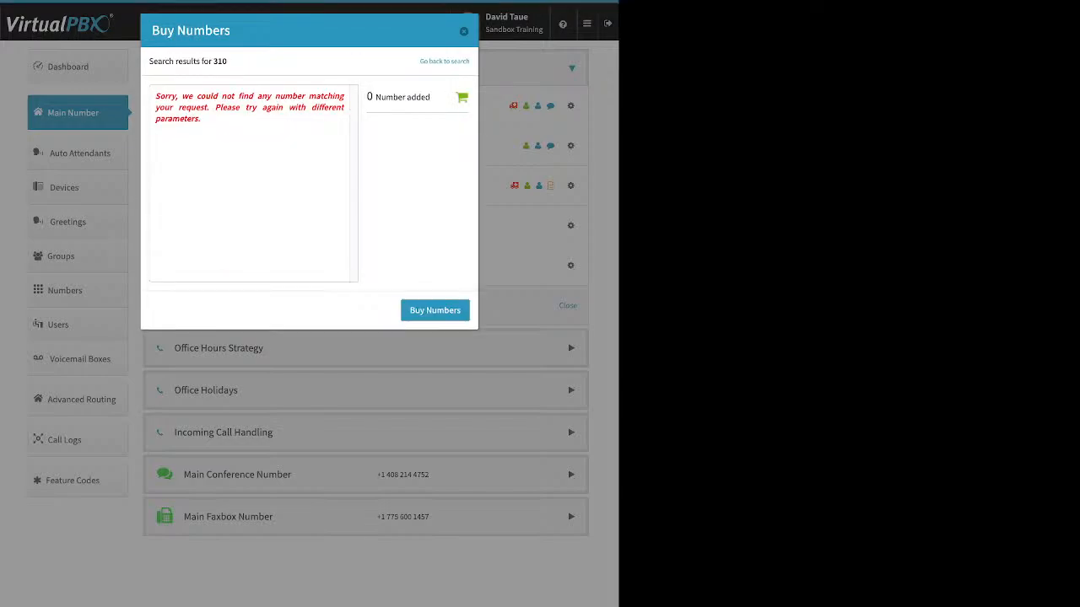
triple_click(249, 107)
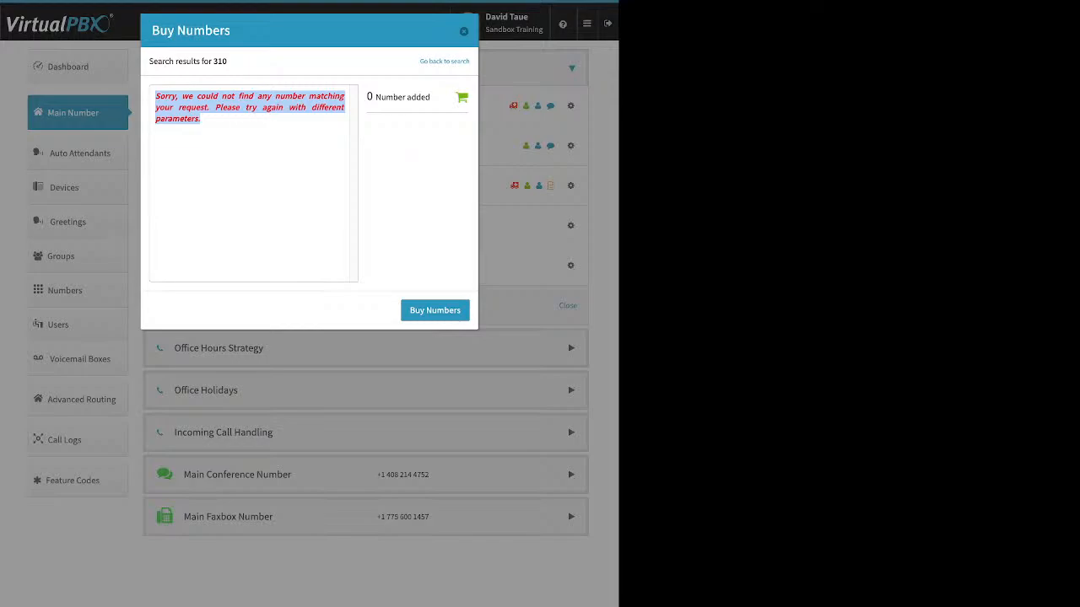
Step: Repeat the local number search with area code 424 and buy the first number listed
click(445, 61)
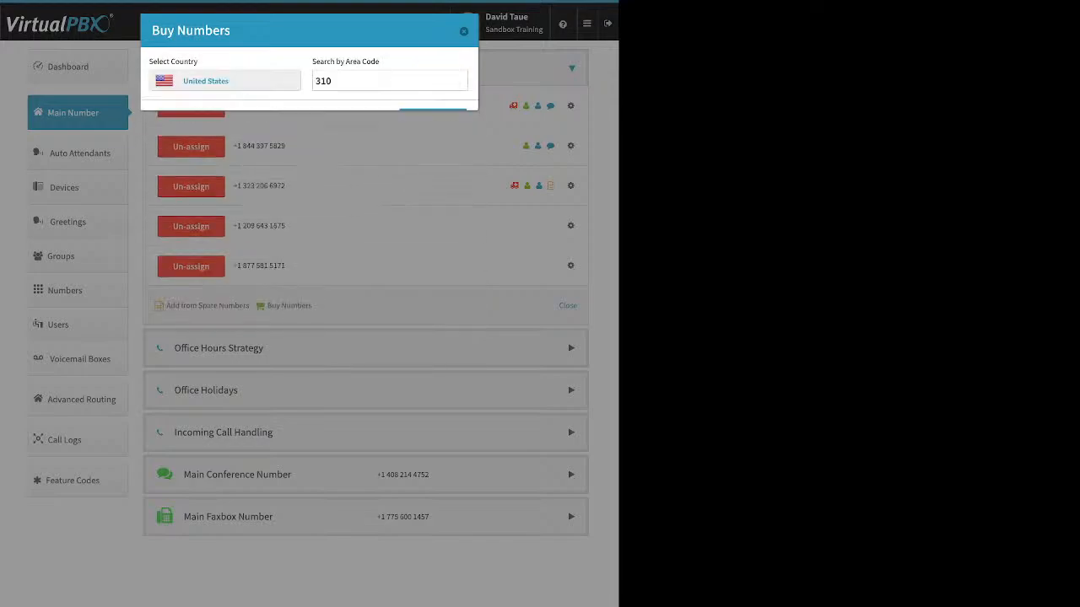
double_click(324, 81)
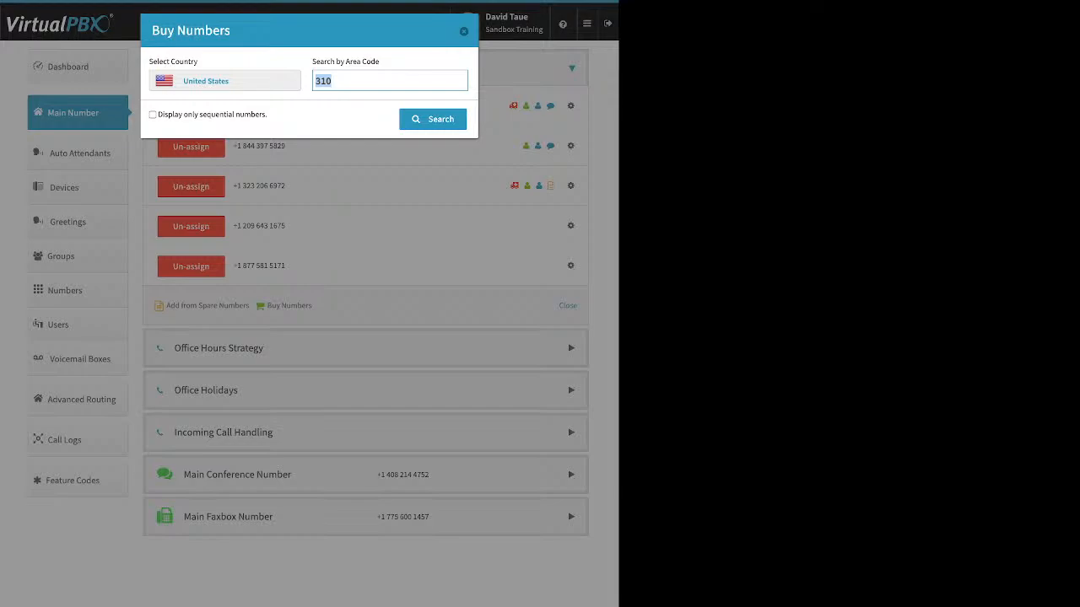
text(424)
key(Return)
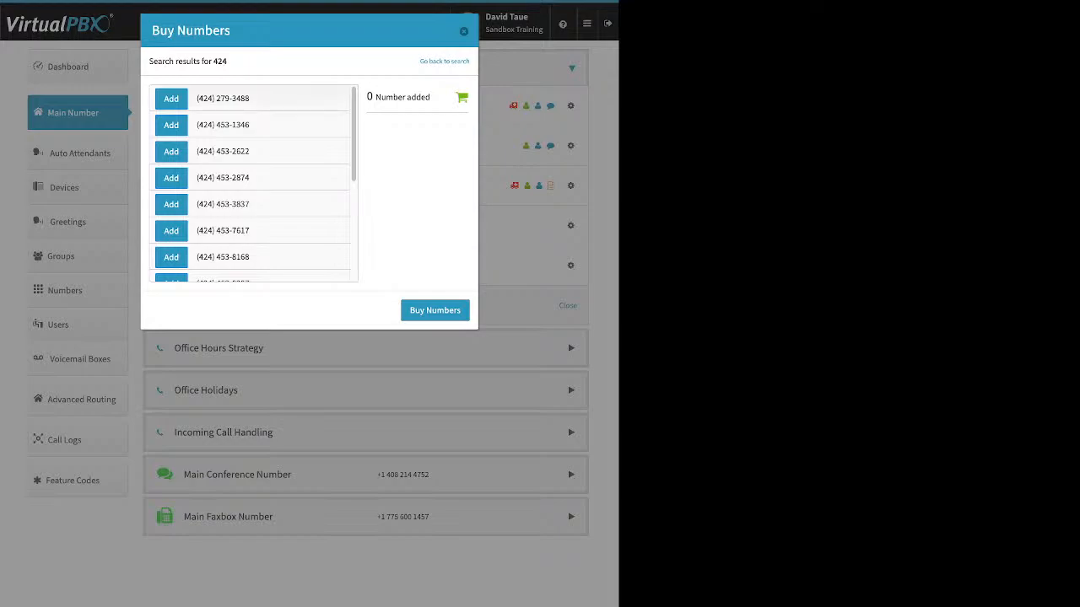
click(171, 99)
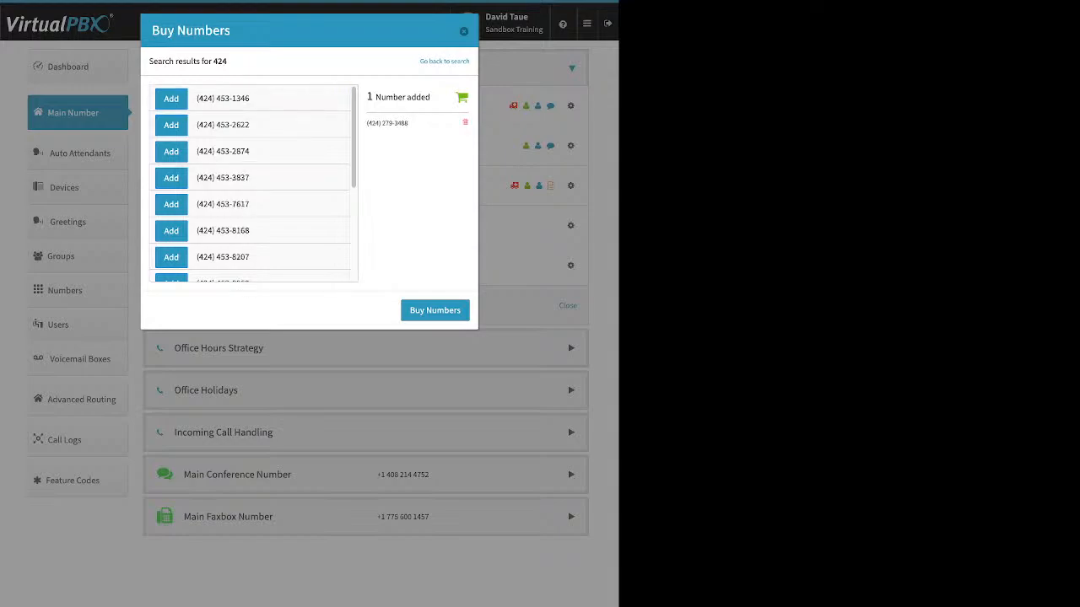
click(435, 311)
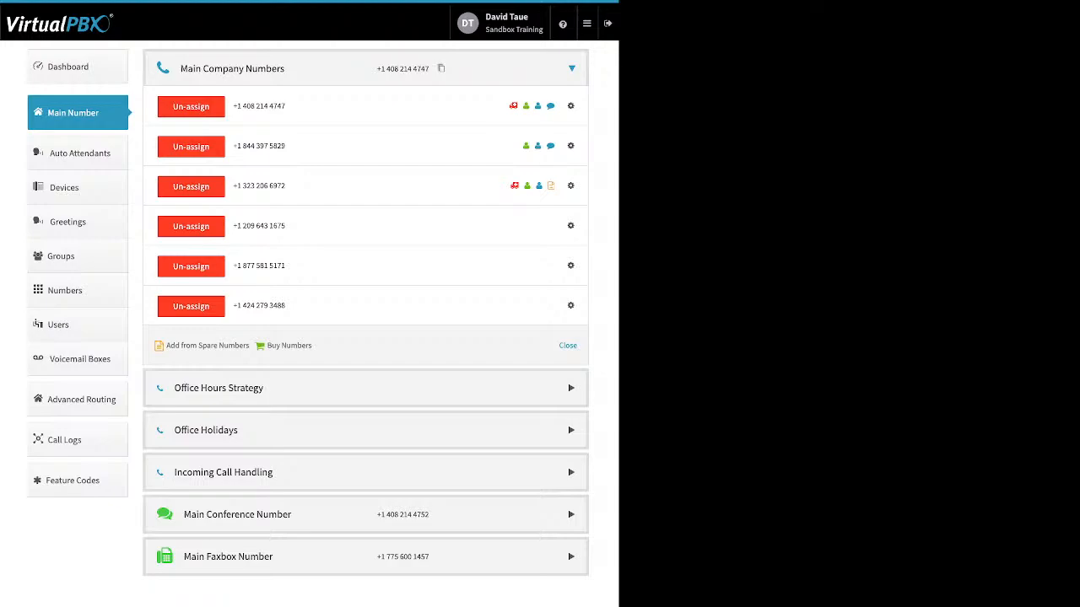
Step: Open the new toll-free number's Caller ID settings, switch Inbound Caller ID Name on, and close them without saving
click(570, 265)
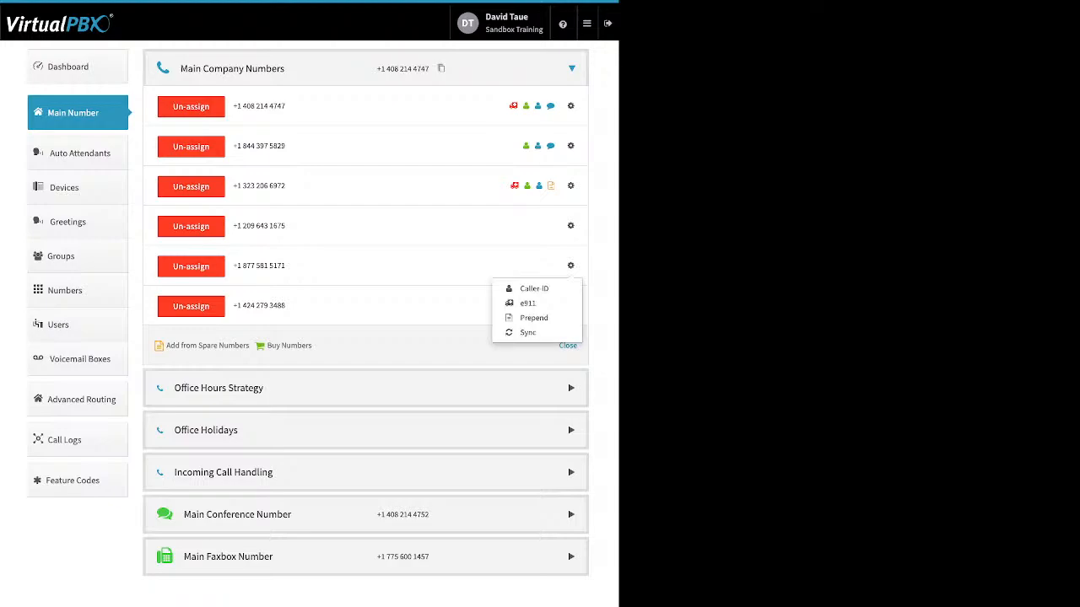
click(532, 289)
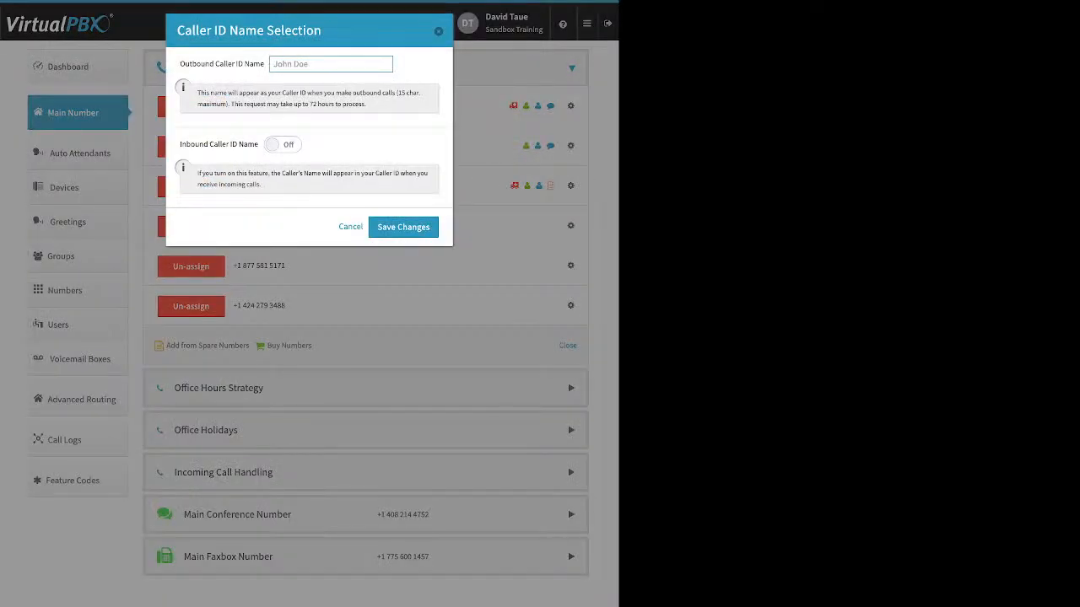
click(283, 144)
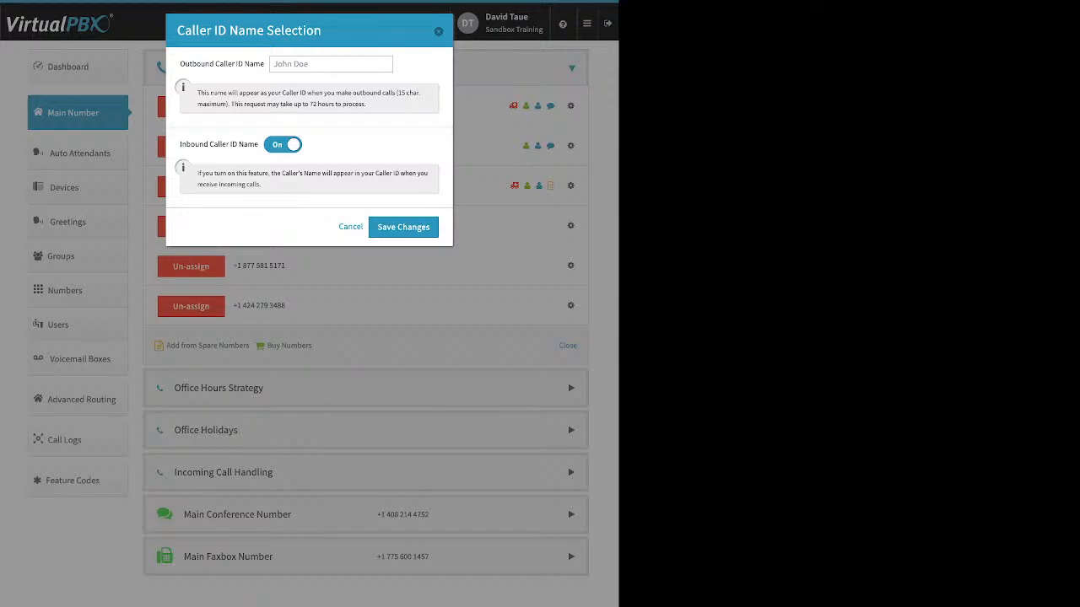
key(Escape)
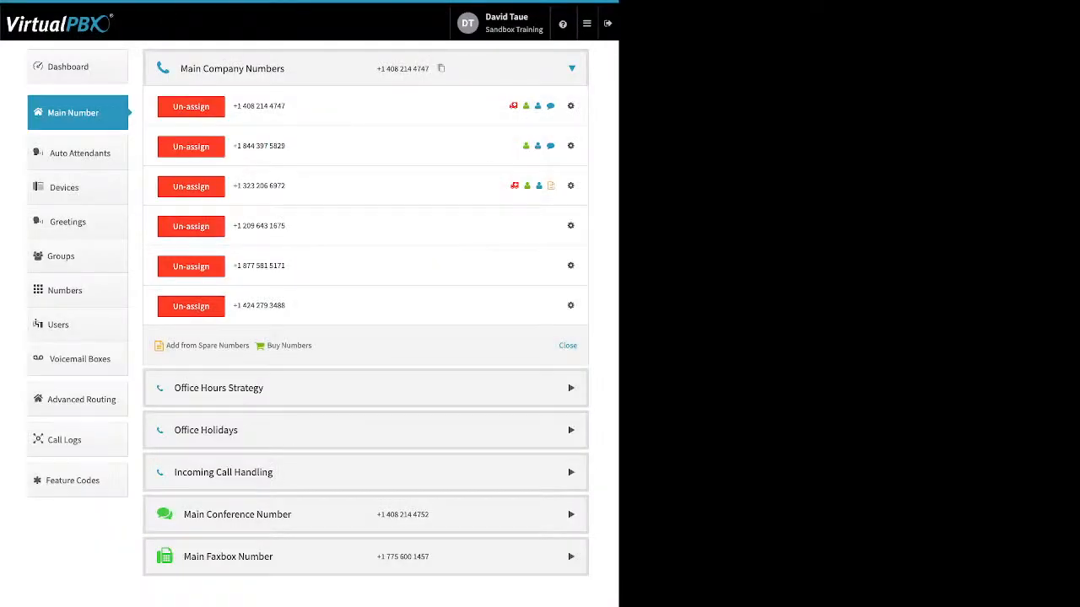
Step: View the new toll-free number's e911 location form without adding an address, and sync the number with the system
click(571, 265)
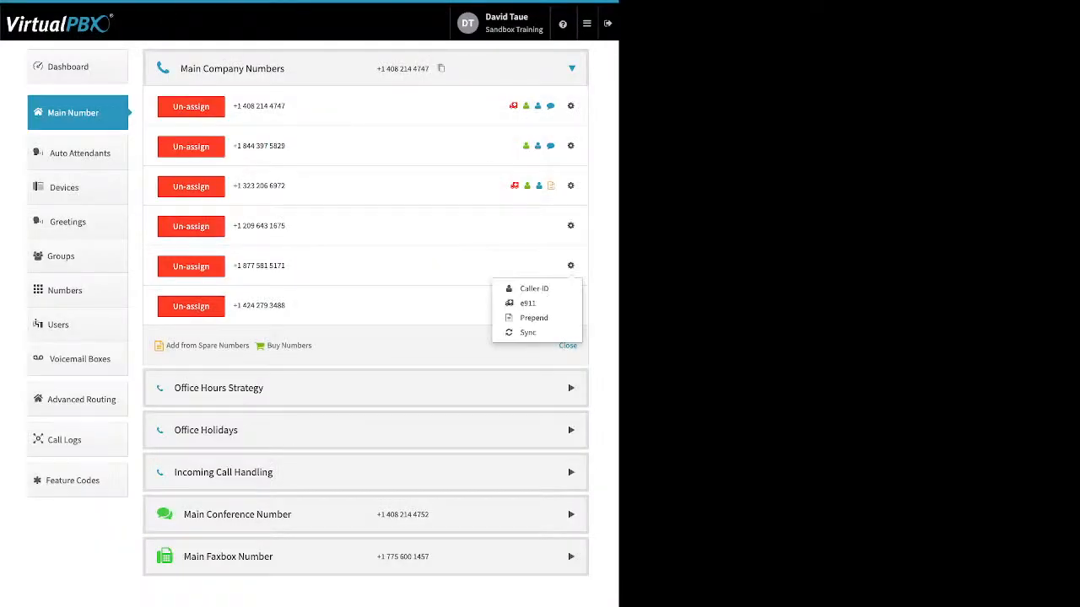
click(527, 303)
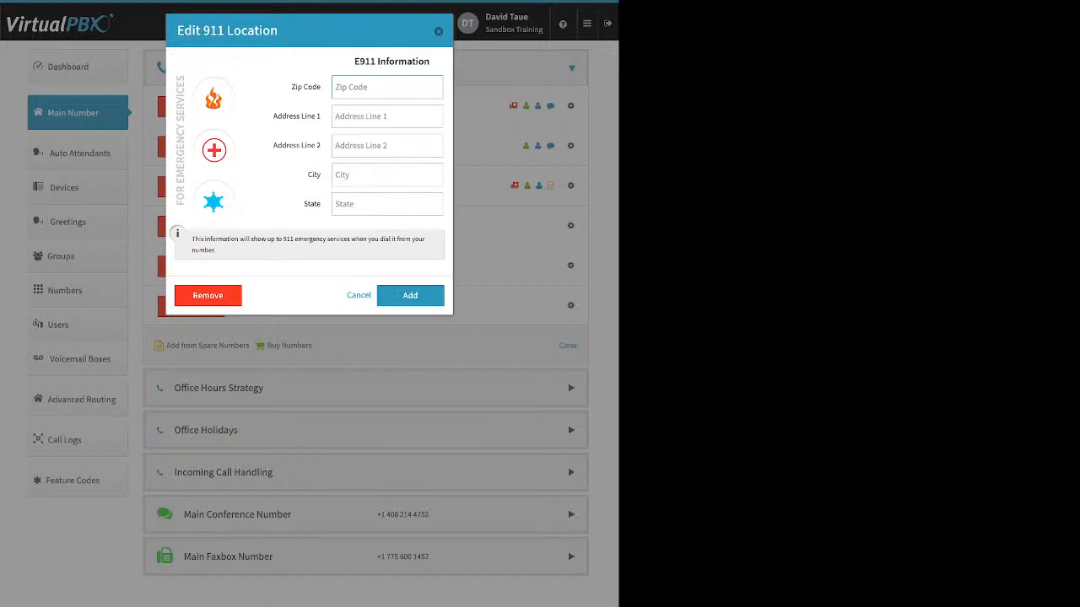
key(Escape)
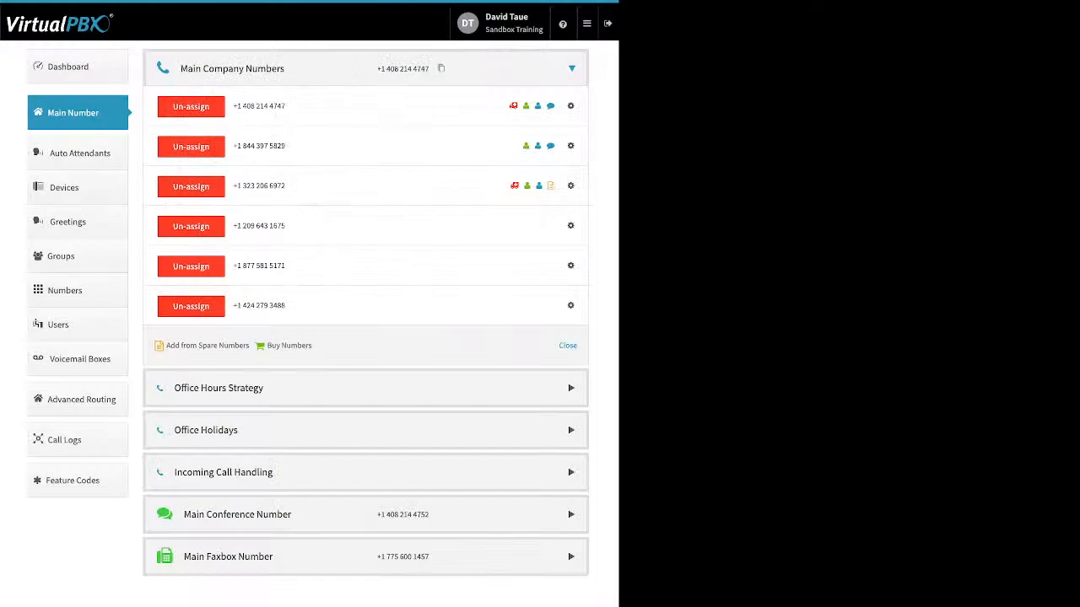
click(570, 265)
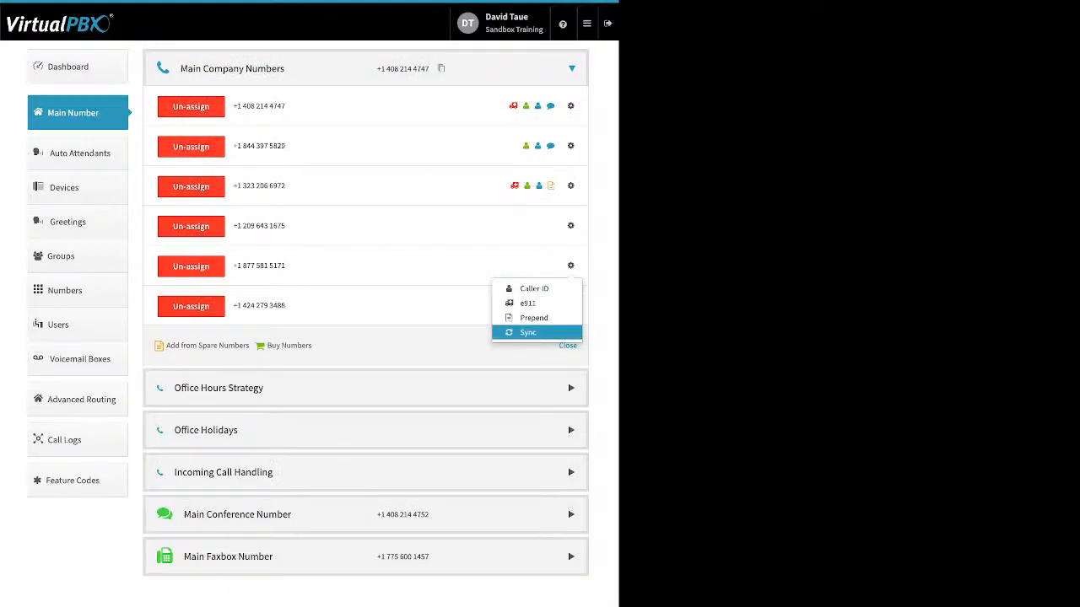
click(528, 333)
Step: Set the prepend text of the new toll-free number to "new location" and save it
click(570, 266)
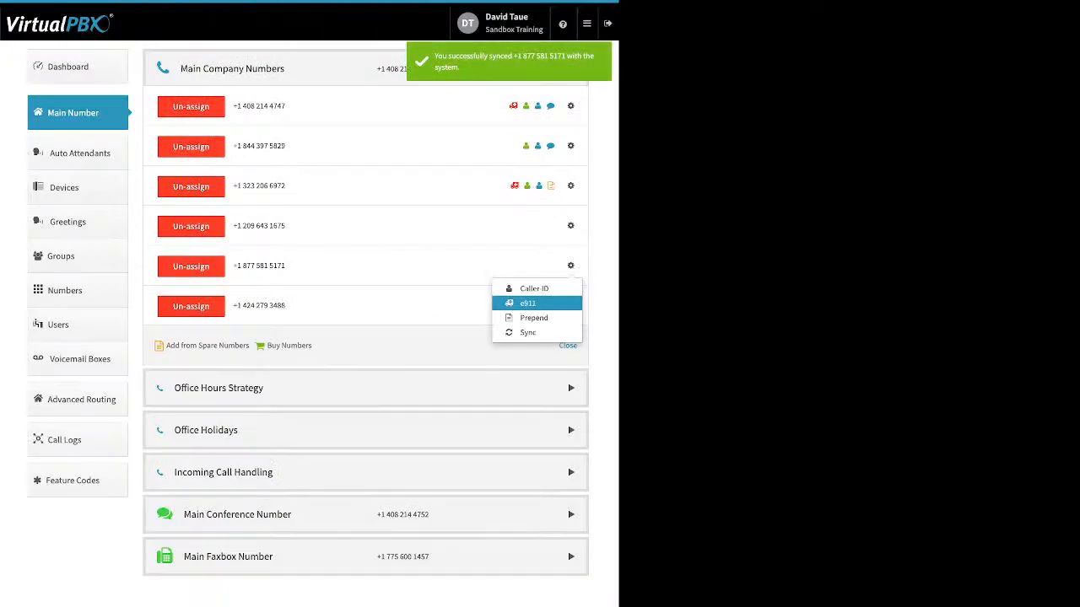
click(533, 318)
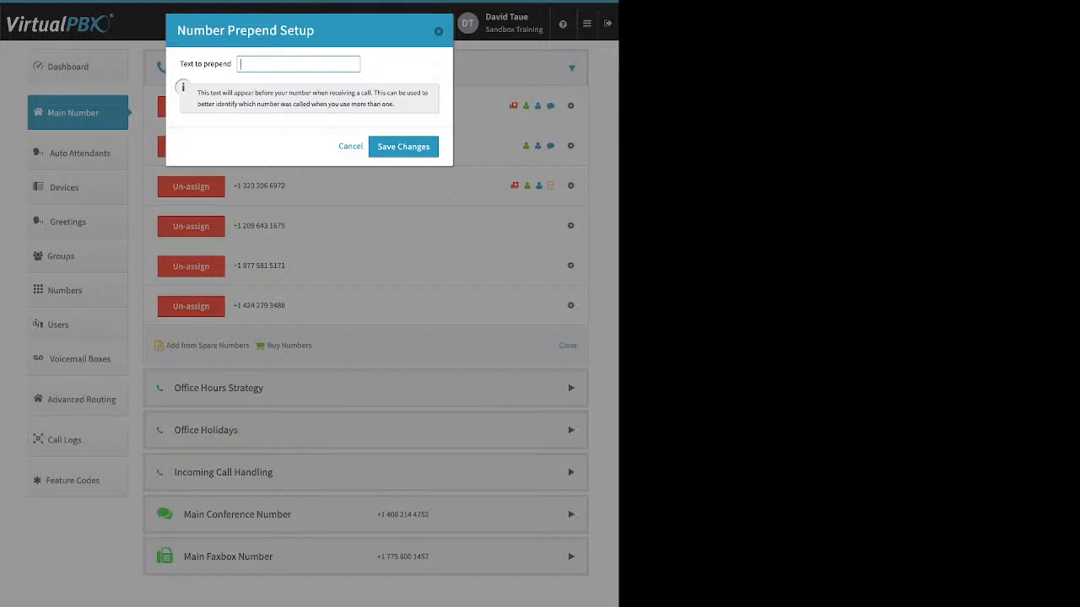
text(new locaation)
key(BackSpace)
key(BackSpace)
key(BackSpace)
key(BackSpace)
key(BackSpace)
text(tion)
click(403, 147)
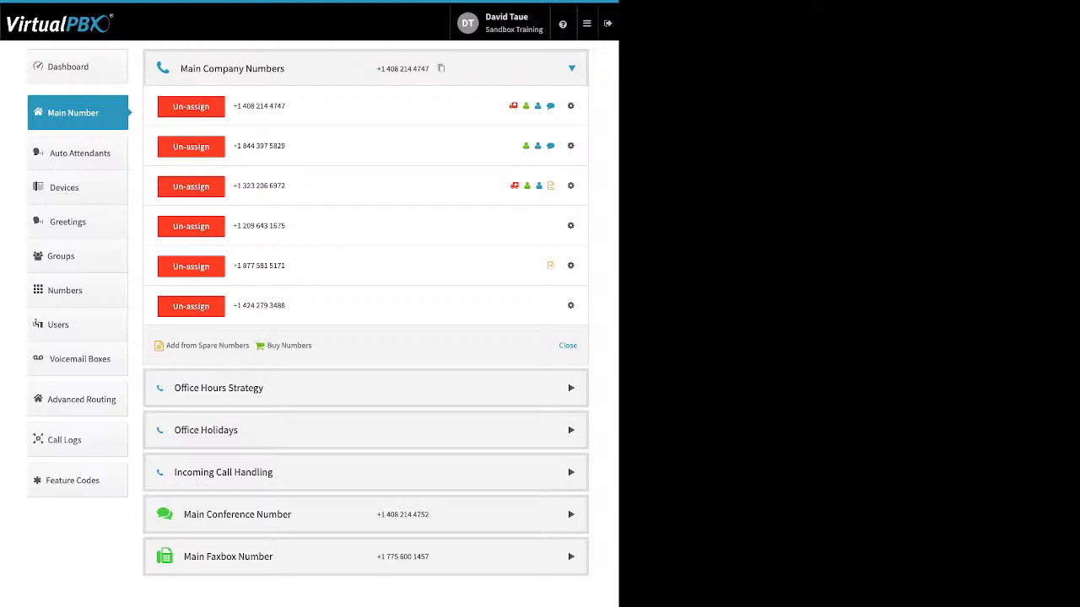
Step: Un-assign the newly bought local number with area code 424 from the Main Company Numbers
click(192, 306)
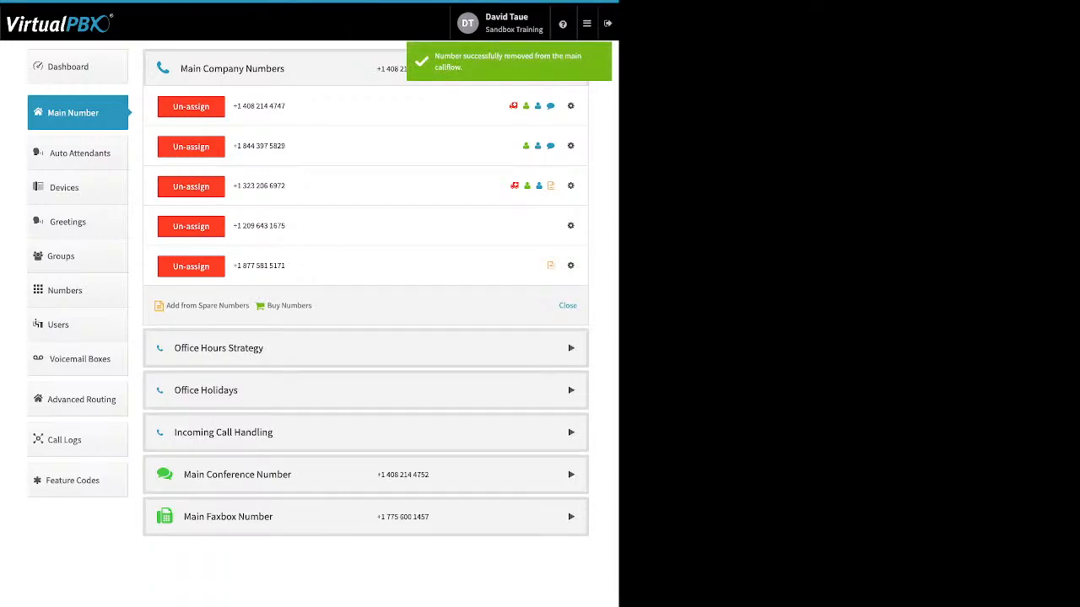
Step: Expand the Office Hours Strategy section to view the custom office hours, and collapse it again
click(219, 349)
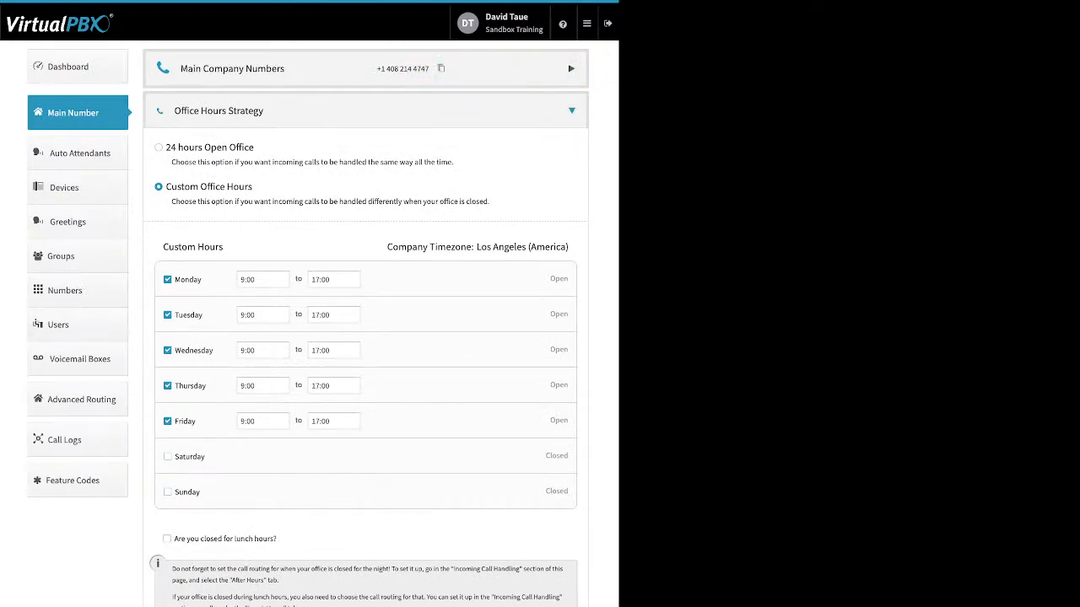
click(219, 111)
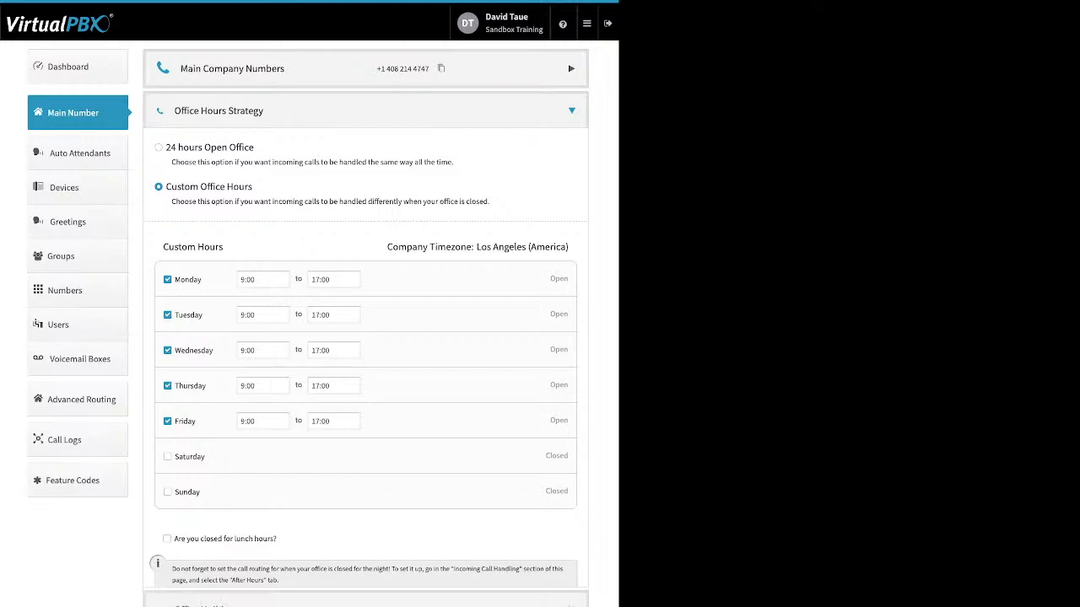
Step: Expand the Office Hours Strategy section and review the custom hours, including Monday's opening and closing time choices
click(219, 110)
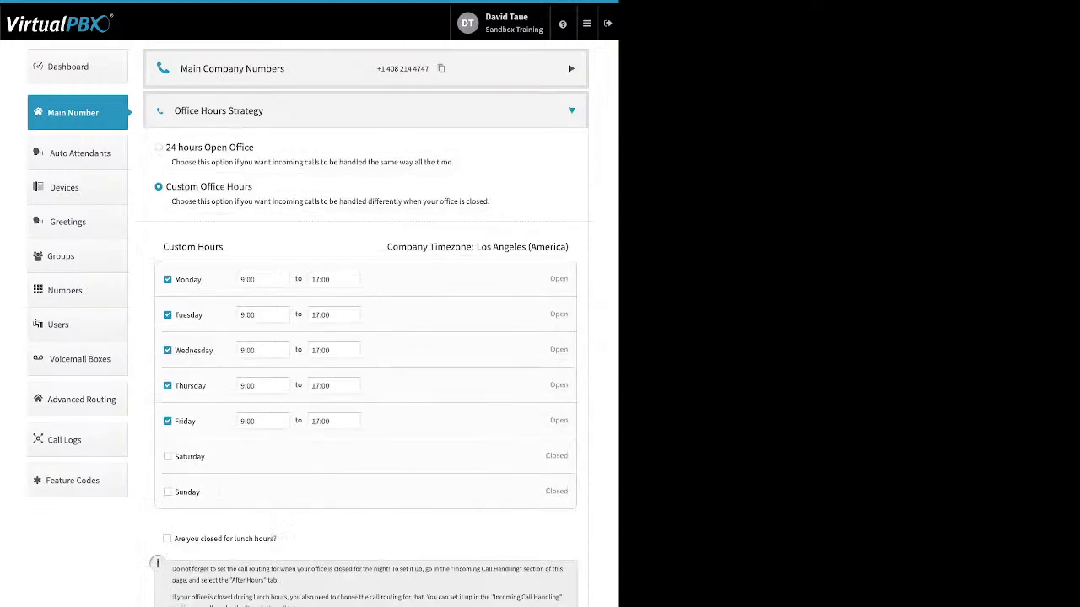
drag(253, 187, 180, 187)
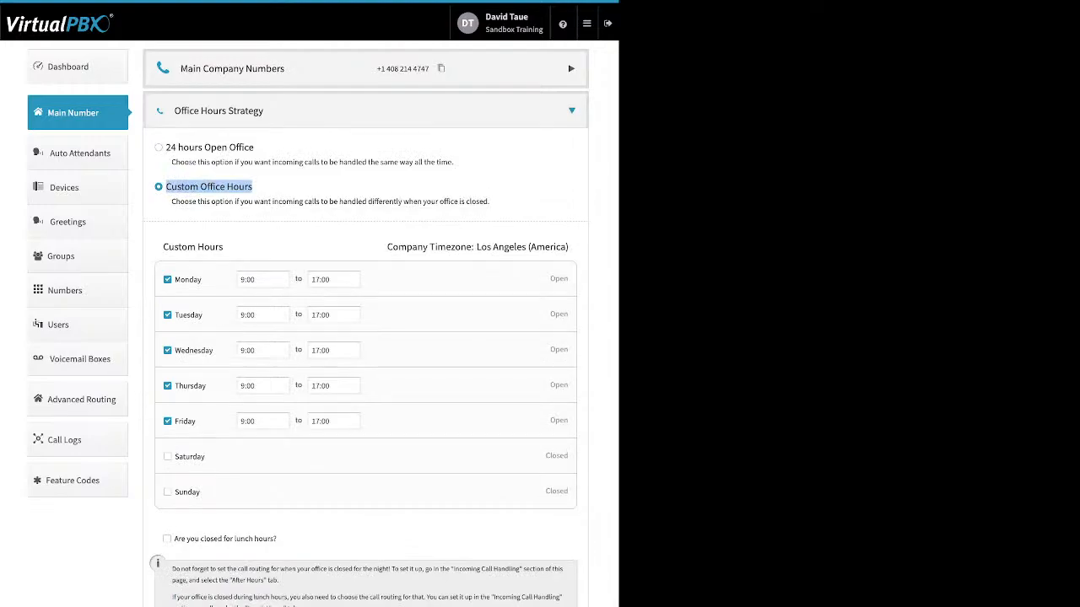
drag(203, 280, 174, 280)
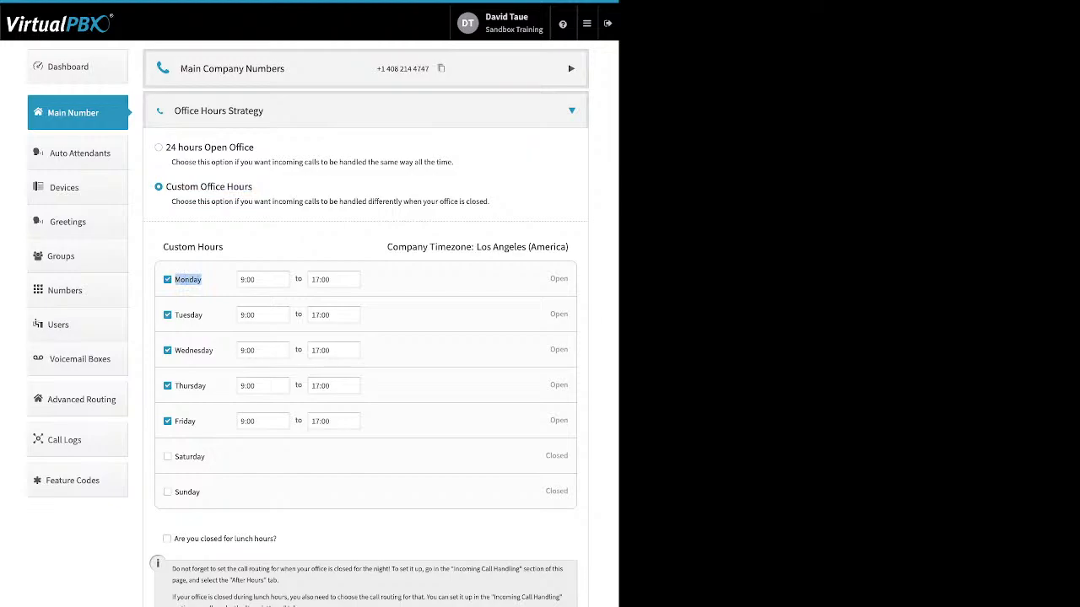
click(263, 279)
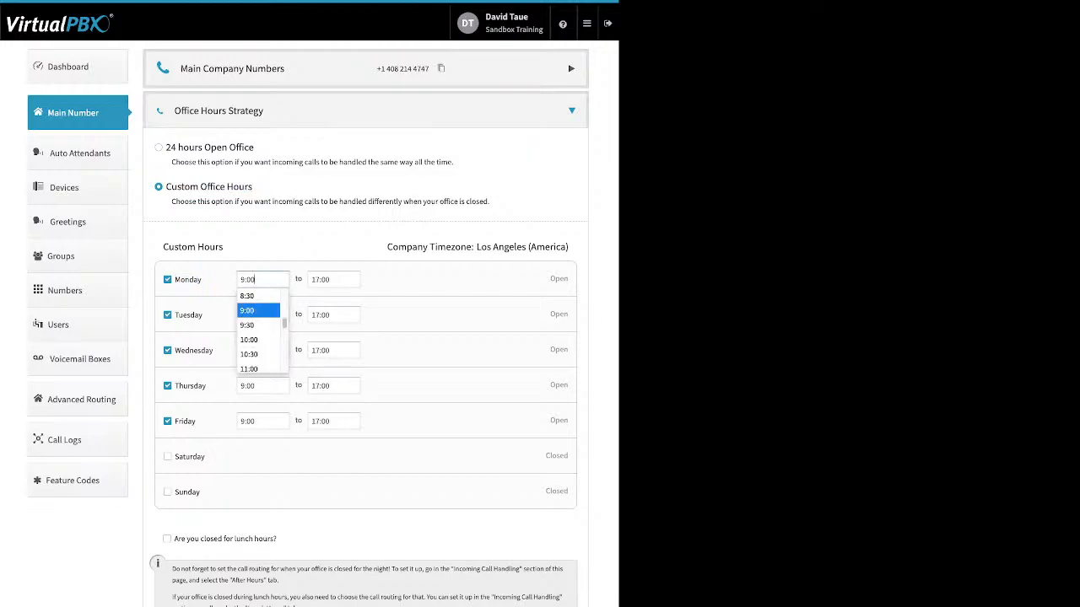
click(335, 279)
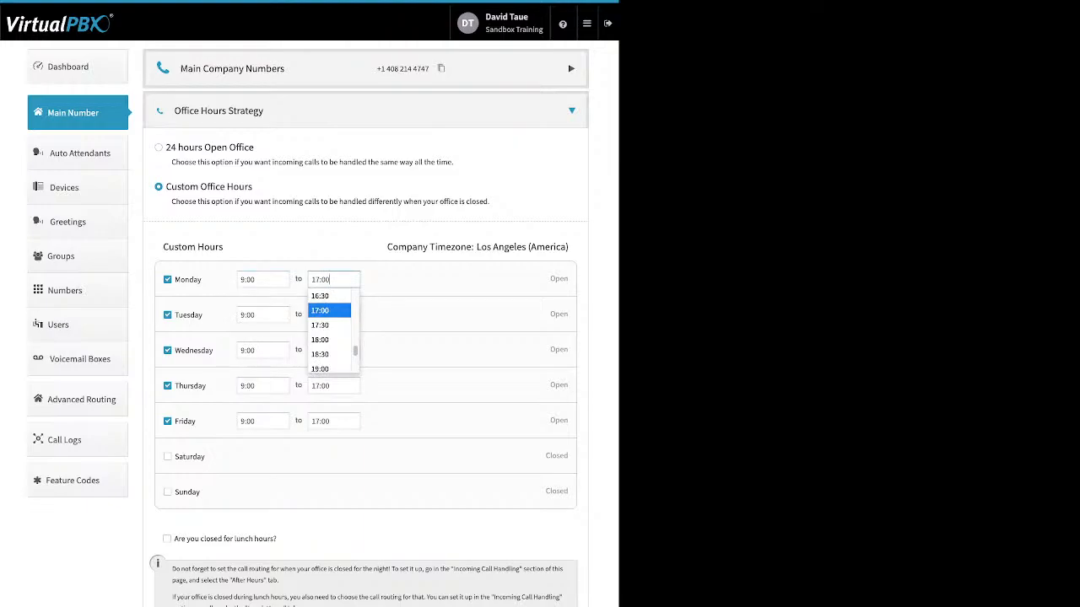
click(352, 523)
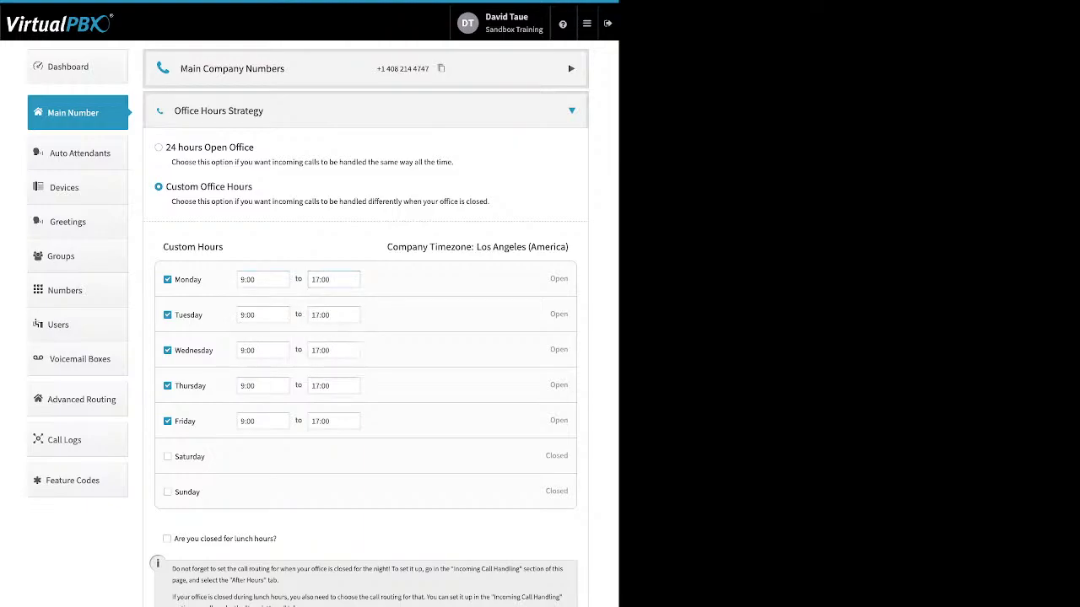
Step: Turn on the lunch hours closure to view its time range, and turn it off again
drag(281, 539, 173, 539)
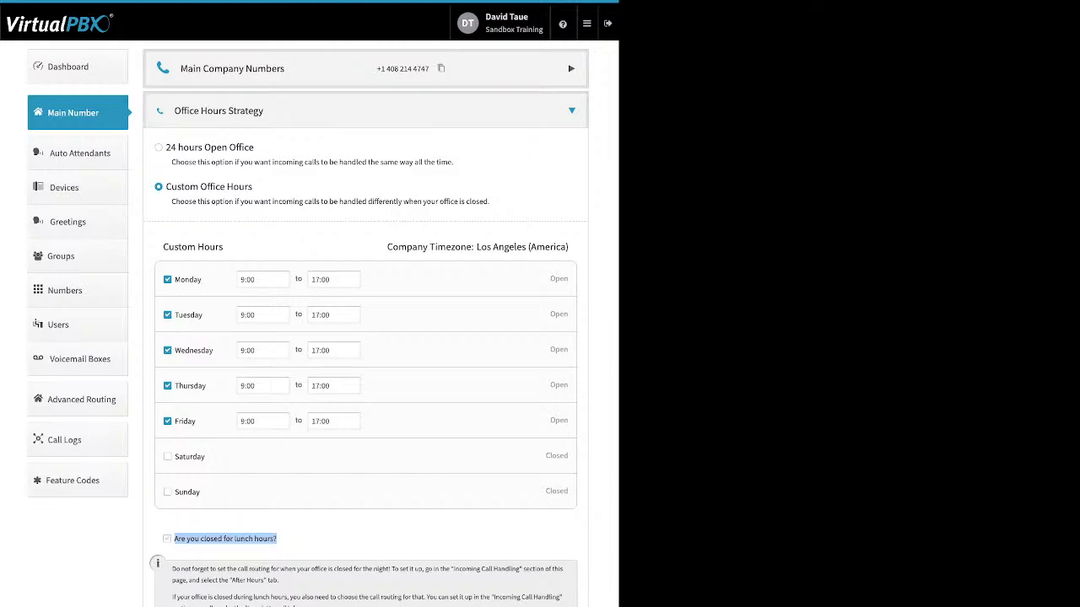
click(167, 539)
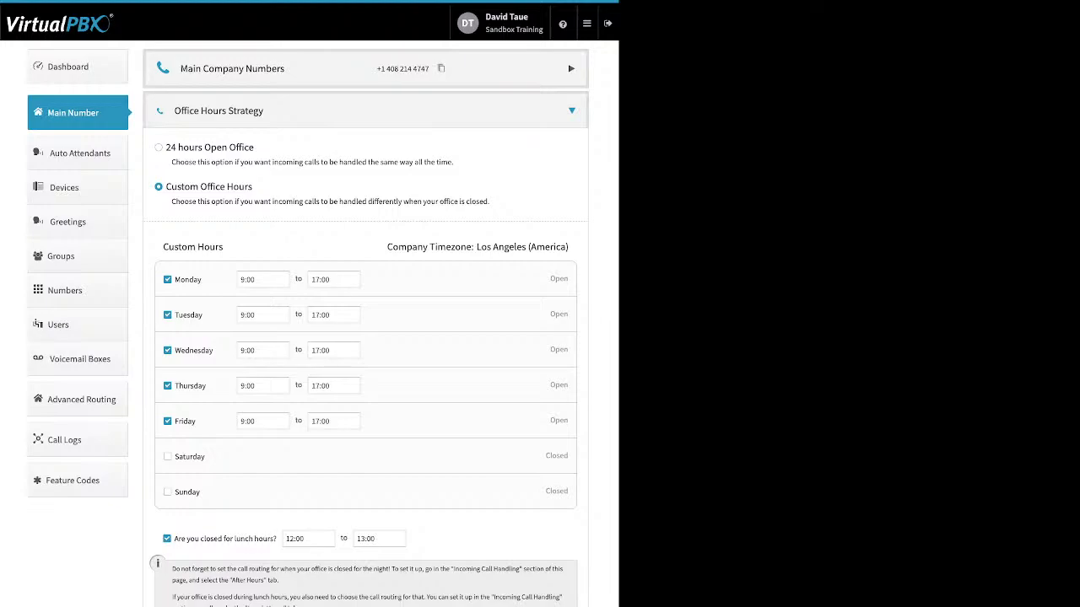
click(167, 539)
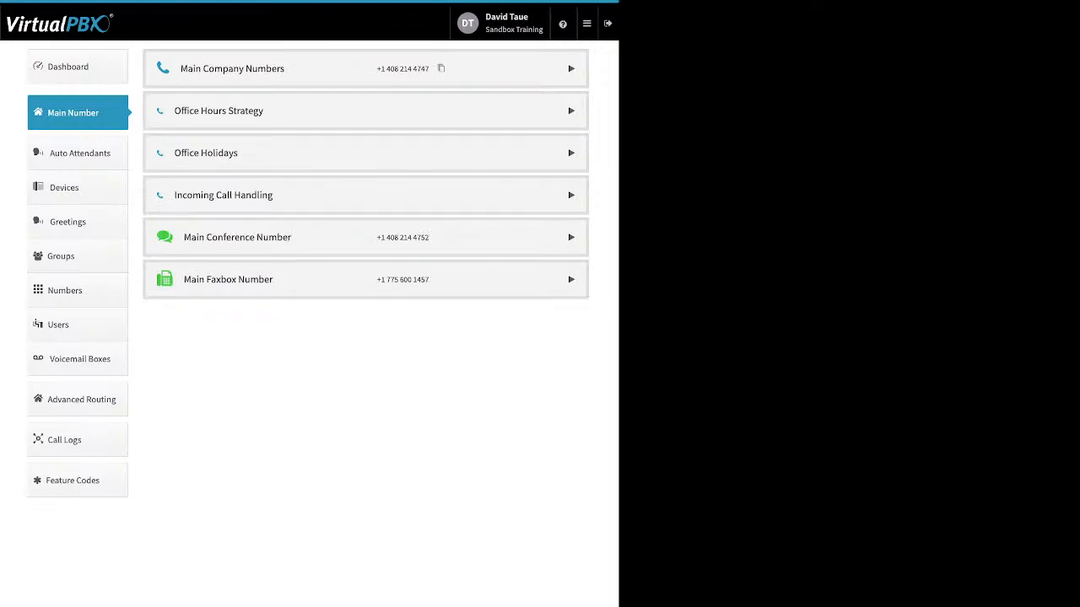
Step: Expand the Office Holidays section and view the holiday types that can be added
click(365, 153)
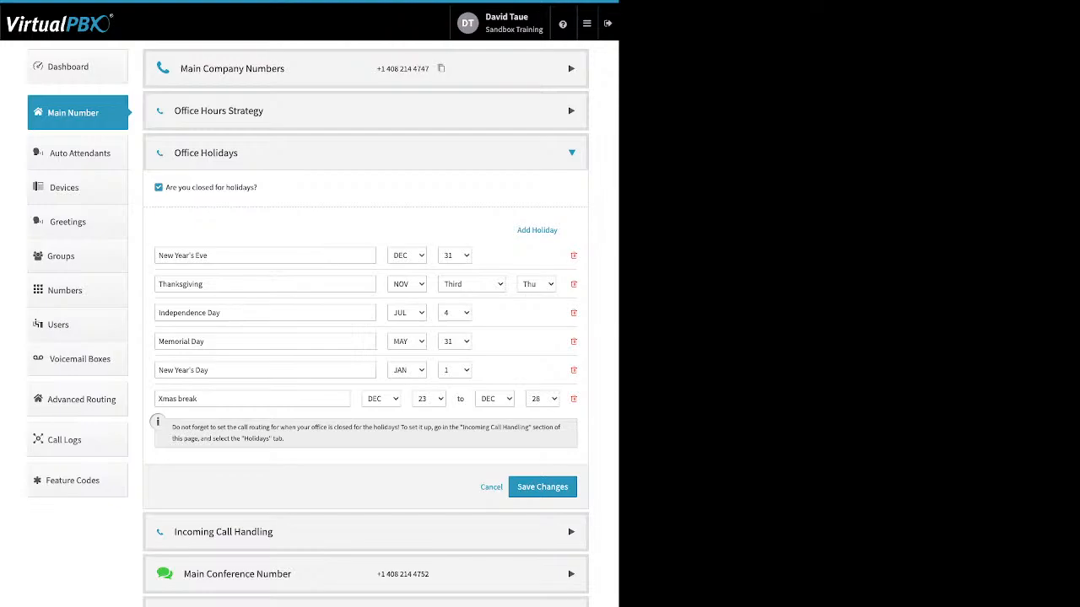
drag(259, 187, 169, 187)
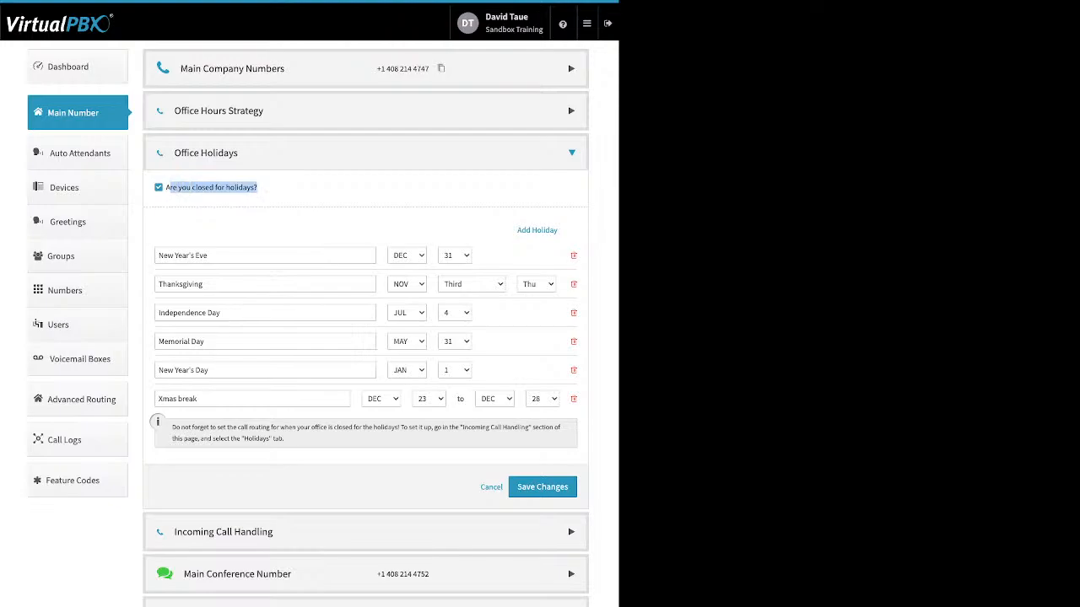
click(287, 188)
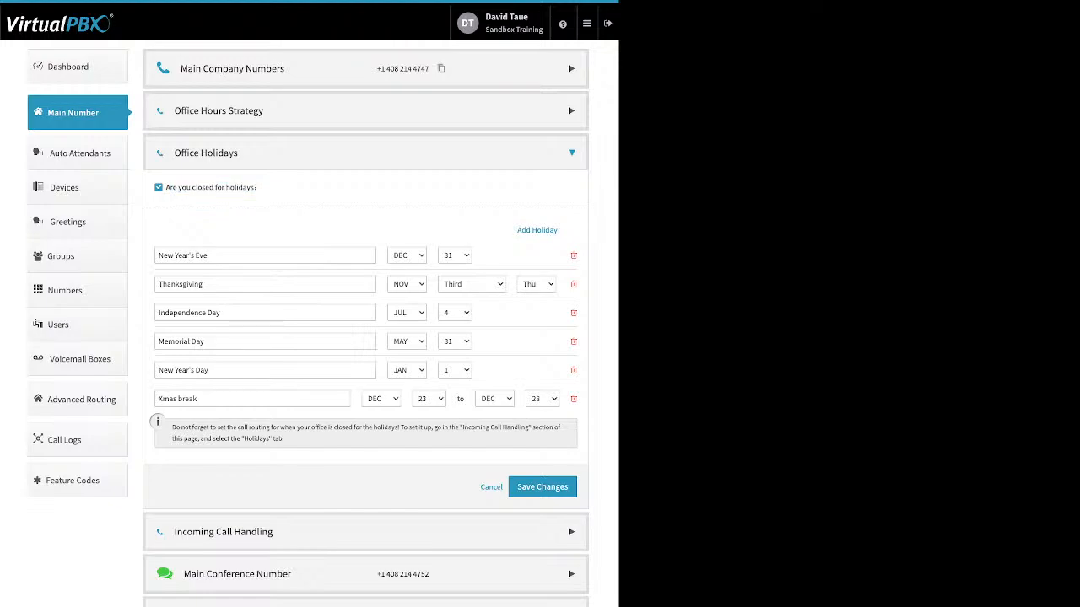
drag(516, 230, 559, 231)
click(552, 230)
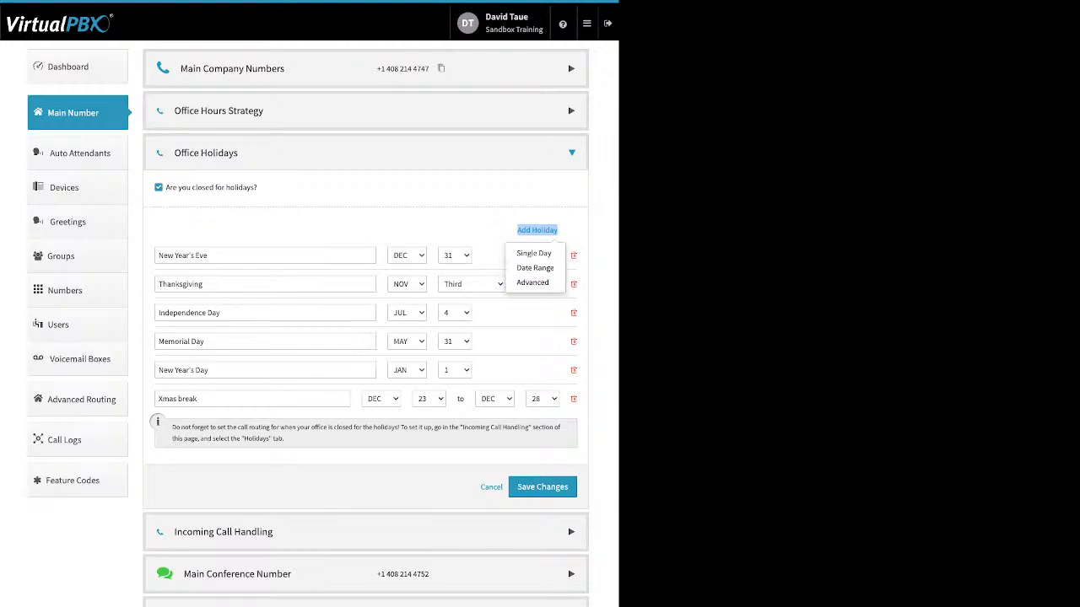
click(537, 231)
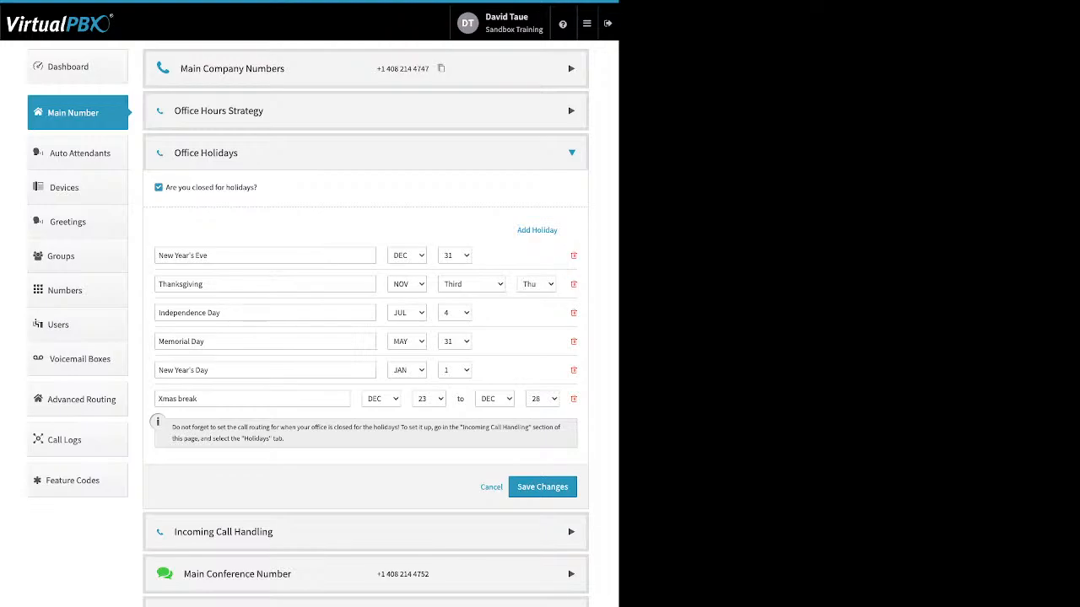
Step: Review the New Year's Eve, Xmas break and Thanksgiving entries, and save the office holidays
drag(158, 255, 208, 256)
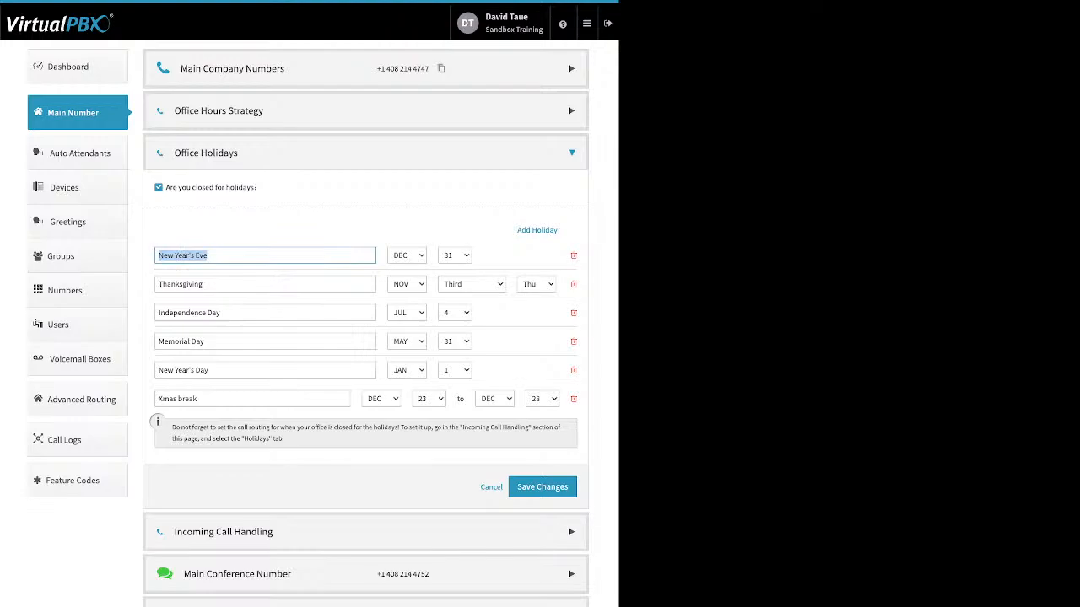
click(159, 399)
drag(197, 399, 159, 399)
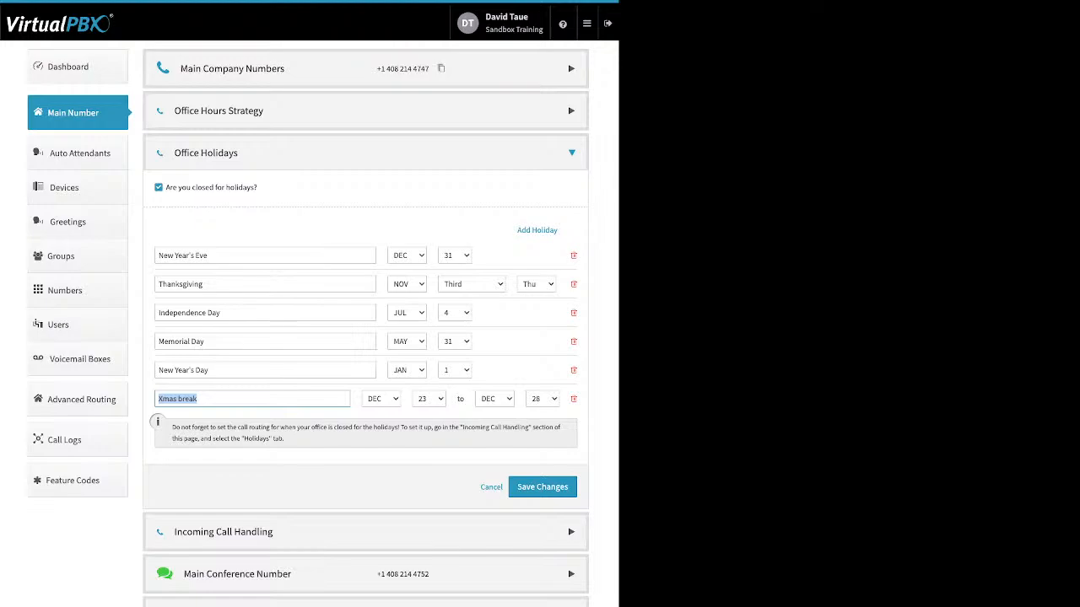
click(205, 284)
drag(204, 284, 157, 284)
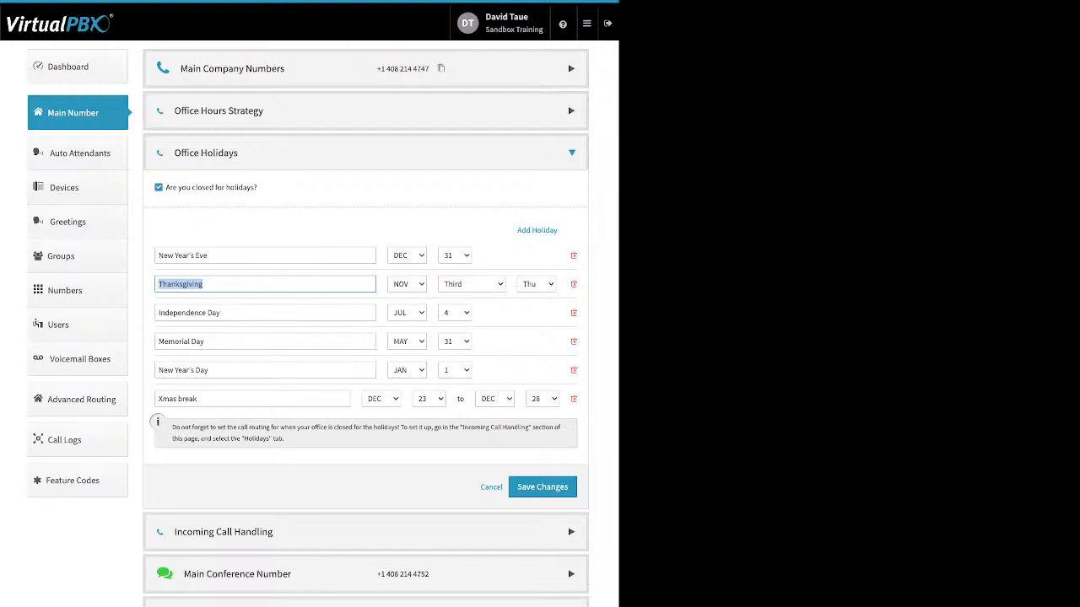
click(543, 487)
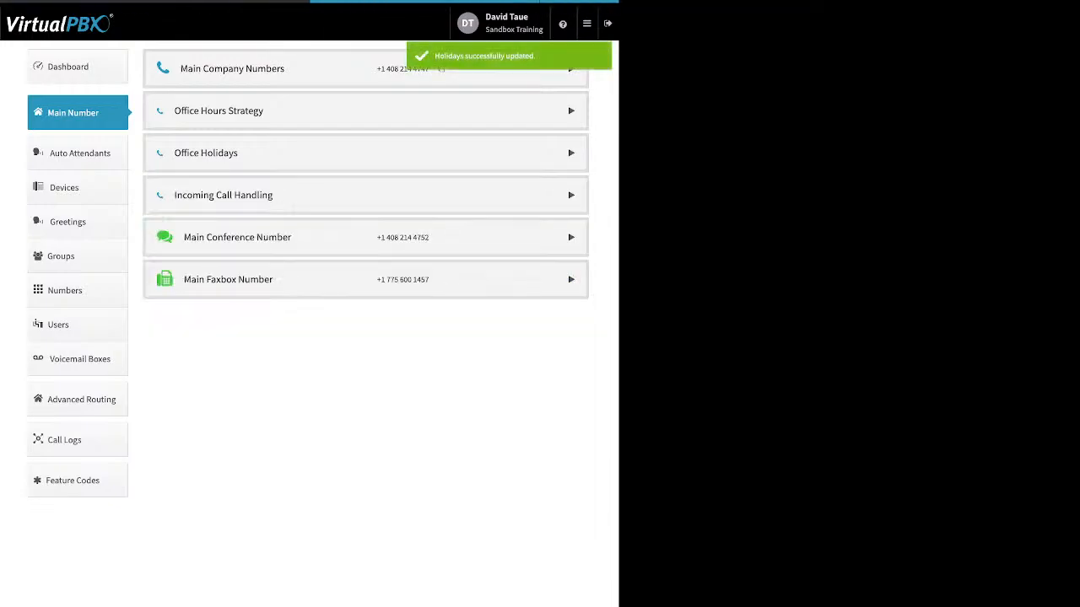
Step: Expand Incoming Call Handling and view the call routing options for After Hours and Holidays
click(223, 195)
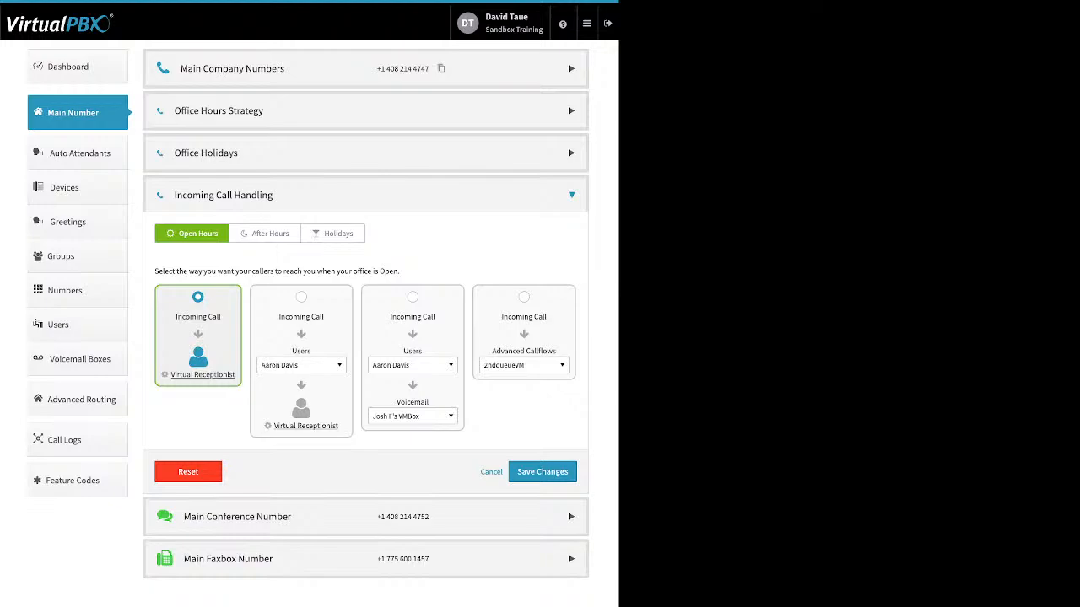
click(265, 234)
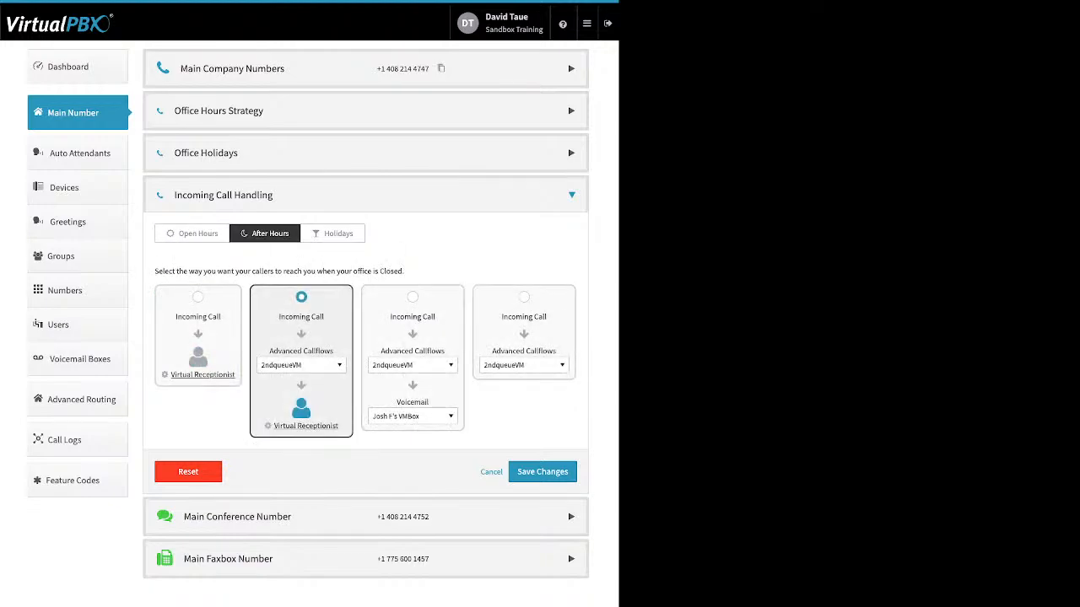
click(332, 234)
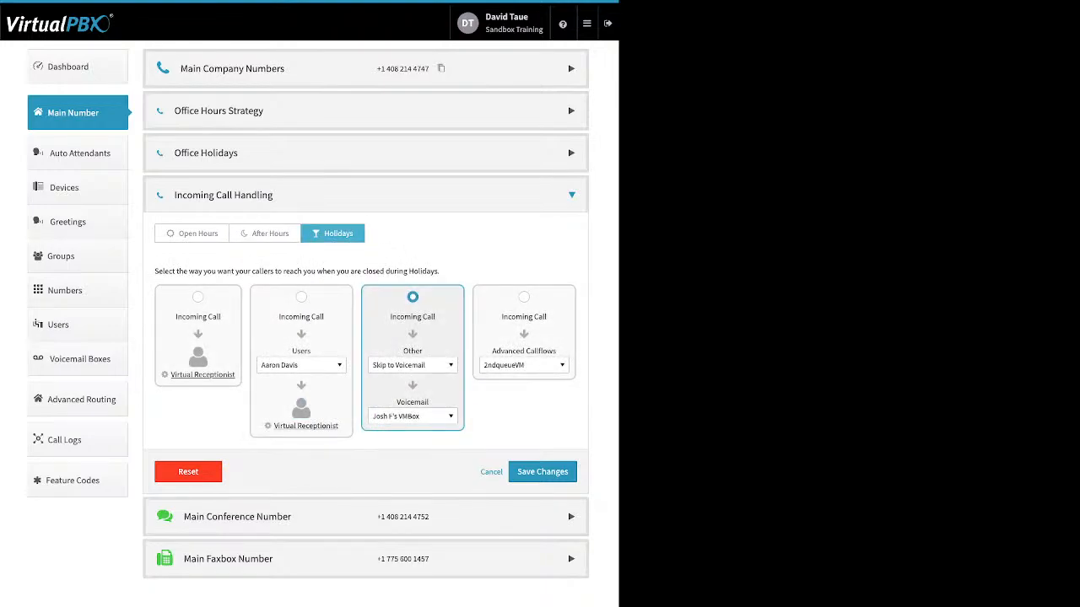
Step: Open the Virtual Receptionist for Open Hours and add a new route to its Main Menu
click(192, 233)
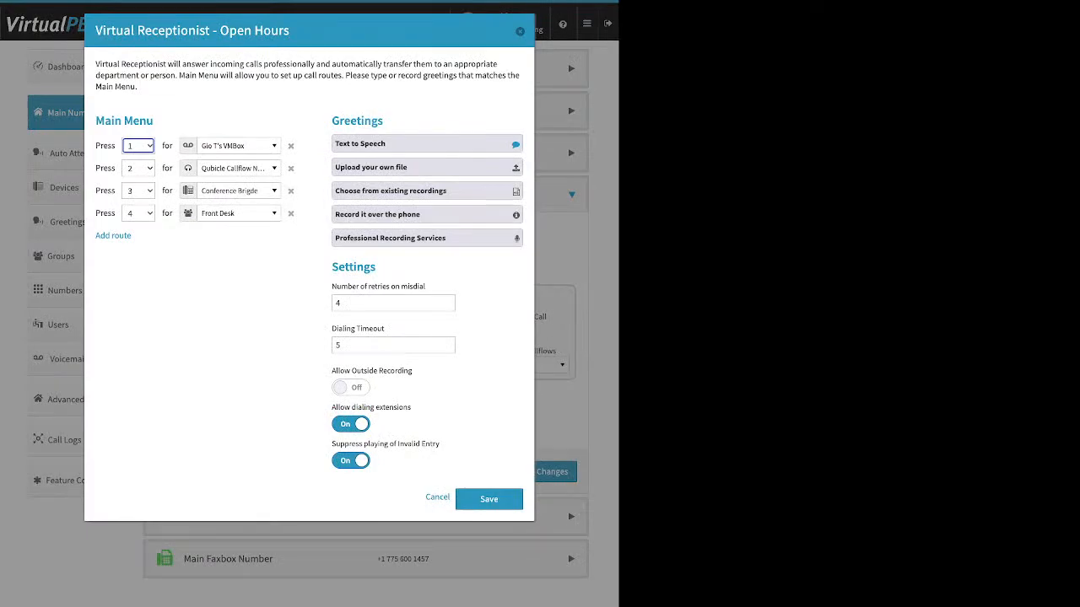
drag(154, 121, 95, 121)
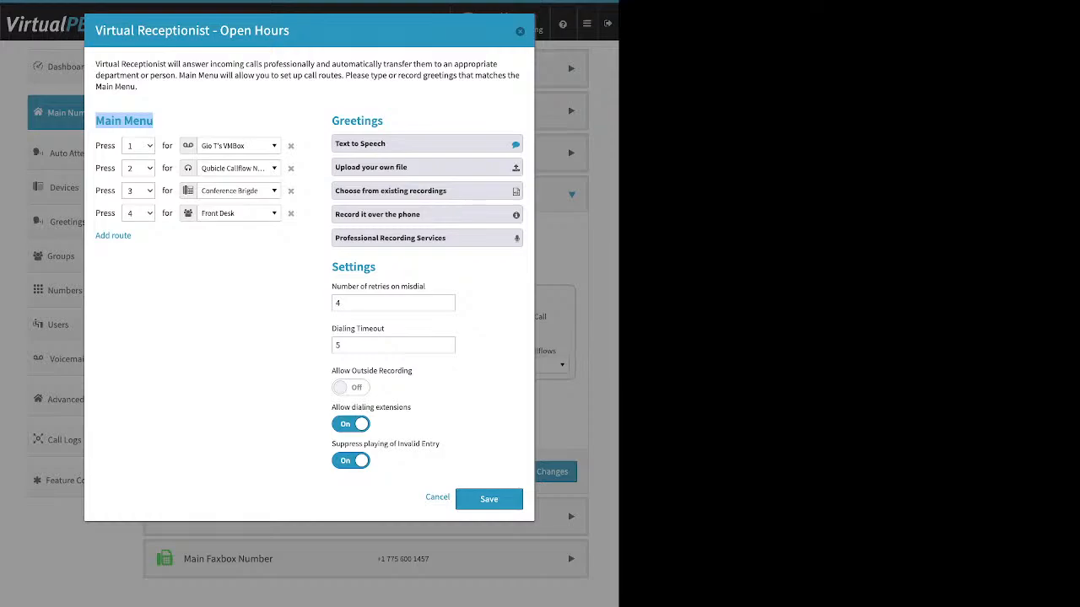
click(124, 120)
drag(133, 237, 95, 236)
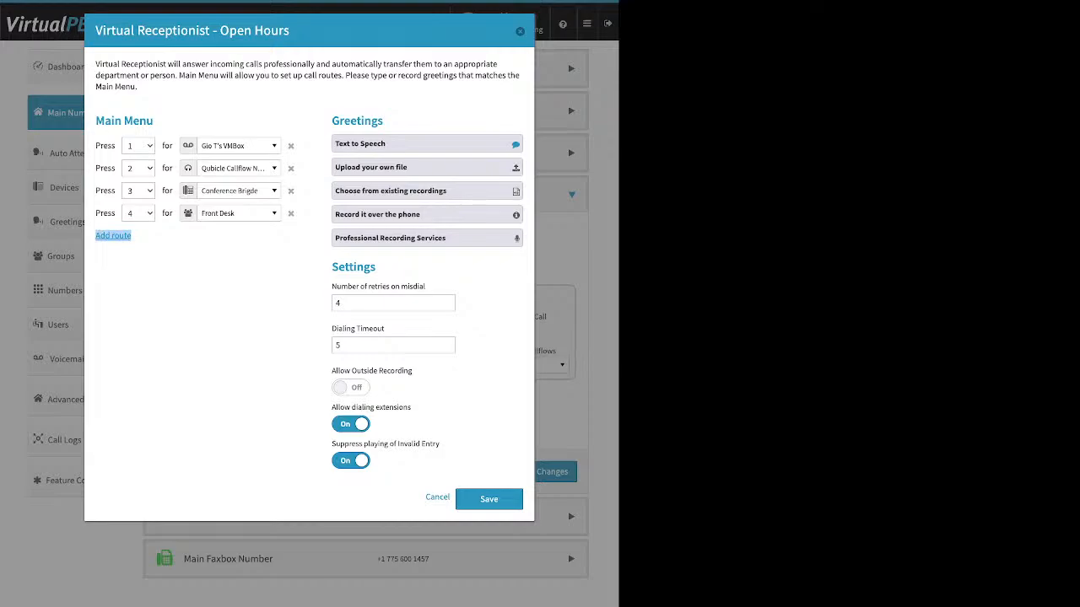
click(113, 235)
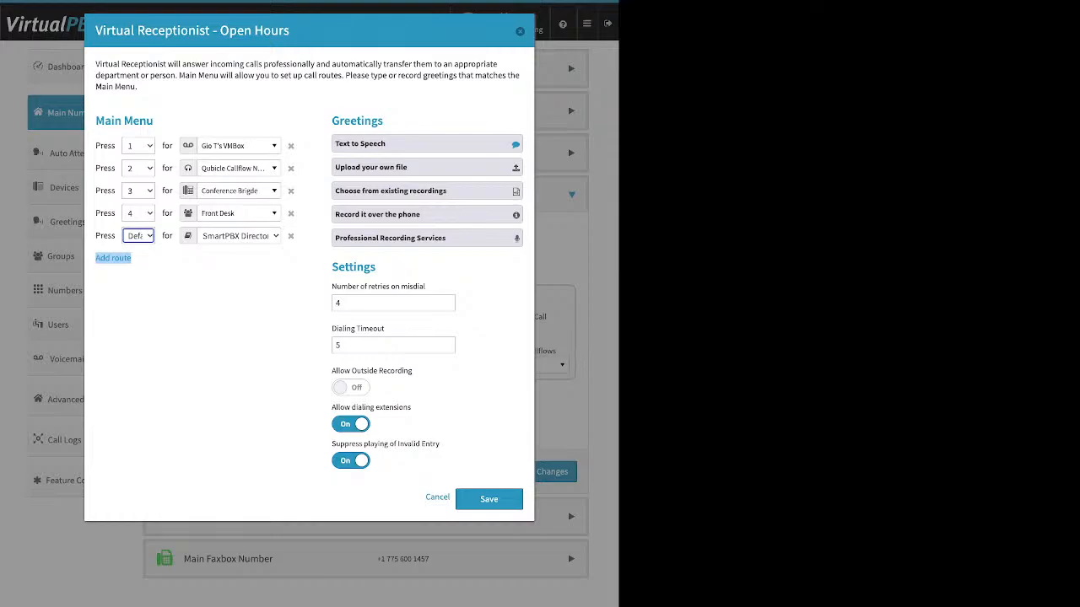
Step: Examine the directory, user, call queue and device destinations available for the first Main Menu route
click(239, 146)
scroll(253, 279, up, 14)
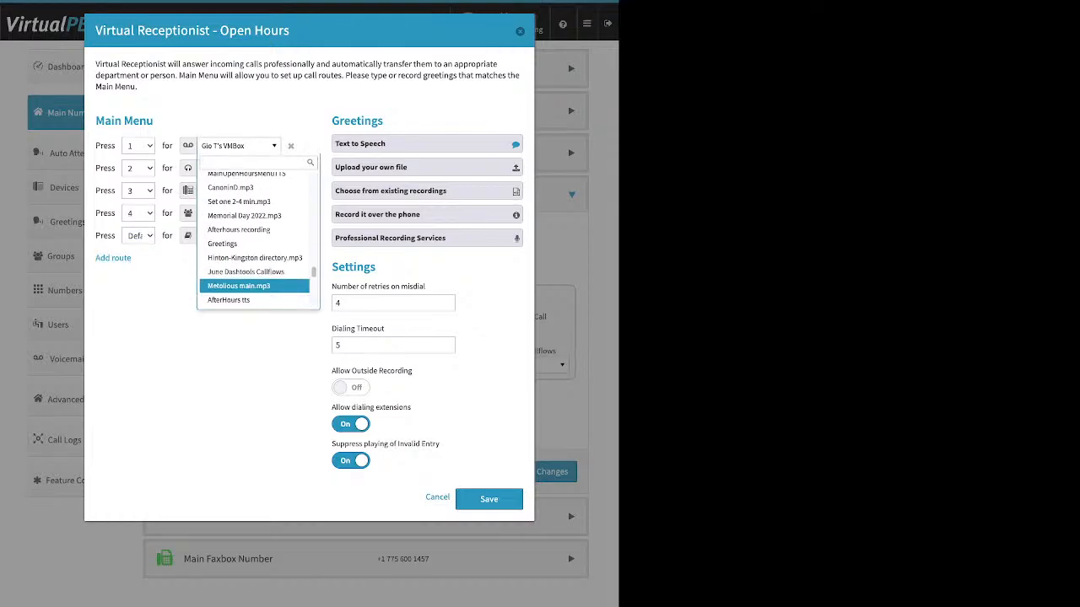
scroll(253, 266, up, 5)
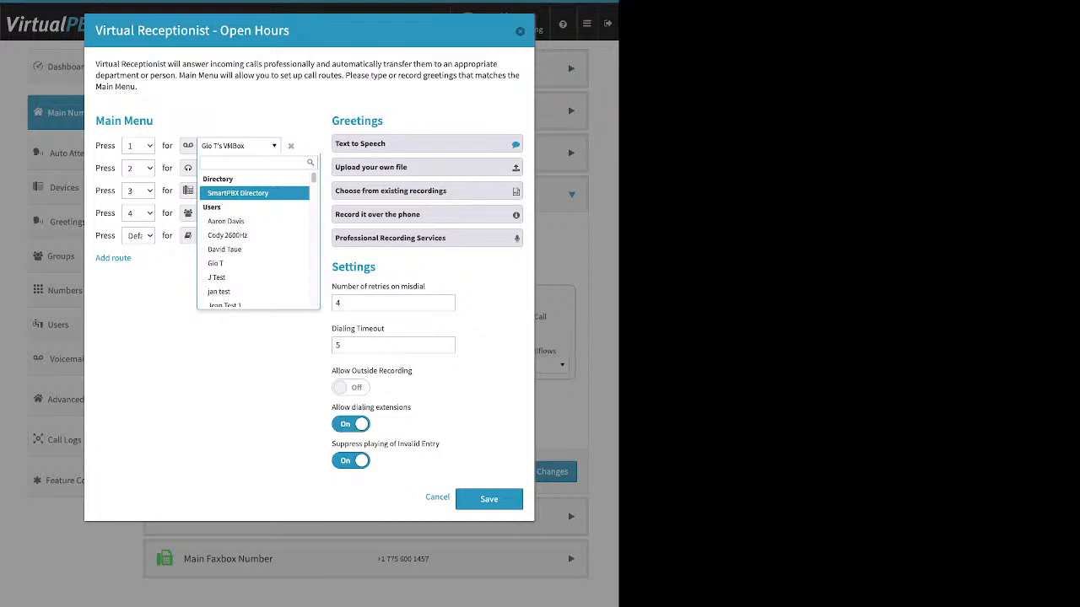
scroll(253, 230, down, 1)
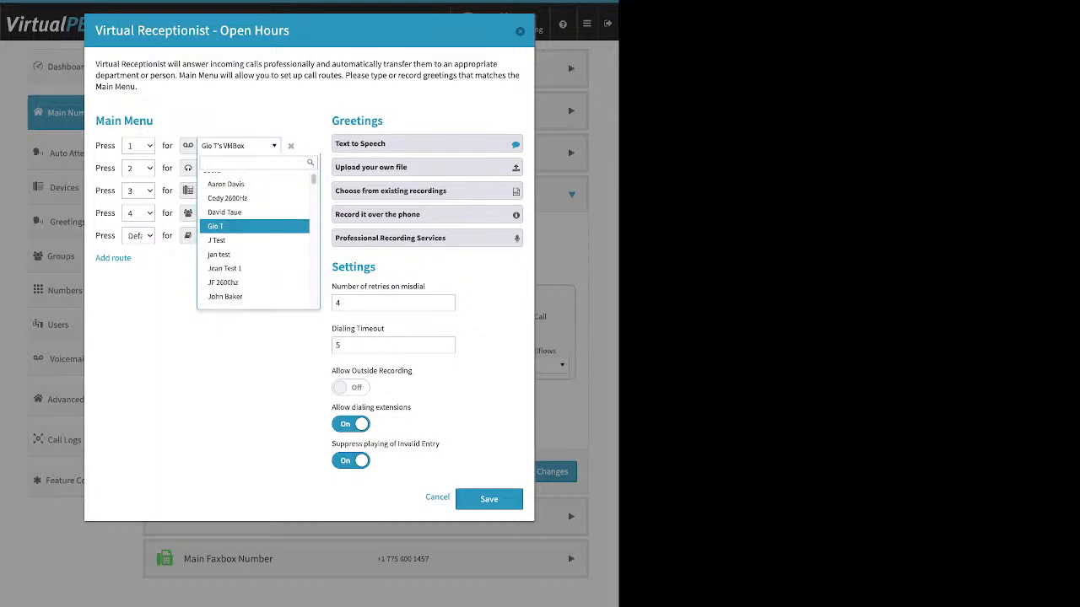
scroll(253, 236, down, 8)
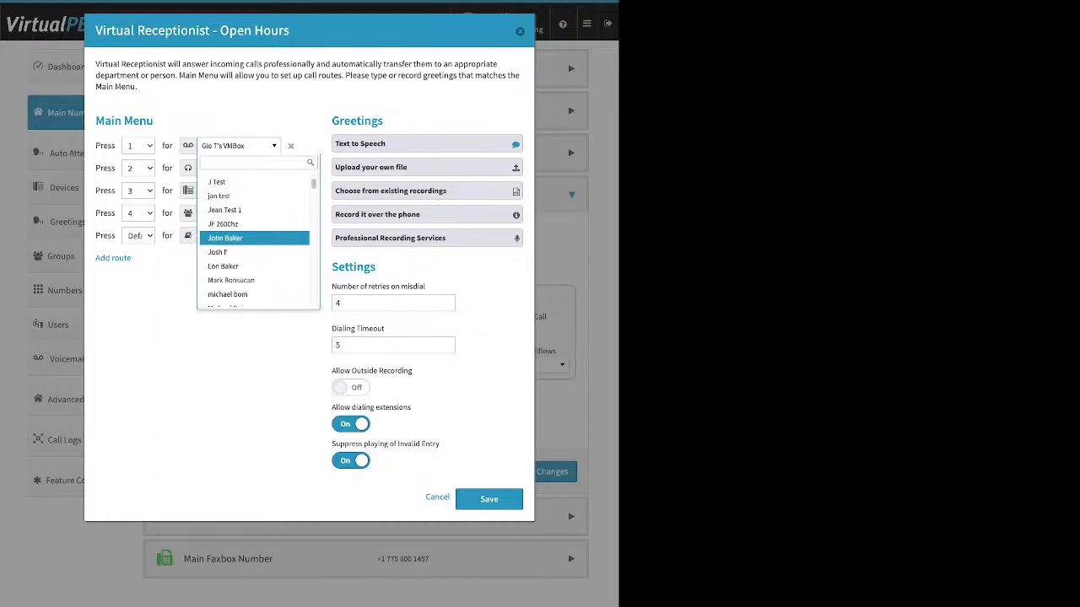
scroll(253, 236, down, 1)
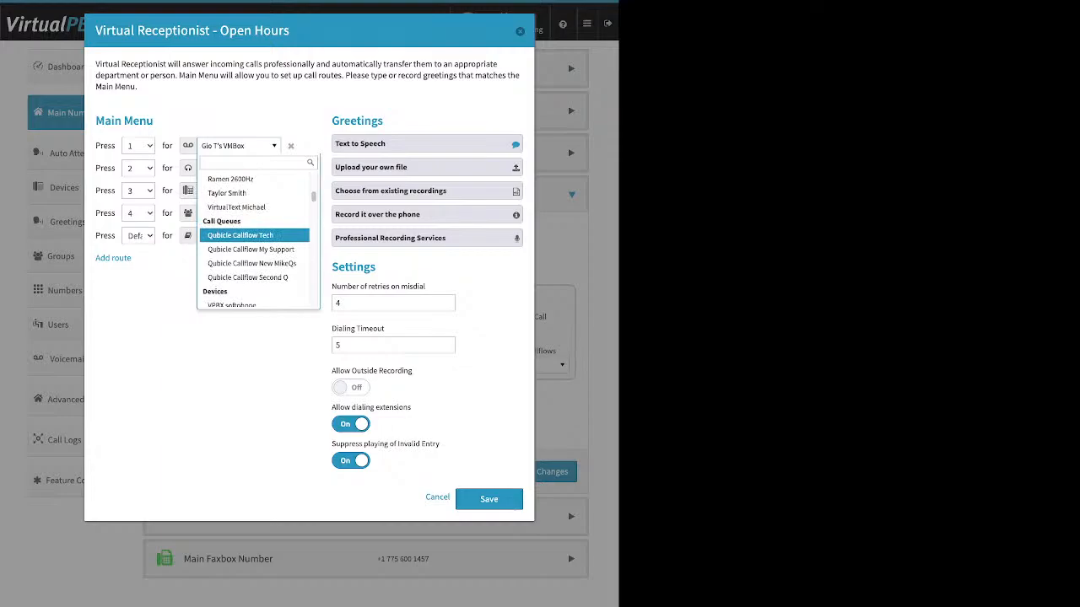
scroll(253, 236, down, 1)
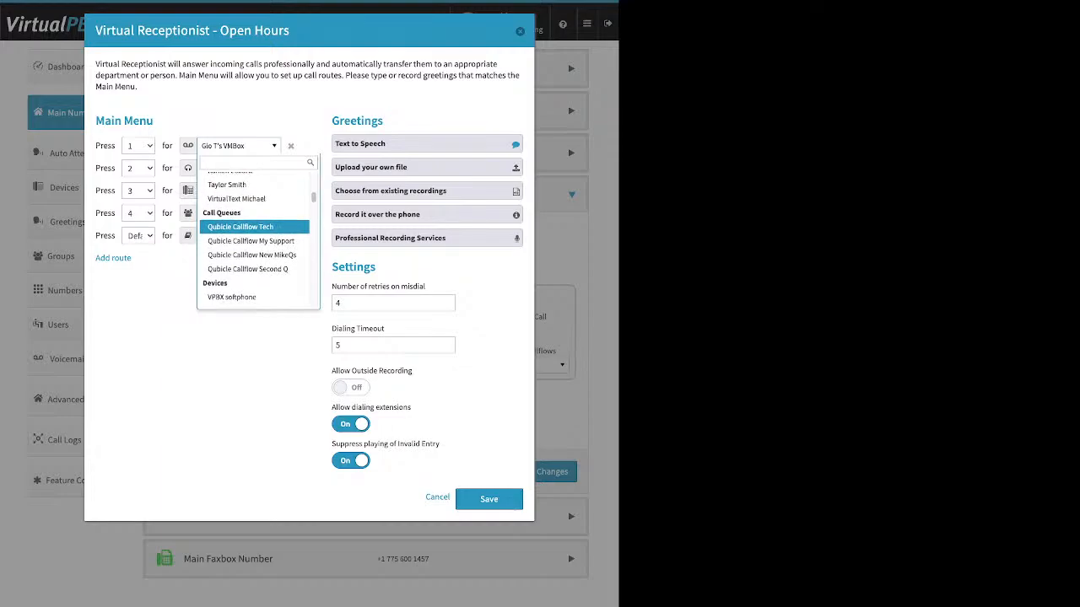
scroll(253, 236, down, 2)
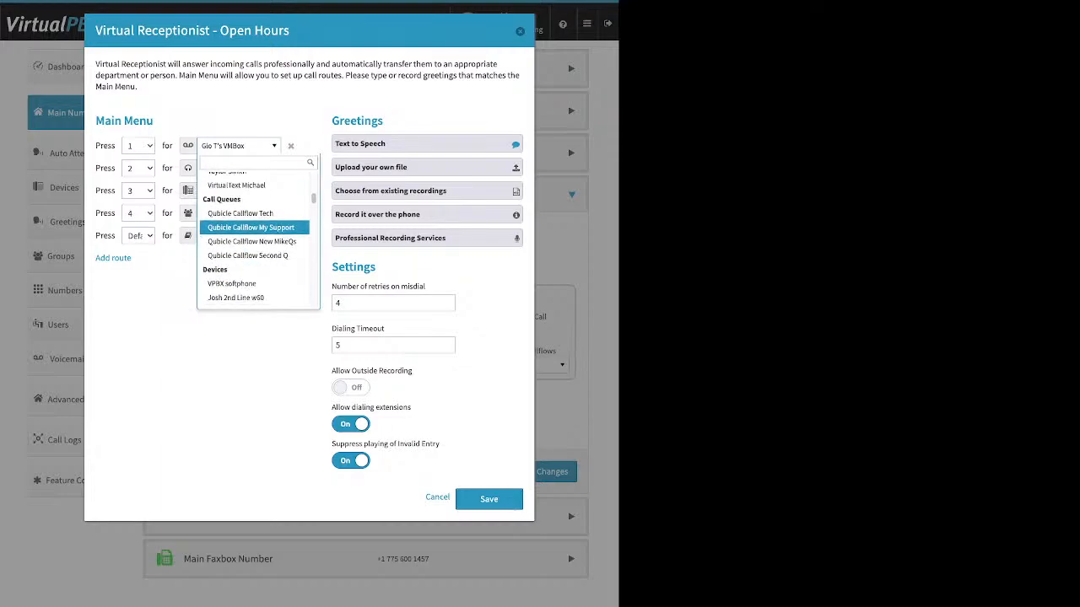
scroll(253, 238, down, 3)
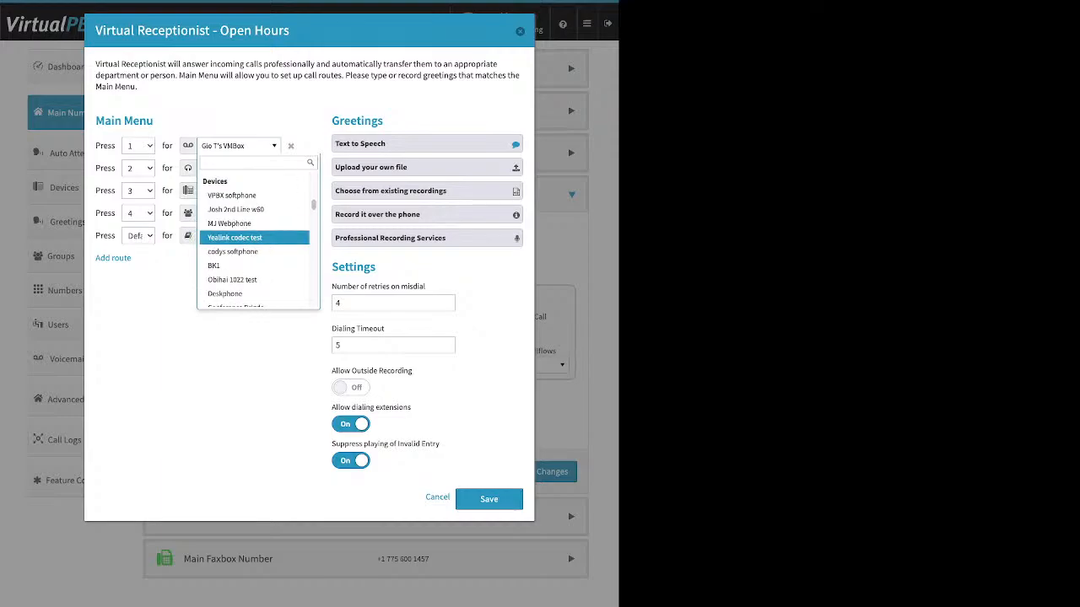
scroll(253, 237, down, 2)
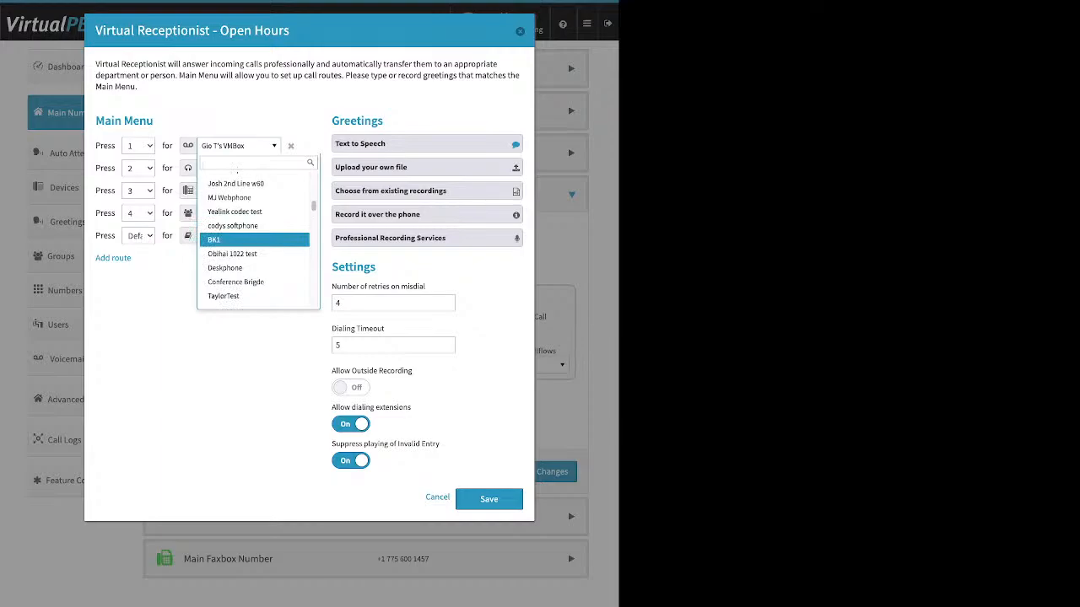
scroll(253, 238, down, 2)
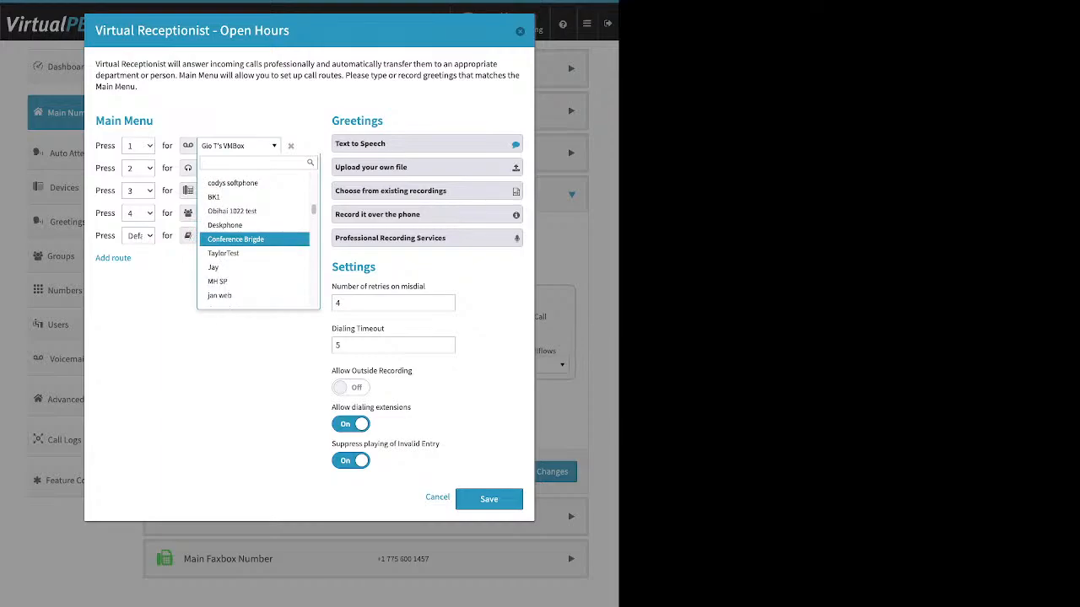
scroll(253, 238, down, 2)
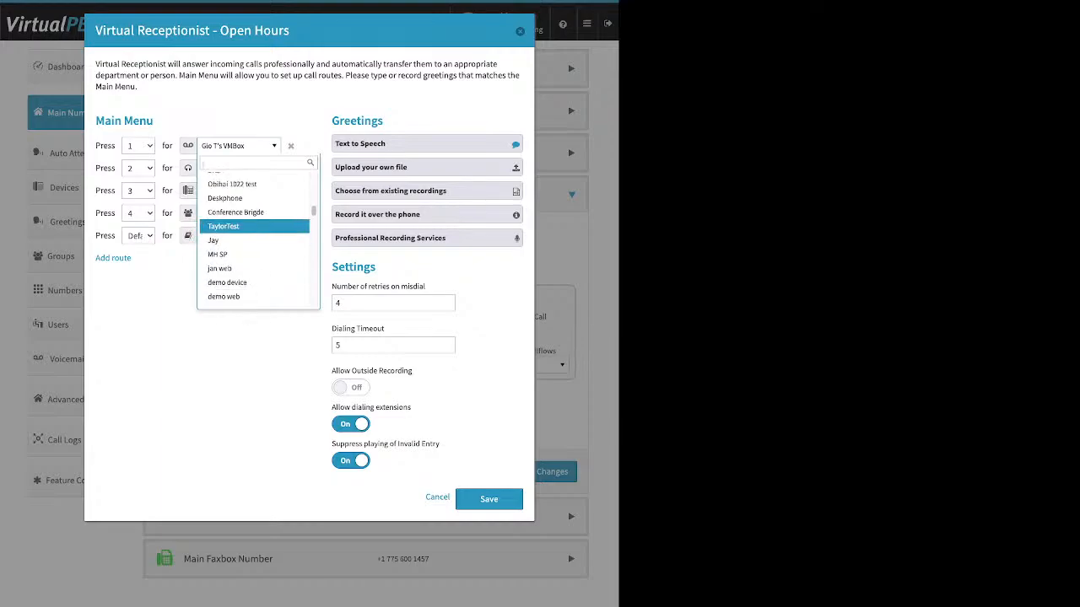
scroll(253, 230, down, 2)
scroll(253, 237, down, 3)
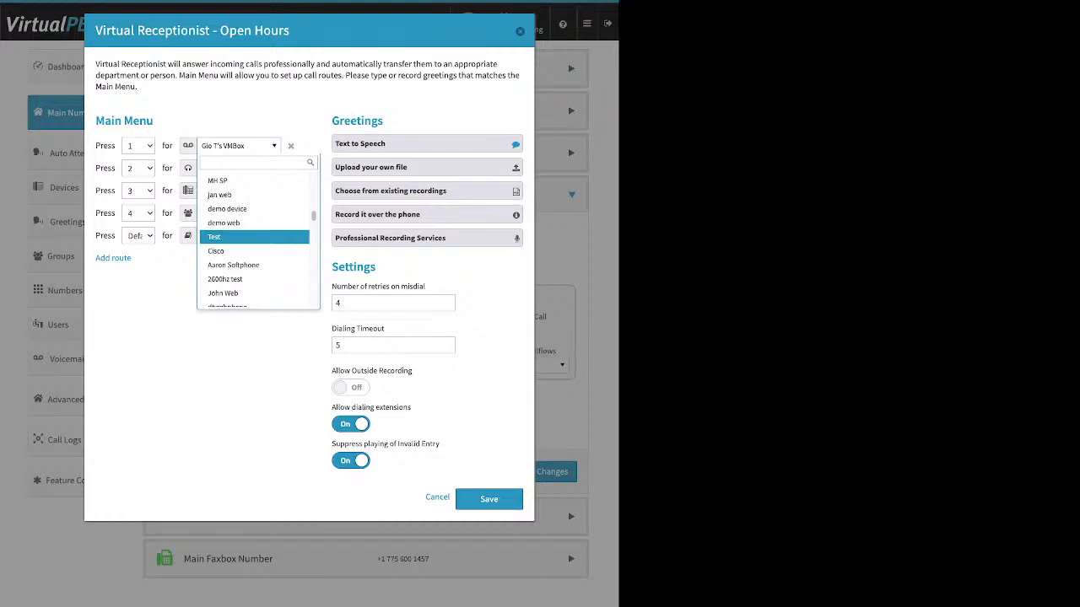
scroll(253, 237, down, 1)
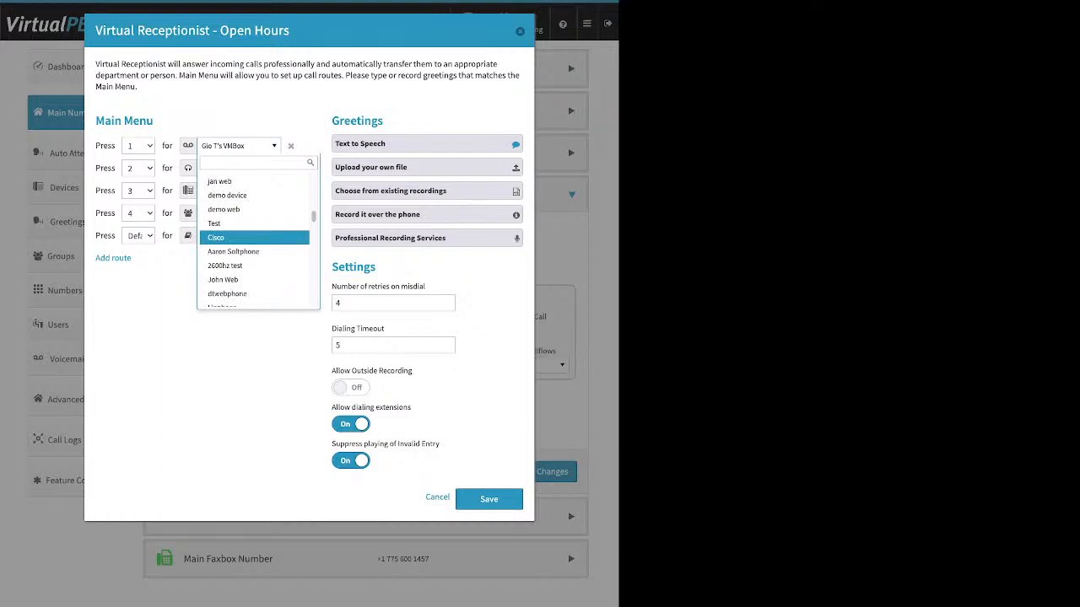
scroll(253, 233, down, 6)
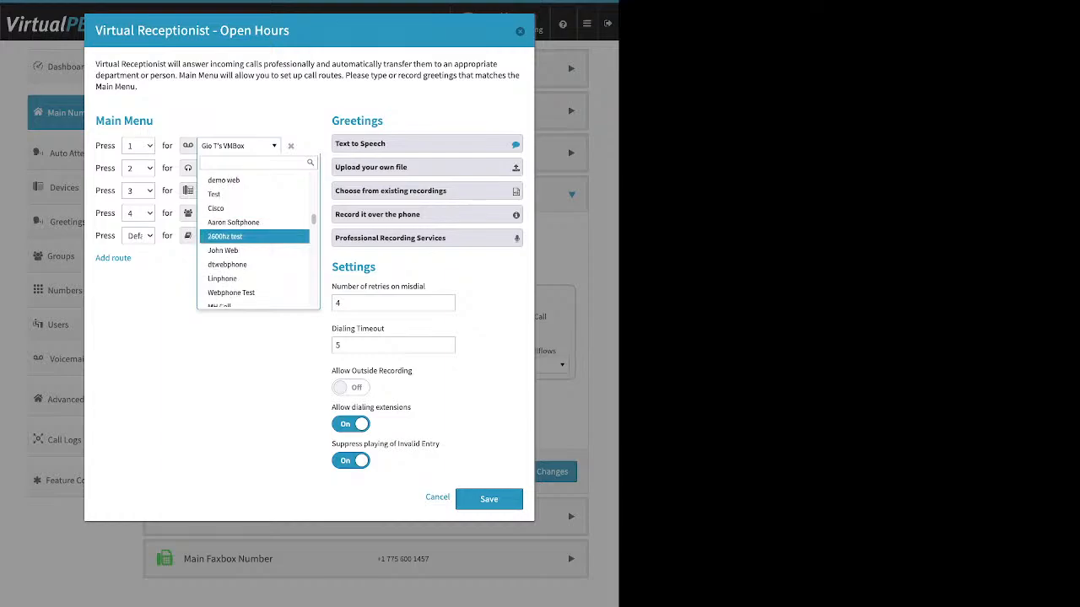
Step: Examine the media, group, advanced callflow and voicemail box destinations for the first Main Menu route, and close the list without choosing one
scroll(253, 233, down, 5)
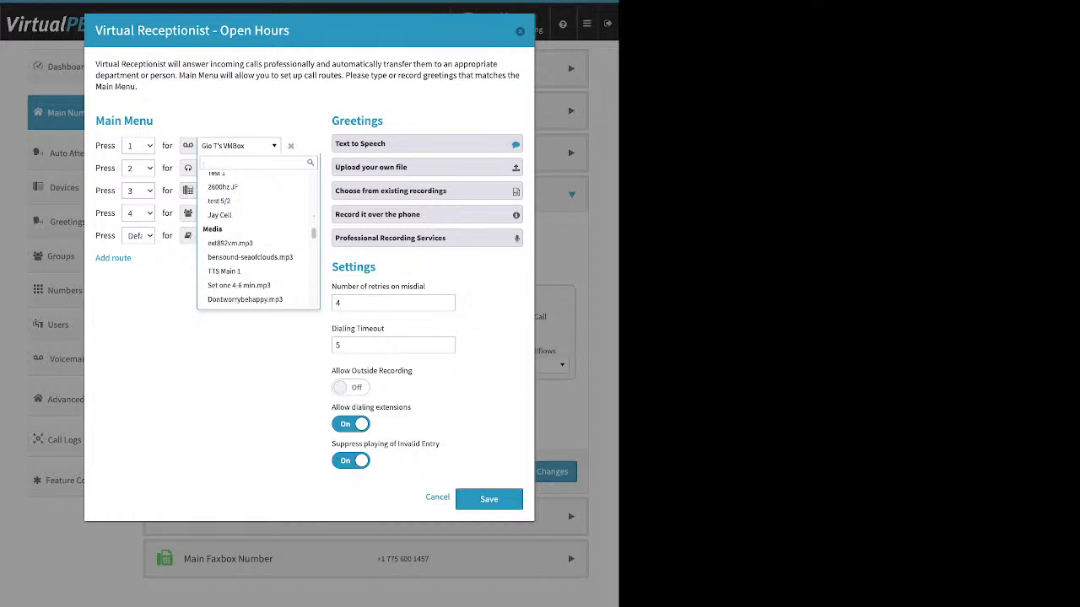
scroll(253, 212, down, 2)
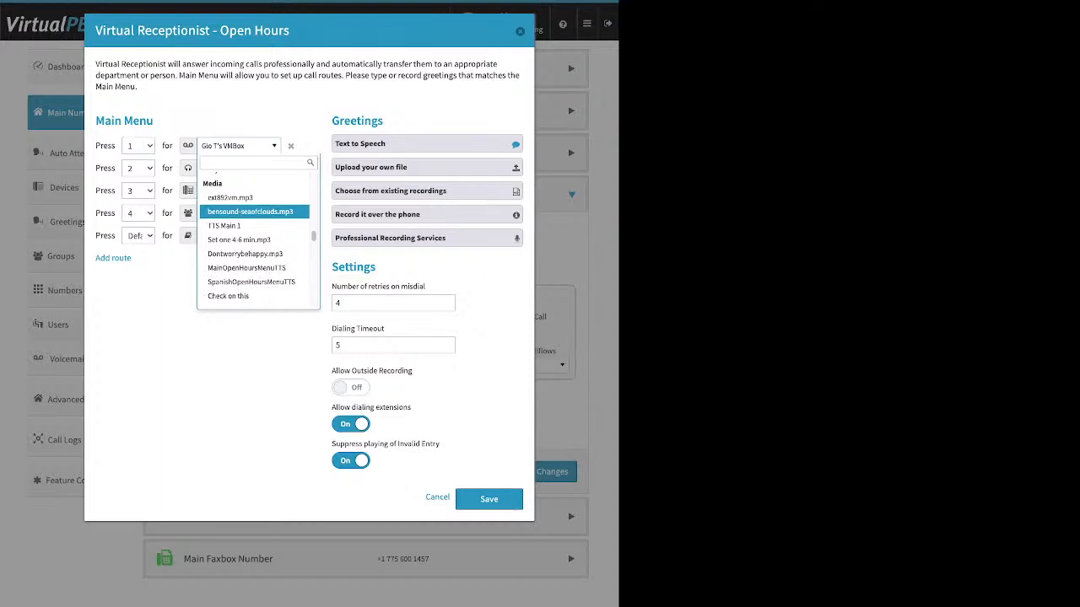
scroll(253, 213, down, 2)
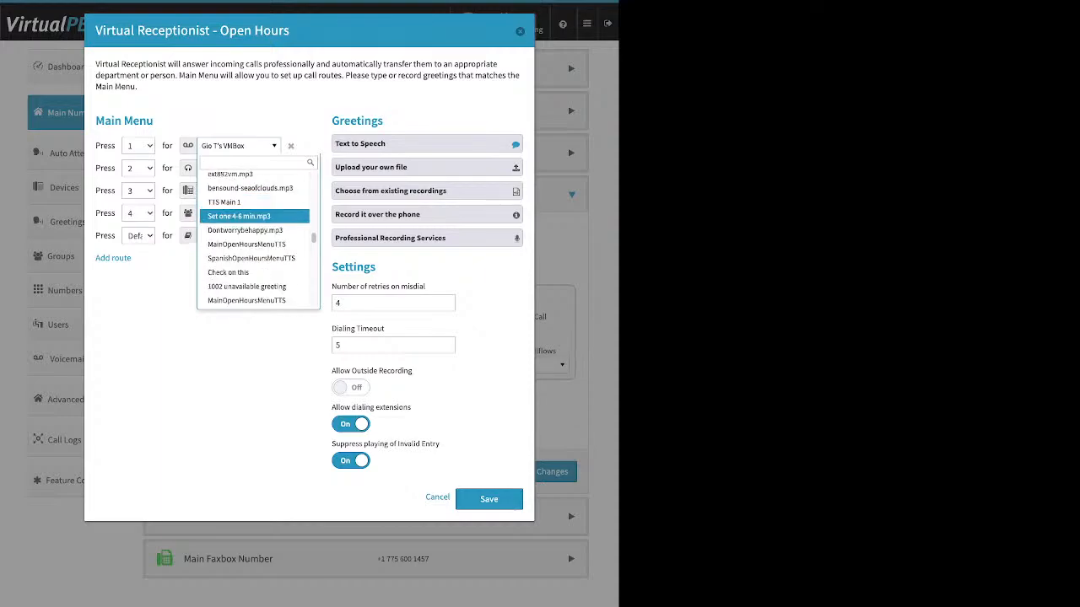
scroll(253, 212, down, 5)
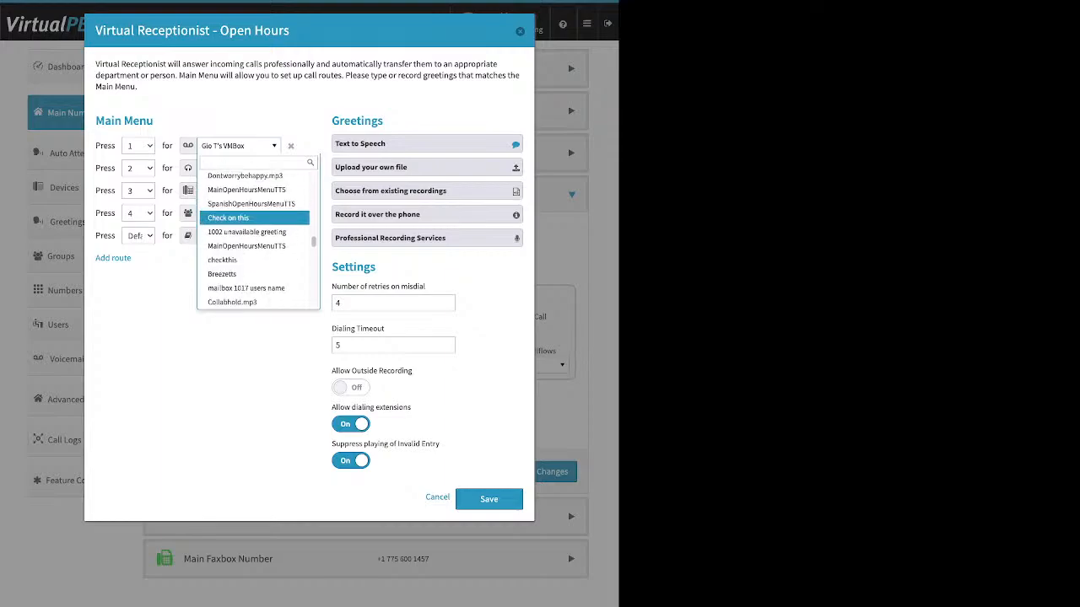
scroll(253, 212, down, 5)
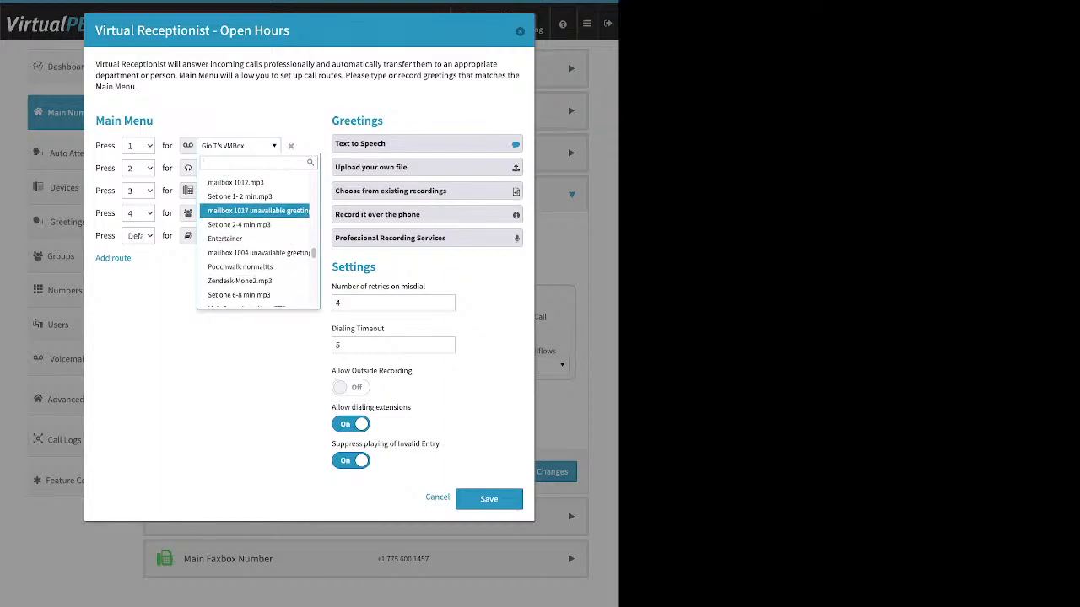
scroll(253, 213, down, 5)
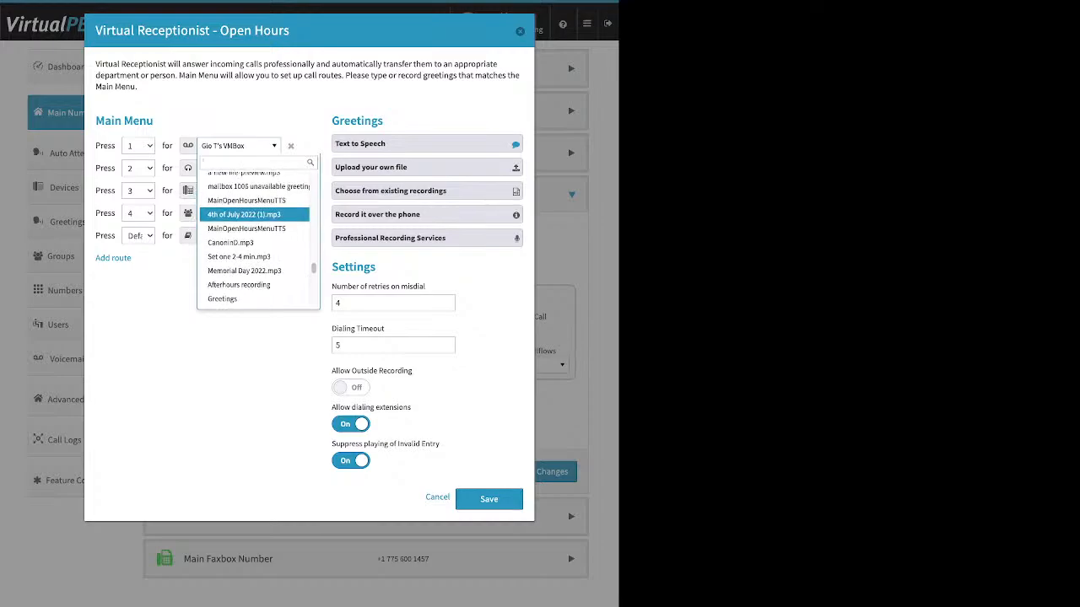
key(Down)
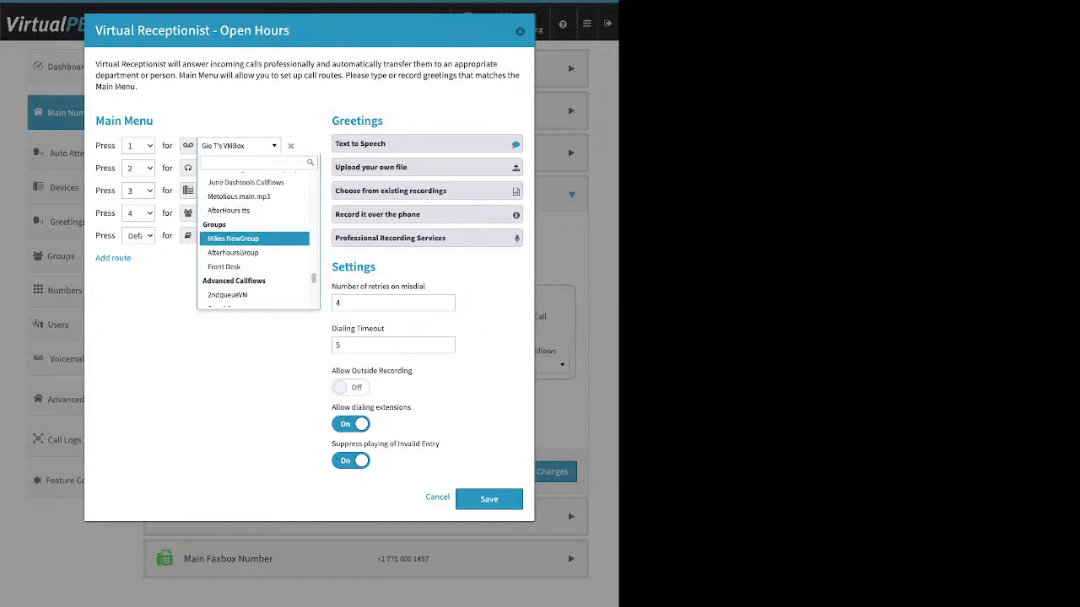
key(Down)
key(Down)
key(Down)
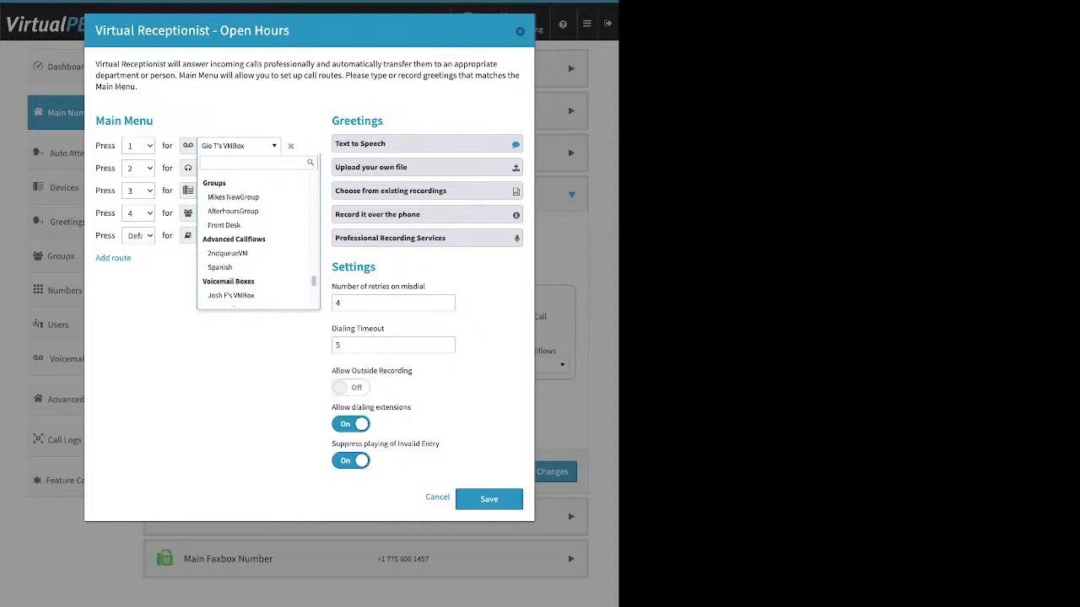
key(Down)
key(Down)
key(Down)
key(Down)
key(Down)
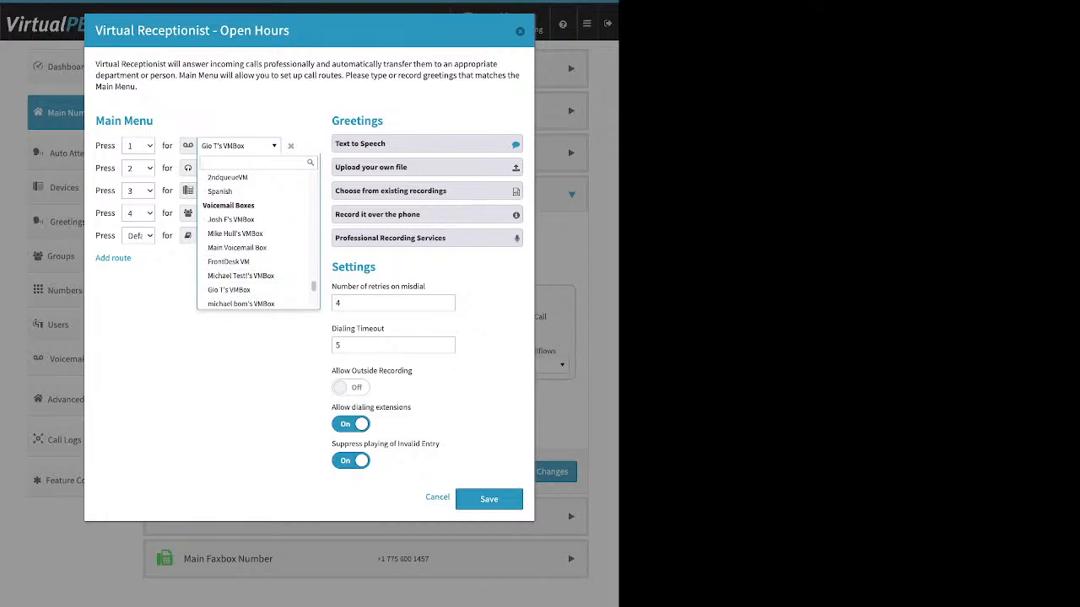
key(Escape)
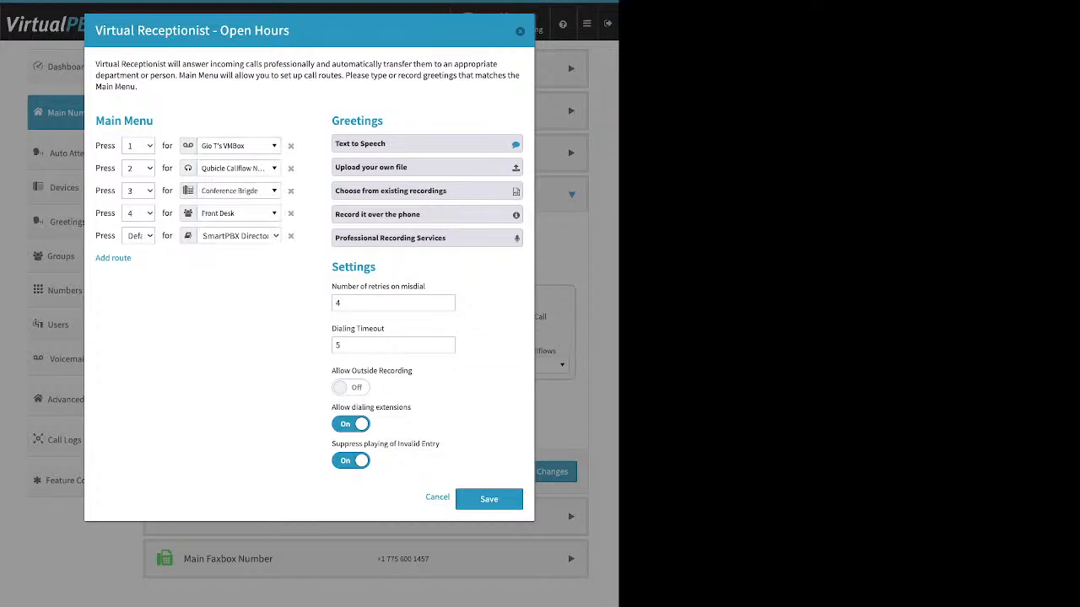
Step: Review the Text to Speech, Upload your own file and Choose from existing recordings options for the Open Hours greeting
drag(384, 121, 332, 121)
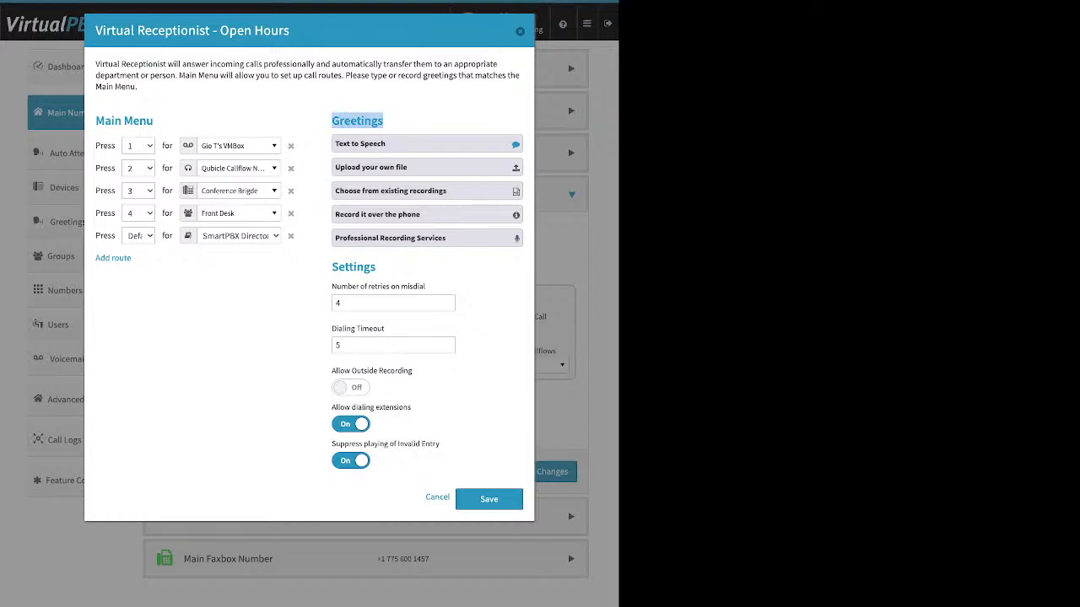
click(427, 143)
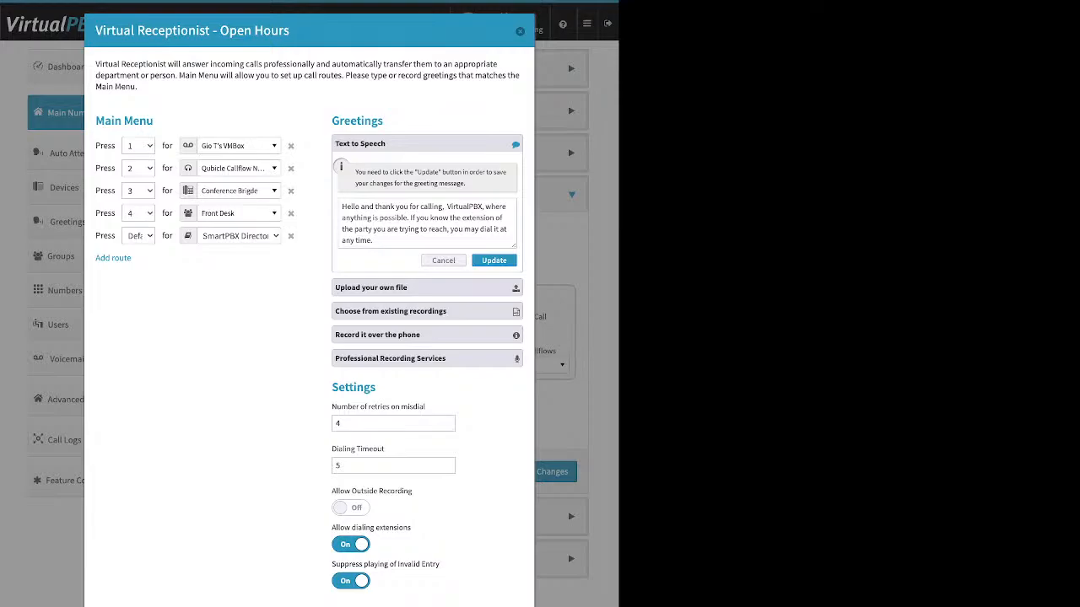
drag(290, 31, 220, 31)
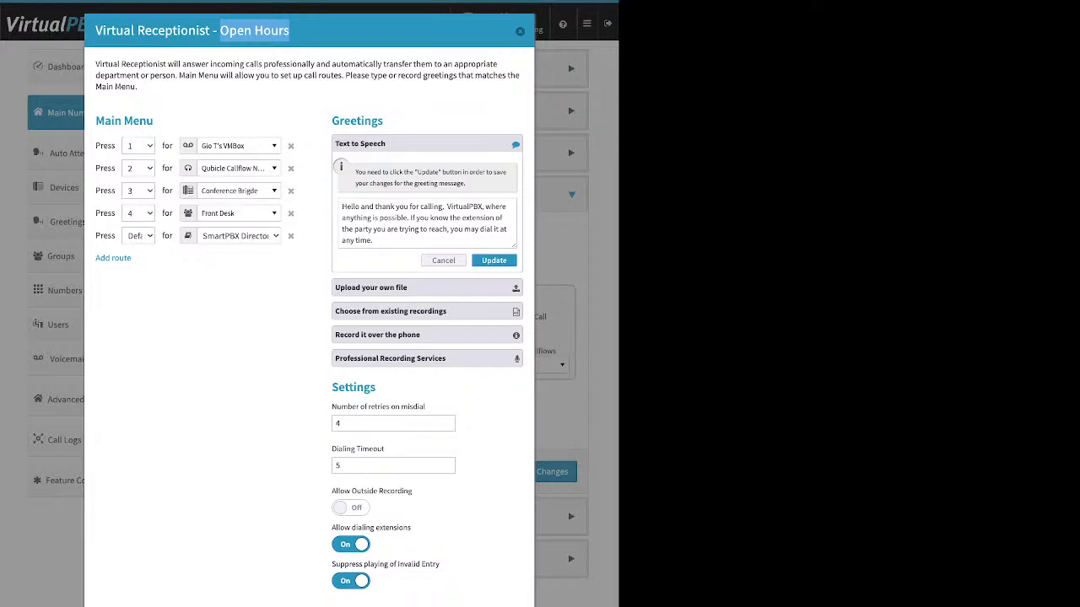
click(442, 261)
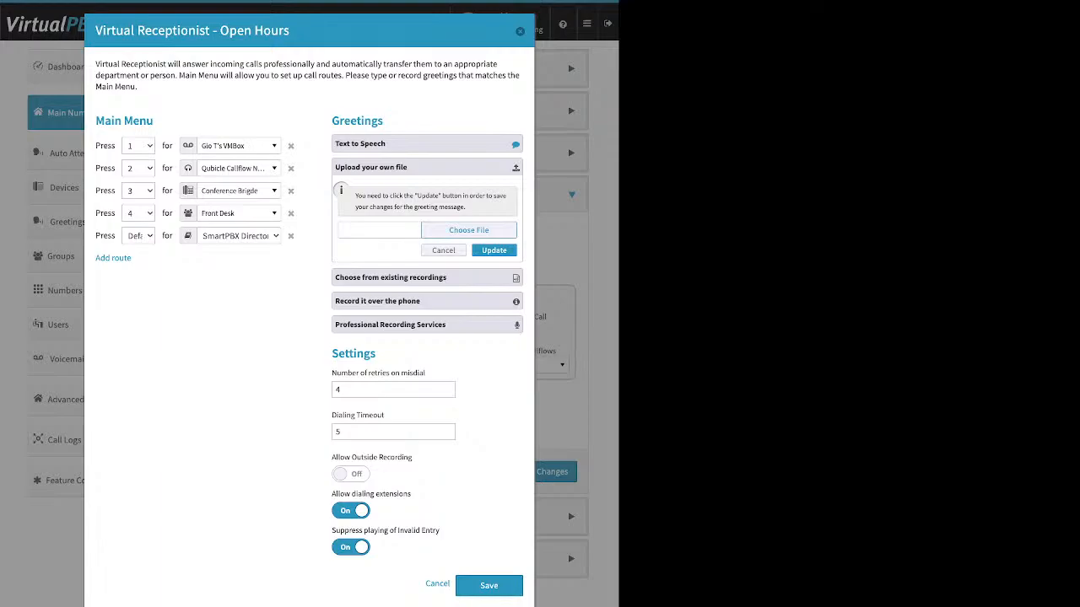
click(426, 277)
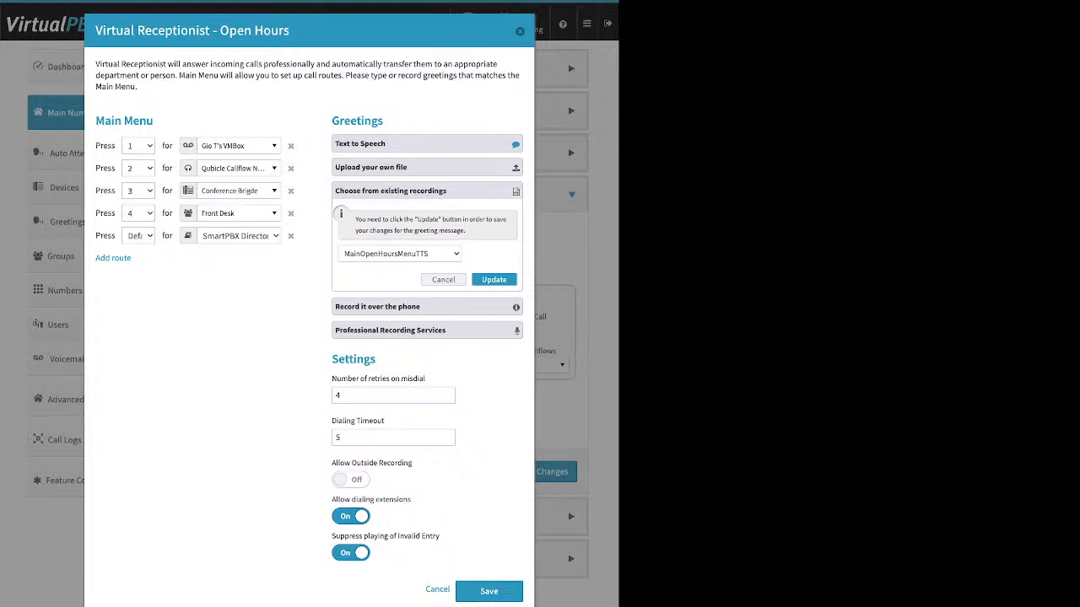
Step: Open the Record it over the phone greeting option and read its instructions, including the recording PIN
click(427, 307)
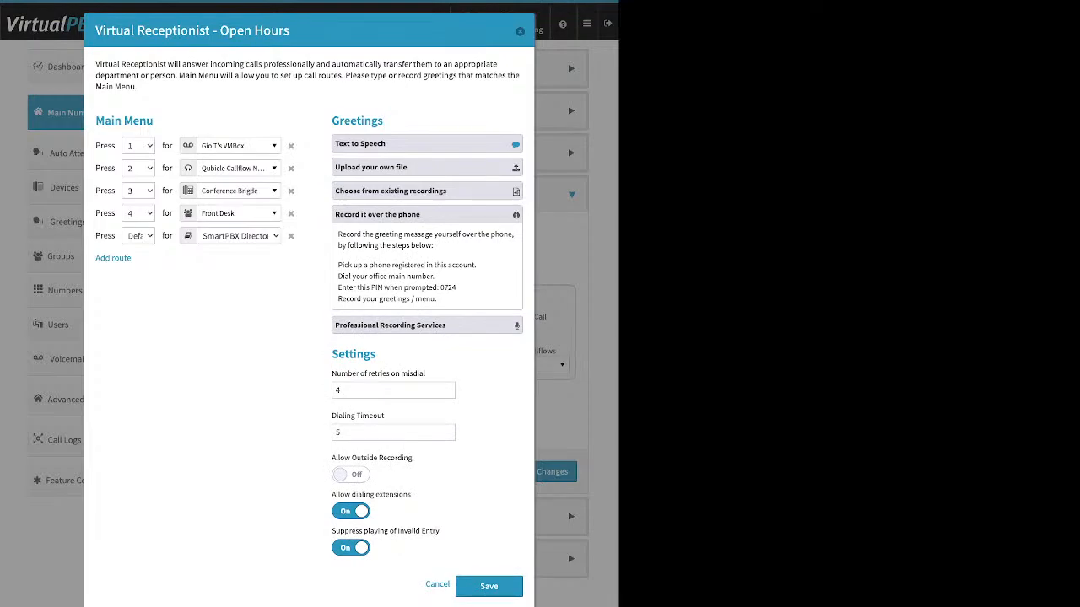
triple_click(407, 265)
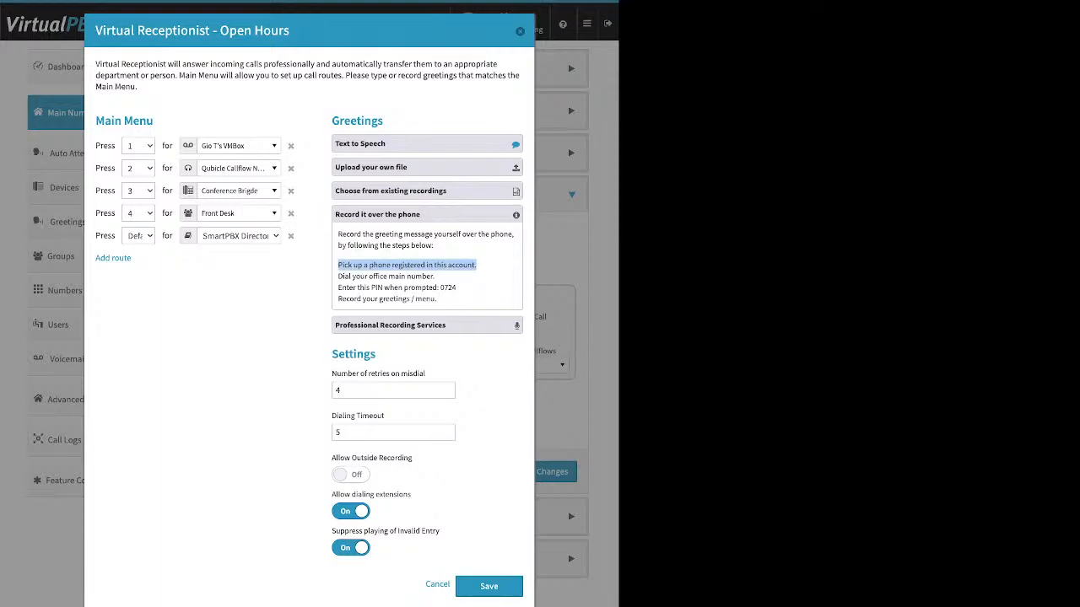
drag(457, 287, 440, 287)
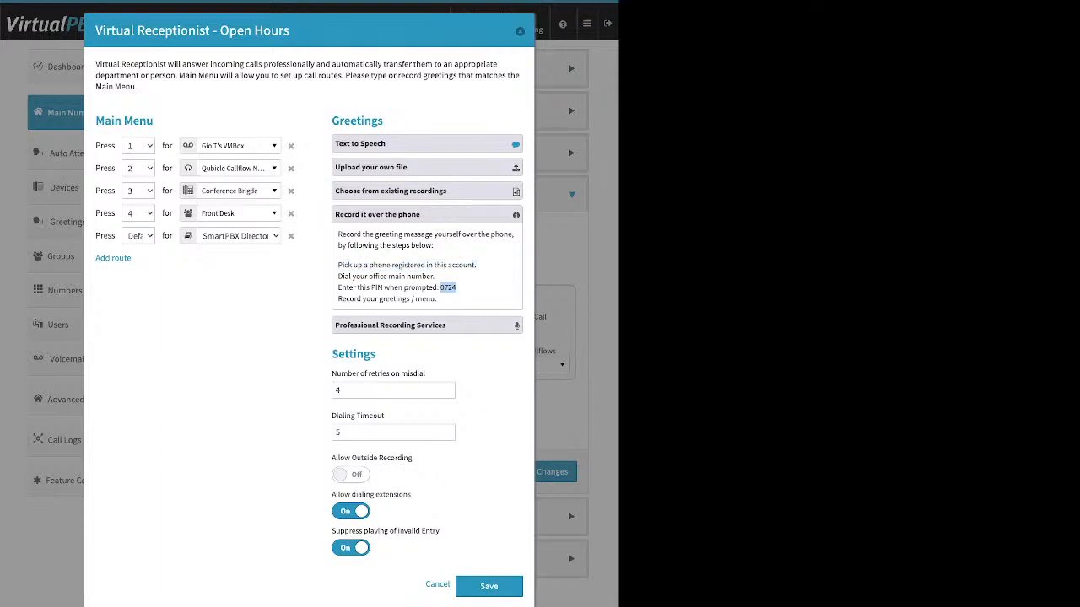
click(447, 288)
Step: Turn on Allow Outside Recording and turn off Suppress playing of Invalid Entry in the receptionist settings
drag(376, 354, 331, 354)
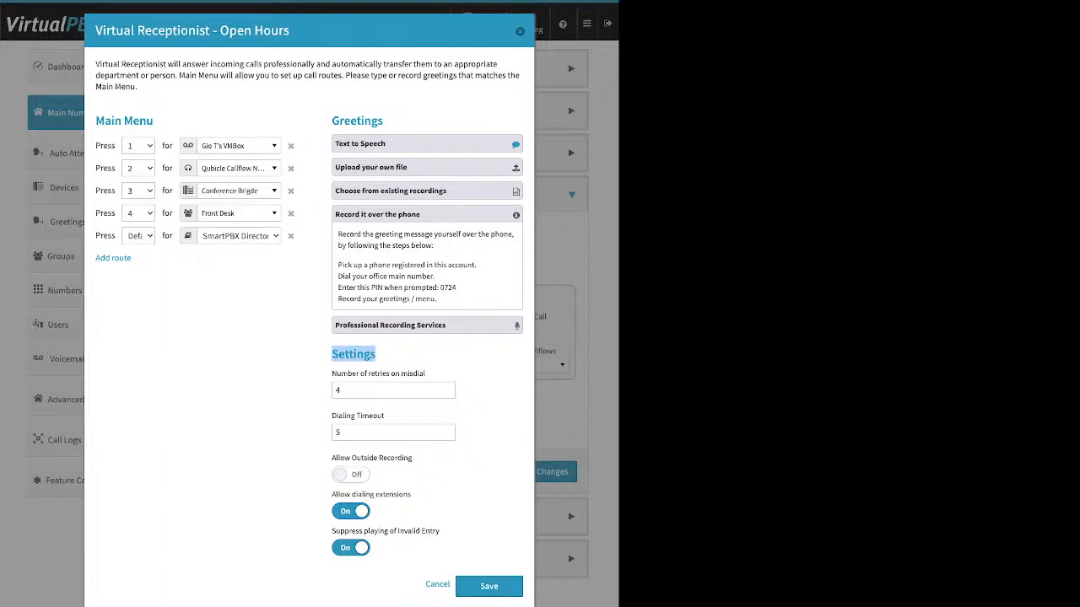
drag(413, 458, 332, 458)
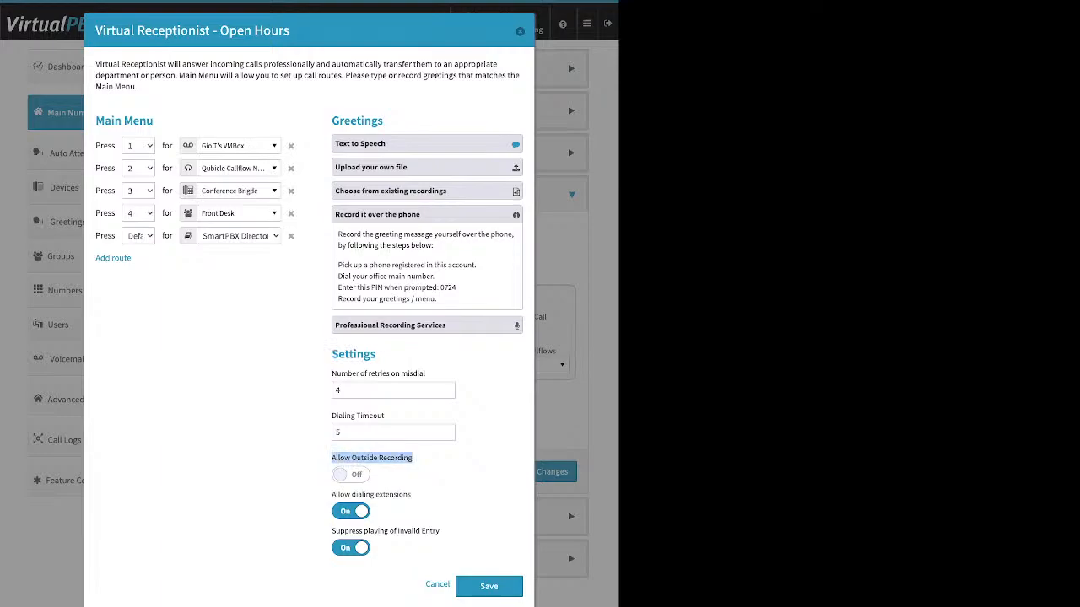
click(351, 475)
click(351, 548)
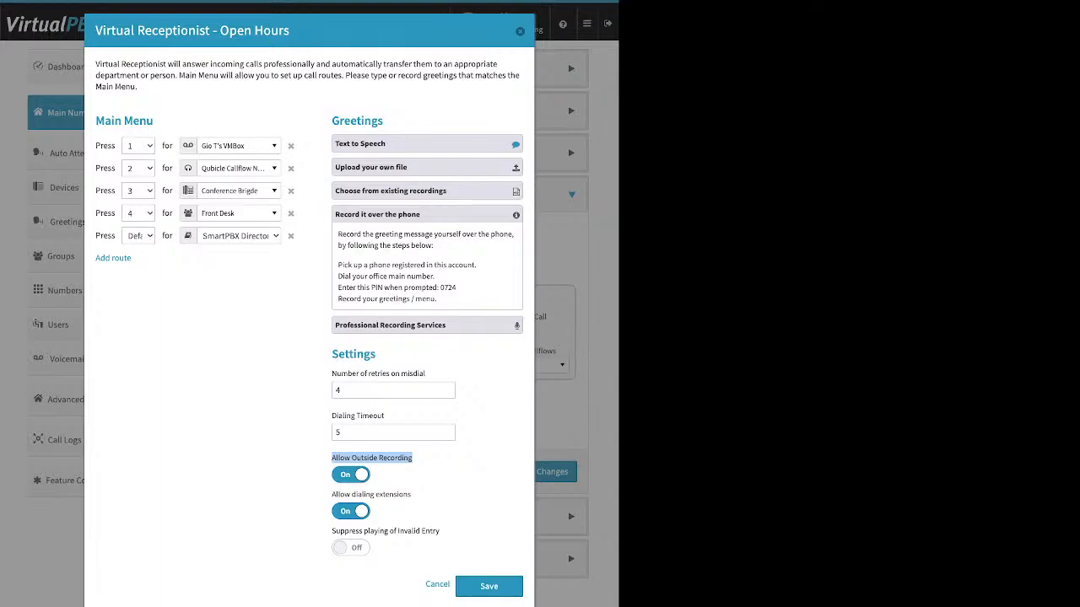
Step: Check the phone recording PIN line, view the Professional Recording Services offer, and collapse the greeting options
drag(456, 288, 438, 287)
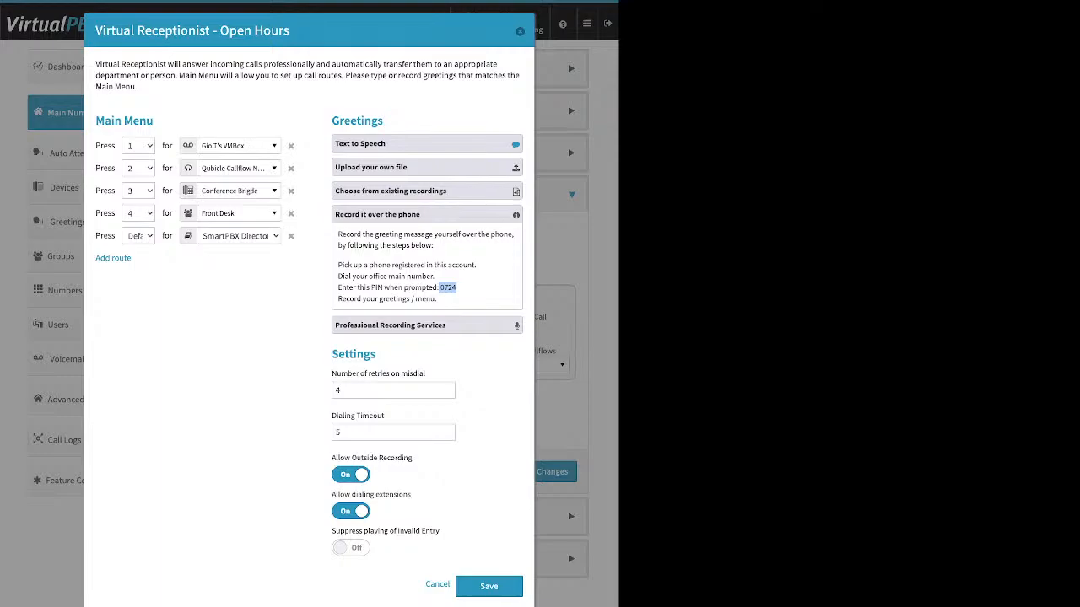
click(405, 214)
click(405, 238)
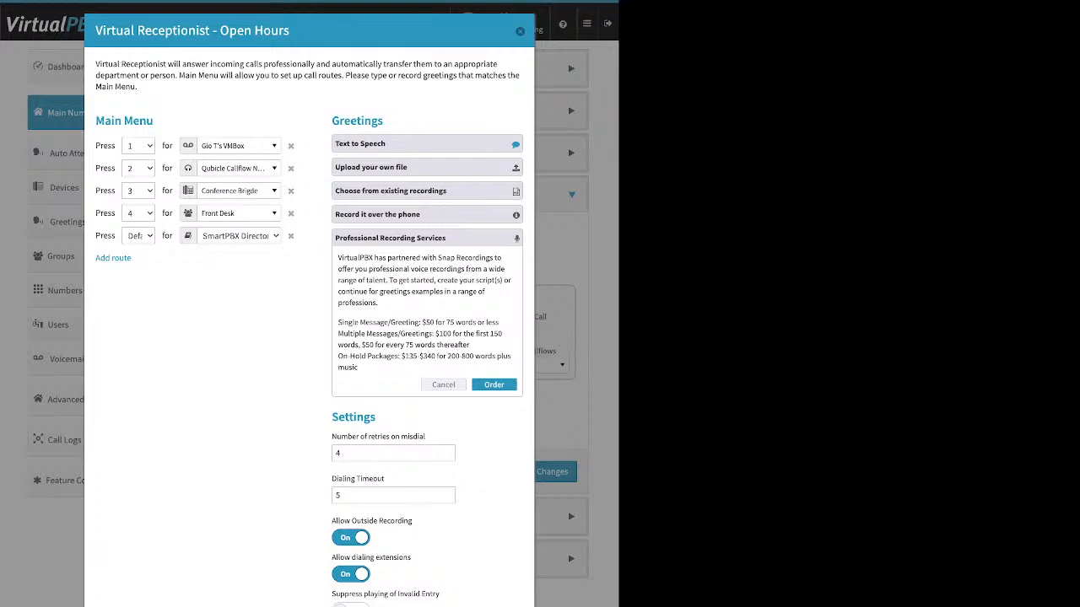
click(427, 167)
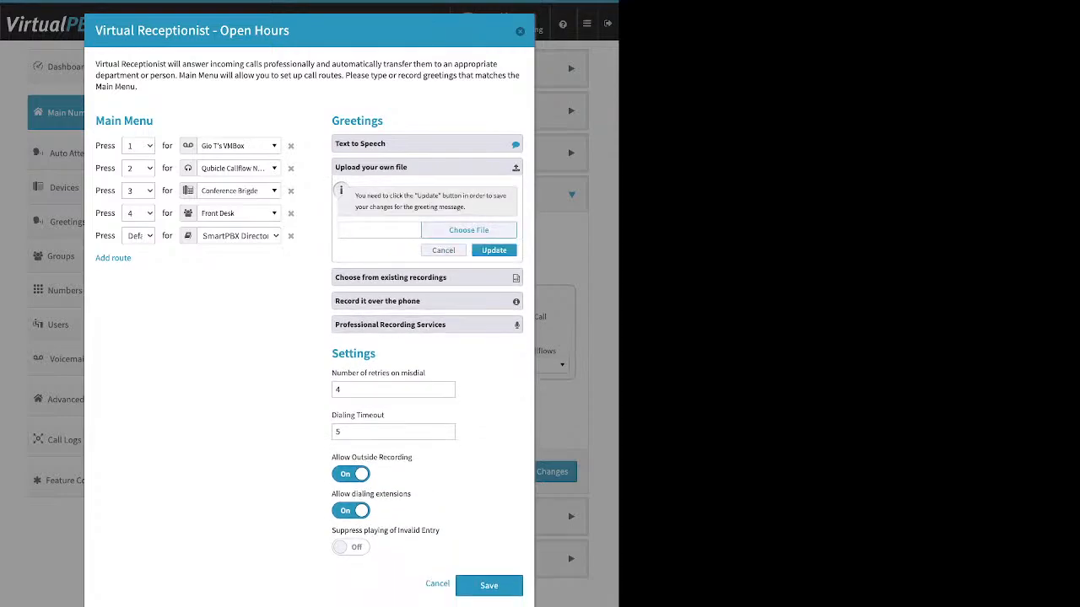
click(427, 167)
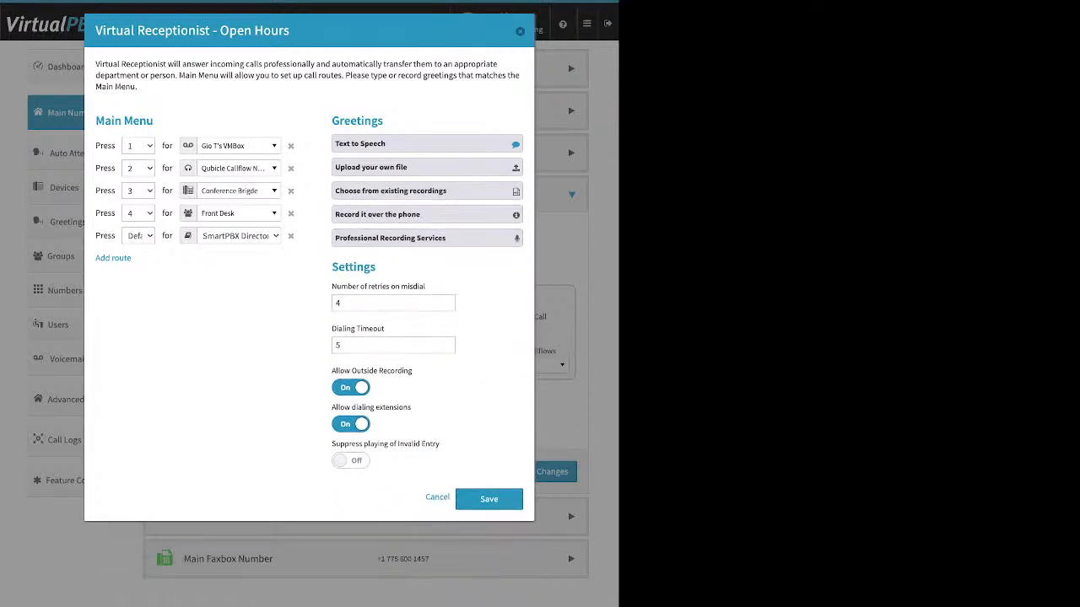
Step: Turn off Allow Outside Recording and review the Number of retries on misdial and Dialing Timeout settings
click(351, 387)
drag(331, 286, 384, 328)
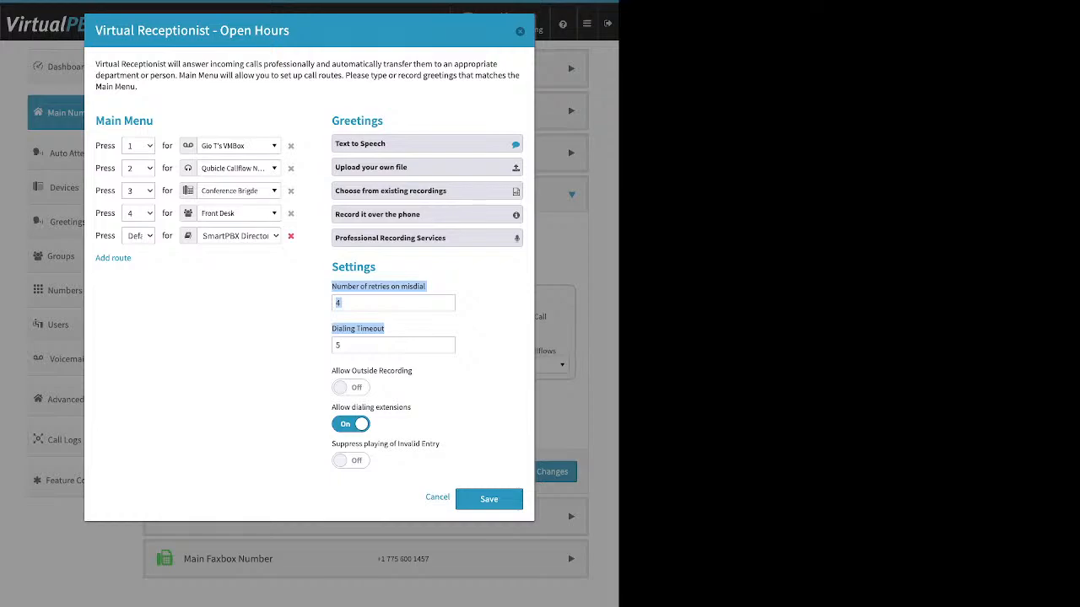
Step: Remove the Default route to the SmartPBX Directory and set Number of retries on misdial to 2
click(291, 235)
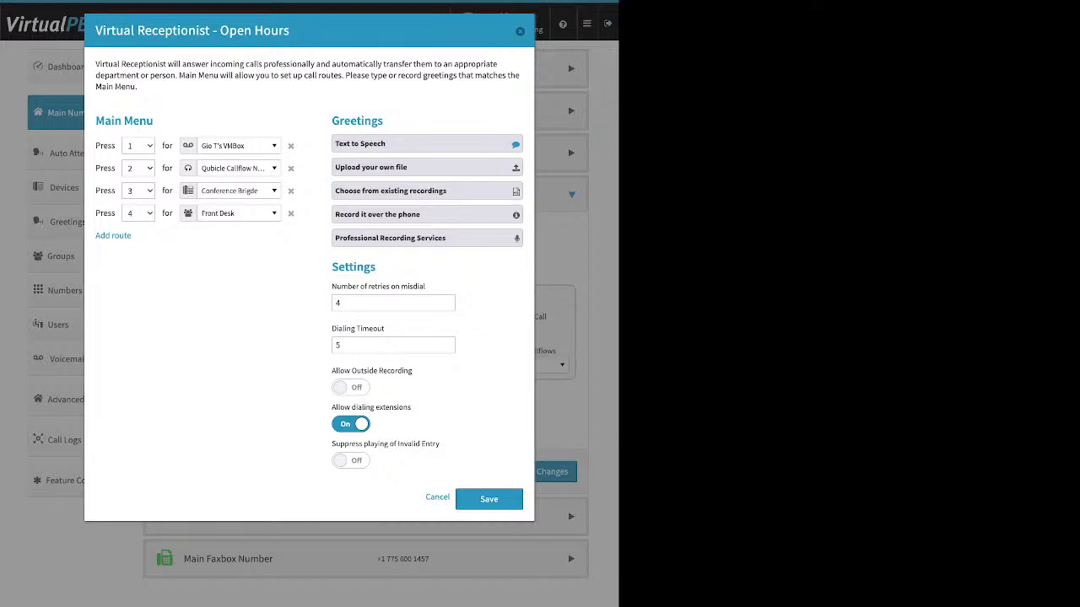
double_click(338, 303)
text(2)
Step: Review the Allow Outside Recording setting, and switch Allow dialing extensions off and back on
drag(332, 371, 413, 371)
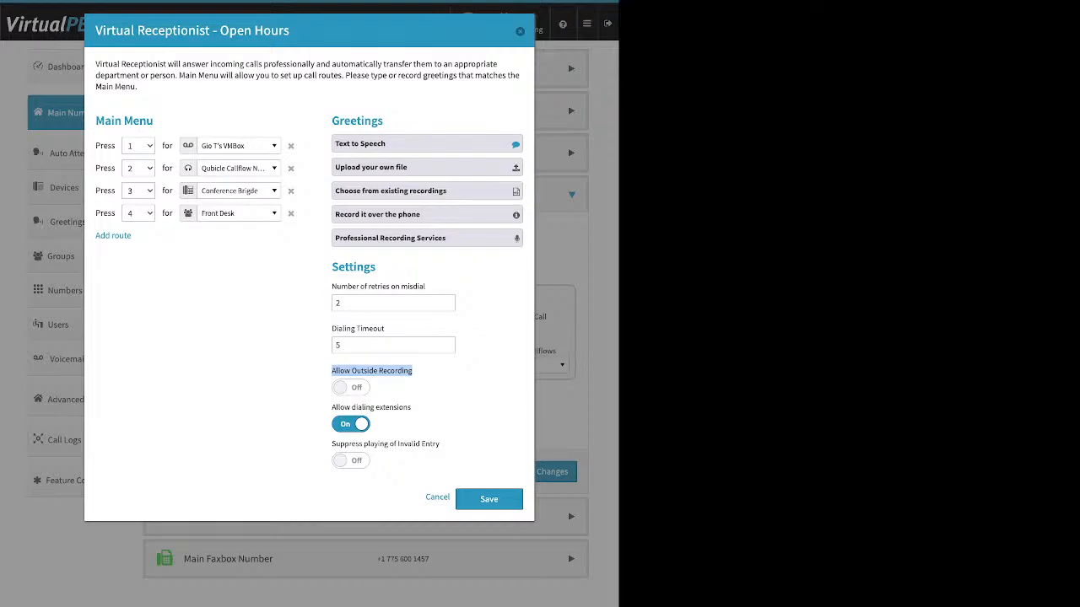
click(415, 371)
drag(412, 407, 332, 408)
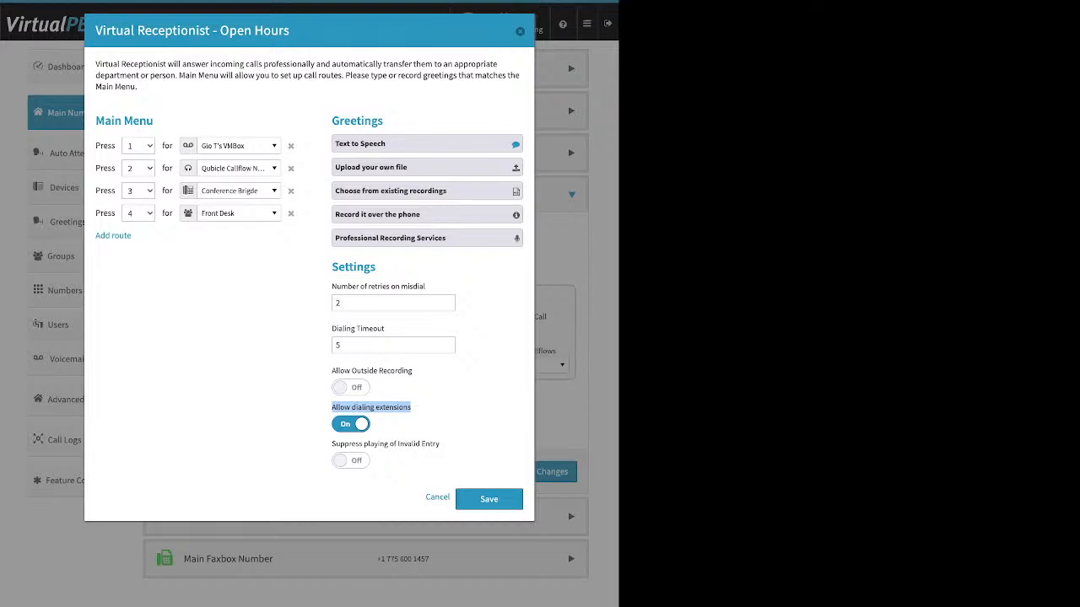
click(351, 425)
click(350, 424)
Step: Turn on Suppress playing of Invalid Entry, then save the receptionist settings and the Open Hours call handling
drag(440, 445, 331, 445)
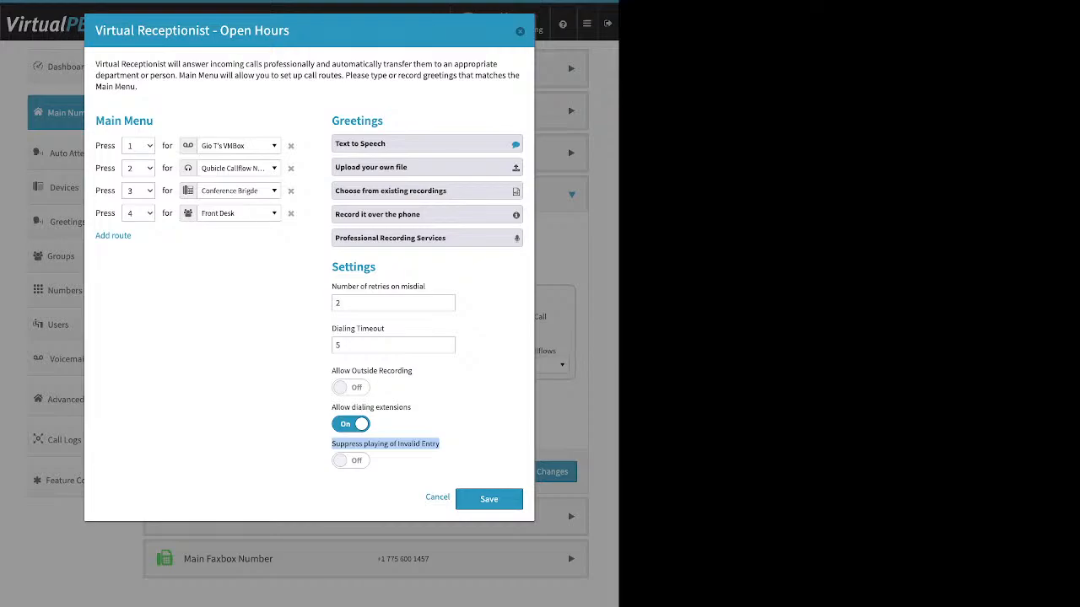
click(351, 461)
click(488, 499)
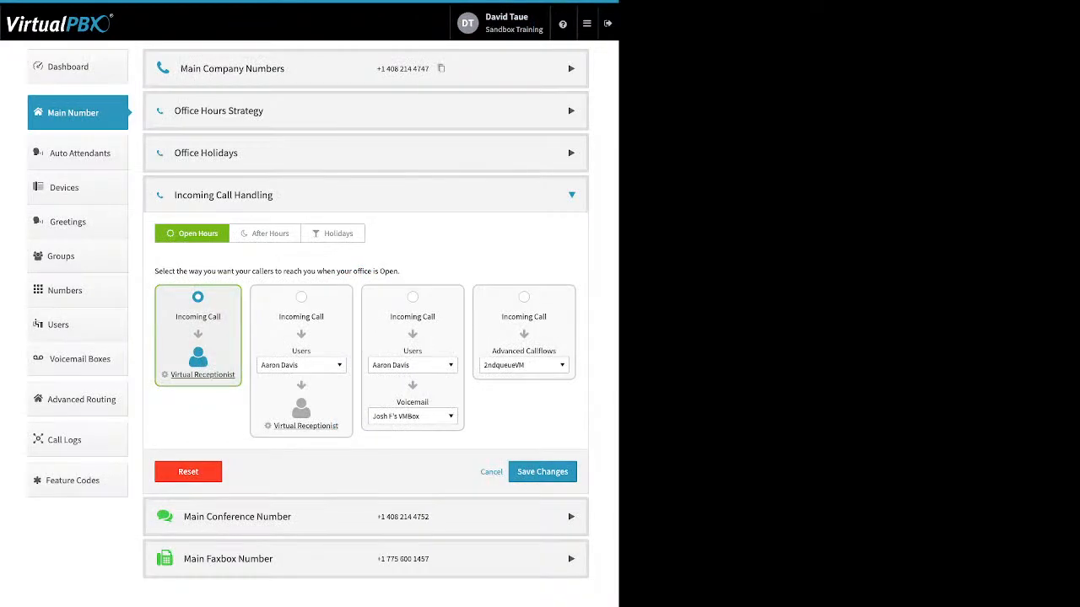
click(543, 472)
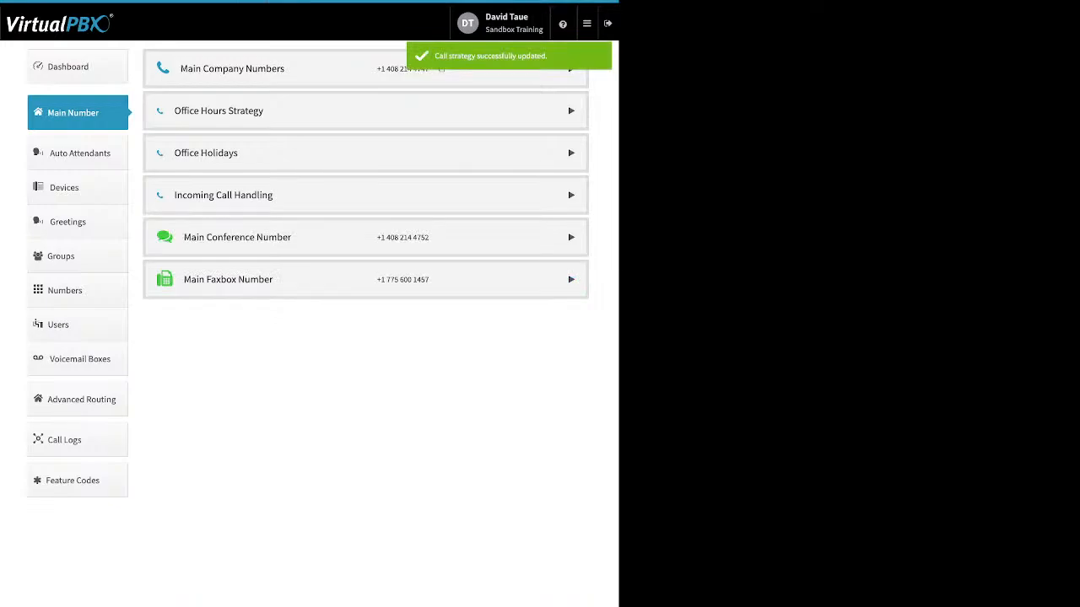
Step: In Incoming Call Handling, set Open Hours calls to ring the Front Desk group before the Virtual Receptionist, and cancel out of the receptionist settings
click(571, 195)
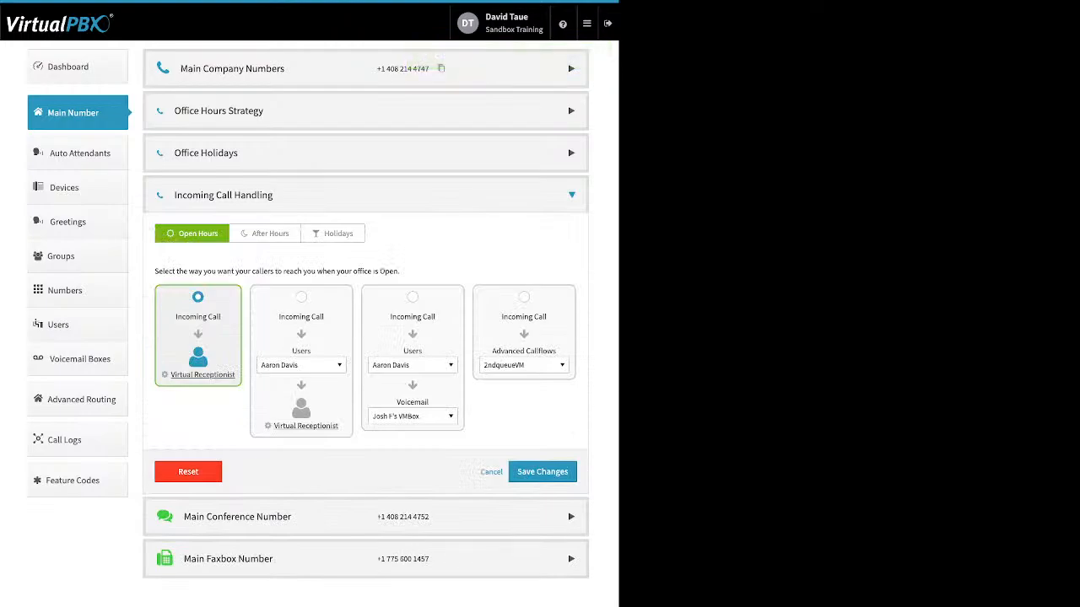
click(301, 297)
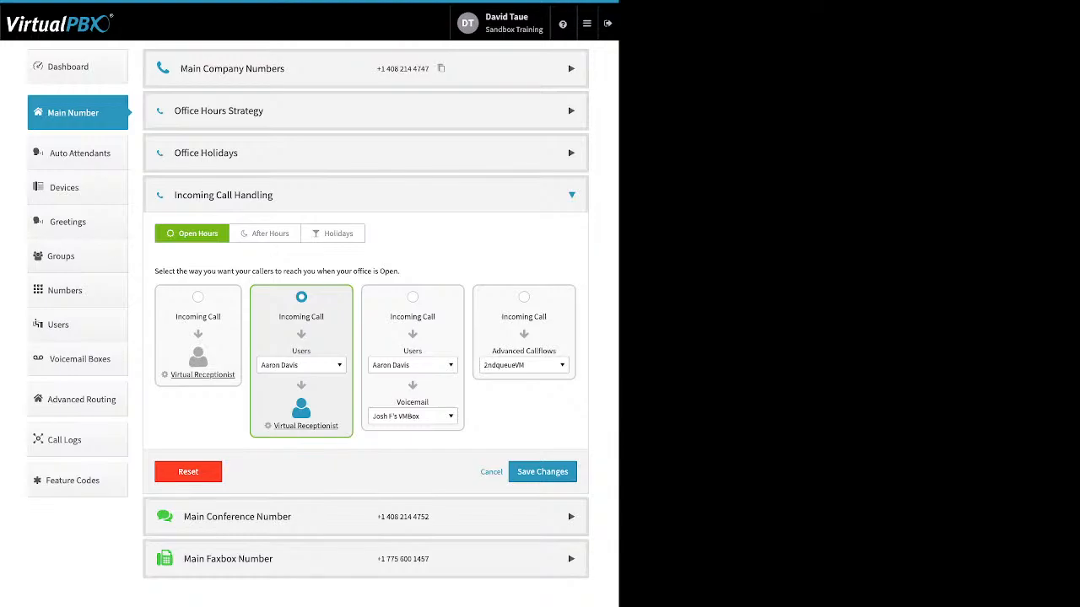
click(302, 365)
scroll(313, 457, down, 1)
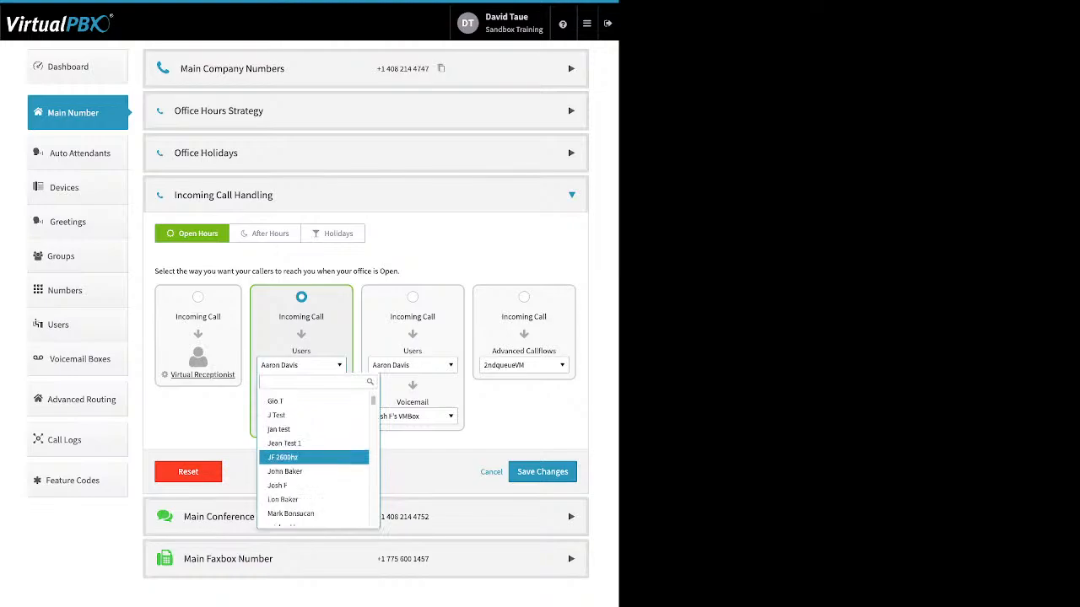
scroll(313, 459, down, 5)
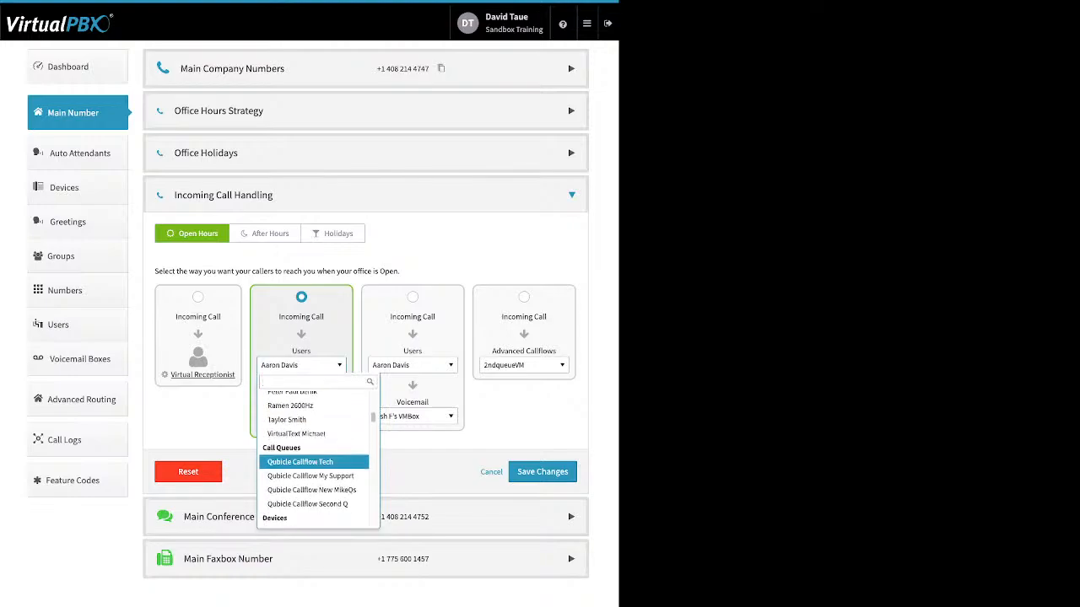
scroll(313, 457, down, 1)
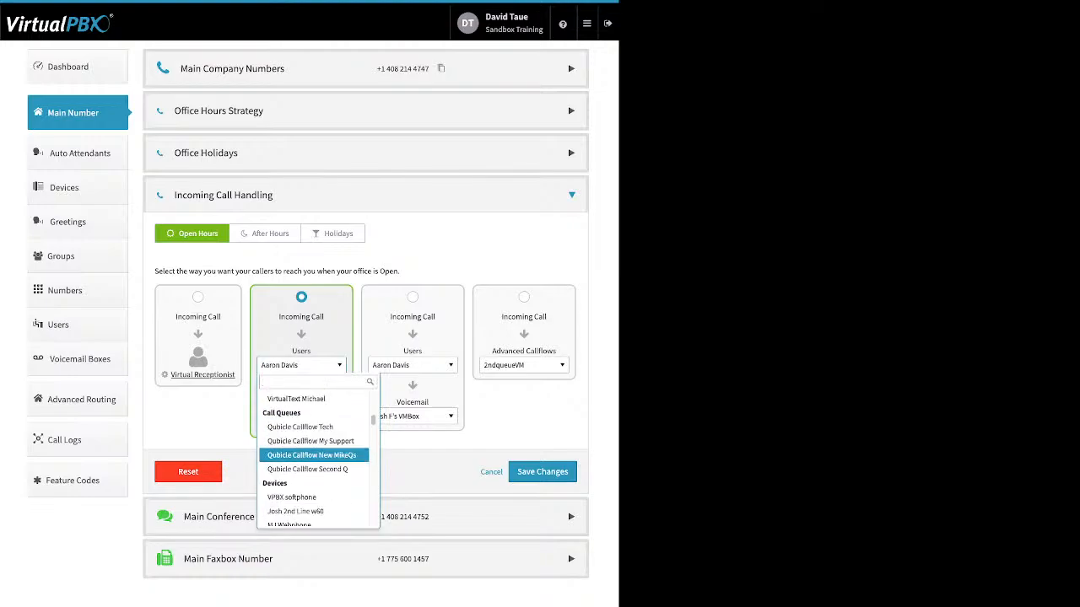
scroll(313, 460, down, 2)
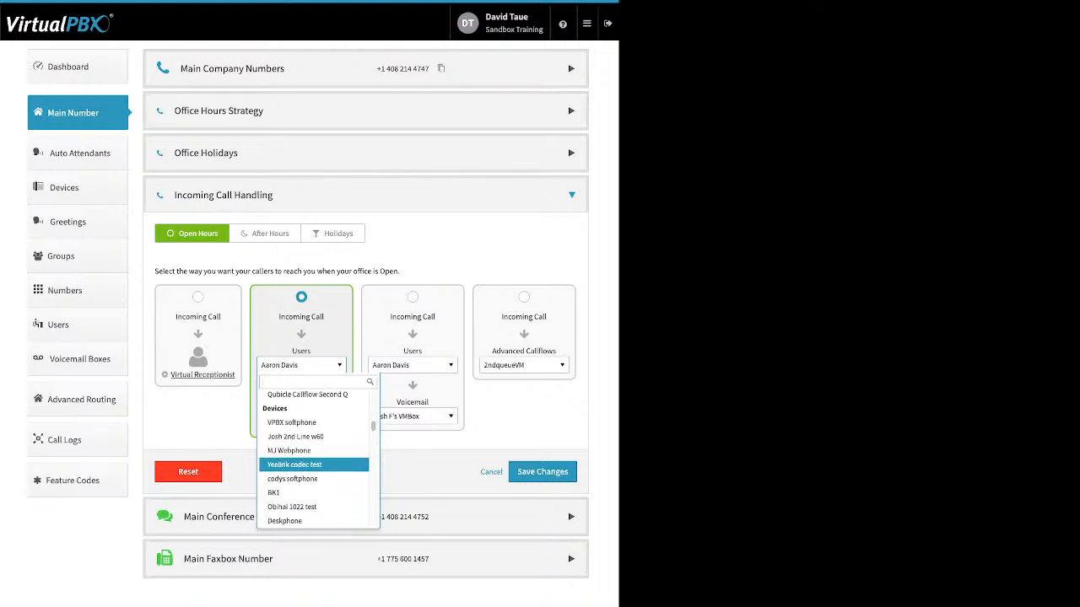
scroll(313, 460, down, 6)
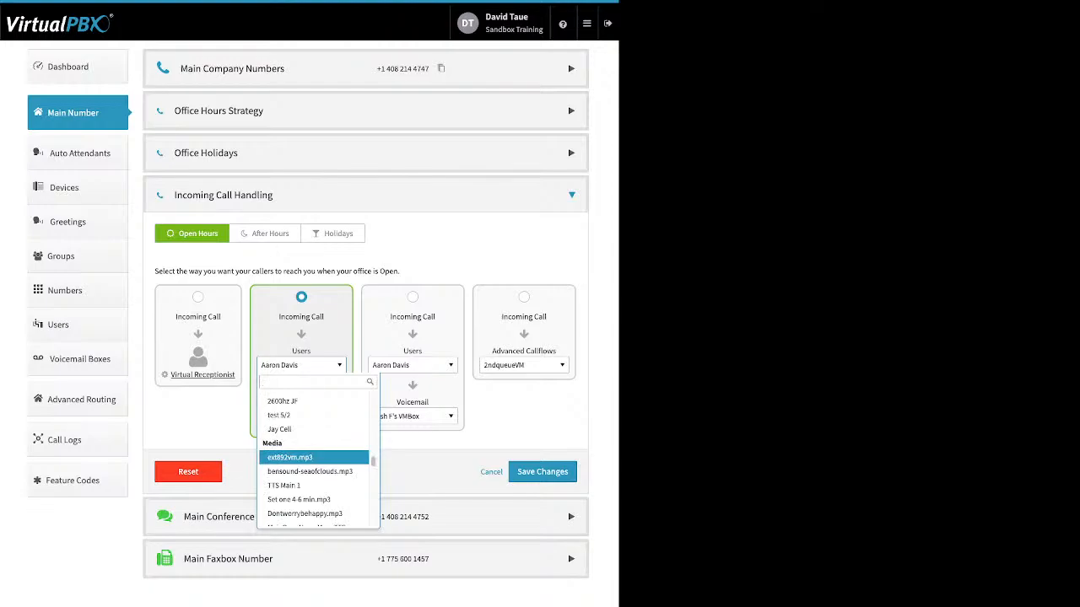
scroll(313, 460, down, 1)
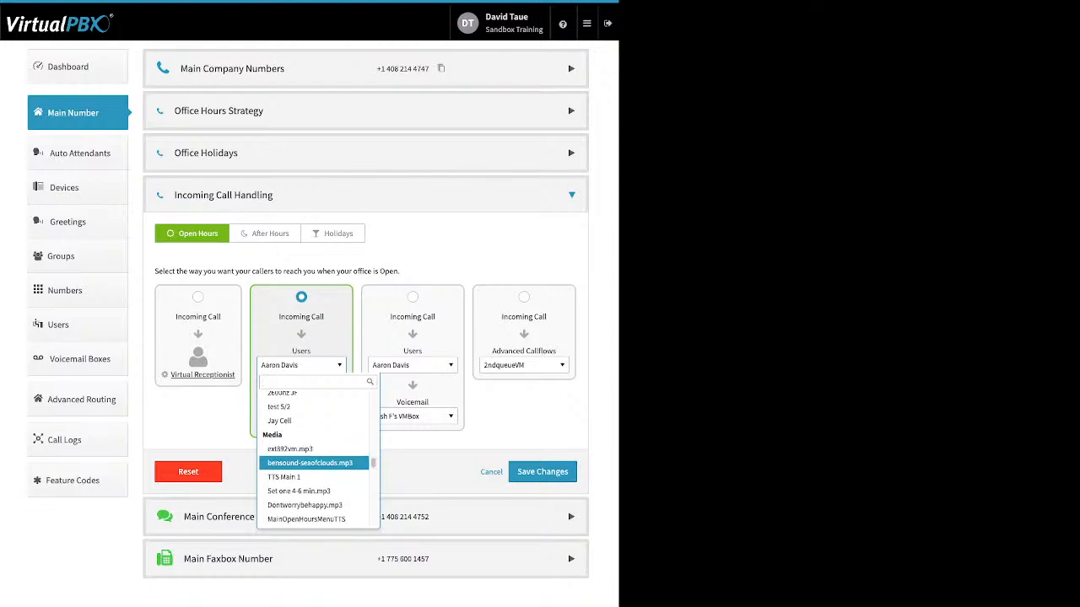
scroll(313, 459, down, 2)
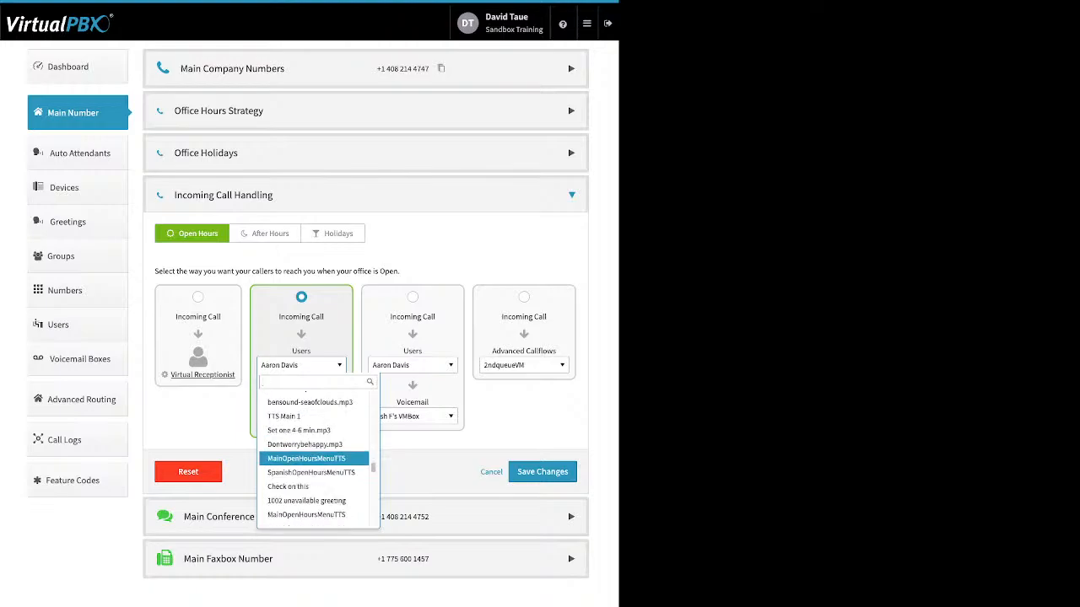
scroll(313, 460, down, 4)
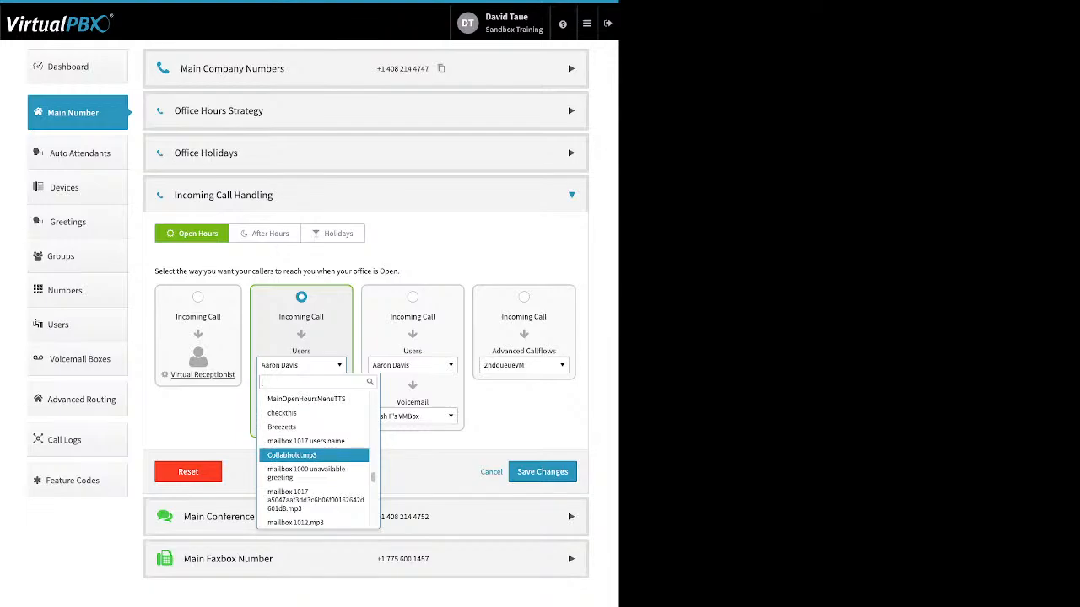
scroll(313, 460, down, 10)
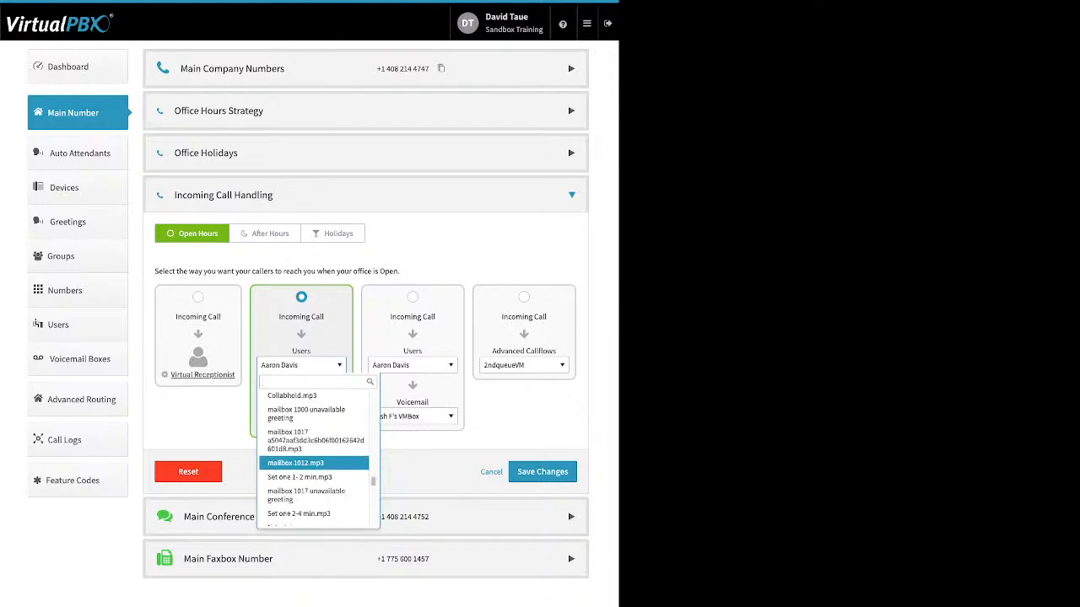
scroll(313, 463, down, 2)
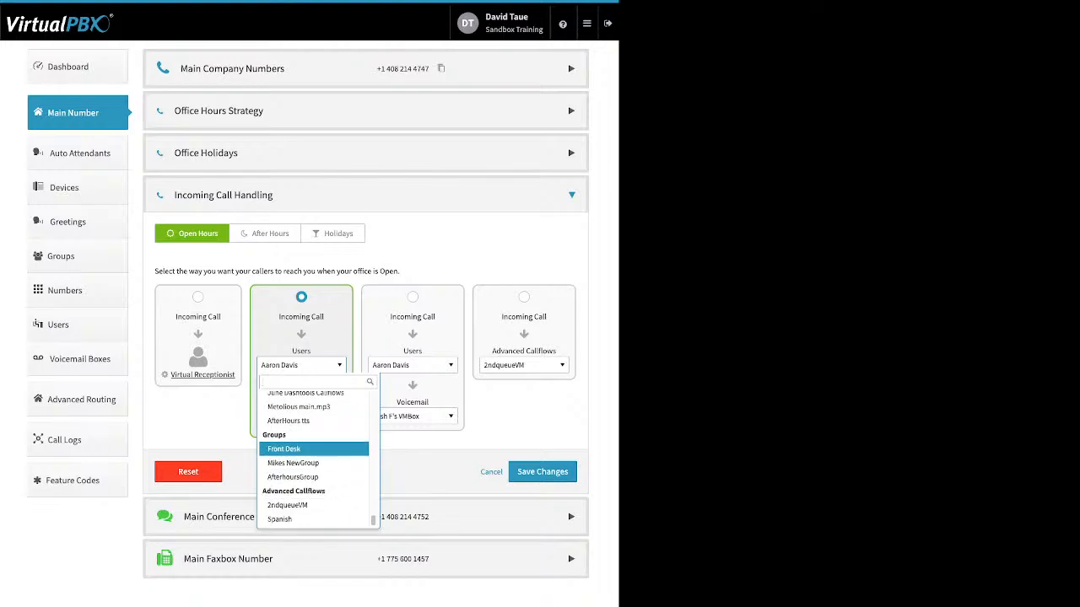
click(303, 448)
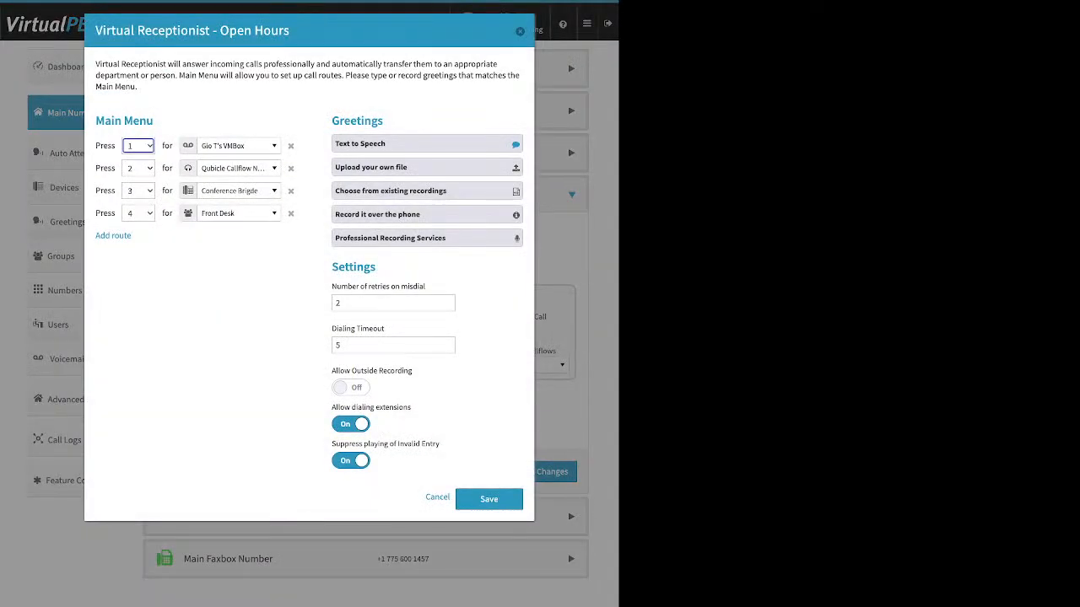
click(437, 498)
Step: For After Hours, select the incoming call option that ends in voicemail and set its first destination to Skip to Voicemail
click(265, 234)
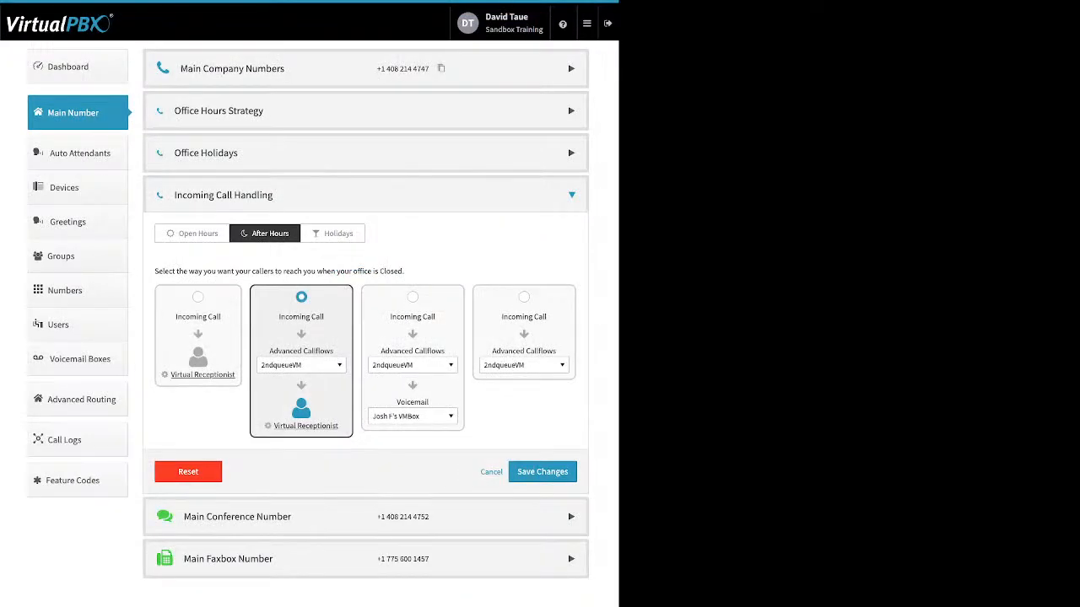
click(412, 297)
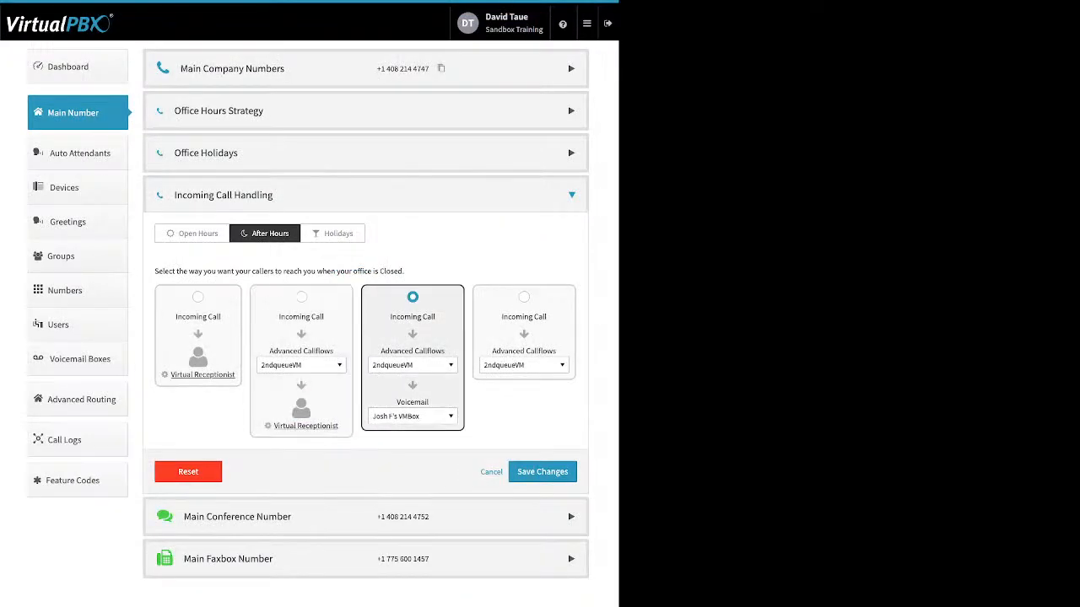
click(413, 366)
scroll(425, 447, up, 15)
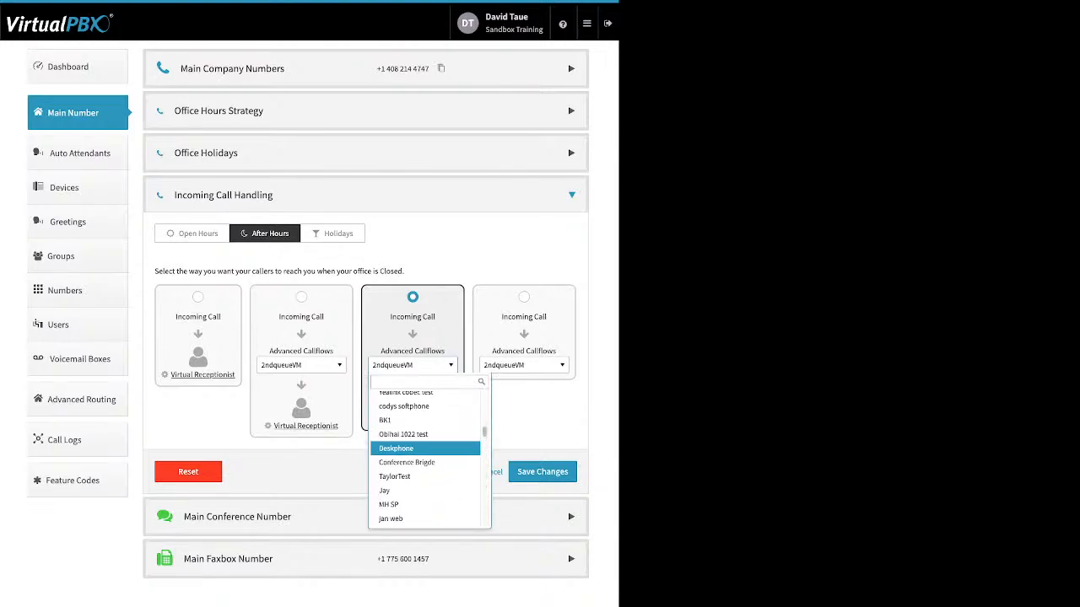
scroll(425, 452, up, 5)
scroll(426, 455, down, 10)
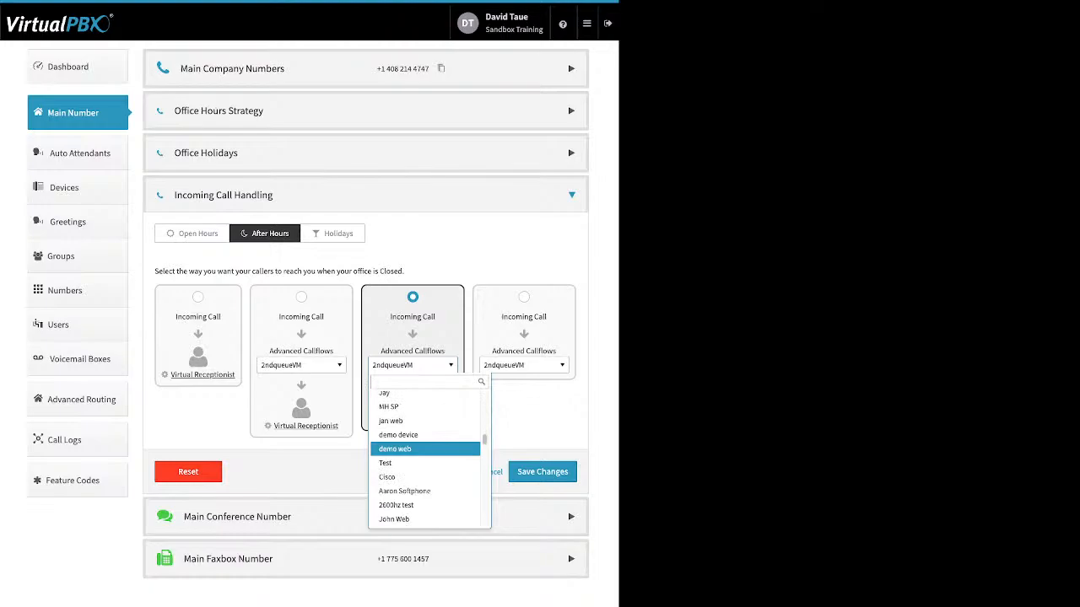
scroll(426, 450, down, 7)
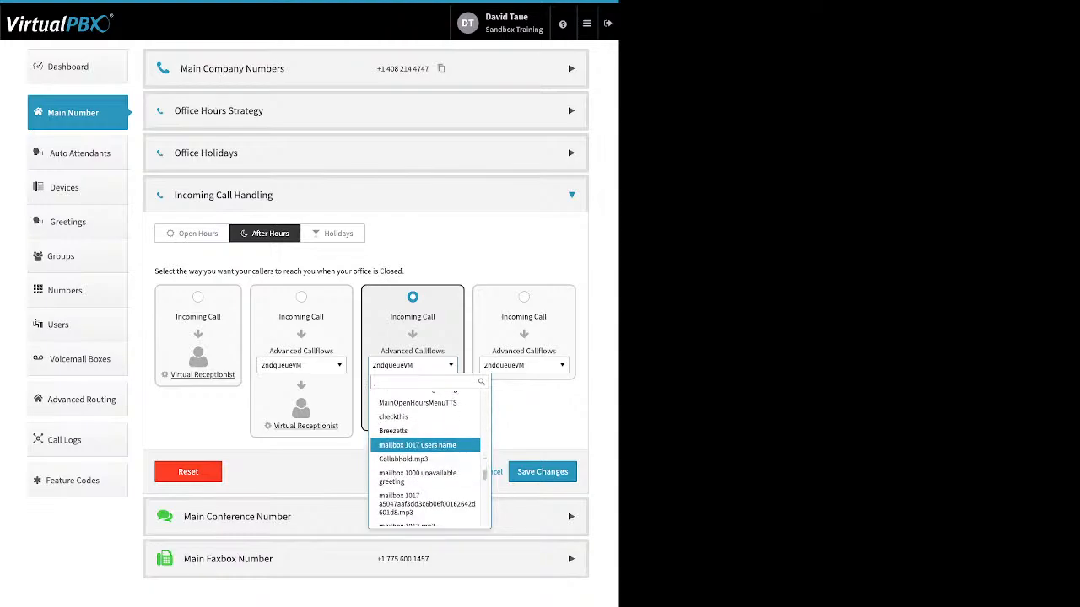
scroll(426, 449, down, 8)
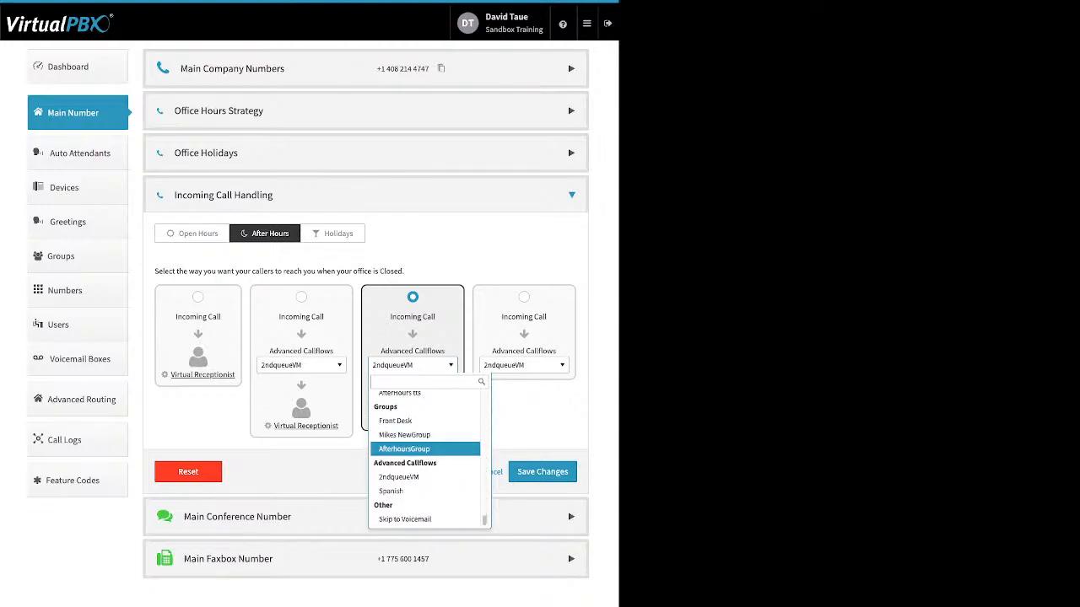
click(405, 520)
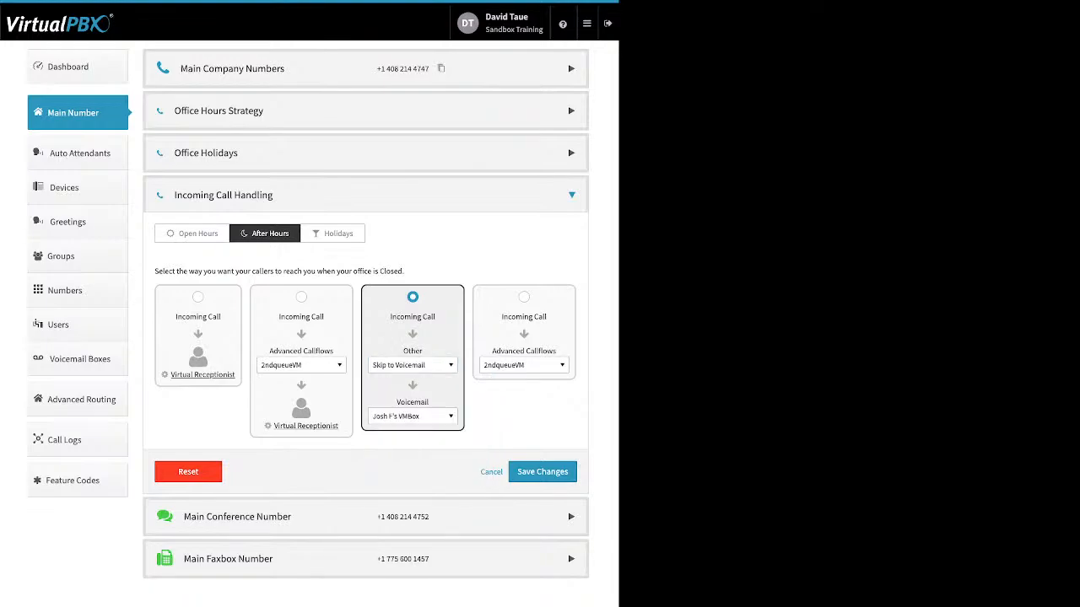
Step: View the voicemail boxes available for After Hours calls and select the option that sends calls only to an advanced callflow
click(413, 416)
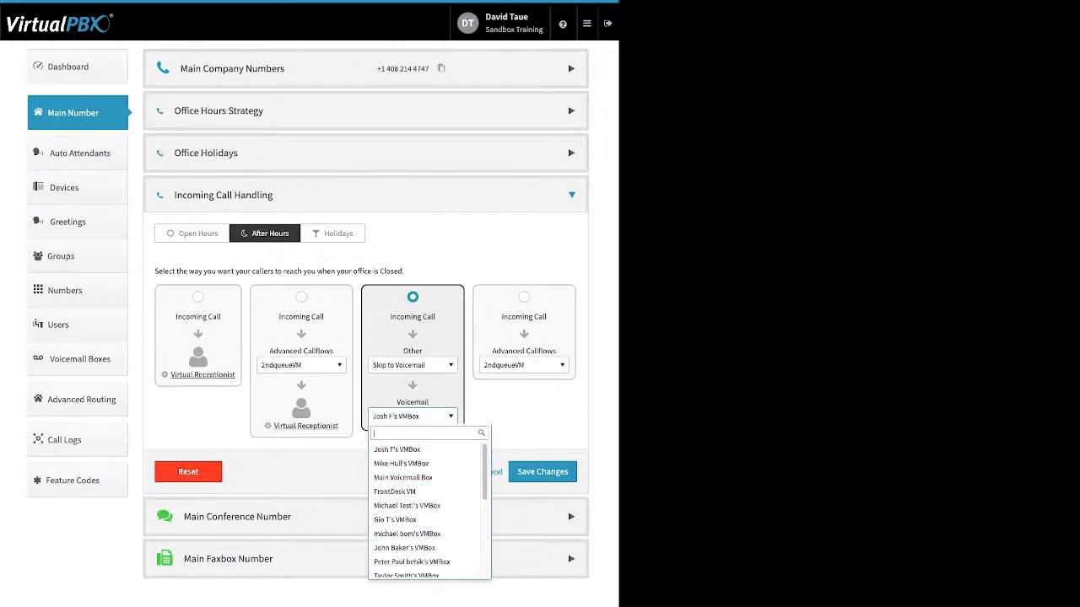
click(413, 416)
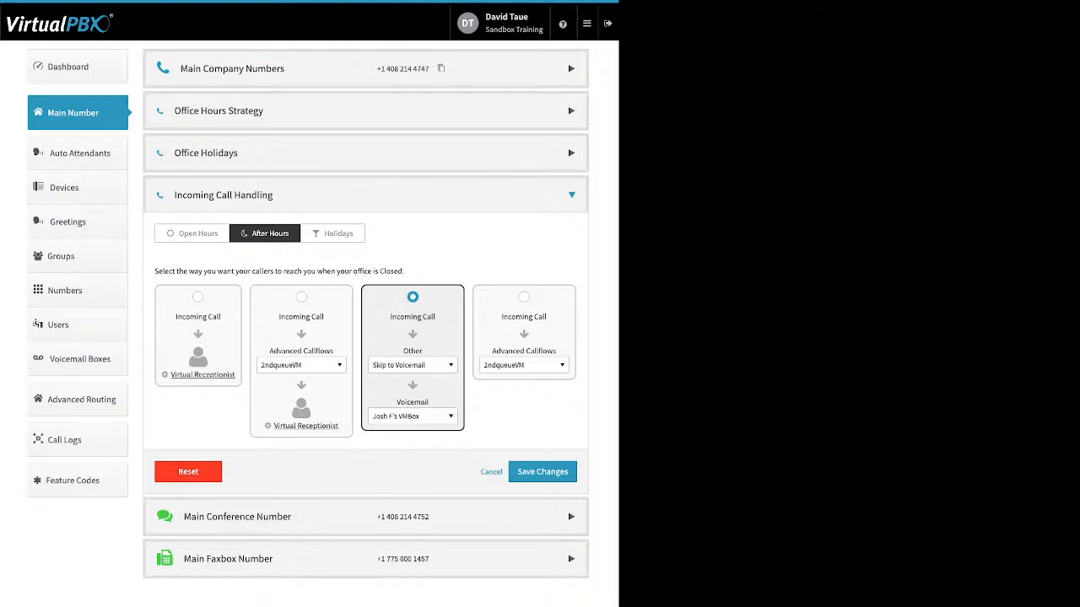
click(524, 297)
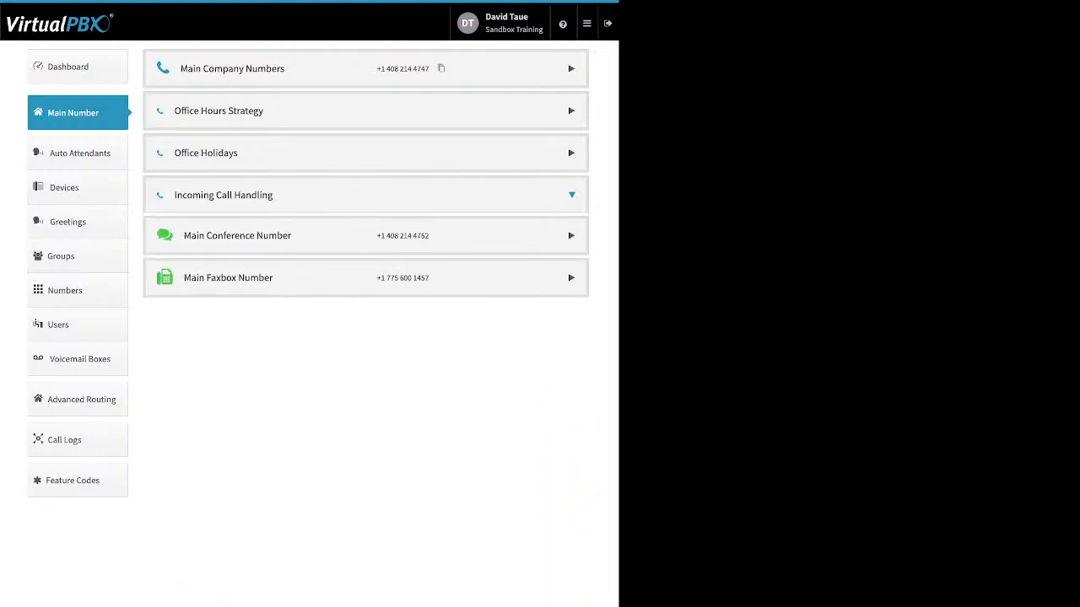
Step: Open the Main Conference Number's custom greeting, enable it to view its text-to-speech message field, and close it without saving
click(571, 237)
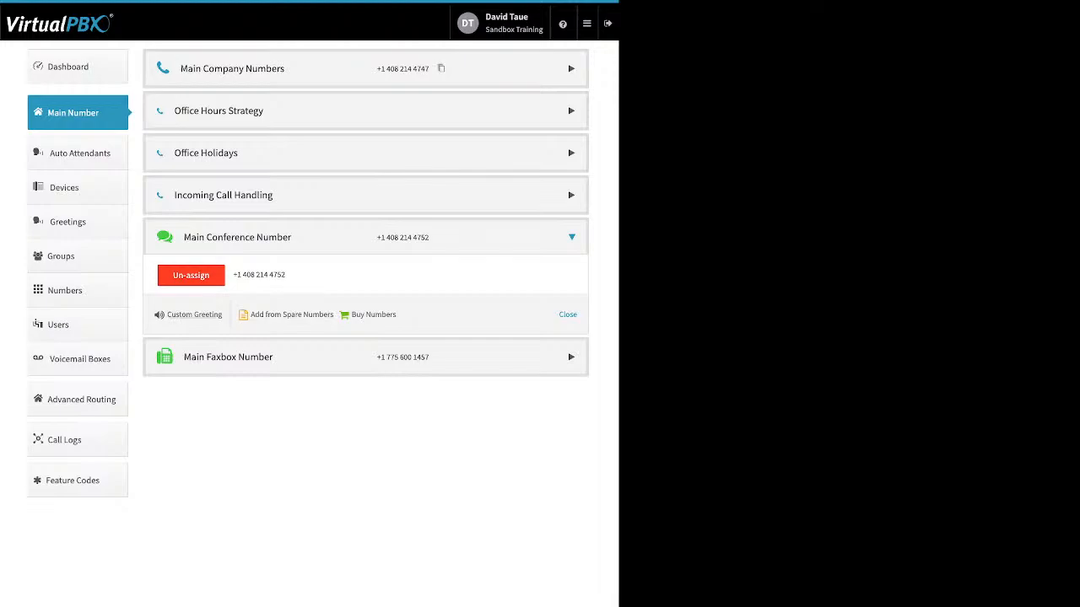
click(194, 315)
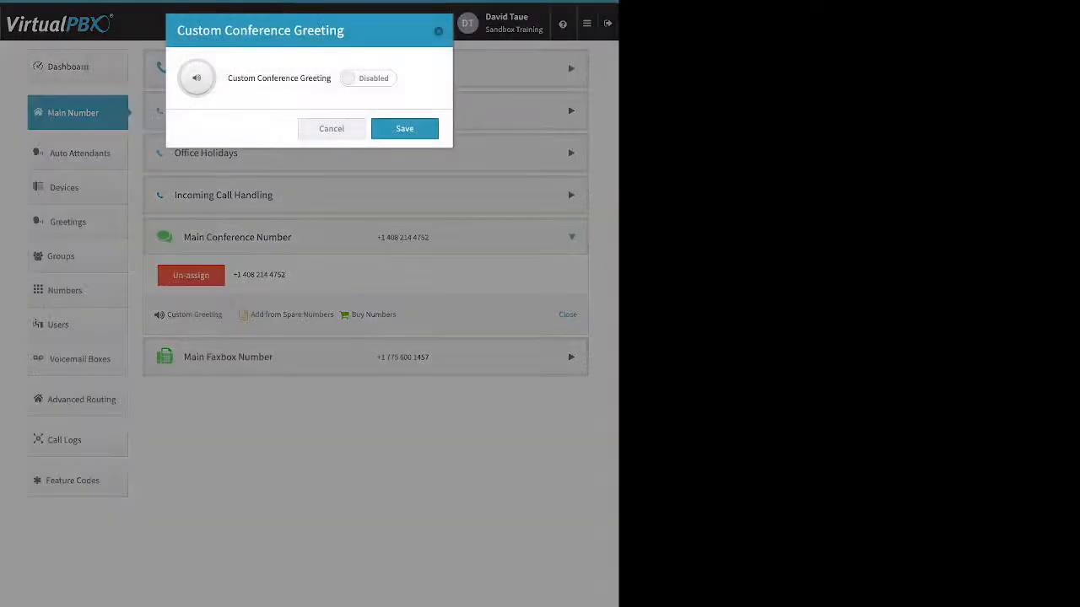
click(367, 79)
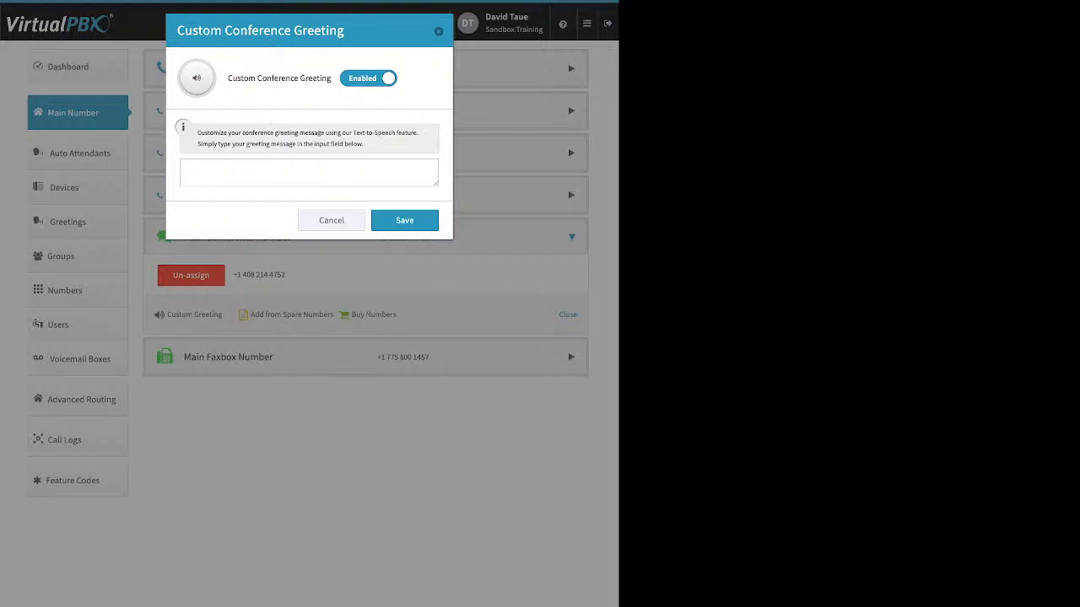
key(Escape)
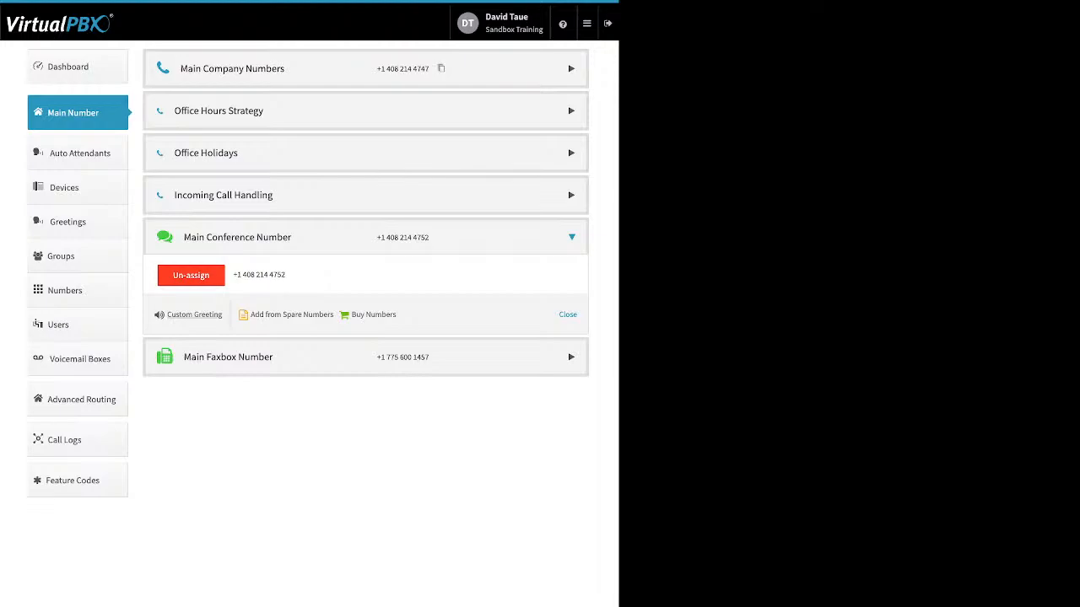
Step: Review the Main Faxbox Number's inbound notification email and email permissions settings, and close them without saving
click(228, 357)
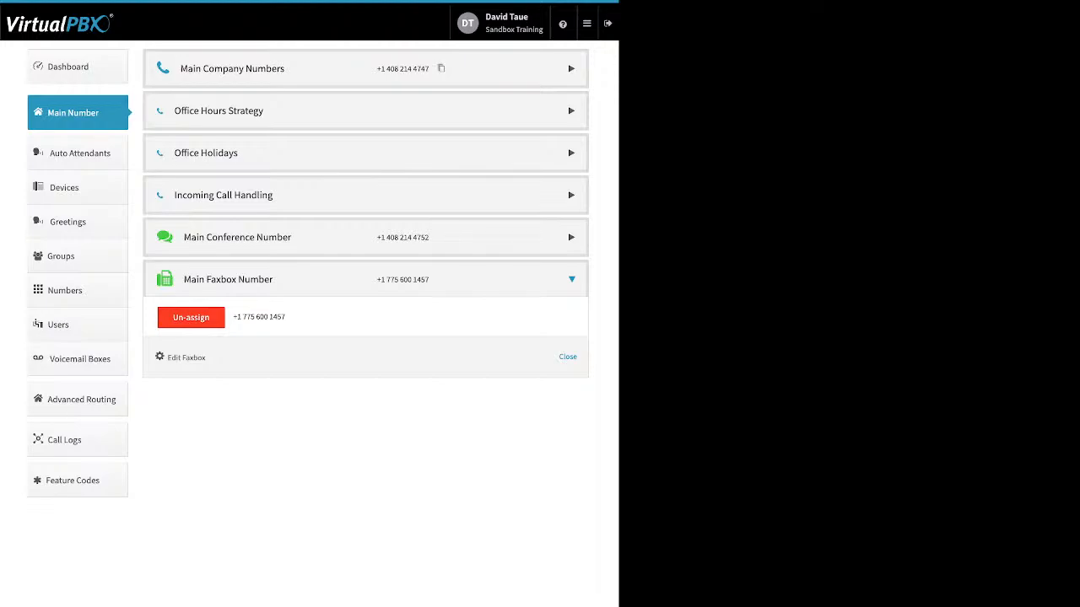
click(185, 358)
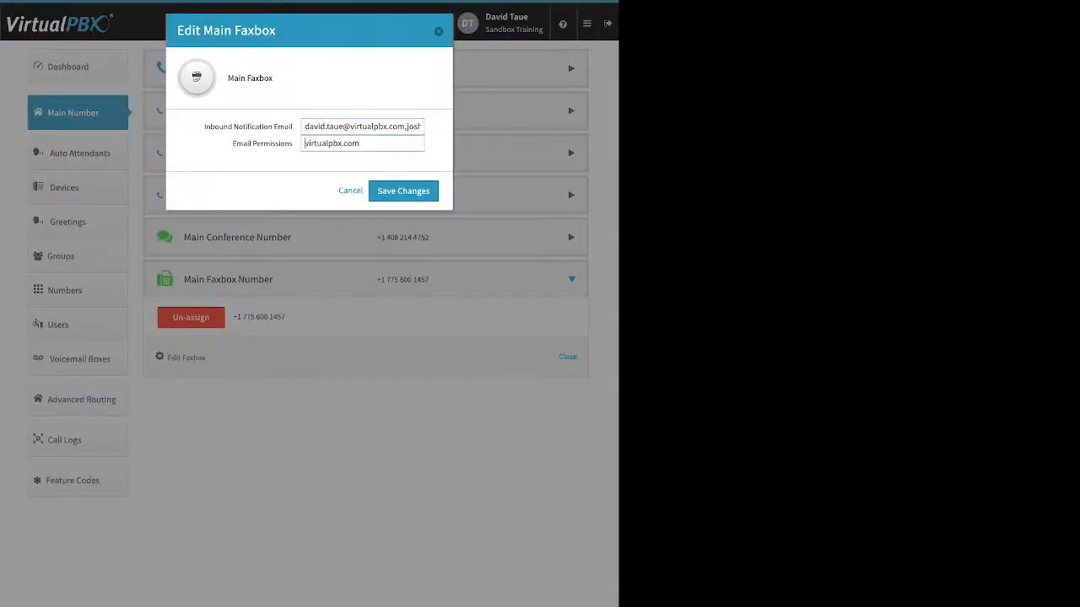
drag(203, 127, 293, 126)
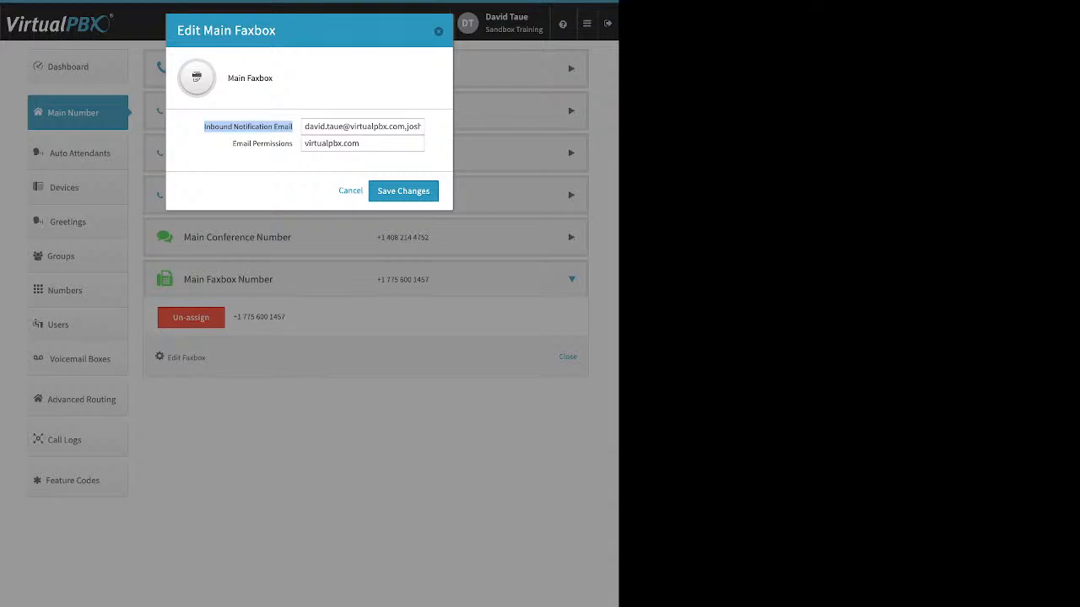
click(250, 151)
drag(232, 143, 290, 143)
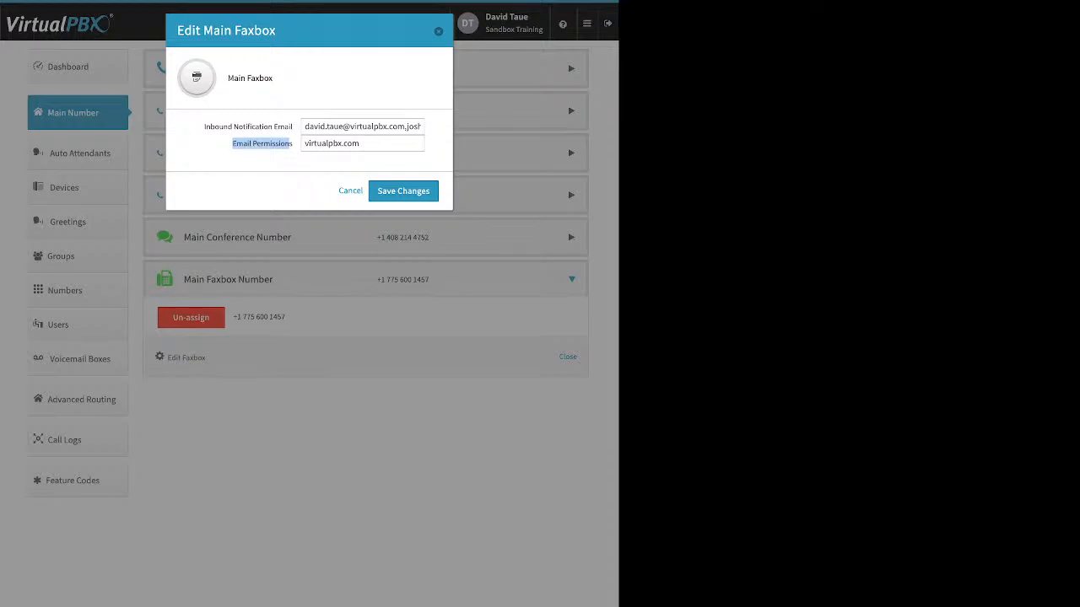
key(Escape)
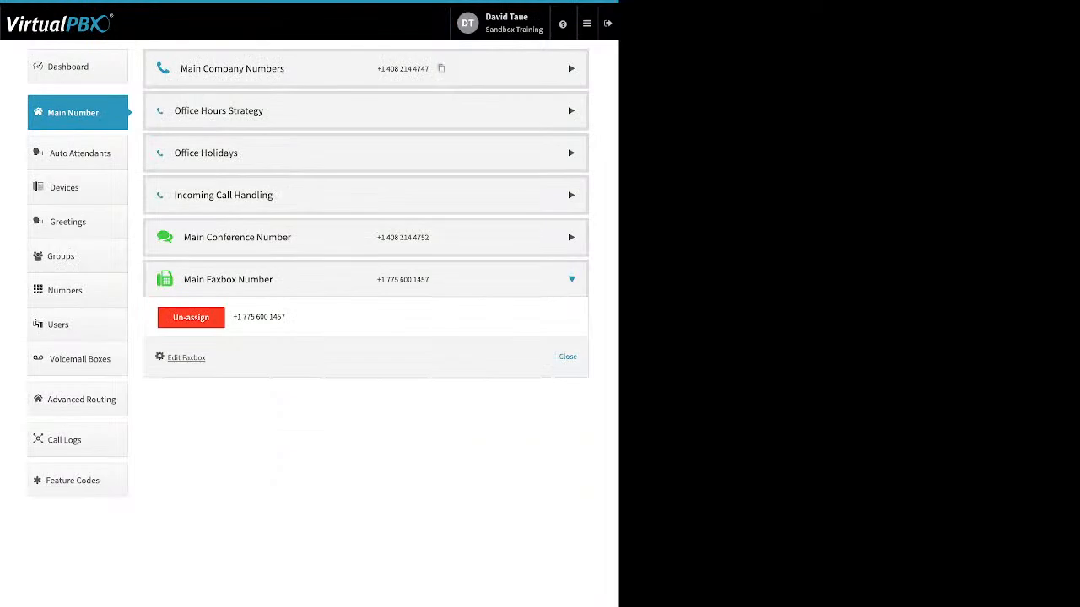
Step: In Auto Attendants, review the Spanish attendant's main menu availability and Open Hours virtual receptionist, cancelling without changes
click(79, 153)
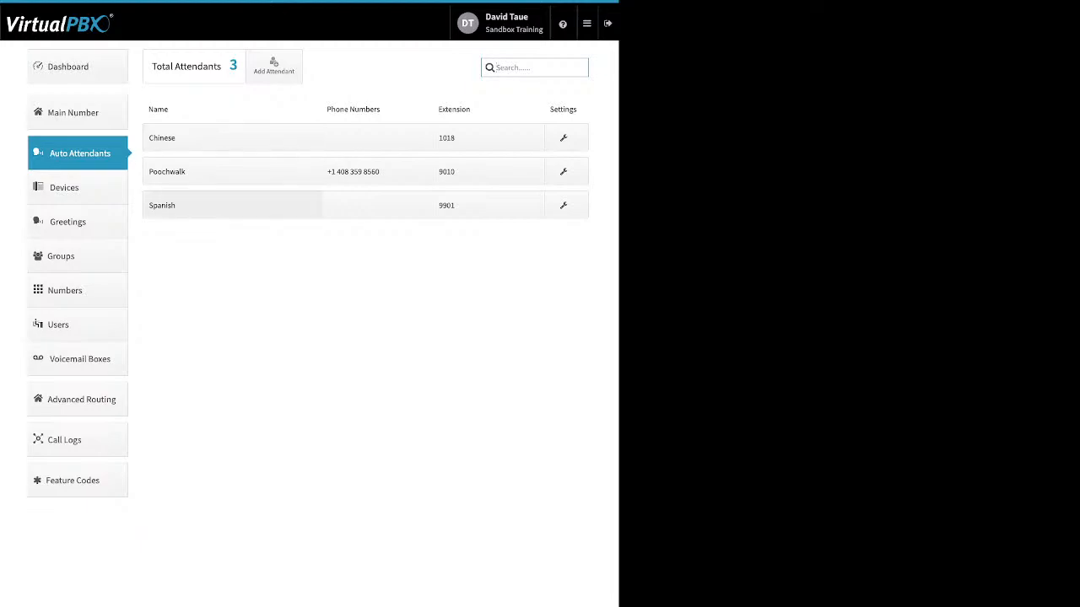
click(210, 205)
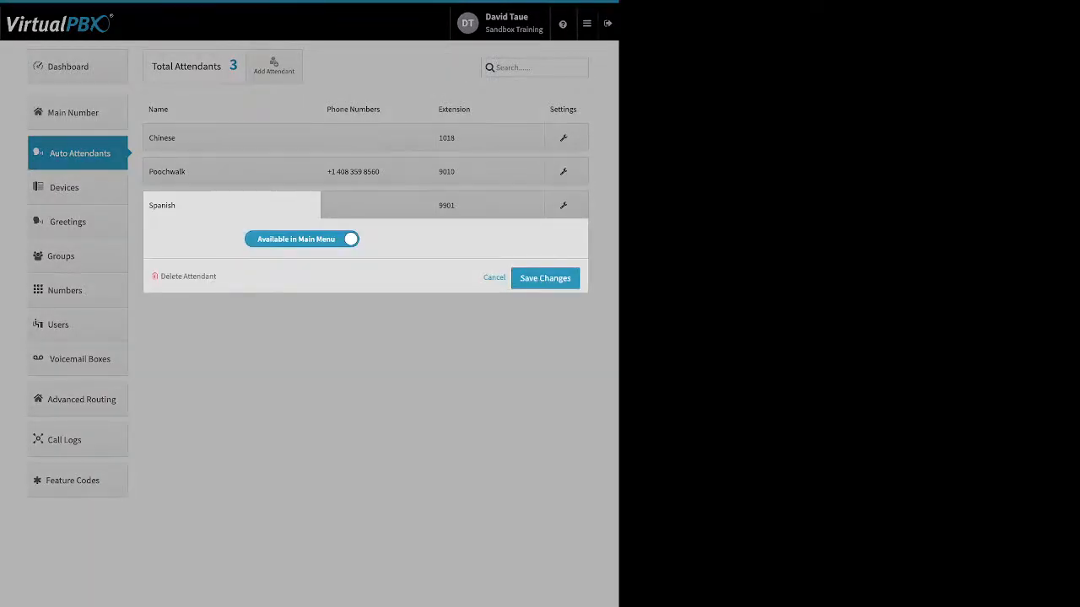
click(495, 278)
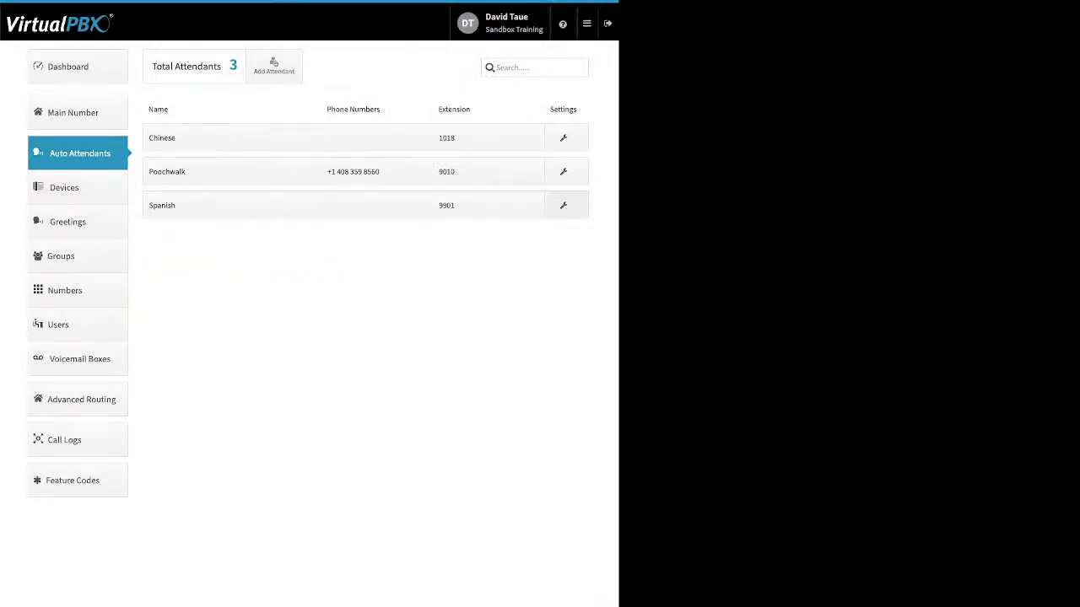
click(565, 205)
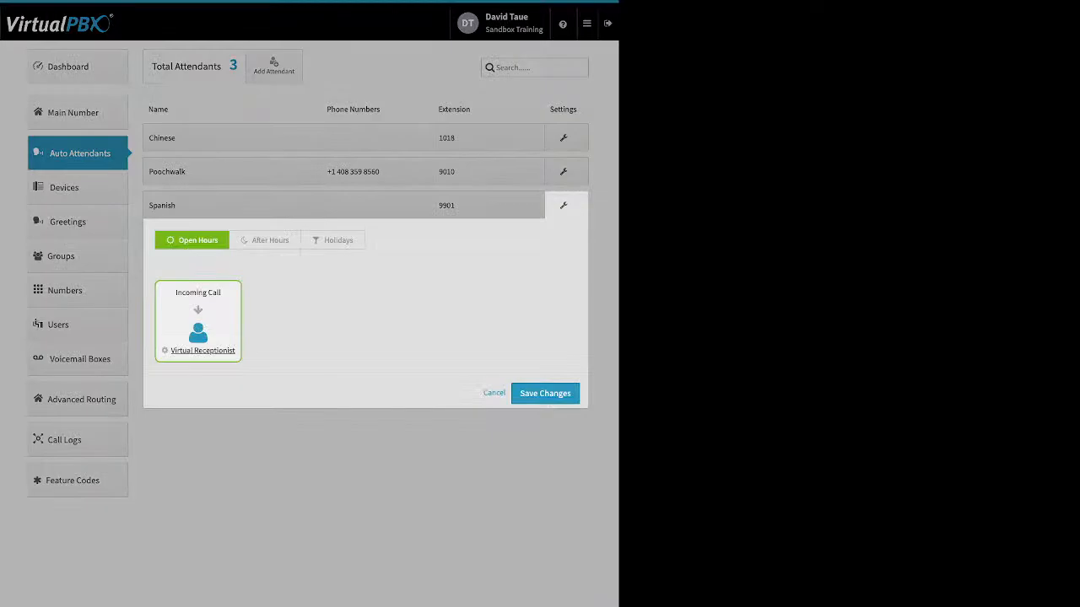
click(202, 350)
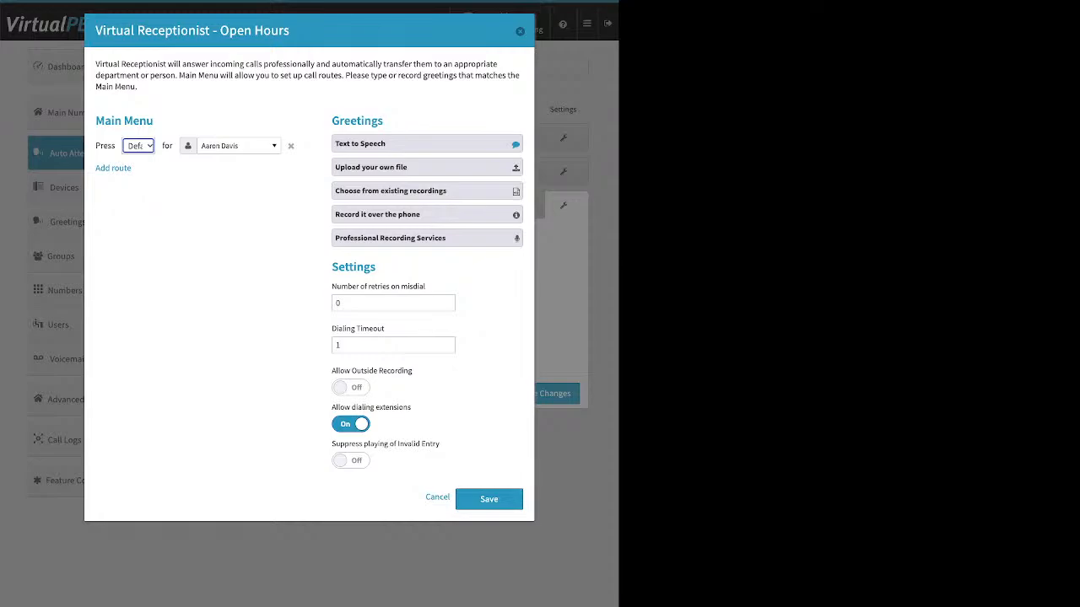
click(437, 497)
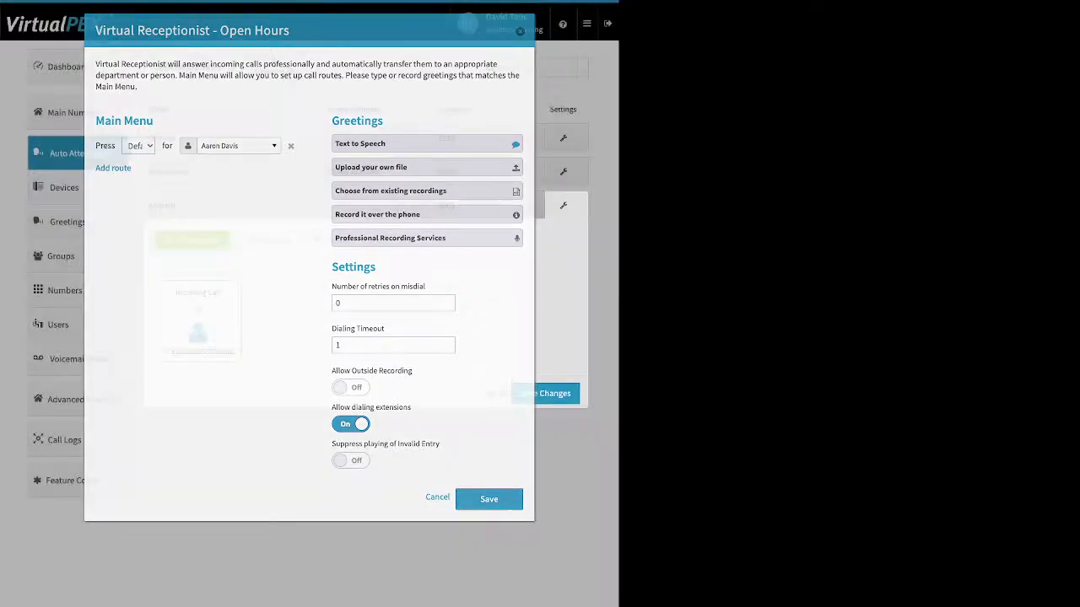
click(495, 394)
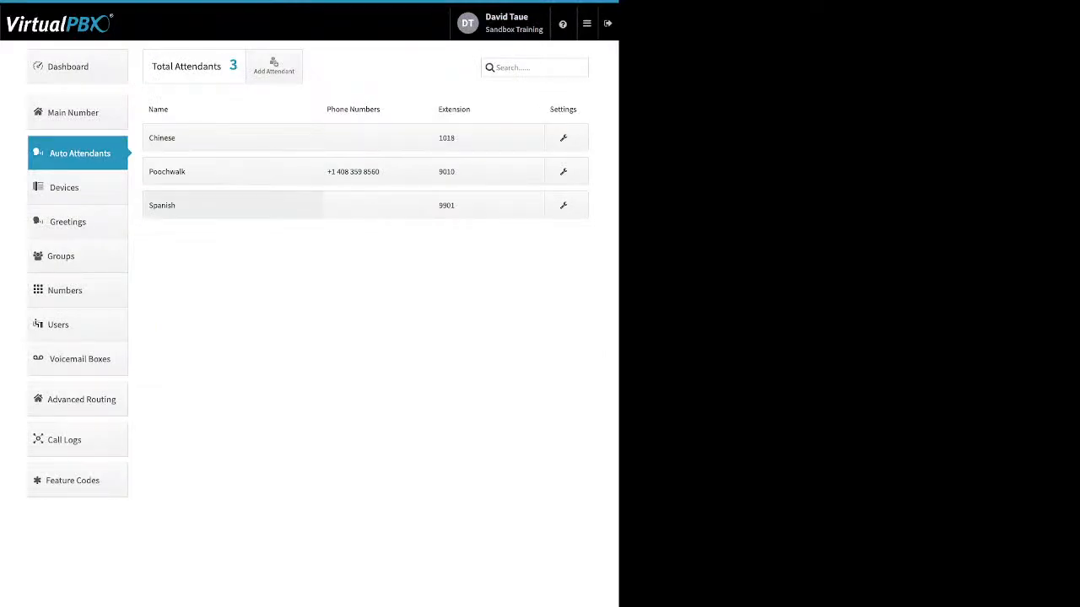
Step: View the Poochwalk attendant's assigned phone number and its Open Hours virtual receptionist settings, cancelling out of both
click(232, 171)
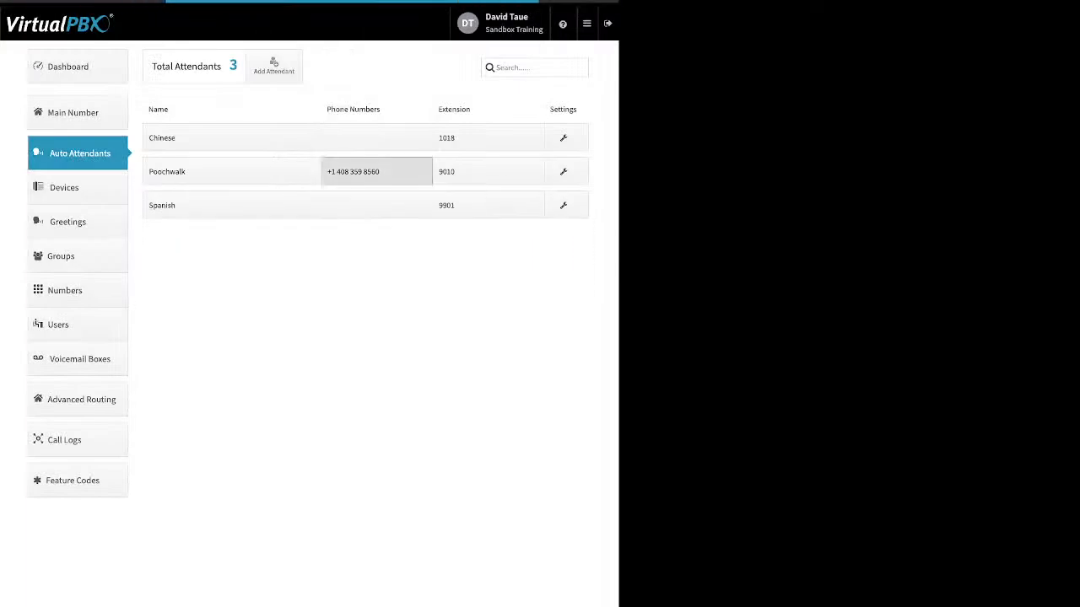
click(376, 171)
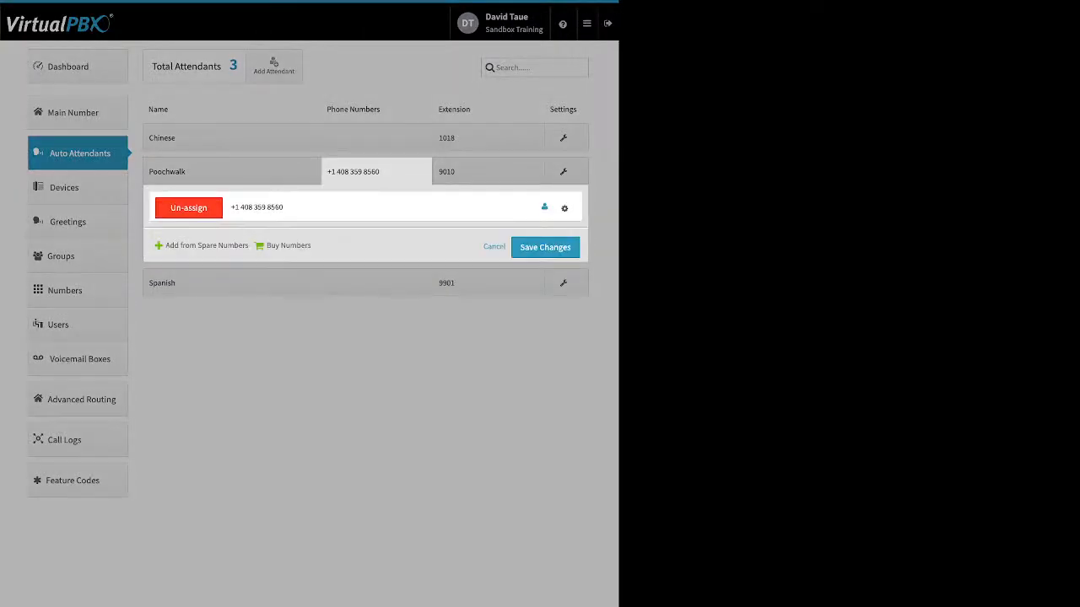
click(494, 247)
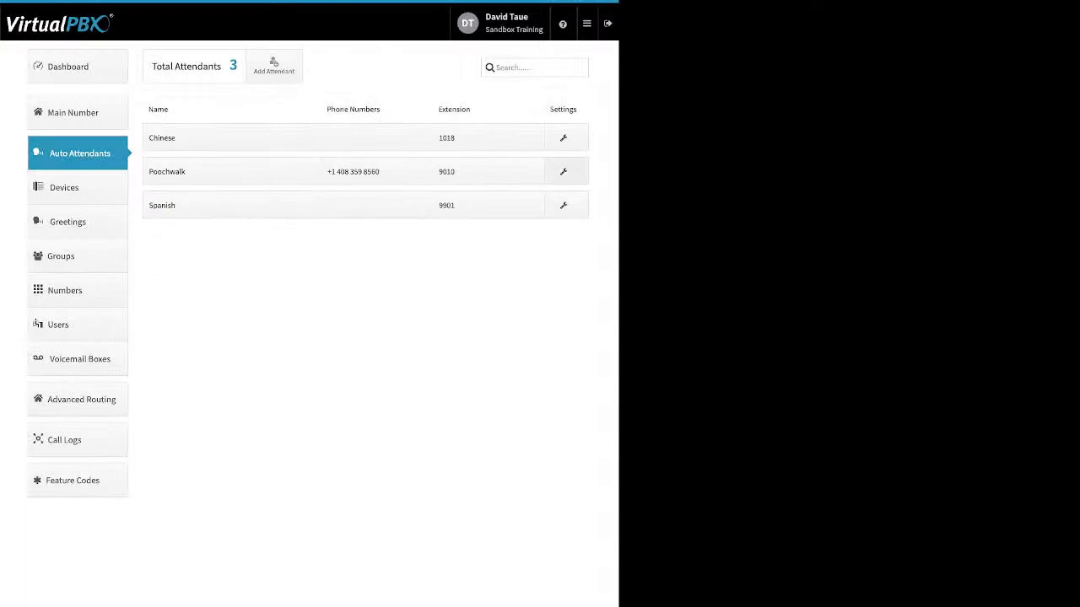
click(565, 173)
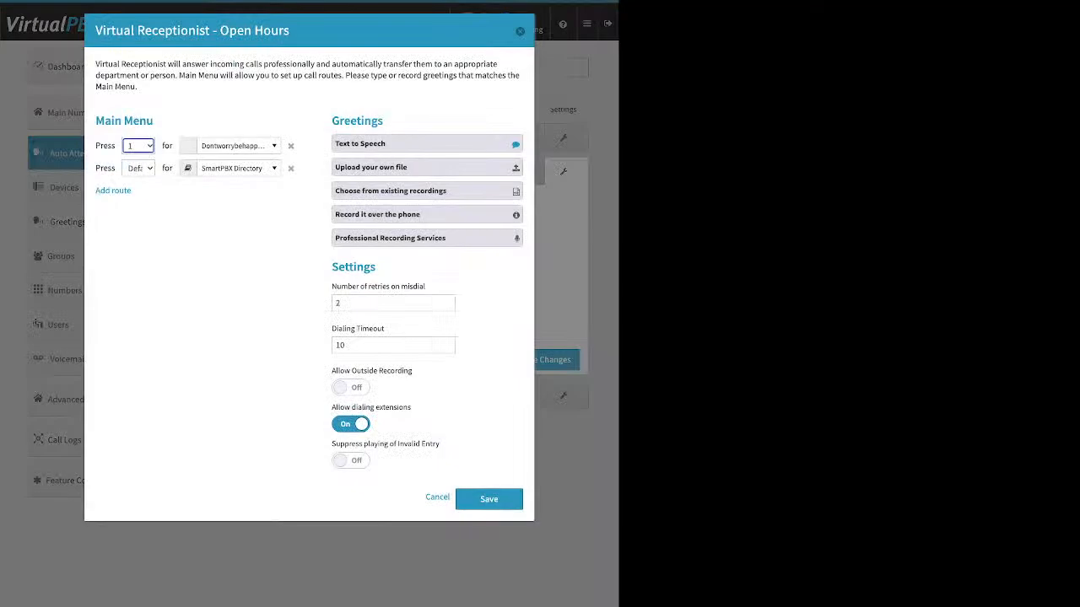
key(Escape)
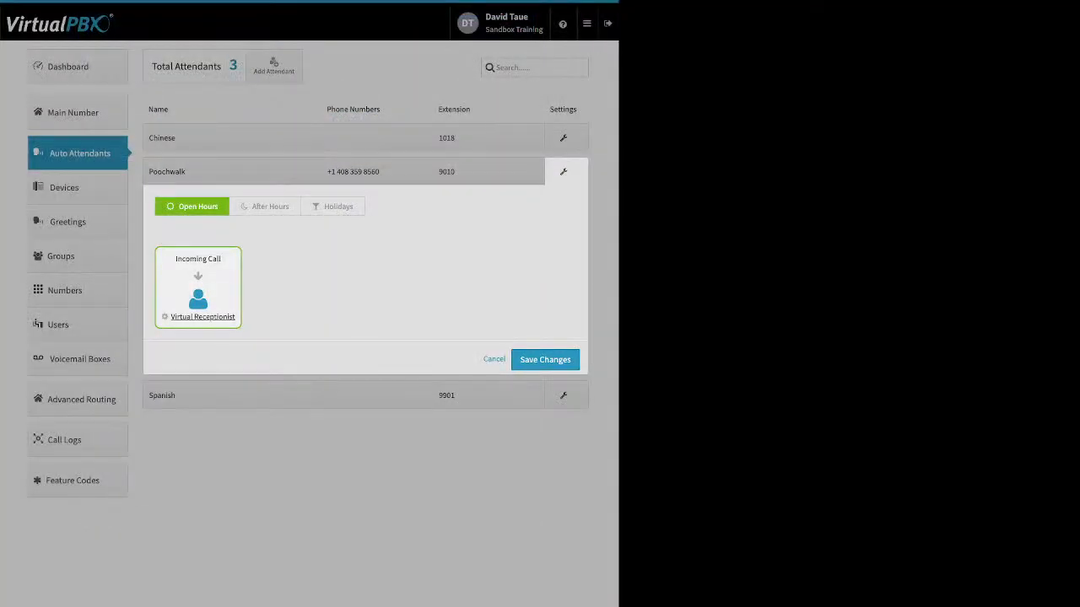
click(494, 360)
Step: Open the form for creating an attendant and close it without creating one
click(274, 66)
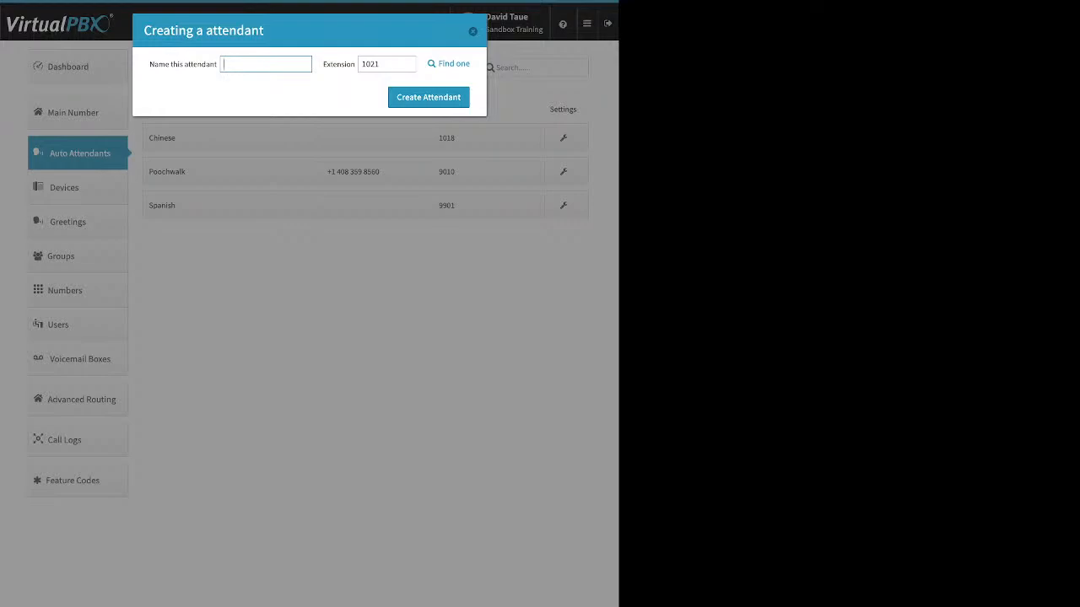
click(472, 31)
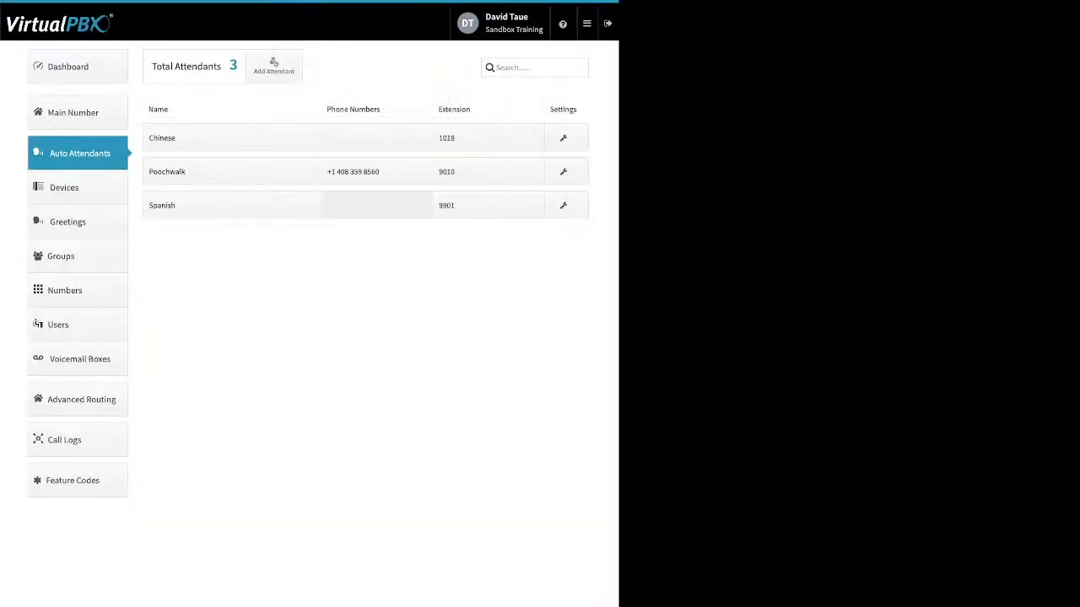
Step: Check the Poochwalk attendant's main menu availability and view its After Hours and Holidays call handling
click(231, 172)
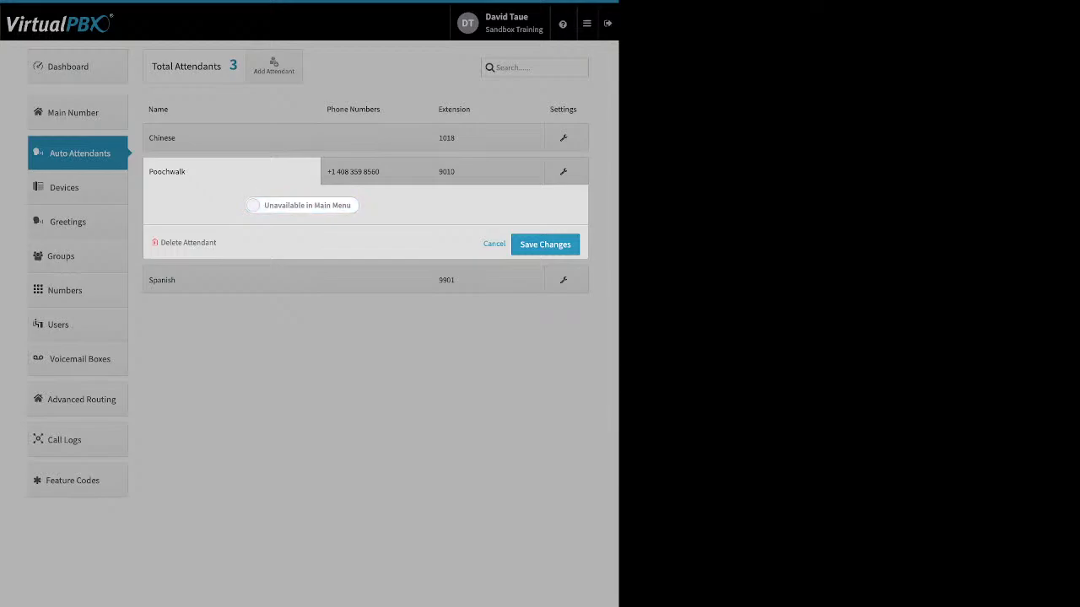
click(377, 171)
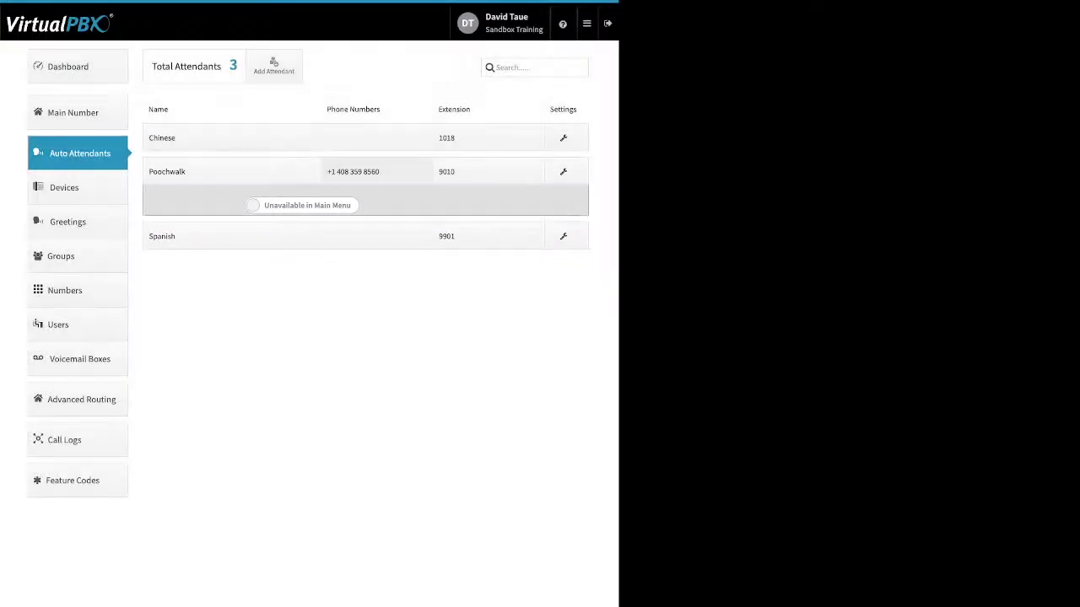
click(376, 172)
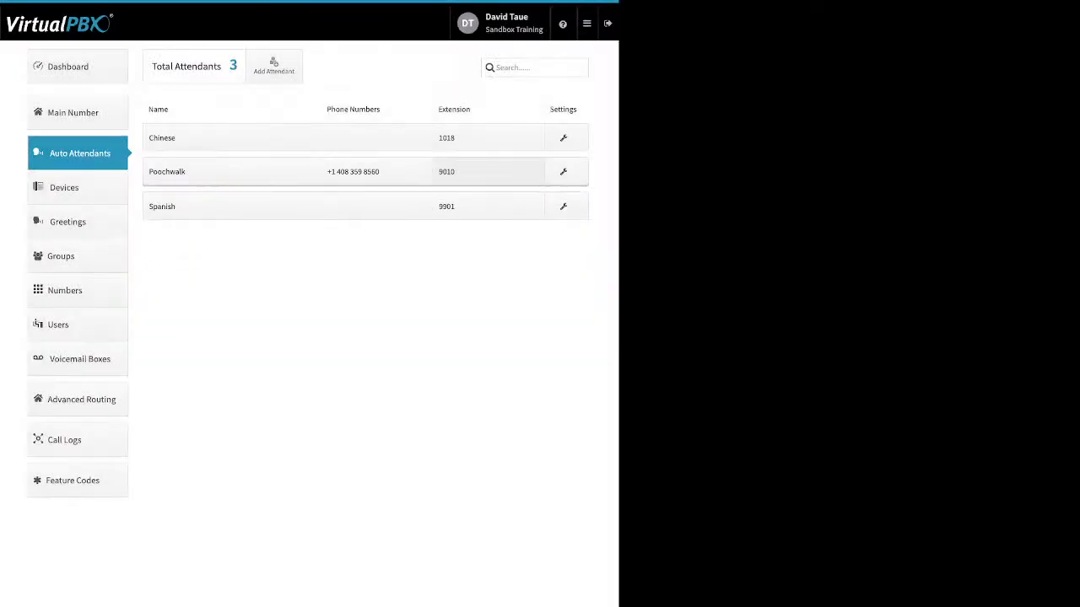
click(565, 172)
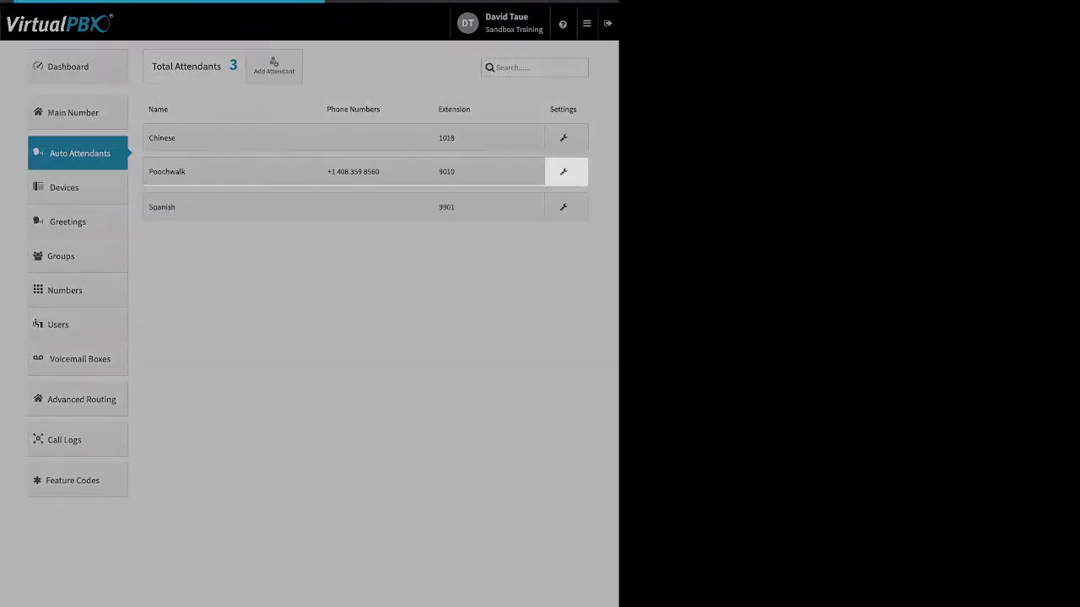
click(266, 207)
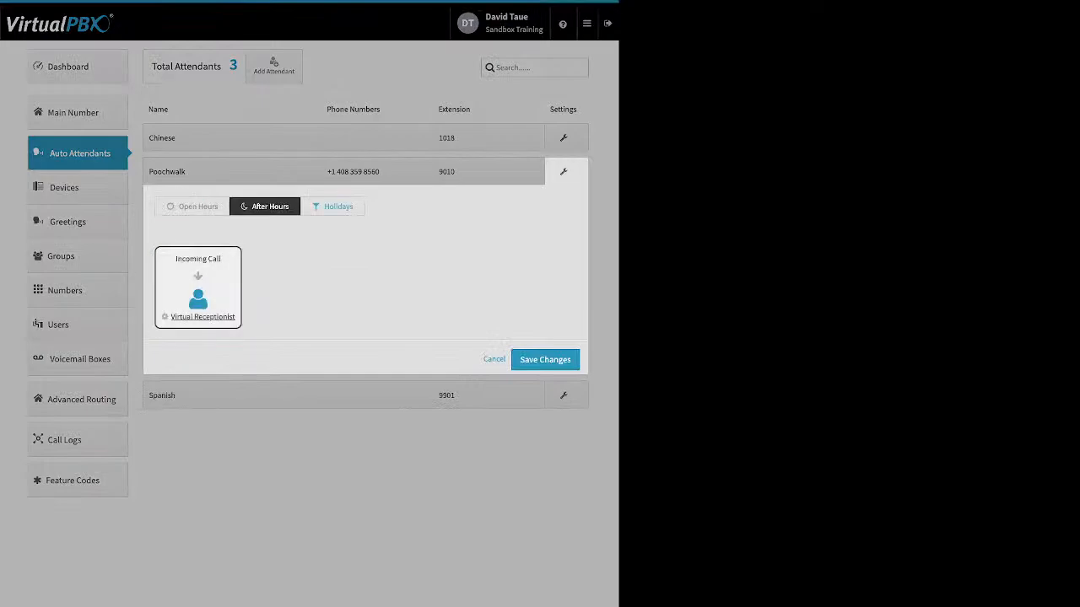
click(332, 206)
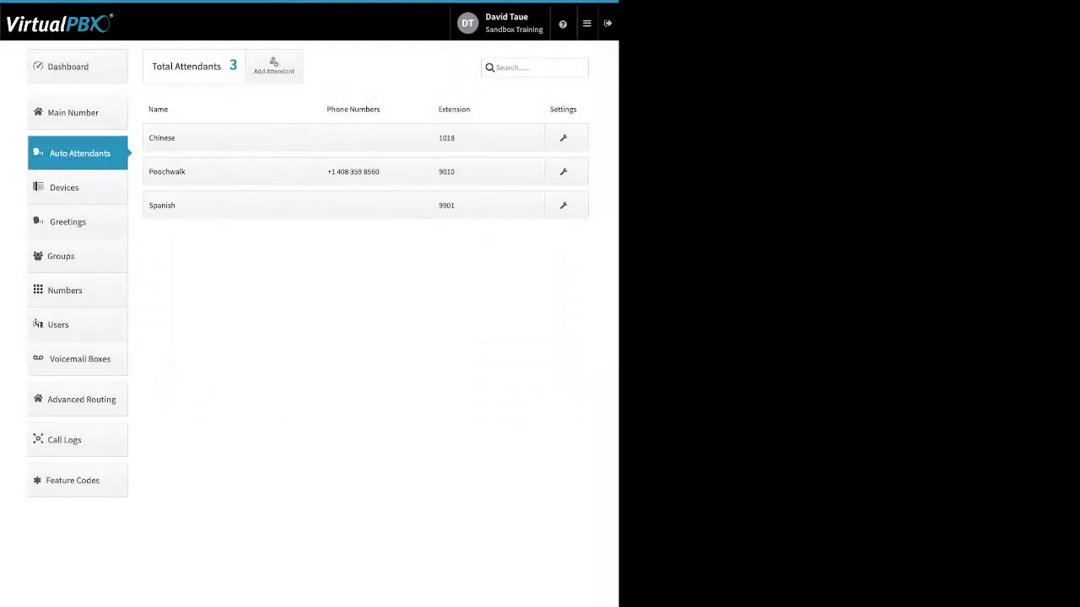
Step: In Devices, disable the cell phone named demo device and enable it again
click(65, 188)
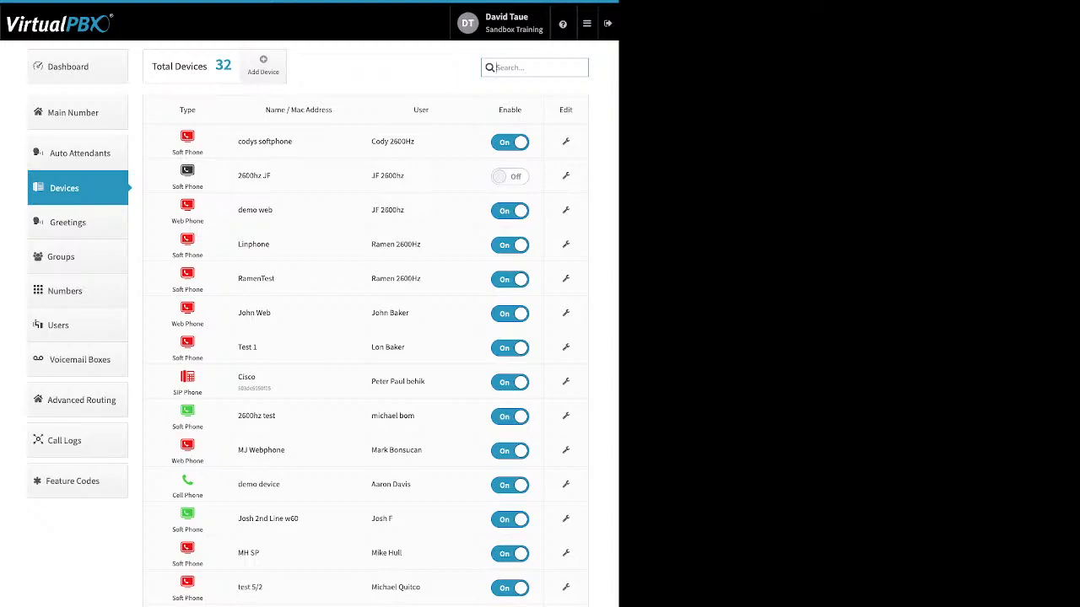
click(510, 485)
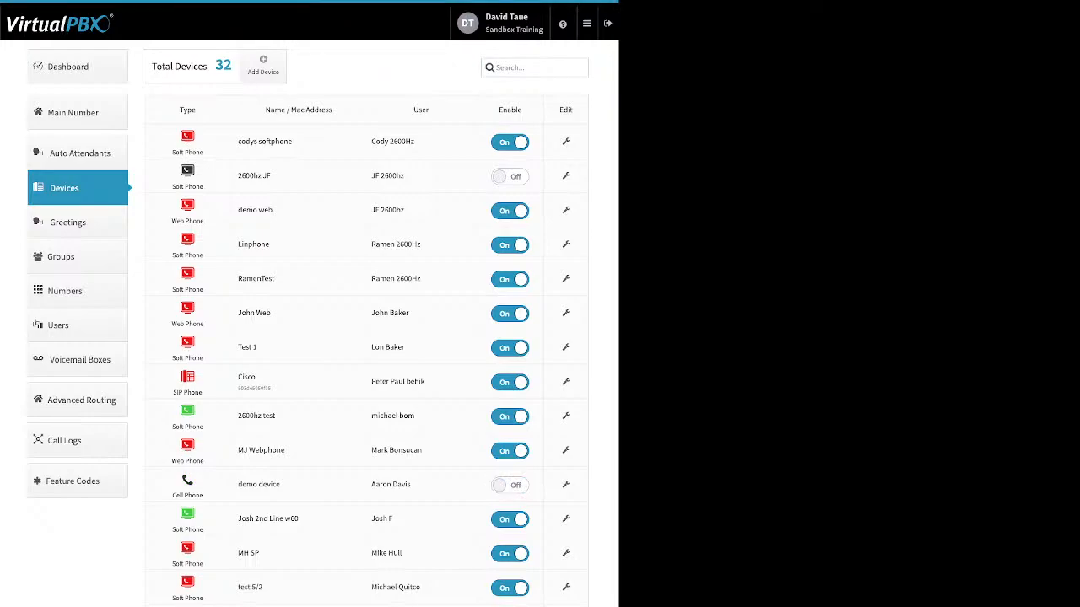
click(510, 485)
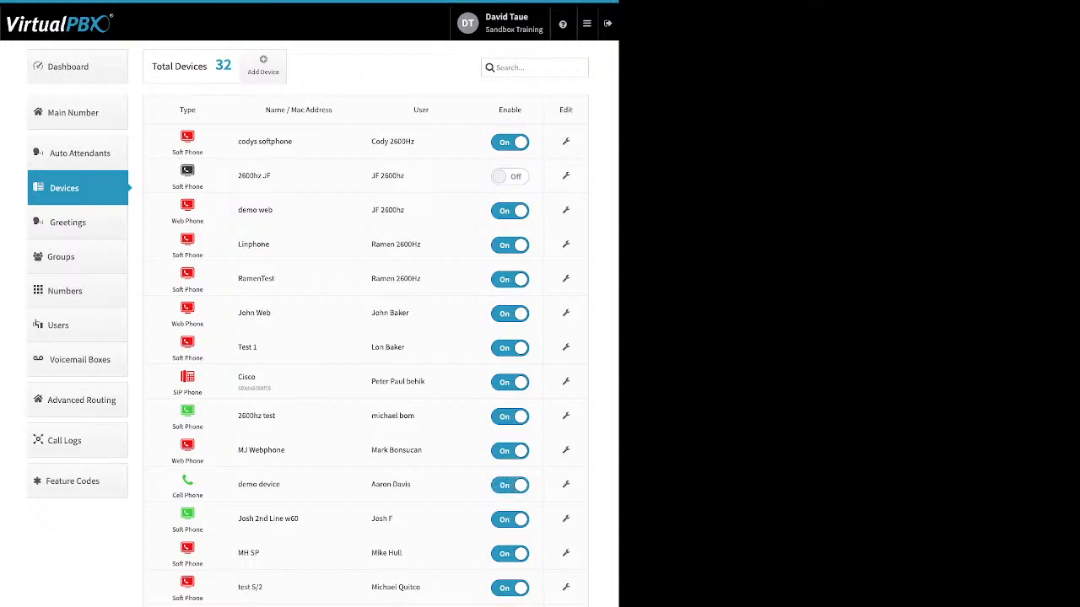
Step: Start adding a SIP Phone device and browse the available Yealink and Obihai models
click(264, 65)
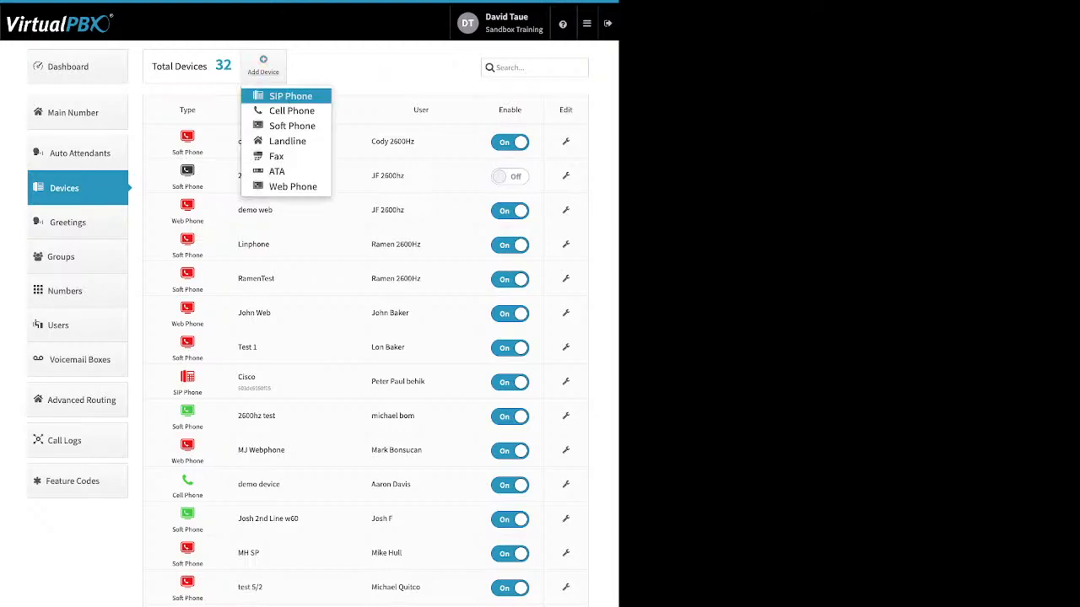
click(290, 96)
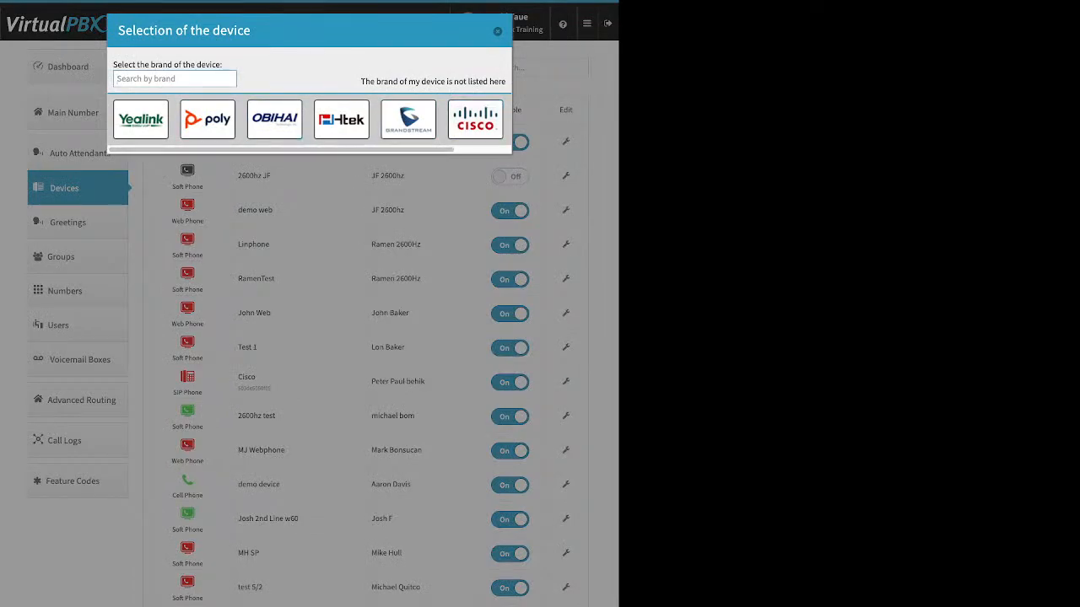
click(141, 120)
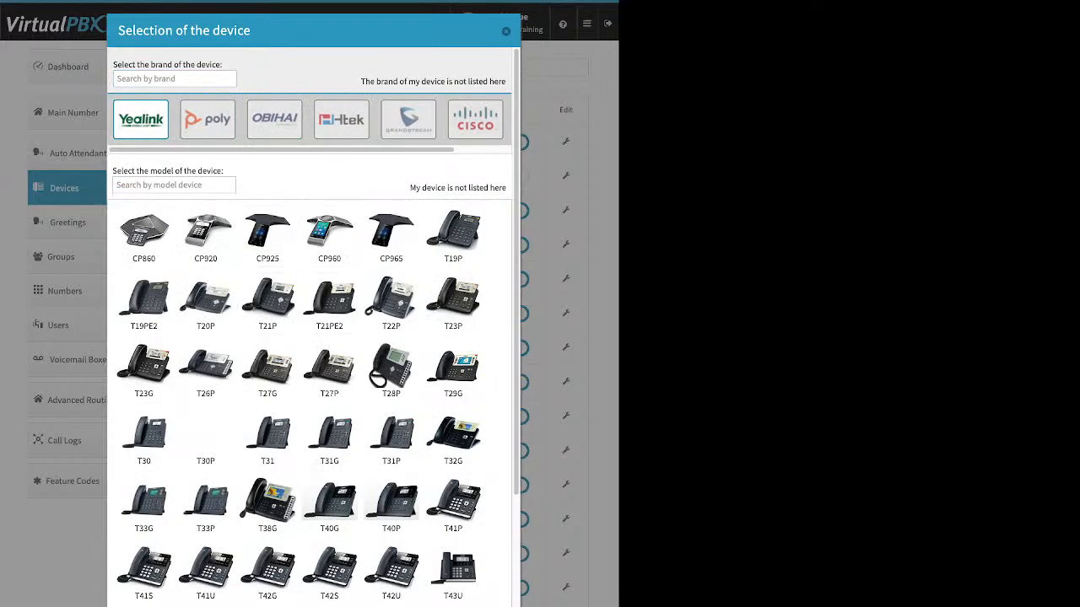
scroll(329, 372, down, 2)
scroll(329, 435, up, 2)
click(274, 119)
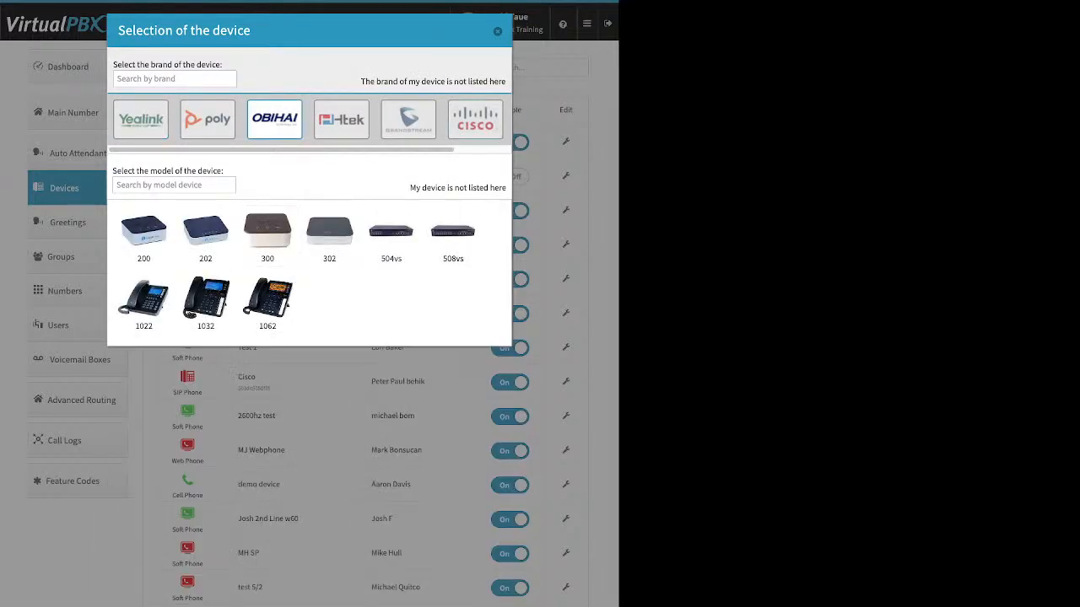
Step: Select the Cisco 525g as the new SIP phone's model and point out its Device Name field
click(475, 119)
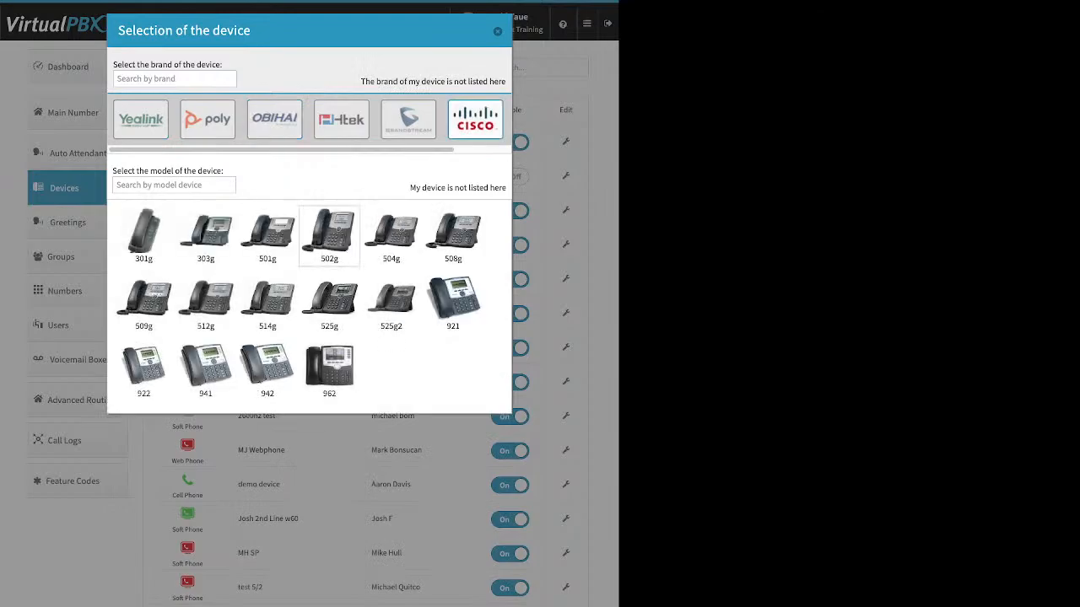
click(329, 302)
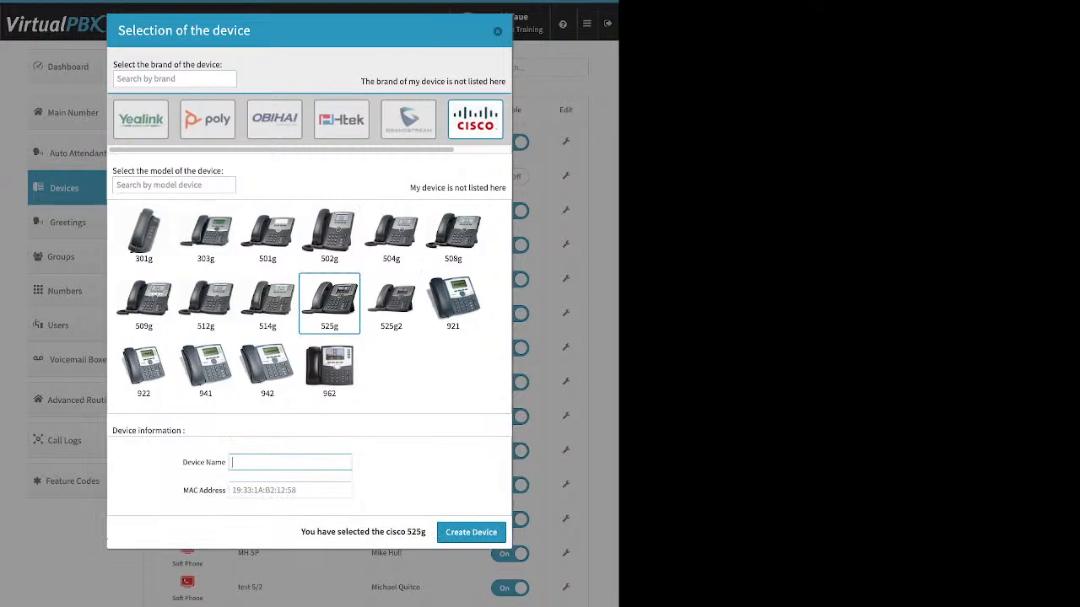
drag(226, 463, 183, 463)
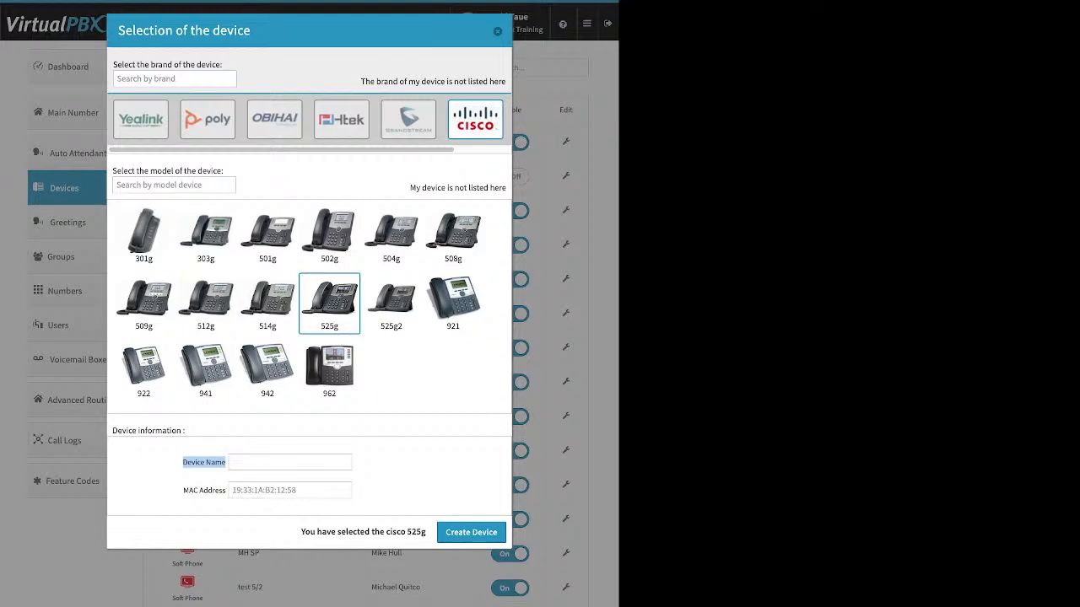
Step: Point out the MAC Address field for the new Cisco 525g and cancel adding the phone
click(185, 491)
drag(183, 490, 223, 491)
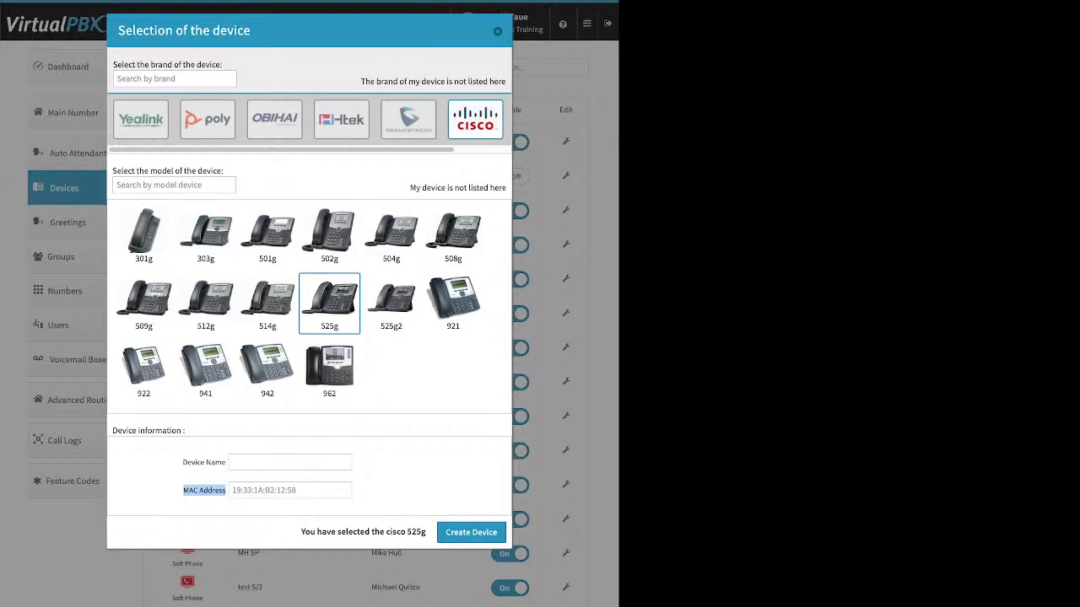
key(Escape)
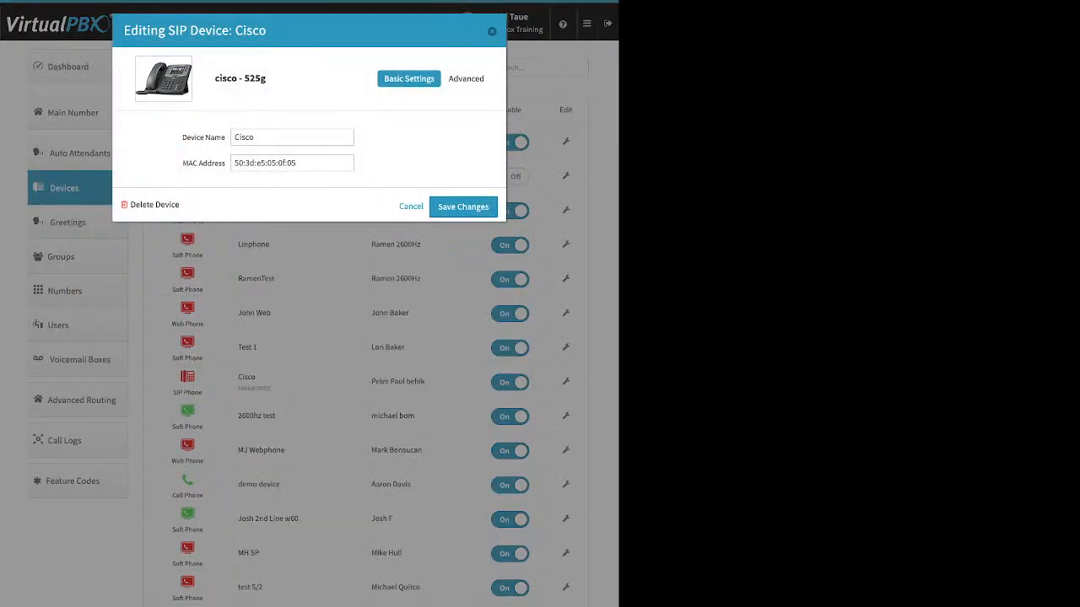
Step: View the Miscellaneous advanced settings of the existing Cisco SIP phone and close its editor without saving
click(465, 79)
click(445, 173)
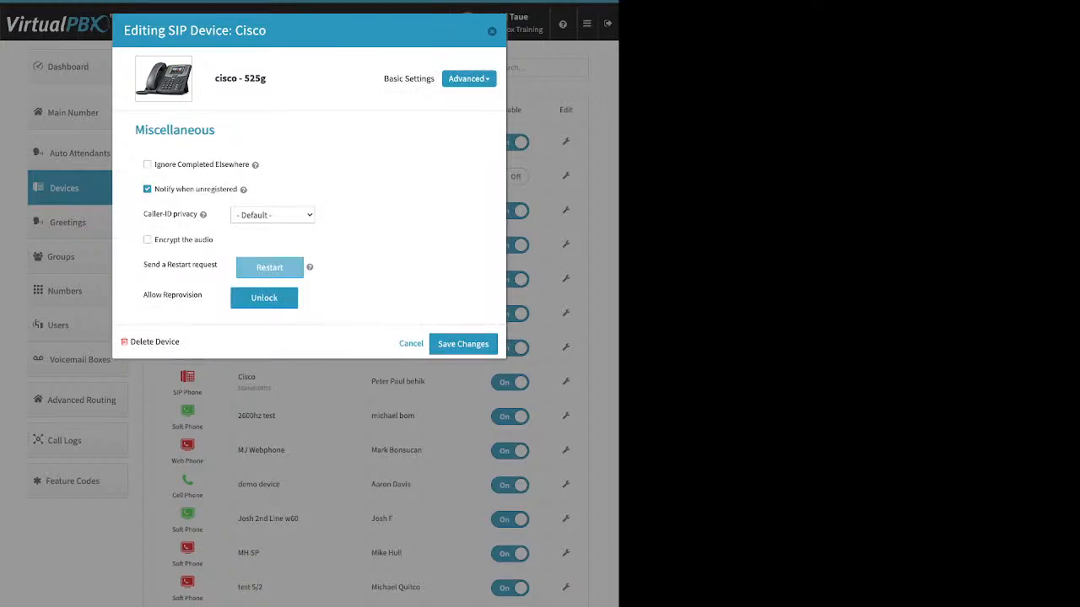
key(Escape)
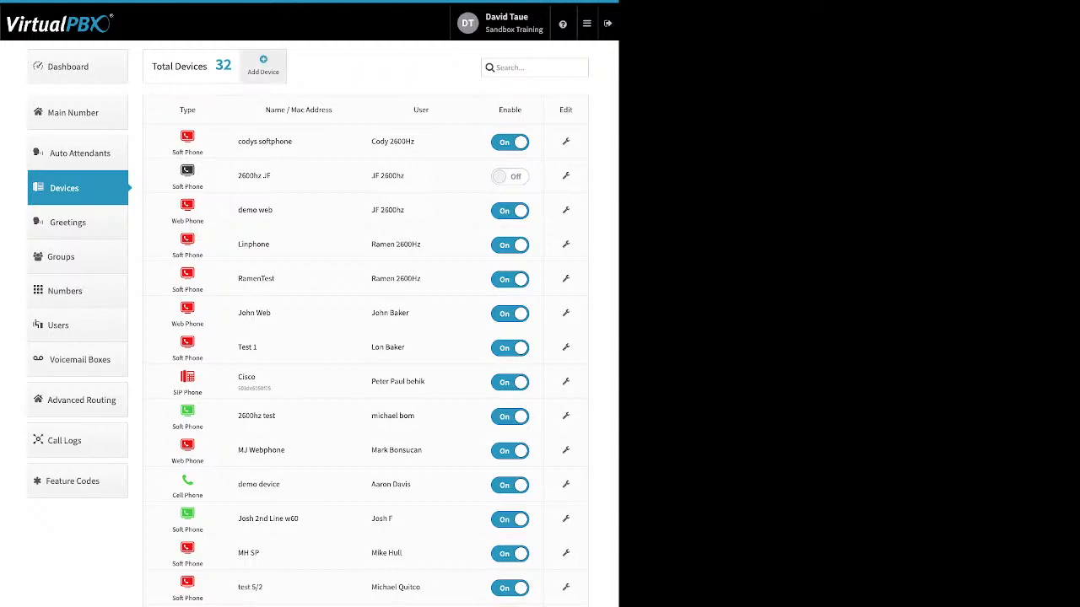
Step: Start adding a Cell Phone device, point out its Device Name and Number fields, and cancel without creating it
click(263, 65)
click(291, 111)
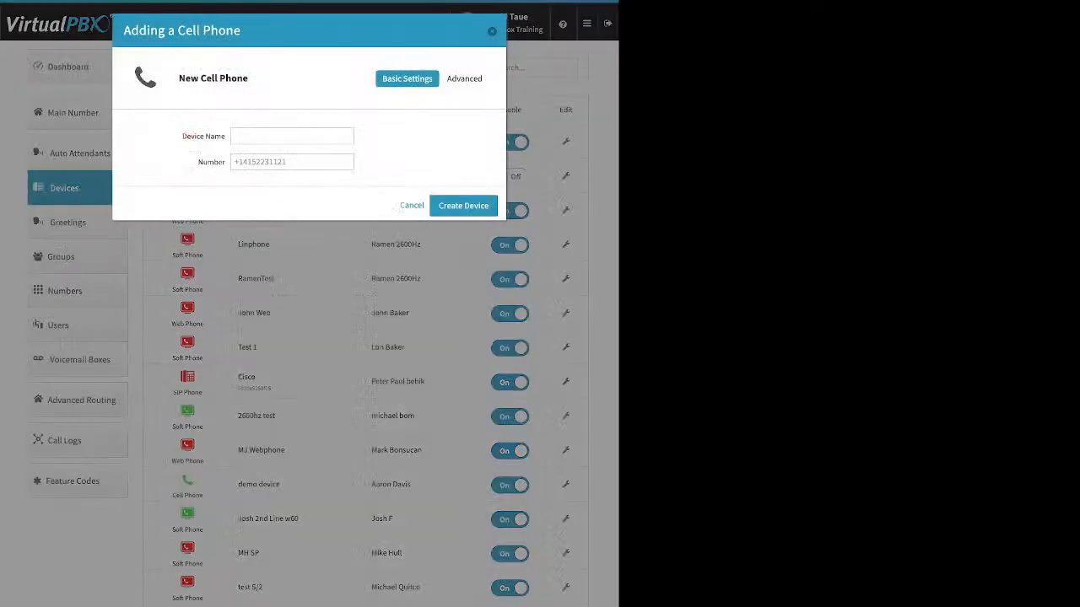
click(291, 136)
double_click(211, 162)
click(211, 162)
key(Escape)
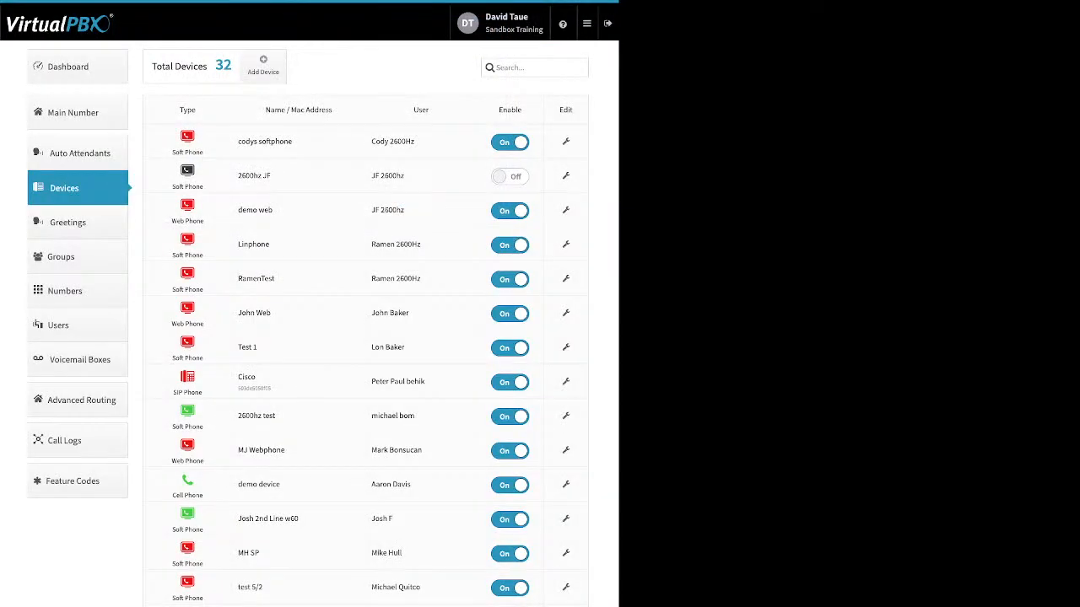
Step: In the advanced options of the cell phone named demo device, disable use of the cellphone's voicemail and save
click(566, 485)
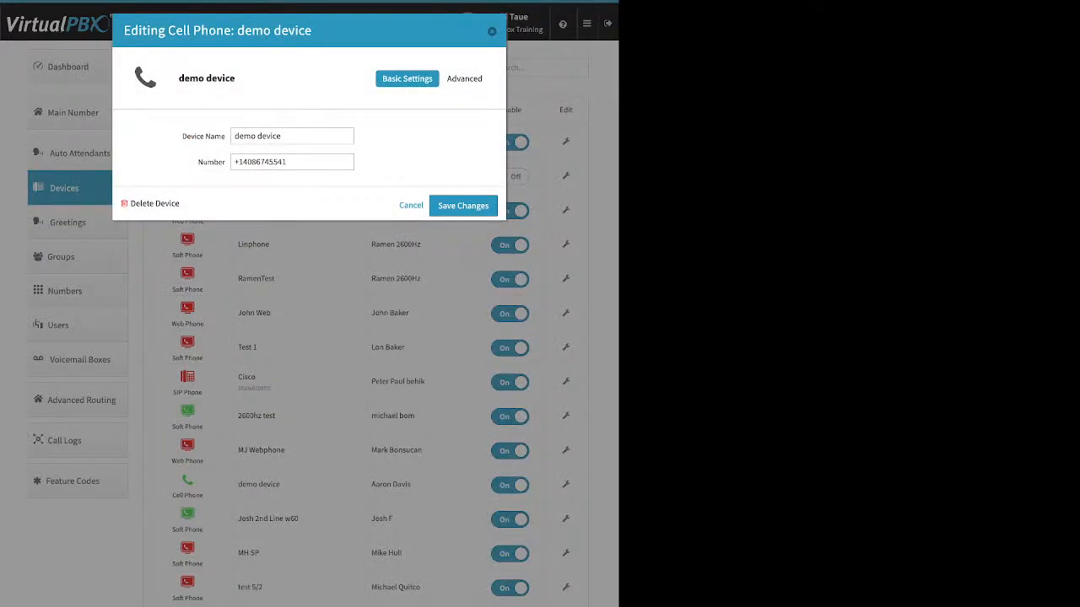
click(468, 78)
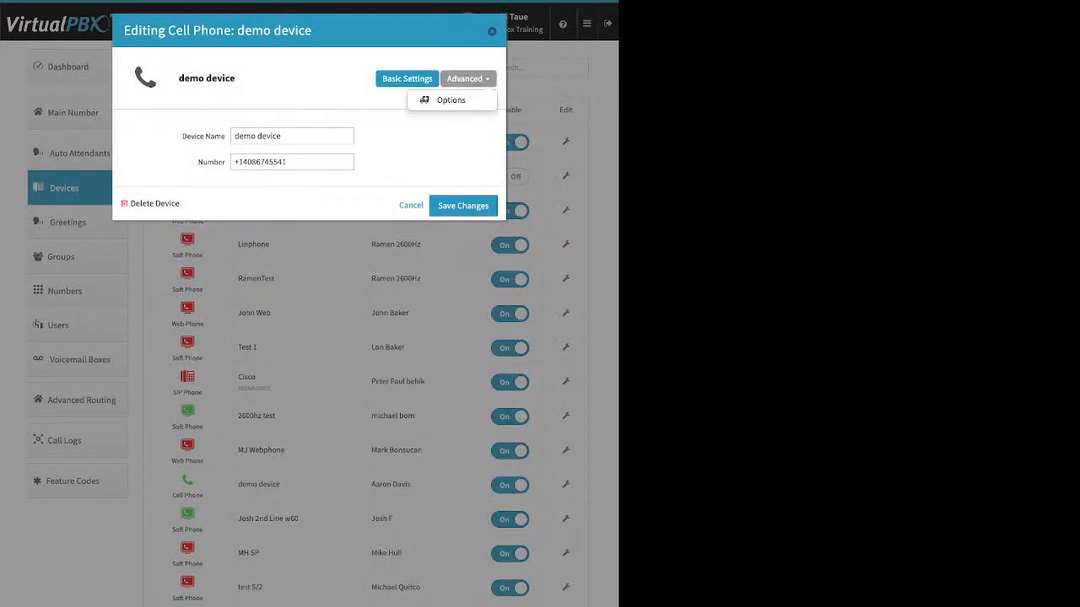
click(452, 99)
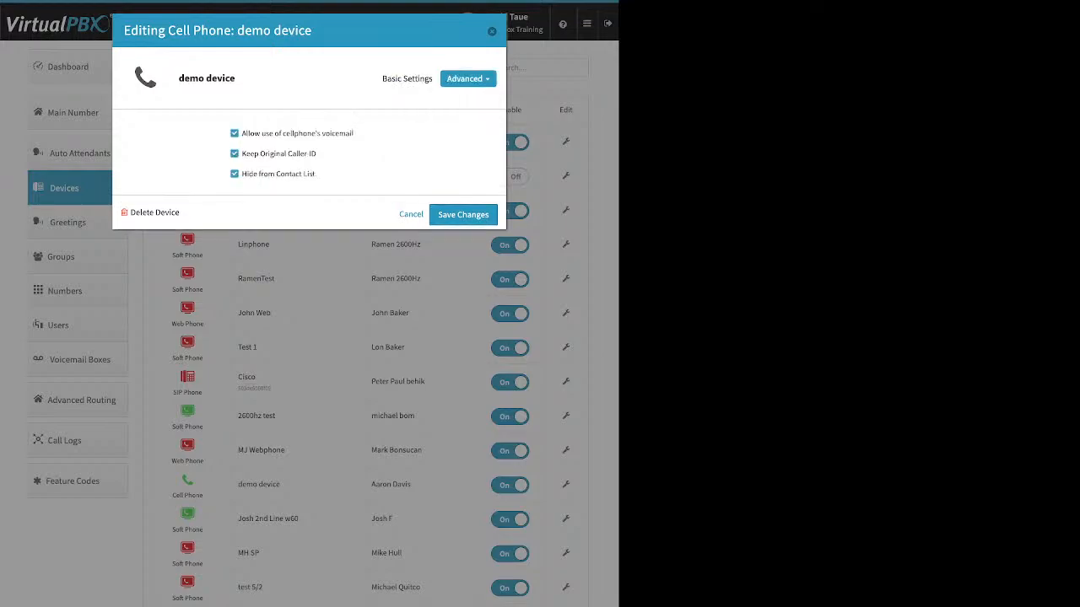
click(234, 133)
click(464, 214)
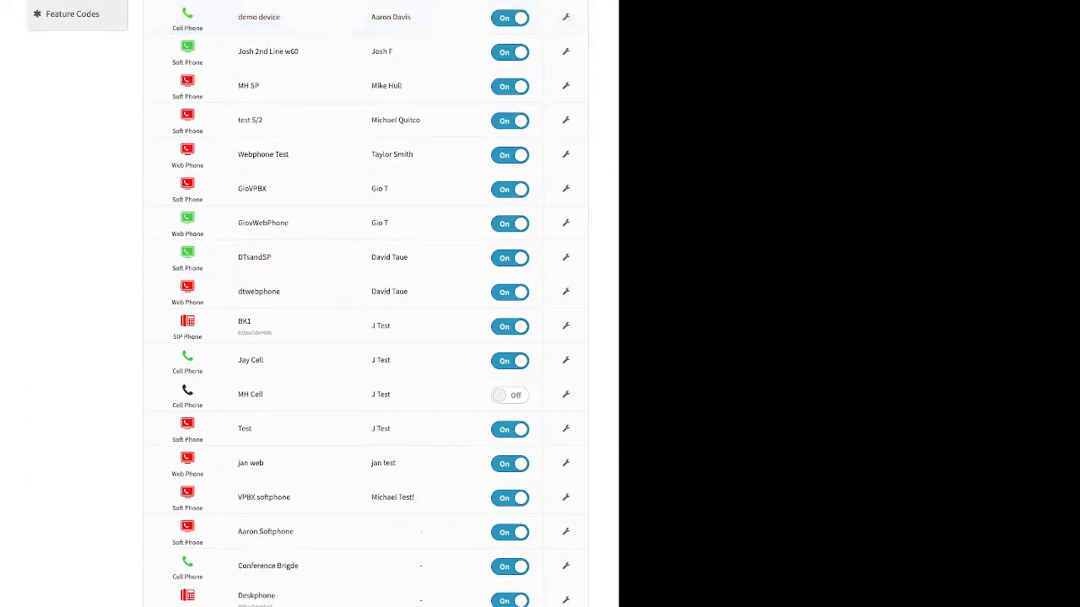
Step: View the available feature codes, return to Devices, and reopen the advanced options of demo device
click(73, 15)
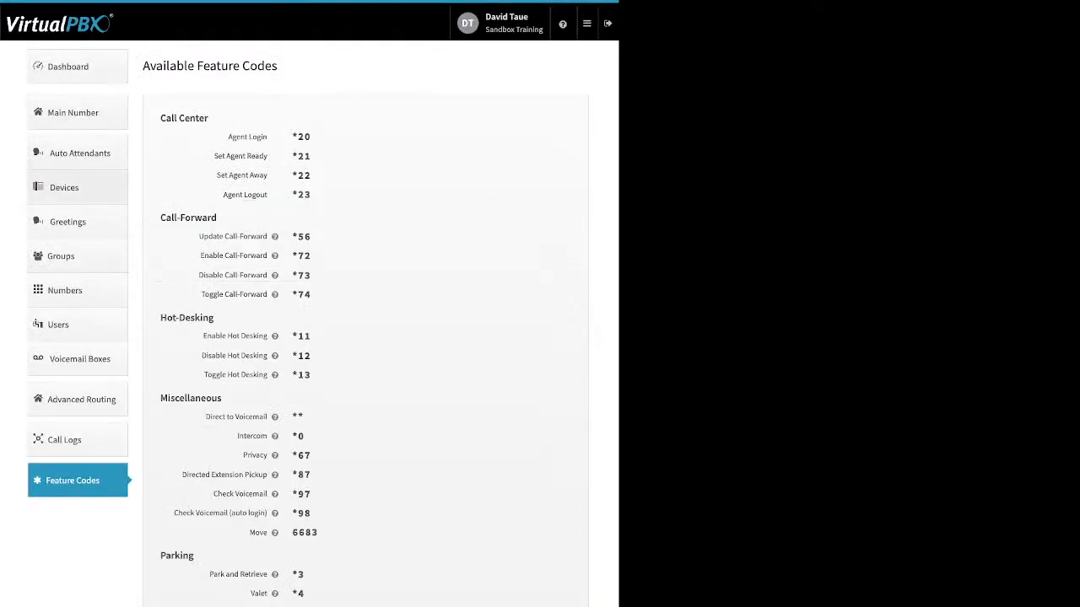
click(64, 187)
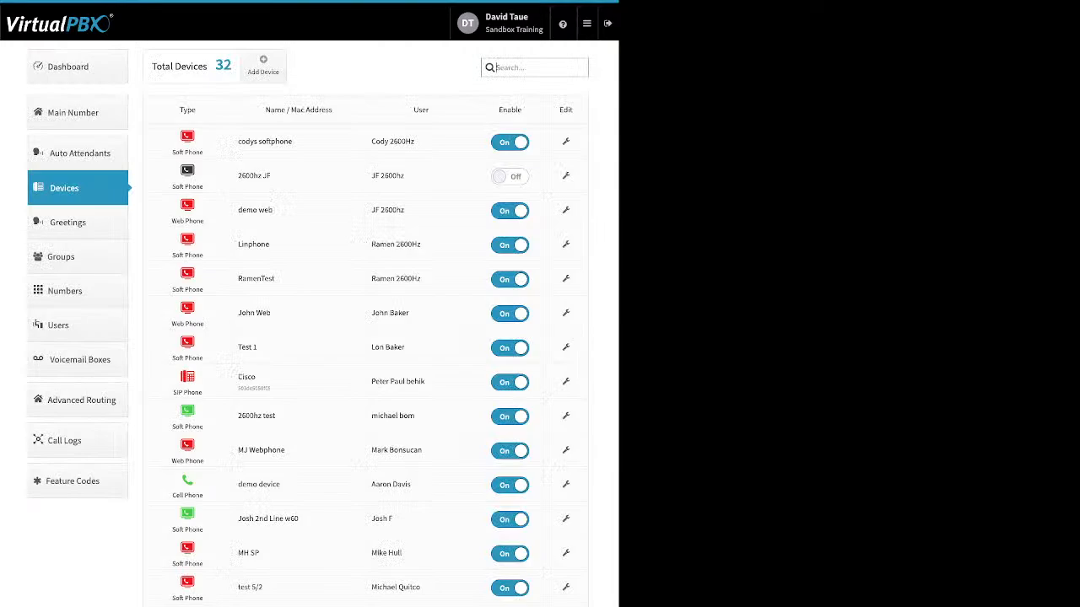
click(566, 484)
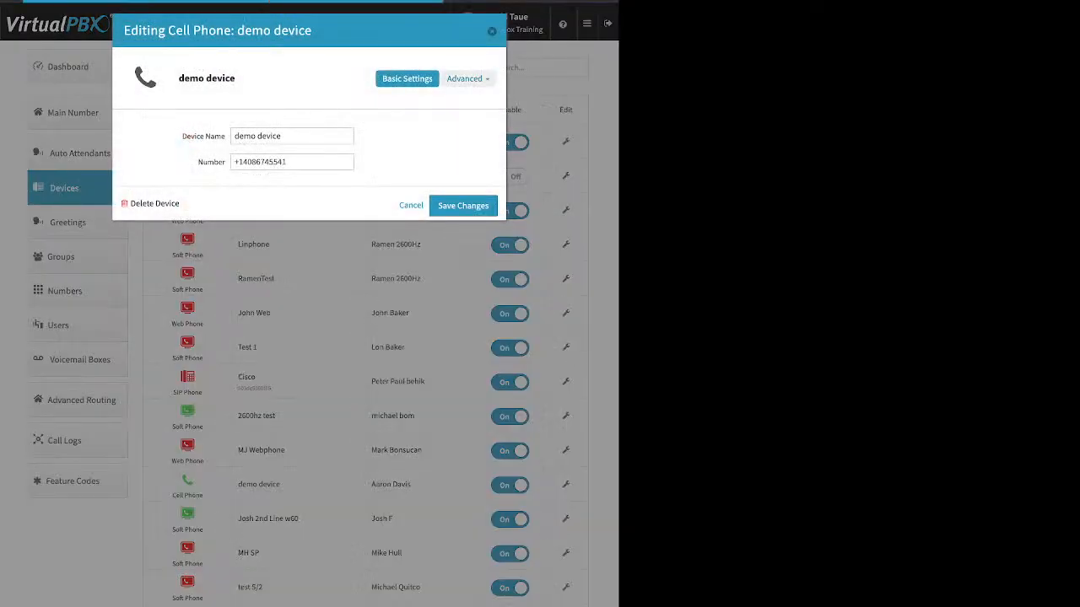
click(469, 79)
click(453, 100)
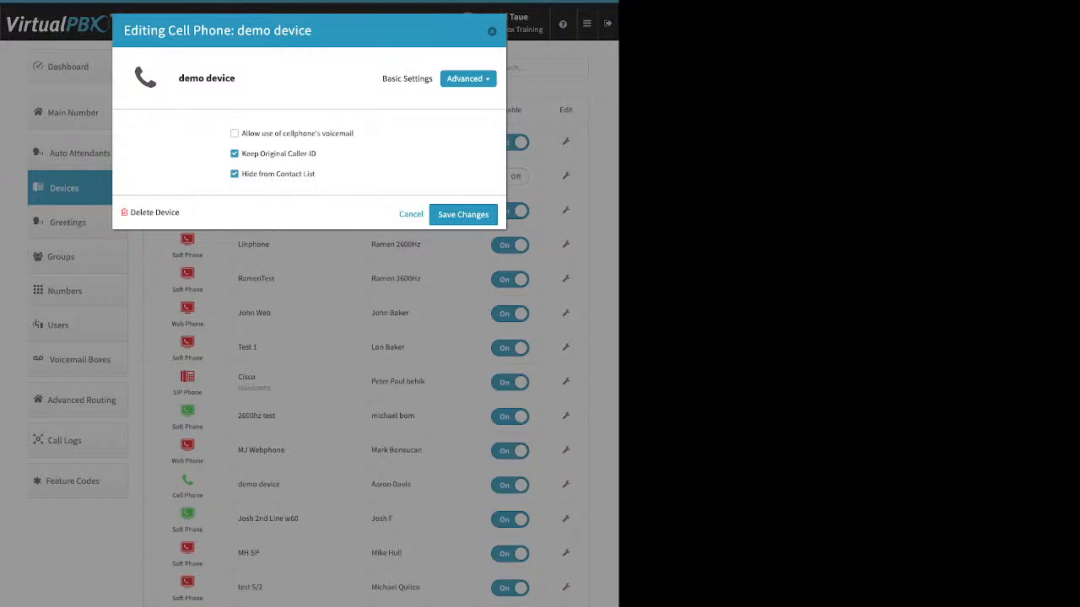
Step: Demonstrate switching demo device's cellphone voicemail option on and off and disabling Keep Original Caller ID, closing without saving
click(235, 133)
drag(354, 134, 241, 133)
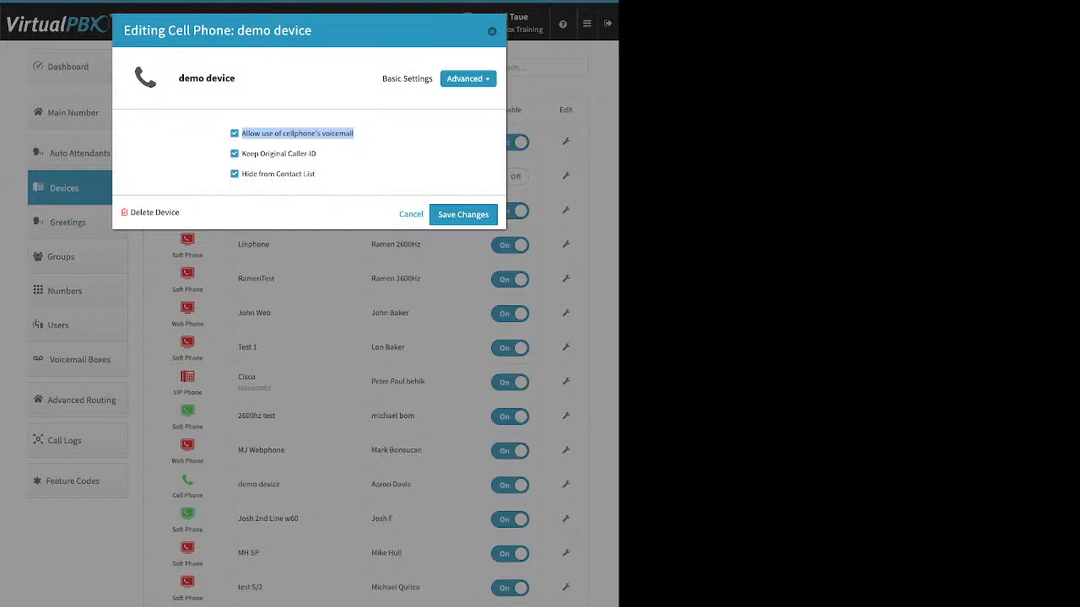
click(371, 145)
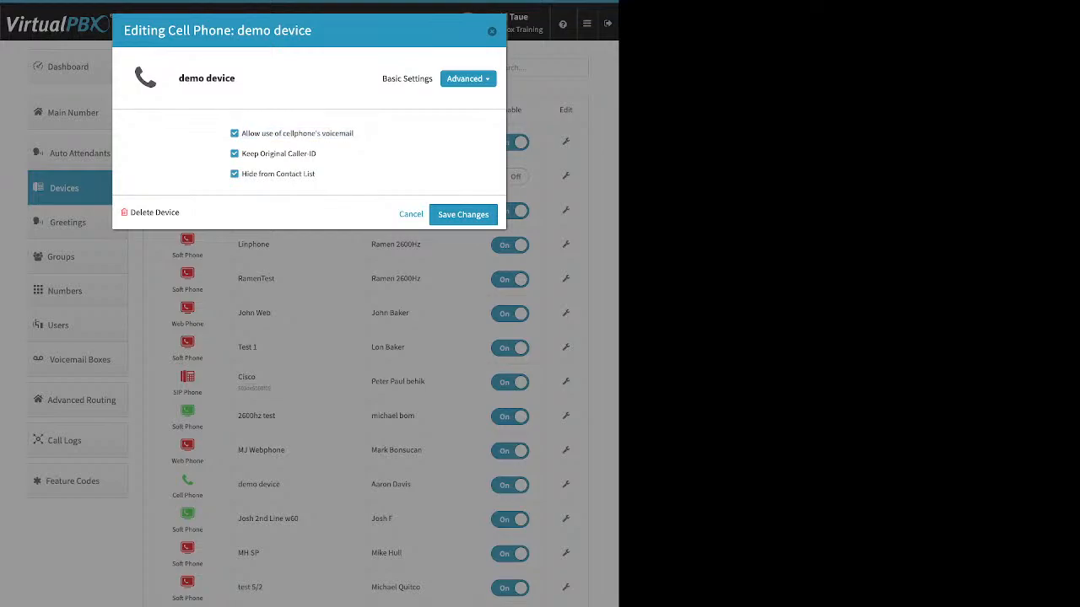
click(234, 133)
drag(317, 153, 241, 154)
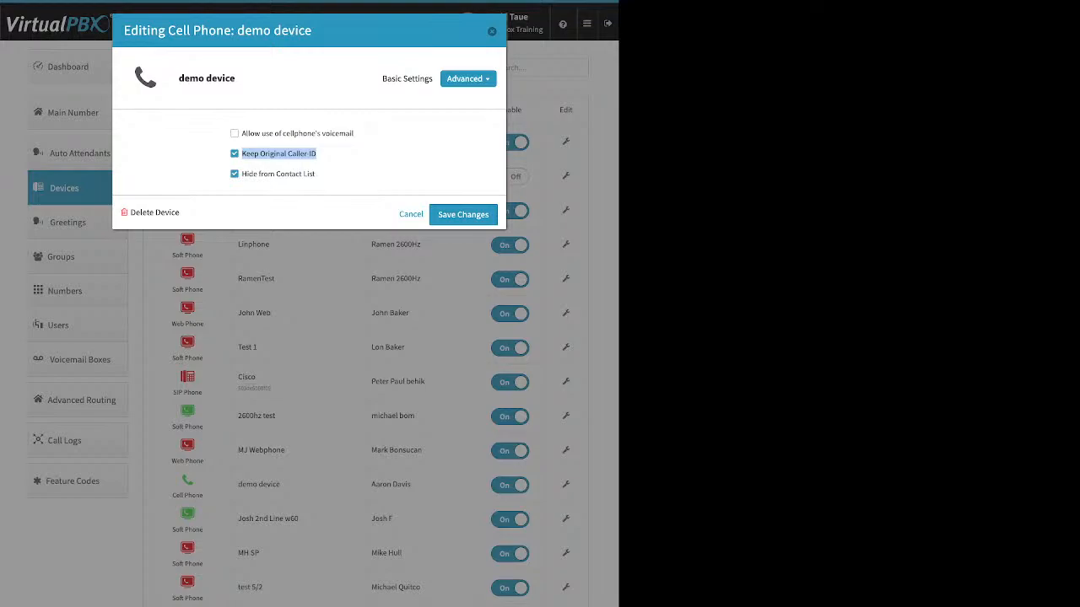
click(234, 153)
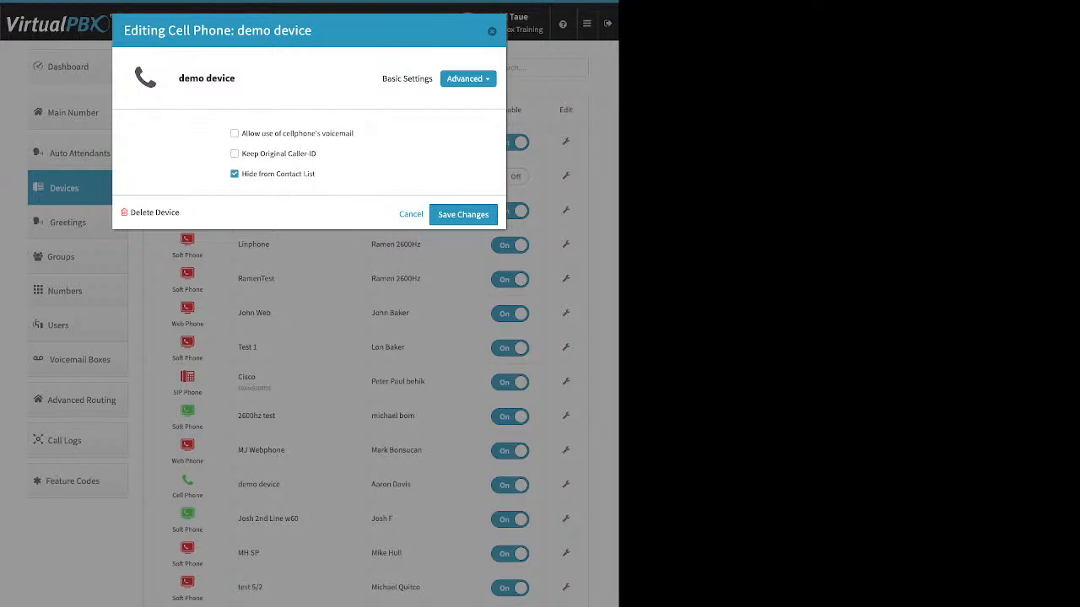
click(491, 31)
Step: View the Company Caller ID and E911 settings from the Dashboard and close them unchanged
click(69, 66)
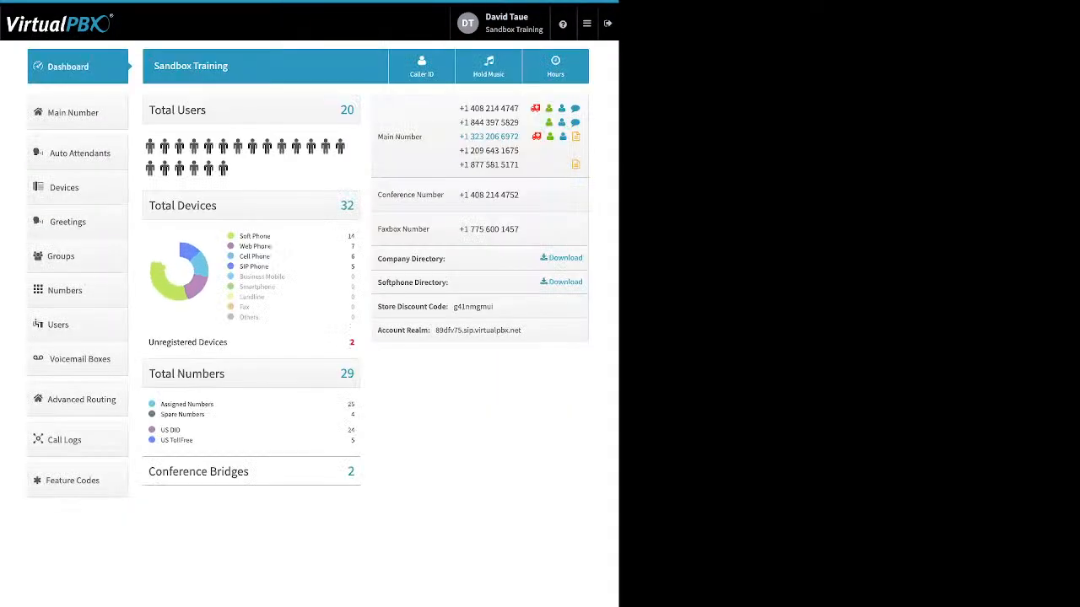
click(422, 66)
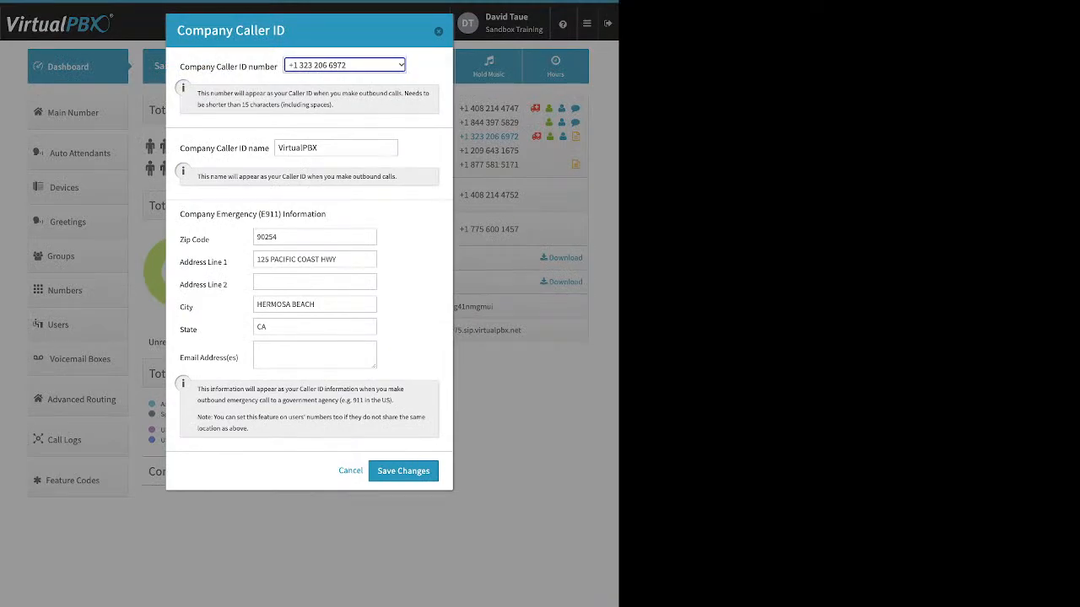
click(438, 31)
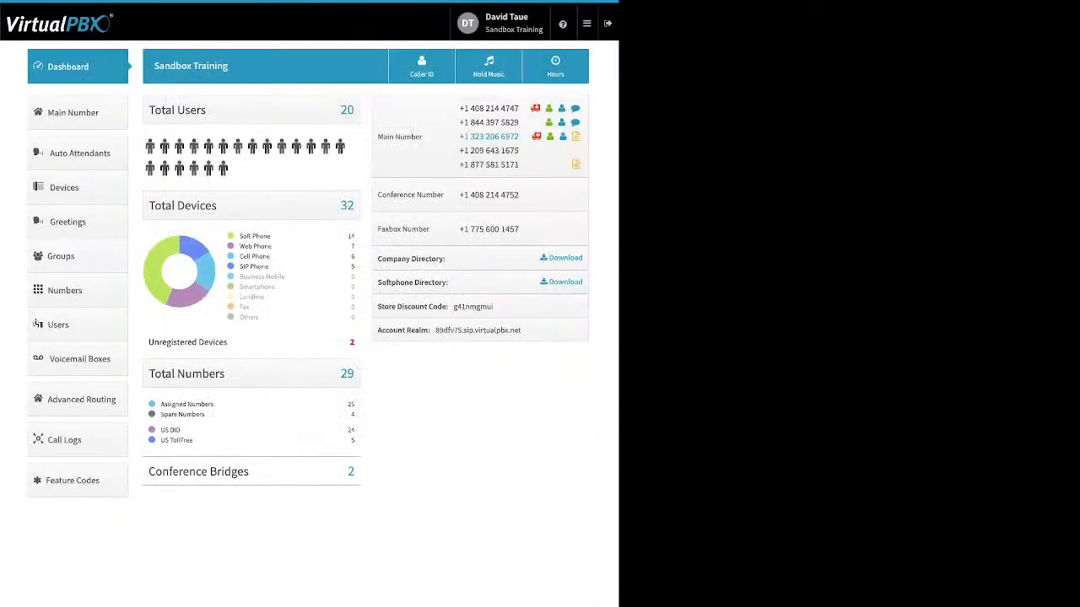
Step: Start adding a Soft Phone device from Devices and dismiss the emergency calling notice
click(78, 187)
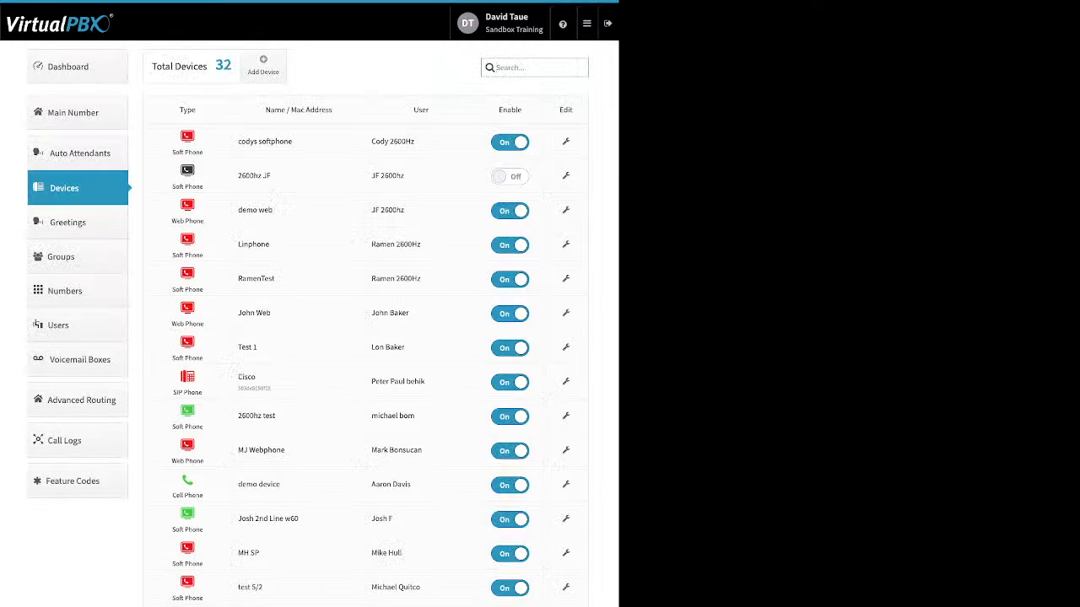
click(263, 66)
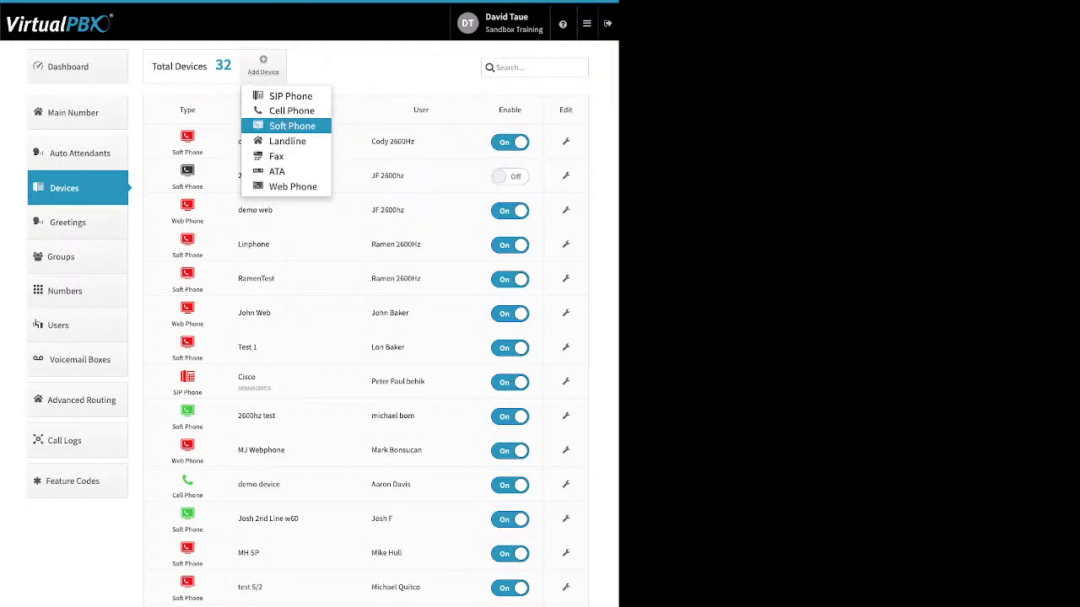
click(292, 126)
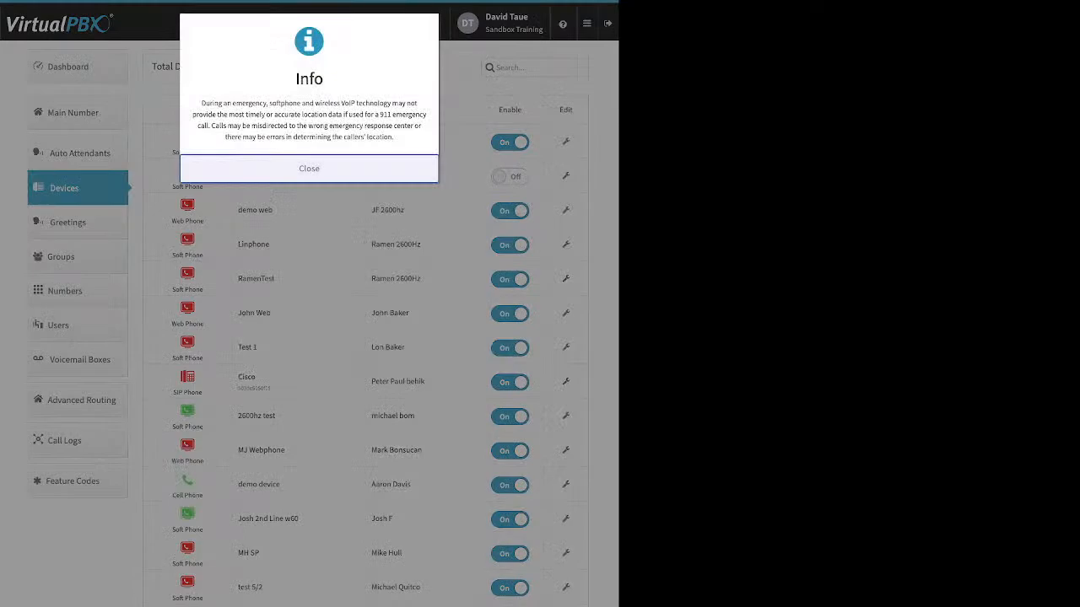
click(309, 169)
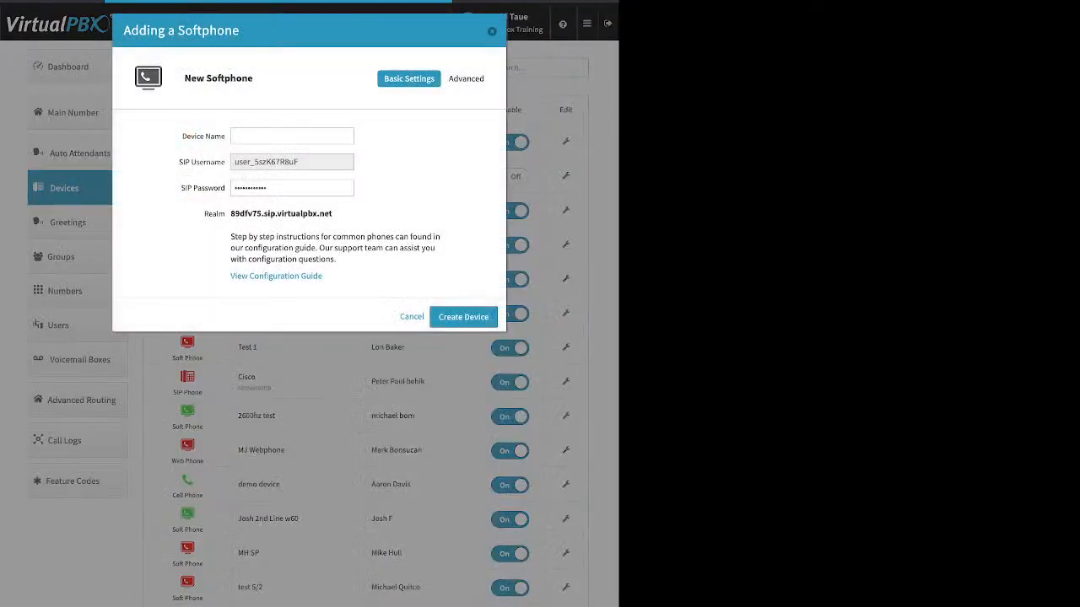
Step: Point out the new softphone's Device Name, SIP Username, SIP Password and Realm, and close without creating it
click(292, 136)
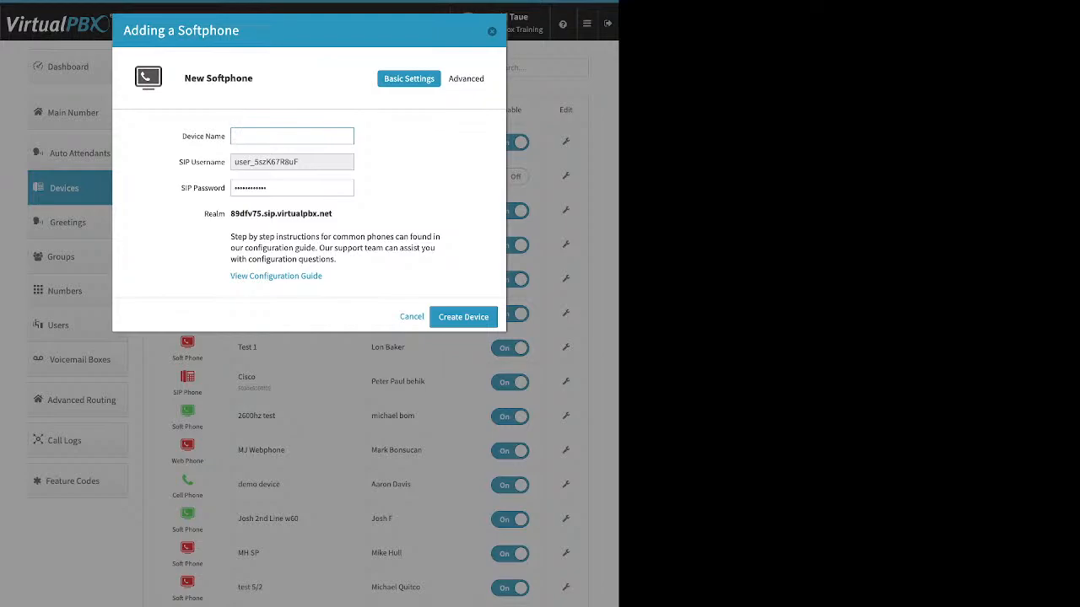
key(Tab)
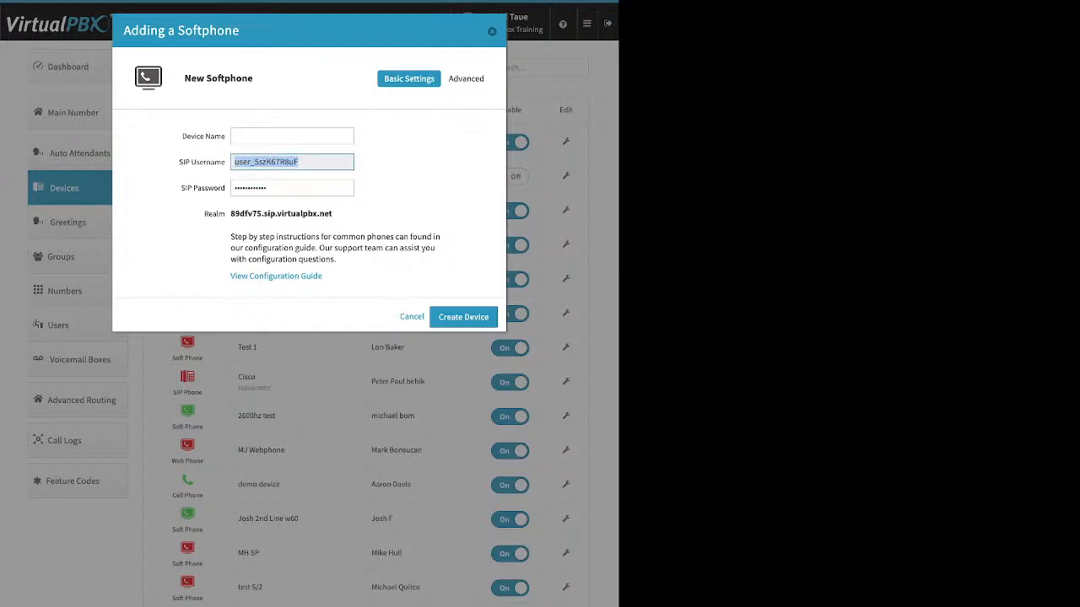
key(Tab)
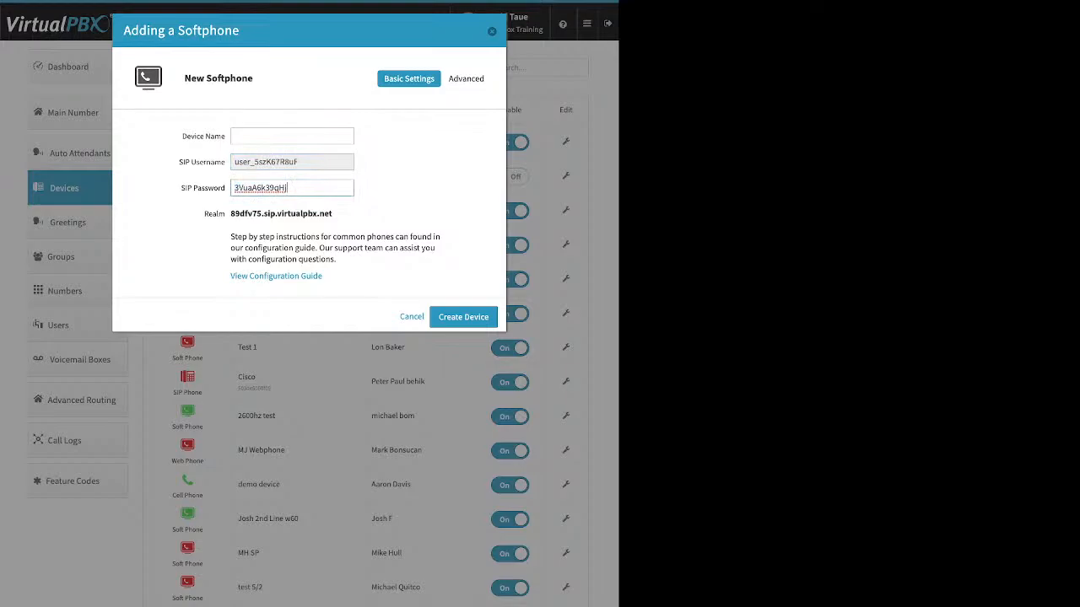
drag(288, 188, 233, 188)
drag(333, 213, 230, 214)
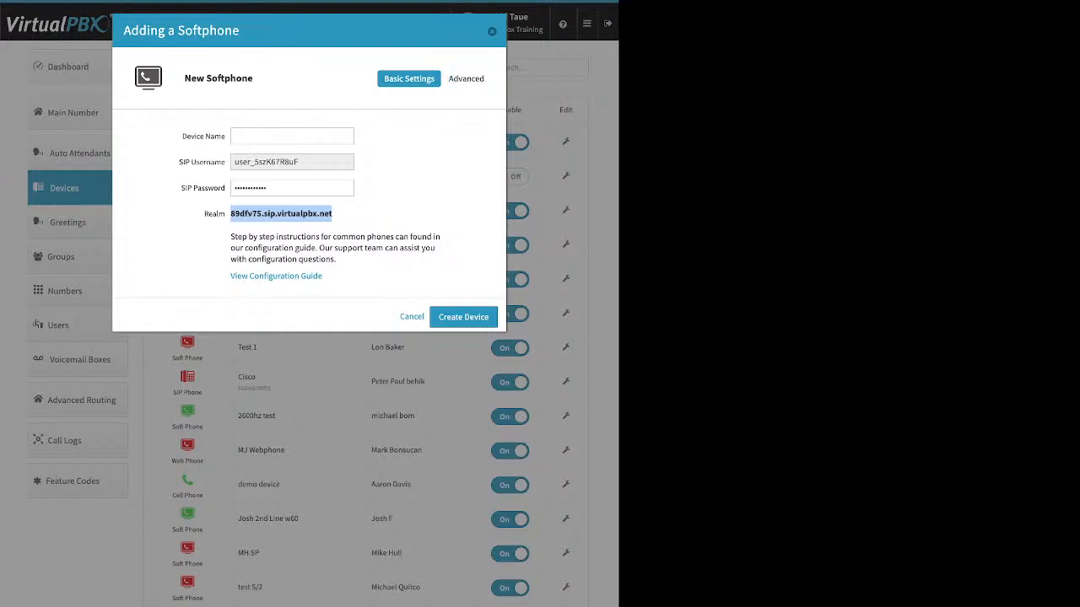
click(491, 32)
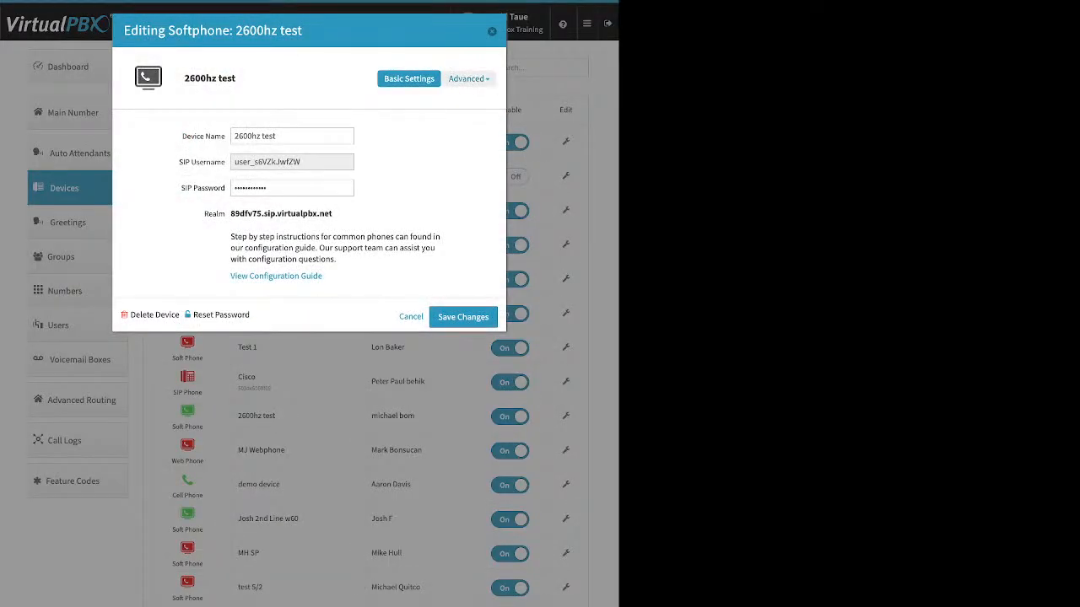
Step: View the audio codec settings of the 2600hz test softphone and close its editor without saving
click(469, 78)
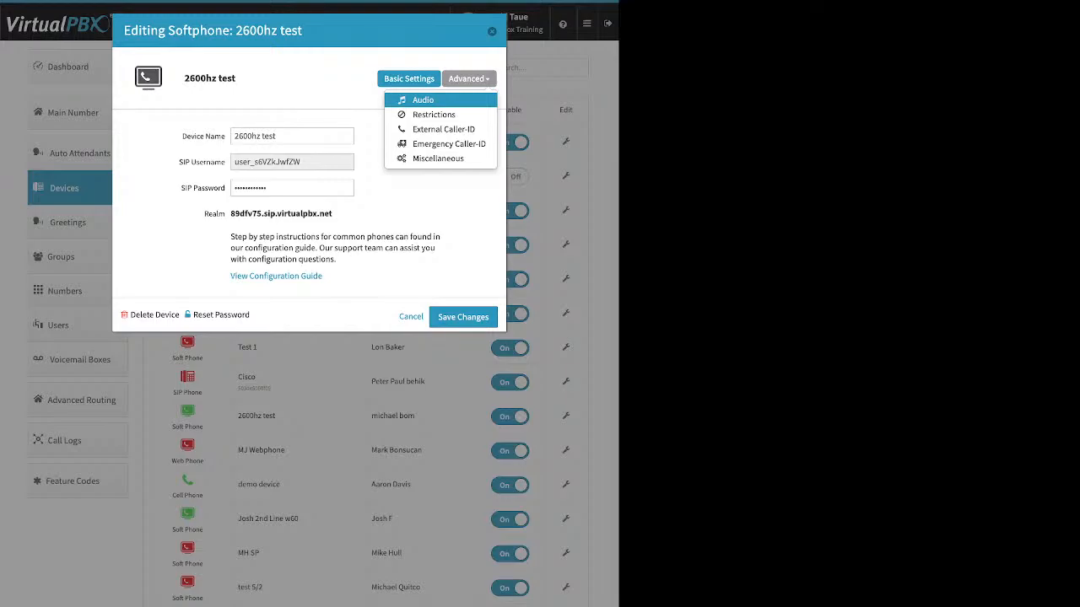
click(423, 101)
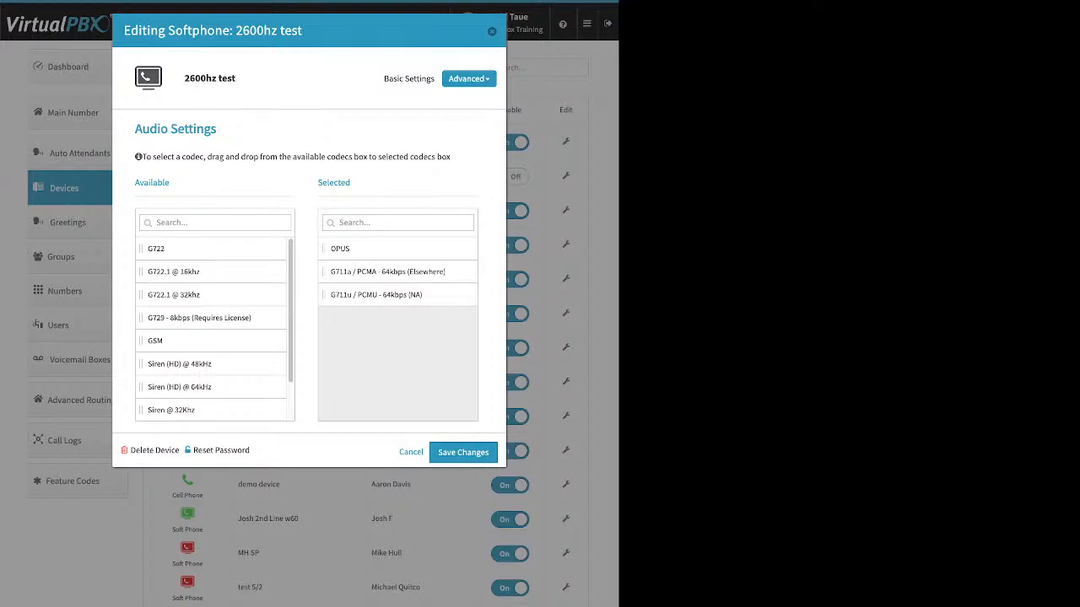
key(Escape)
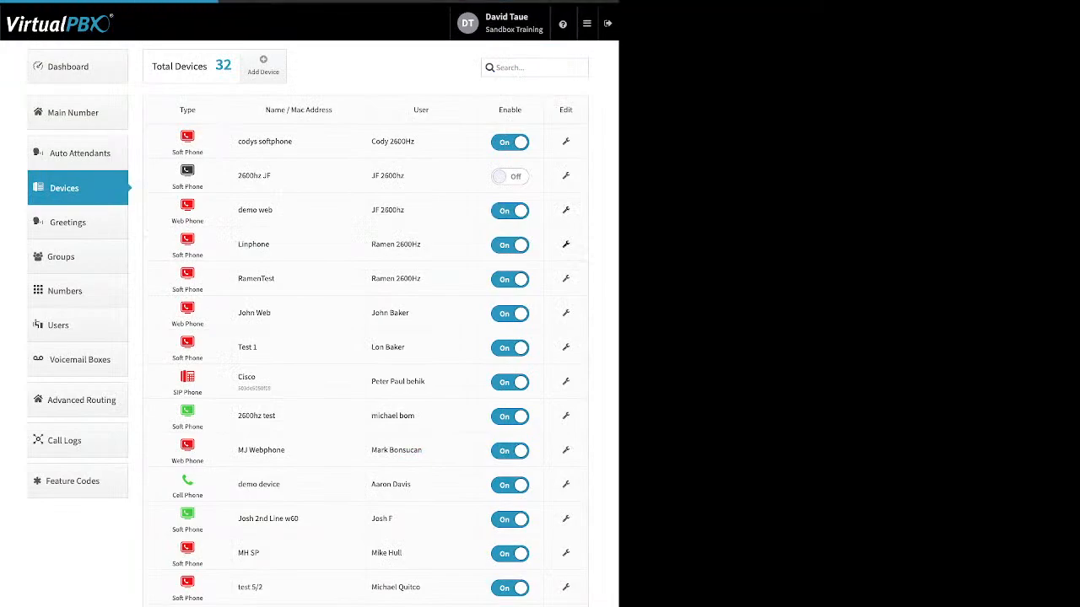
Step: Open the Linphone softphone for editing and view its Restrictions settings and External Caller-ID number choices
click(565, 243)
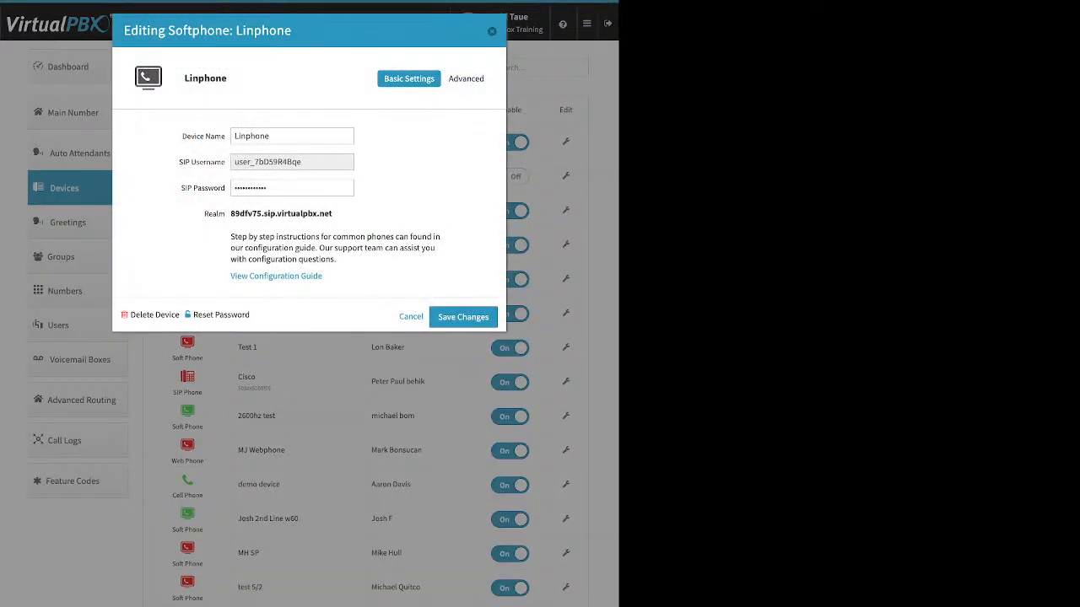
click(465, 79)
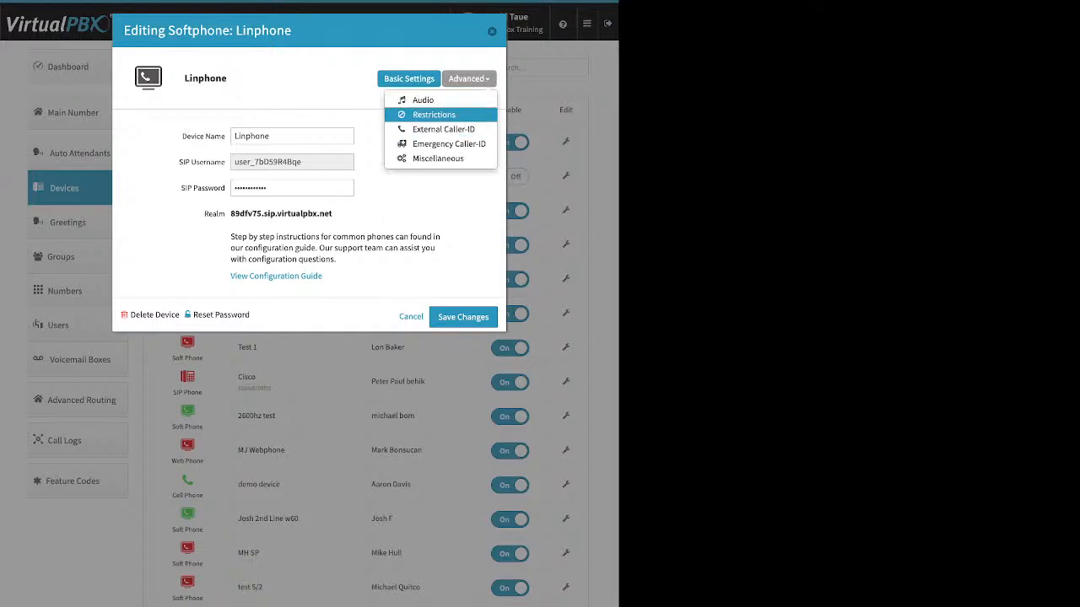
click(434, 115)
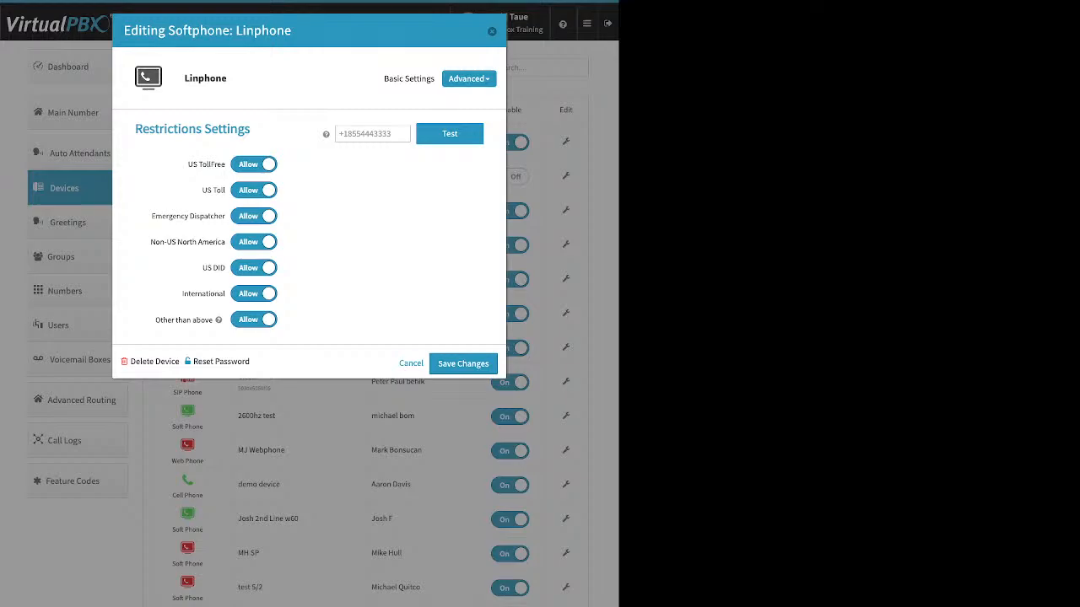
click(468, 79)
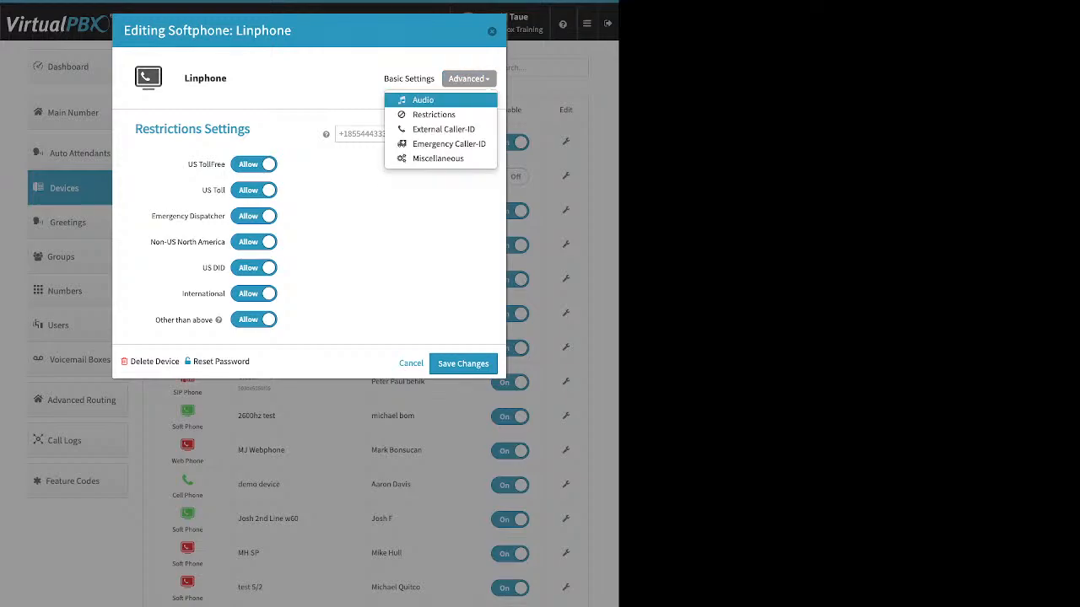
click(442, 129)
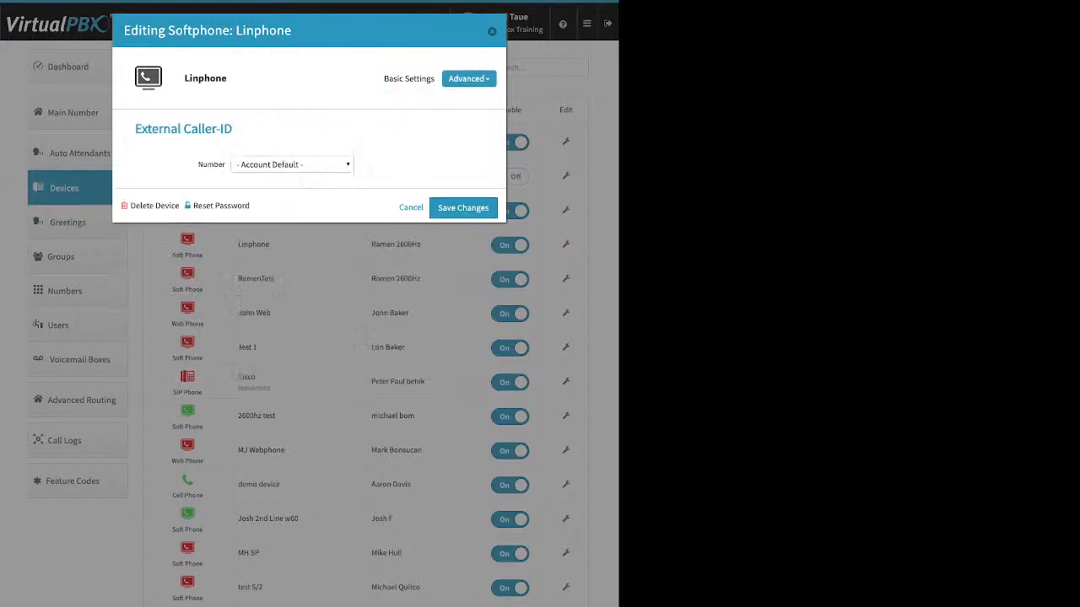
click(292, 165)
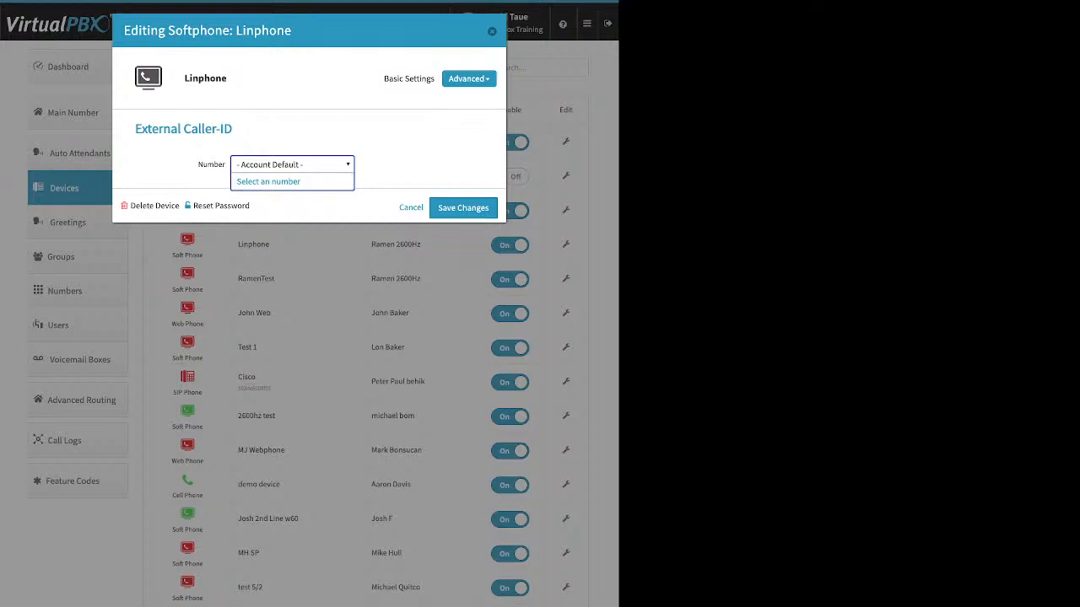
key(Escape)
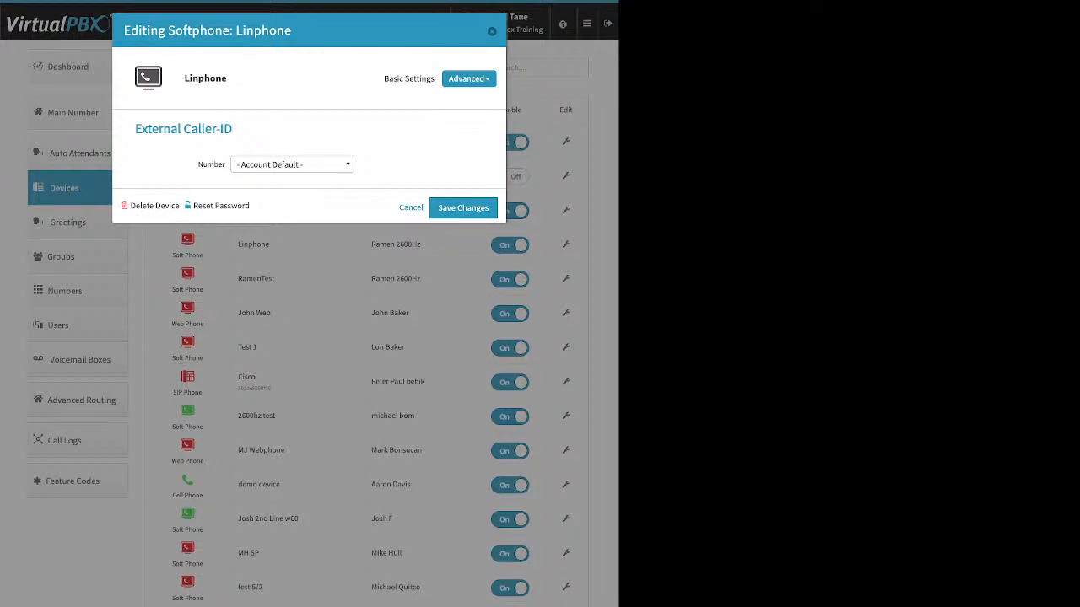
Step: View the Linphone softphone's Emergency Caller-ID number choices and close its editor without saving
click(469, 79)
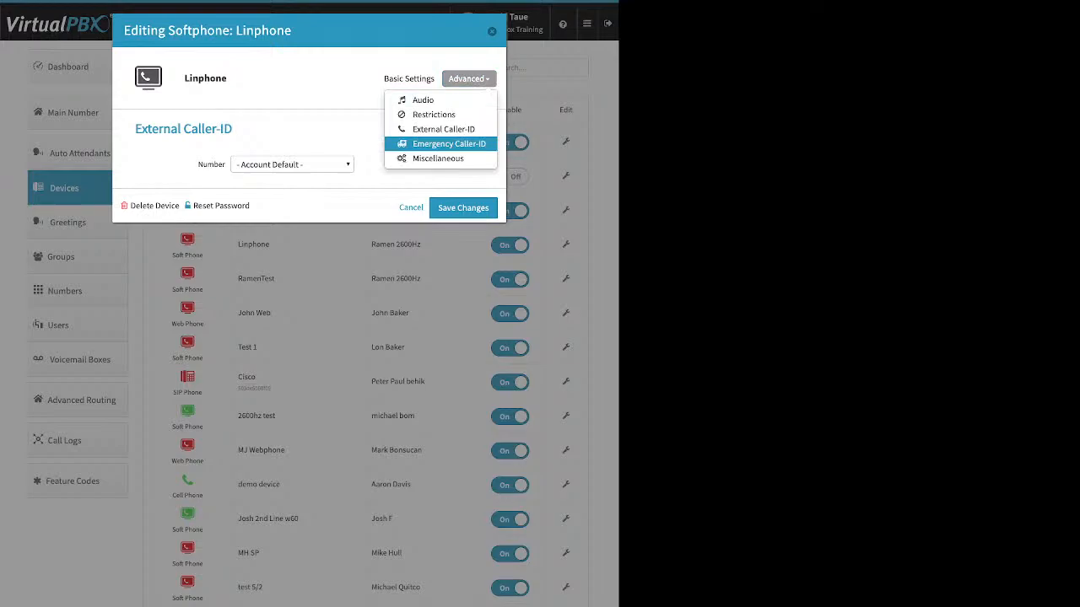
click(449, 143)
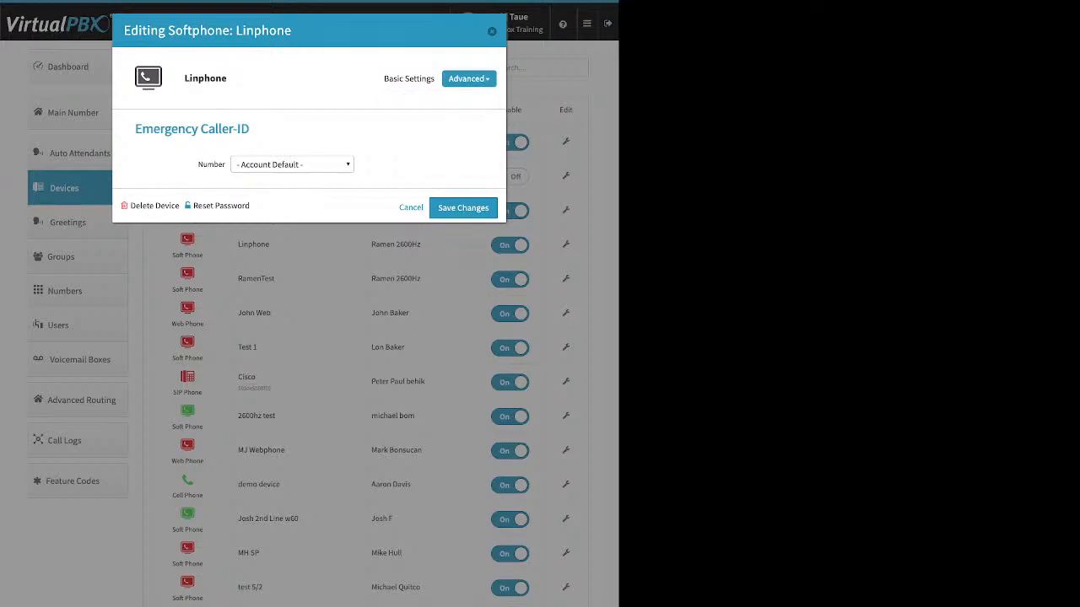
click(292, 164)
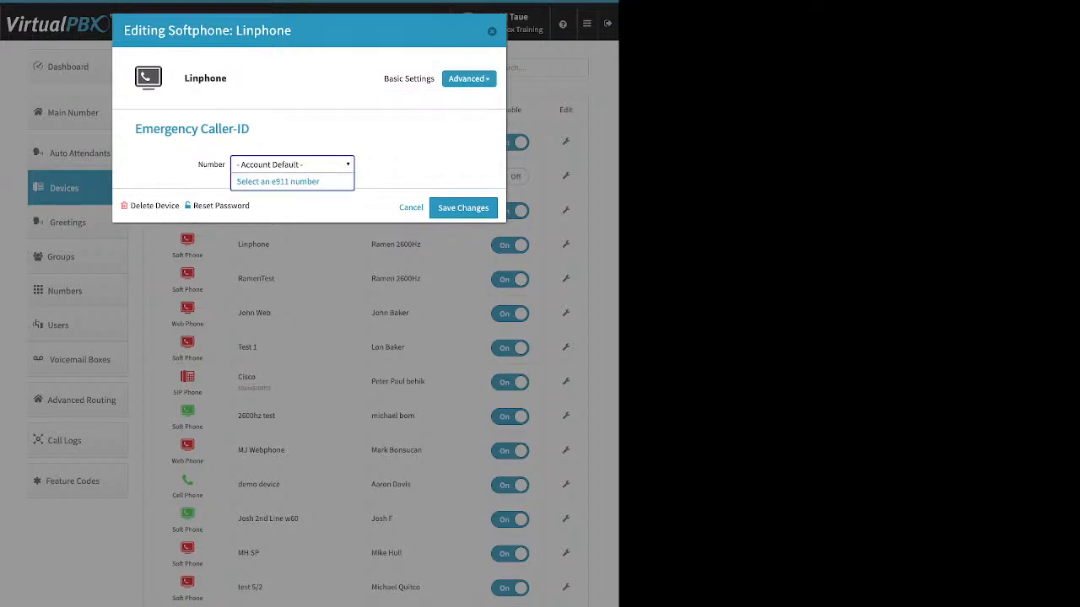
key(Escape)
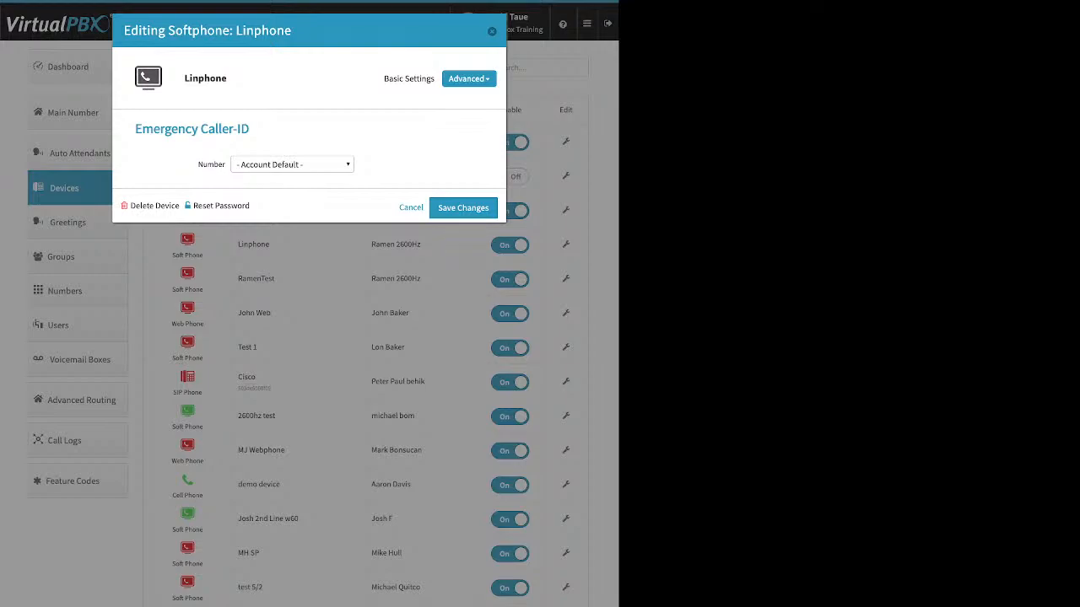
key(Escape)
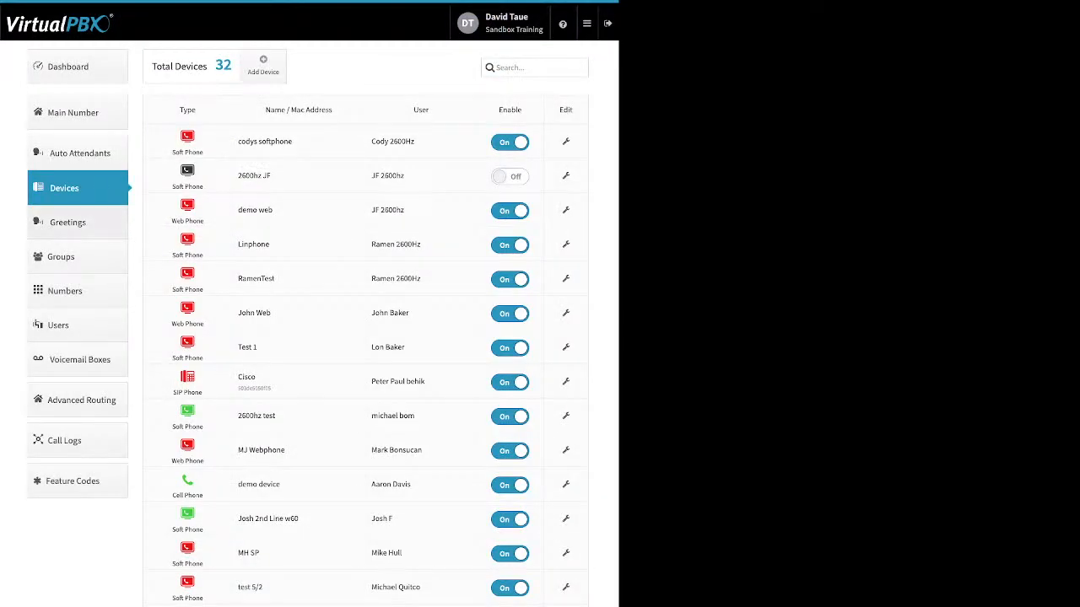
Step: Show the Greetings list and highlight examples of the Upload, Tts and Recording sources
click(78, 223)
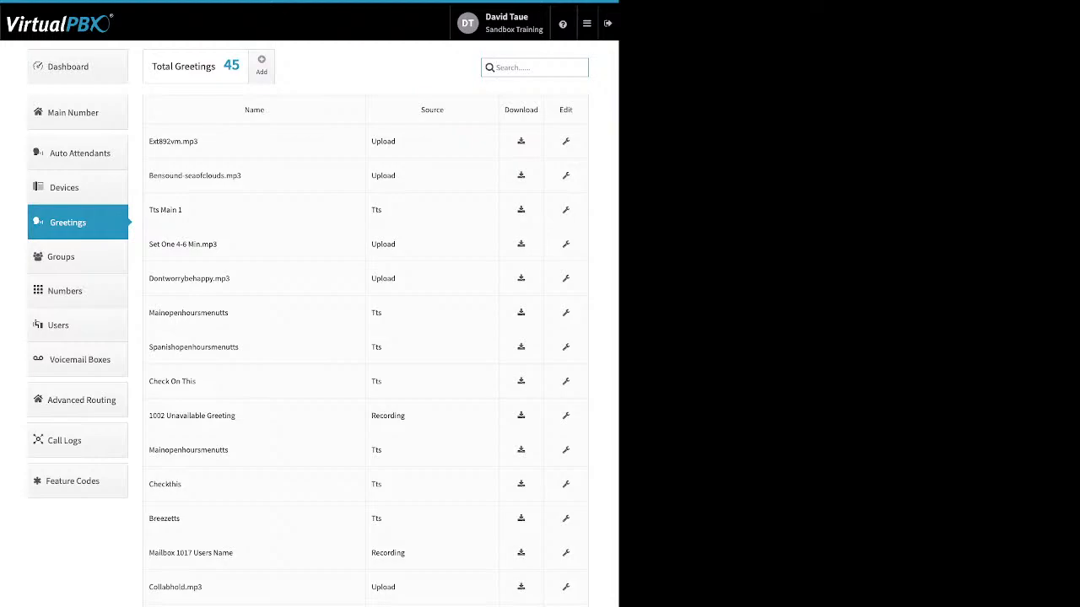
double_click(383, 142)
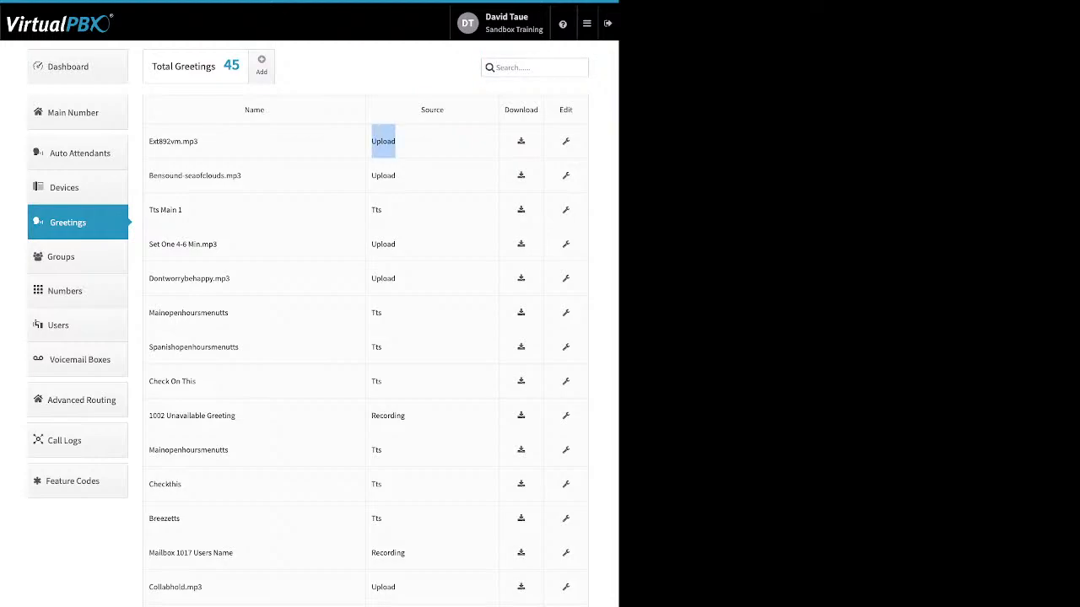
double_click(376, 210)
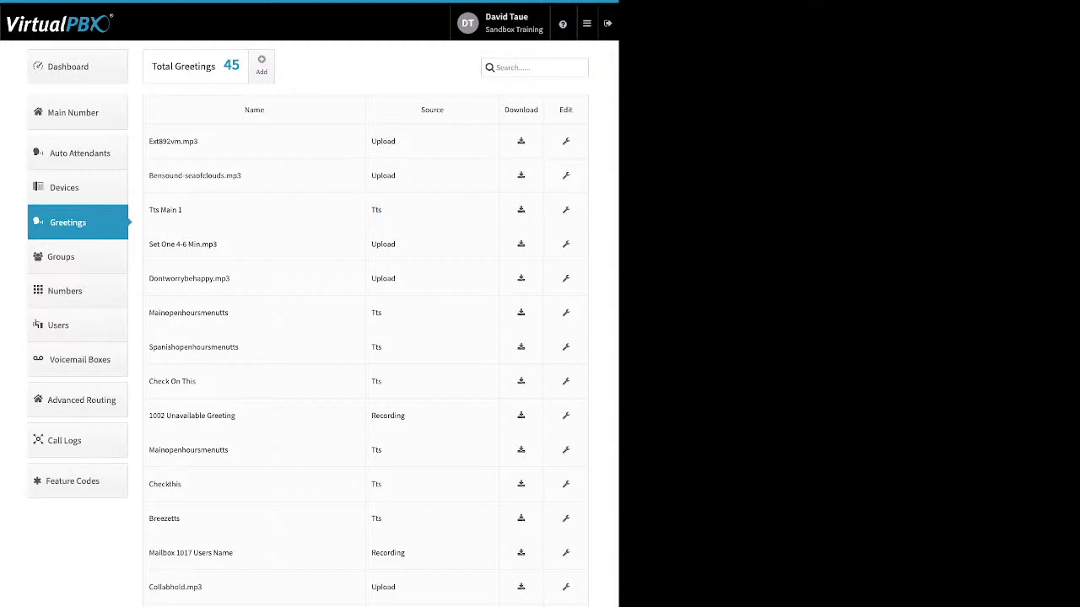
double_click(388, 416)
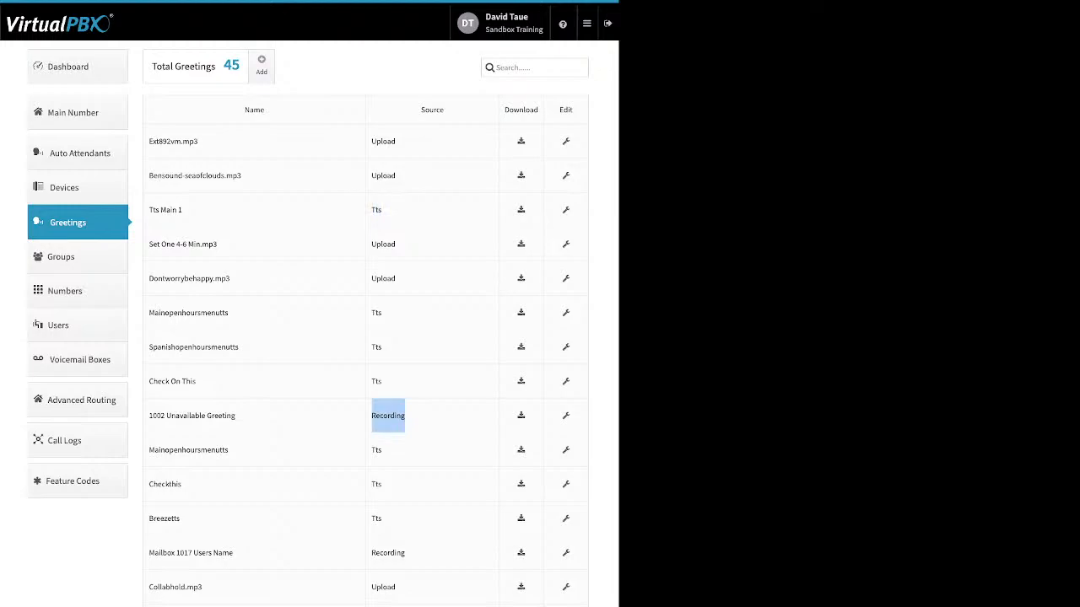
Step: Open the form for a new greeting, point out its Name and file upload fields, and cancel it
click(262, 65)
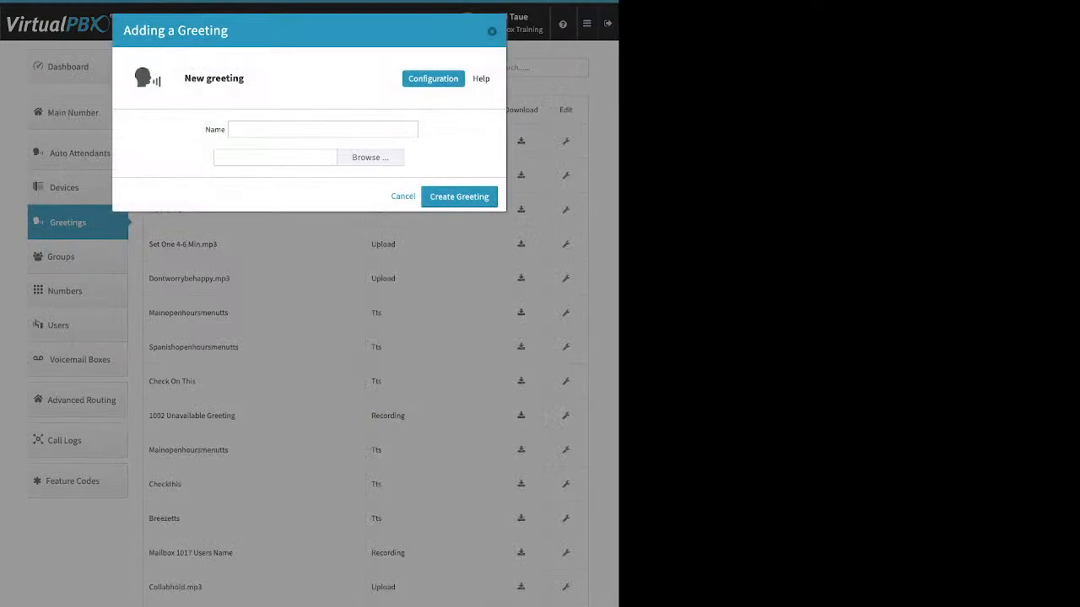
click(323, 129)
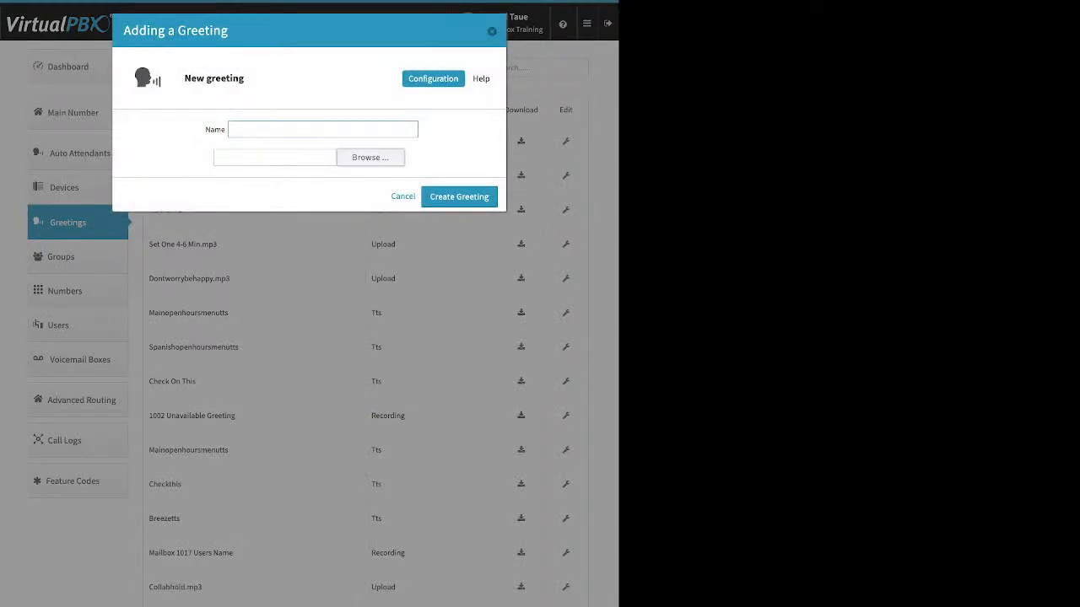
click(370, 158)
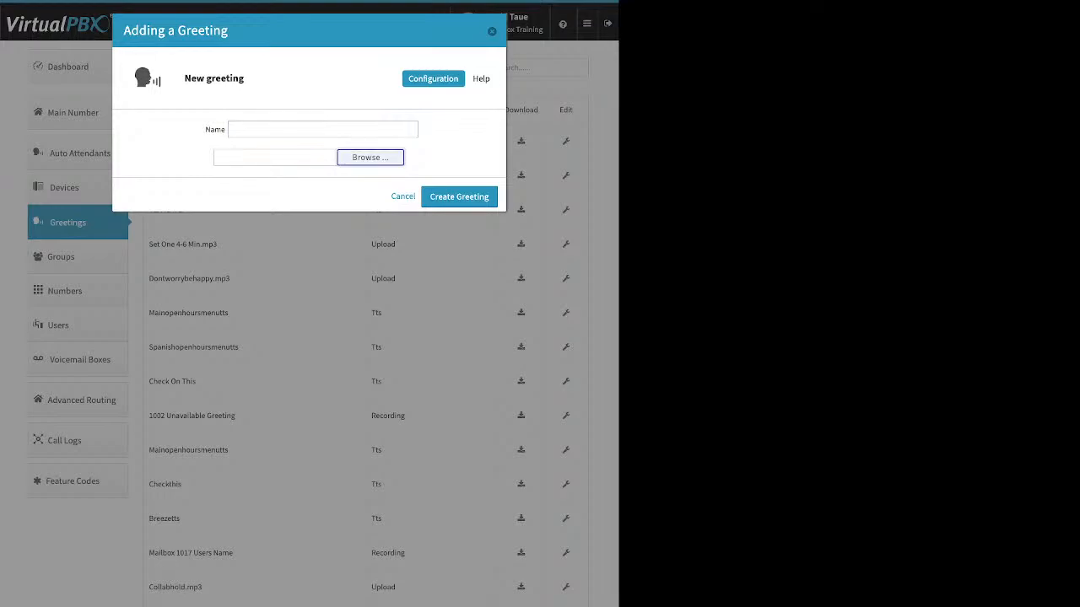
click(404, 196)
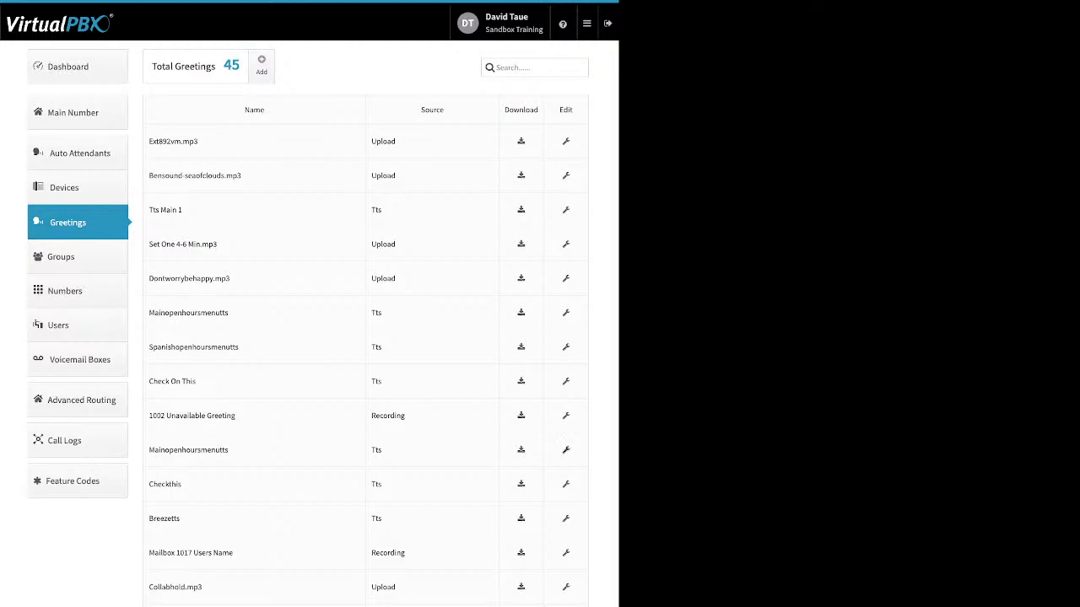
Step: Rename the MainOpenHoursMenuTTS greeting above Checkthis as Demo1 and save the change
click(565, 450)
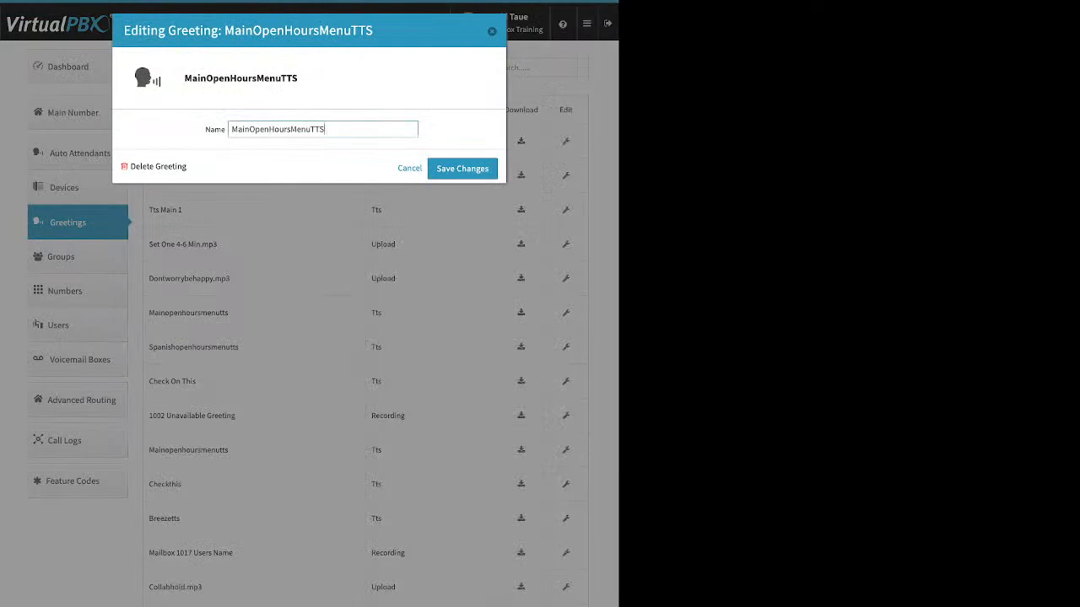
drag(325, 130, 230, 129)
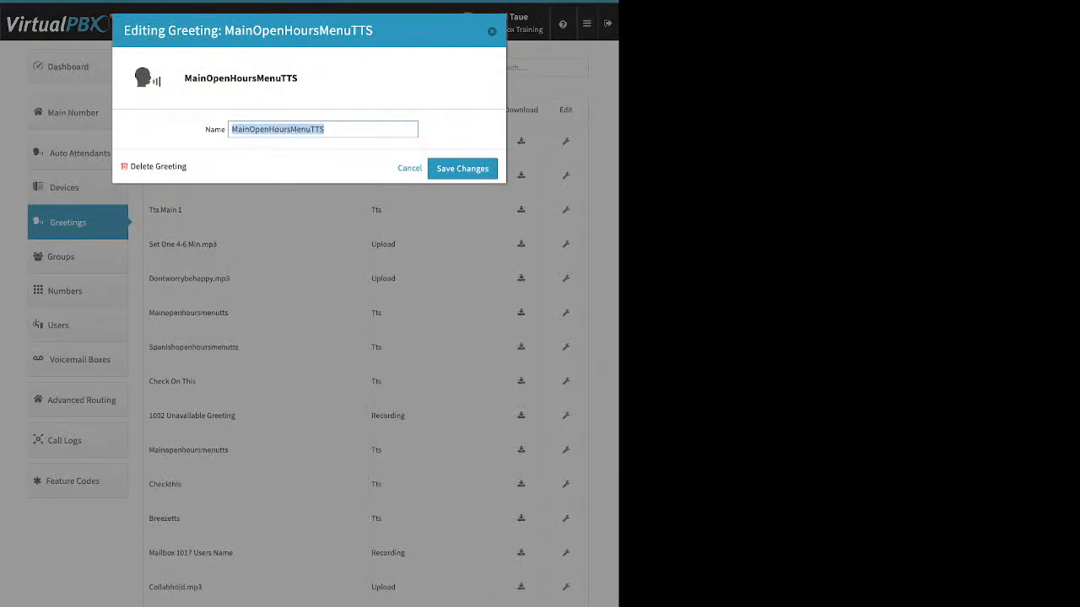
text(Demo1)
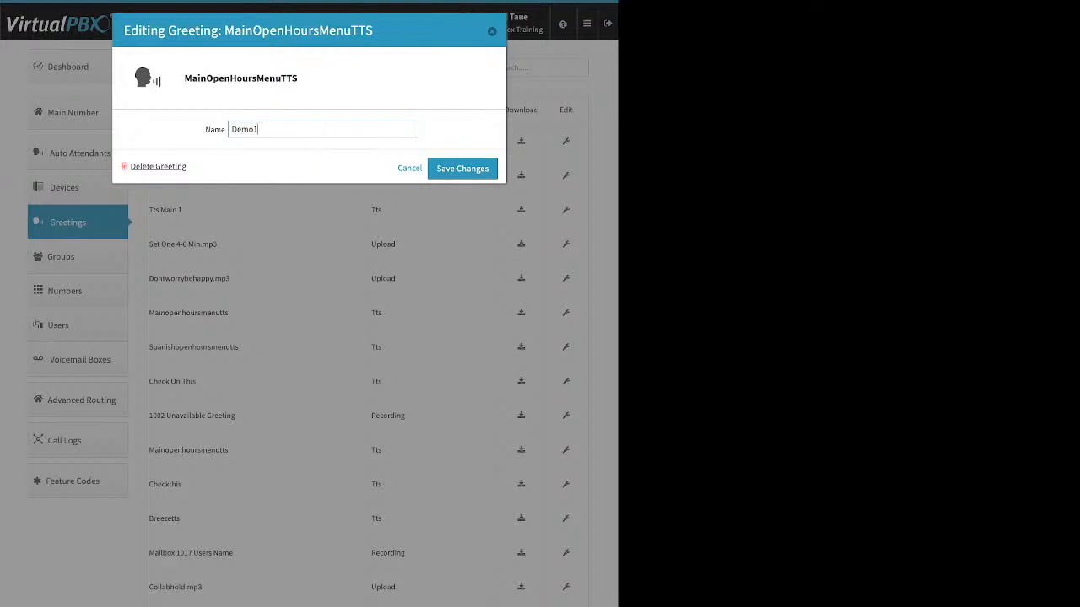
drag(186, 167, 130, 167)
click(462, 169)
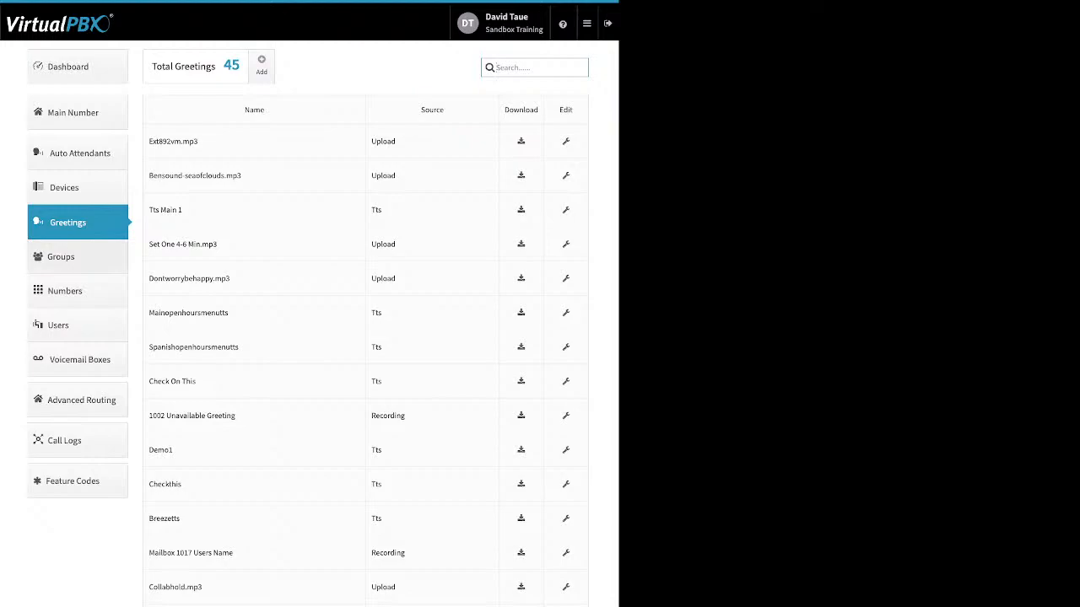
Step: Start creating a new group from Groups, view the Extensions Directory and close the directory without selecting an extension
click(77, 257)
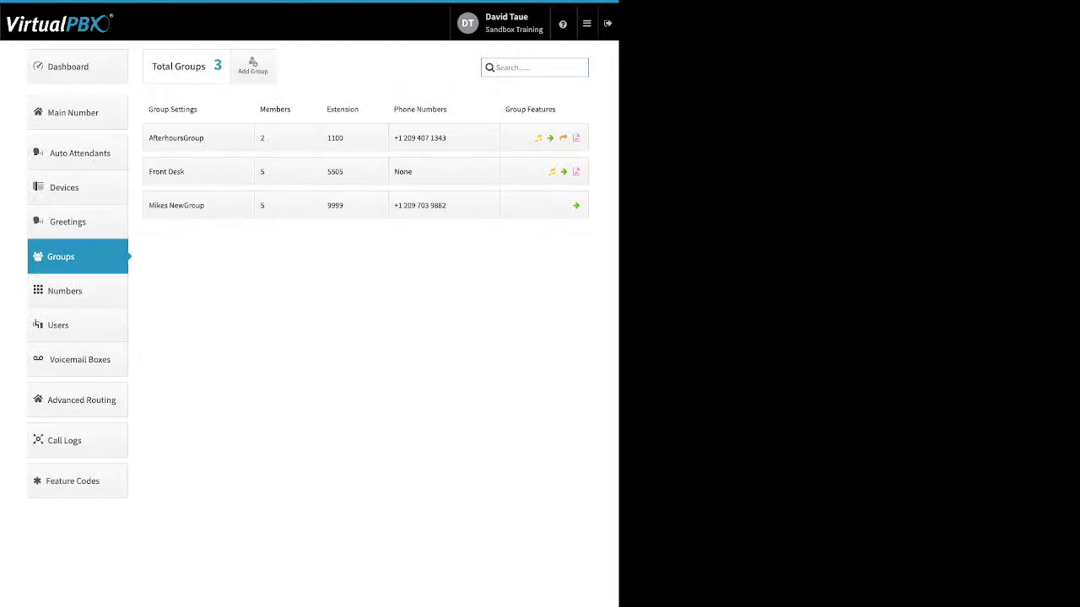
click(253, 66)
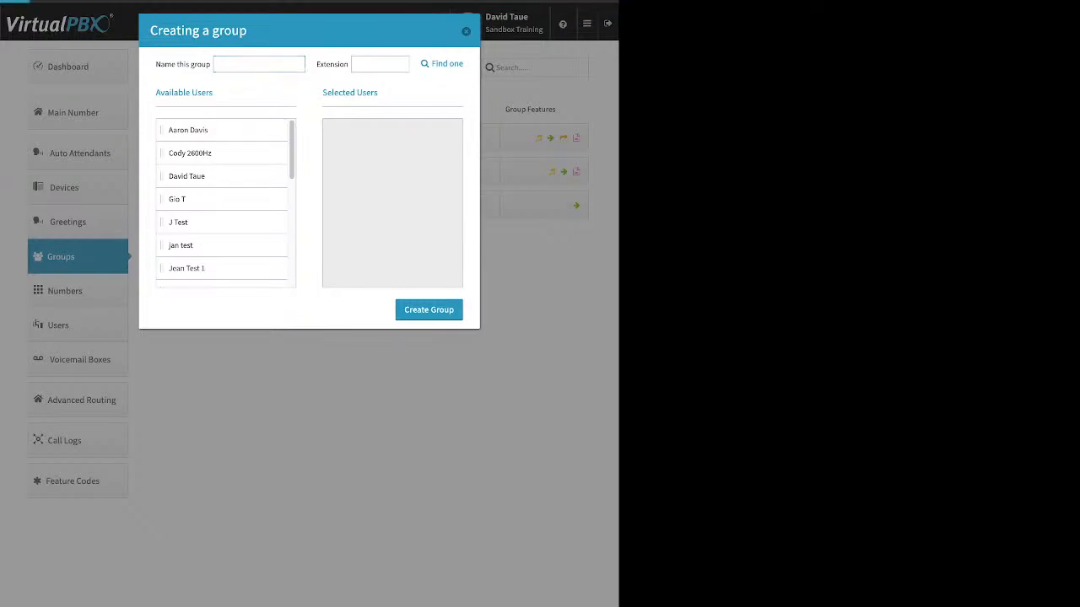
click(447, 64)
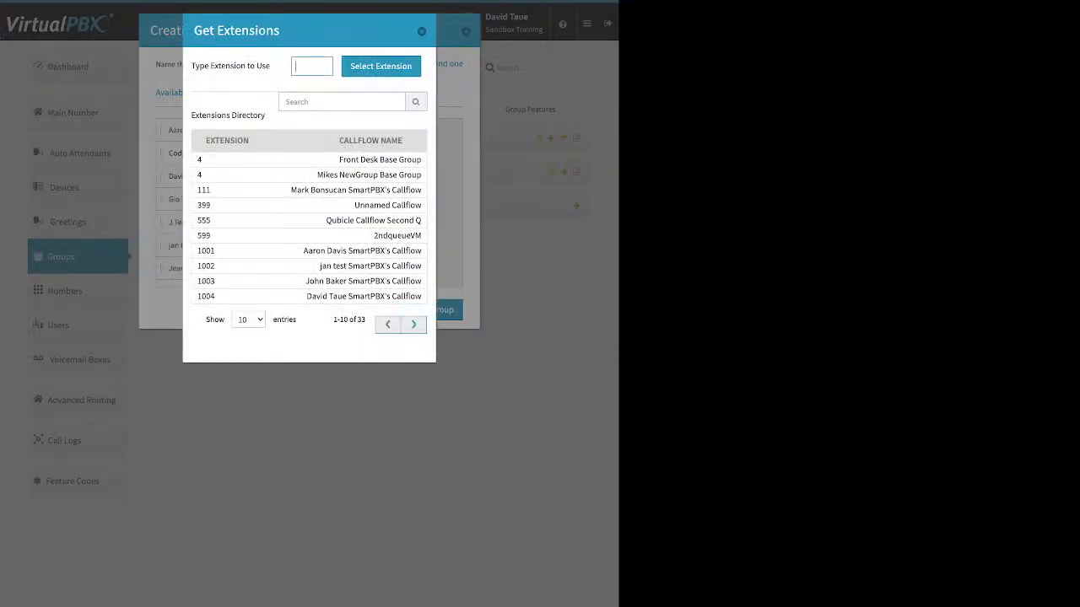
click(422, 32)
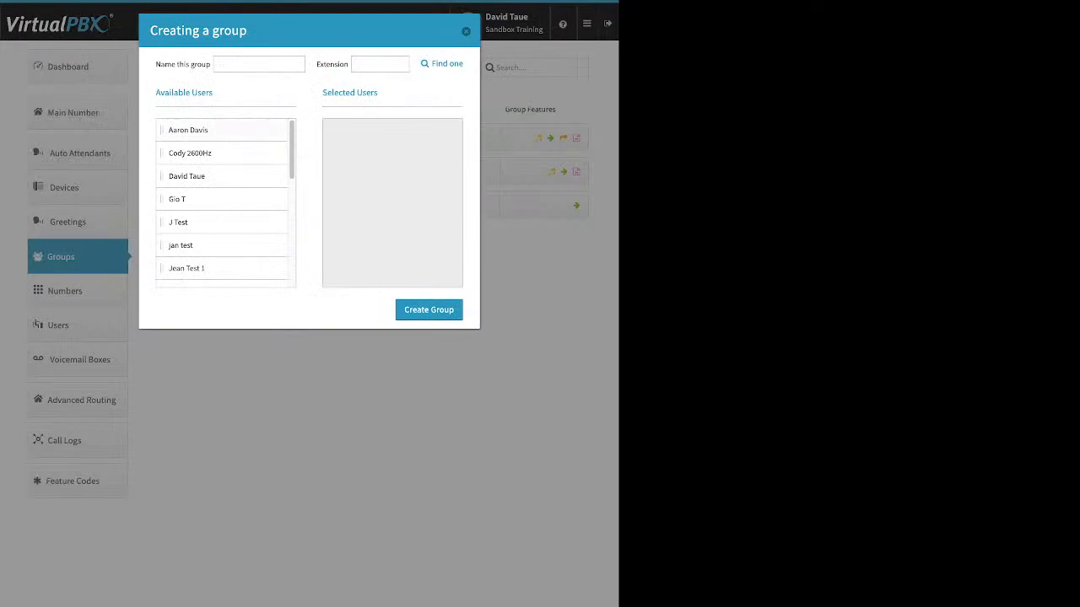
Step: Move five available users into the new group's Selected Users and close the form without creating the group
drag(187, 130, 393, 135)
drag(186, 153, 392, 130)
drag(181, 199, 392, 153)
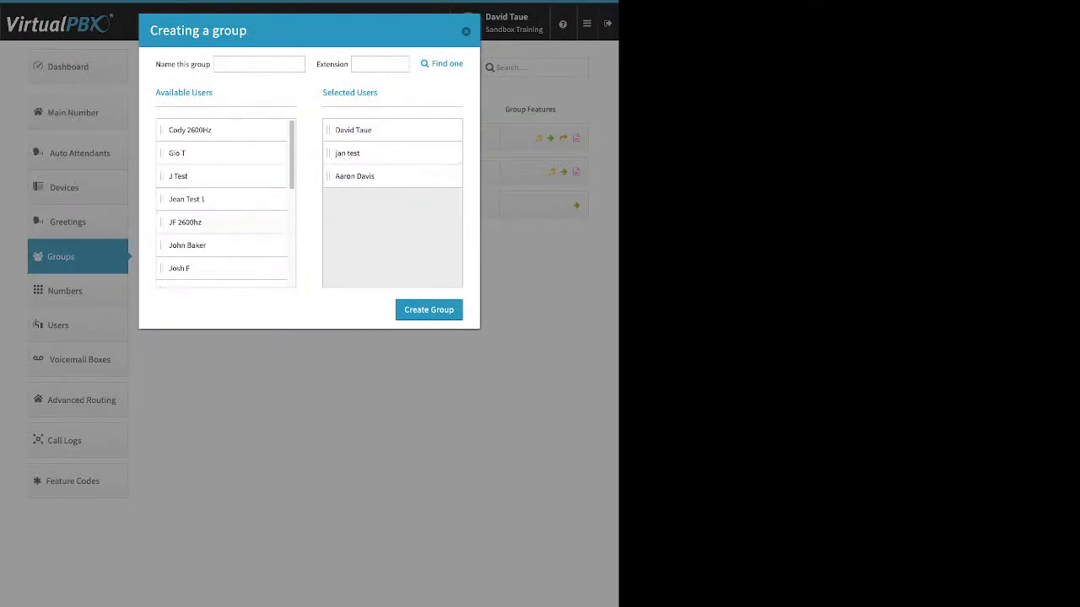
drag(185, 222, 392, 176)
drag(181, 268, 392, 199)
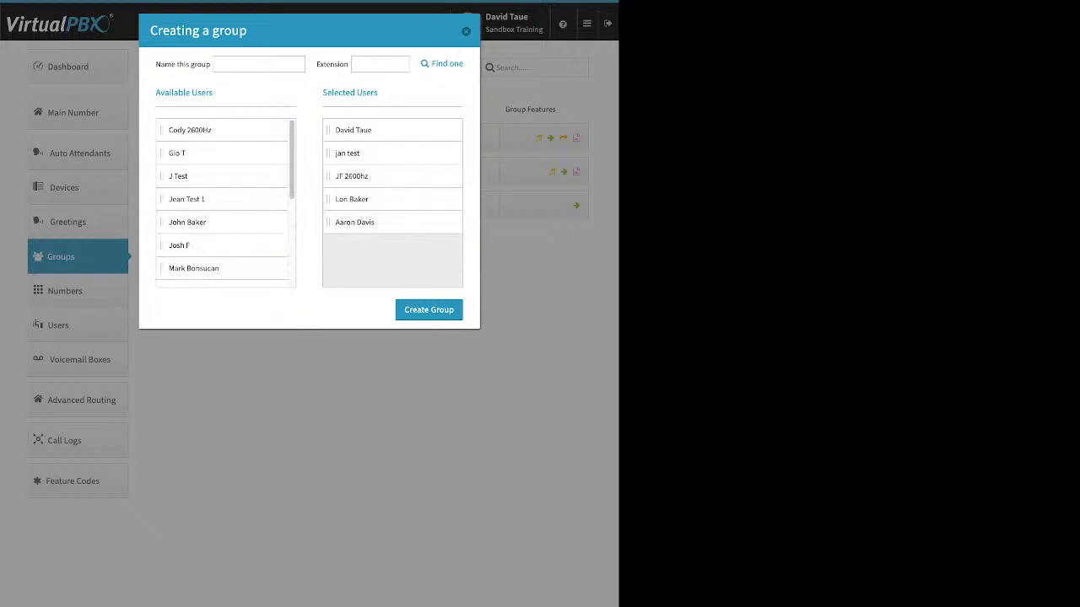
click(466, 31)
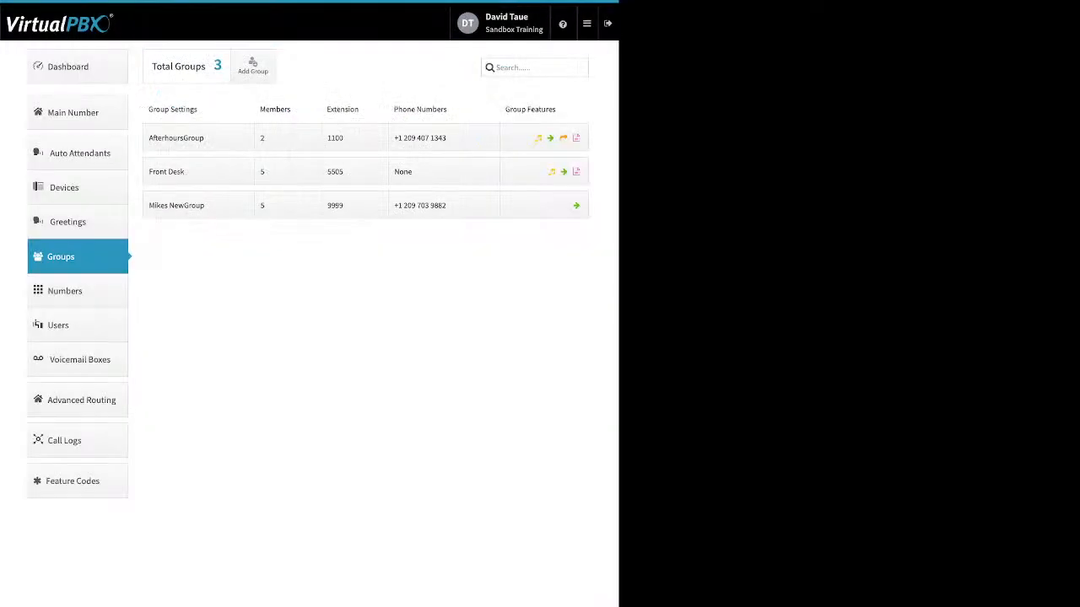
Step: Open the Front Desk group's settings and point out its Name and Group call attempts fields
click(186, 172)
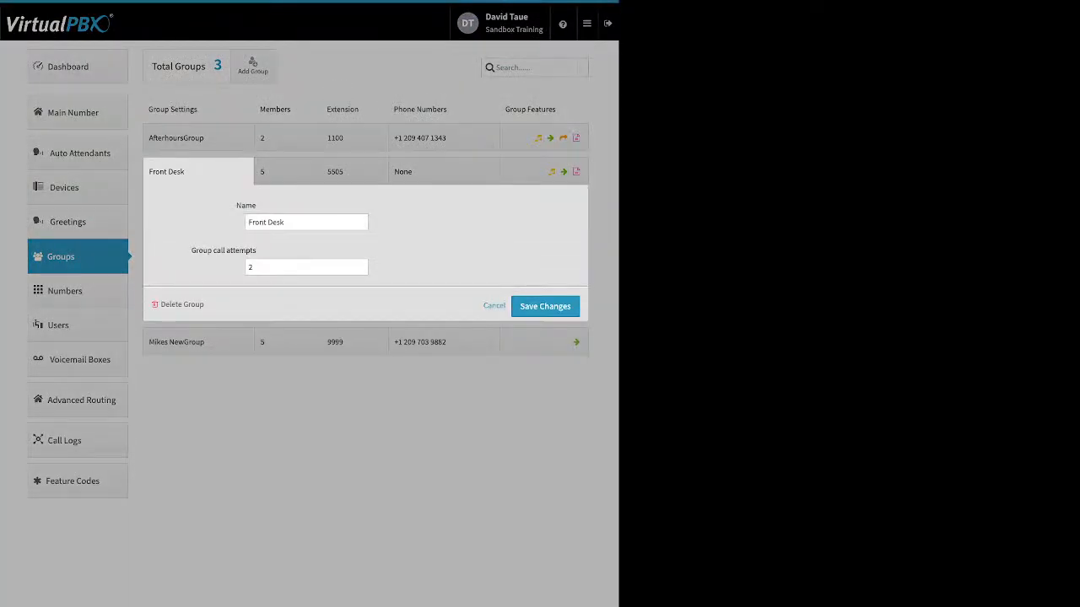
triple_click(287, 223)
click(189, 239)
drag(192, 251, 258, 251)
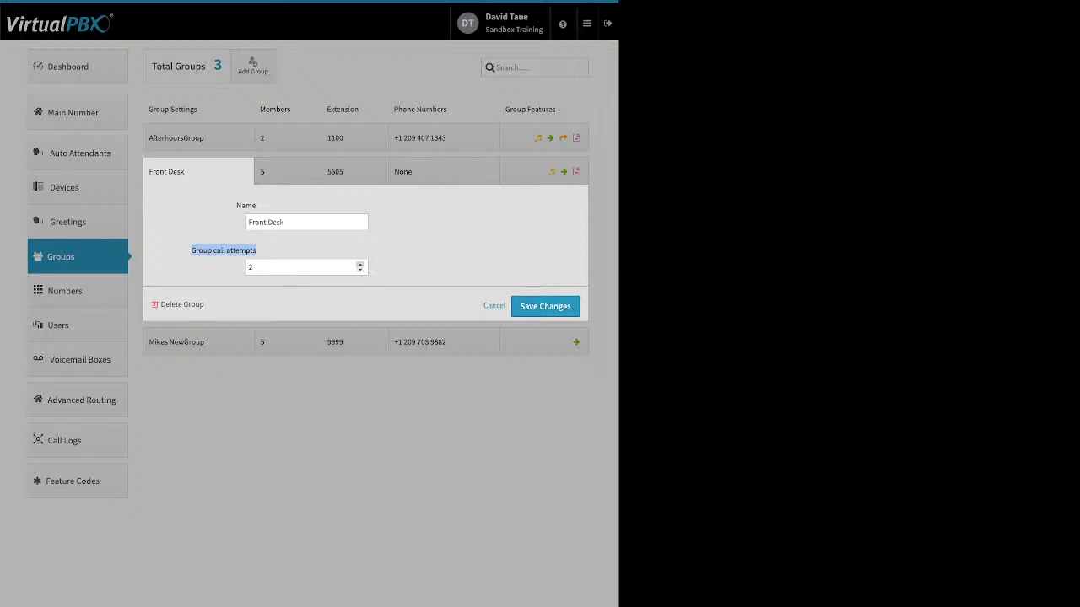
Step: Set the Front Desk group's call attempts to 1 and highlight the Delete Group option
click(360, 265)
click(360, 270)
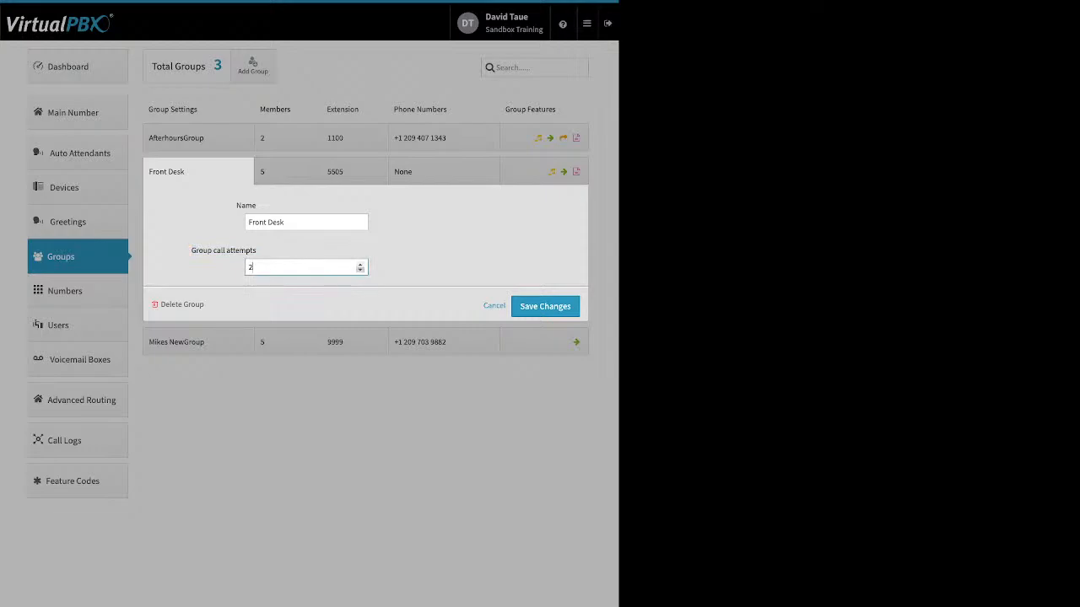
click(360, 270)
double_click(194, 304)
drag(182, 304, 165, 305)
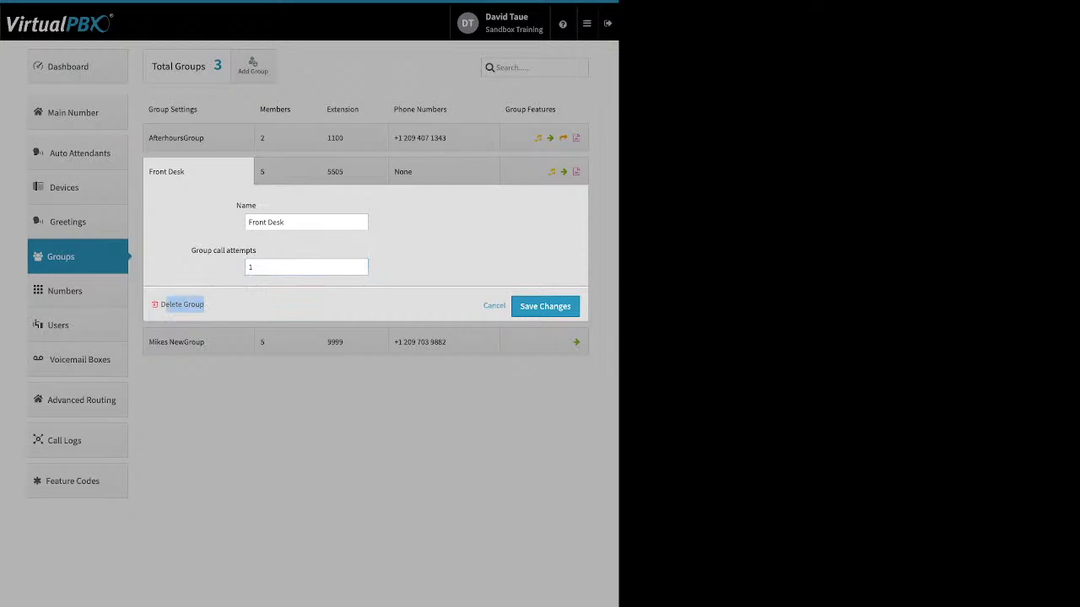
Step: Save the Front Desk group's settings and open the ring schedule of its members
click(253, 295)
click(545, 306)
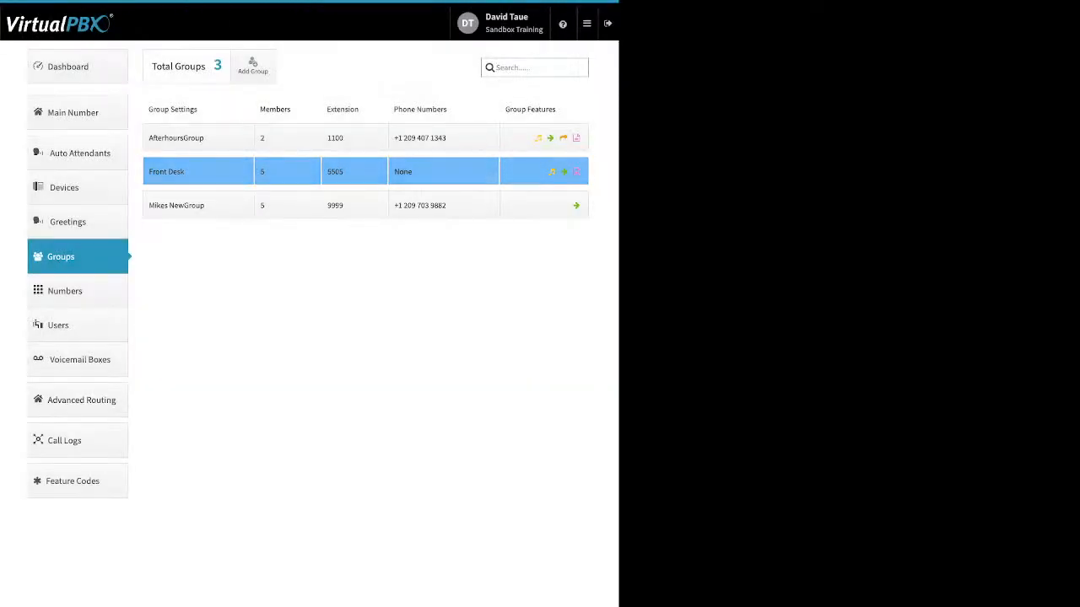
click(287, 171)
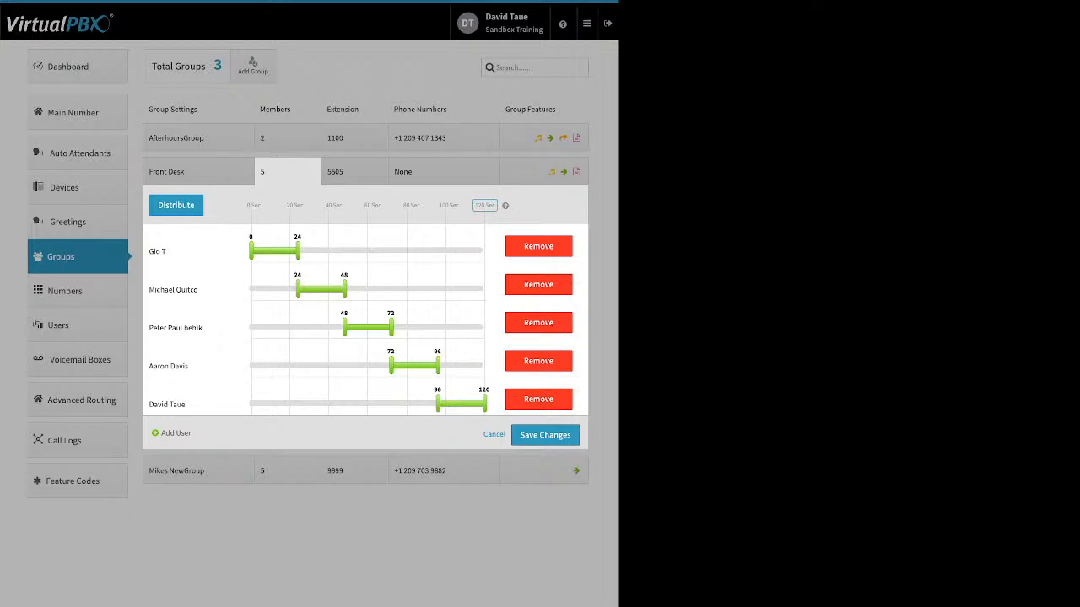
Step: Set the Front Desk ring timeline to a maximum of 240 seconds and distribute the members' ring times evenly
drag(250, 206, 487, 206)
click(485, 206)
text(240)
key(Return)
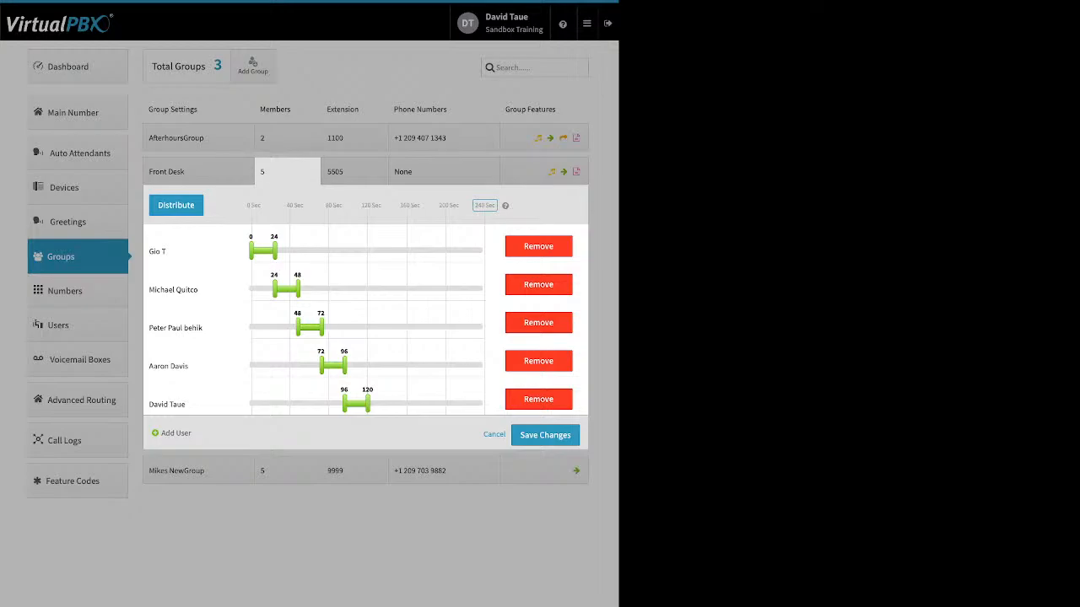
click(176, 205)
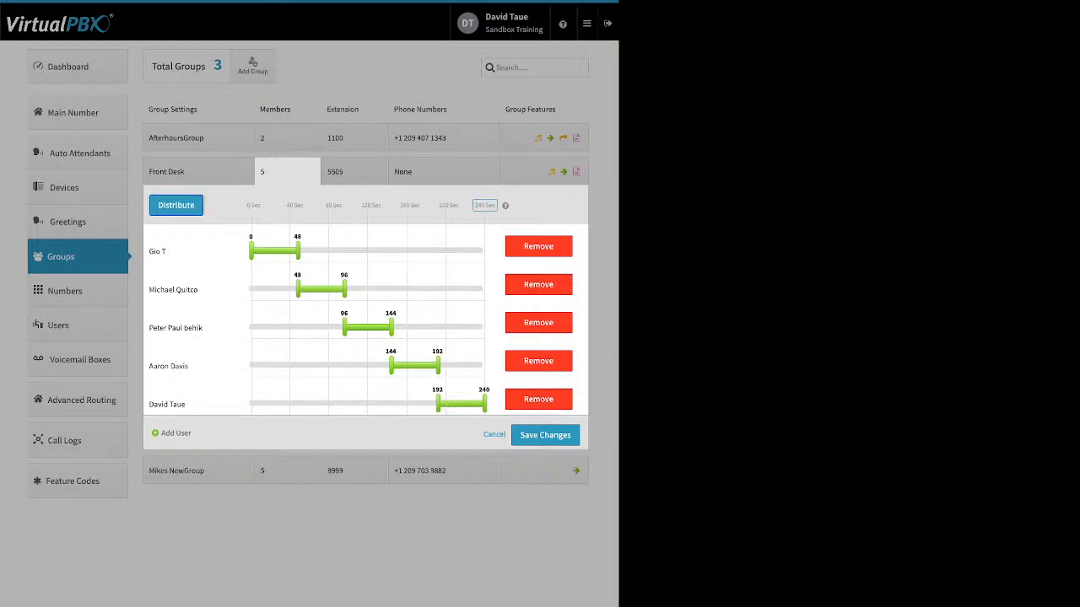
Step: Stretch all five members' ring times to 0–240 seconds, then end the second member's at 153 and start the fourth member's at 62
drag(298, 250, 485, 250)
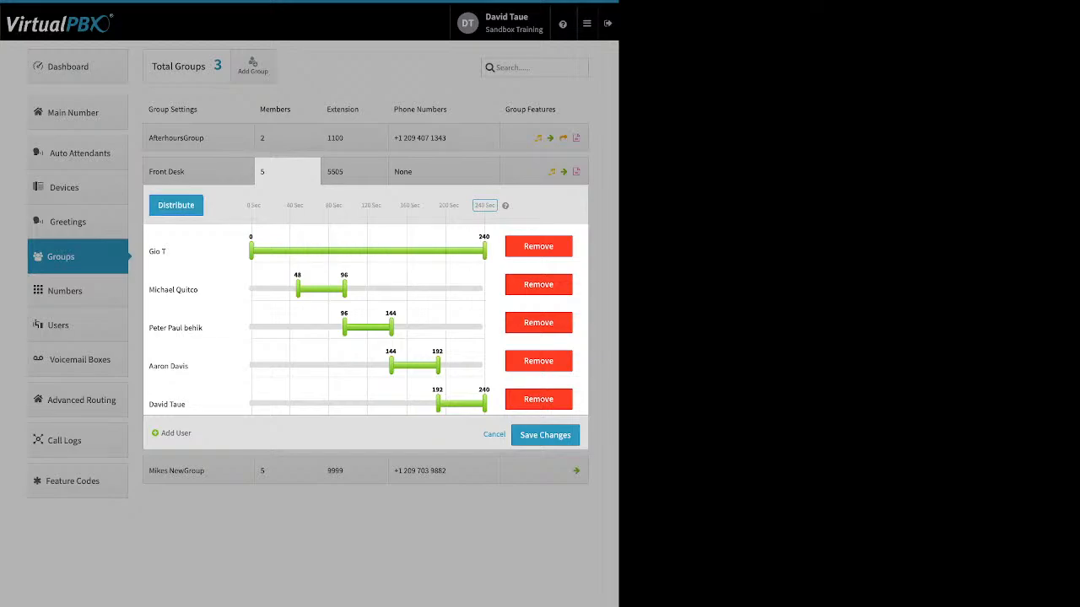
drag(298, 290, 250, 289)
drag(344, 289, 485, 289)
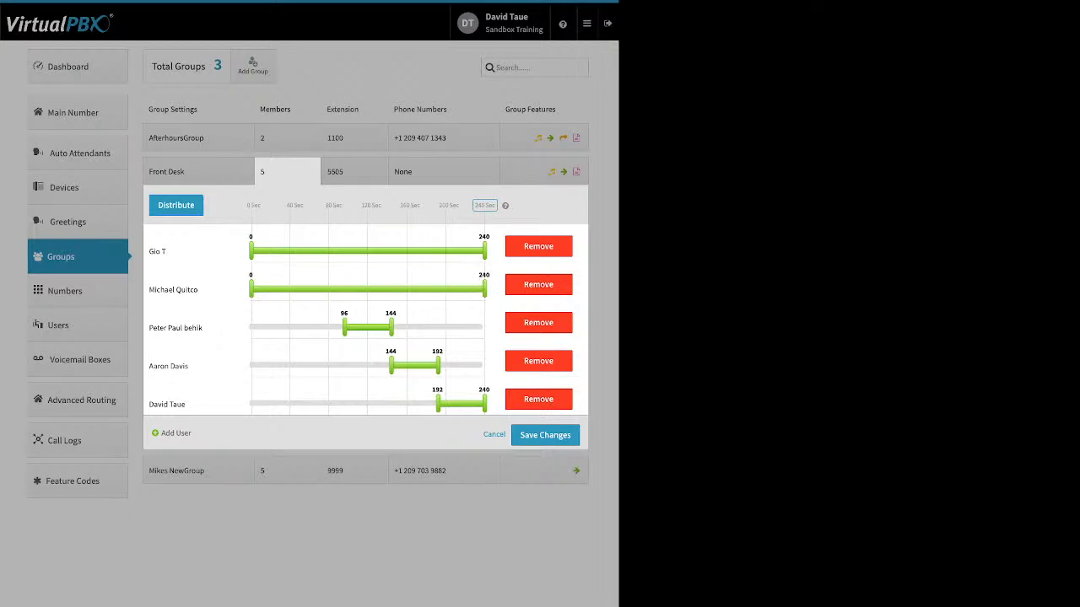
drag(344, 327, 250, 327)
drag(390, 327, 485, 327)
drag(391, 365, 250, 365)
drag(438, 365, 485, 365)
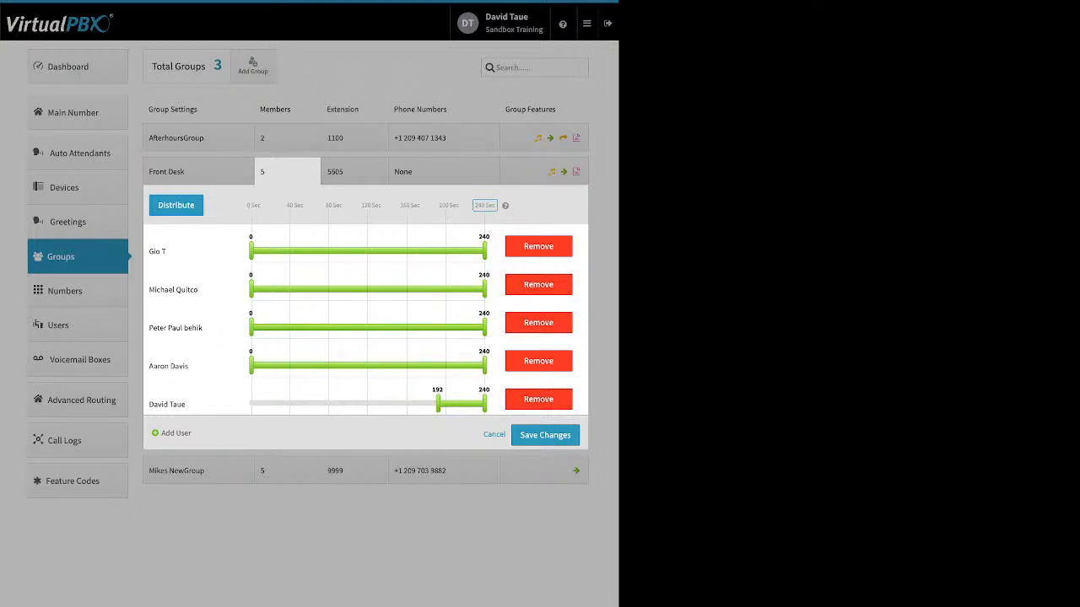
drag(438, 404, 251, 404)
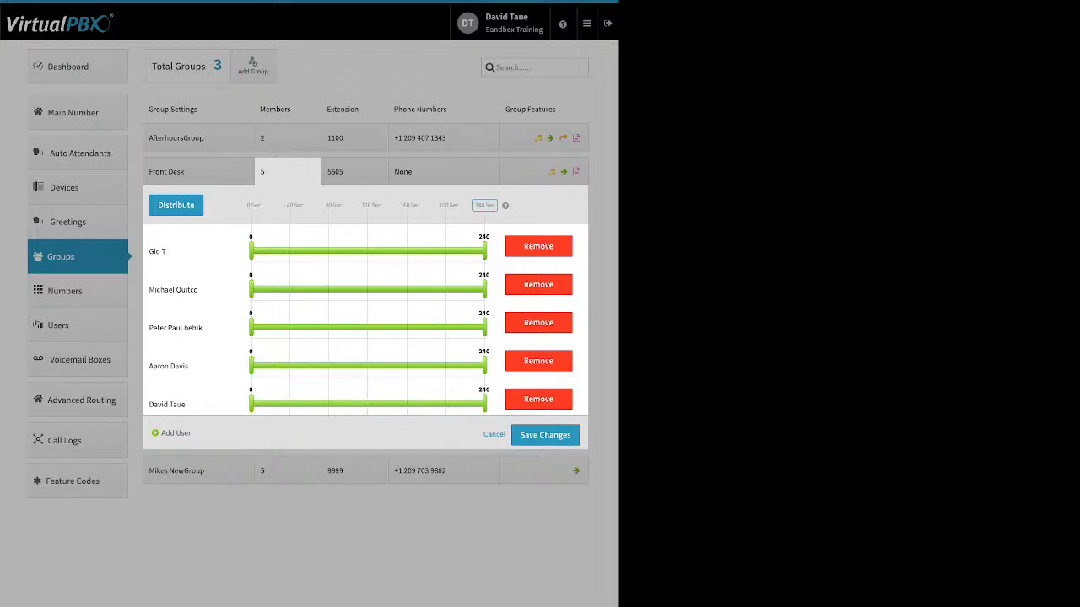
drag(485, 289, 400, 289)
drag(168, 366, 311, 365)
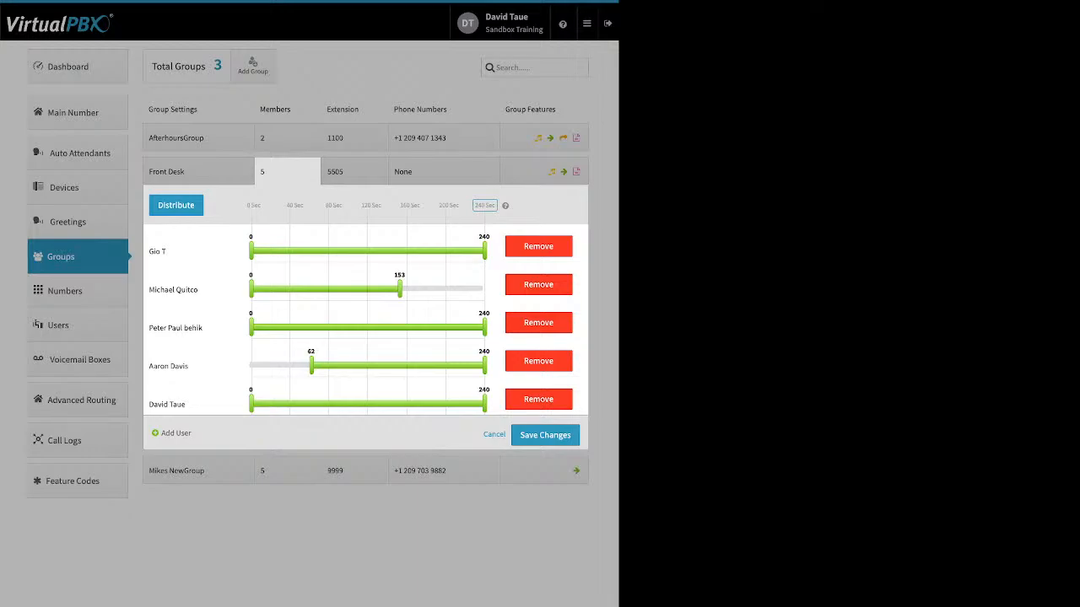
Step: Move the first member to the end of the list and the fourth member to the top, and distribute the ring times evenly
drag(169, 252, 241, 403)
drag(169, 327, 168, 252)
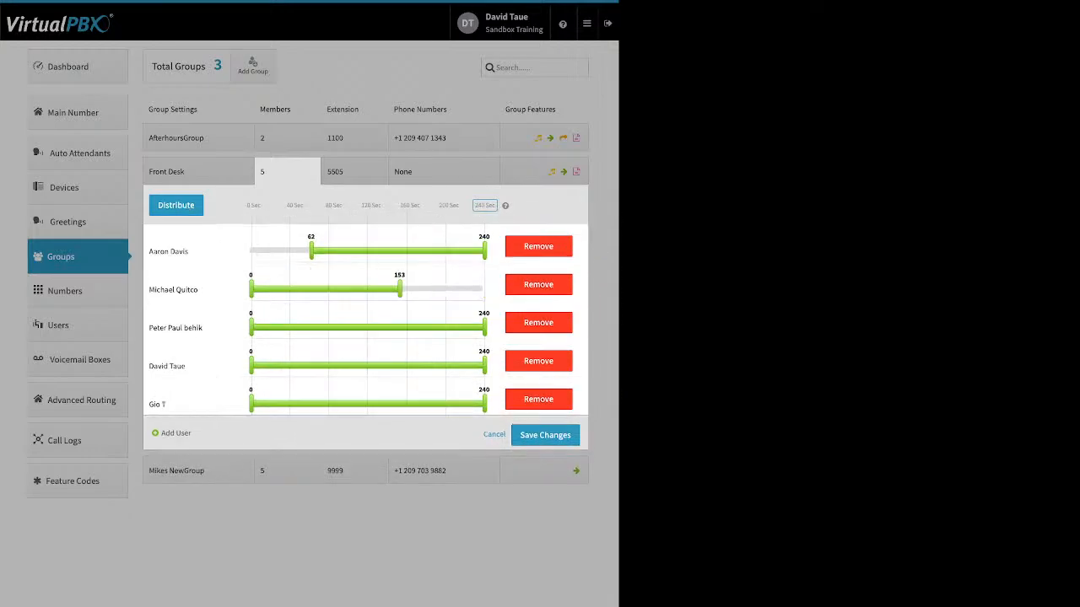
click(177, 205)
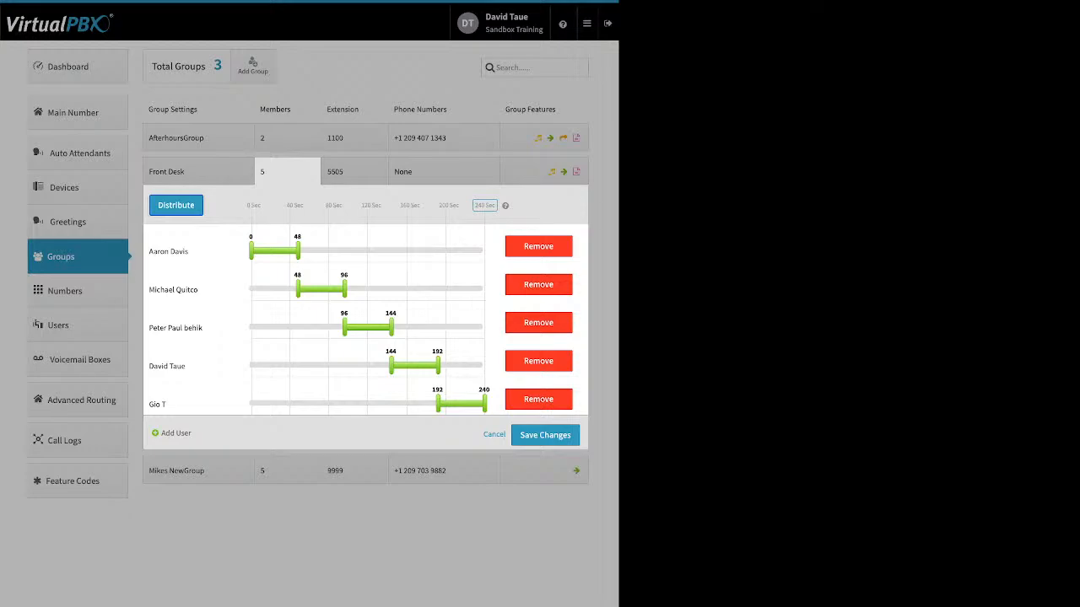
Step: Swap the first and last members in the ring order and redistribute their ring times evenly
drag(169, 252, 197, 404)
drag(160, 366, 202, 246)
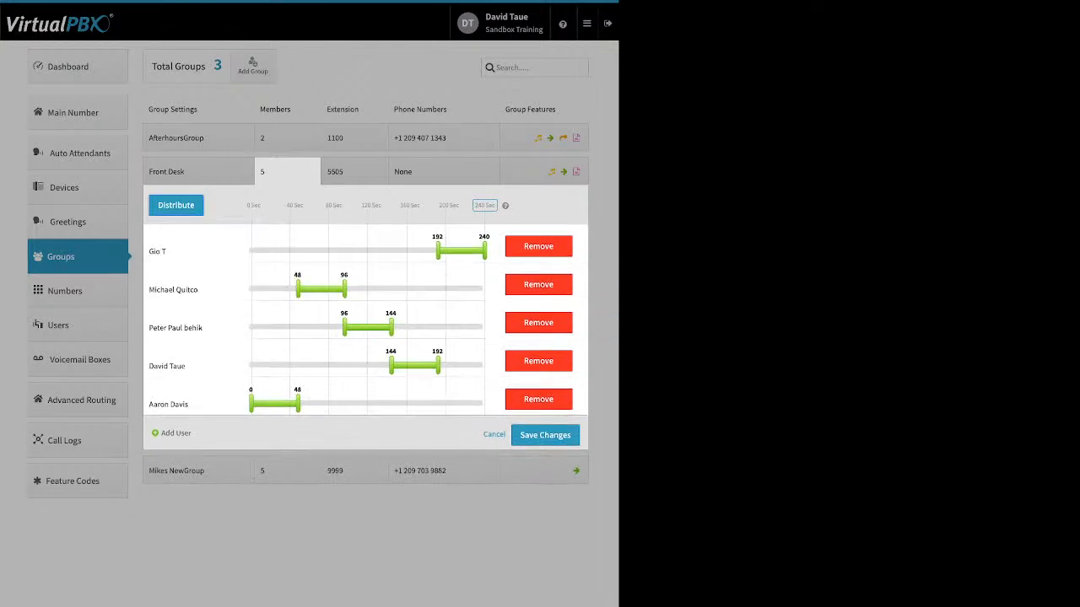
click(175, 205)
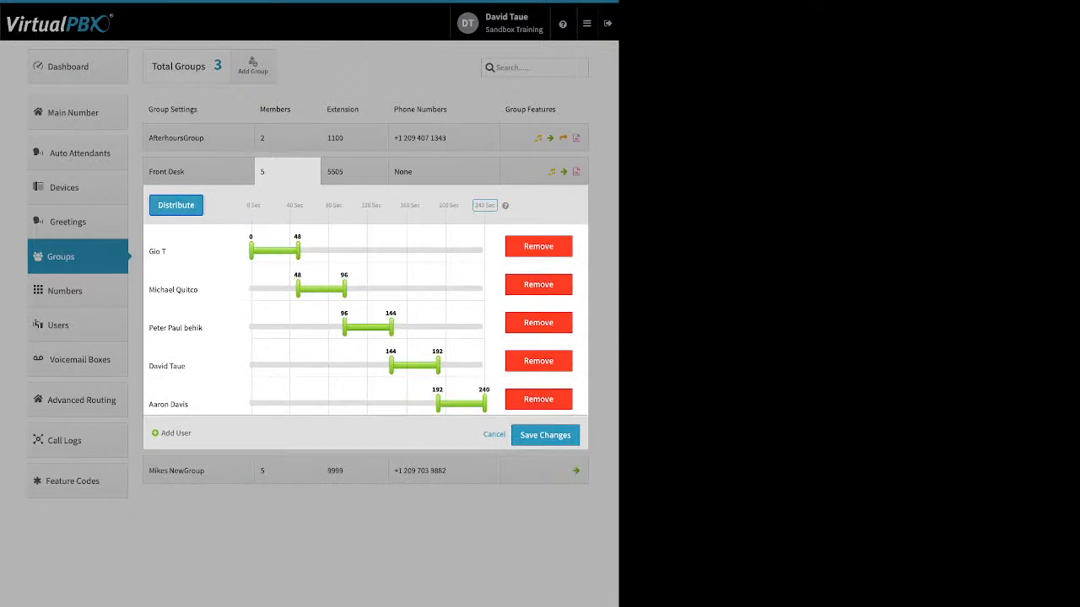
Step: Move the second member and then the first member to fourth place, and start the resulting third member's ring time earlier
drag(173, 289, 177, 366)
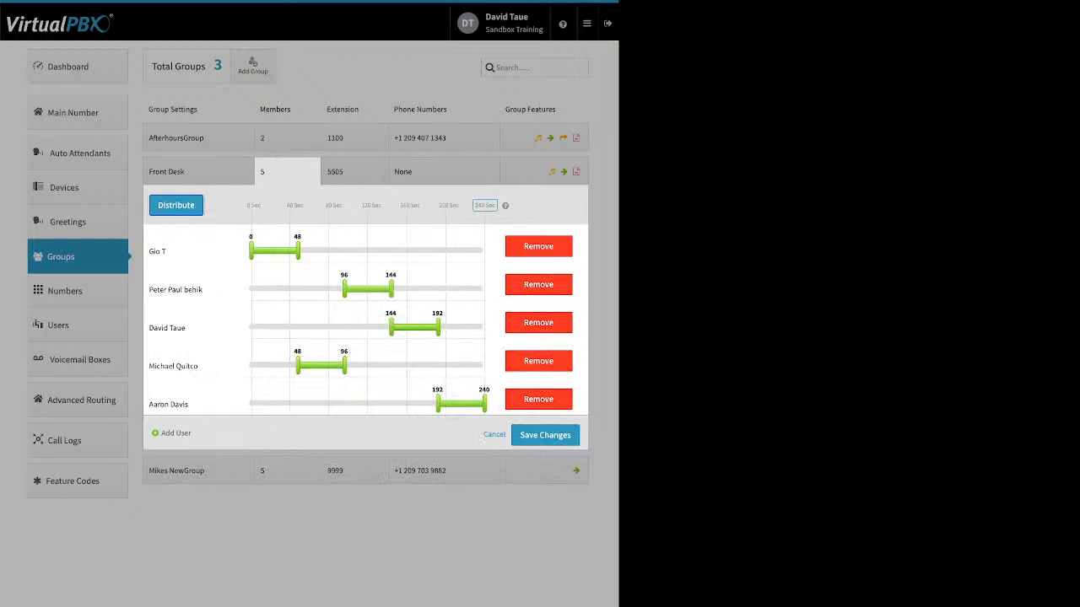
drag(157, 251, 253, 368)
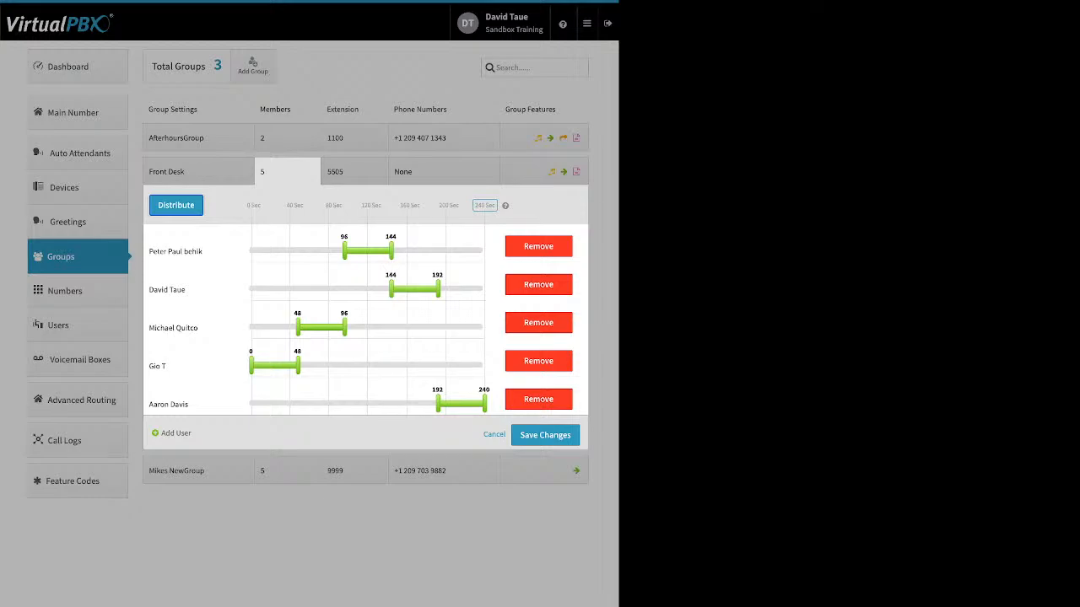
drag(298, 327, 252, 327)
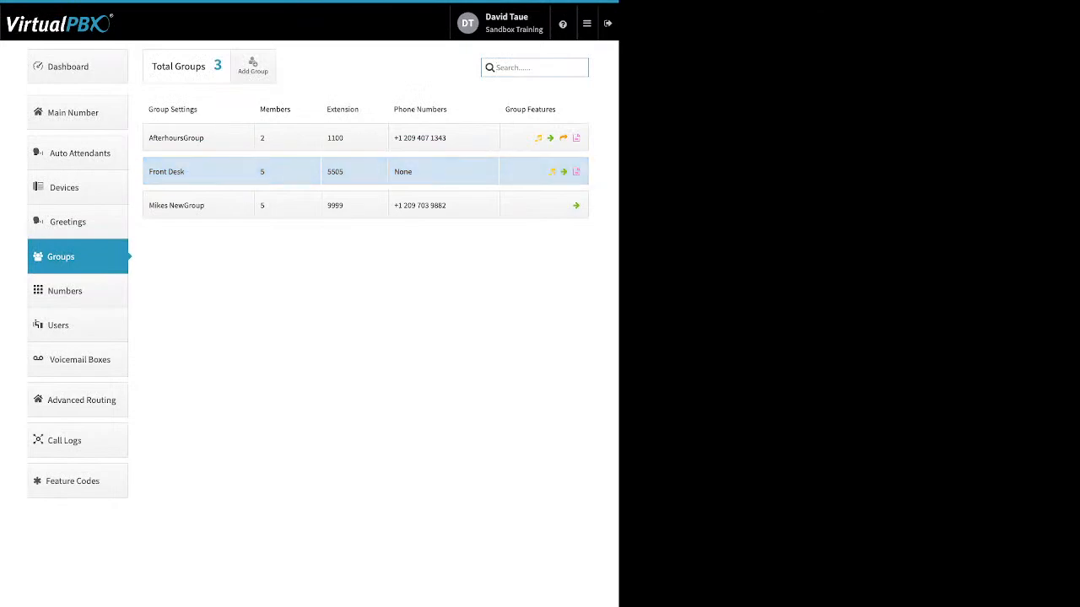
Step: View the Front Desk group's extension and the phone numbers assigned to AfterhoursGroup, closing them without changes
click(354, 172)
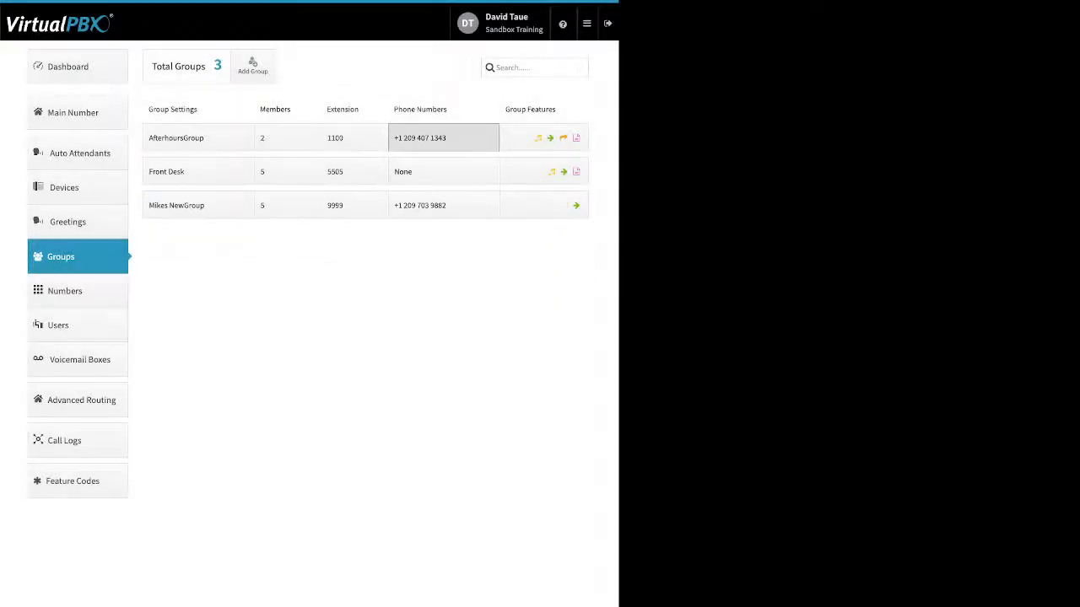
click(443, 137)
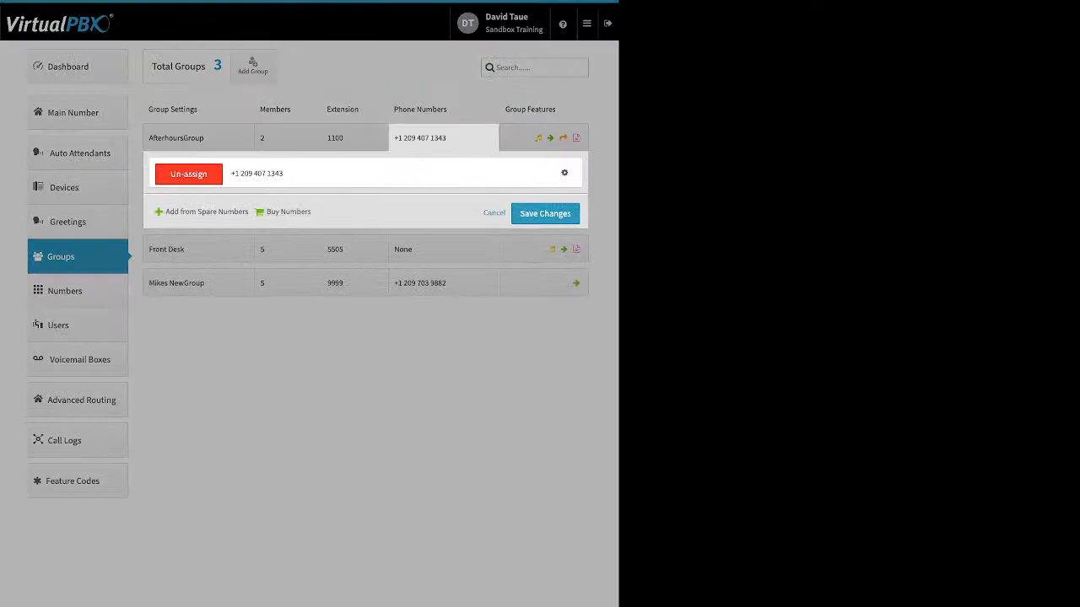
click(443, 138)
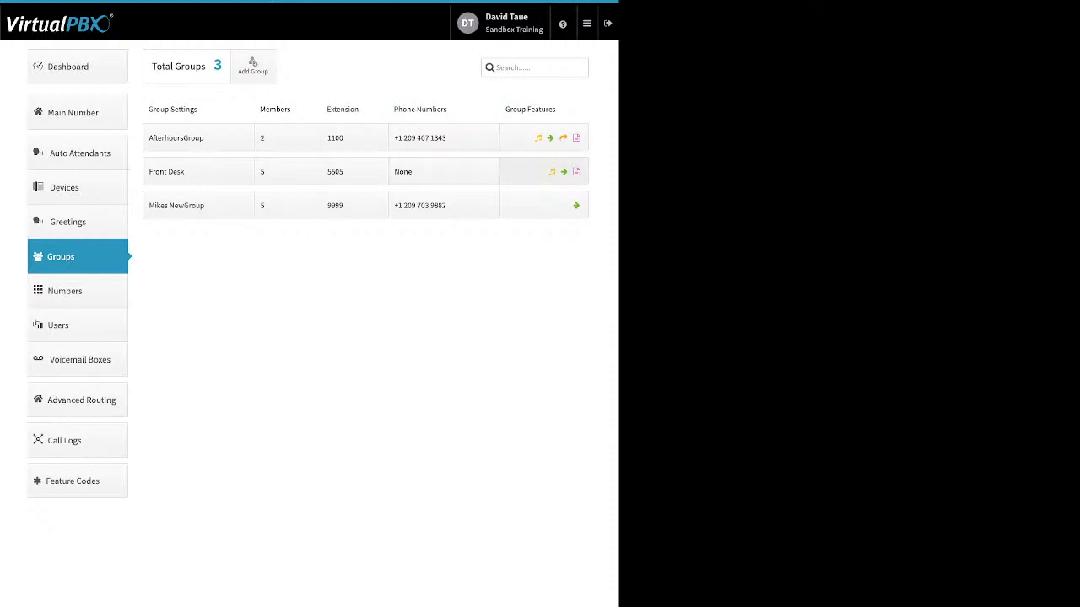
Step: Examine the Front Desk group's Ringback feature, toggling it off and on and showing the media upload field, and cancel without saving
click(552, 171)
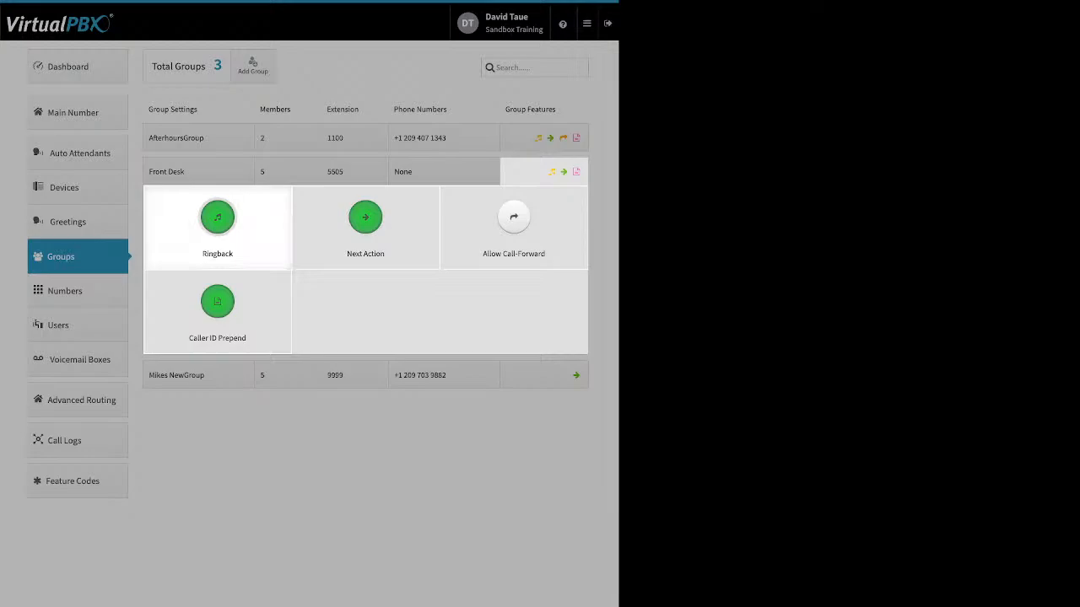
click(217, 221)
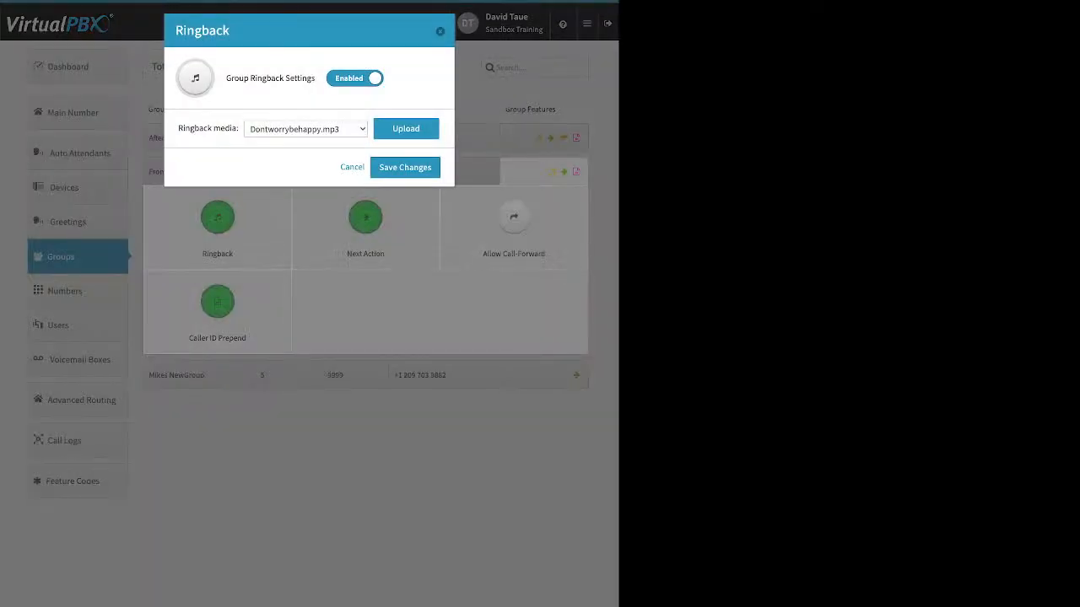
click(356, 78)
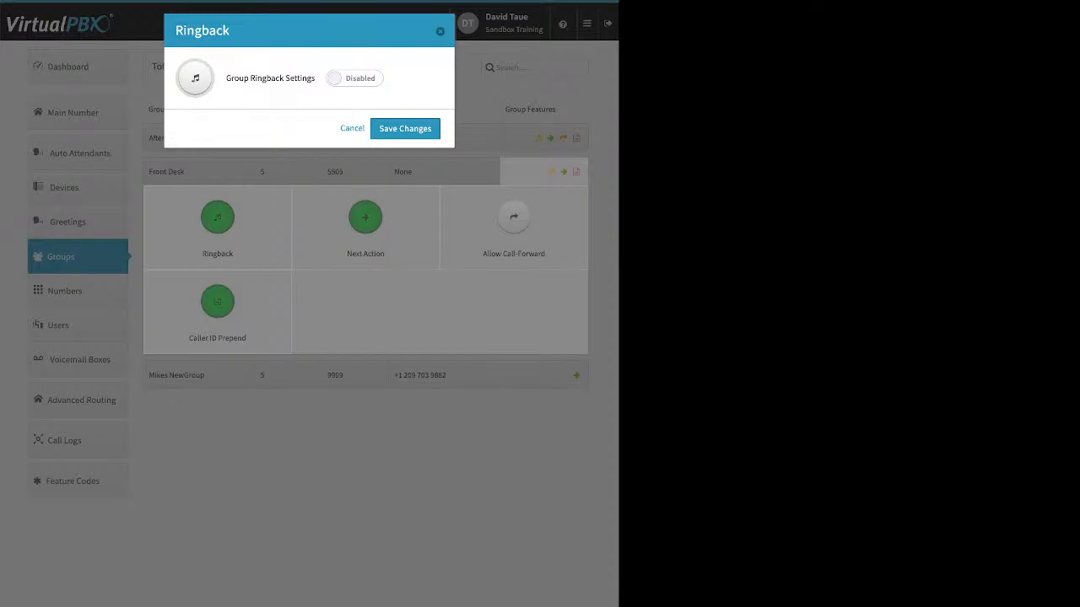
click(354, 78)
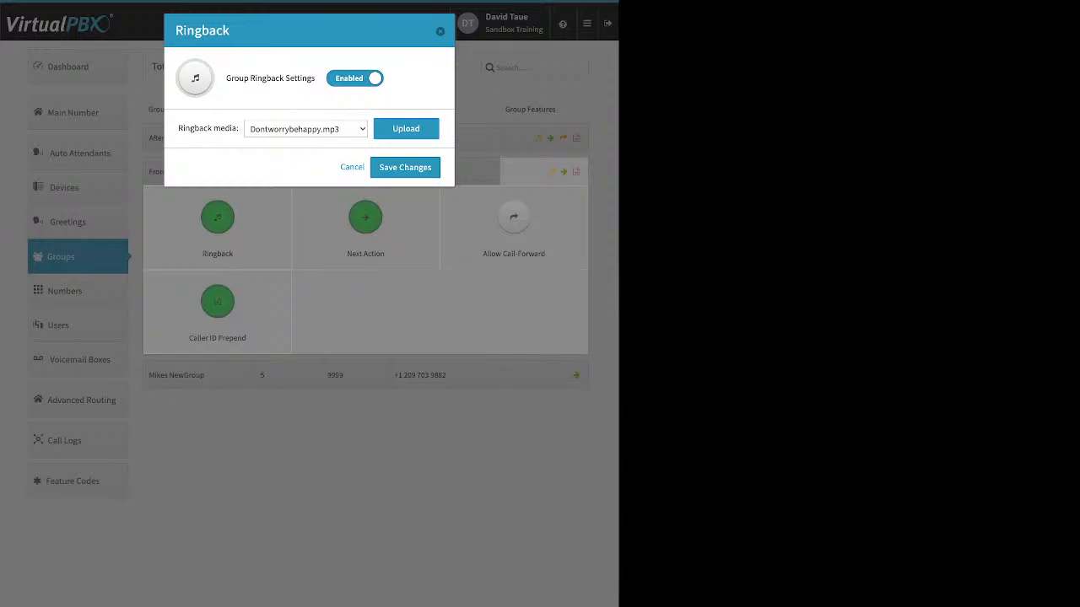
click(405, 130)
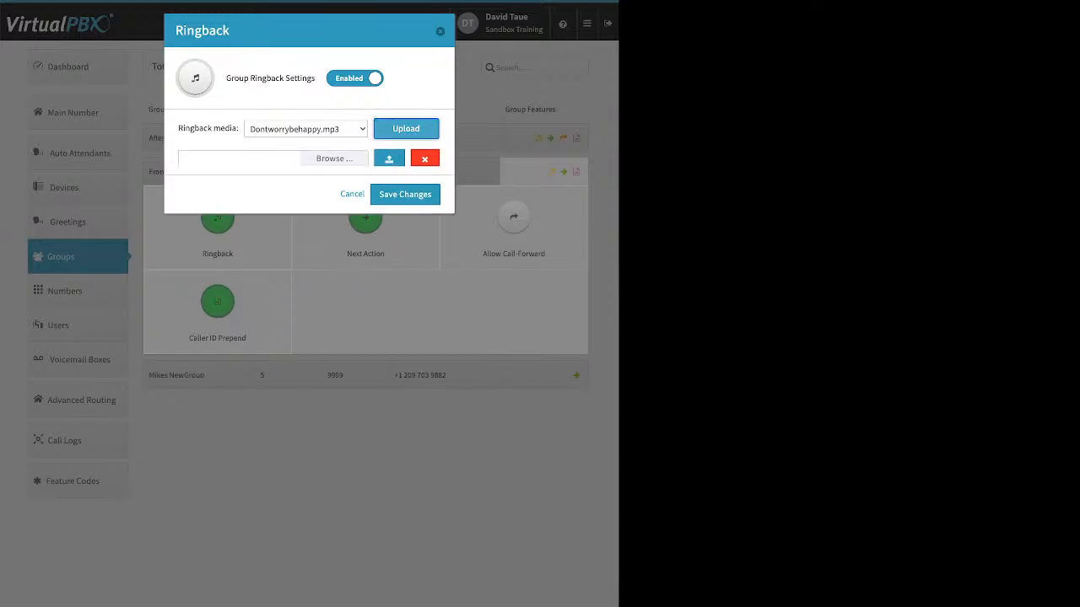
click(424, 161)
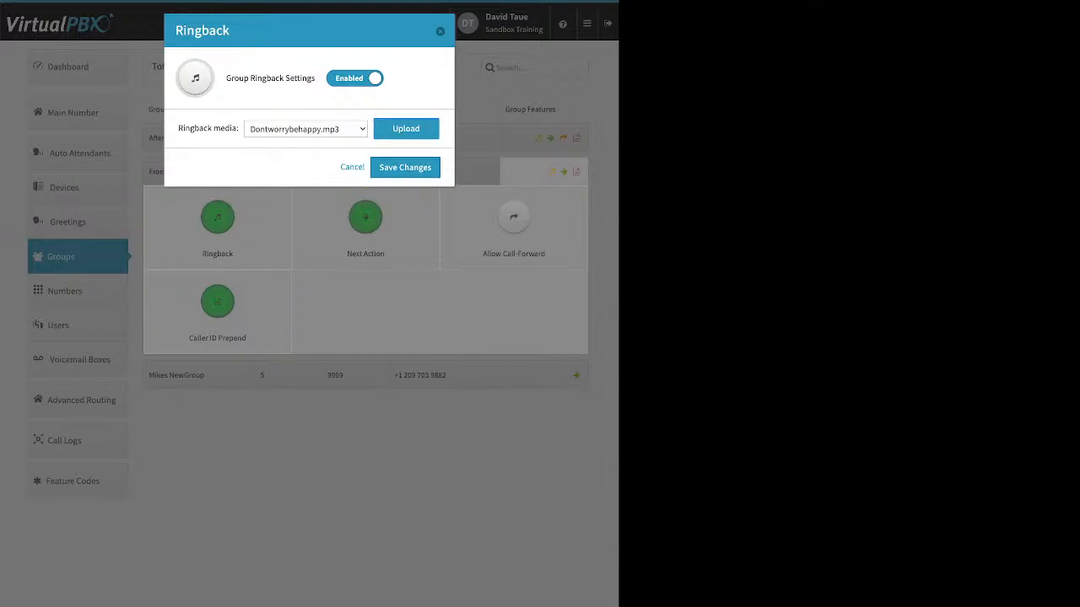
click(351, 167)
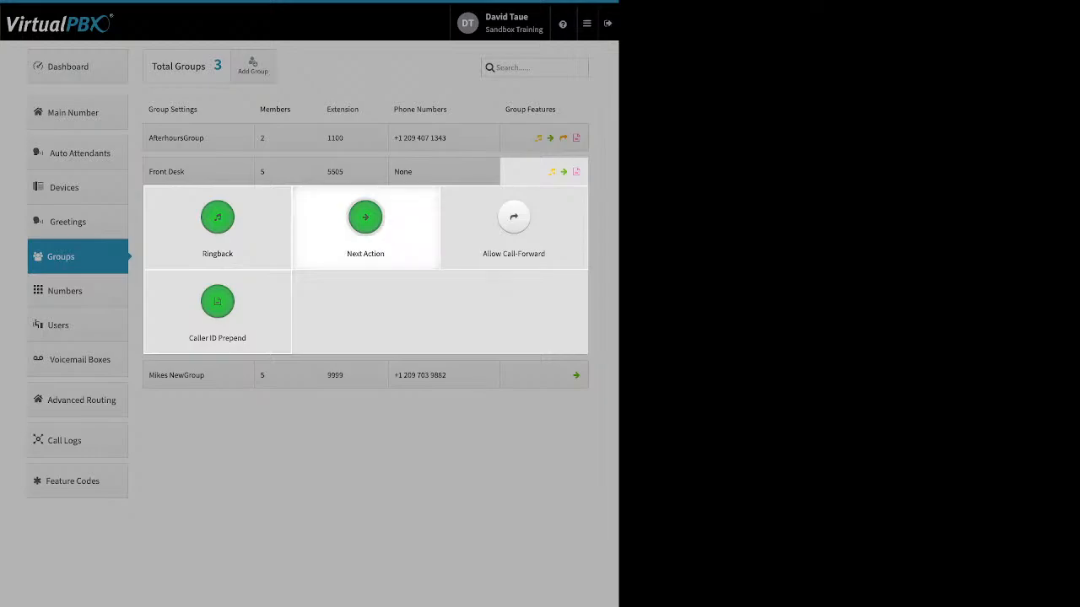
Step: Set the Front Desk group's Next Action to forward unanswered calls to the voicemail box listed directly above the currently selected one, and save
click(366, 221)
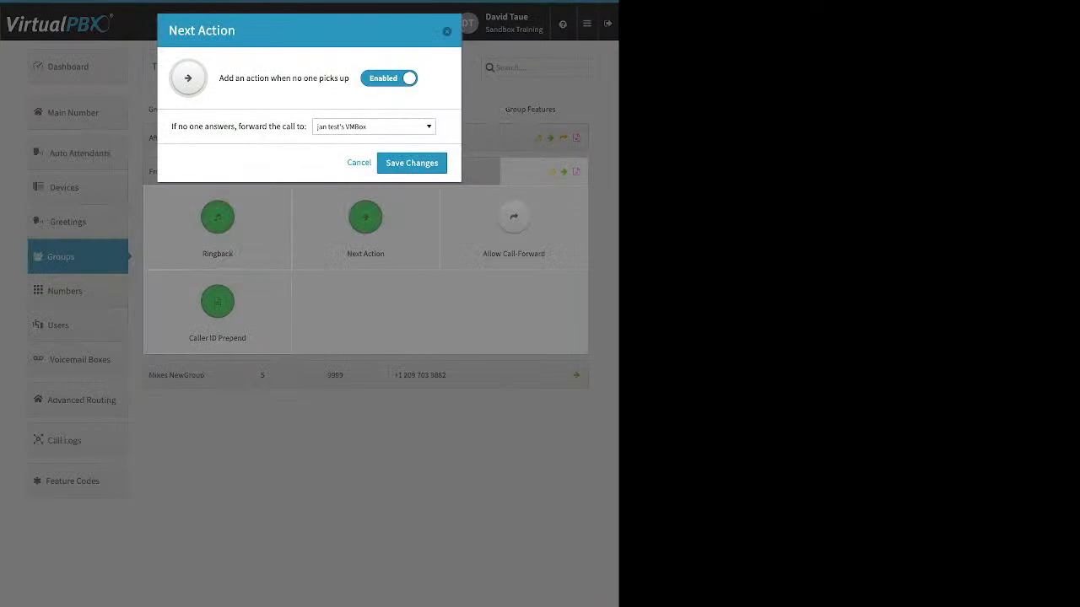
triple_click(239, 126)
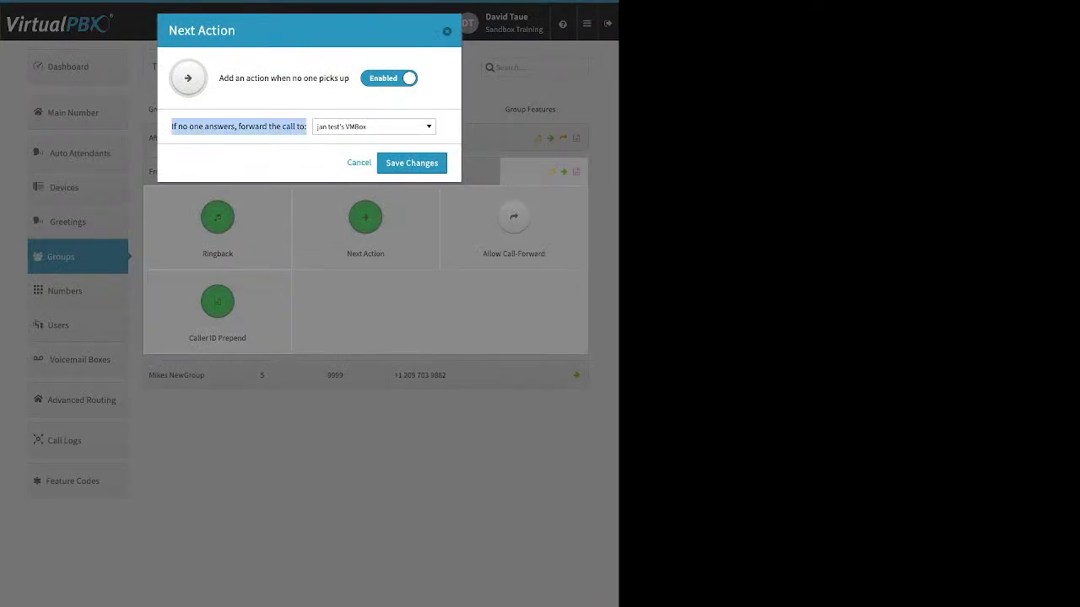
click(373, 127)
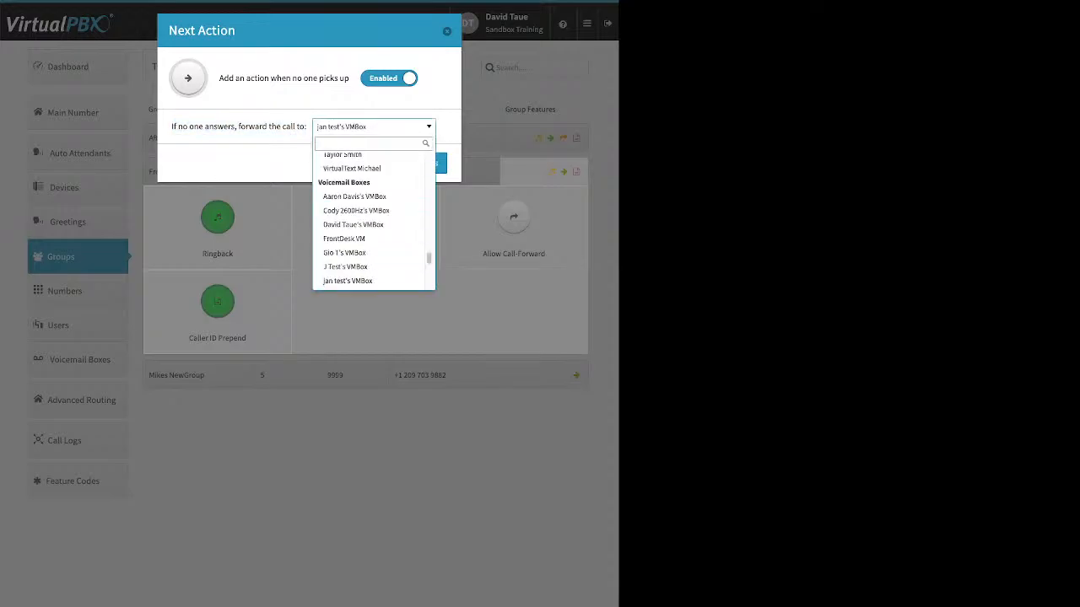
scroll(369, 241, up, 10)
scroll(370, 241, up, 5)
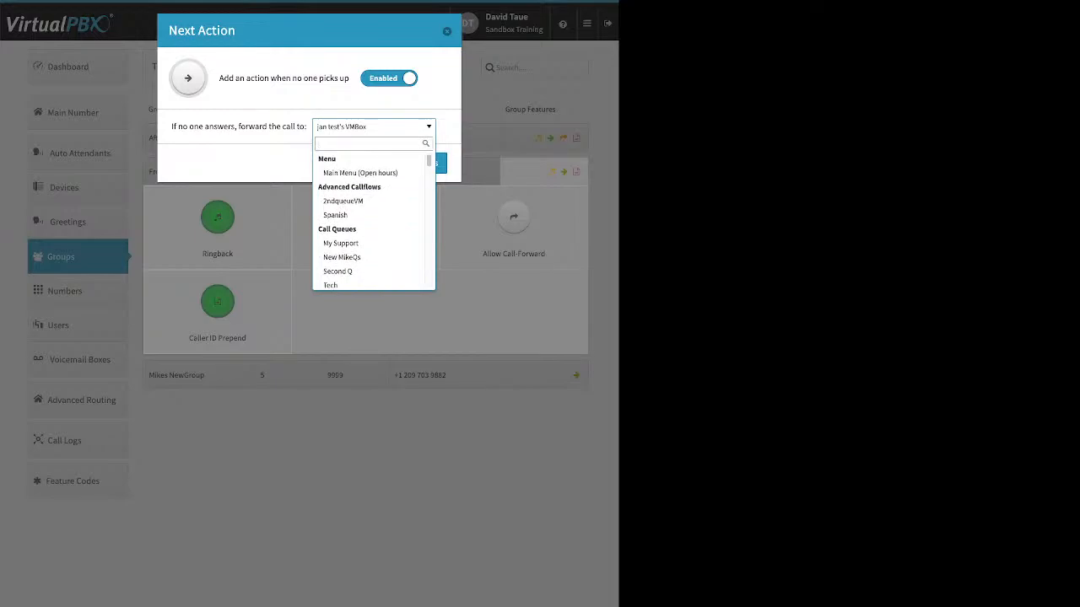
scroll(370, 216, down, 2)
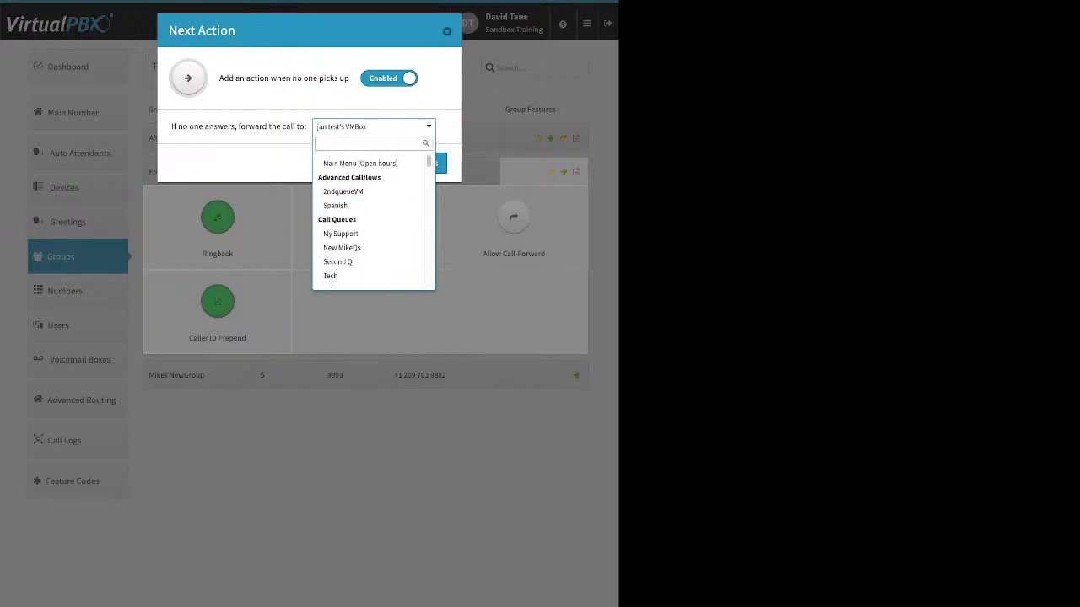
scroll(370, 215, down, 6)
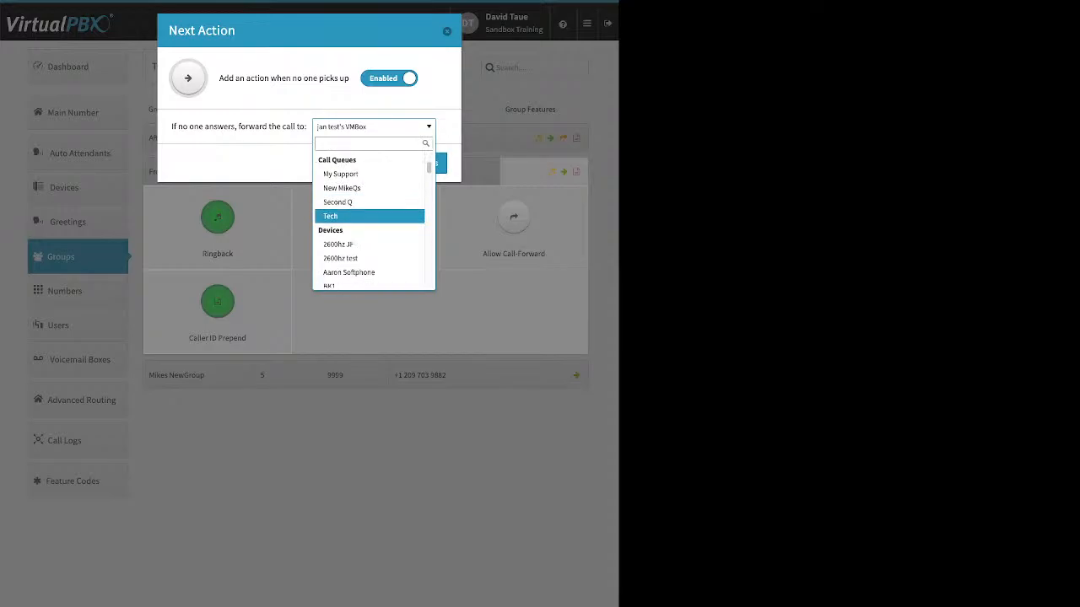
scroll(369, 215, down, 6)
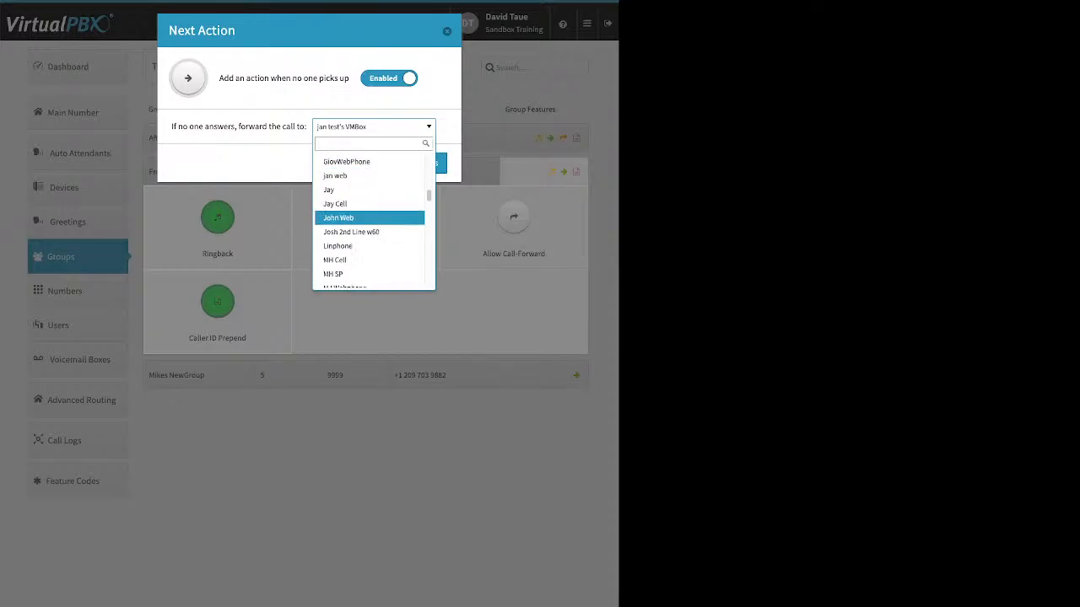
scroll(369, 218, down, 1)
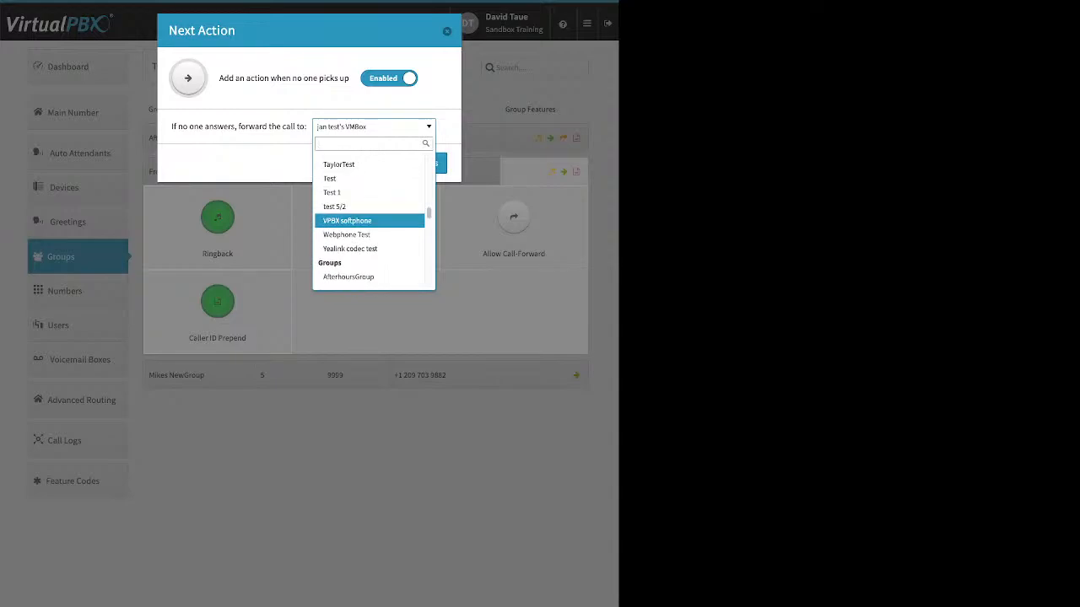
scroll(369, 215, down, 2)
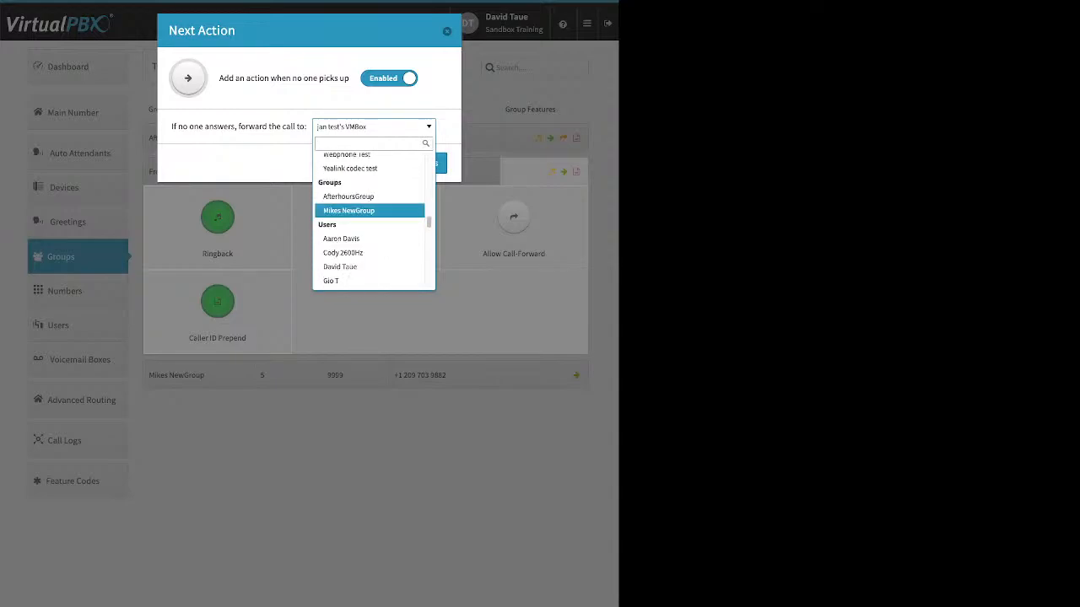
scroll(370, 215, down, 8)
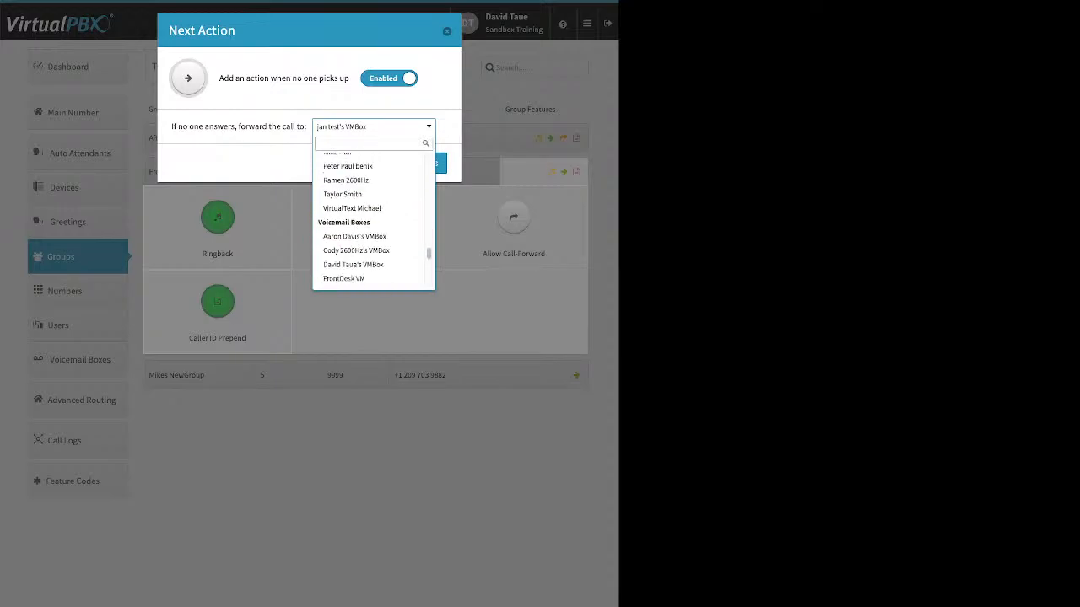
scroll(370, 215, down, 3)
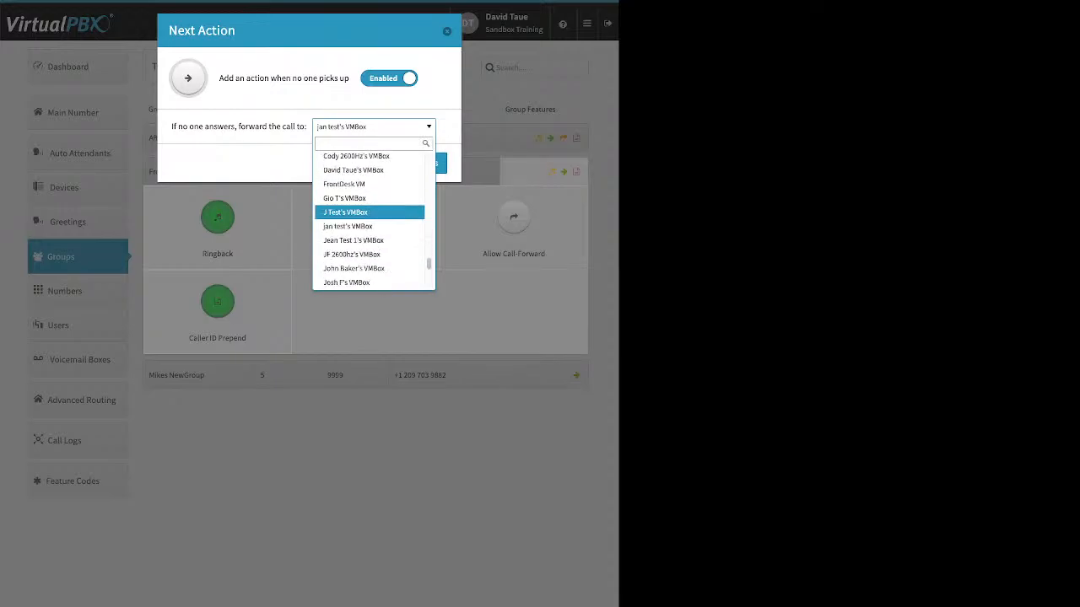
click(369, 212)
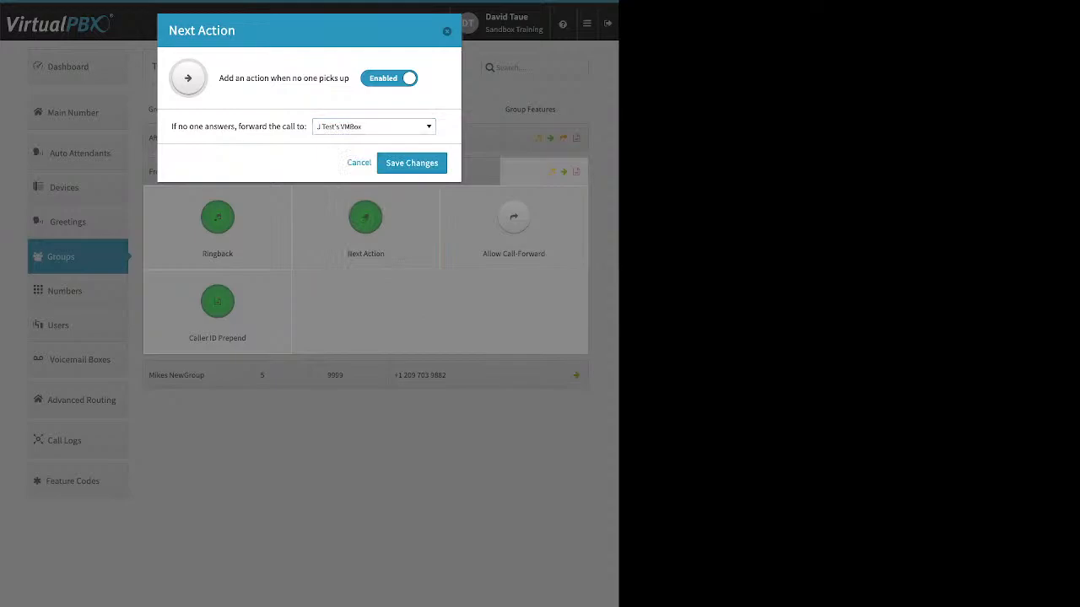
click(412, 163)
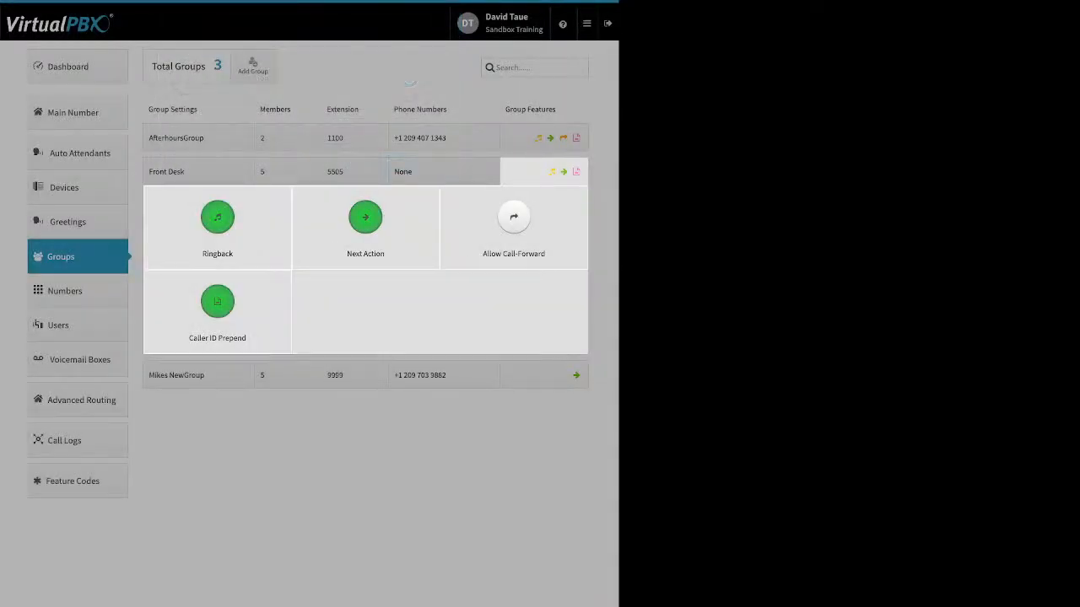
Step: View the Front Desk group's Allow Call-Forward feature without changing it, and set its Caller ID Number prefix to 435 and save
click(514, 219)
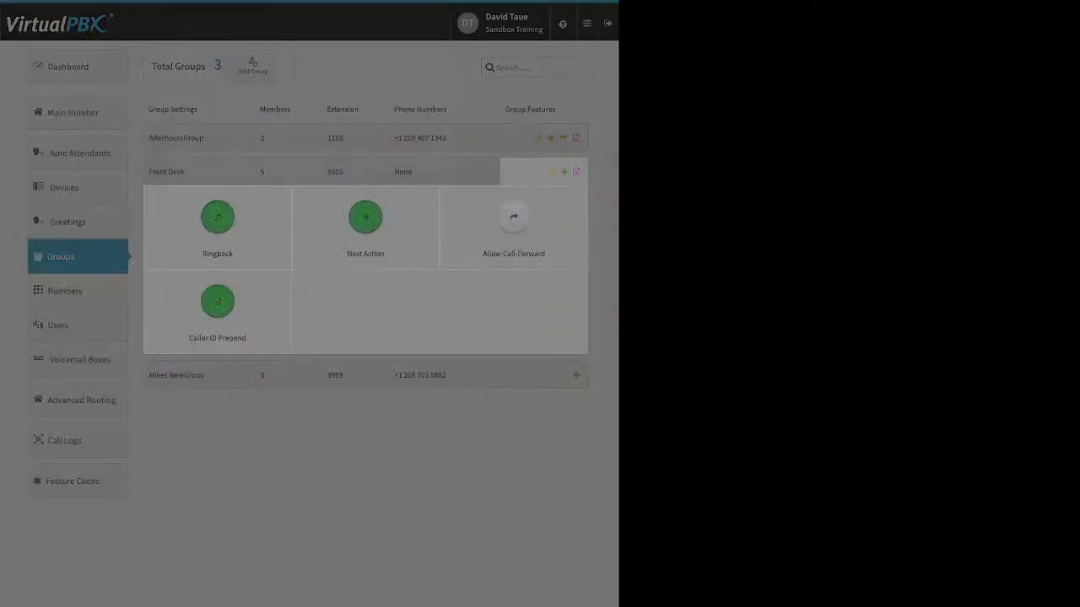
click(336, 79)
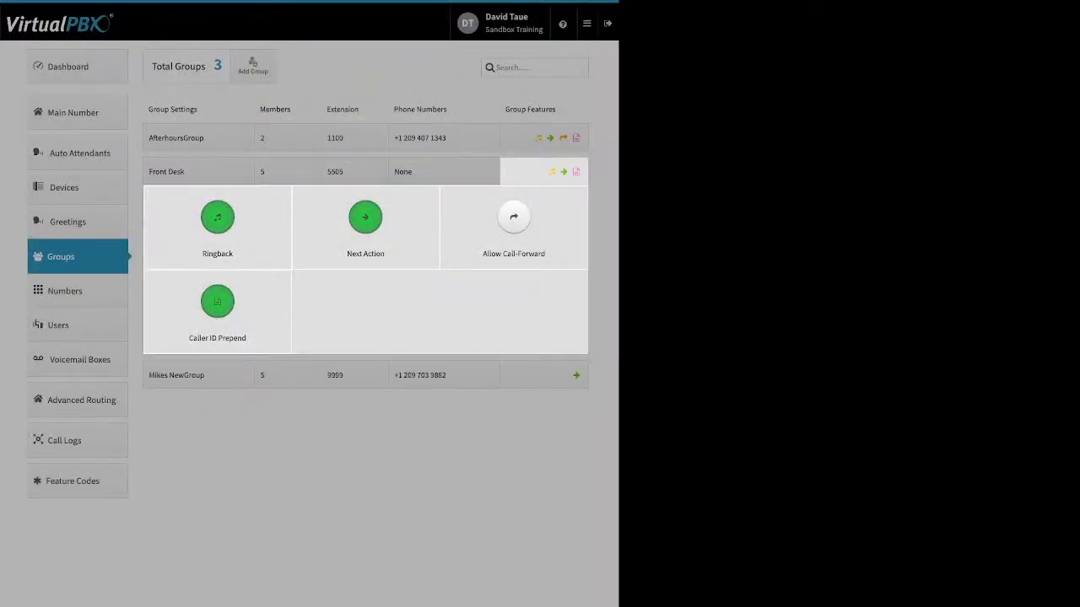
click(218, 302)
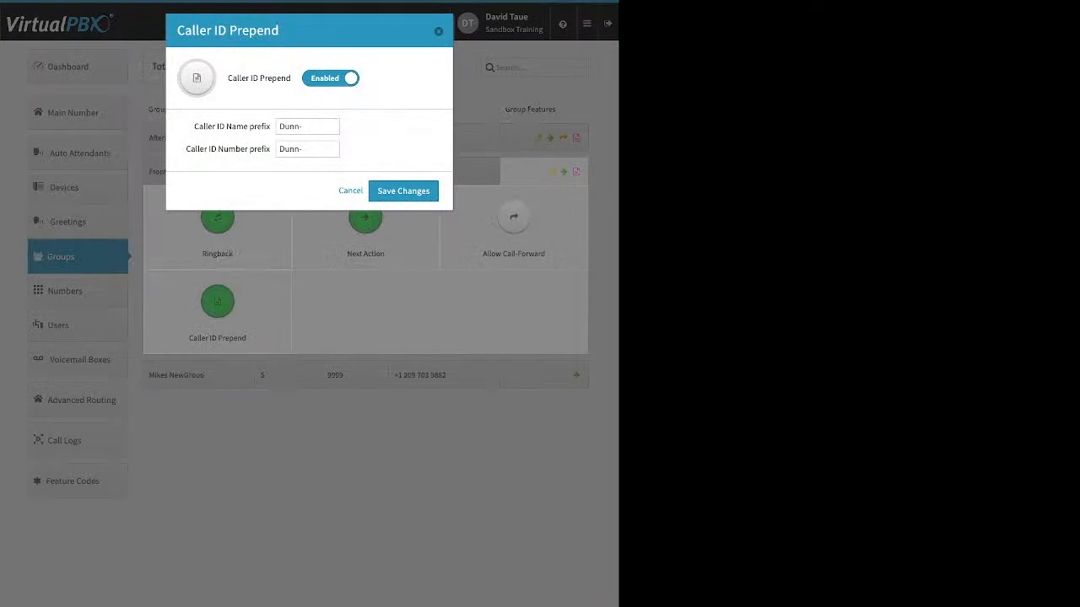
drag(194, 126, 271, 126)
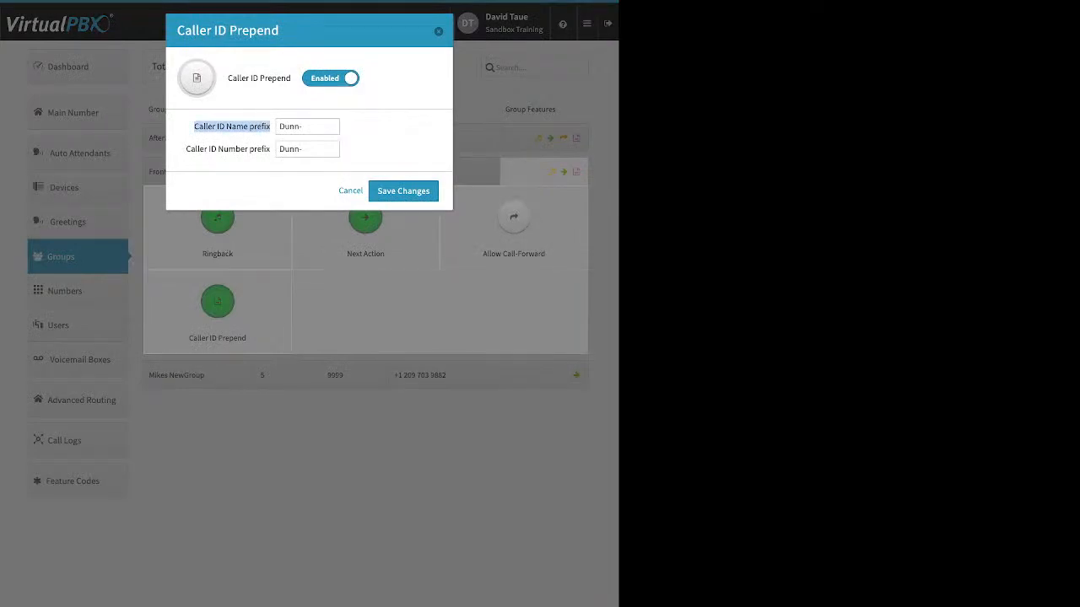
drag(187, 149, 278, 150)
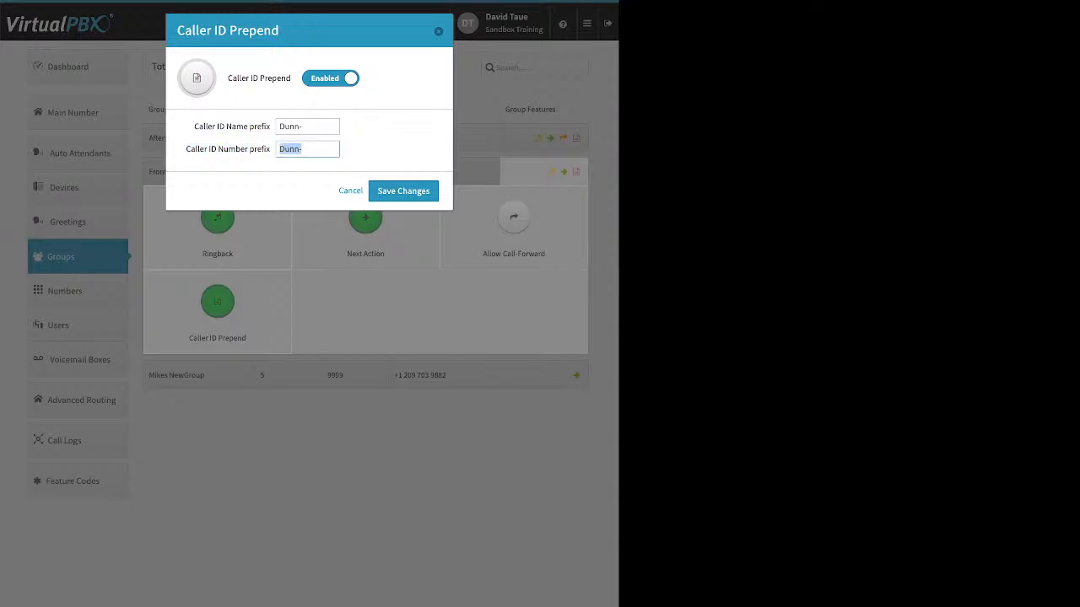
text(435)
click(403, 191)
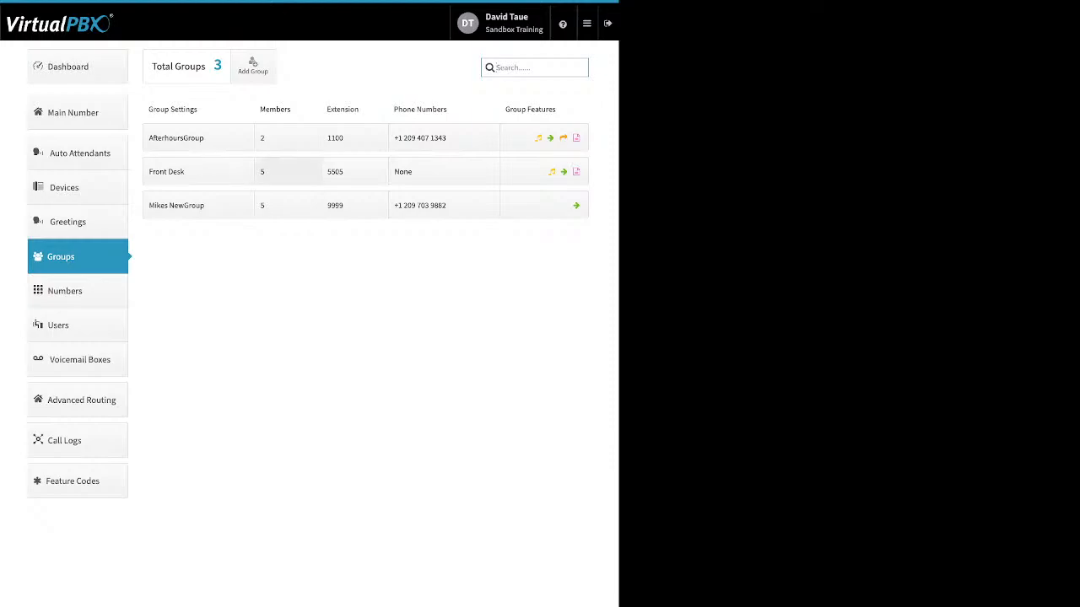
Step: Review the Front Desk group's member ring schedule and close it without saving changes
click(287, 171)
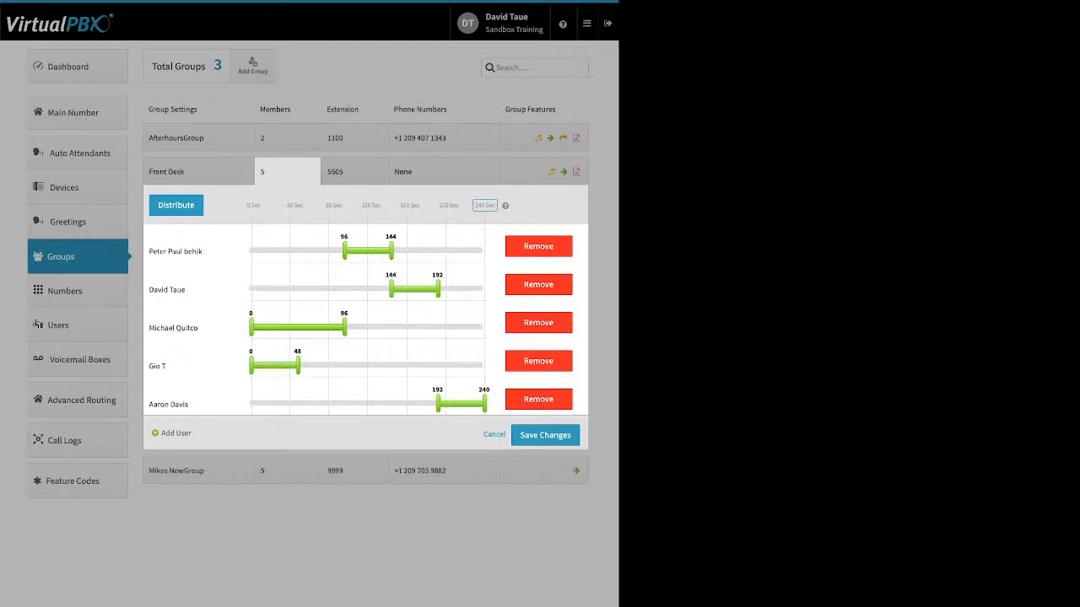
click(495, 435)
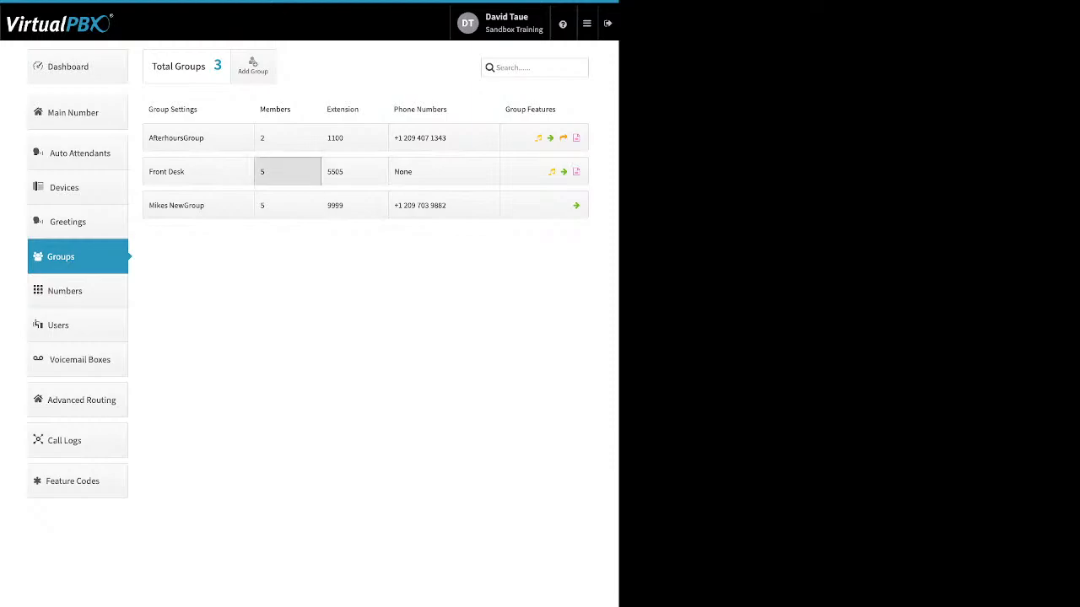
click(287, 171)
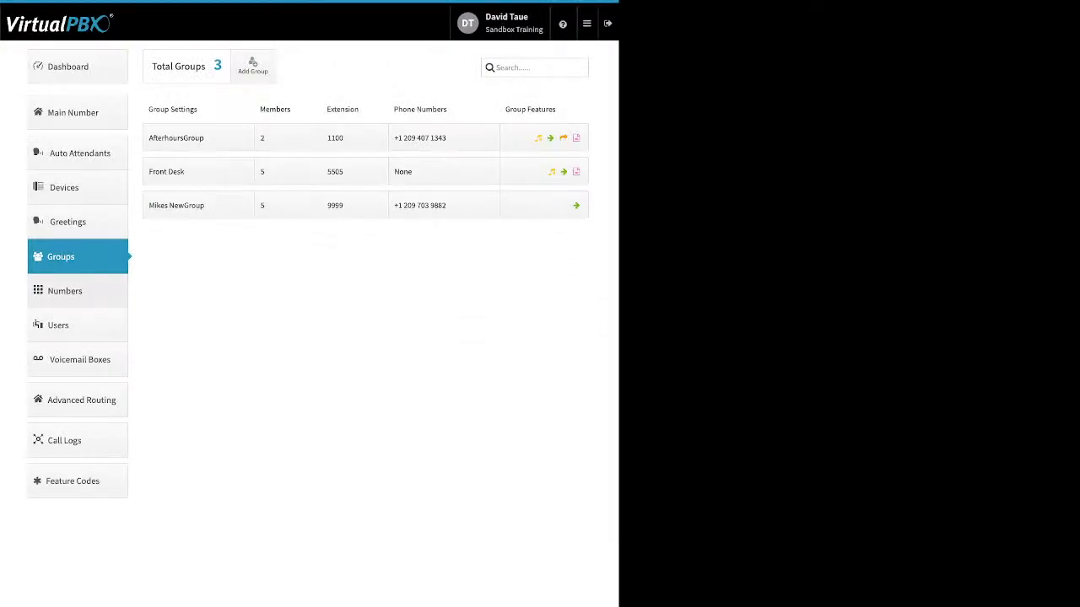
Step: View the account's numbers in use and the configuration options available for the first Office Number entry
click(65, 291)
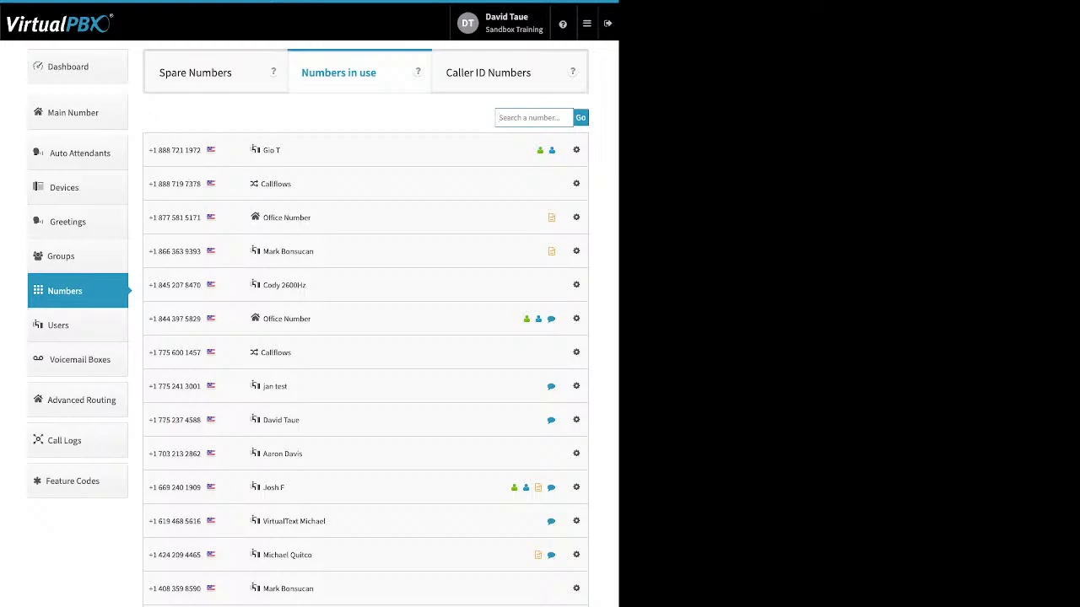
click(577, 217)
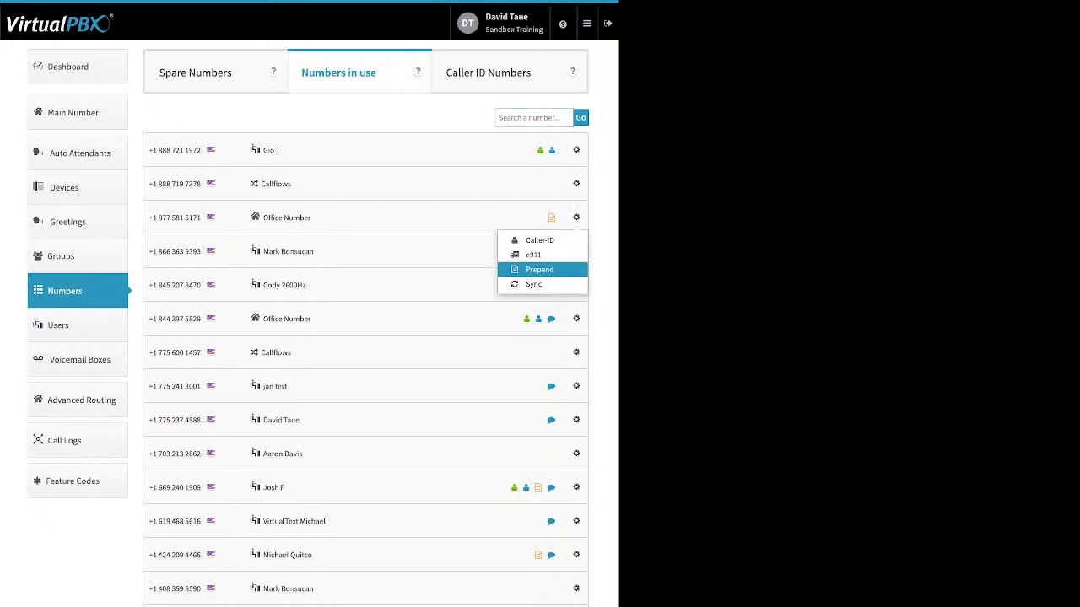
click(379, 116)
Step: Delete the first two phone numbers in the Spare Numbers list and confirm the deletion
click(195, 73)
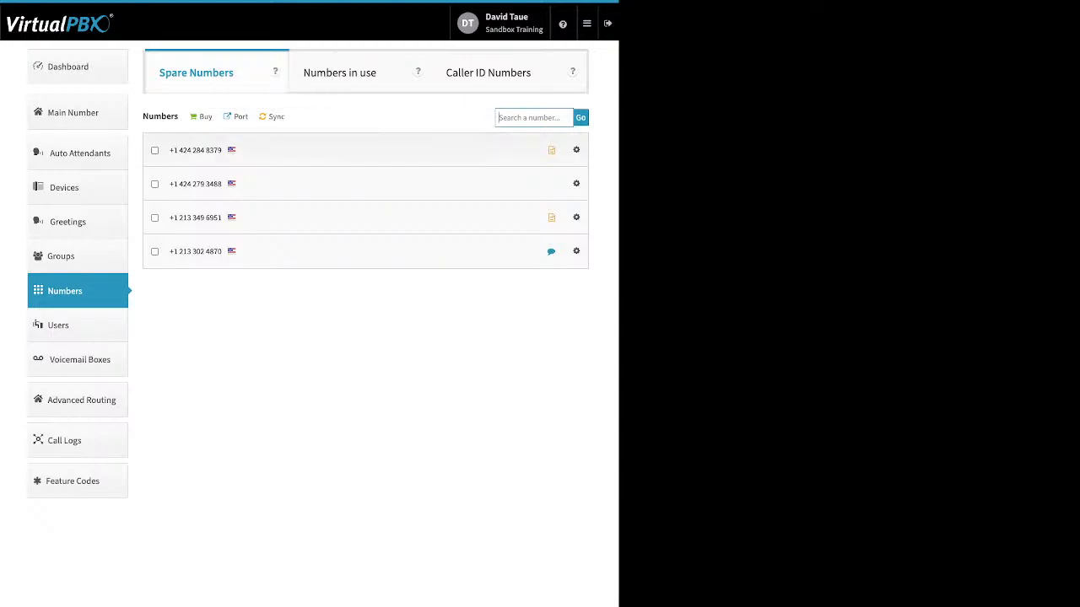
click(154, 150)
click(155, 184)
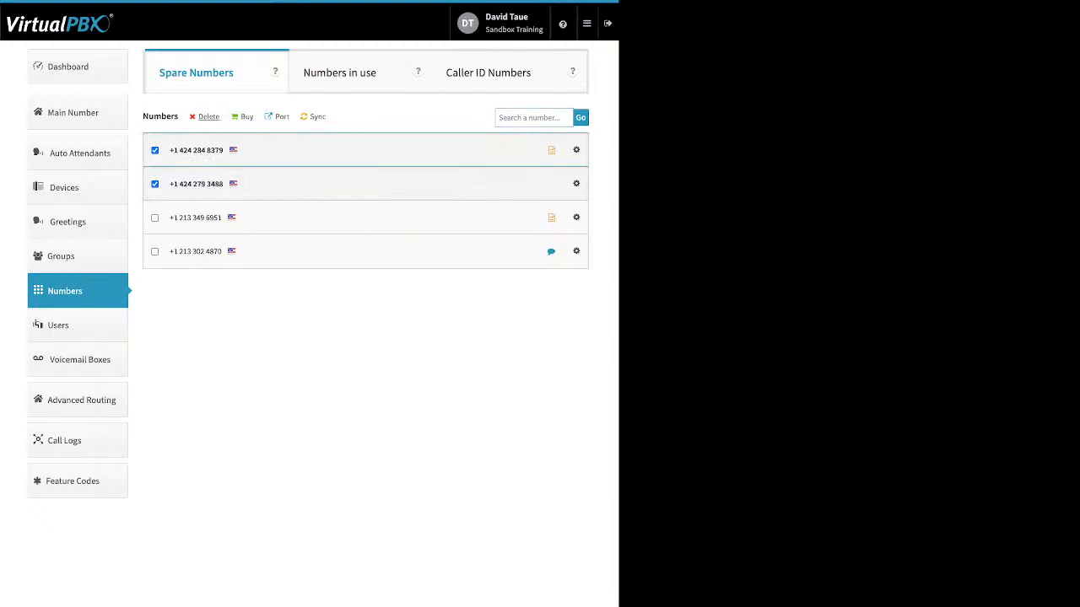
click(208, 116)
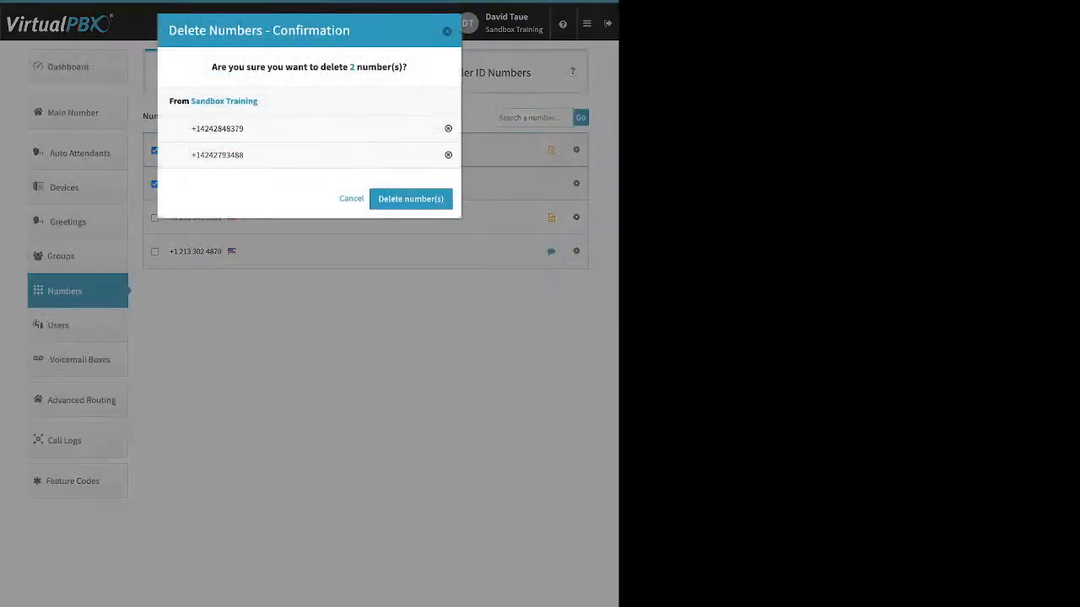
click(411, 198)
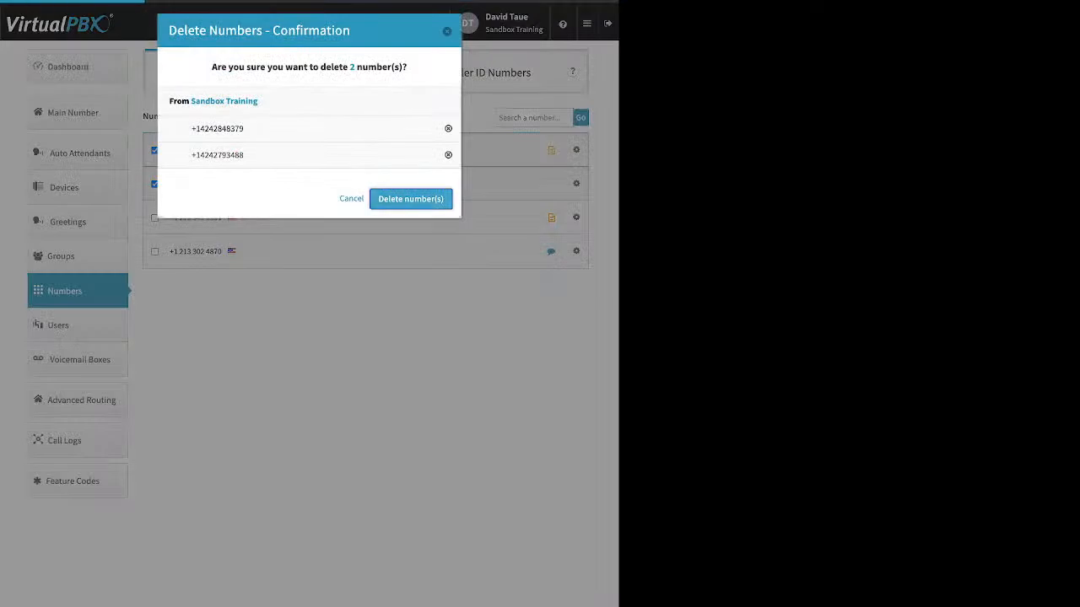
click(309, 324)
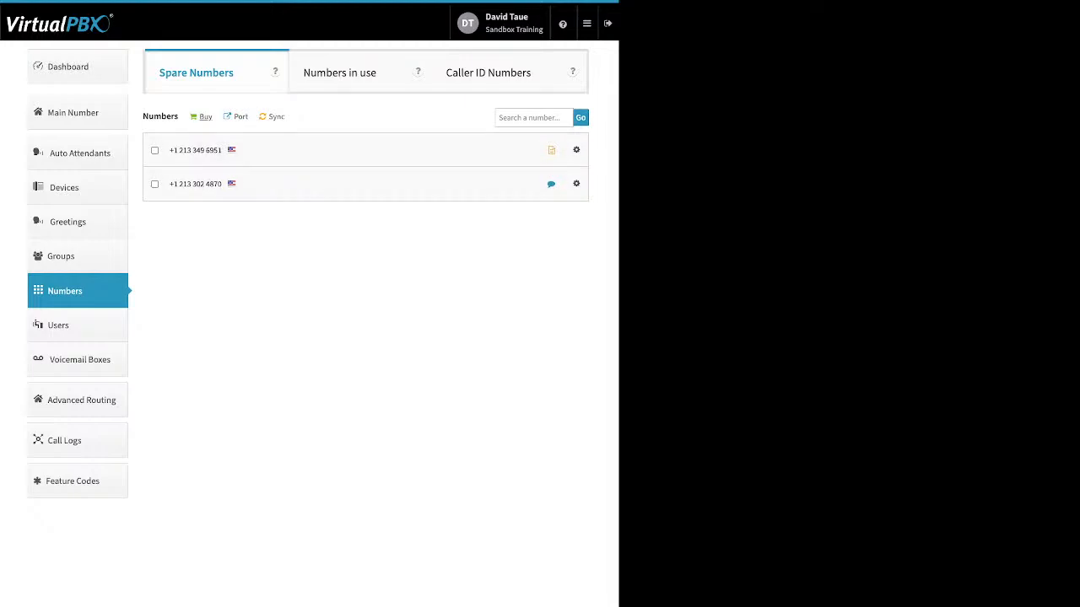
Step: View the types of numbers available to buy, and start a new port request
click(205, 118)
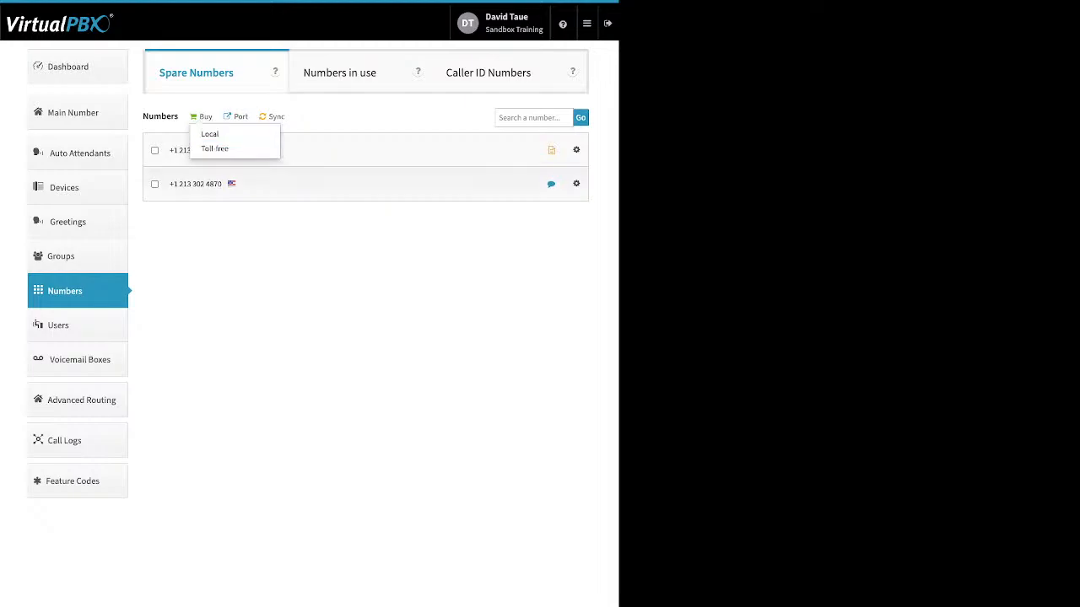
key(Escape)
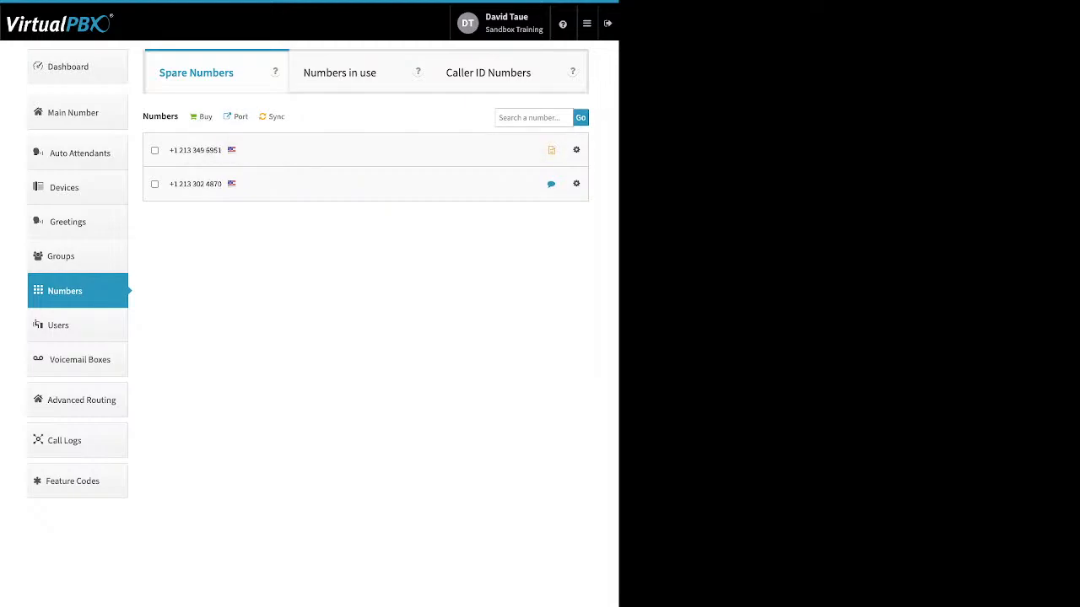
click(238, 117)
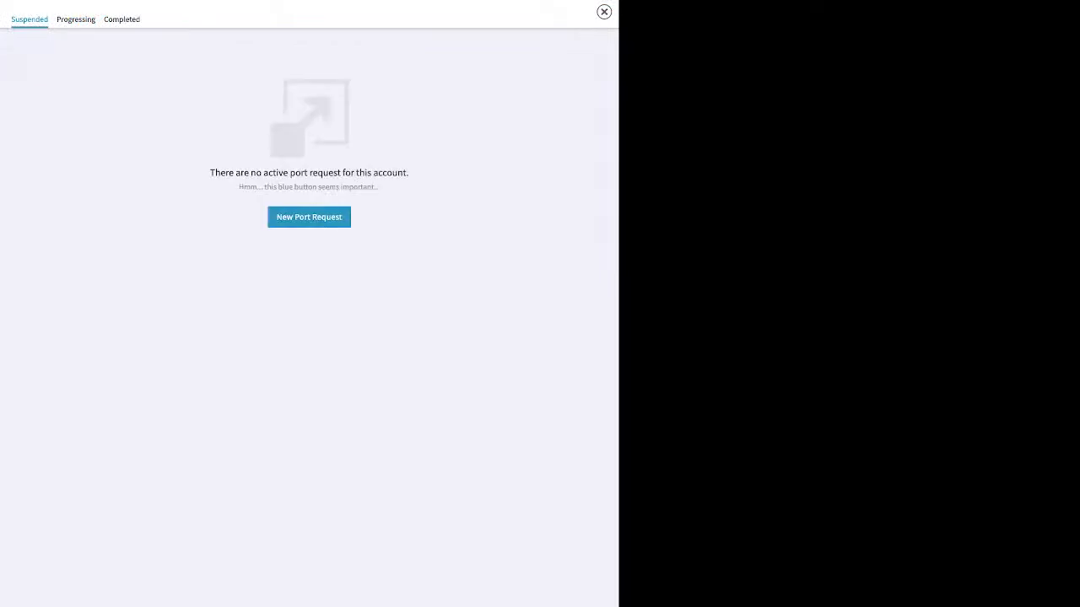
click(309, 217)
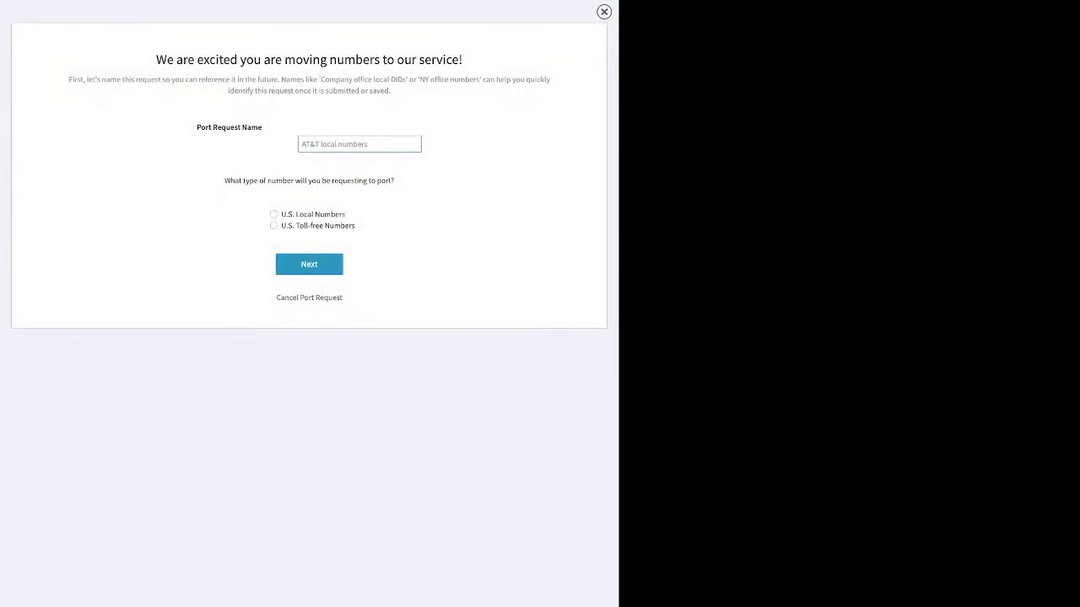
Step: Name the port request test for U.S. Local Numbers, and acknowledge that the bill is dated within the last 30 days
text(test)
click(274, 215)
click(308, 264)
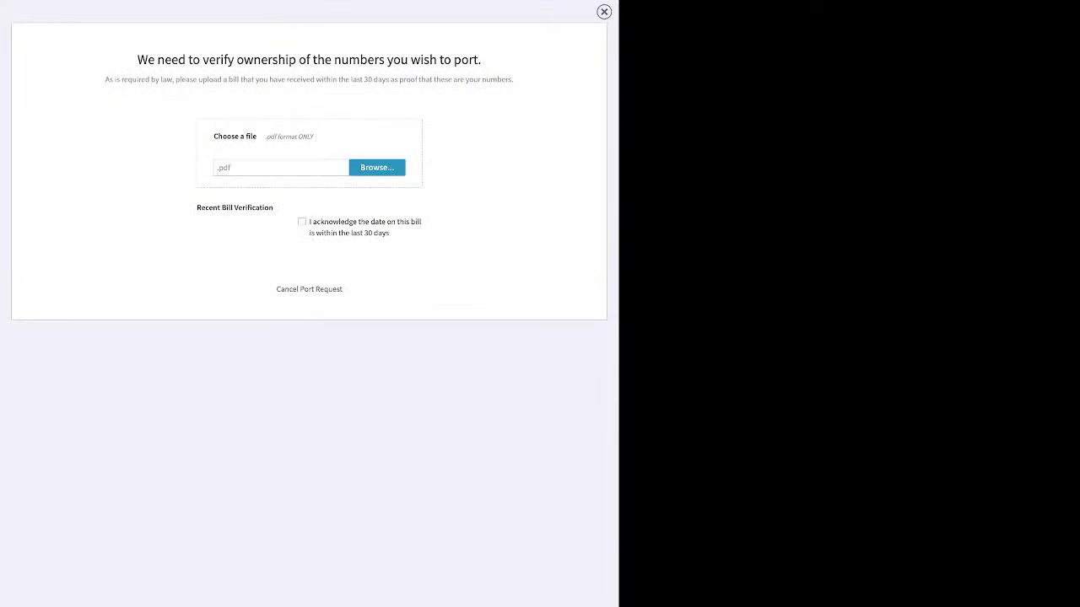
click(302, 222)
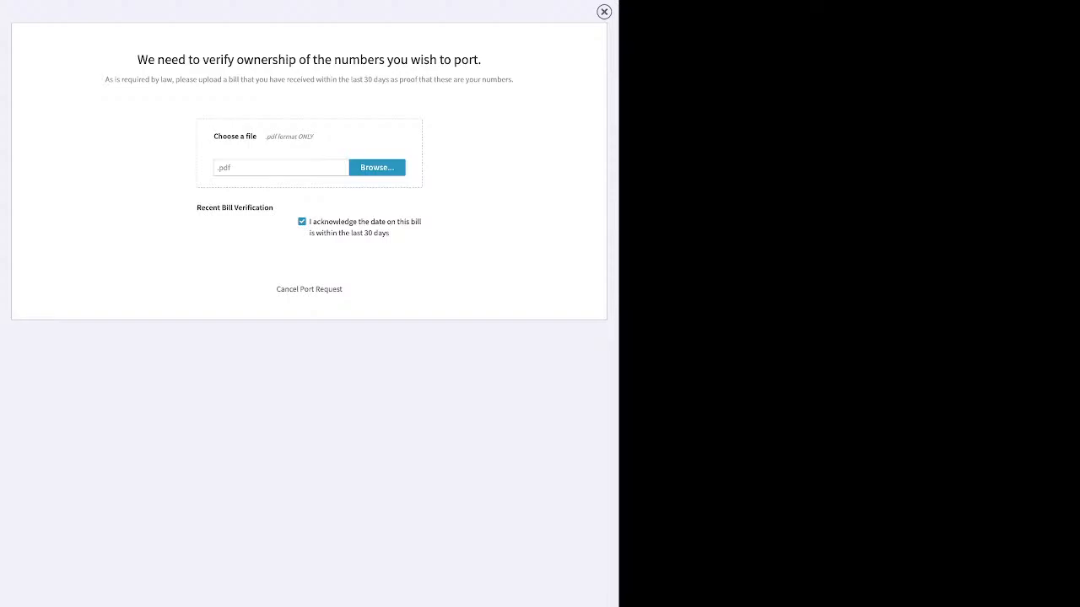
Step: Close the port request without submitting it and go to the account's users
click(604, 12)
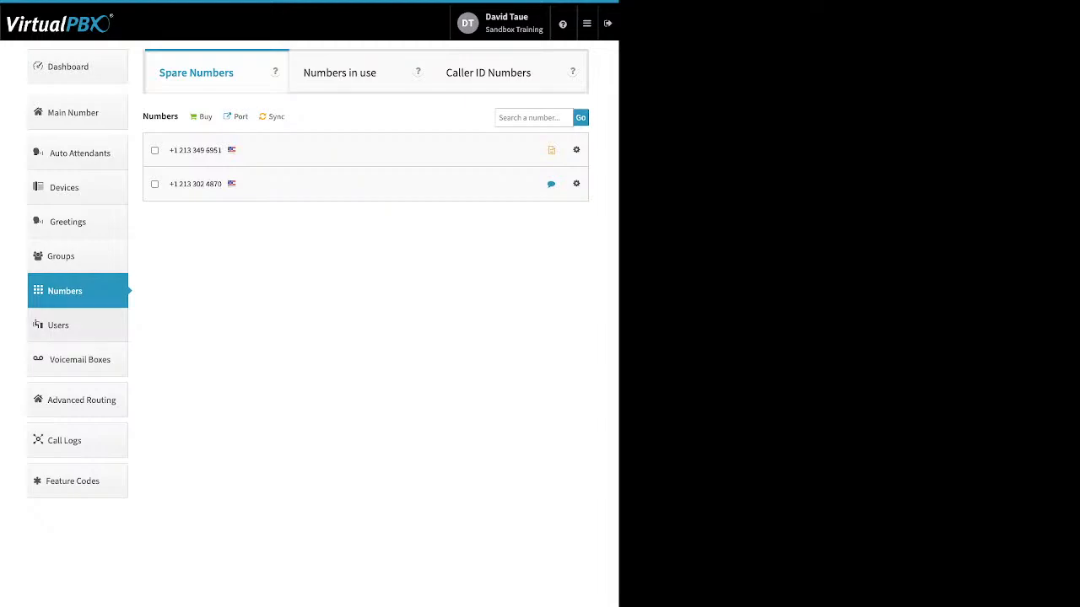
click(58, 325)
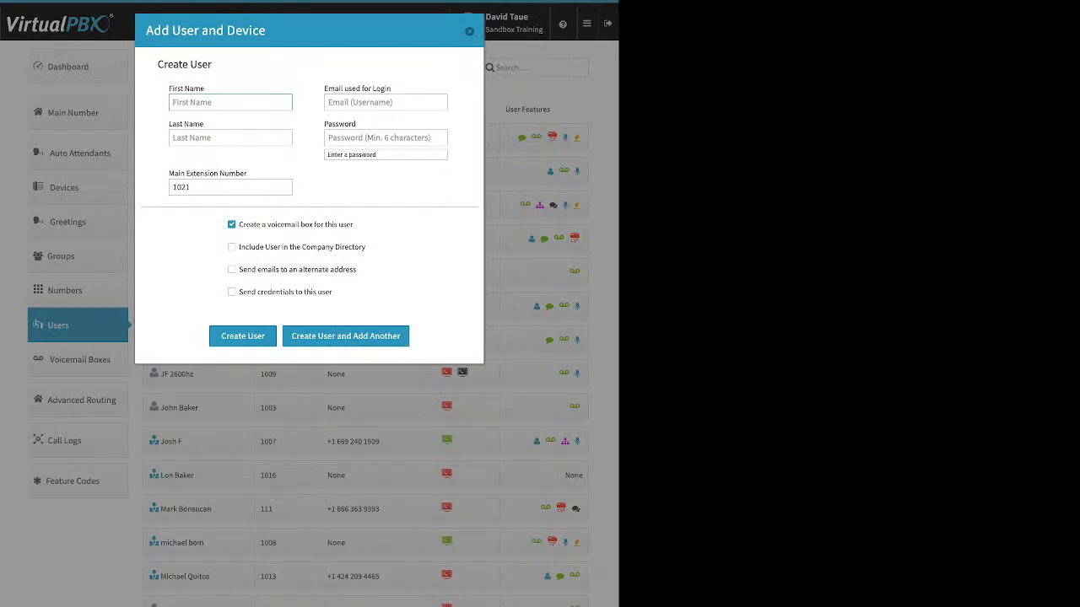
Step: Examine the login email, password and main extension number fields in the form for adding a user
drag(392, 89, 323, 89)
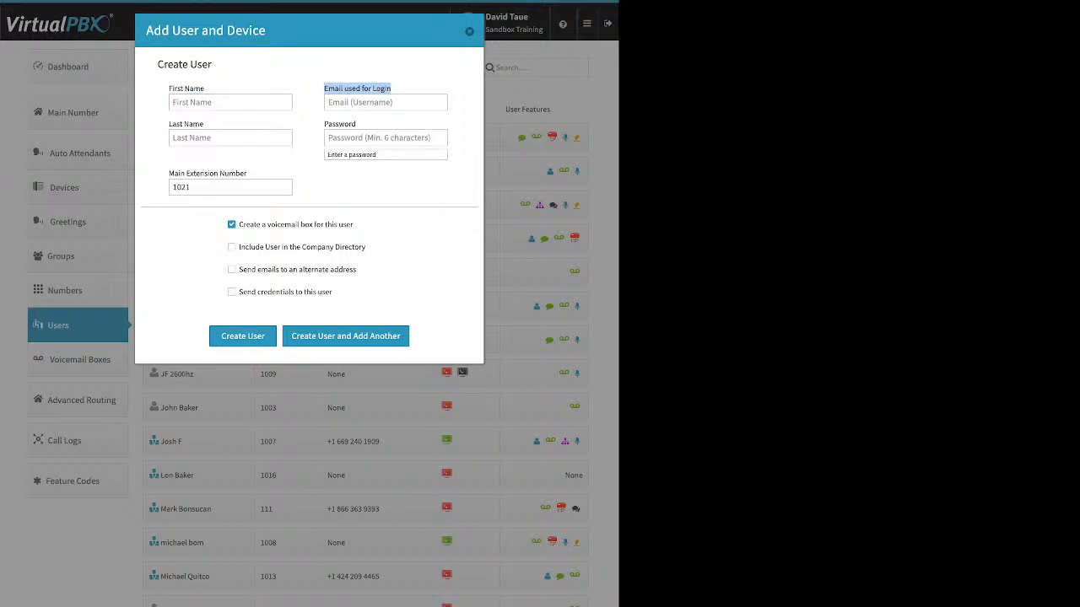
click(386, 137)
drag(357, 124, 325, 124)
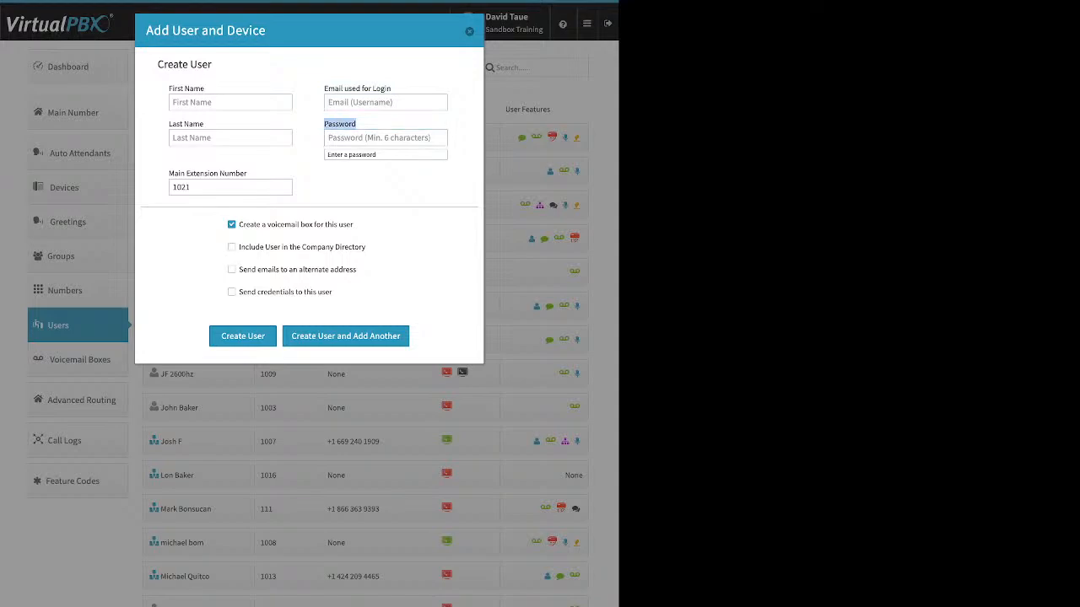
click(231, 188)
drag(247, 174, 179, 174)
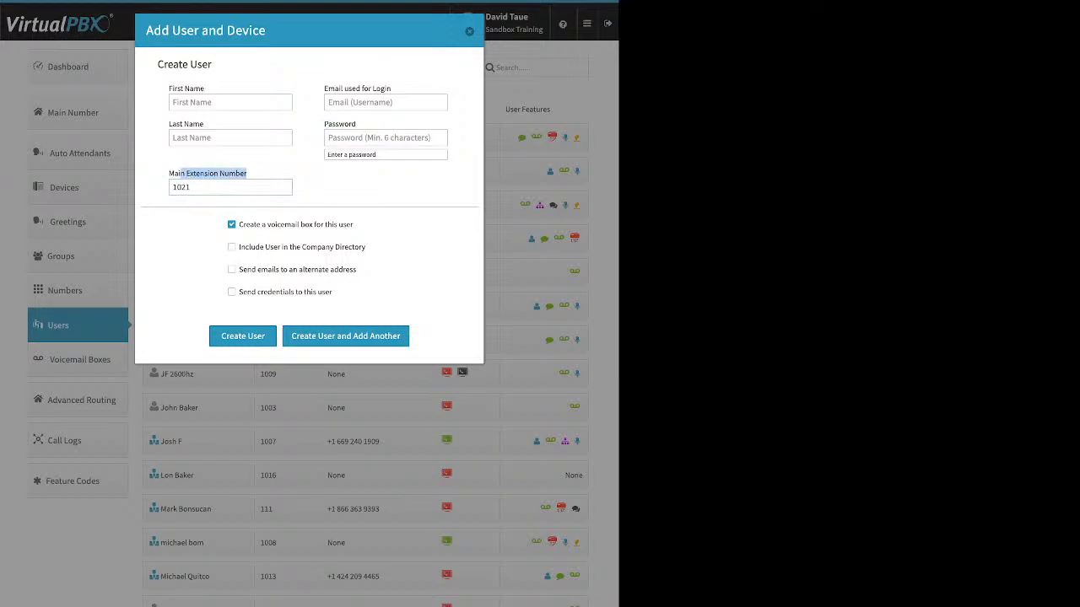
click(231, 187)
click(173, 187)
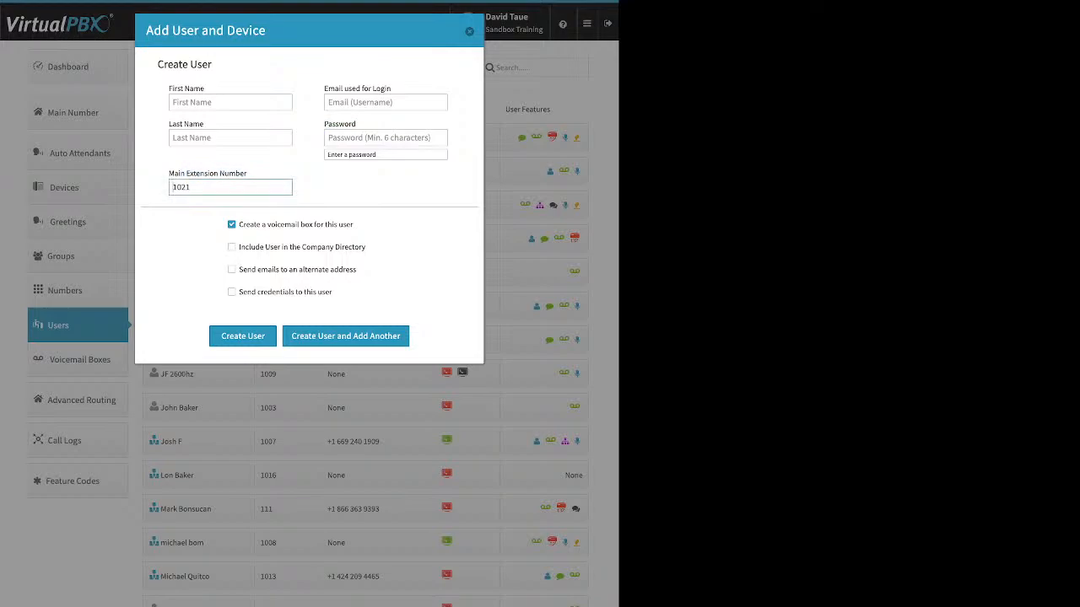
drag(247, 174, 169, 174)
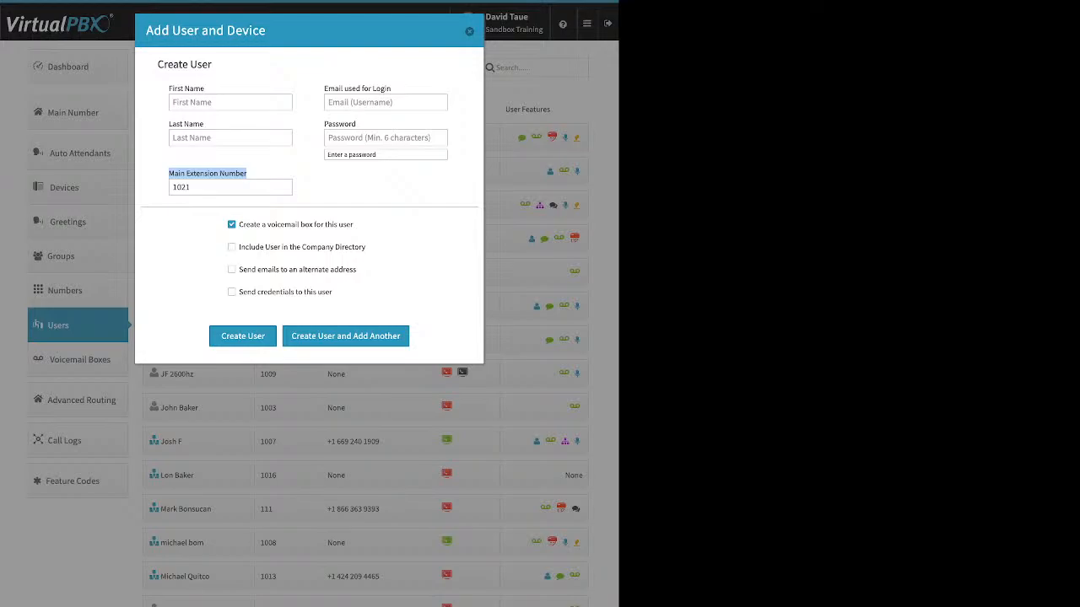
Step: Set the new user's main extension number to 8429
double_click(182, 187)
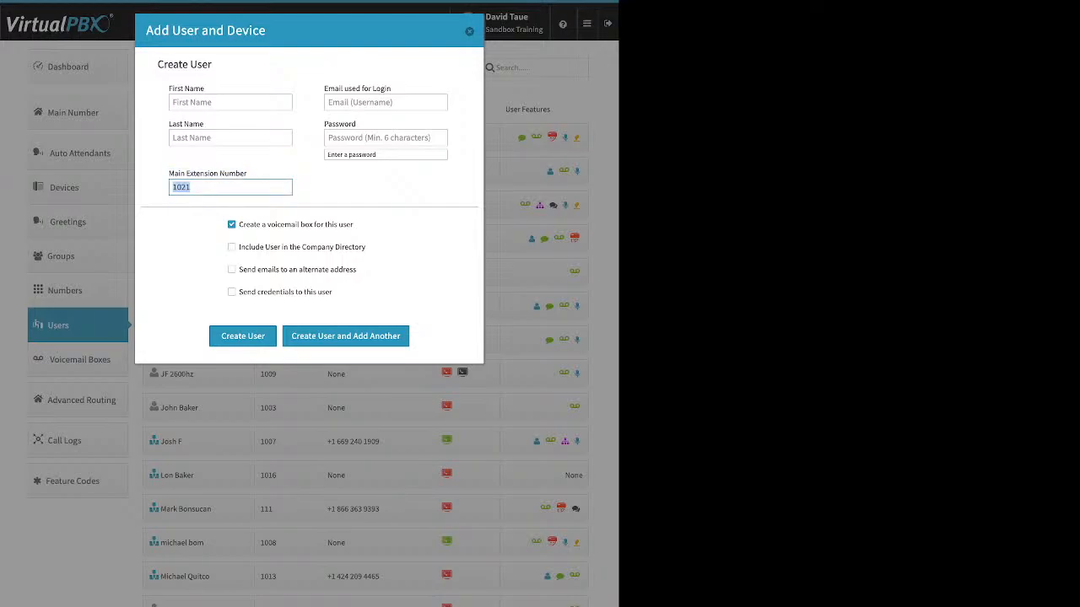
text(8429)
Step: Review the new user's voicemail box option, and turn Include User in the Company Directory on and off again
drag(354, 224, 238, 224)
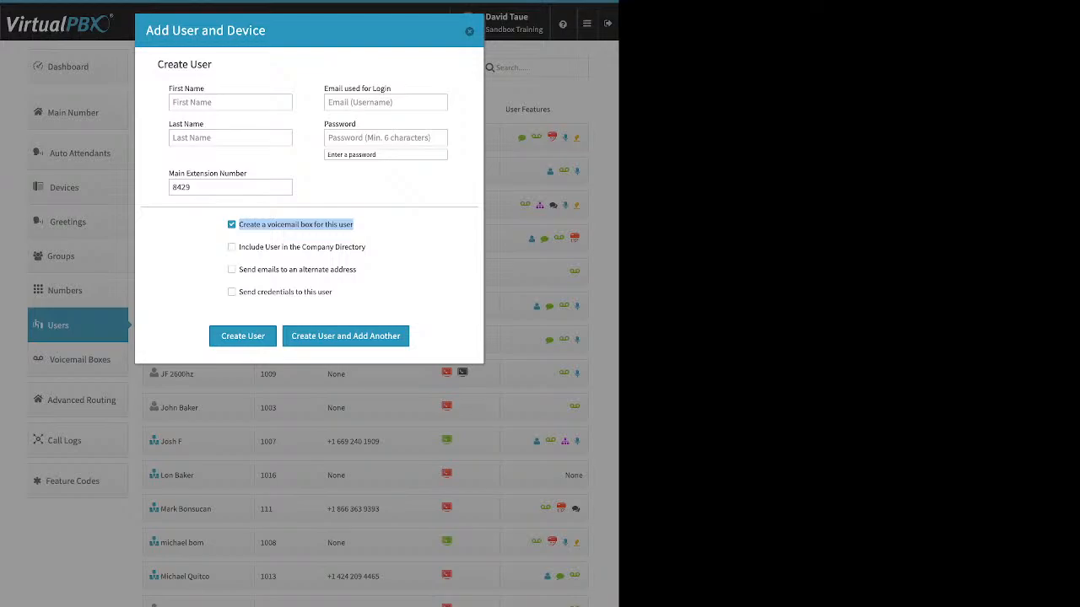
click(371, 245)
drag(367, 248, 238, 247)
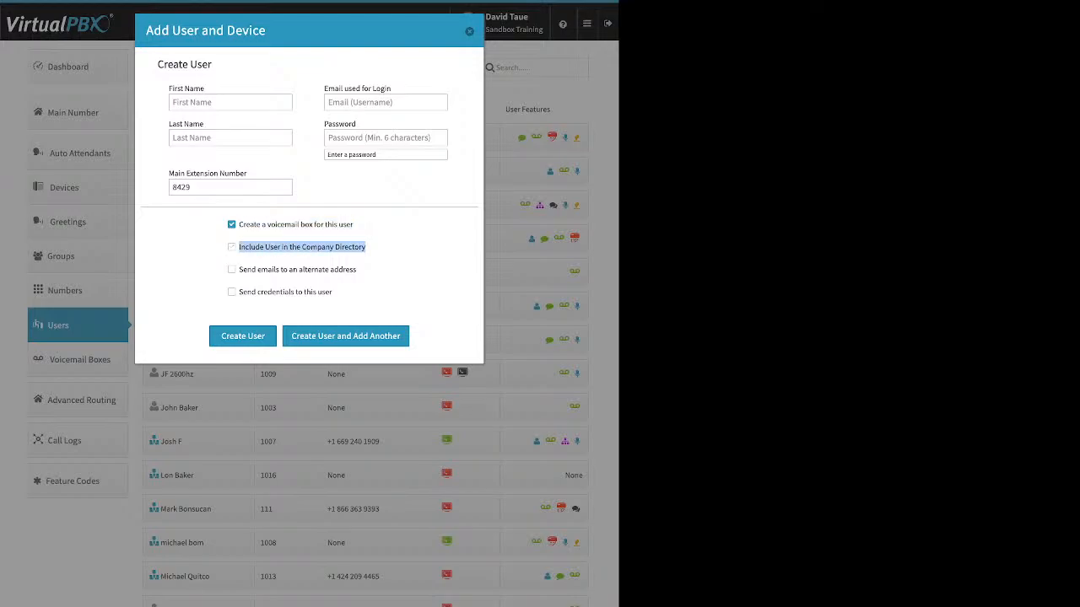
click(233, 247)
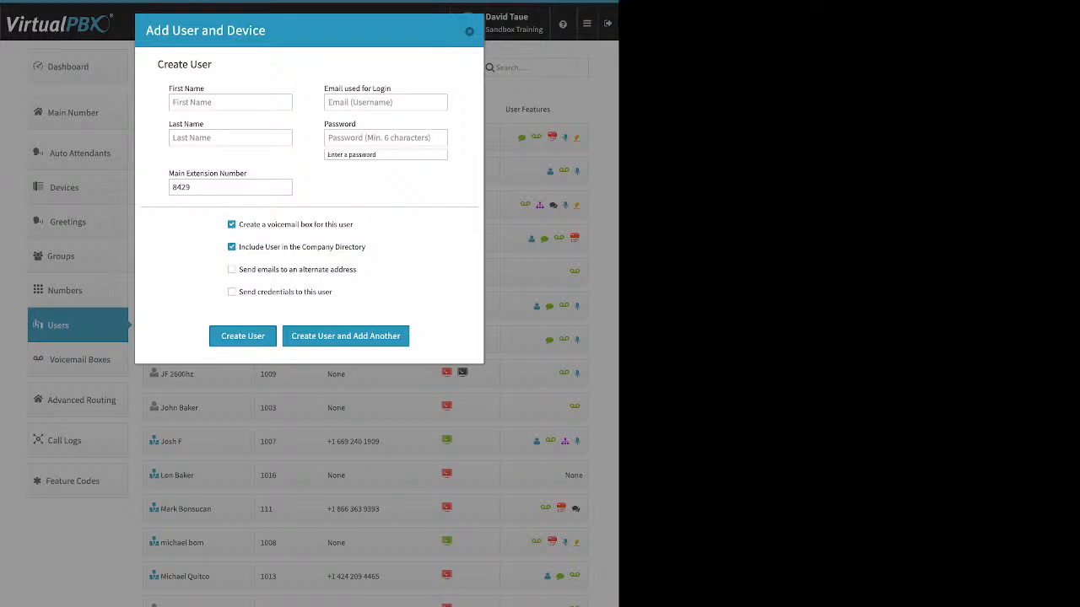
click(232, 247)
Step: Try the new user's alternate email address and send credentials options, and close the form without creating the user
drag(357, 269, 239, 269)
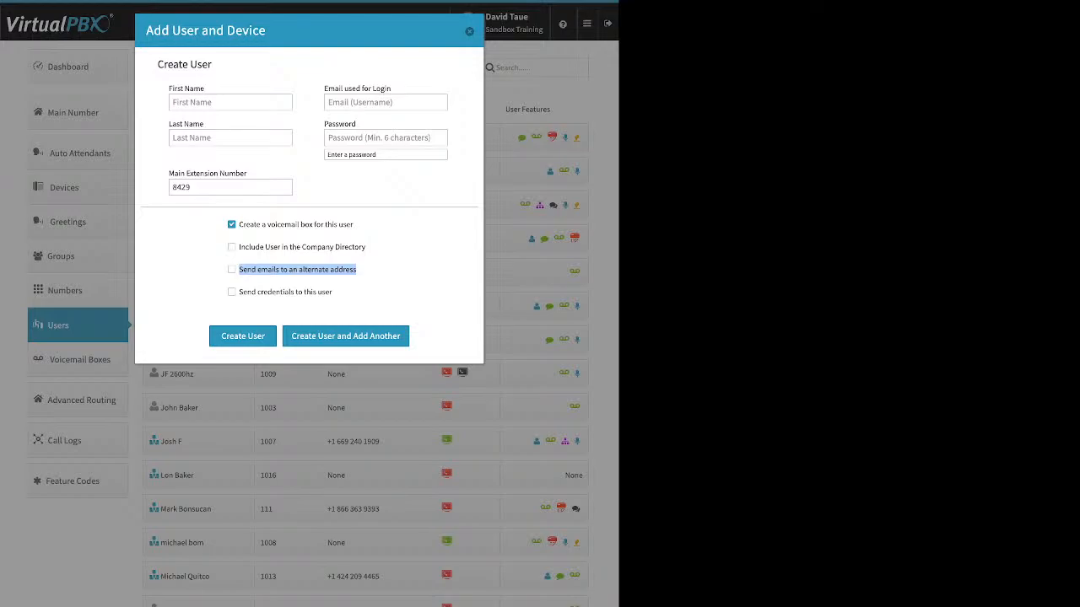
click(363, 270)
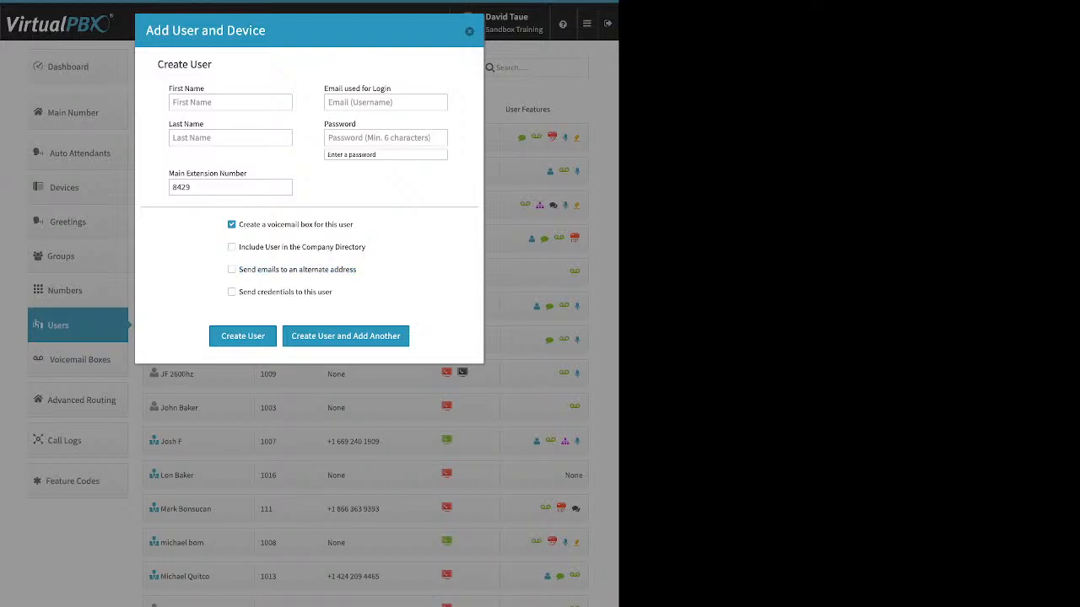
click(232, 270)
click(306, 294)
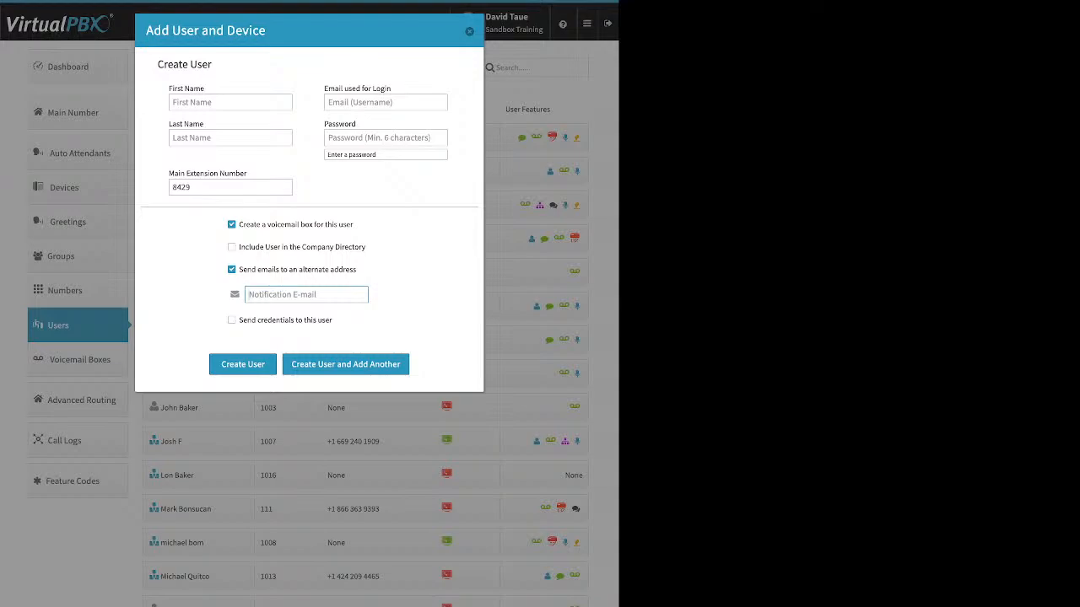
click(232, 270)
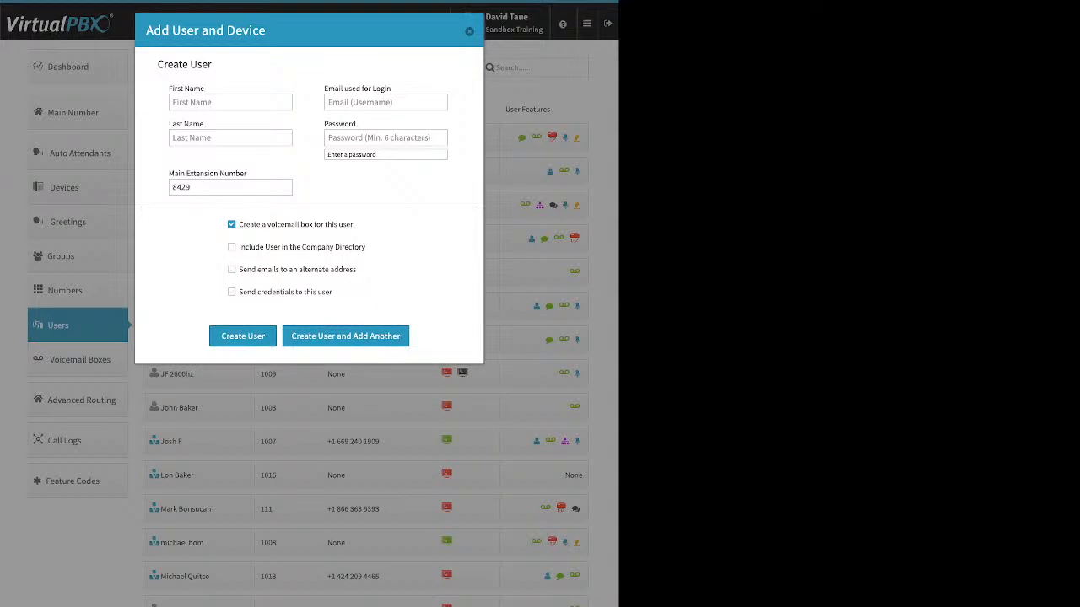
drag(332, 292, 250, 292)
click(232, 292)
click(469, 31)
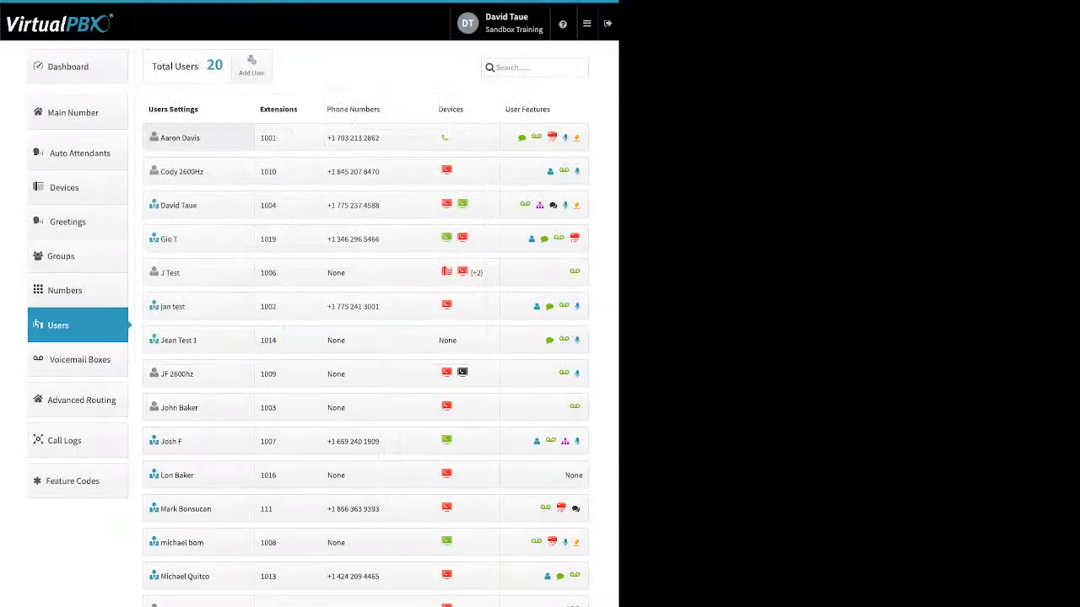
Step: Open the first listed user's settings and view the options for changing credentials or sending password reset instructions
click(198, 138)
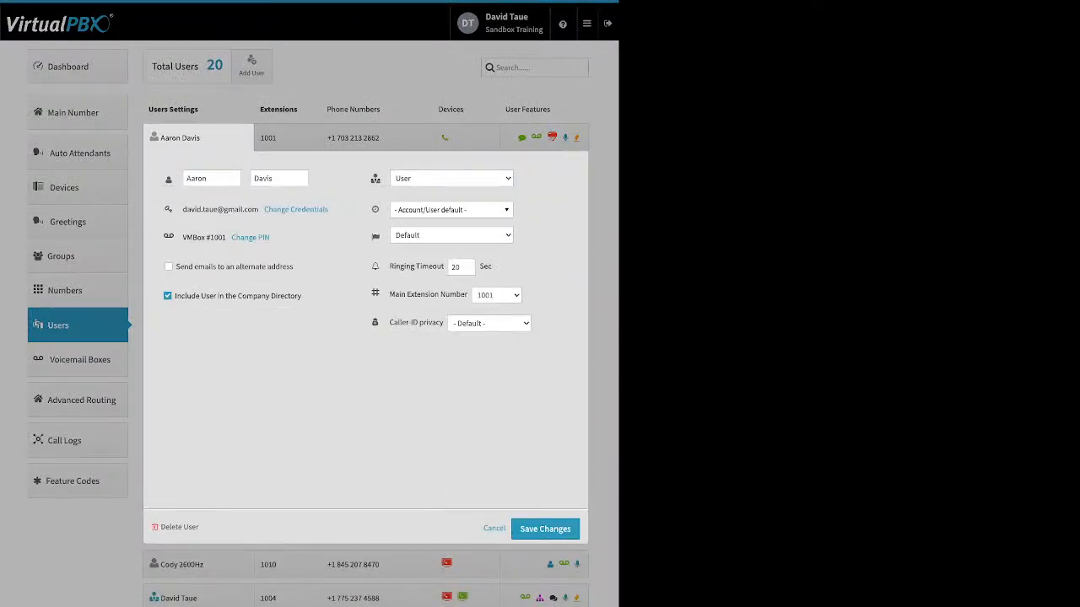
click(295, 209)
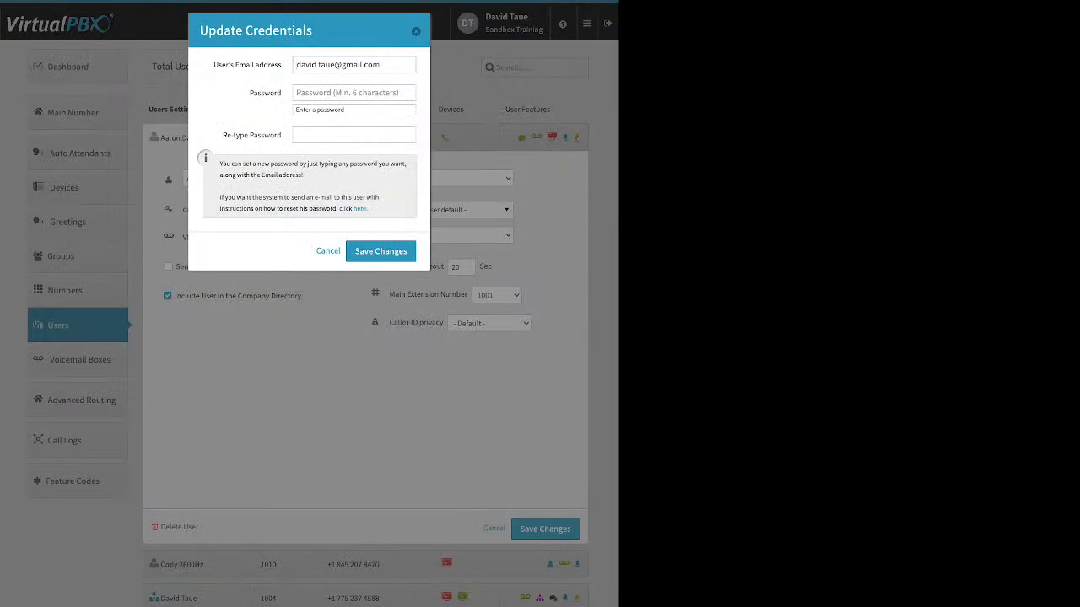
drag(369, 209, 352, 210)
click(367, 216)
key(Escape)
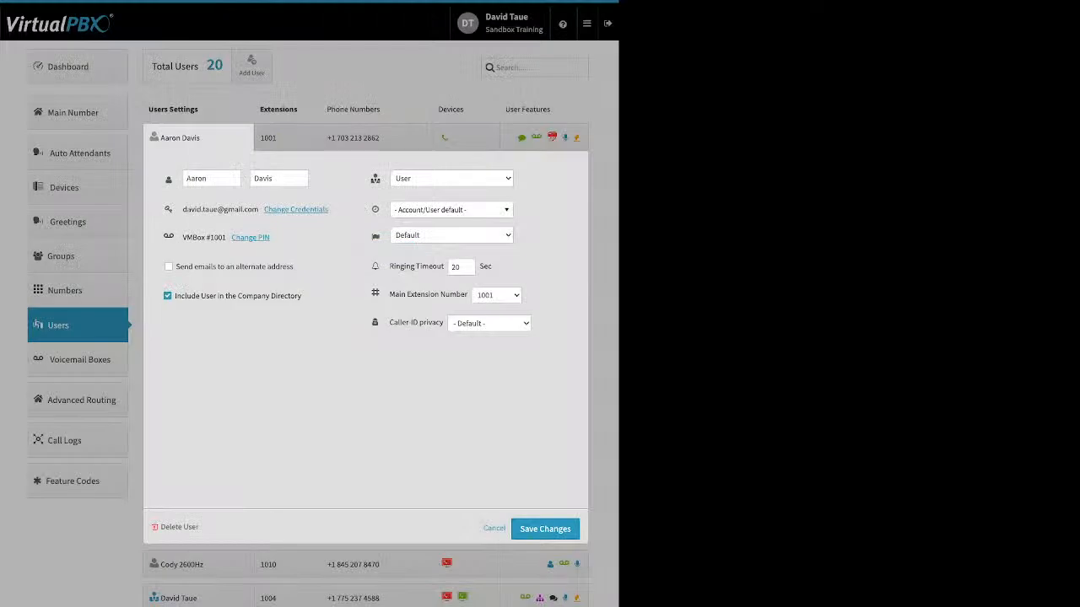
Step: View the first user's voicemail PIN update form and preview the alternate email address option without keeping it
click(250, 238)
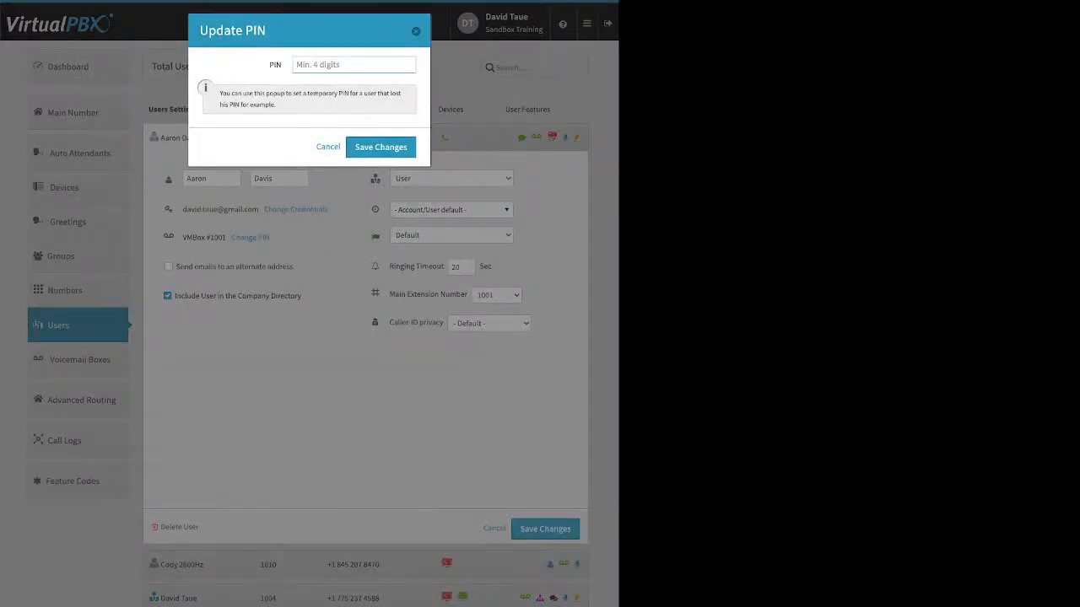
key(Escape)
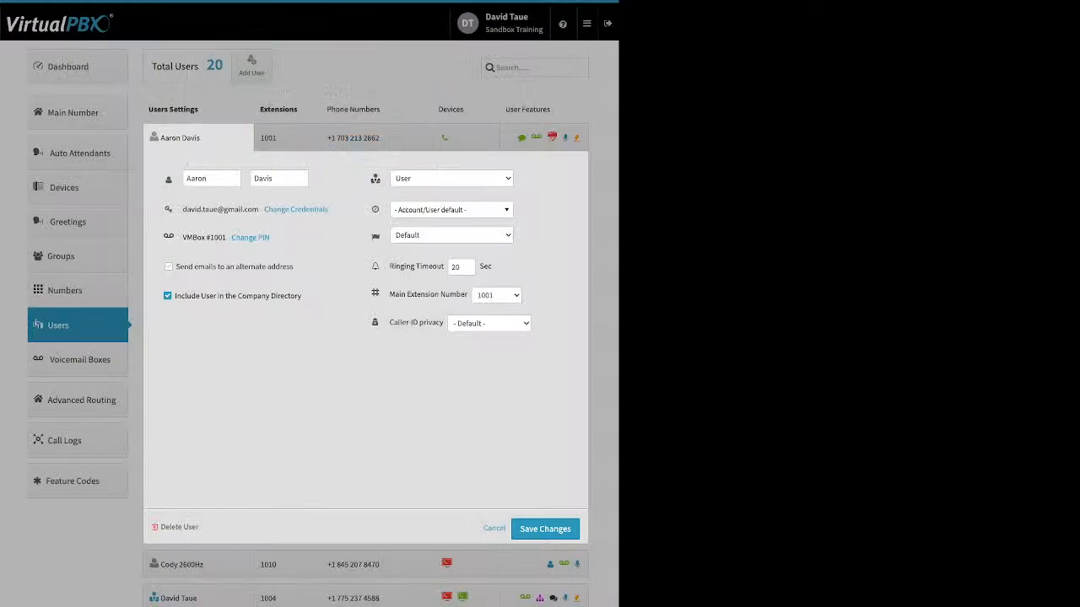
click(168, 267)
click(168, 272)
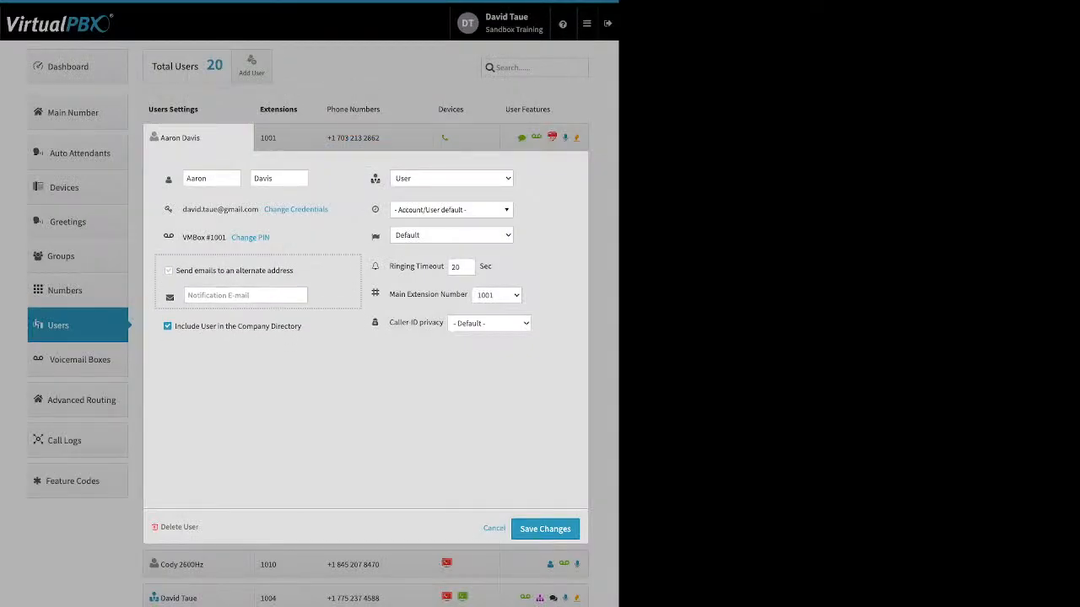
Step: Examine the first user's company directory, time zone, language and ringing timeout settings
drag(302, 296, 217, 296)
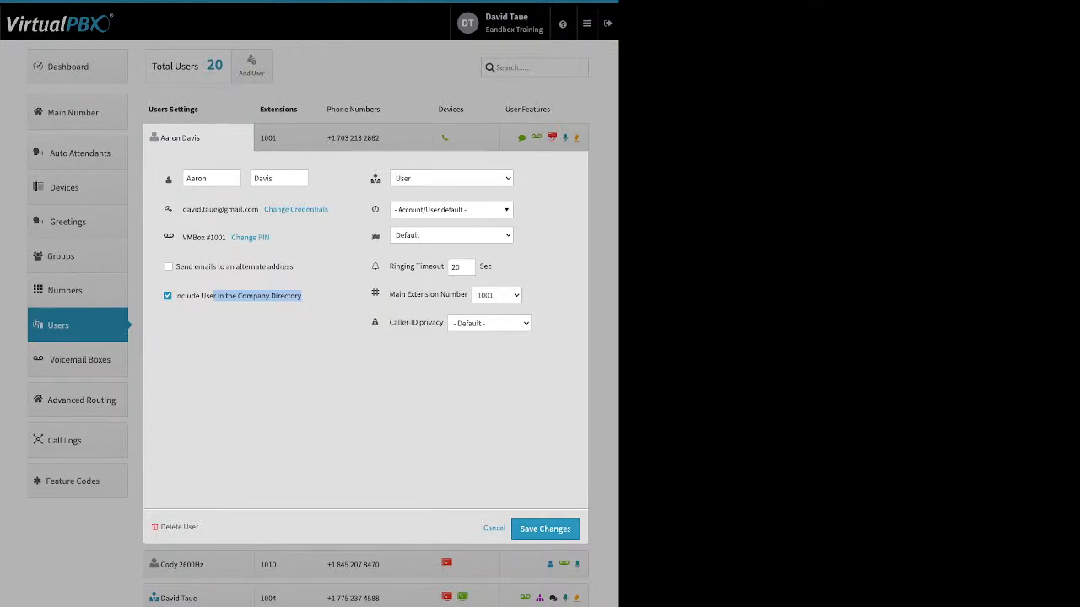
click(451, 210)
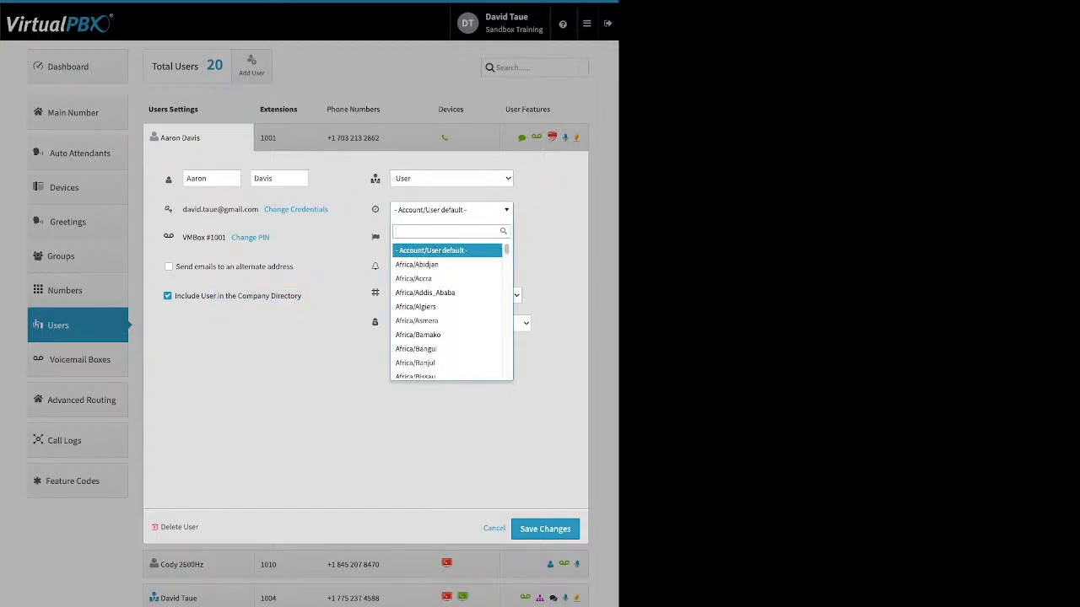
key(Escape)
mouse_move(376, 236)
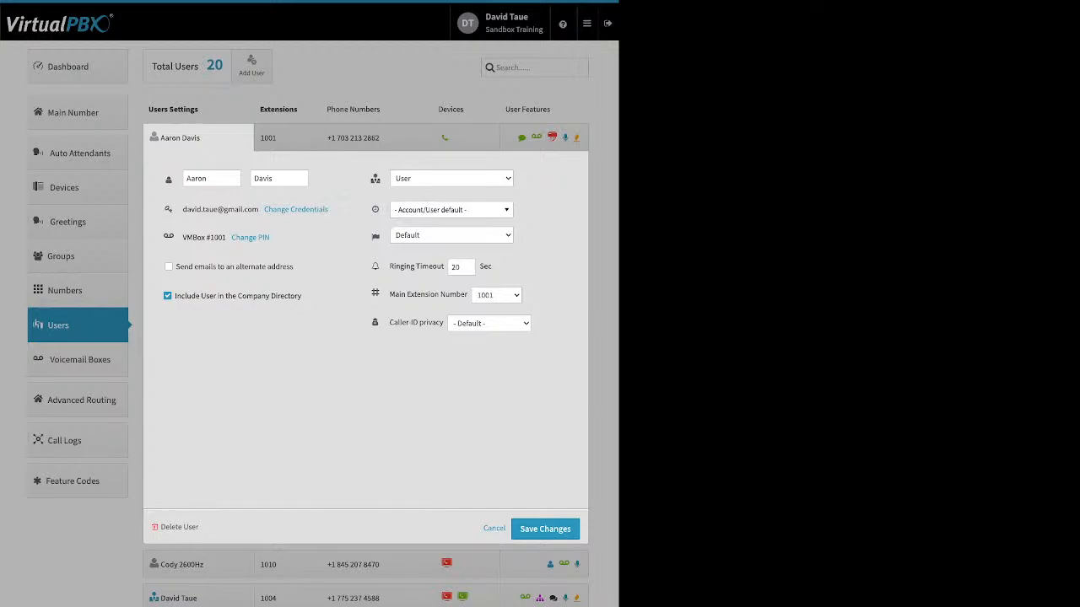
mouse_move(375, 267)
drag(390, 266, 444, 266)
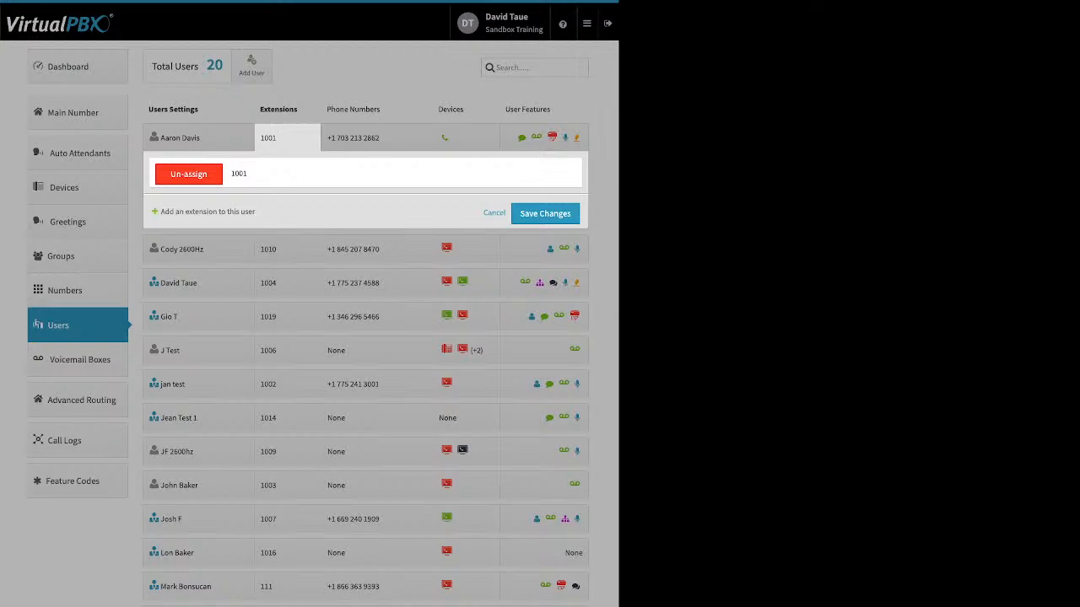
Step: Try adding another extension to the first user, and cancel without saving it
click(207, 211)
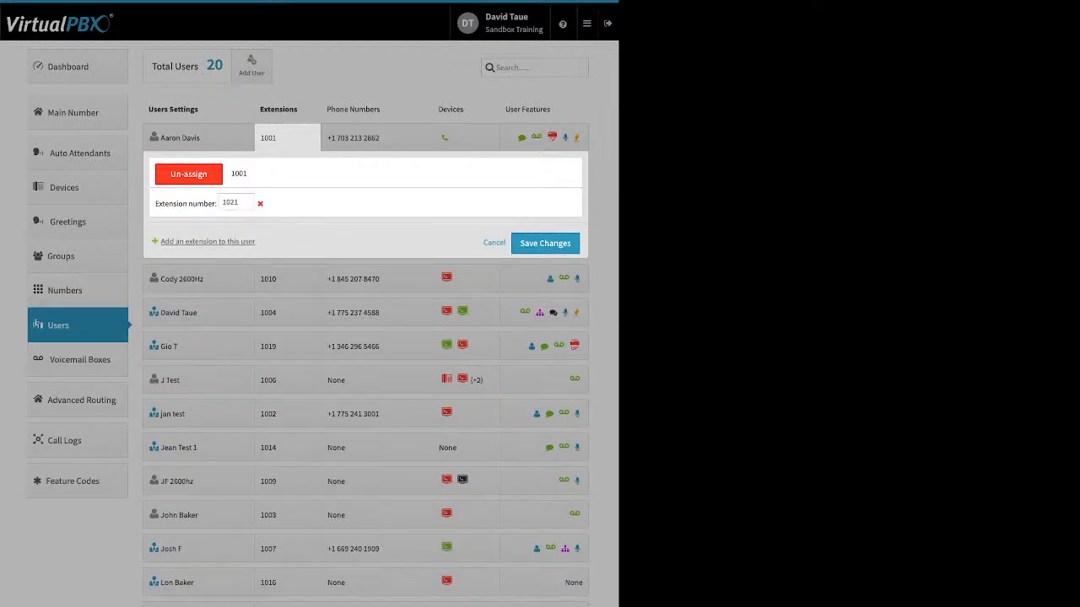
click(495, 243)
click(287, 137)
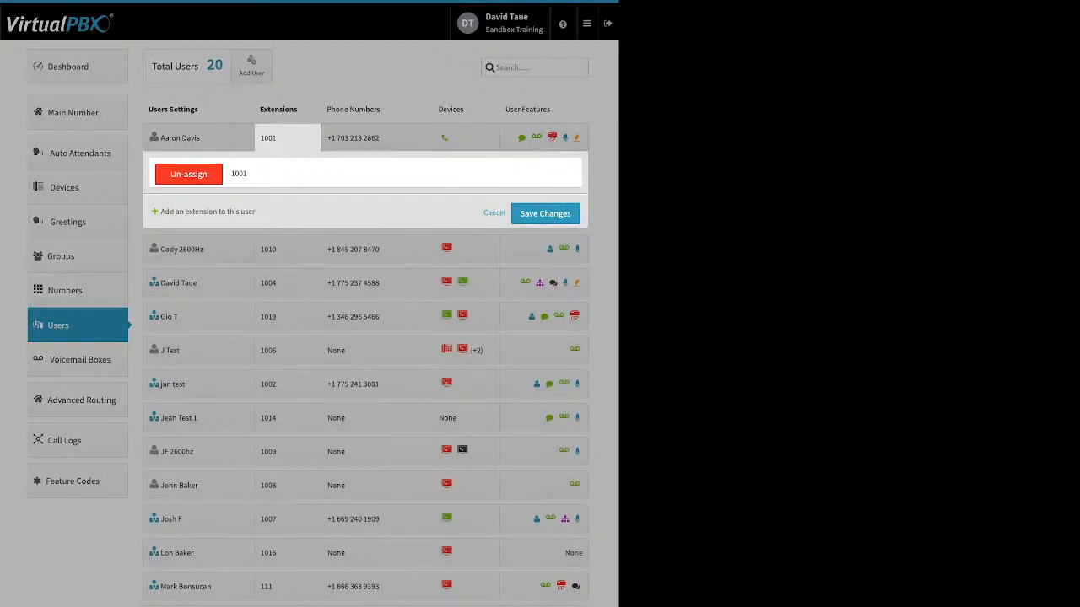
click(494, 213)
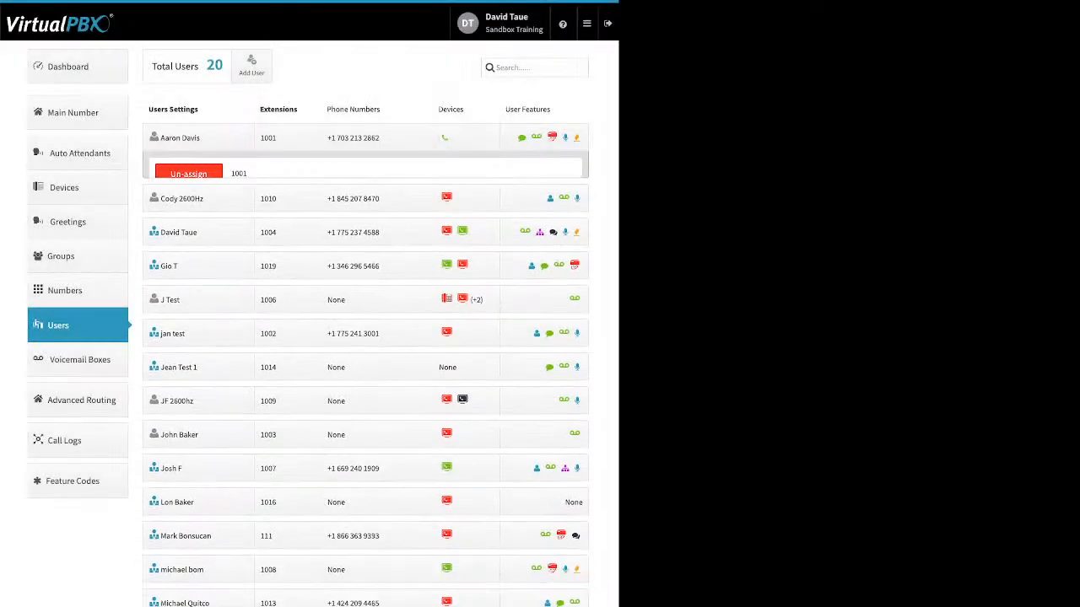
Step: View the options for assigning, buying and un-assigning the first user's phone numbers, without making changes
click(376, 137)
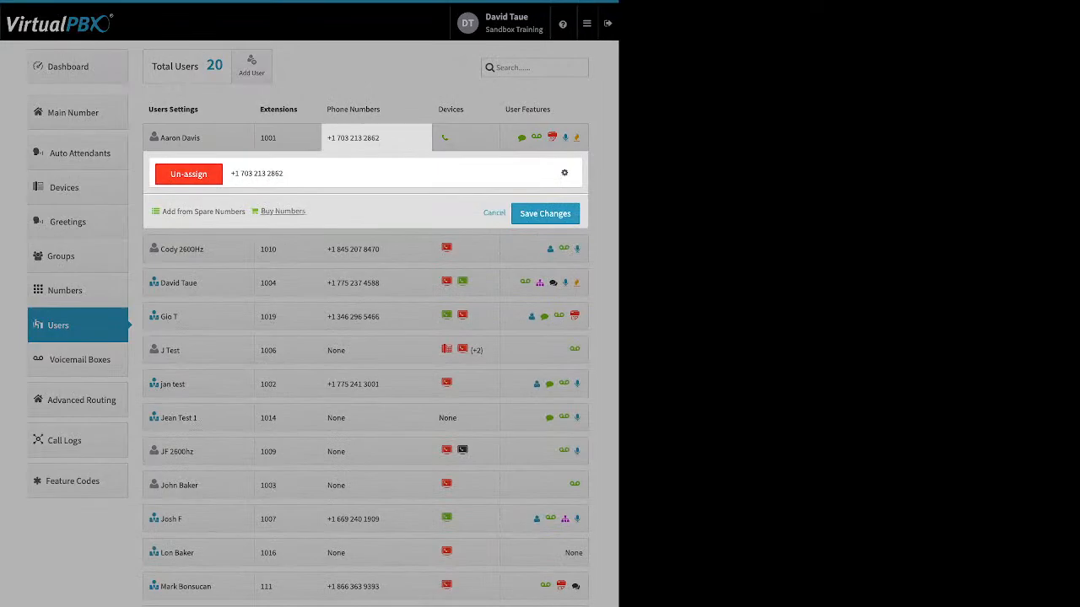
click(494, 213)
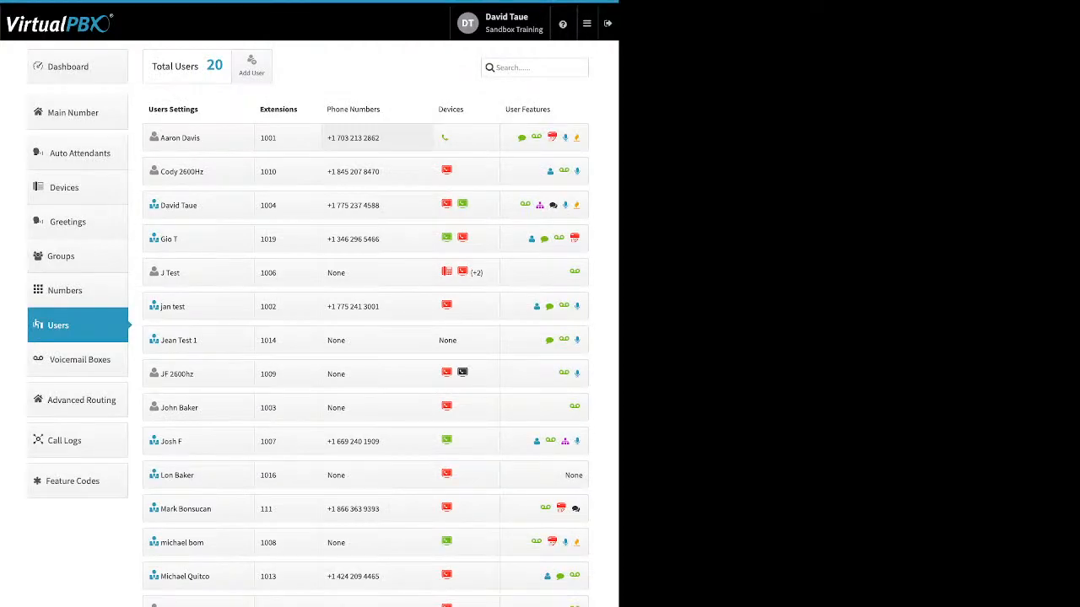
Step: View the new softphone form from the first user's devices and preview its third-party application option without creating the device
click(466, 137)
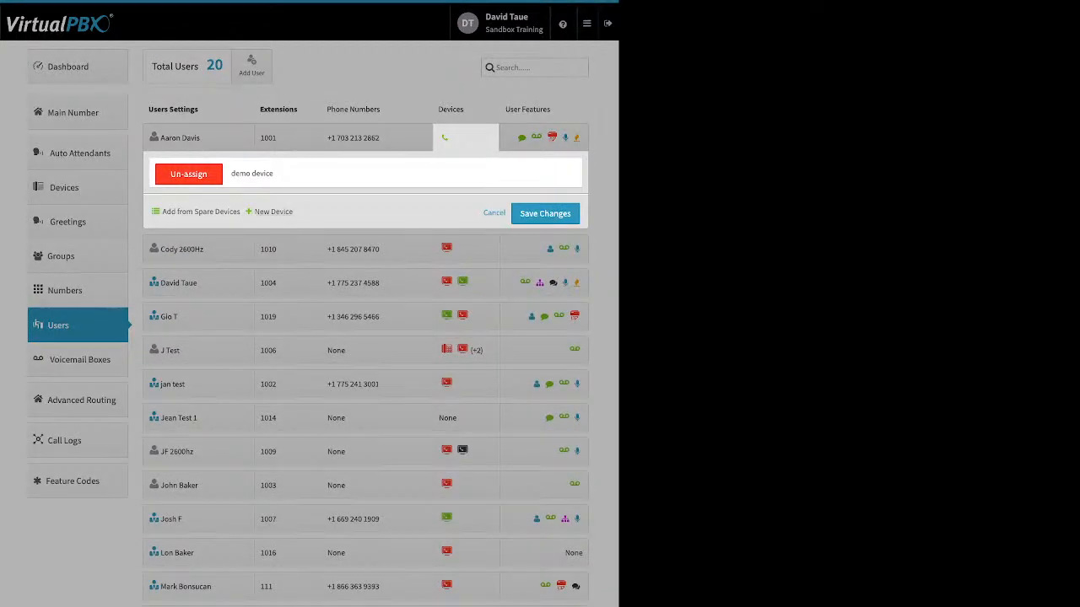
click(270, 212)
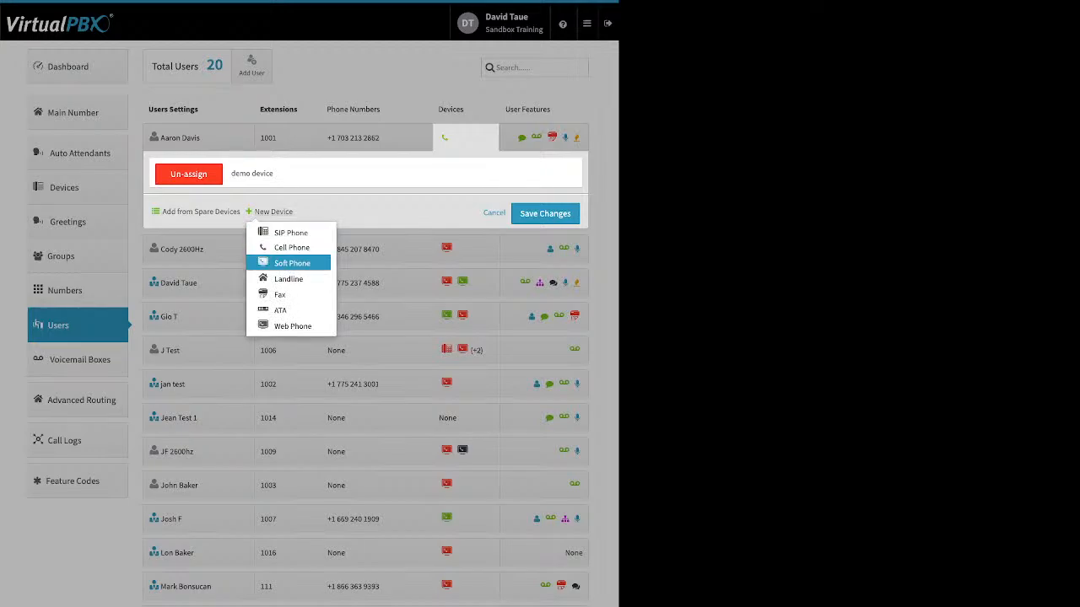
click(292, 263)
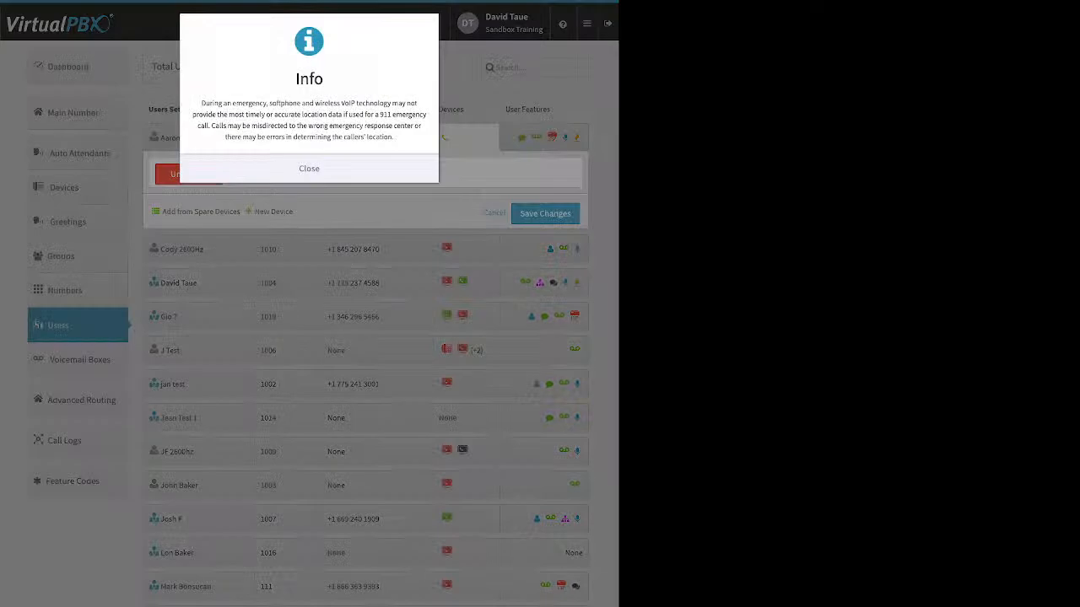
click(308, 169)
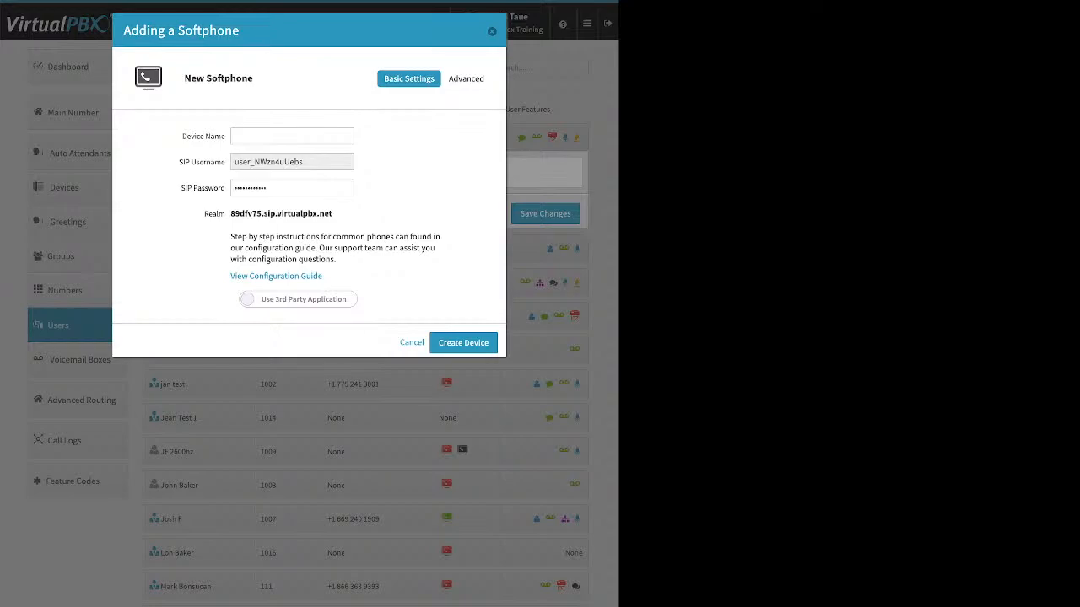
click(297, 300)
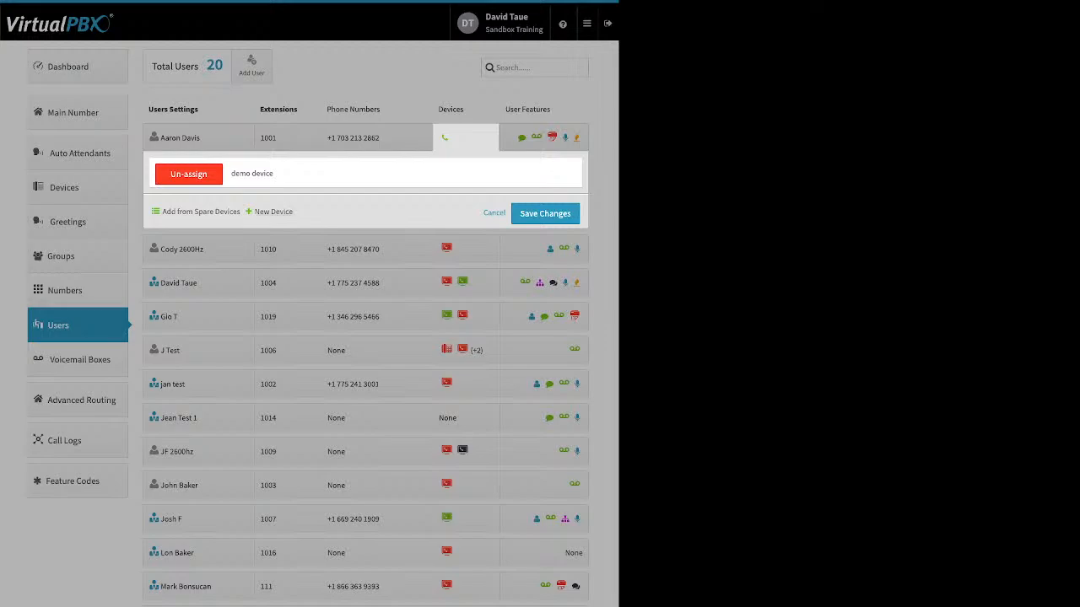
Step: View the Web Phone option for adding a new device to the first user, without creating the device
click(272, 211)
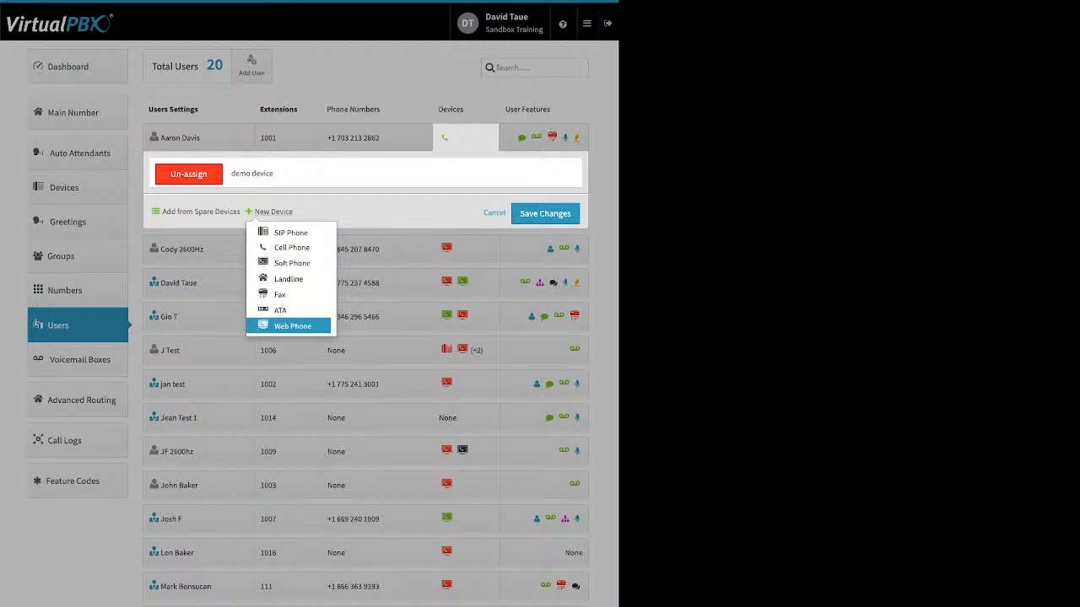
click(292, 326)
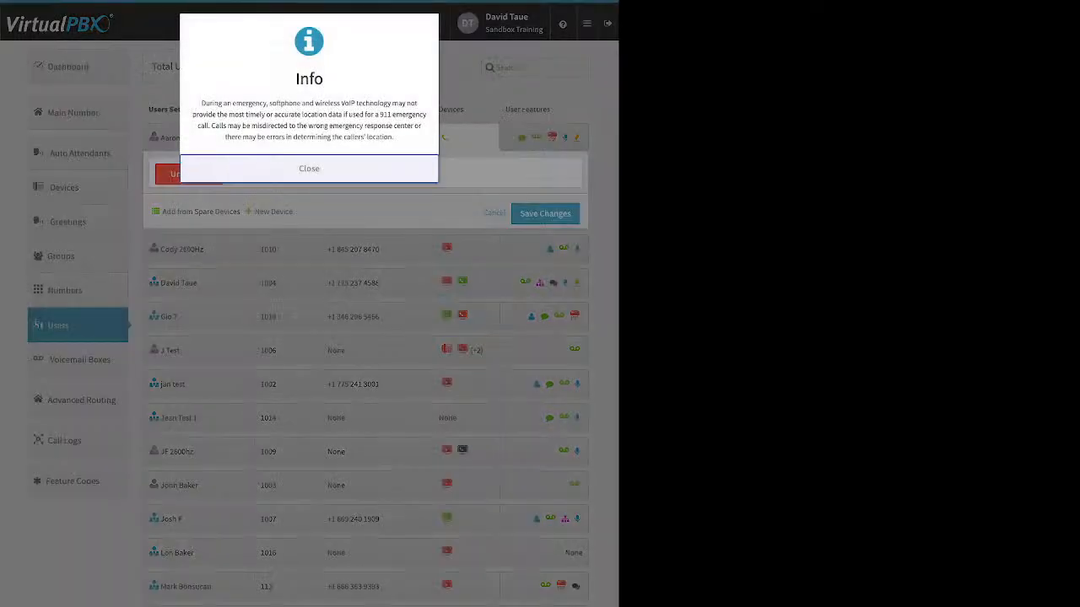
click(309, 169)
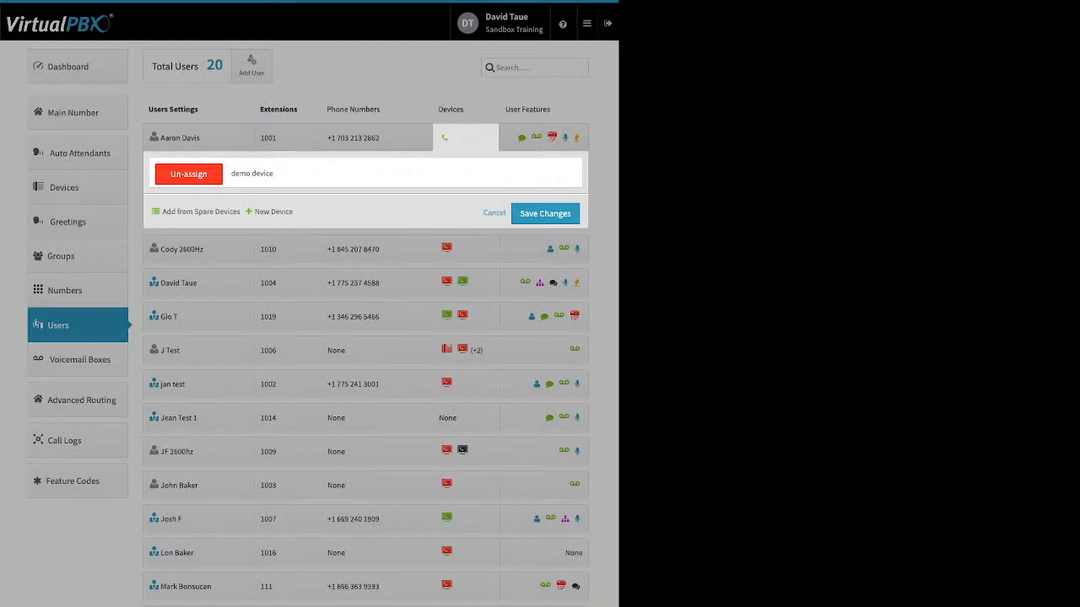
key(Escape)
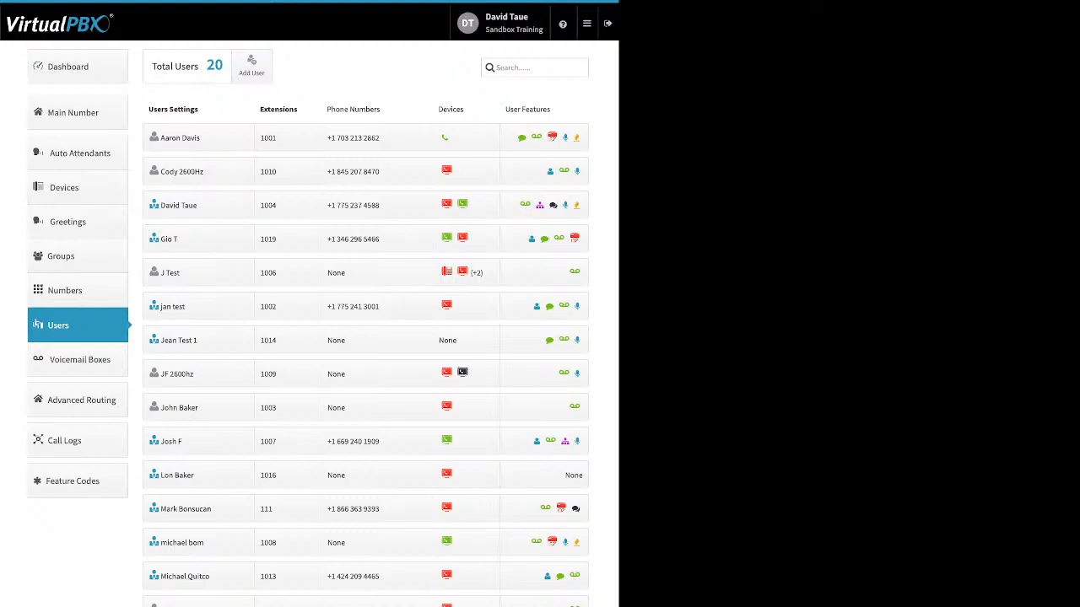
Step: Enable the Caller-ID Number feature for the extension 1004 user with the user's own number, and save the change
click(527, 205)
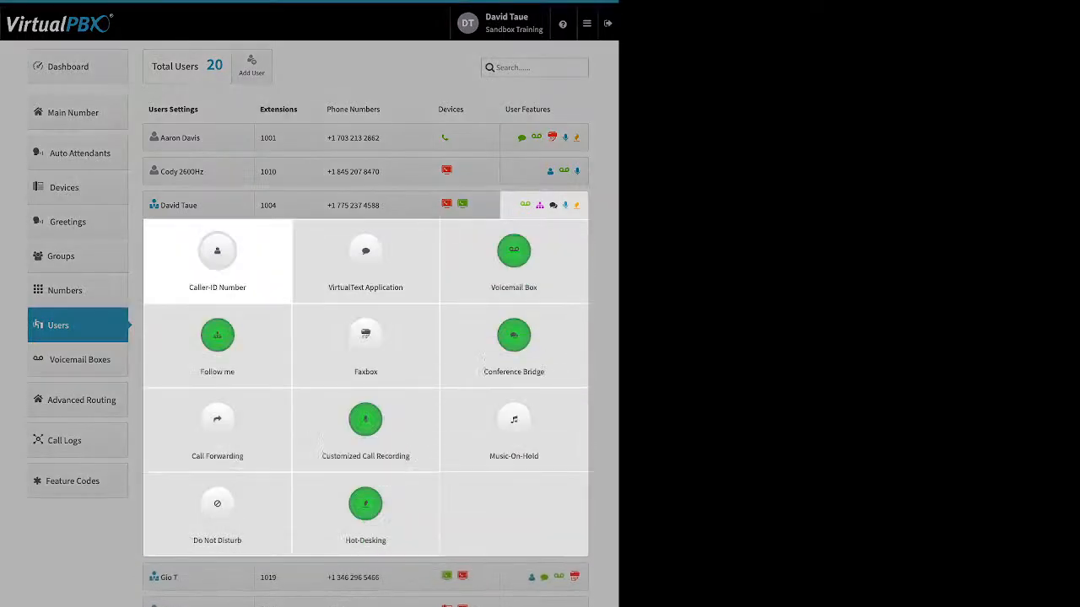
click(217, 253)
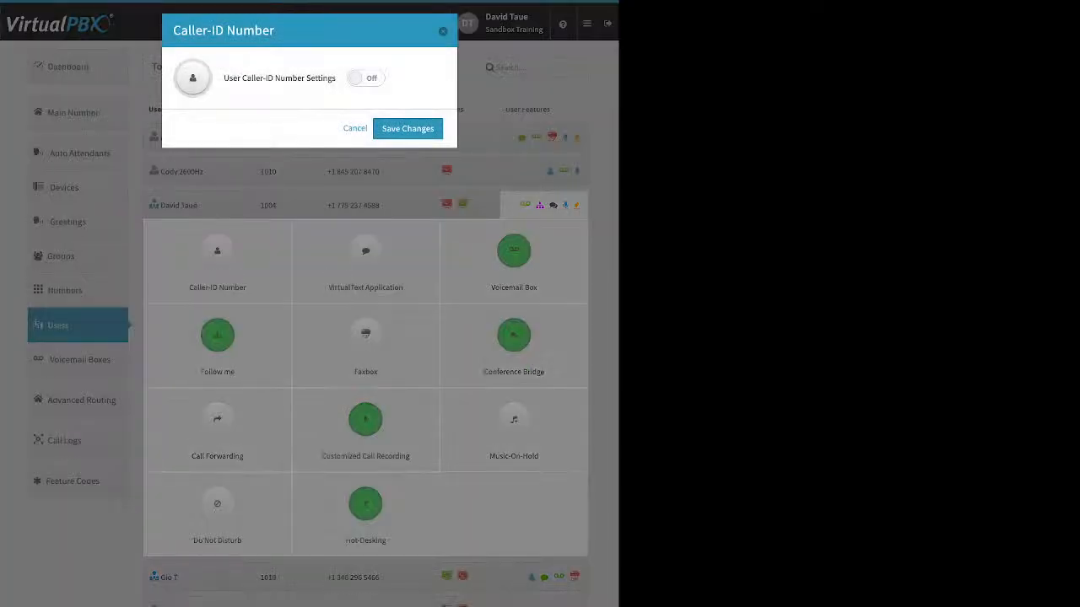
click(366, 77)
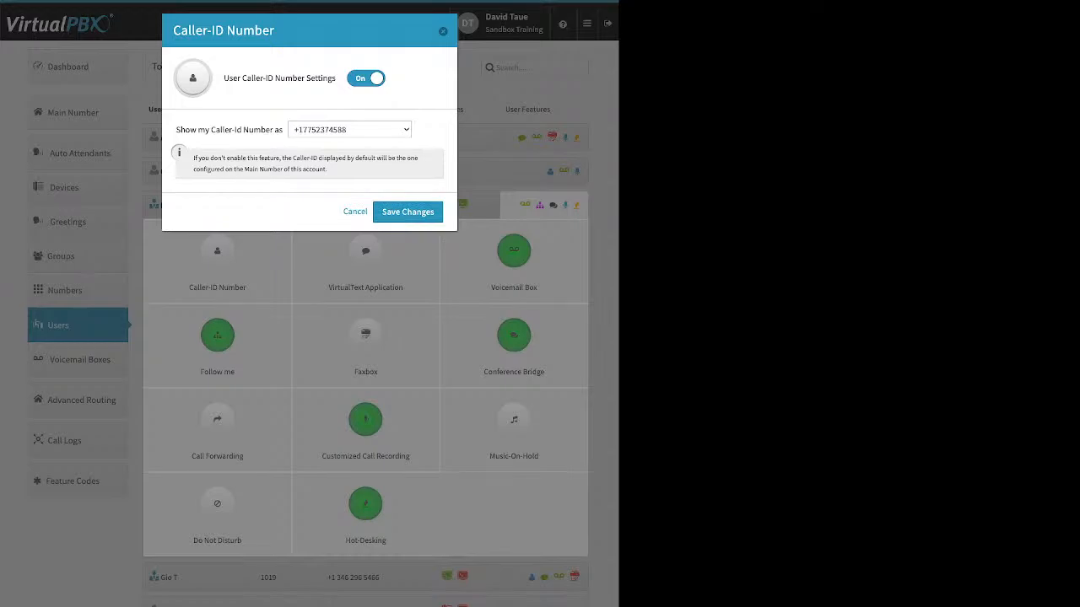
click(407, 212)
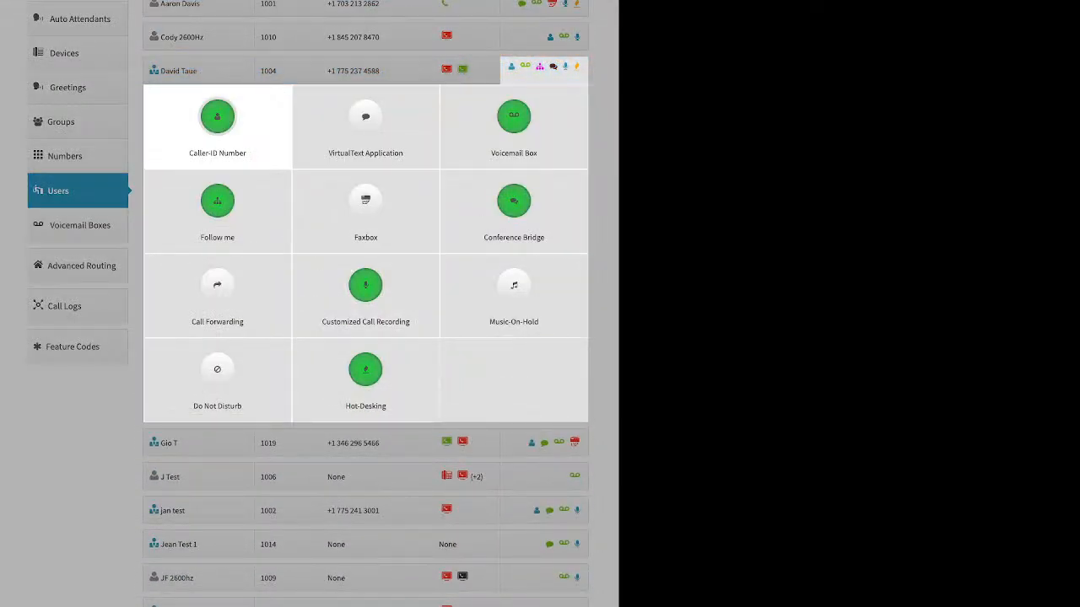
click(379, 72)
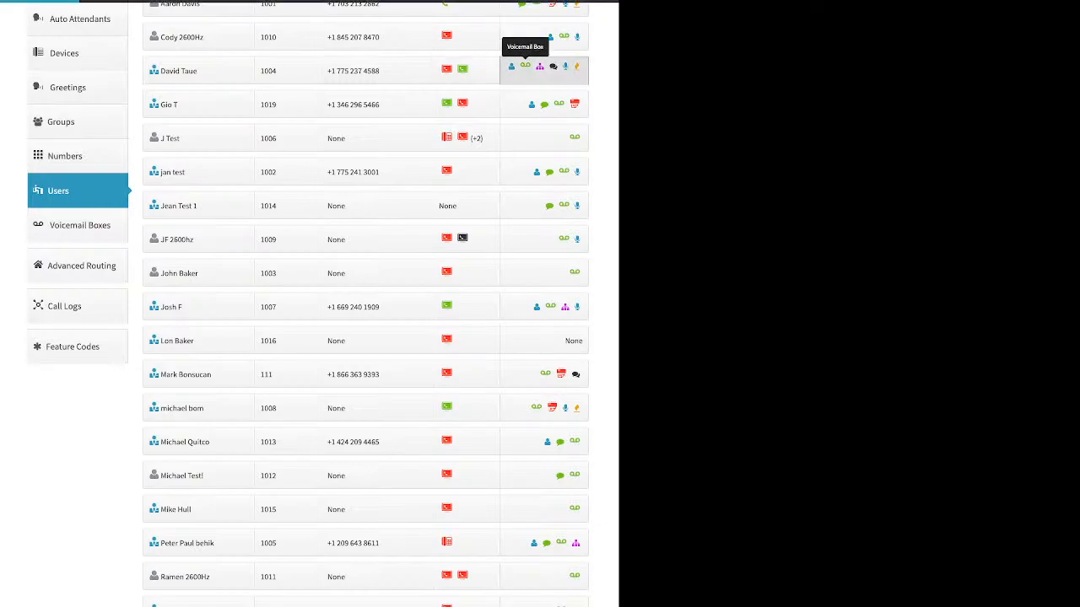
Step: Preview enabling the VirtualText Application for the extension 1004 user, and leave it without saving
click(525, 65)
click(366, 125)
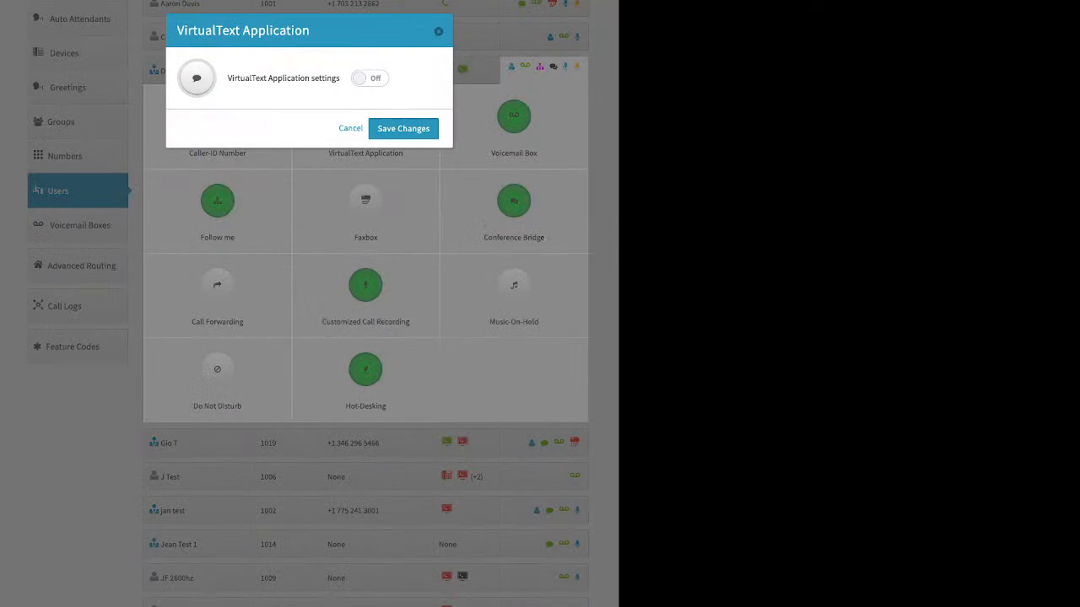
click(369, 79)
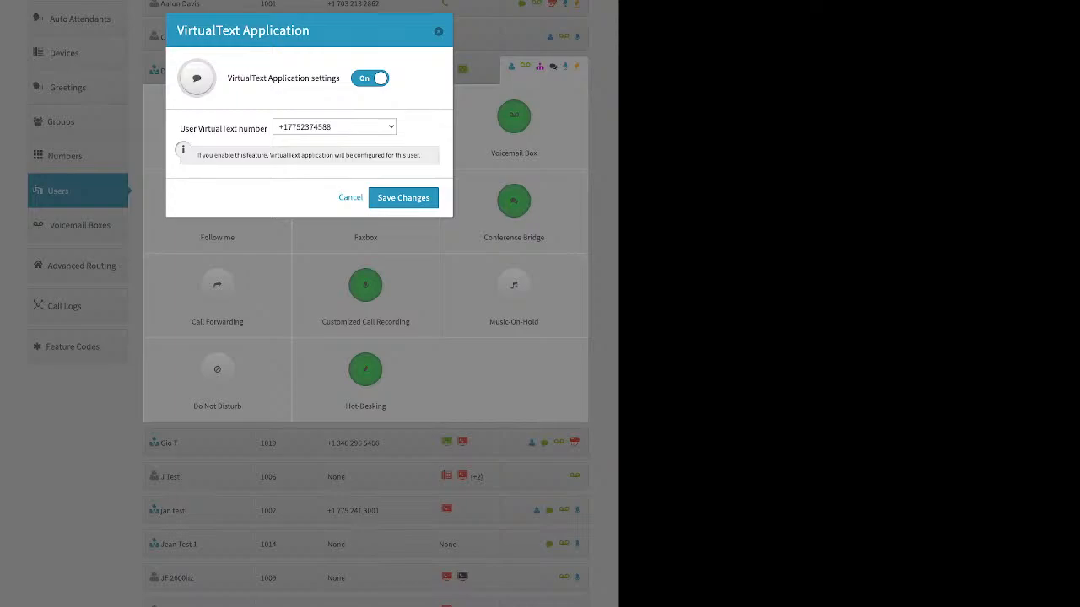
key(Escape)
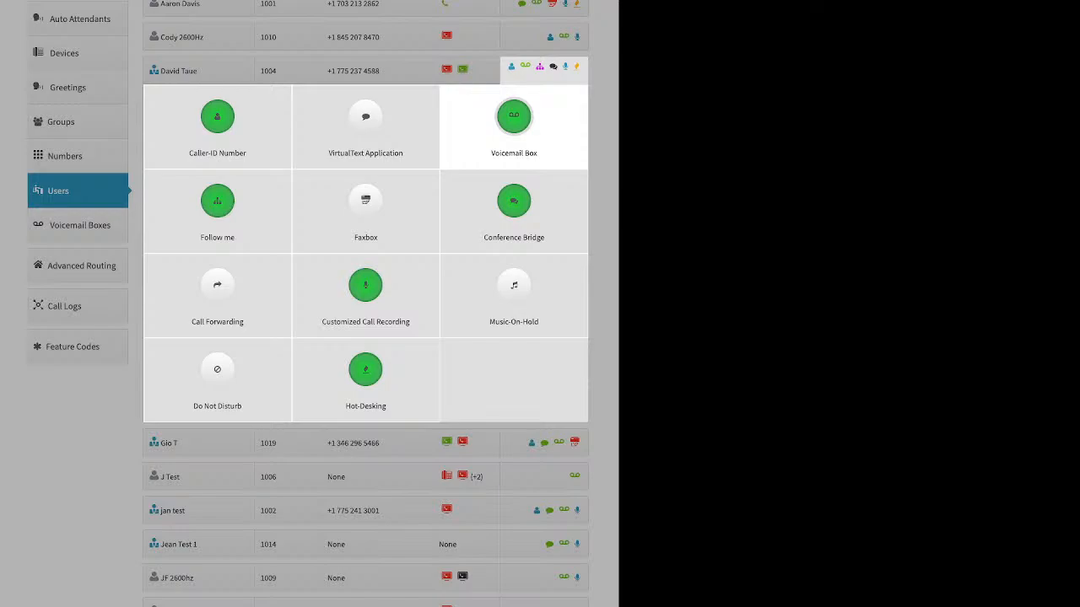
Step: Preview the Voicemail to e-mail setting for the extension 1004 user's voicemail box, including the option to attach the message
click(514, 127)
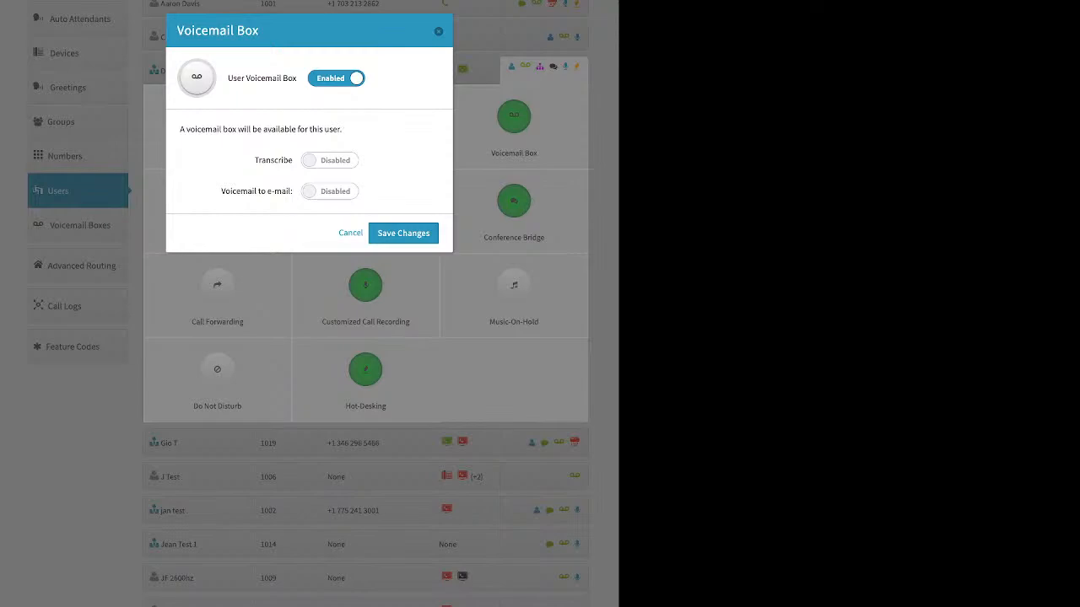
click(330, 192)
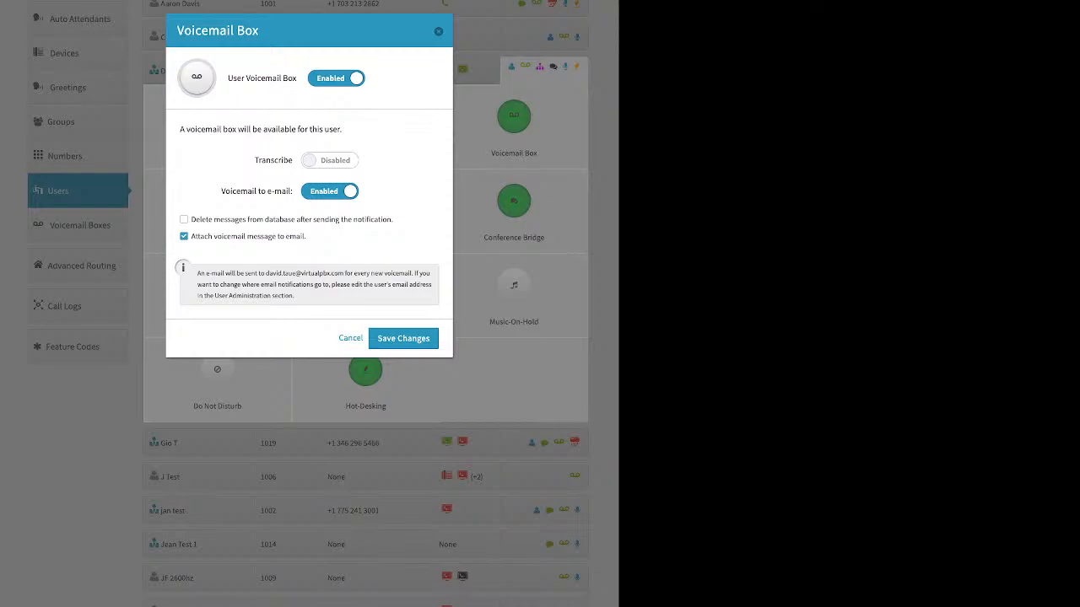
triple_click(257, 191)
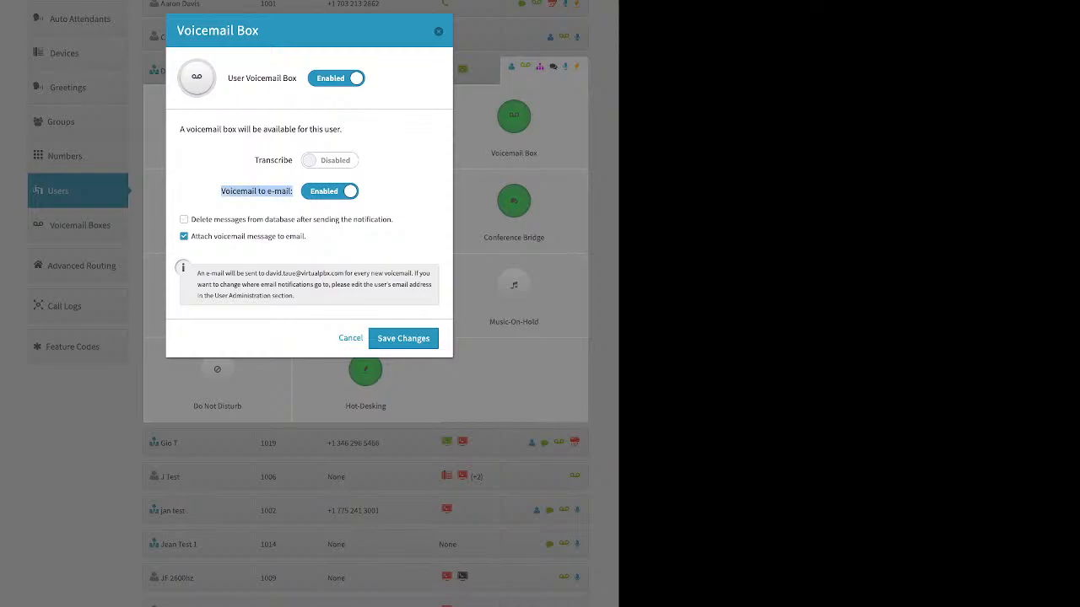
drag(307, 236, 191, 236)
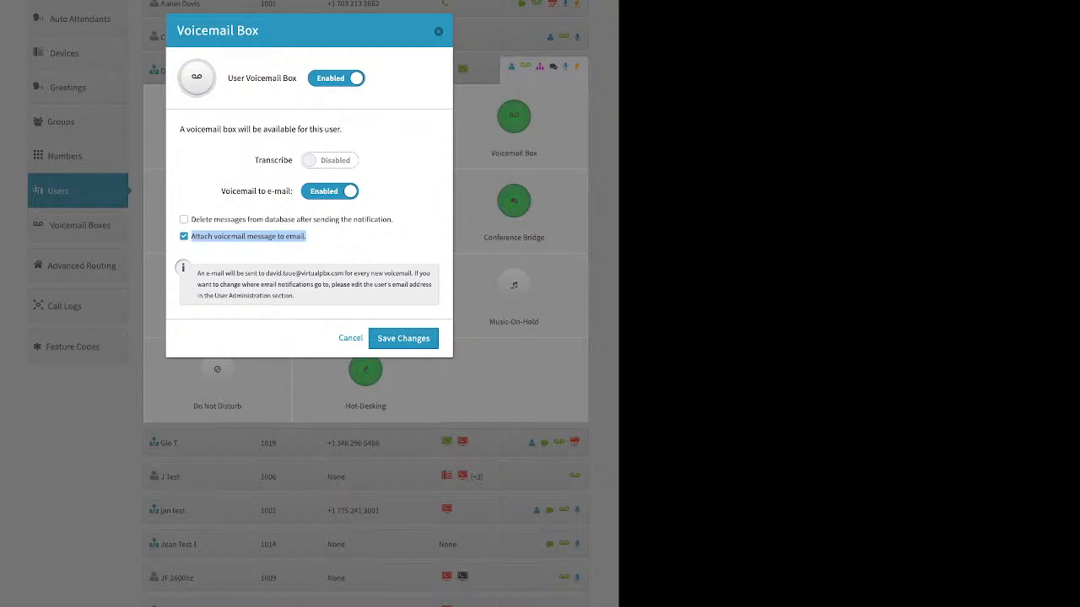
Step: Examine the voicemail transcription option and try deleting messages after notification, leaving the voicemail box settings unsaved
drag(293, 160, 255, 161)
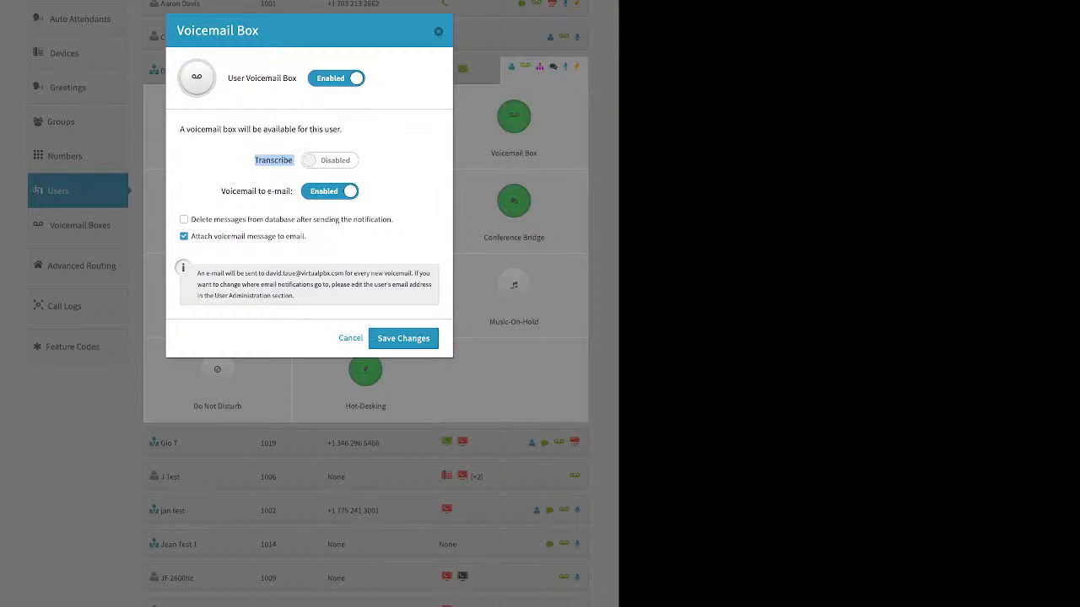
drag(393, 219, 190, 219)
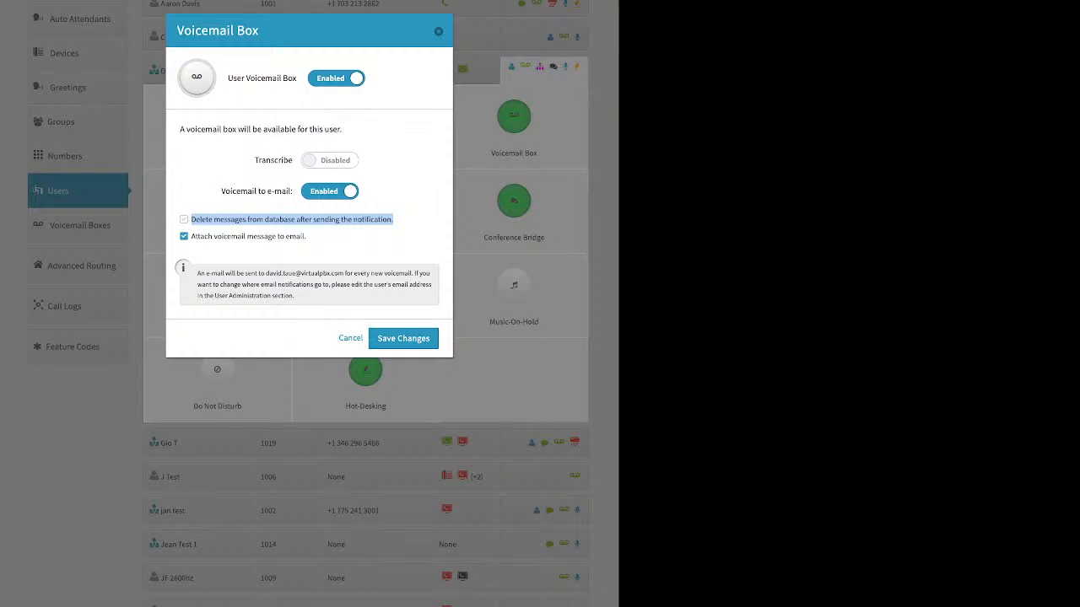
click(184, 220)
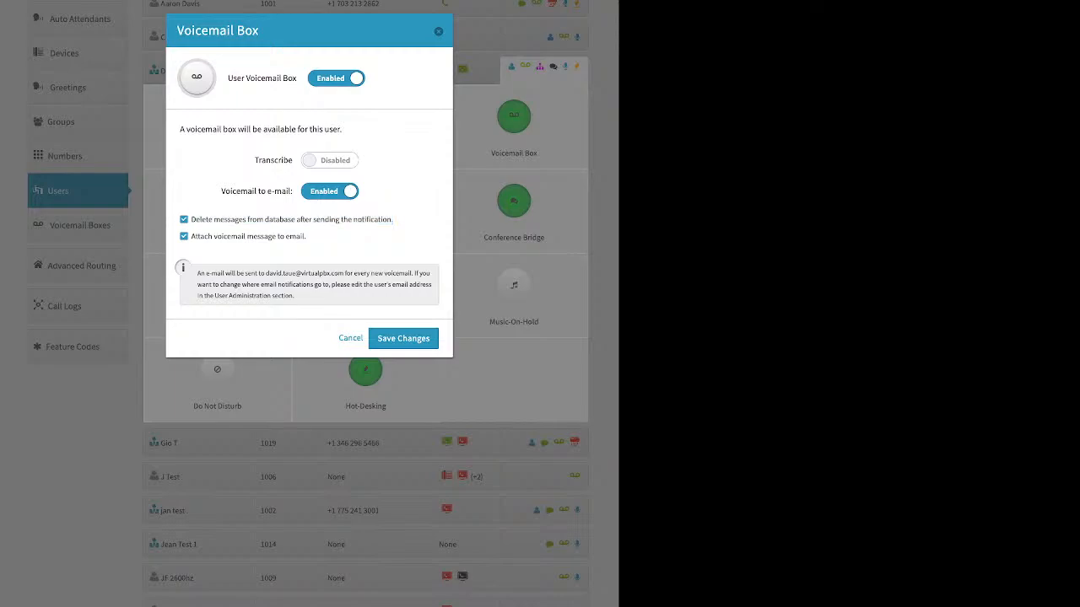
click(184, 219)
key(Escape)
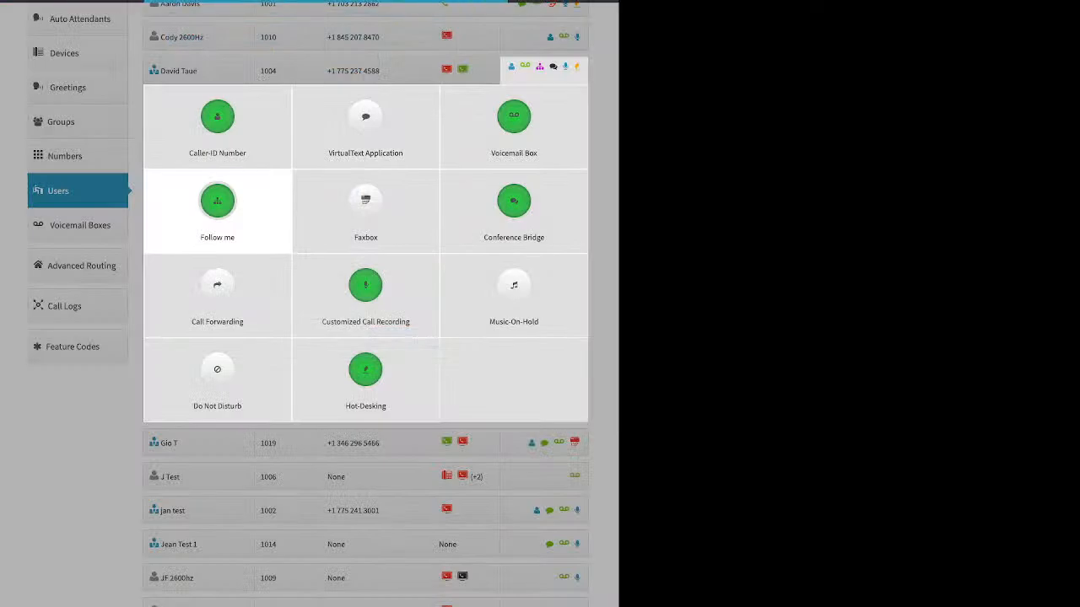
Step: Try the Do not ring option for both devices in the extension 1004 user's Follow me settings, and clear it again
click(216, 207)
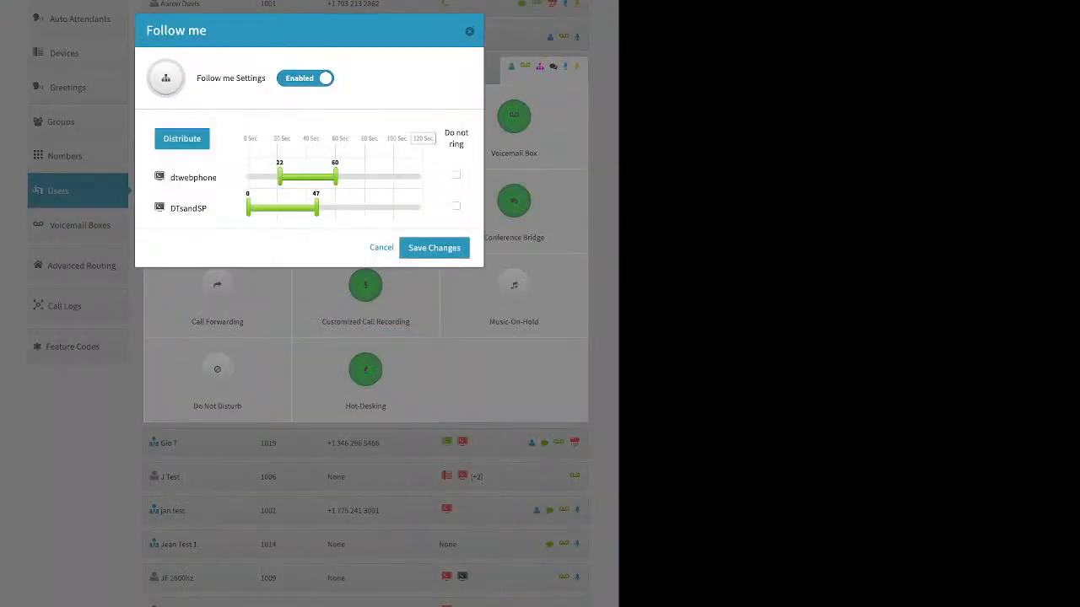
click(457, 176)
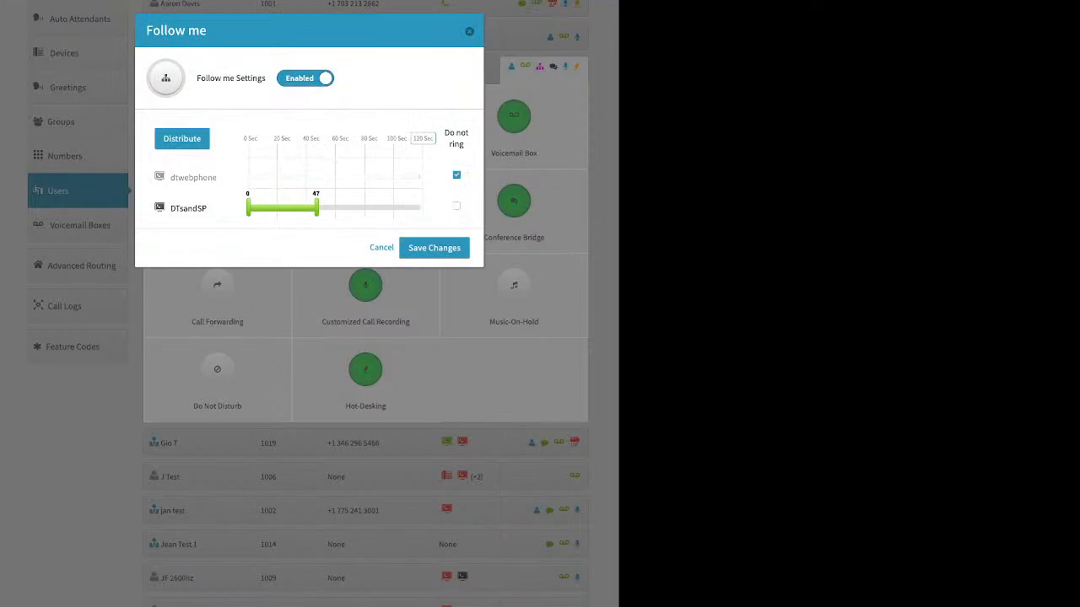
click(456, 205)
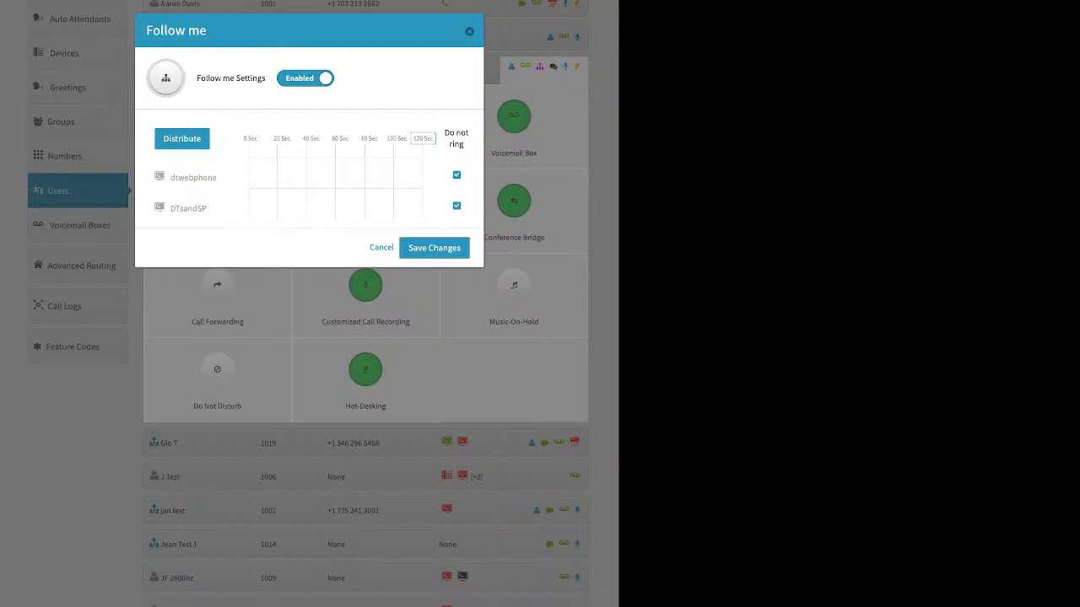
click(457, 206)
click(457, 175)
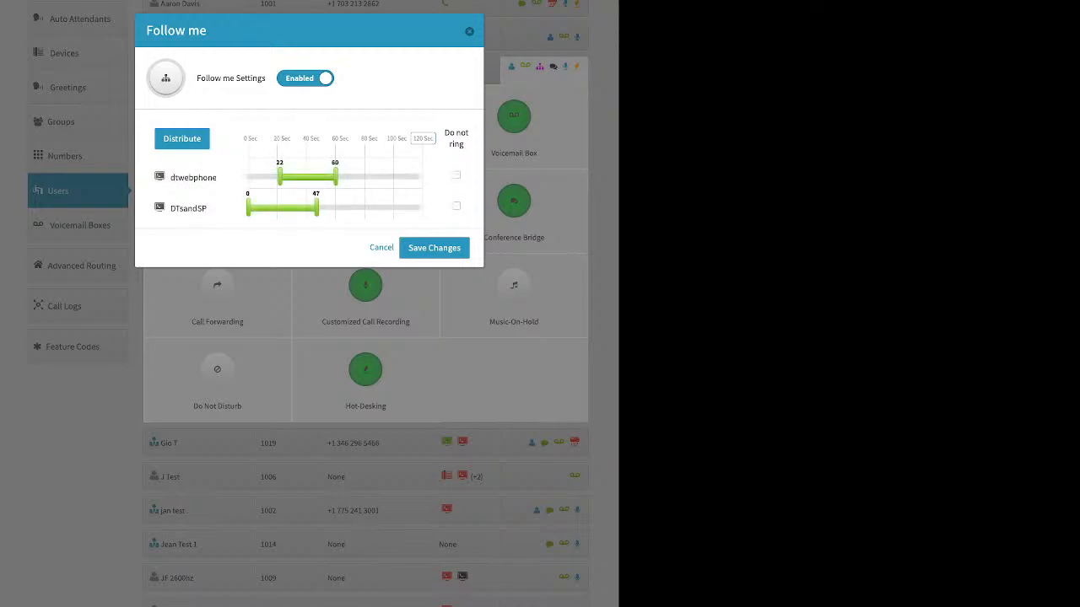
Step: Set Follow me ringing to 0–54 seconds for DTsandSP and 42–118 seconds for dtwebphone, and distribute the ring times evenly
drag(316, 208, 248, 176)
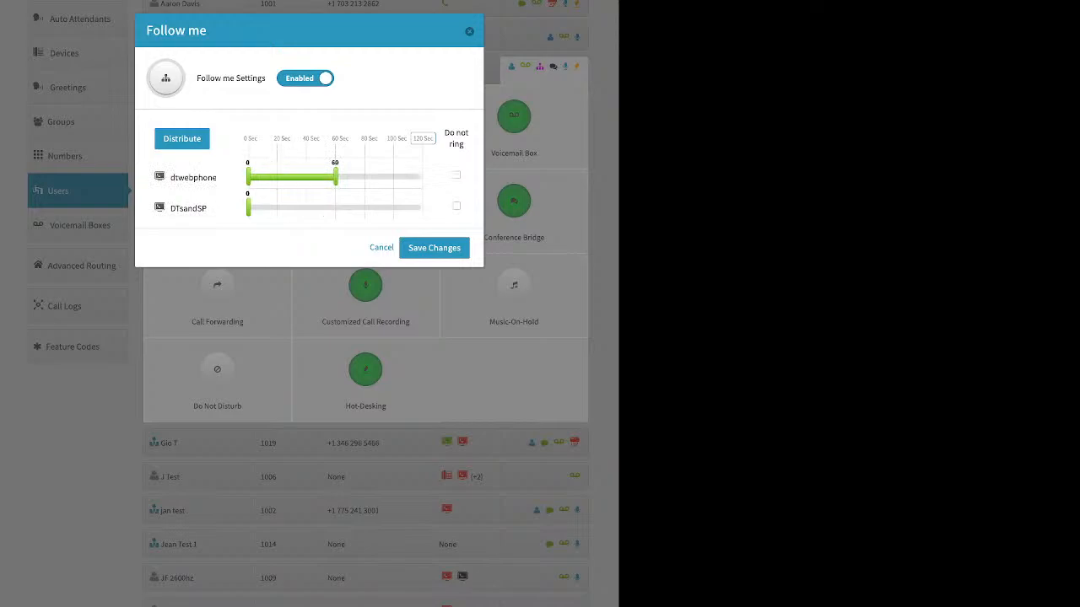
drag(336, 176, 248, 176)
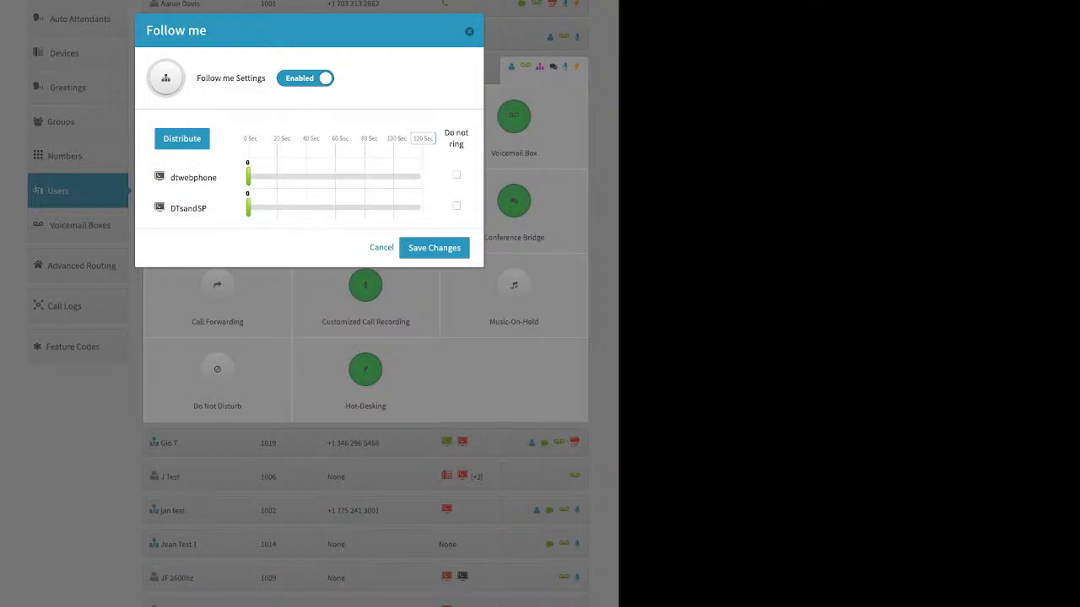
drag(248, 207, 326, 208)
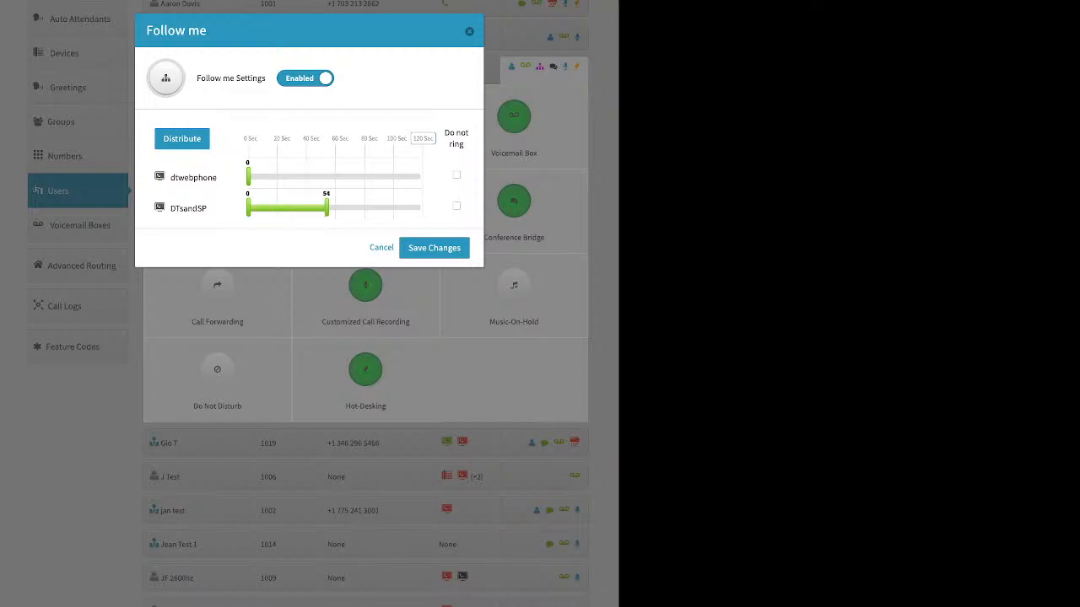
drag(248, 177, 376, 176)
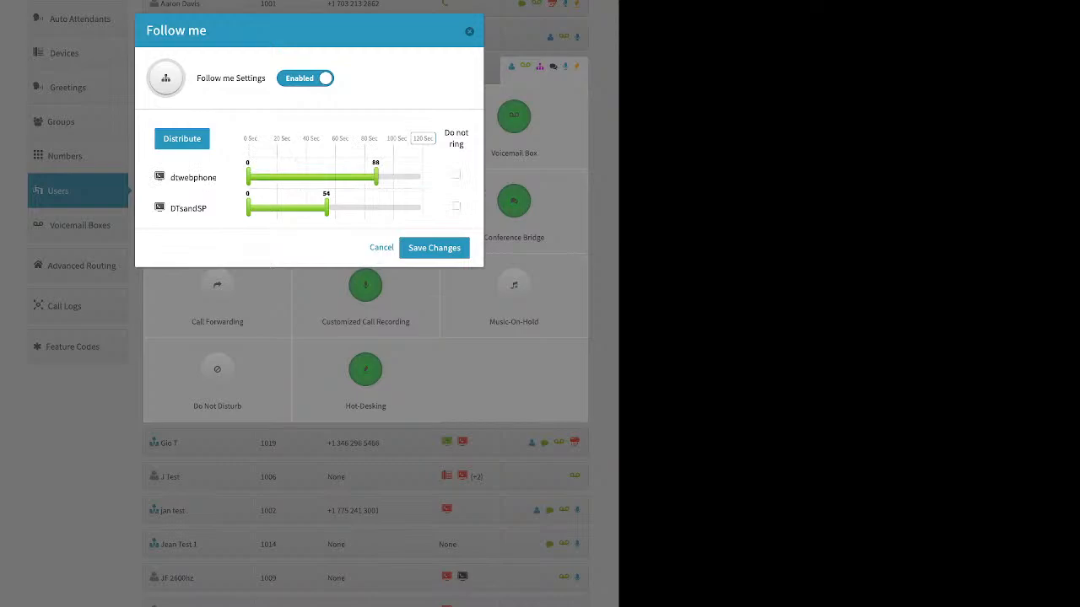
drag(248, 176, 308, 176)
drag(376, 177, 421, 177)
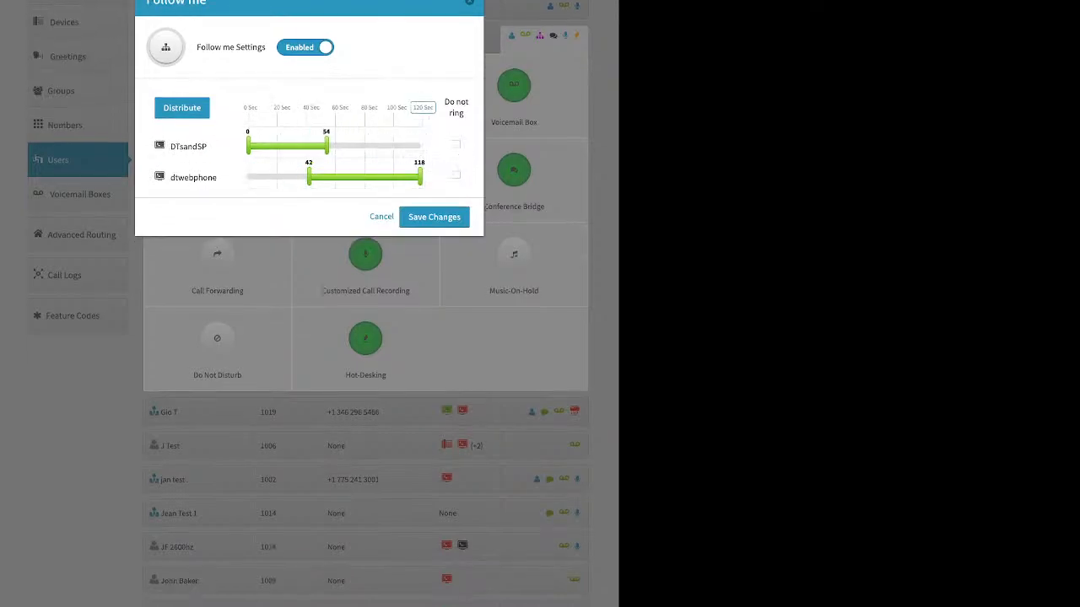
click(181, 107)
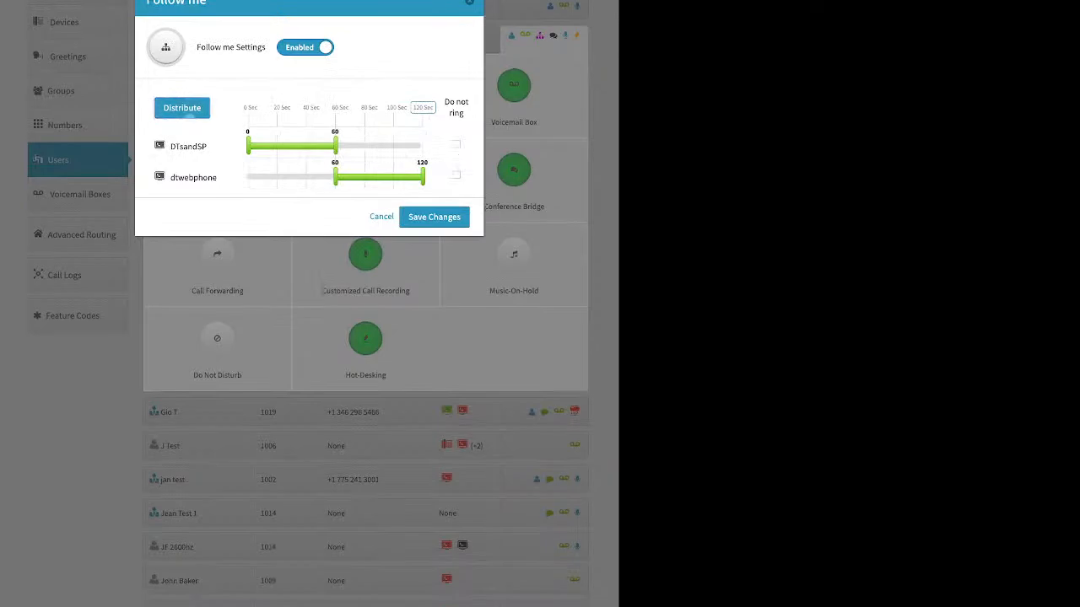
Step: Swap the Follow me ring times to 0–60 seconds for dtwebphone and 60–120 for DTsandSP, redistribute them, and save the changes
drag(193, 178, 191, 134)
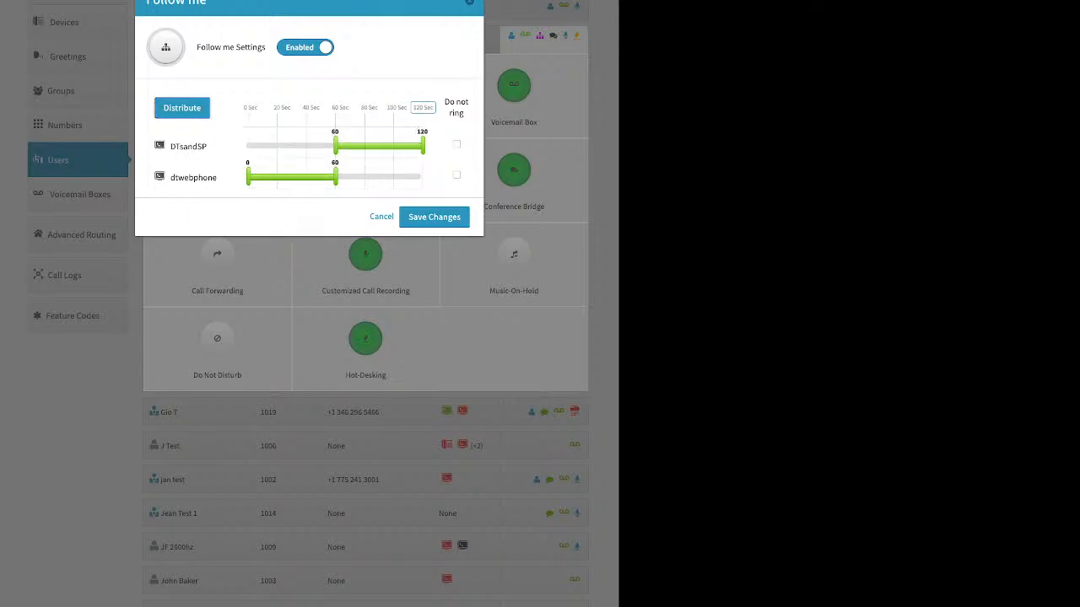
click(181, 108)
click(433, 216)
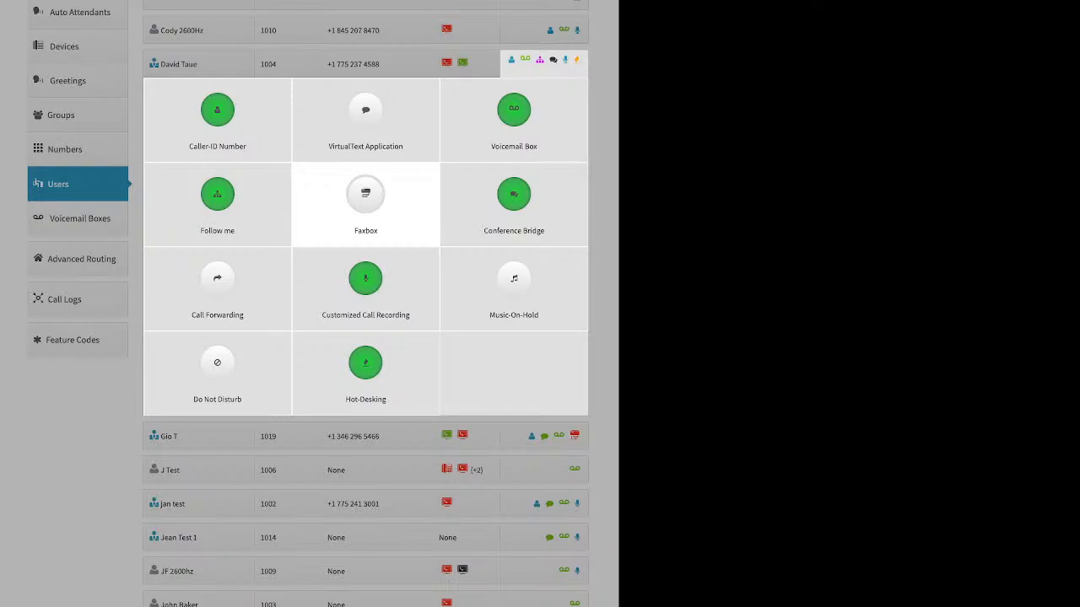
Step: Preview the extension 1004 user's Faxbox settings, including assigning a new extension for Fax to Email, and leave them unsaved
click(366, 195)
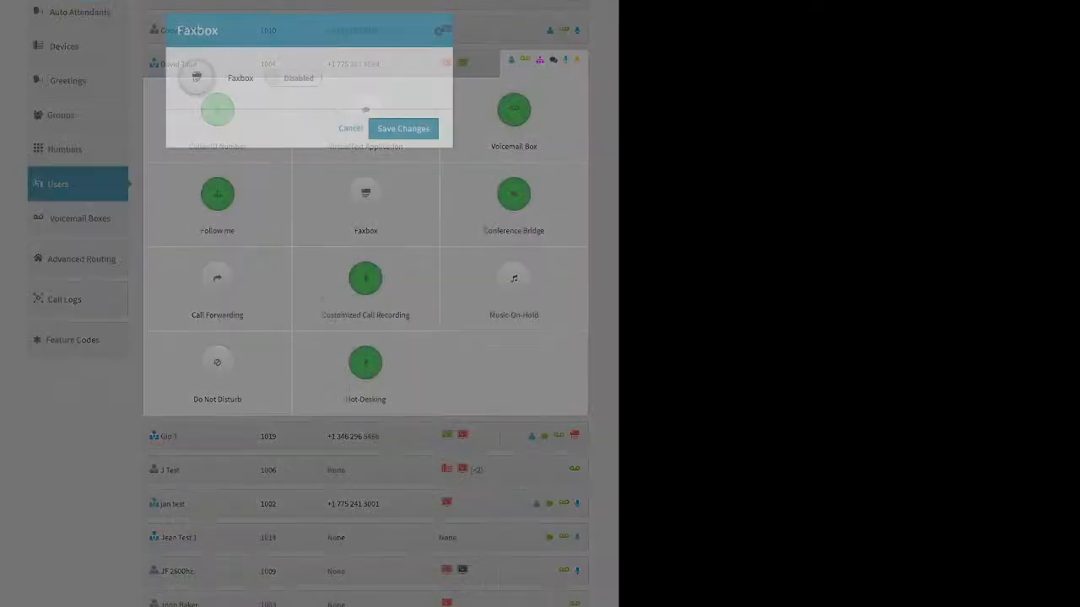
click(293, 79)
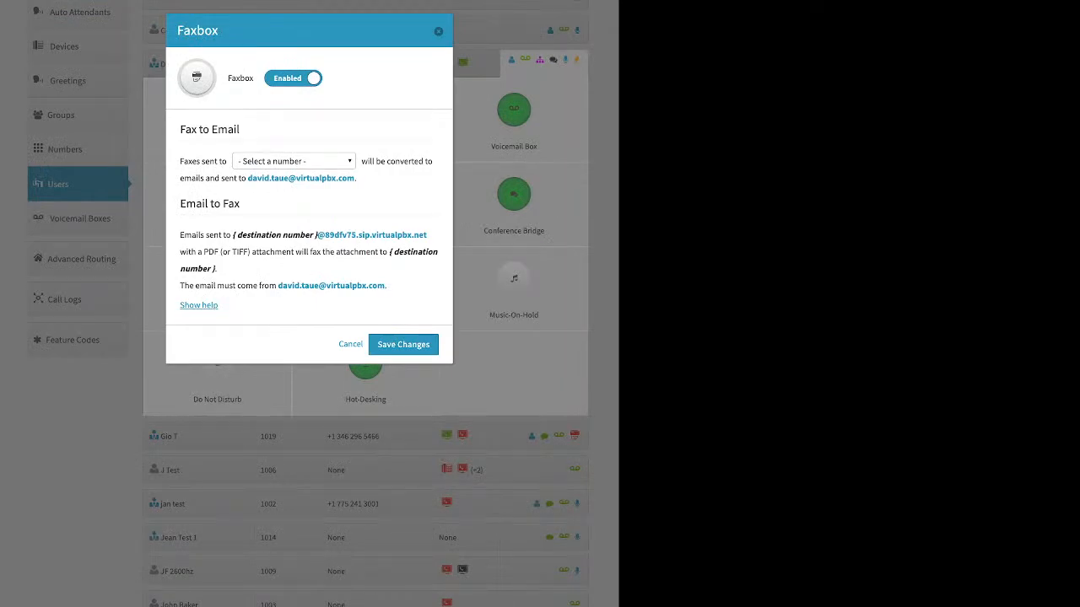
click(294, 161)
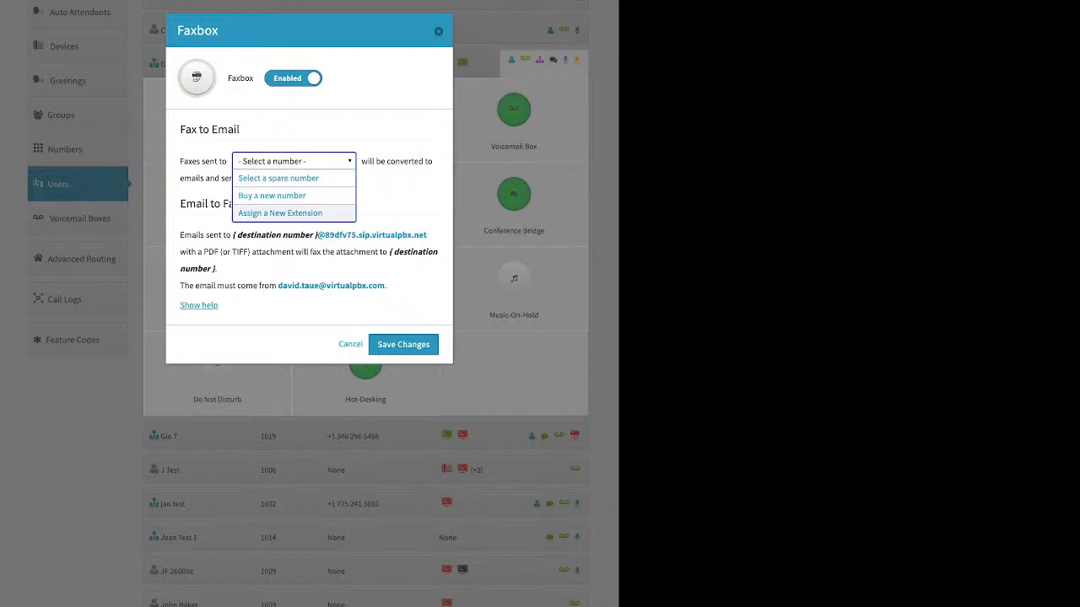
click(280, 212)
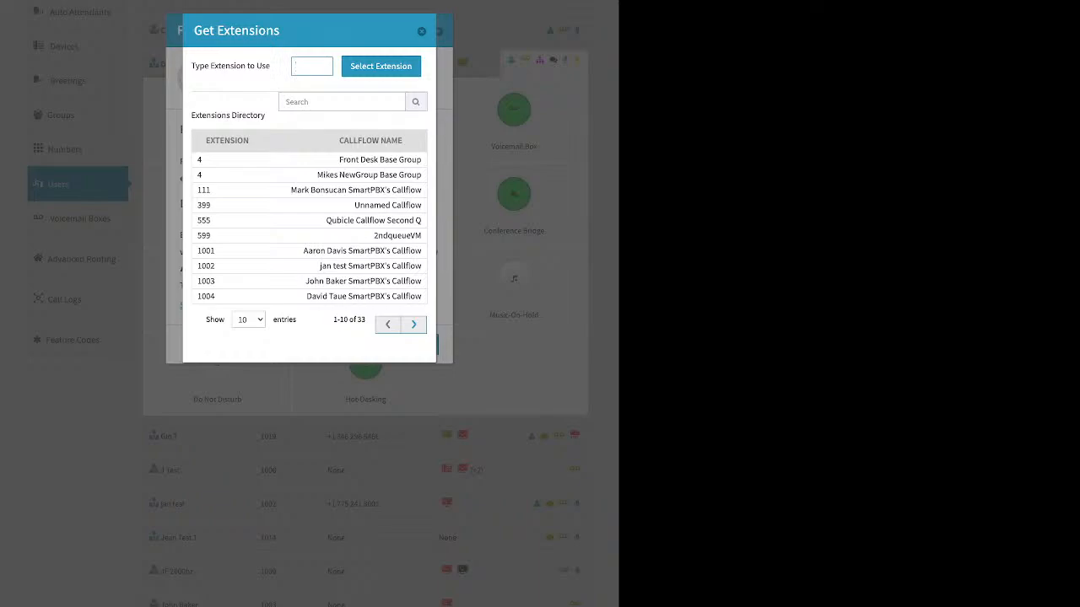
key(Escape)
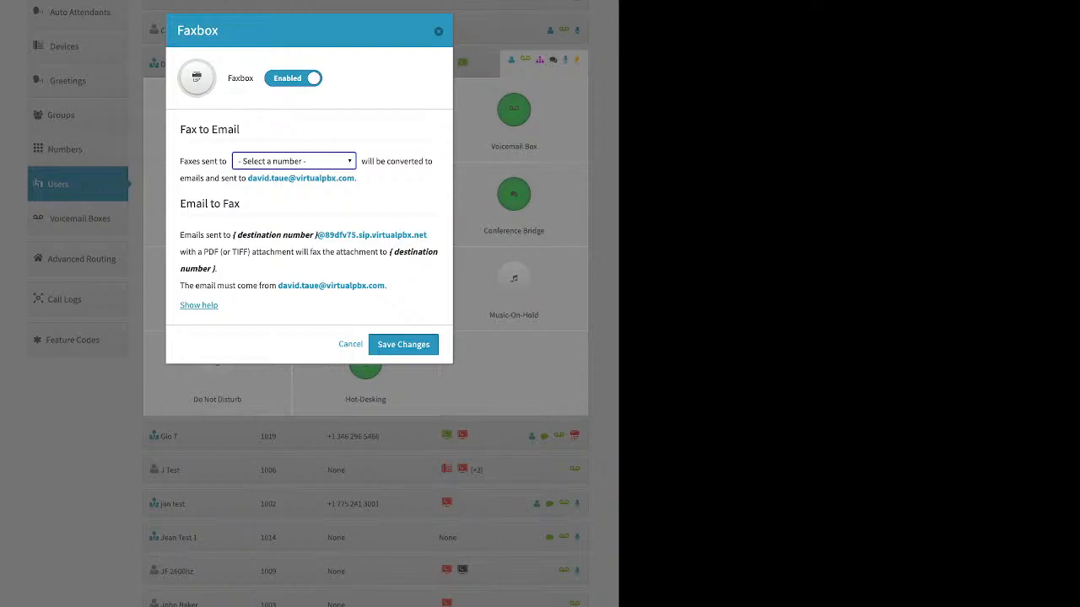
click(439, 31)
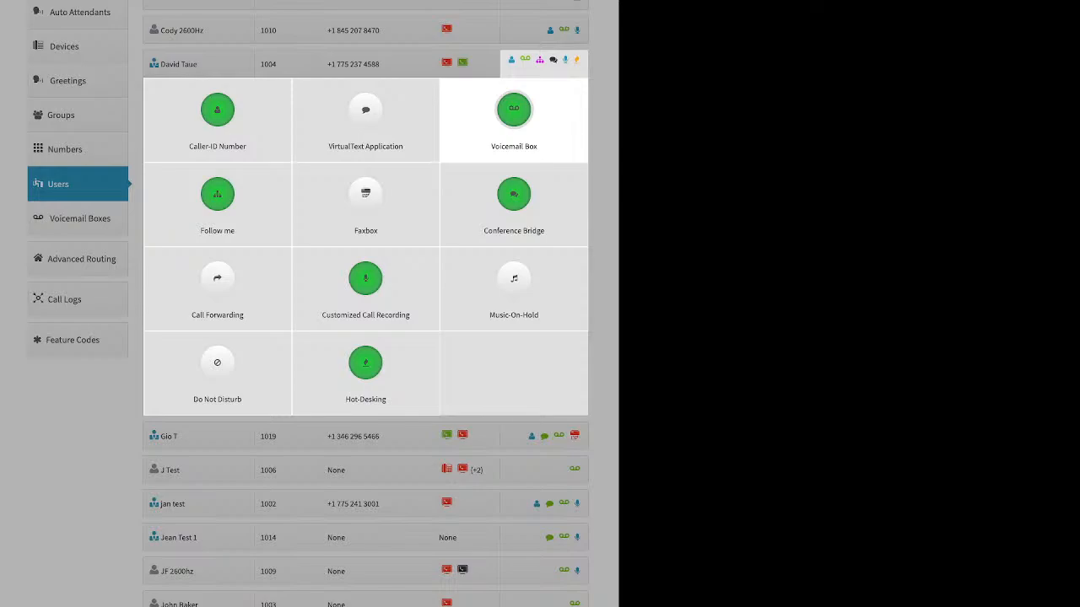
Step: Examine the extension 1004 user's personal Conference Bridge settings, including the room PIN field, without saving any changes
click(514, 202)
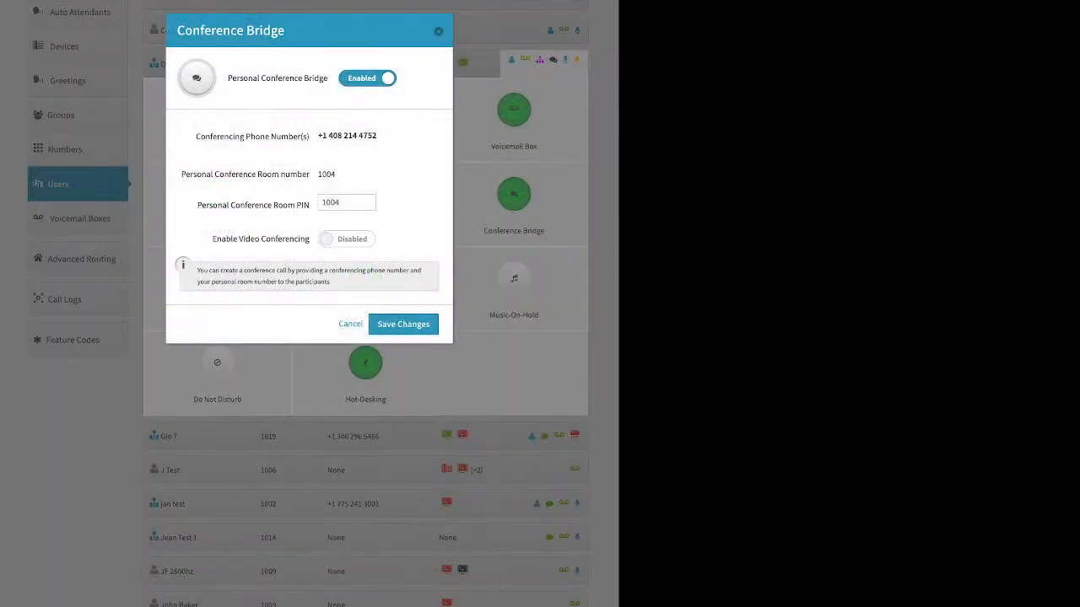
mouse_move(310, 206)
mouse_down()
mouse_move(197, 206)
mouse_move(311, 206)
mouse_up()
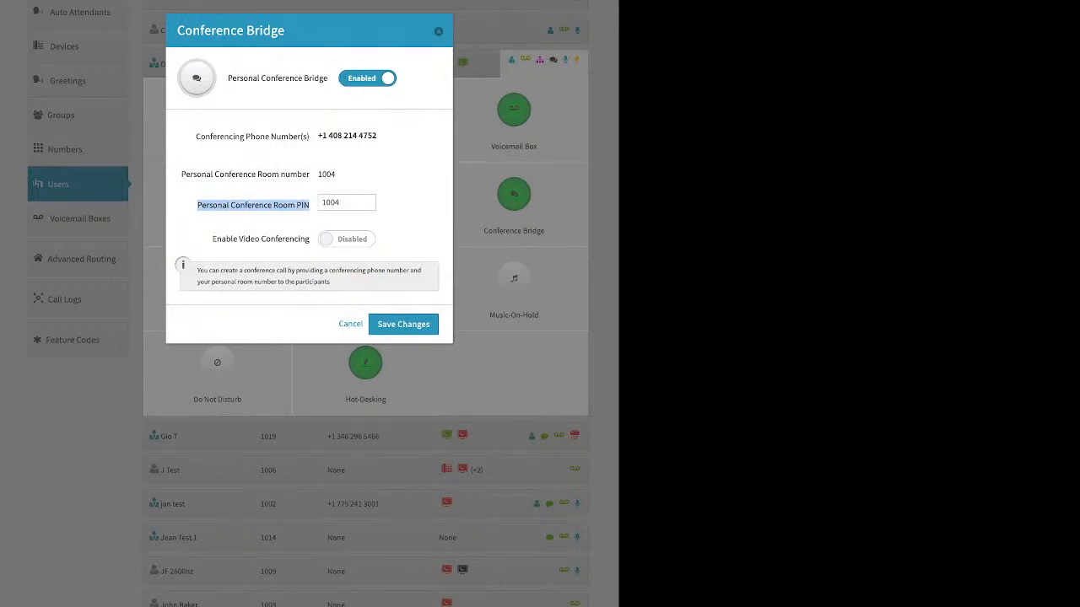
click(351, 324)
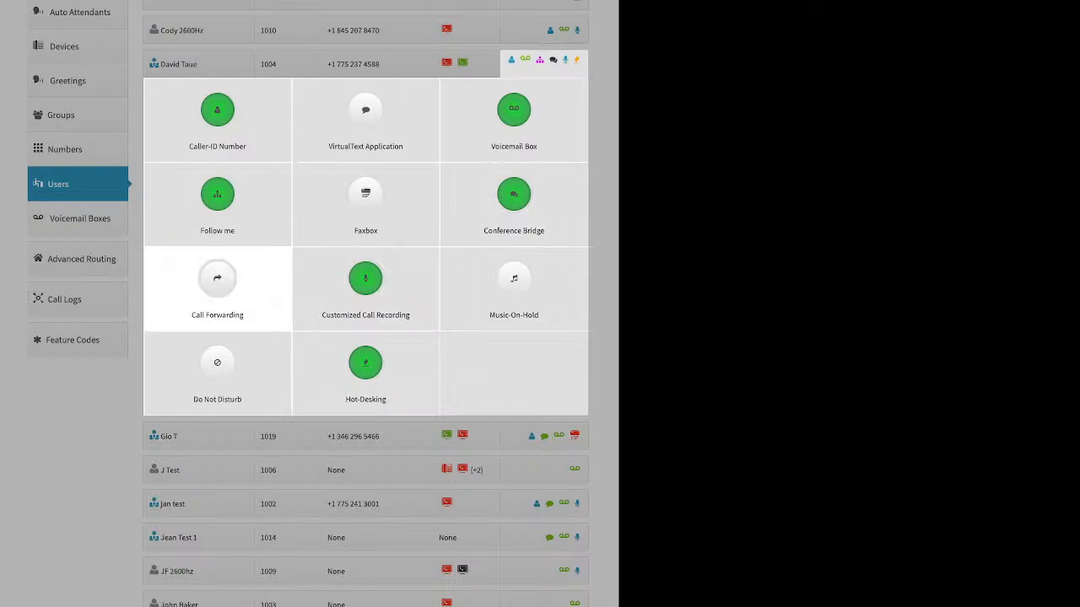
Step: Set the extension 1004 user's Call Forwarding to Failover Mode and save the changes
click(216, 283)
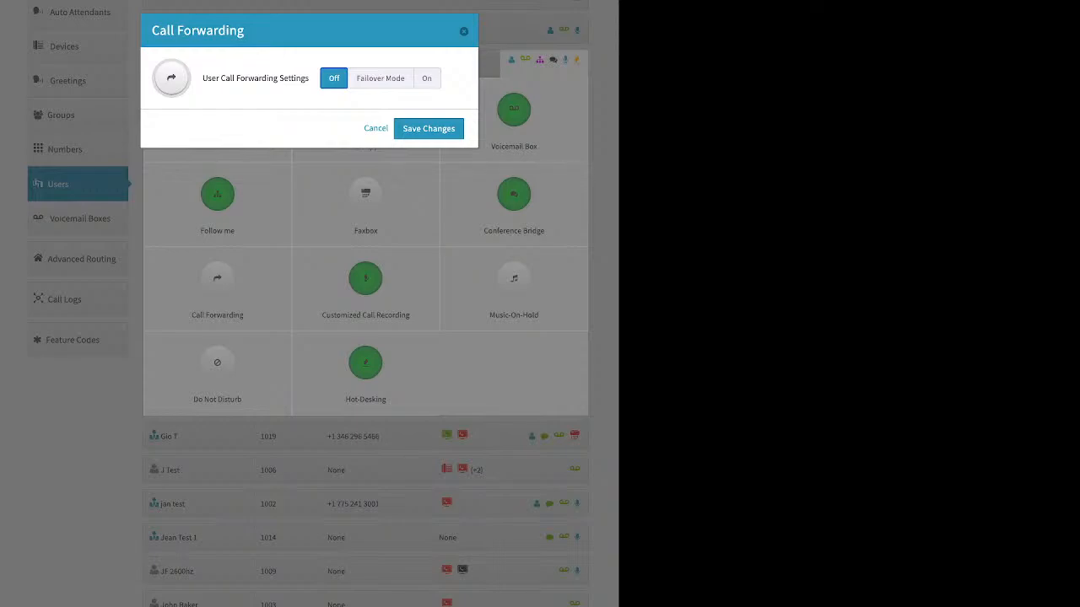
click(381, 79)
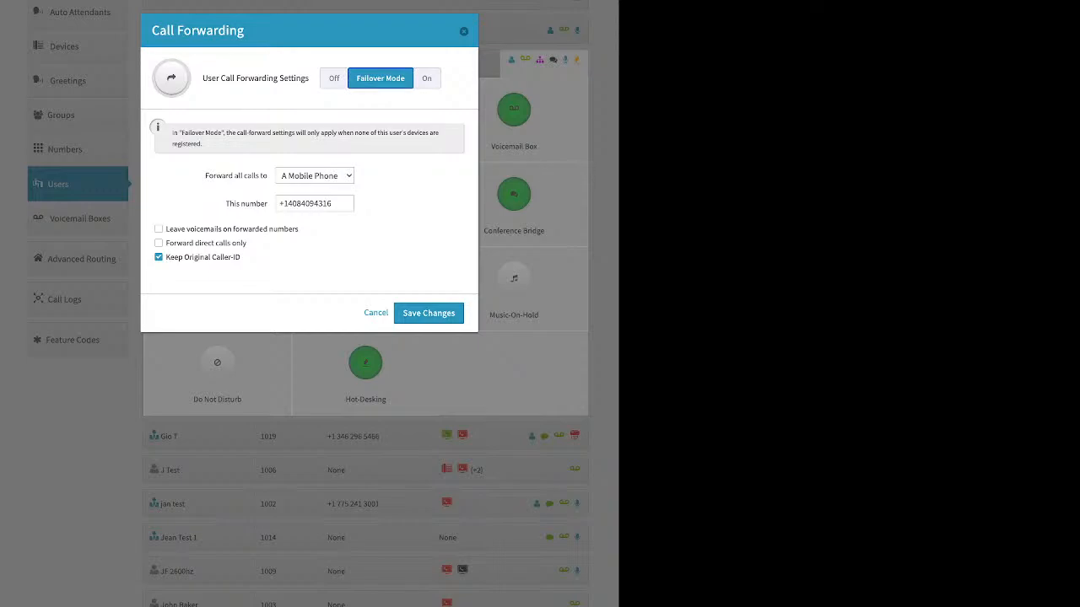
click(441, 313)
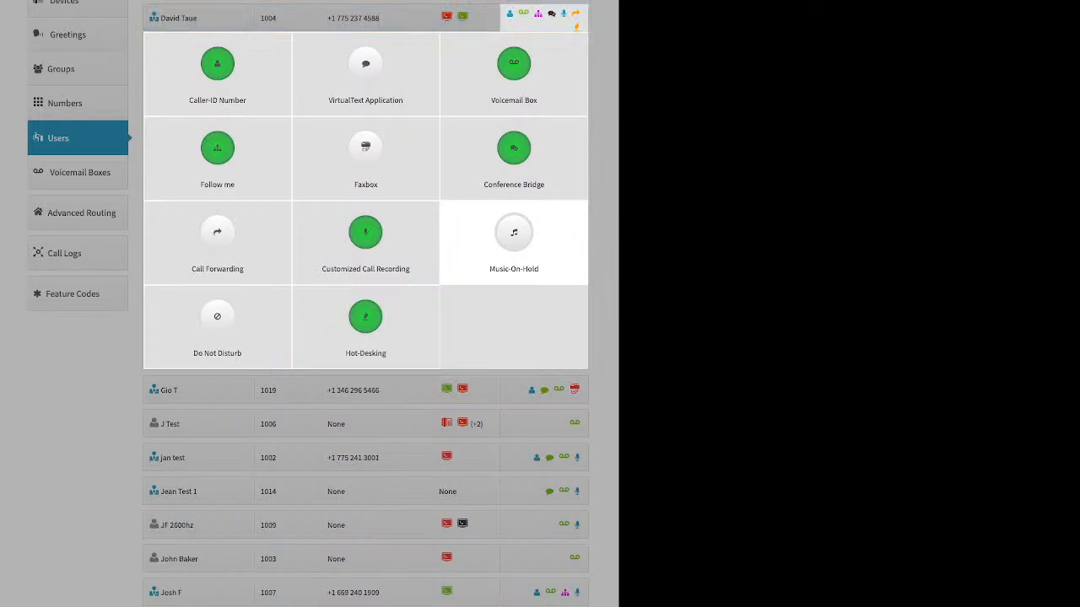
Step: Try Account Default (Off) for all inbound and outbound call types in the extension 1004 user's Customized Call Recording
click(365, 240)
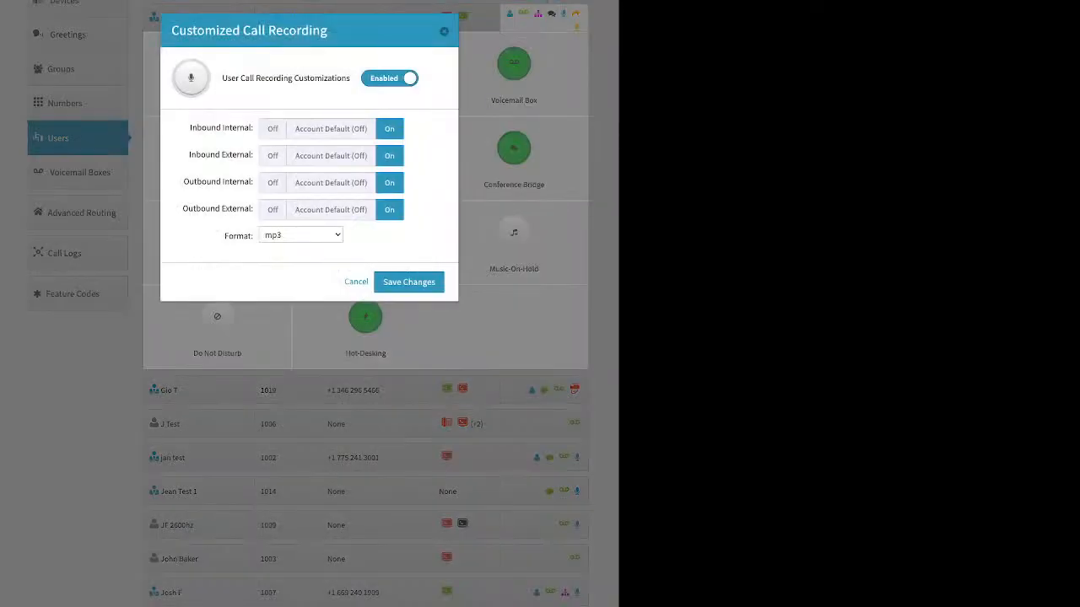
click(331, 129)
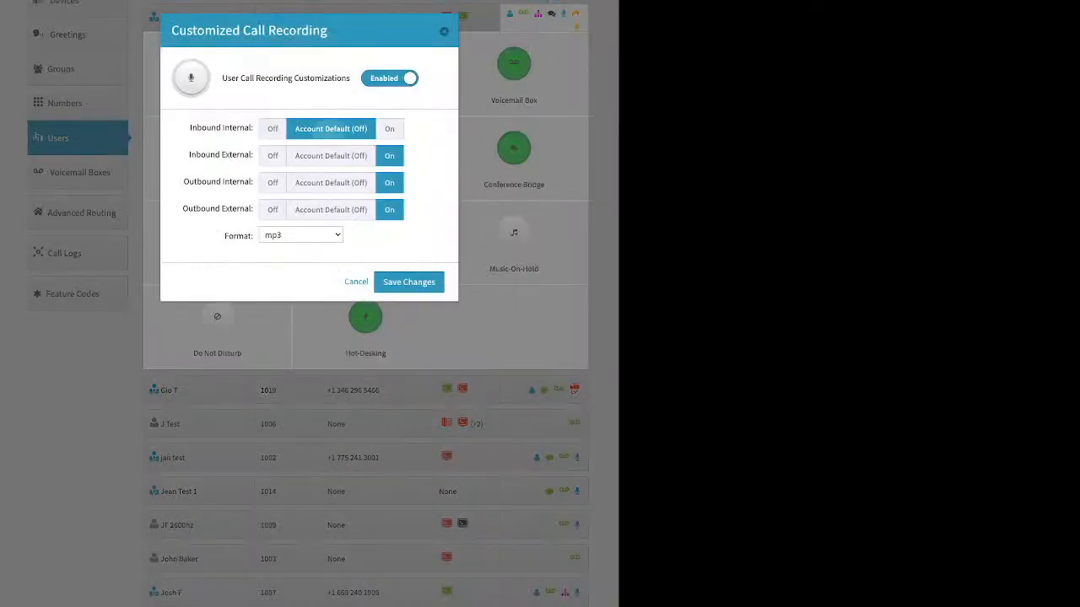
click(331, 156)
click(331, 183)
click(331, 210)
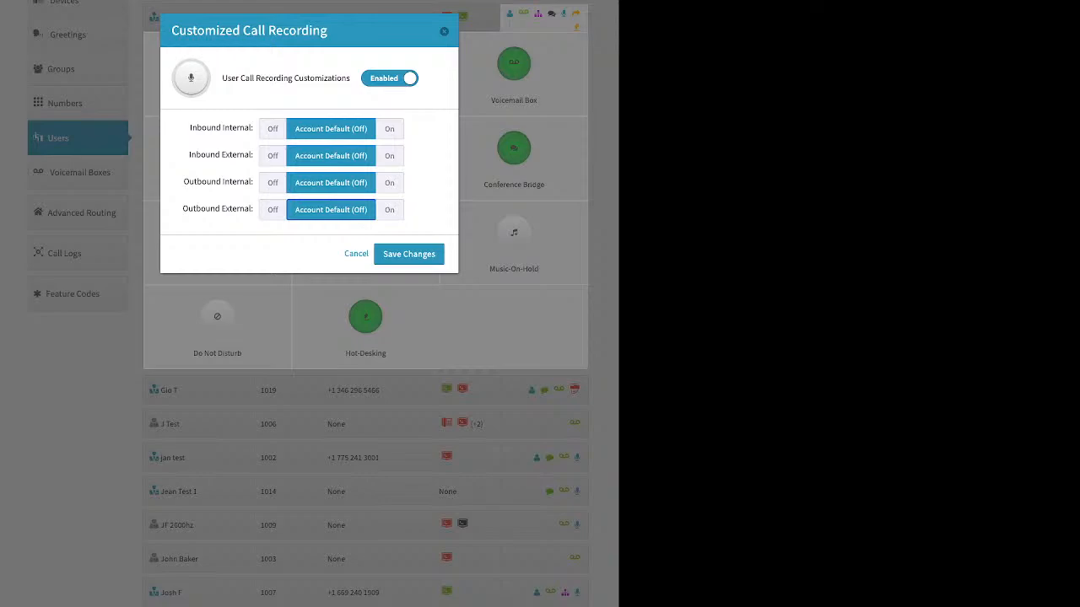
Step: Turn On recording for inbound internal, inbound external, outbound internal and outbound external calls, and save the changes
click(389, 128)
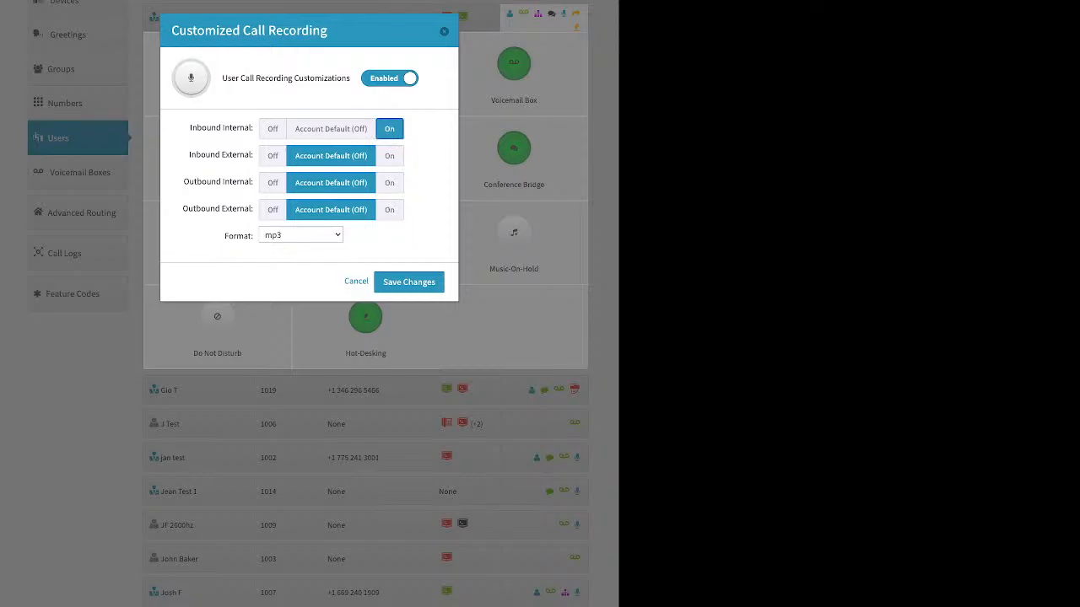
click(389, 156)
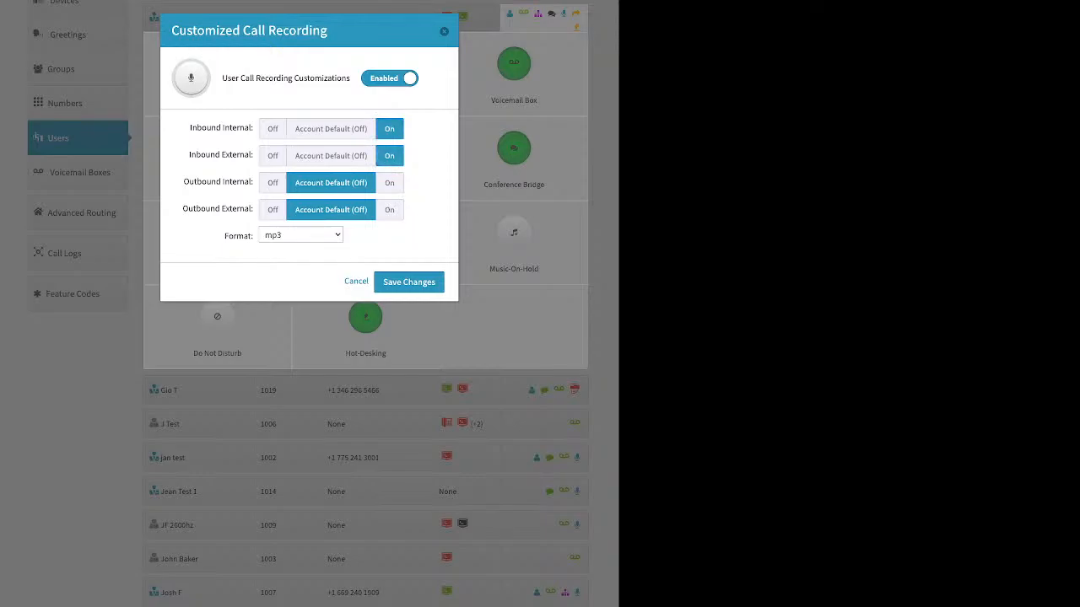
click(389, 183)
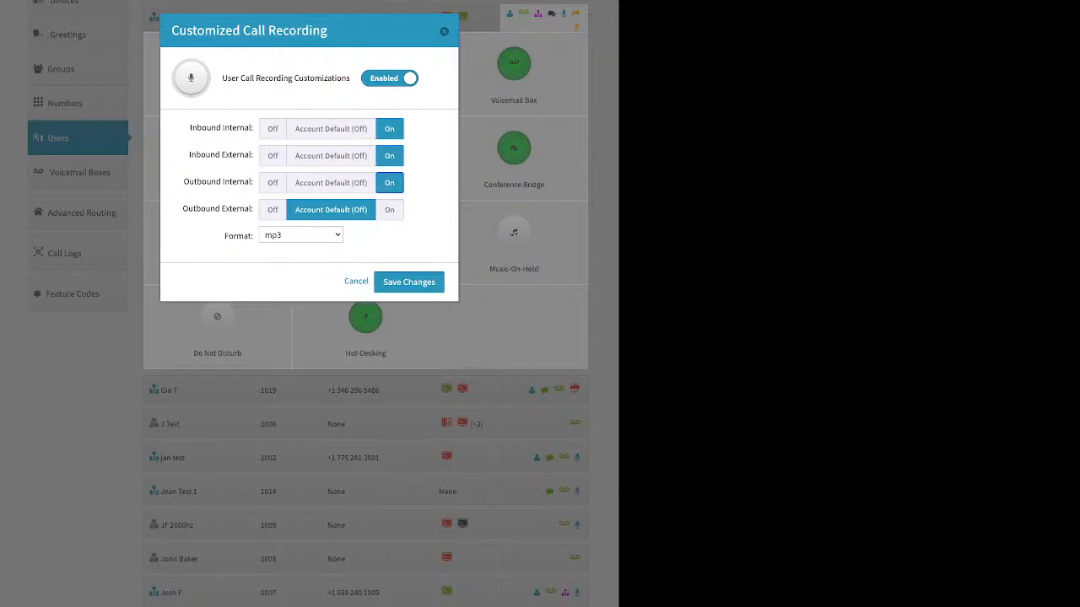
click(389, 210)
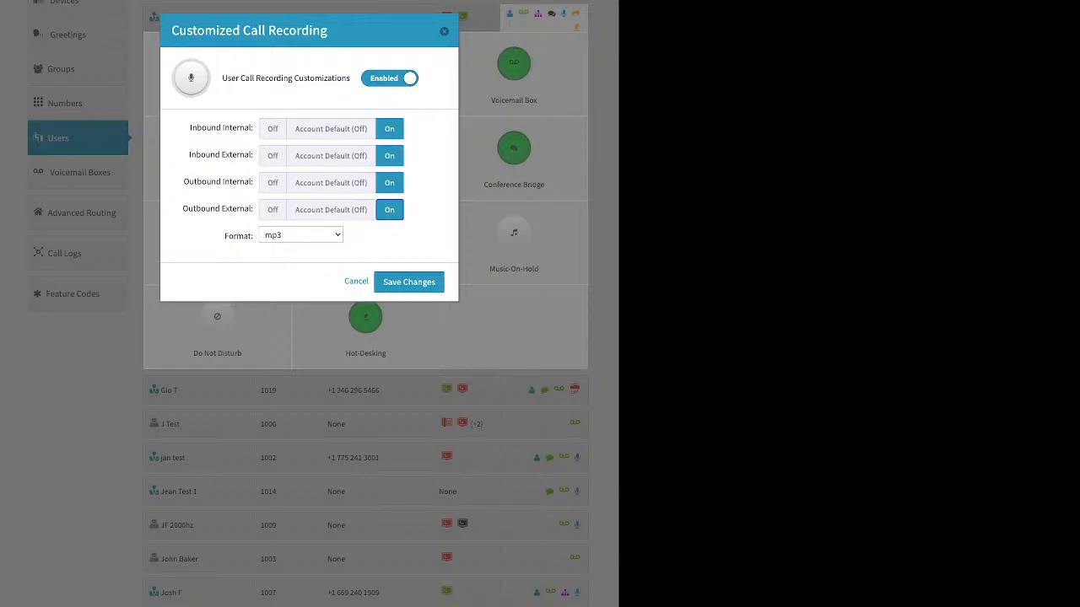
click(408, 282)
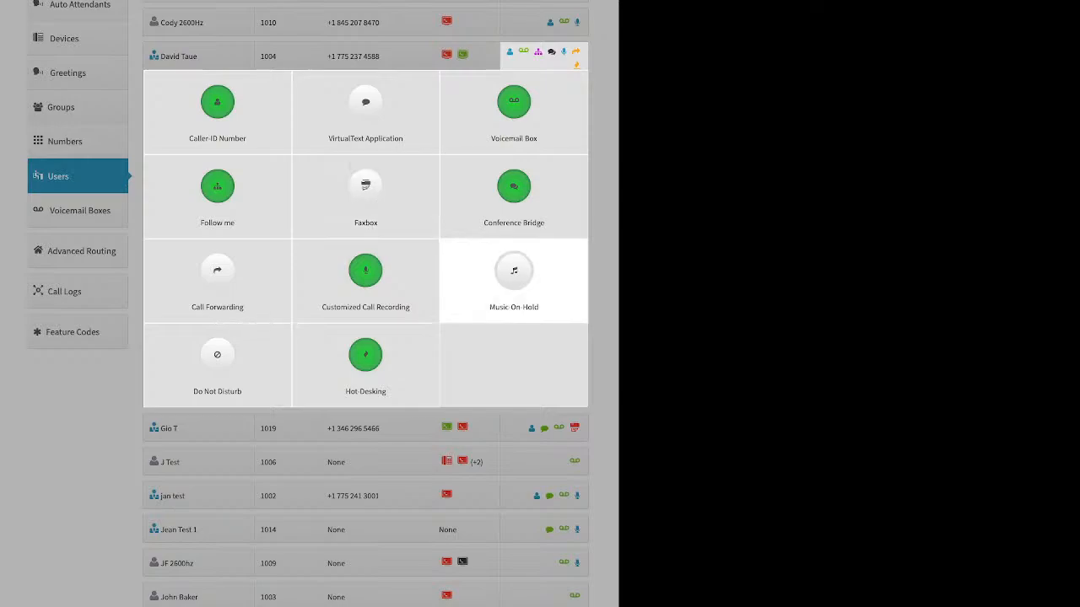
Step: Preview the extension 1004 user's Music-On-Hold settings with the feature enabled, including the audio upload option, and leave them unsaved
click(514, 275)
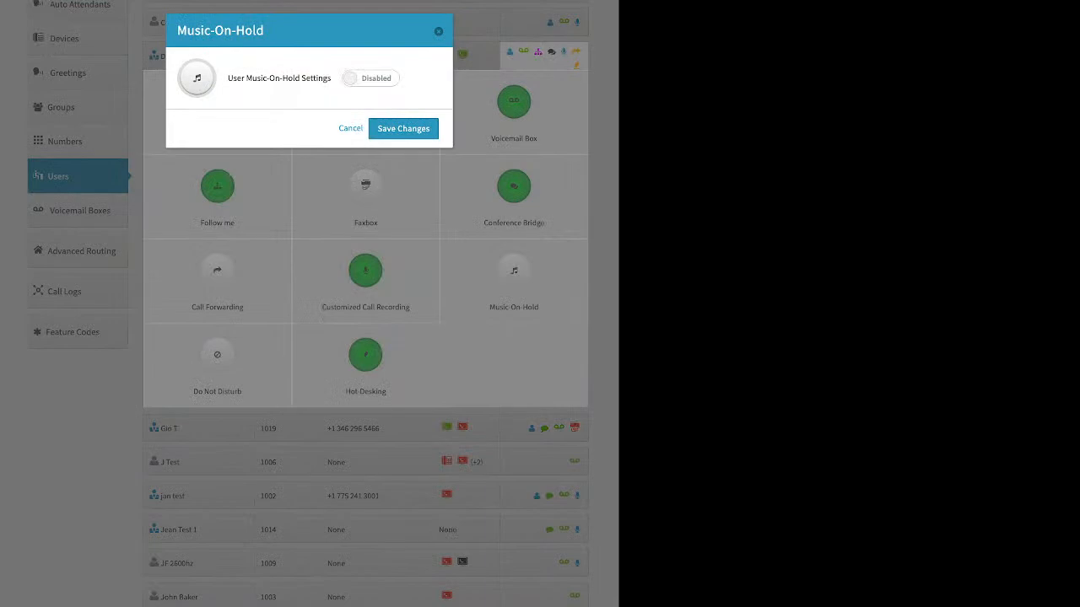
click(370, 77)
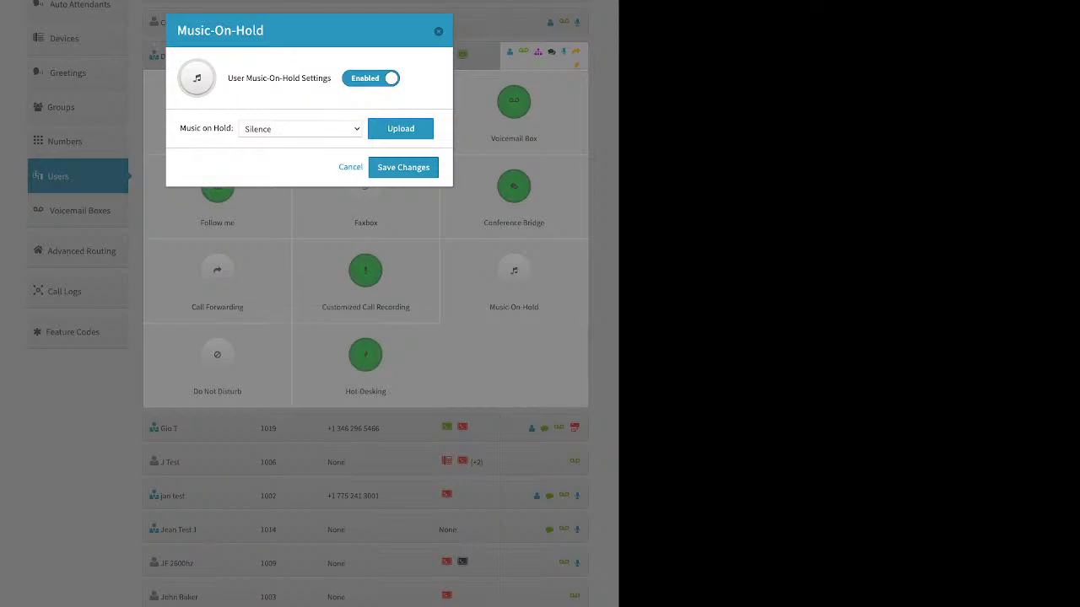
click(401, 128)
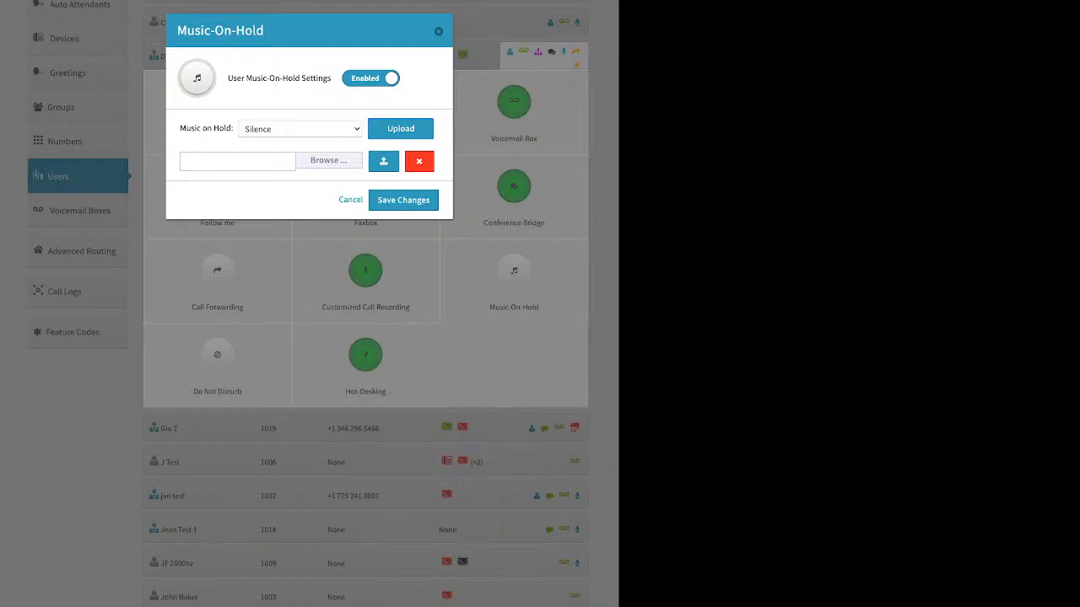
key(Escape)
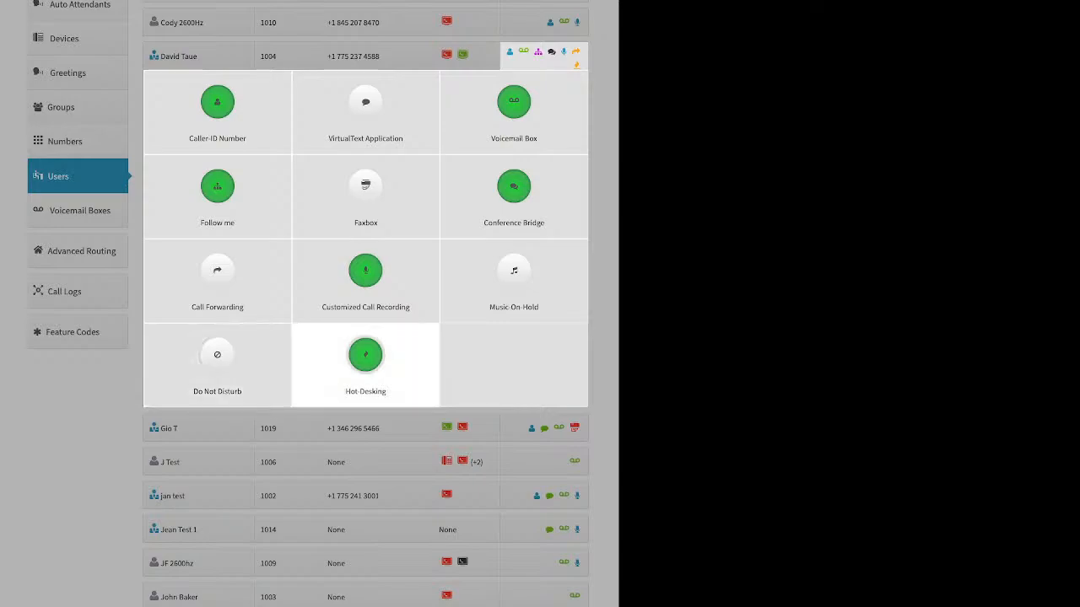
Step: Examine the extension 1004 user's Hot-Desking settings, try the PIN requirement on and off, and close them without saving
click(365, 354)
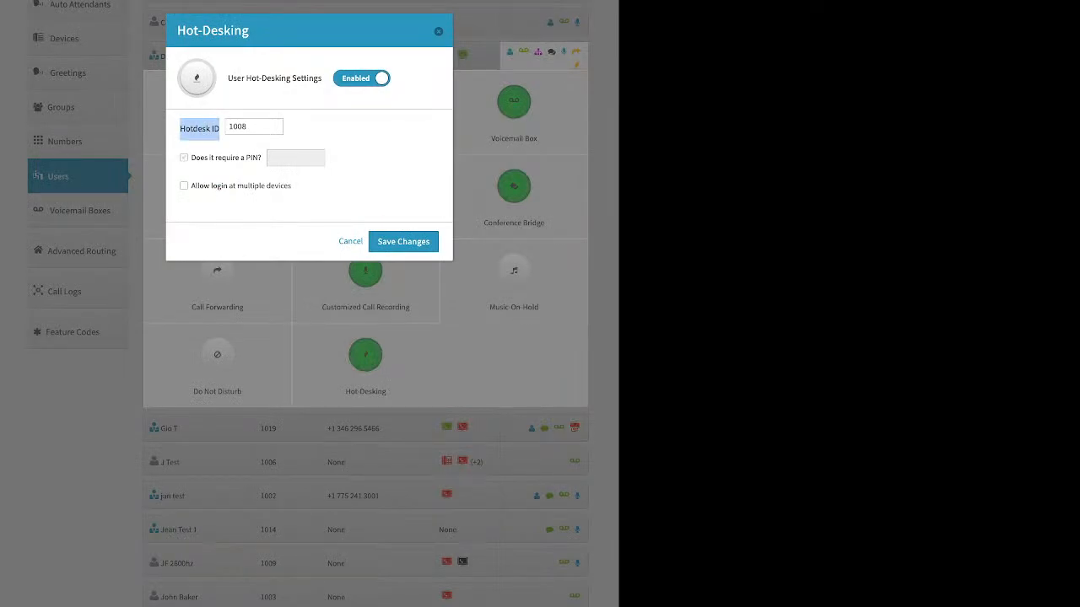
click(184, 158)
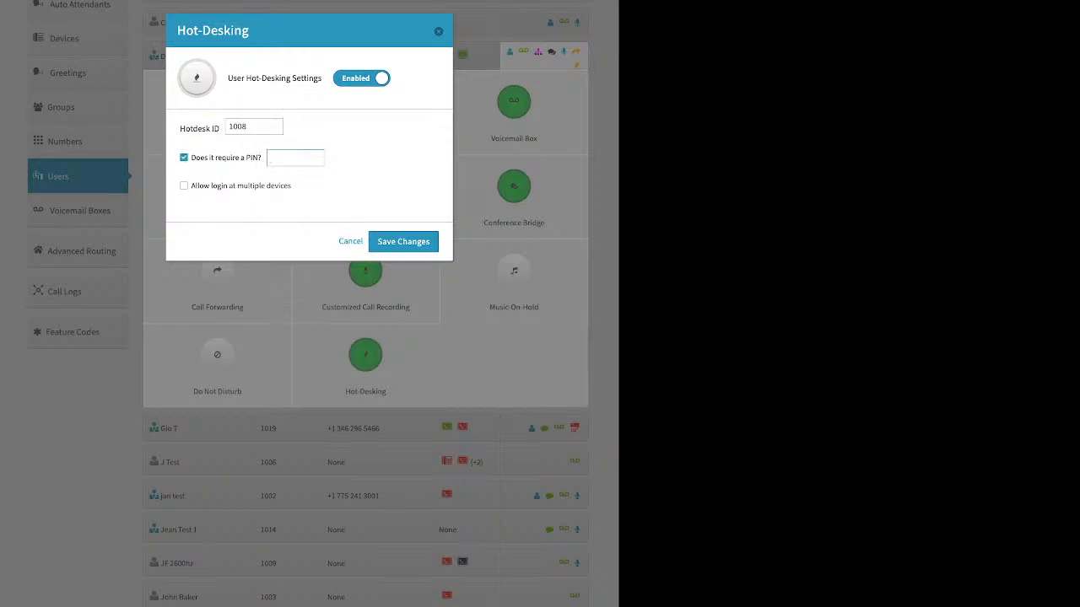
click(184, 157)
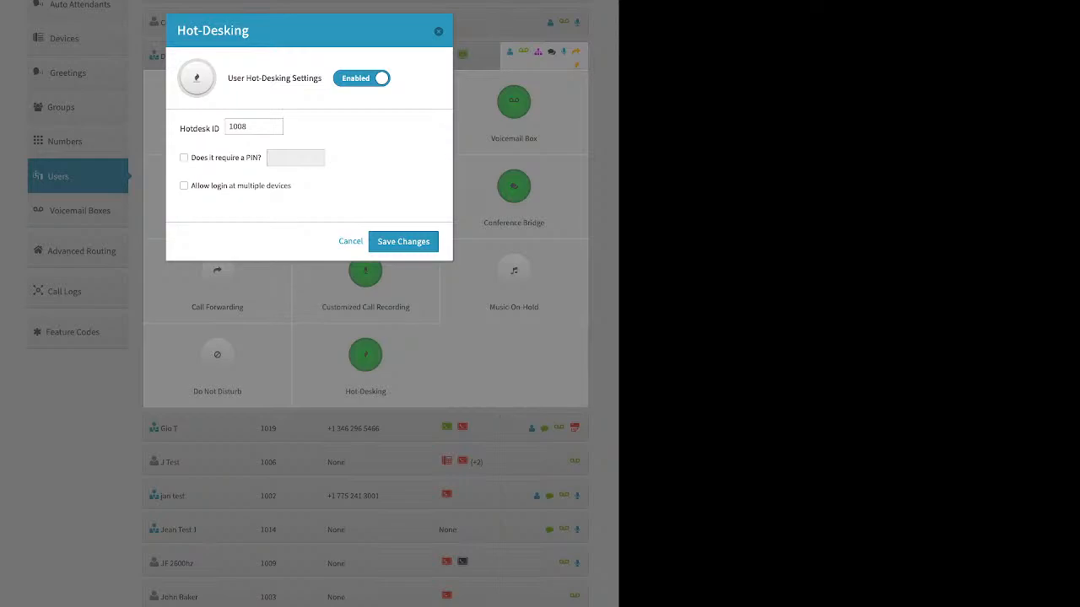
click(438, 31)
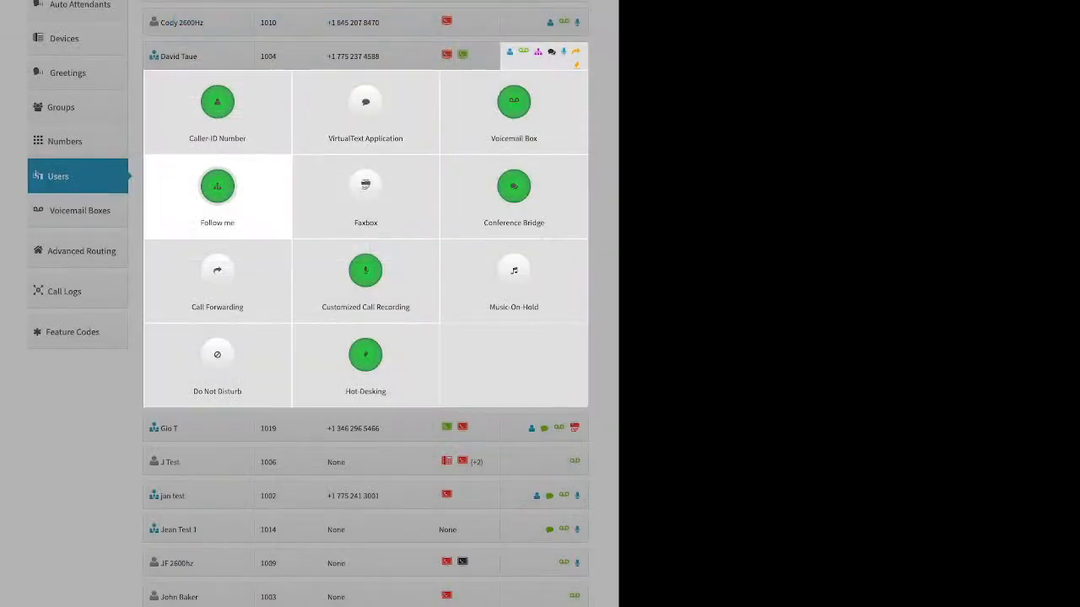
Step: Open the Voicemail Boxes list and preview the basic settings for adding a voicemail box, without creating one
click(102, 203)
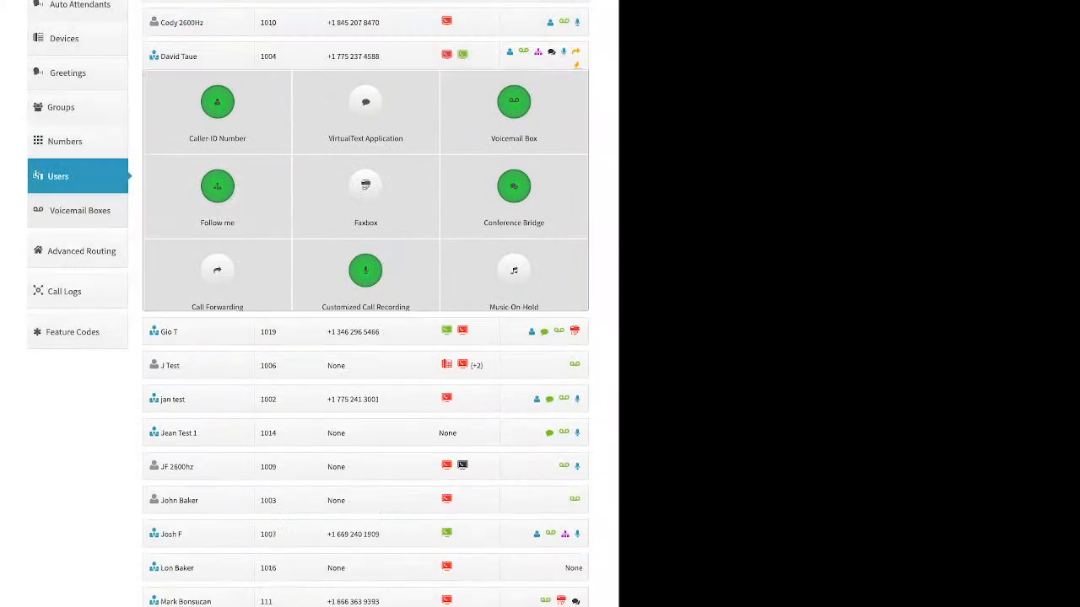
click(79, 226)
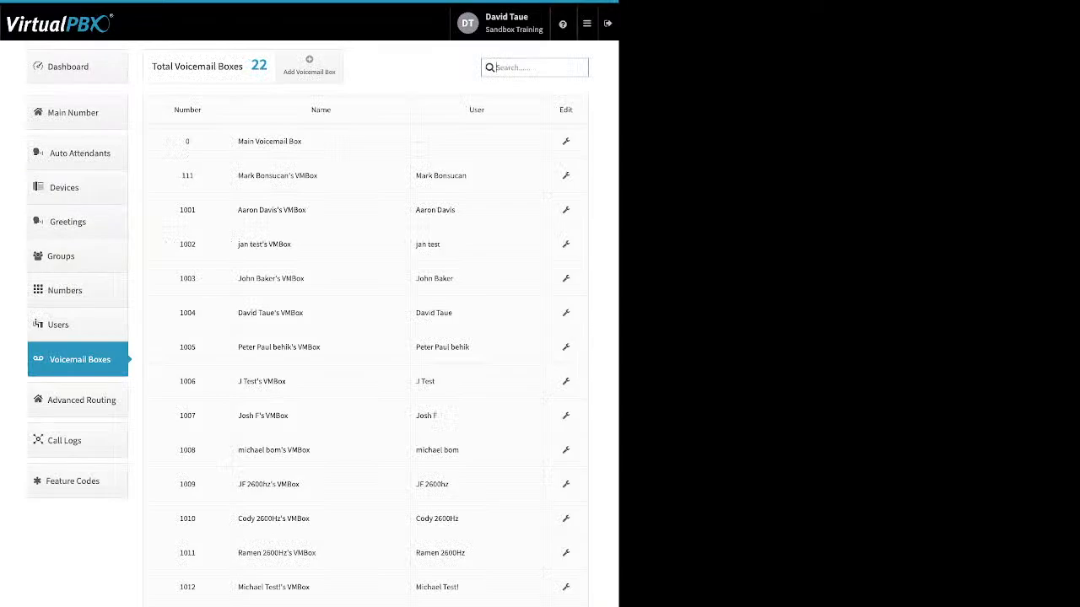
drag(469, 175, 415, 175)
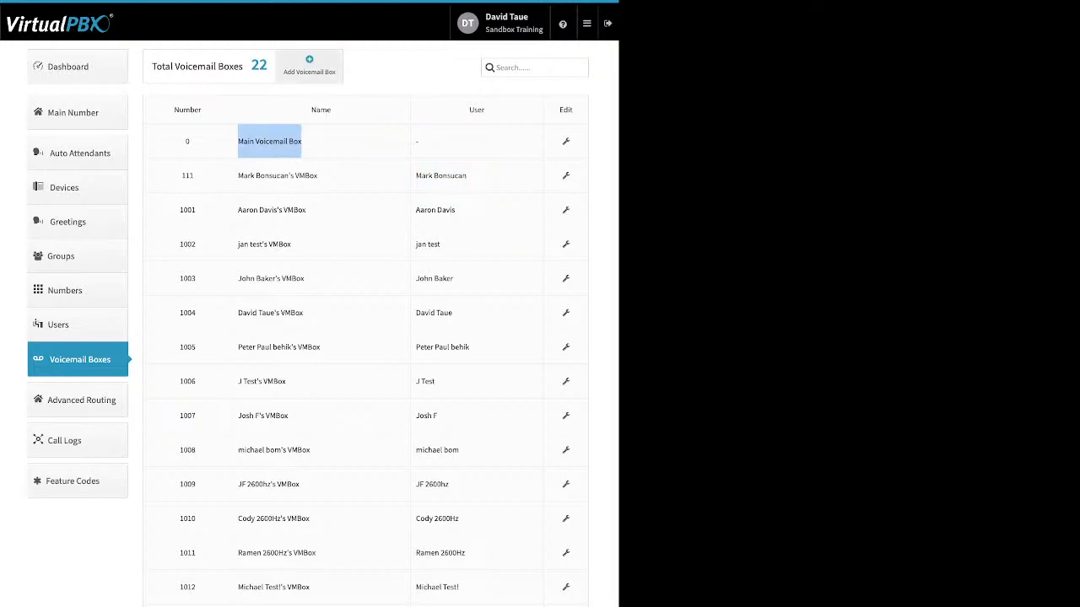
click(309, 65)
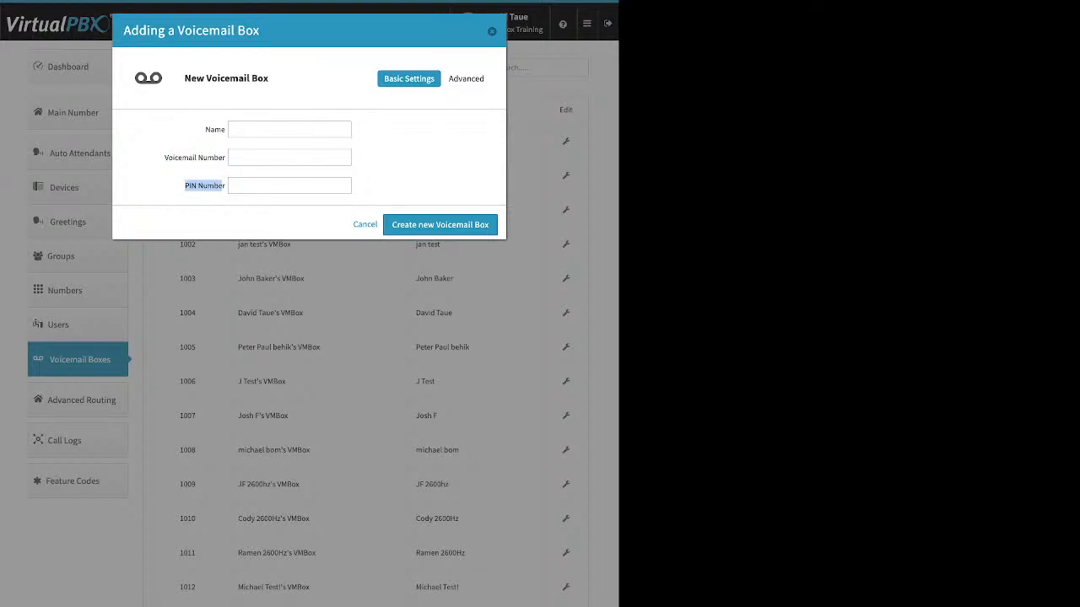
key(Escape)
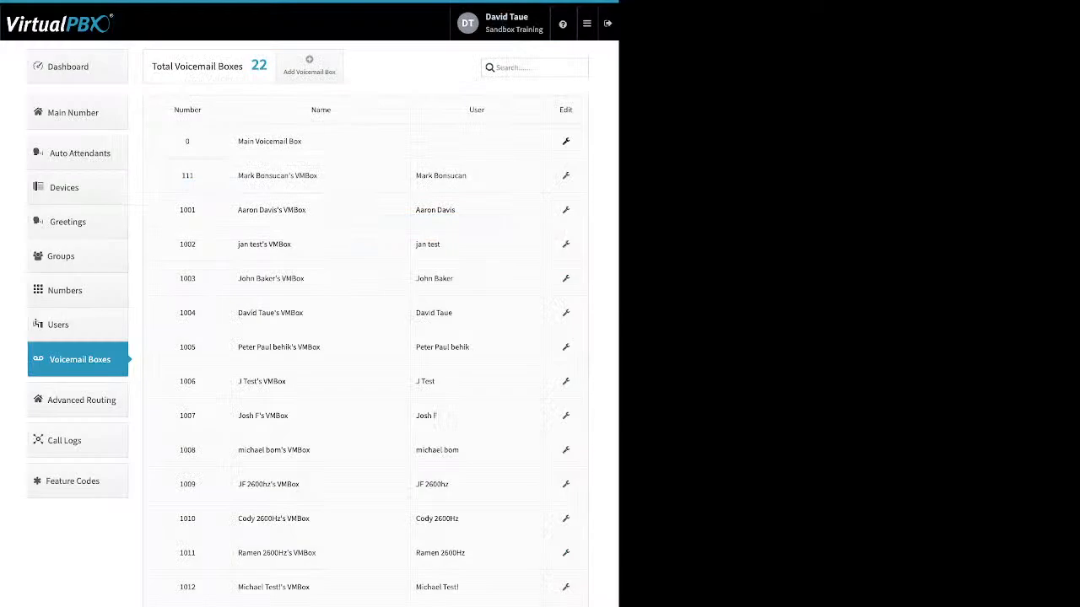
Step: Examine the Main Voicemail Box's basic settings, greeting media and recipients, including the field for adding a notification recipient
click(566, 141)
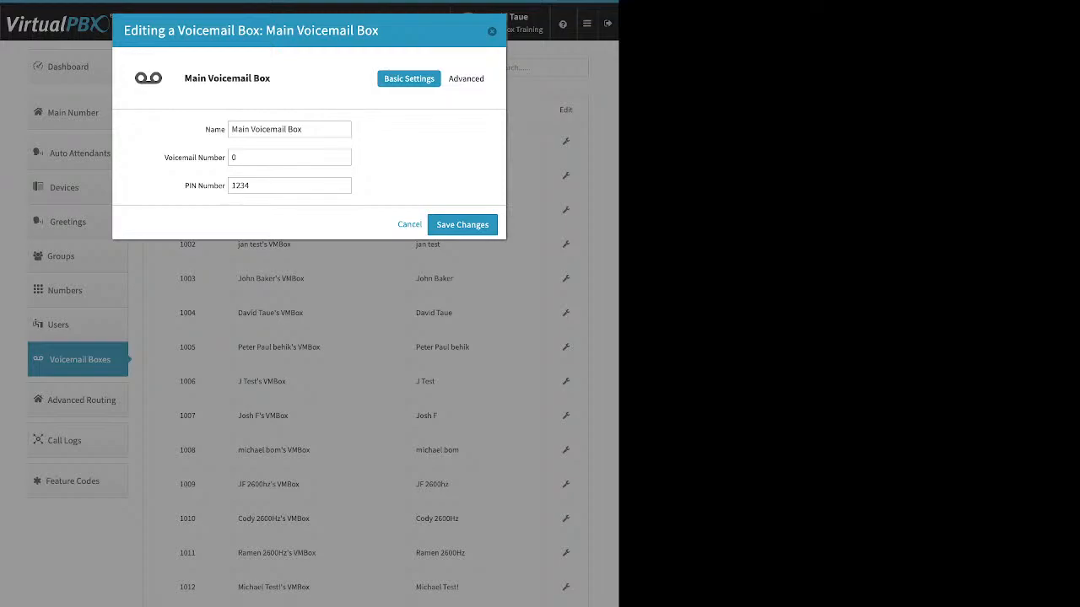
click(468, 79)
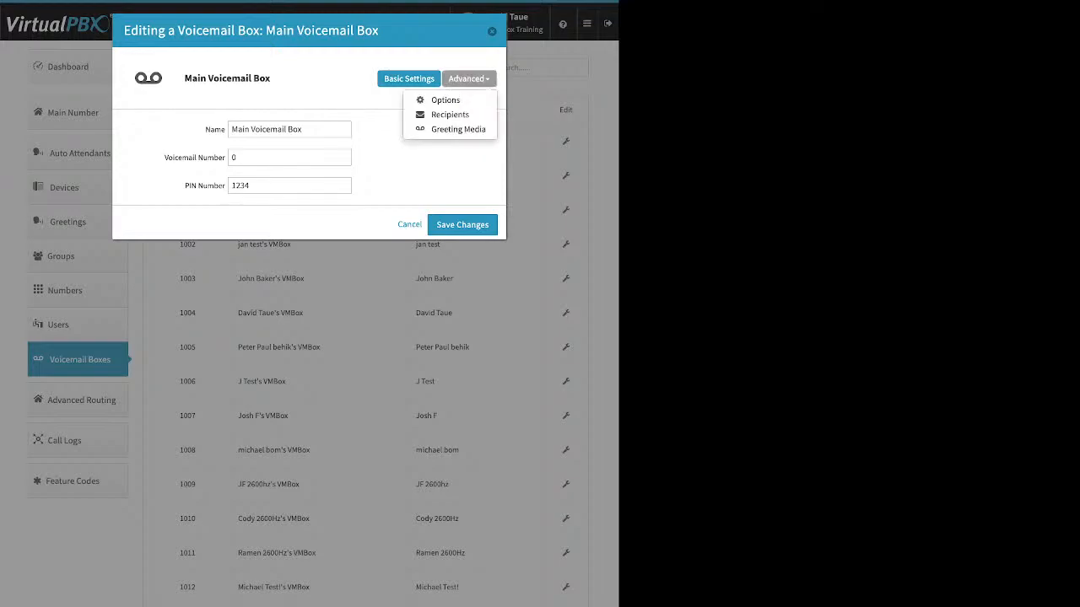
click(456, 131)
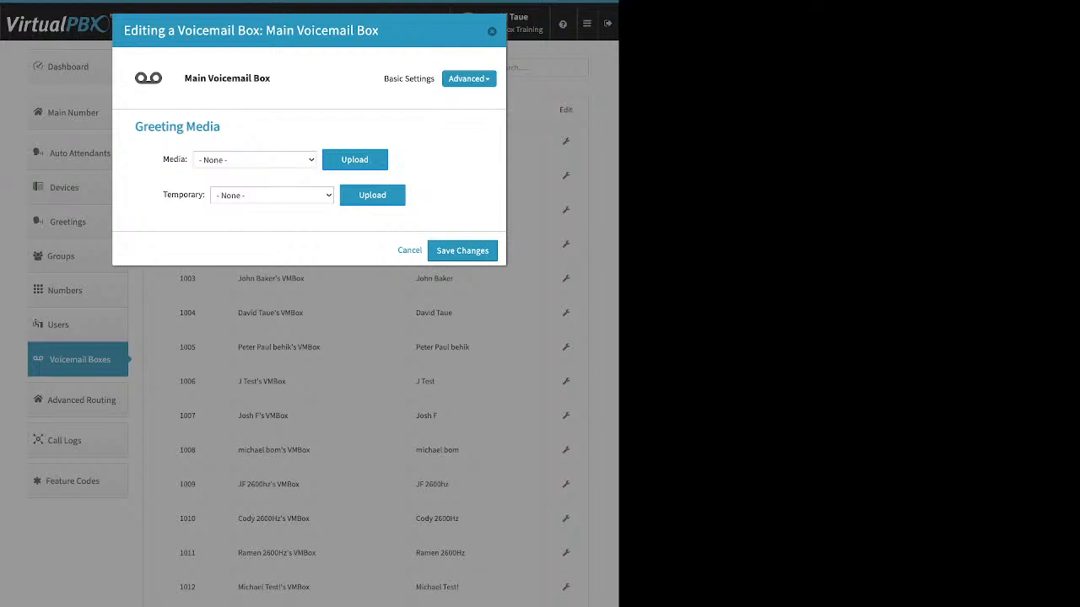
drag(163, 160, 180, 160)
click(469, 79)
click(452, 114)
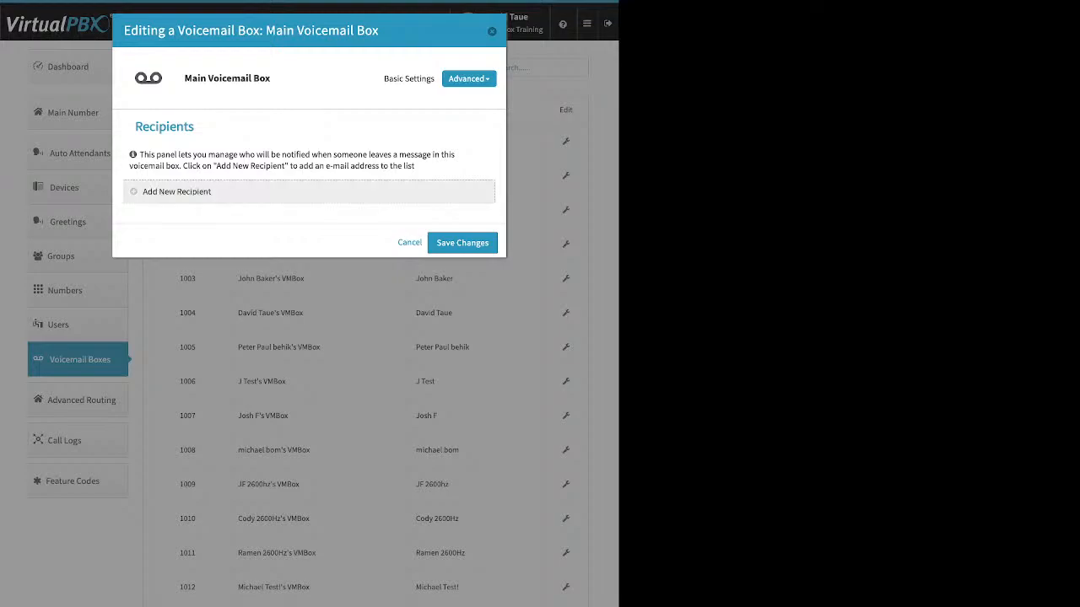
click(177, 192)
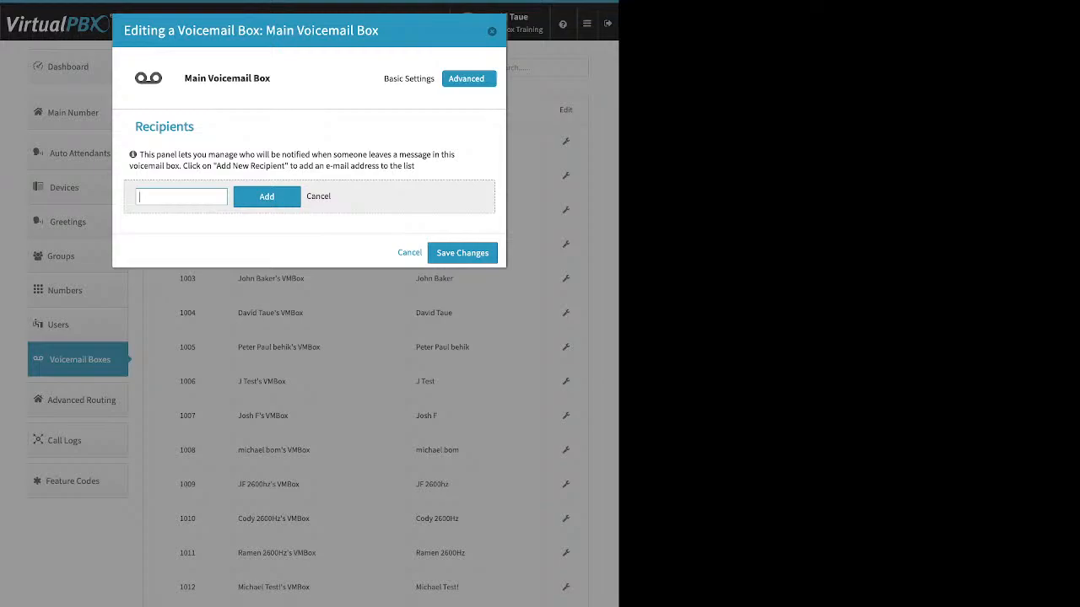
Step: Examine the Main Voicemail Box's options, including setup status, deletion after notification, e-mail attachments and announce-only mode, and close them without saving
click(468, 79)
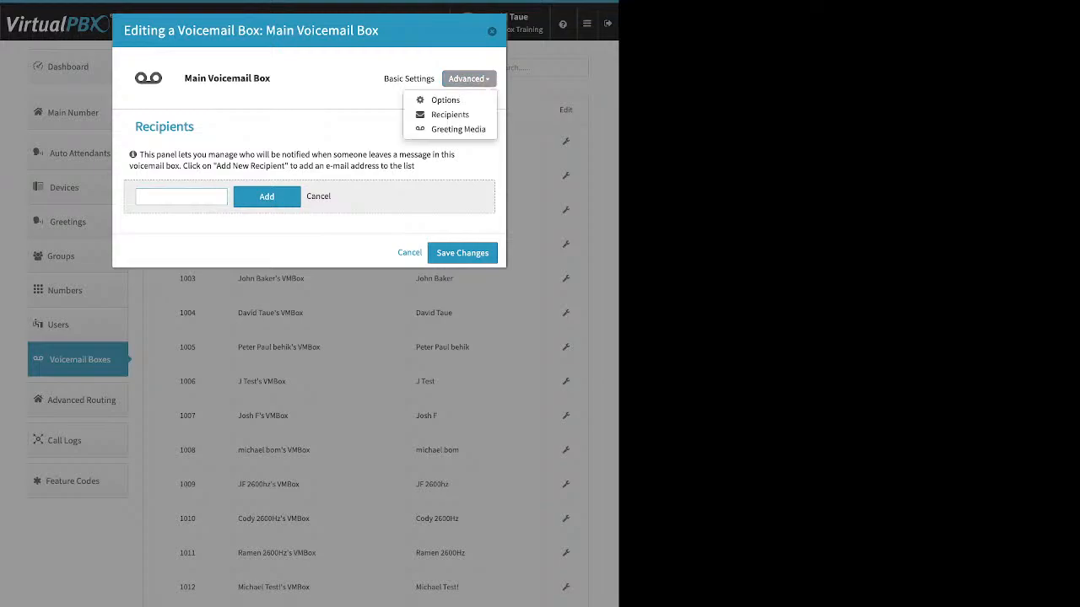
click(447, 99)
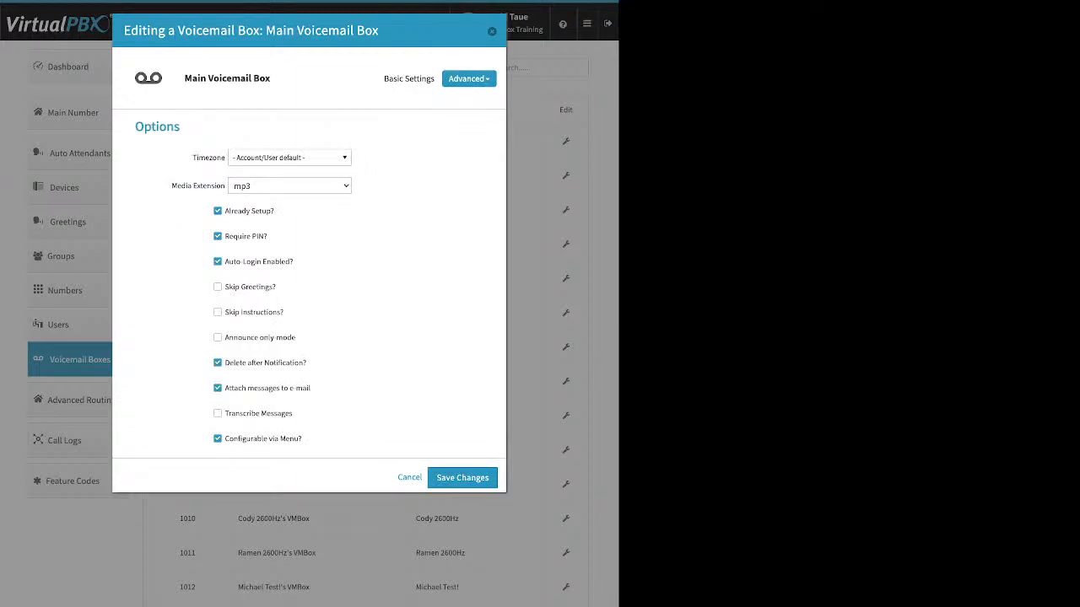
drag(274, 211, 243, 211)
drag(309, 363, 269, 388)
drag(297, 338, 224, 337)
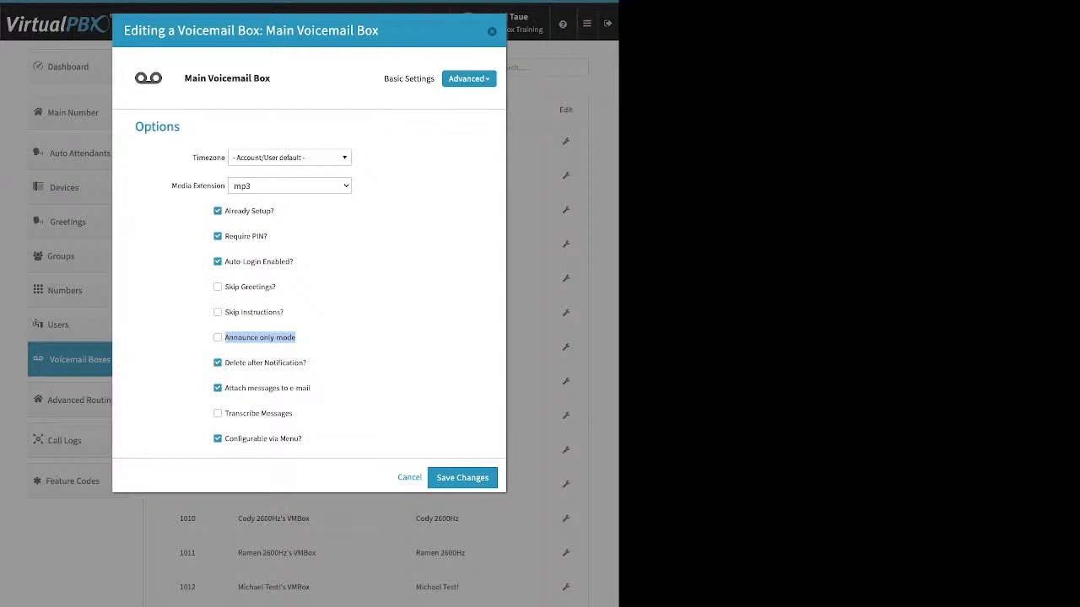
click(491, 31)
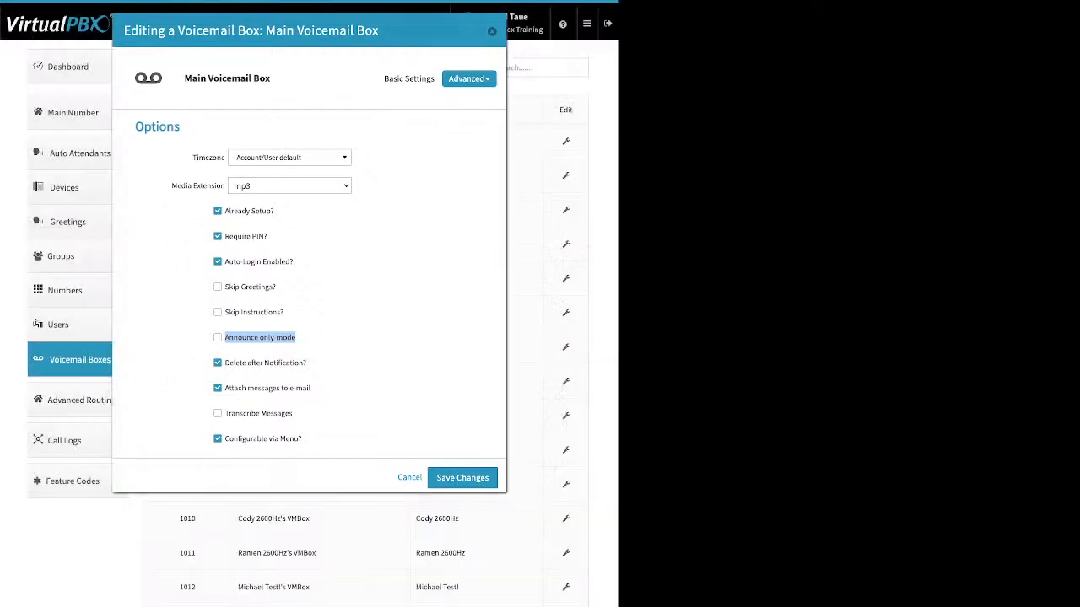
Step: Enable Direct Inward System Access in Advanced Routing, assign it extension number 7923, and save the changes
click(77, 400)
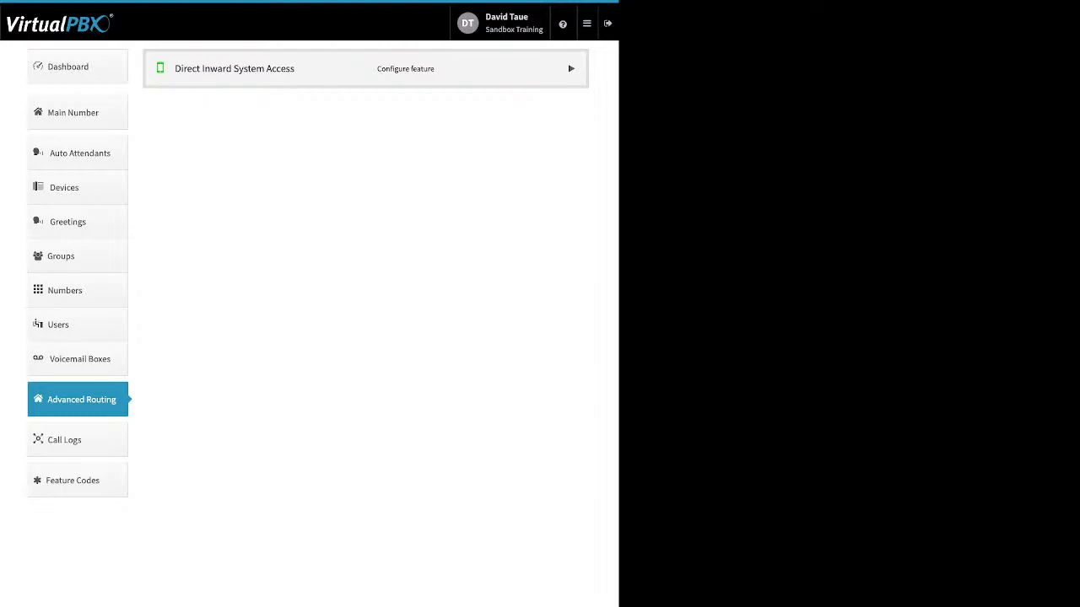
click(571, 68)
click(191, 106)
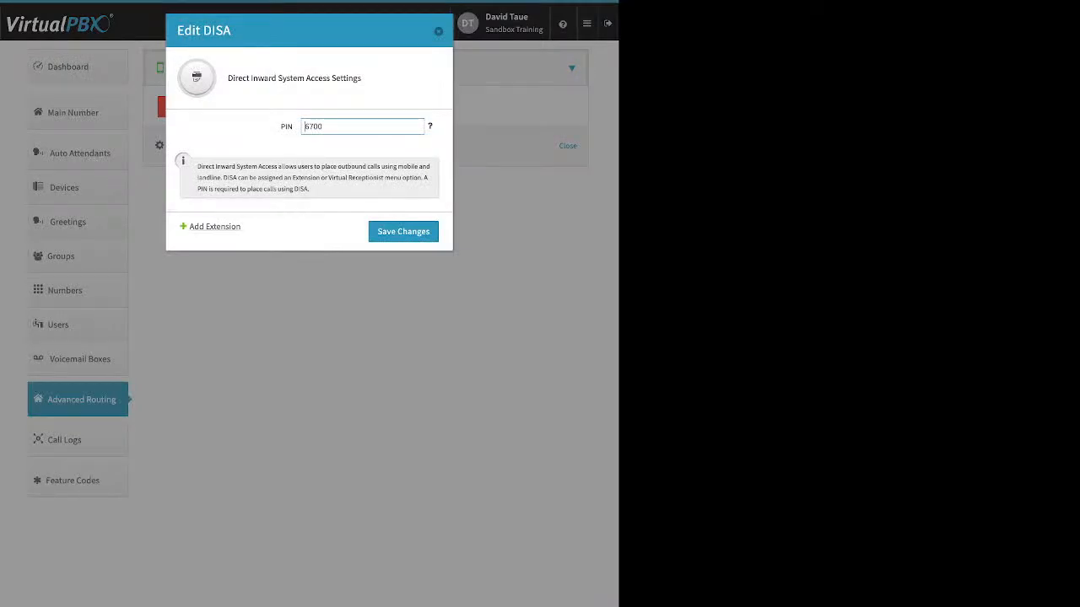
click(215, 226)
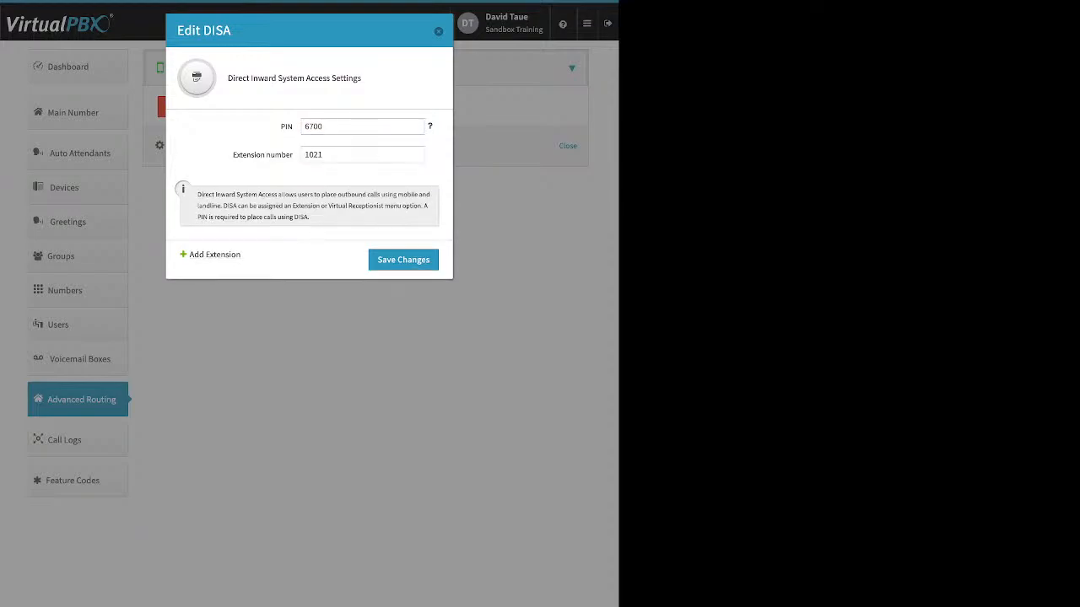
double_click(313, 155)
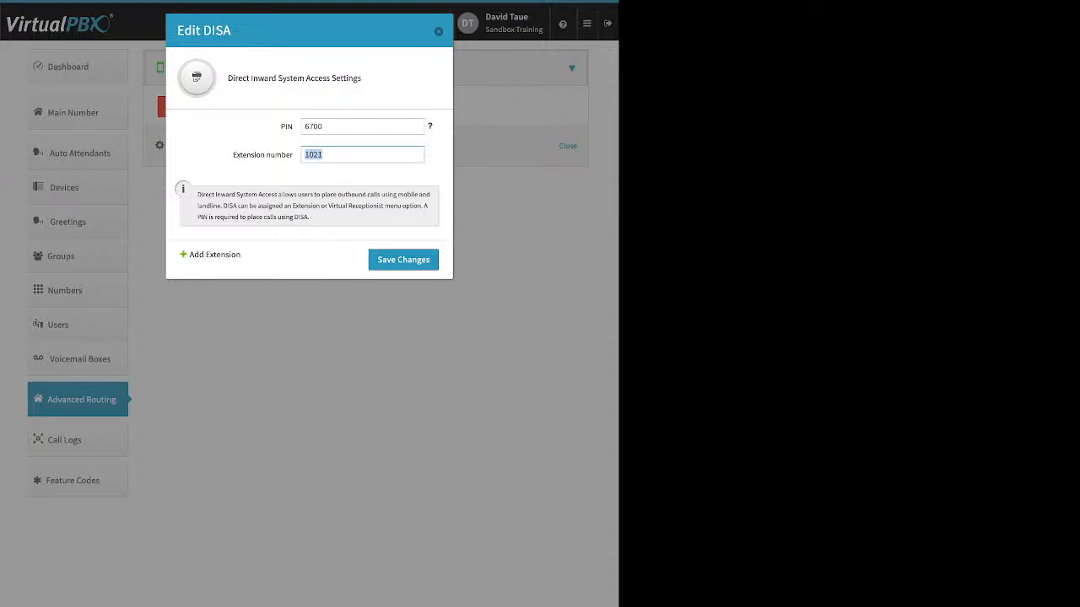
text(7923)
click(403, 259)
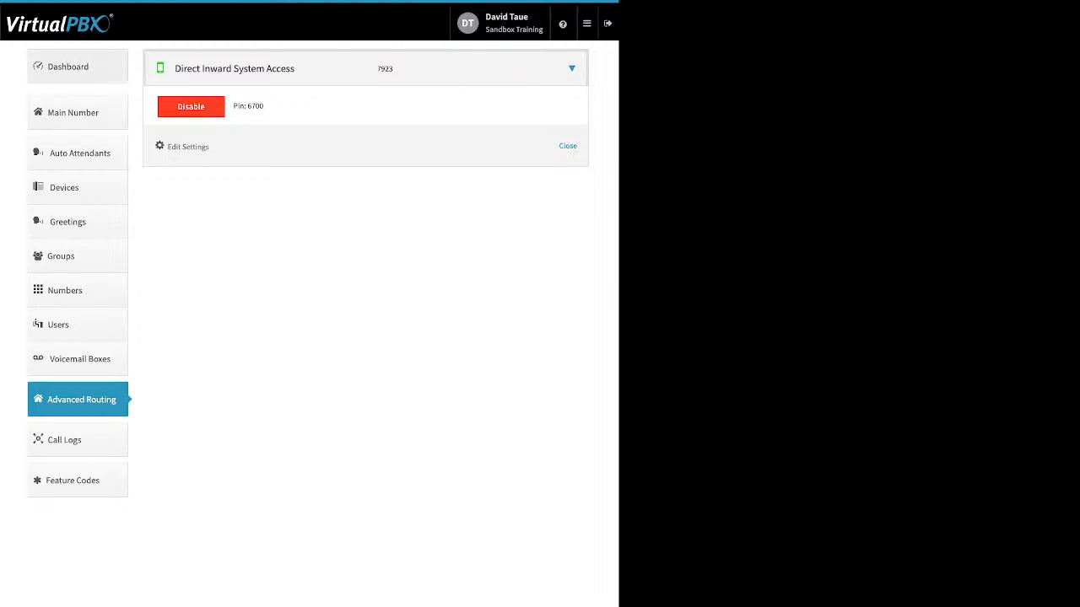
Step: Review the Company Caller ID settings from the Dashboard and close them without saving
click(78, 67)
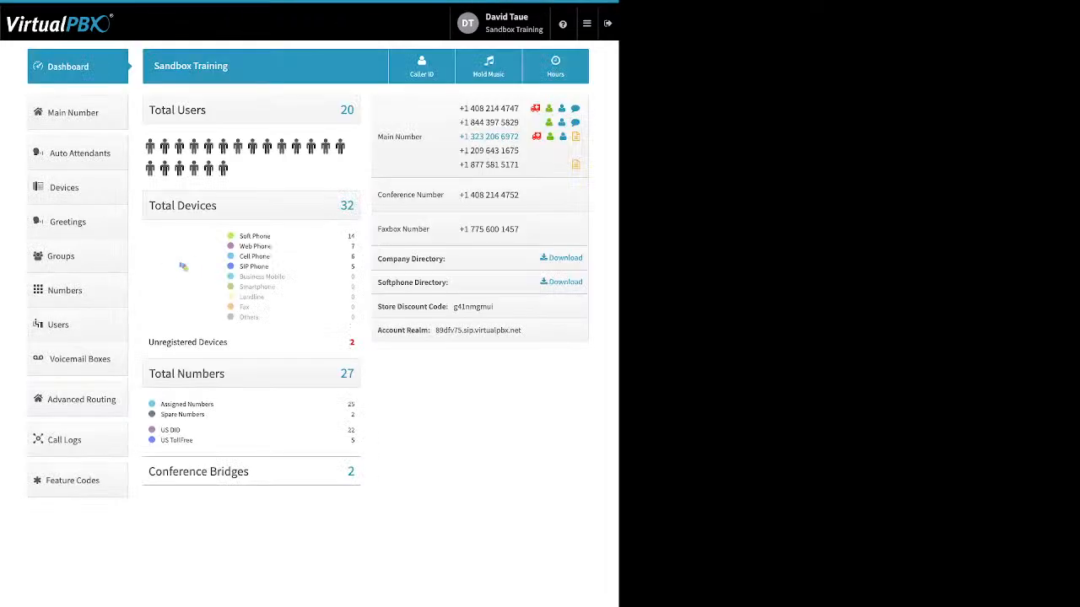
click(422, 67)
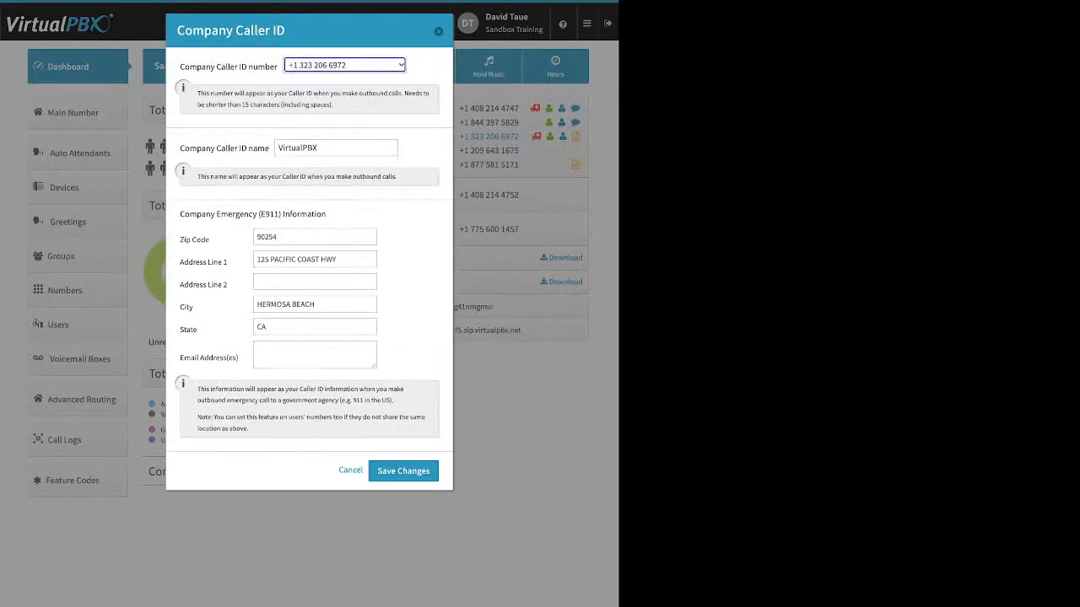
click(438, 31)
Step: Disable Direct Inward System Access in Advanced Routing and confirm the change
click(81, 399)
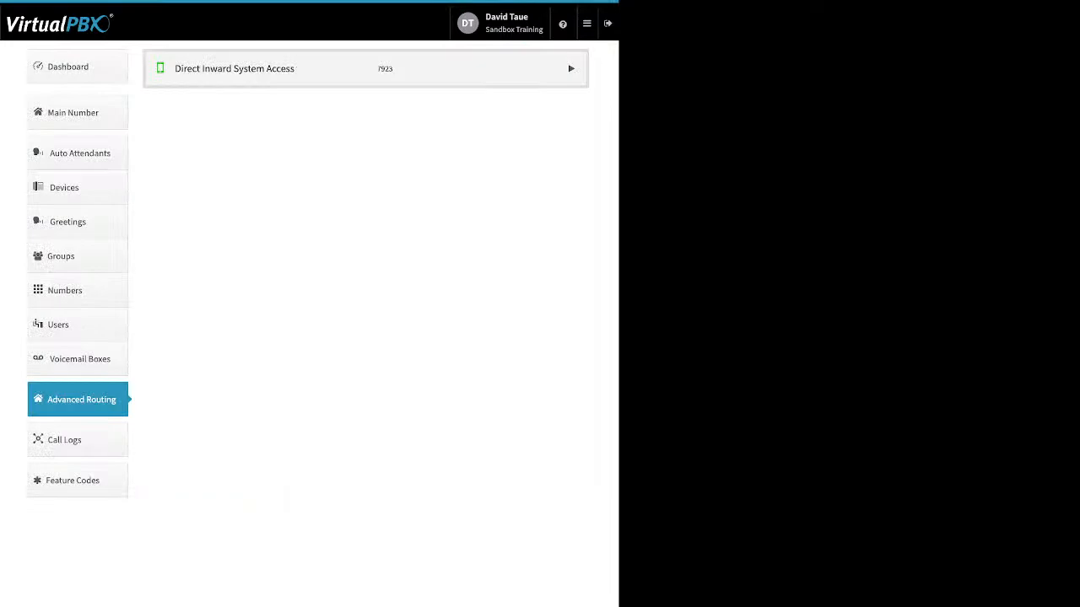
click(571, 69)
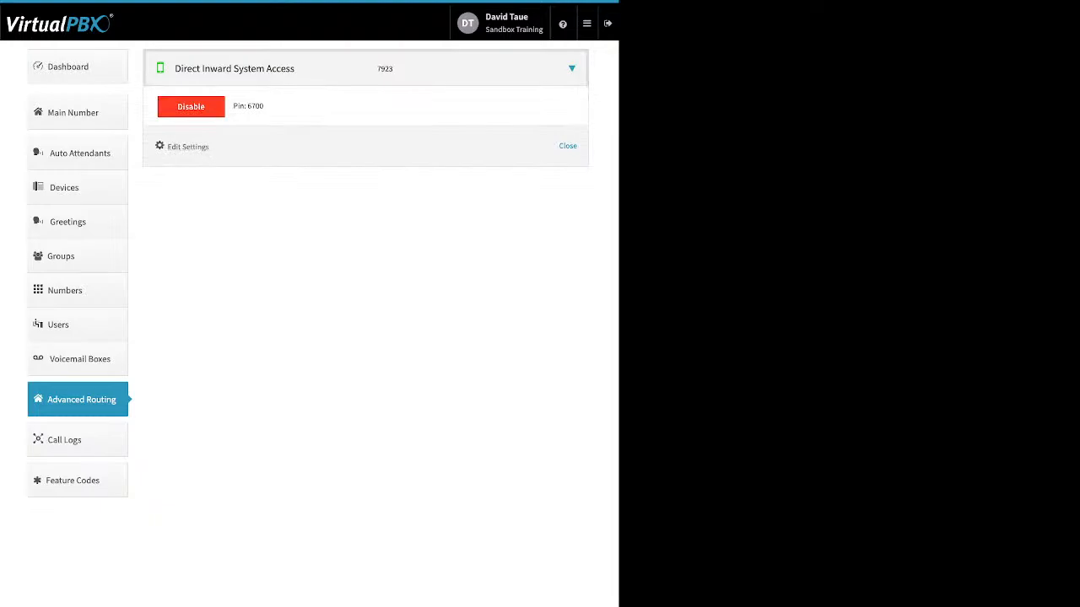
click(191, 106)
click(373, 135)
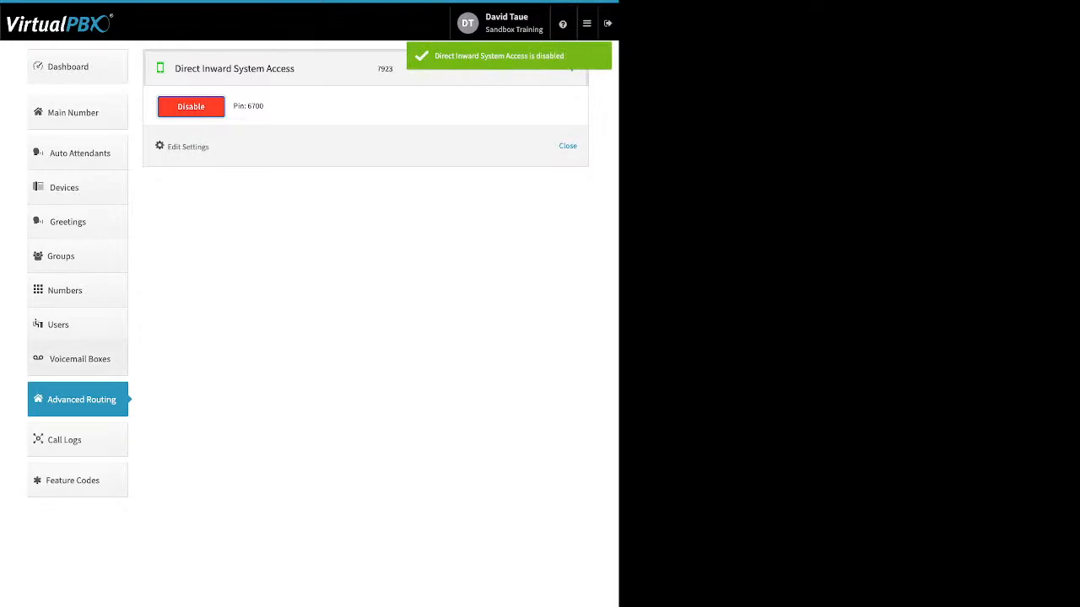
Step: Show this month's calls in Call Logs and examine the call-leg details of several entries, including the device used for the extension 1004 call
click(78, 440)
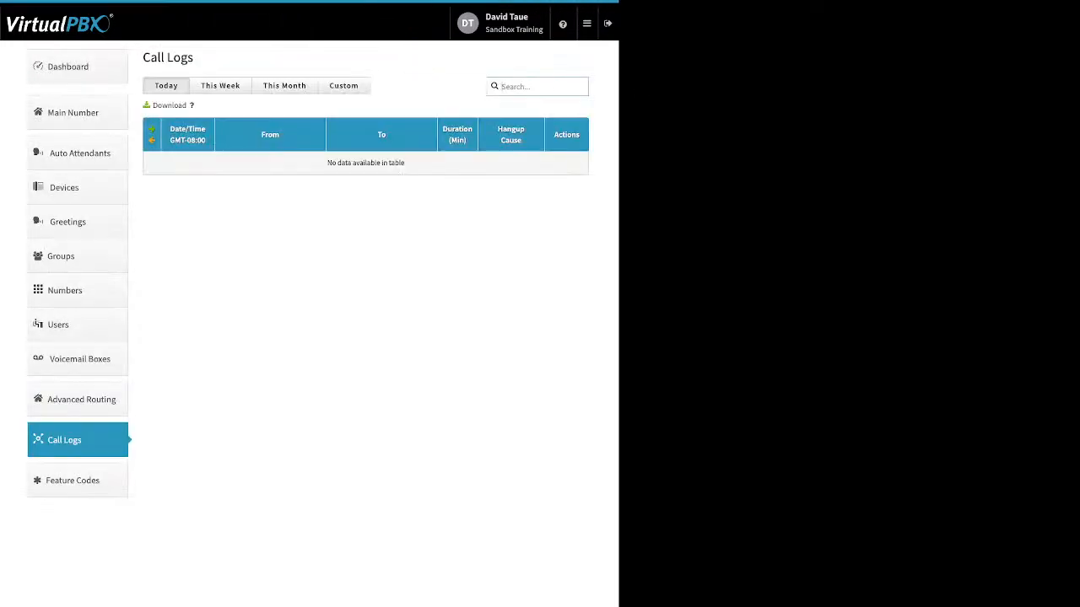
click(284, 86)
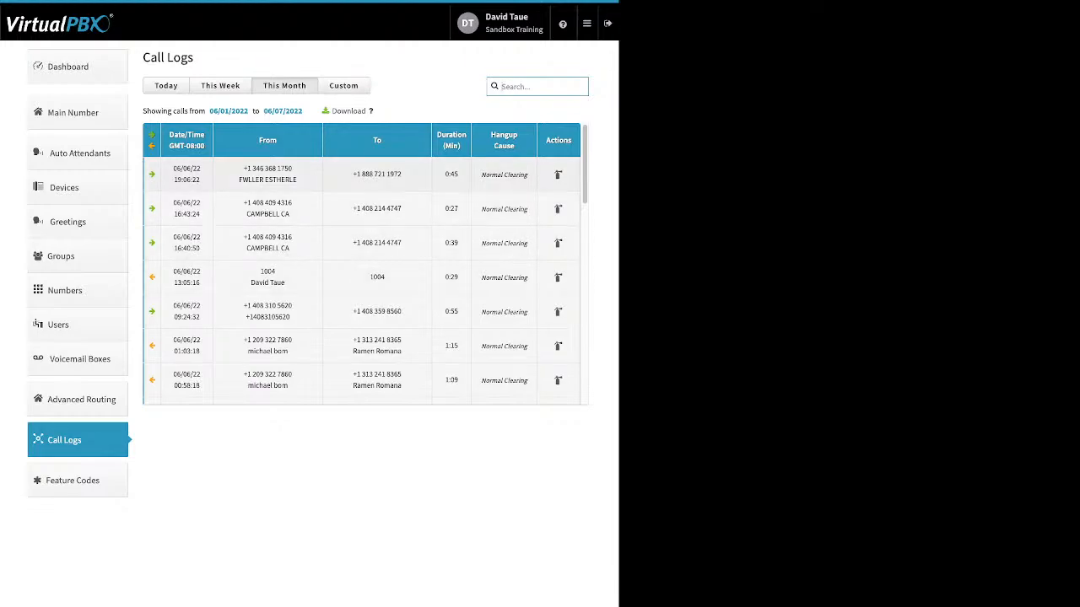
click(361, 174)
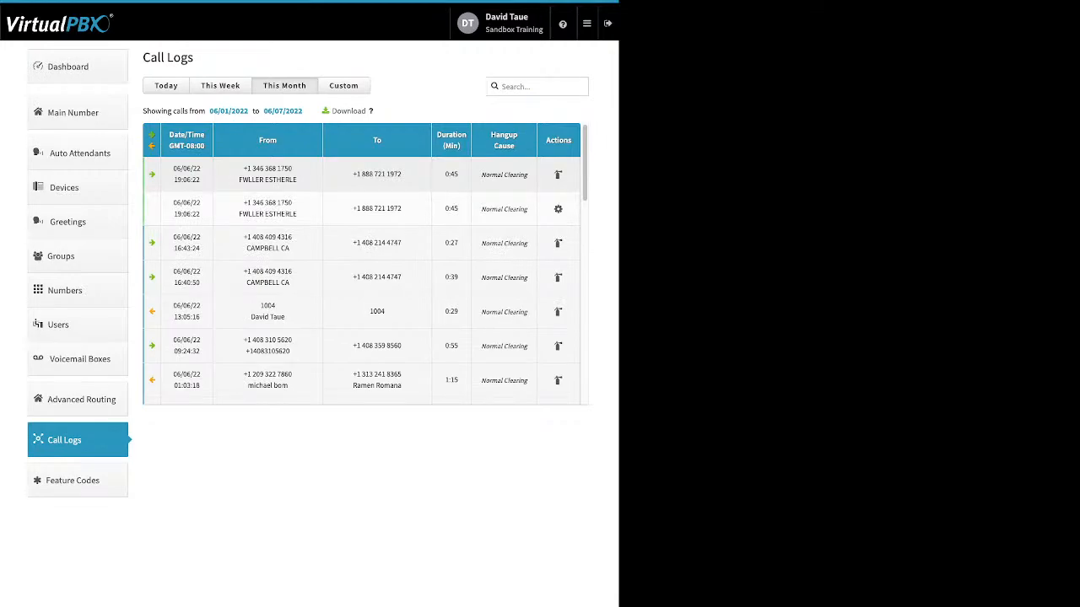
click(361, 175)
click(361, 208)
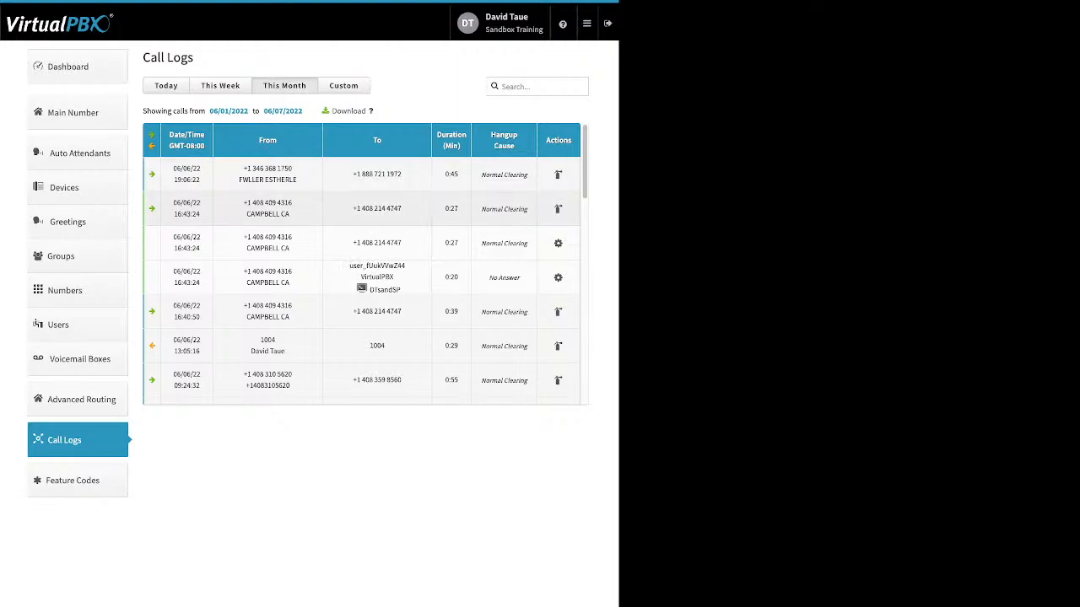
click(362, 209)
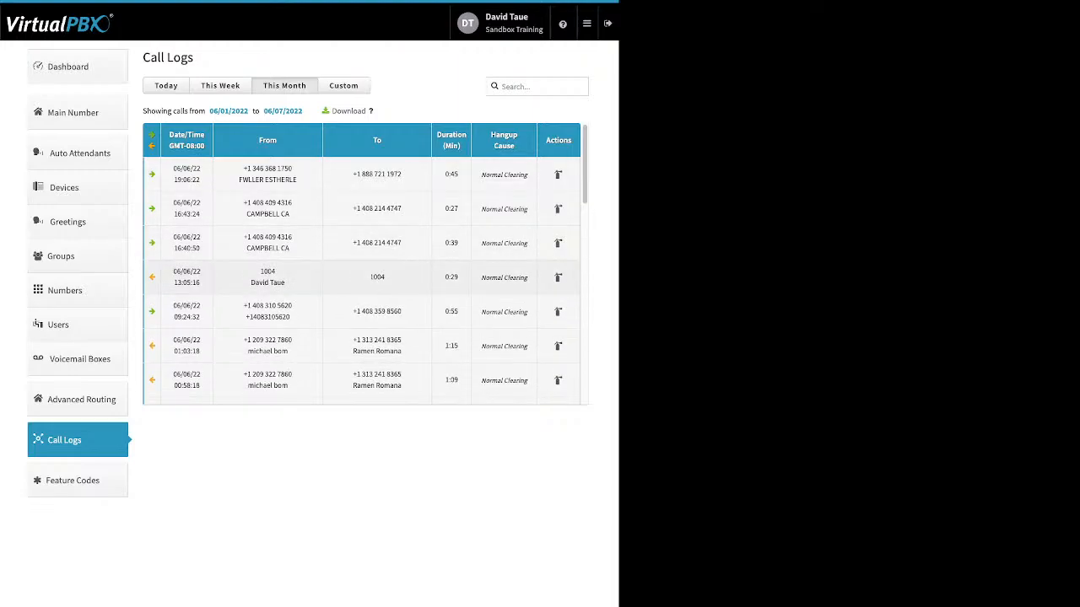
click(362, 277)
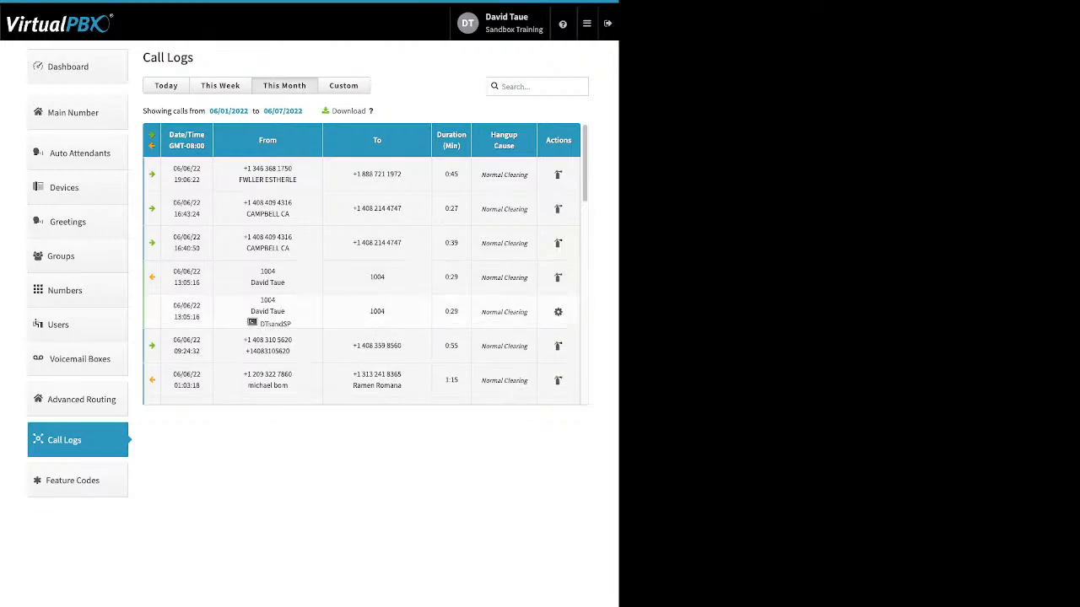
drag(293, 324, 259, 324)
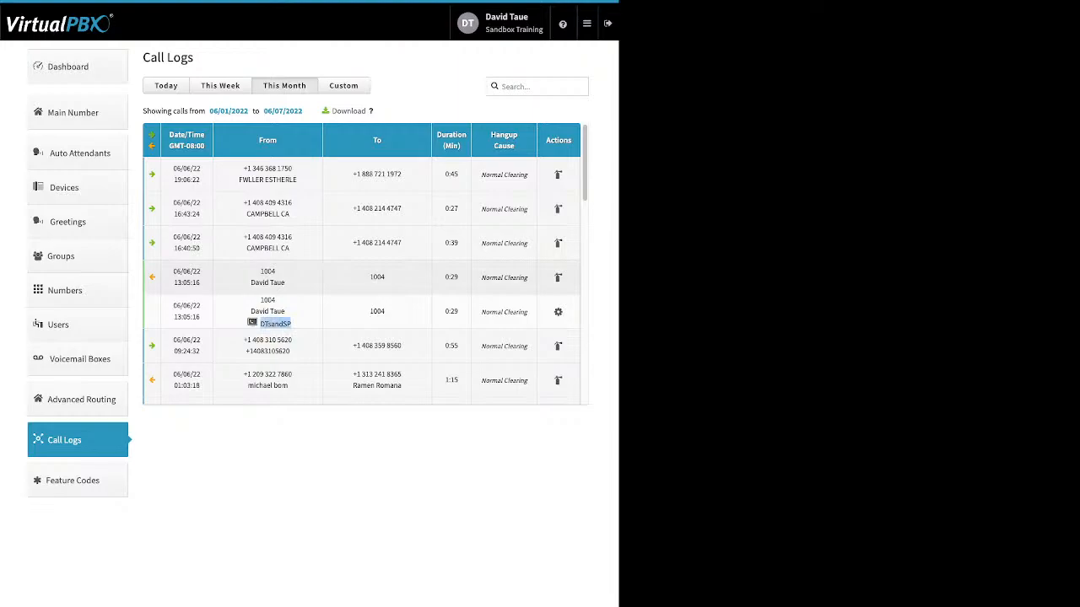
scroll(363, 262, down, 5)
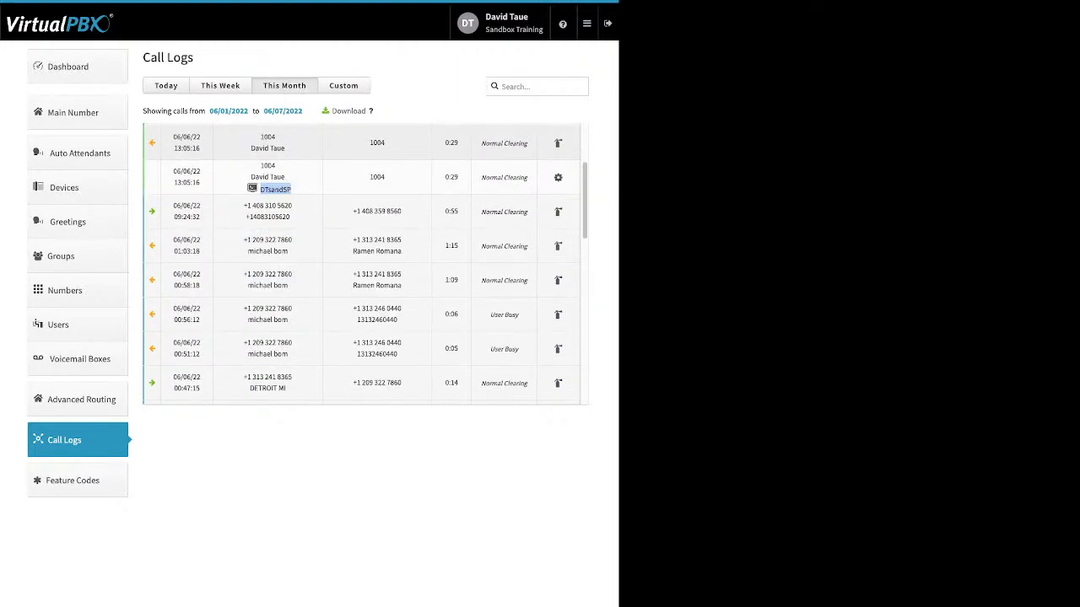
scroll(363, 262, up, 4)
scroll(363, 262, up, 1)
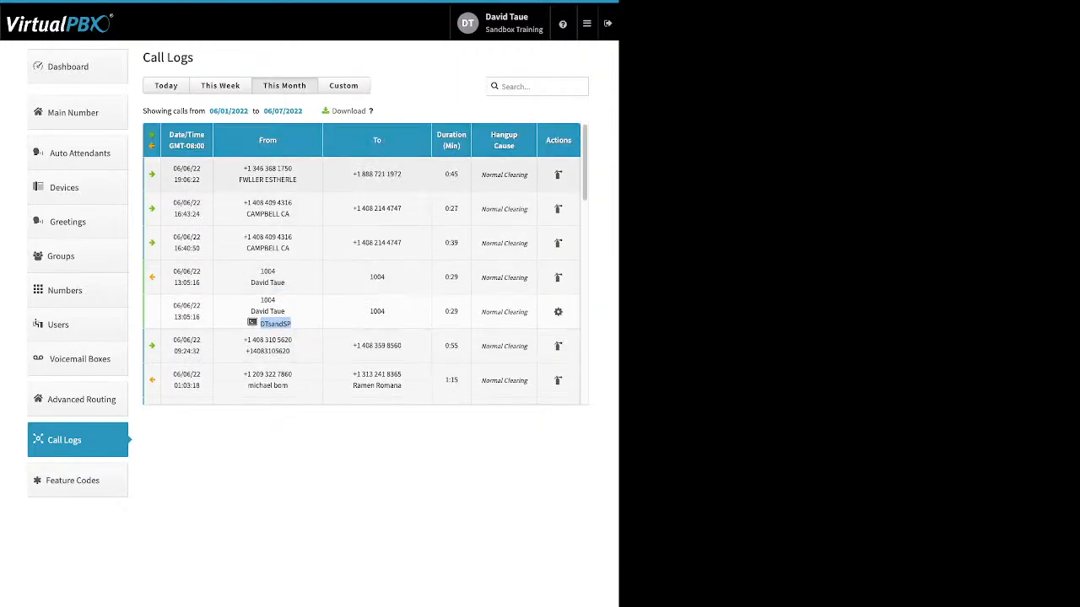
Step: View the call logs for today and this week, and show the custom date-range filter
click(166, 86)
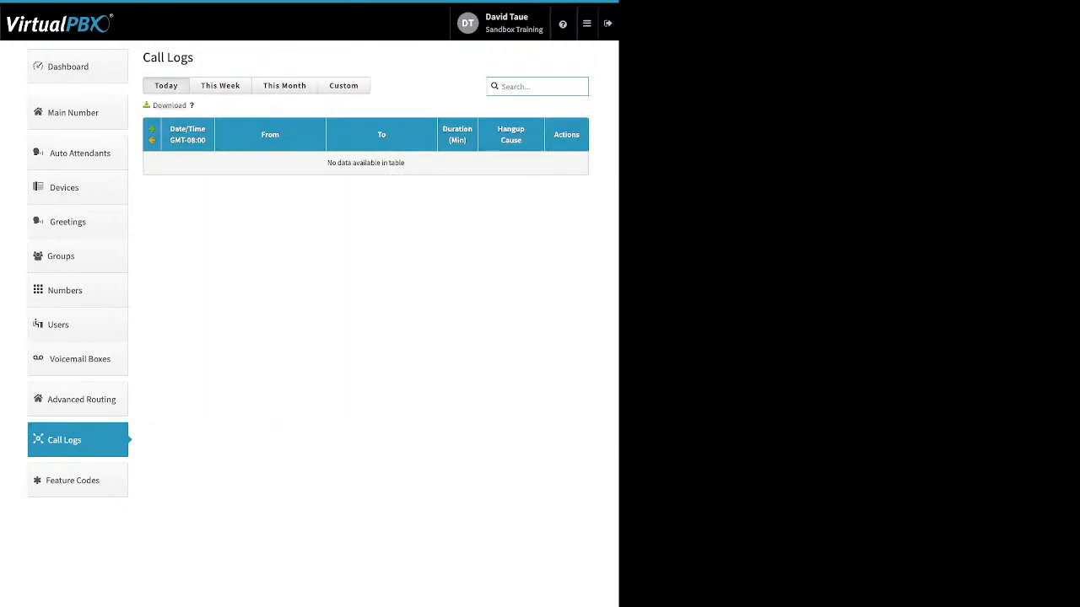
click(220, 85)
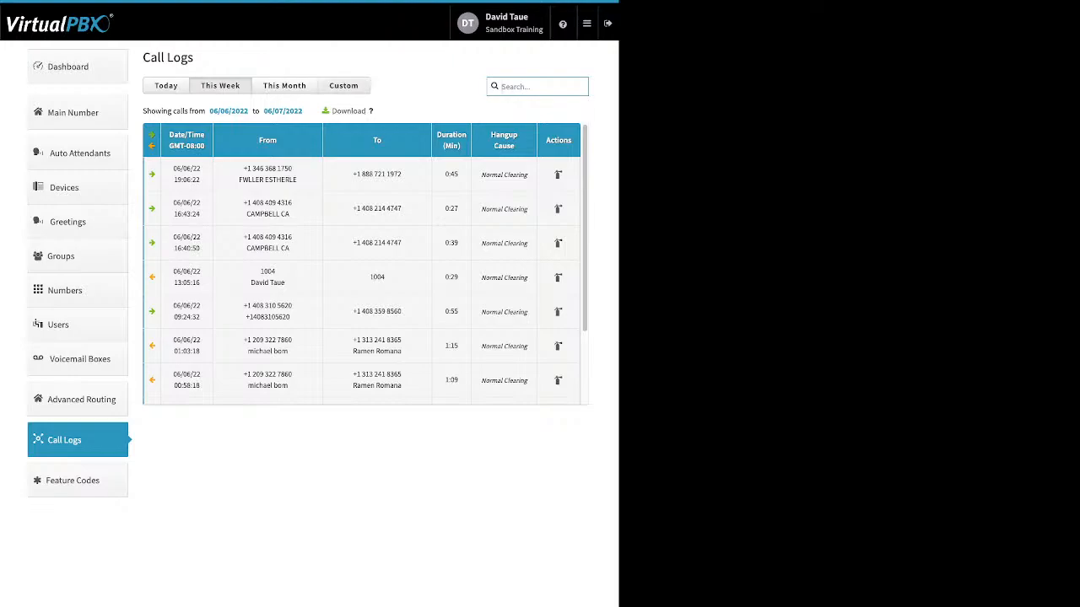
click(343, 86)
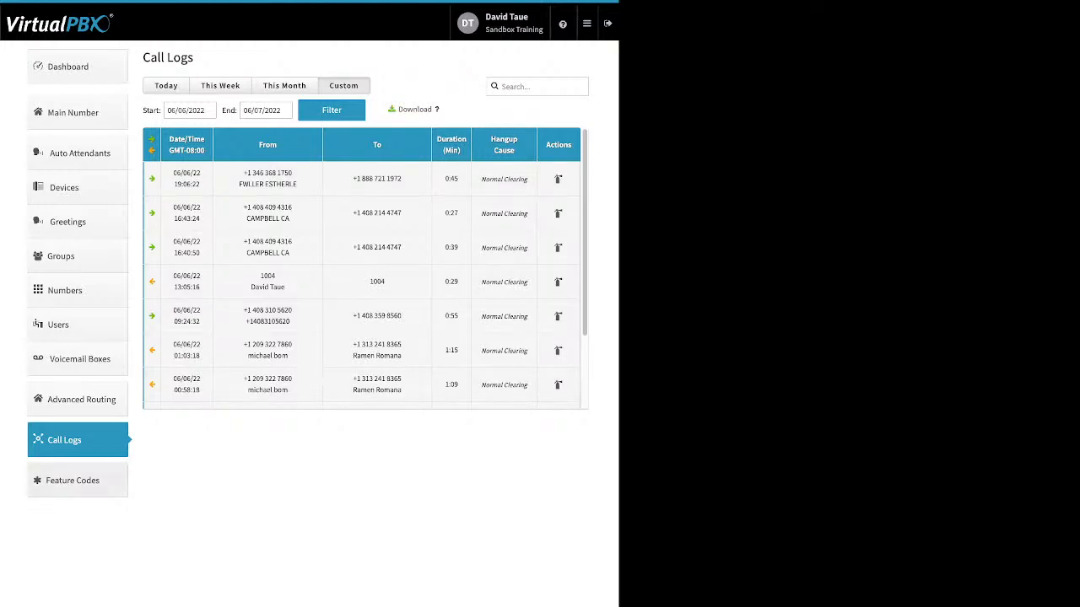
Step: View the available feature codes, and open the blacklist editor from Blacklist Settings
click(78, 481)
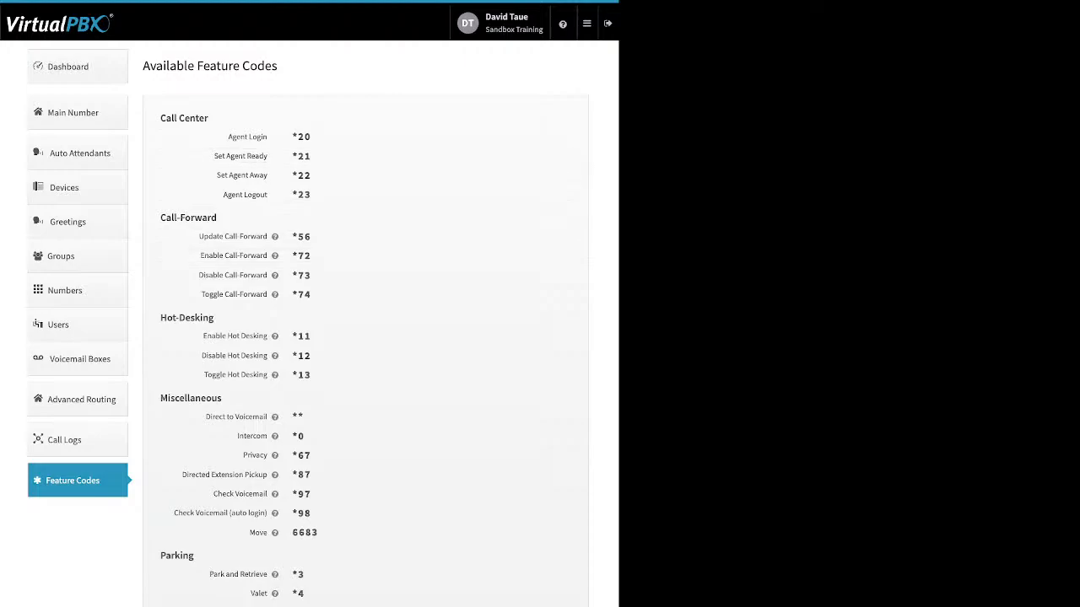
click(588, 24)
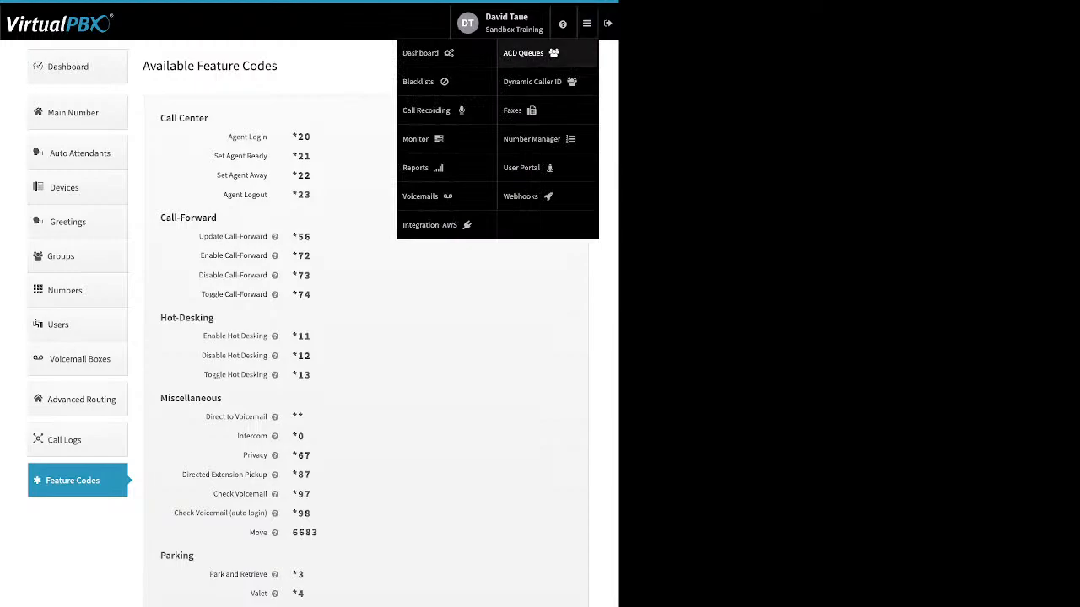
click(419, 82)
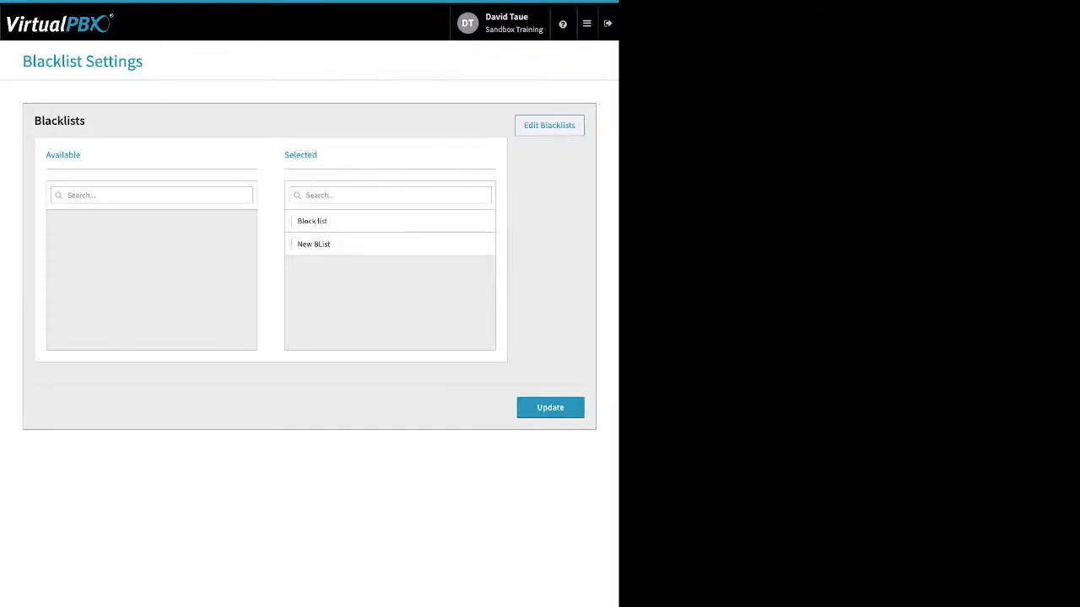
click(549, 125)
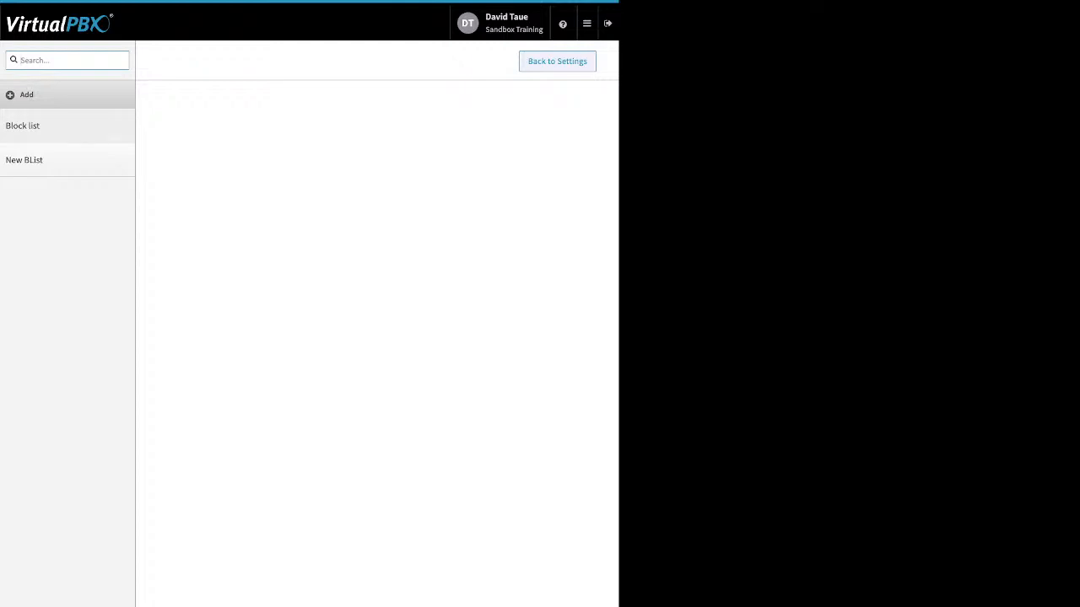
Step: View the blank new-blacklist form, and turn on Block Anonymous in the existing Block list and save it
click(26, 94)
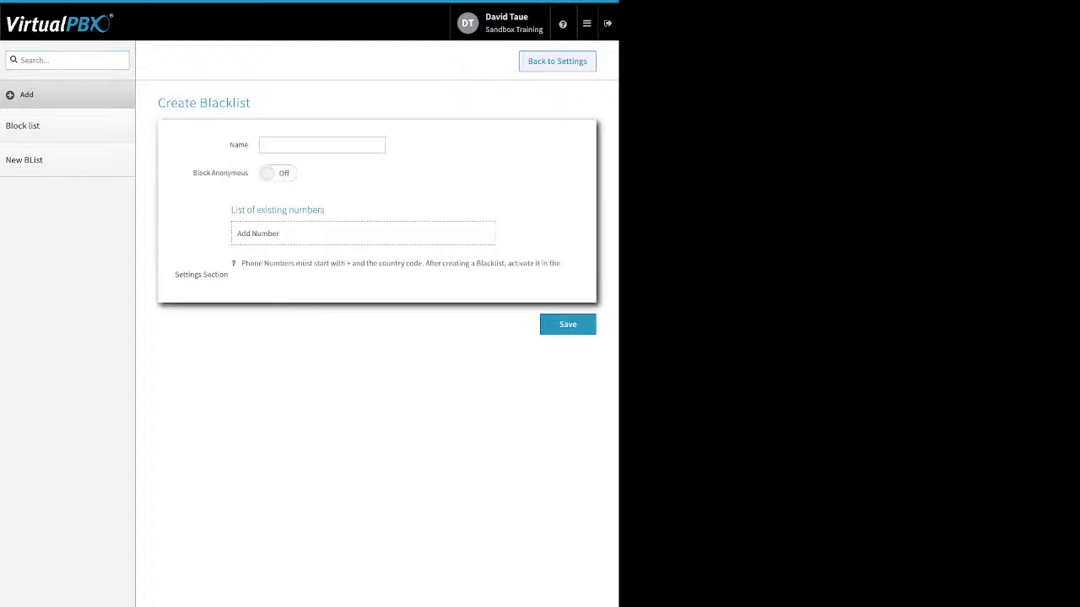
click(23, 126)
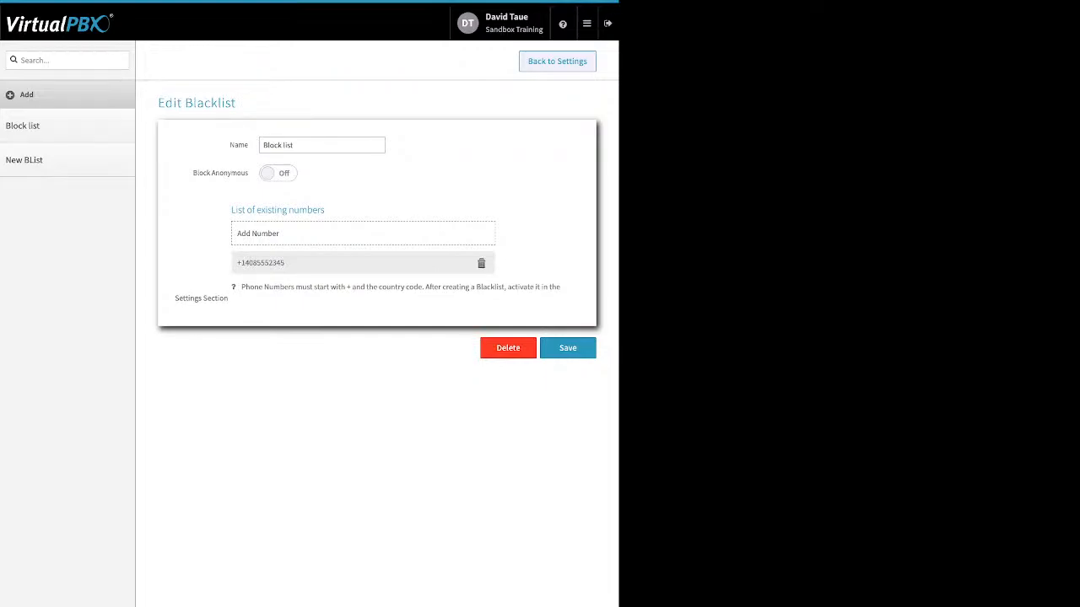
drag(192, 173, 248, 173)
click(279, 173)
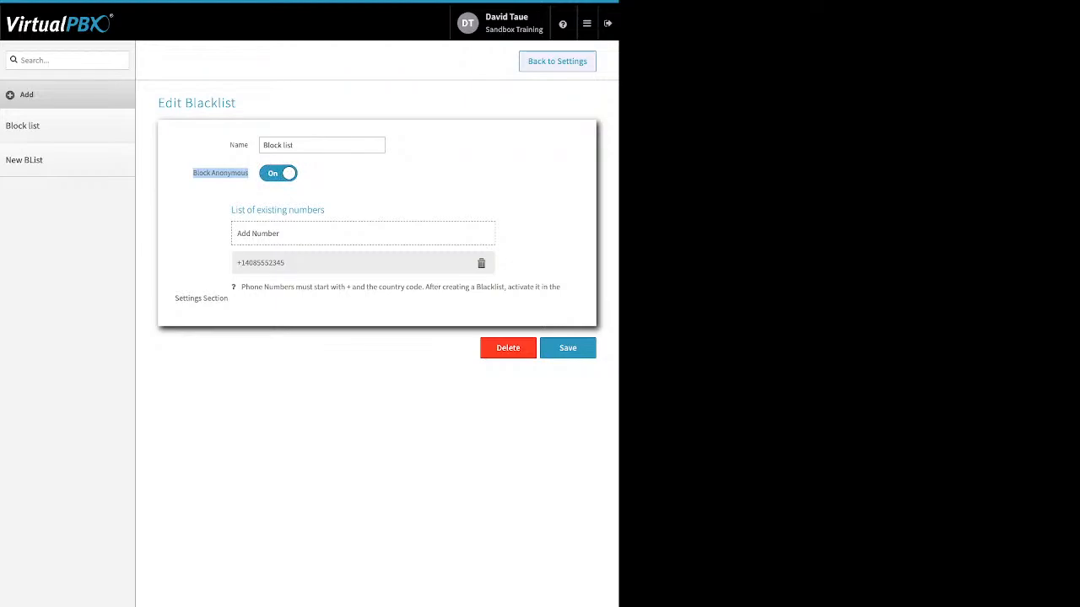
click(257, 233)
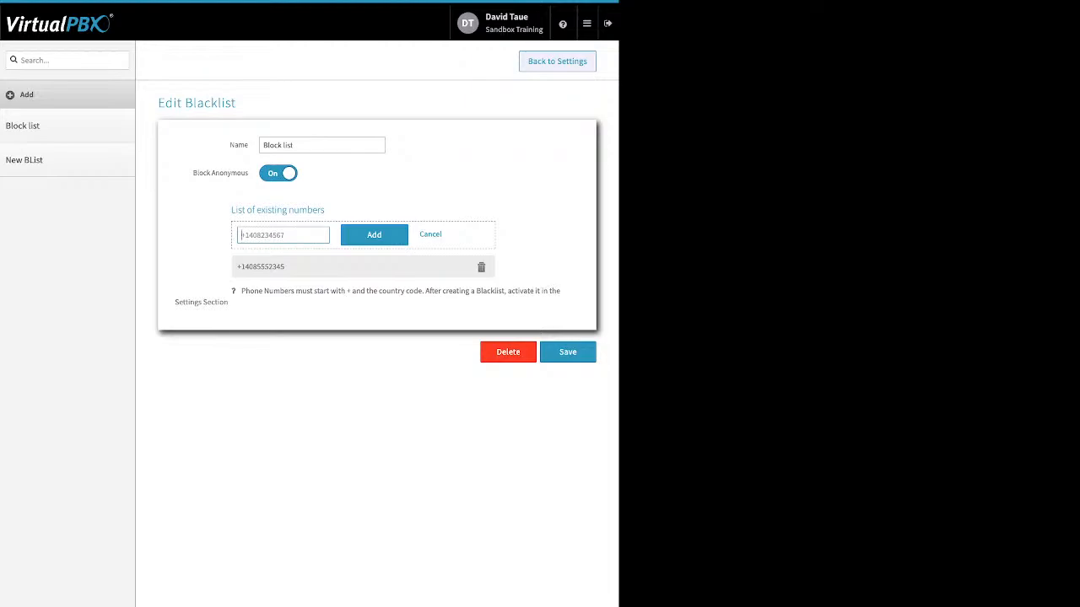
click(567, 352)
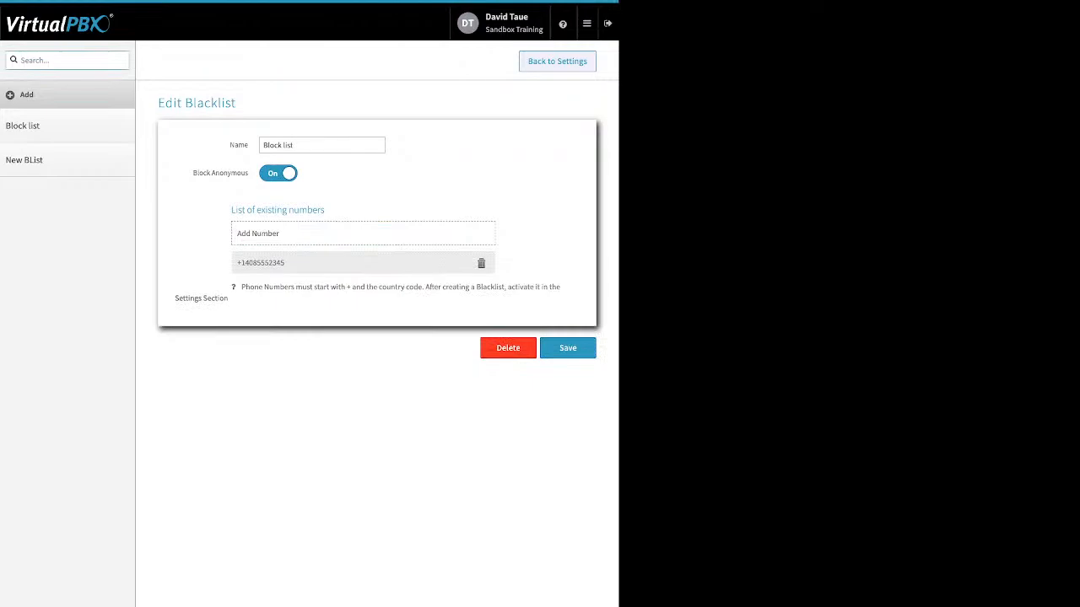
Step: Return to Blacklist Settings and update the account with Block list and New BList selected
click(557, 62)
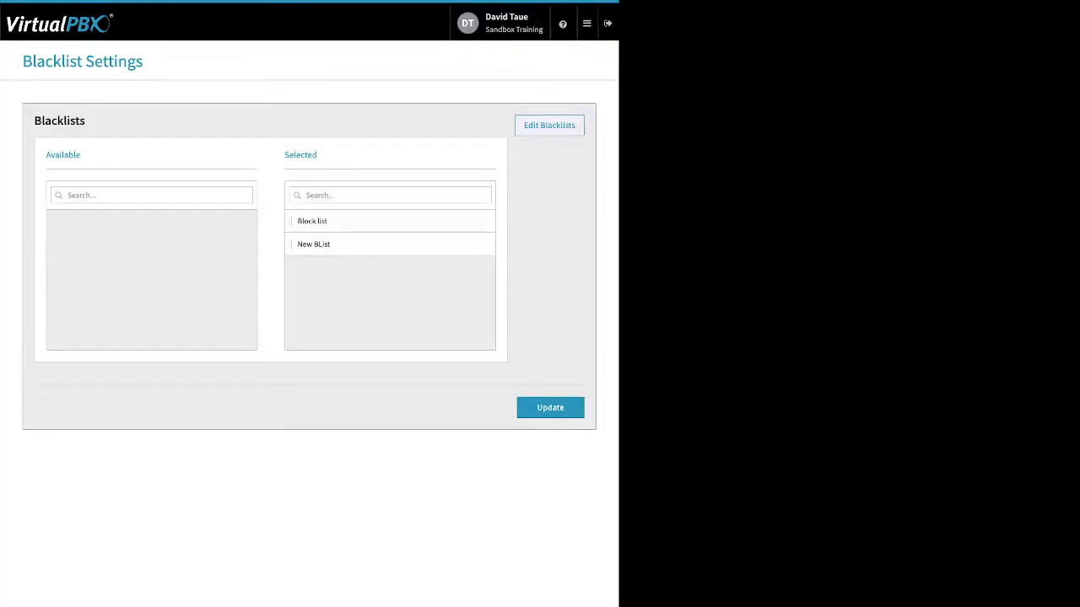
drag(318, 155, 284, 155)
click(550, 407)
Step: View the Call Recording storage settings and their connector requirement
click(587, 24)
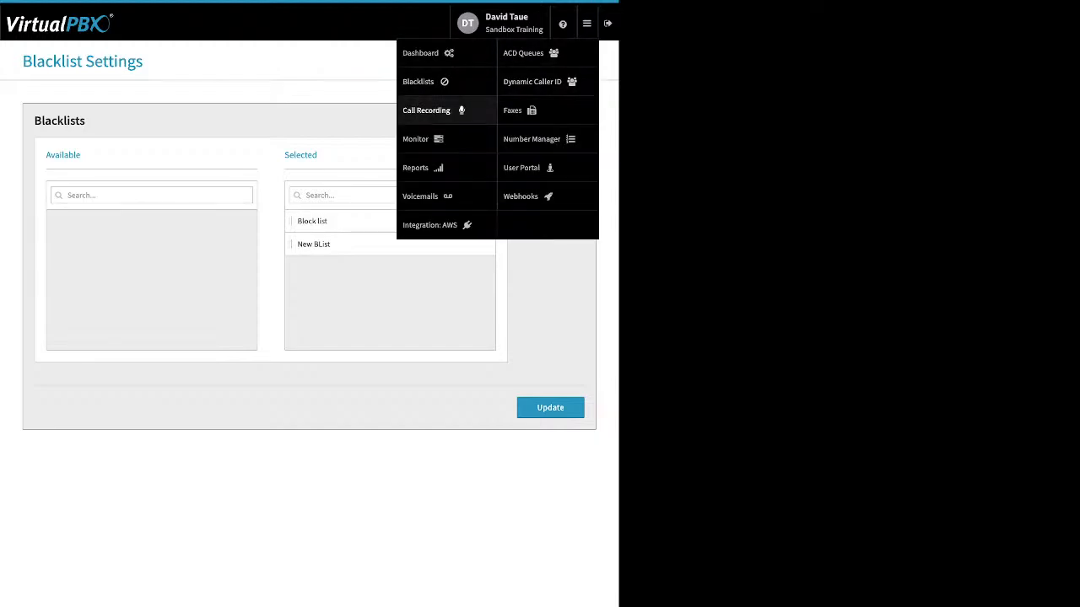
click(430, 111)
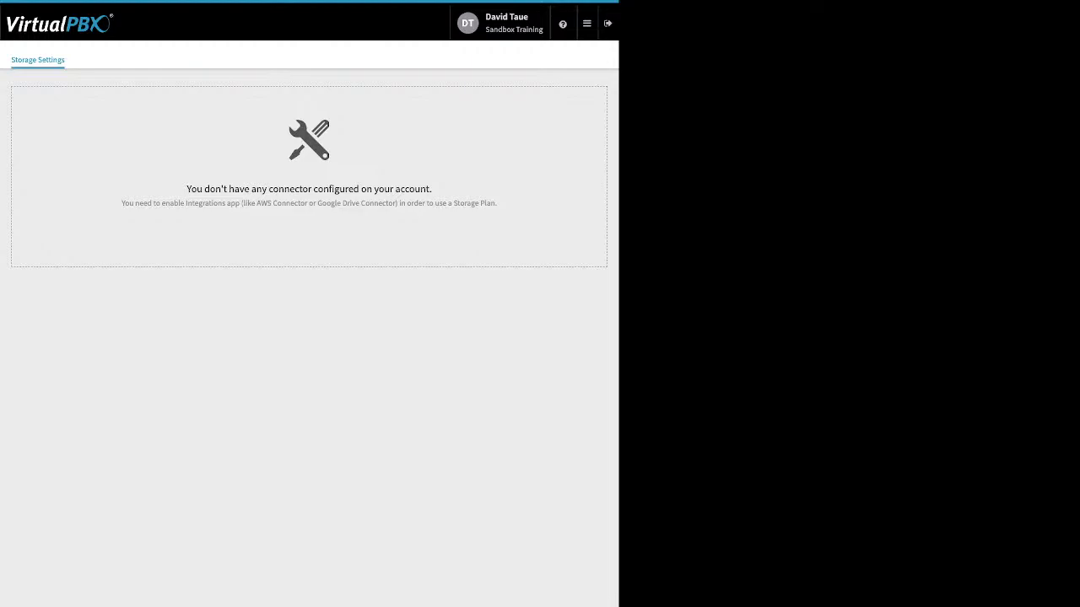
click(586, 23)
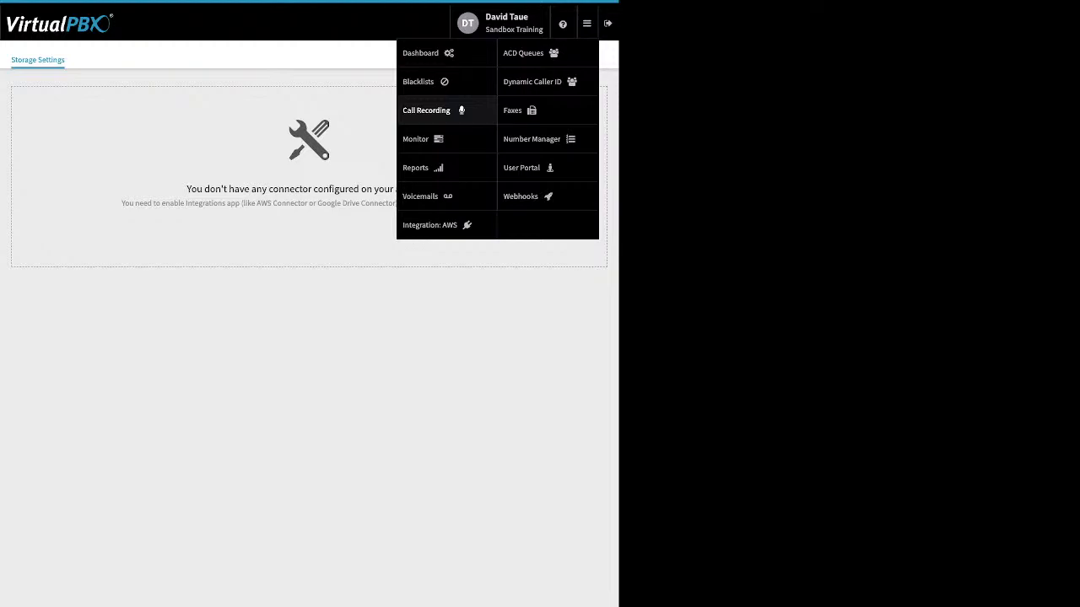
click(447, 111)
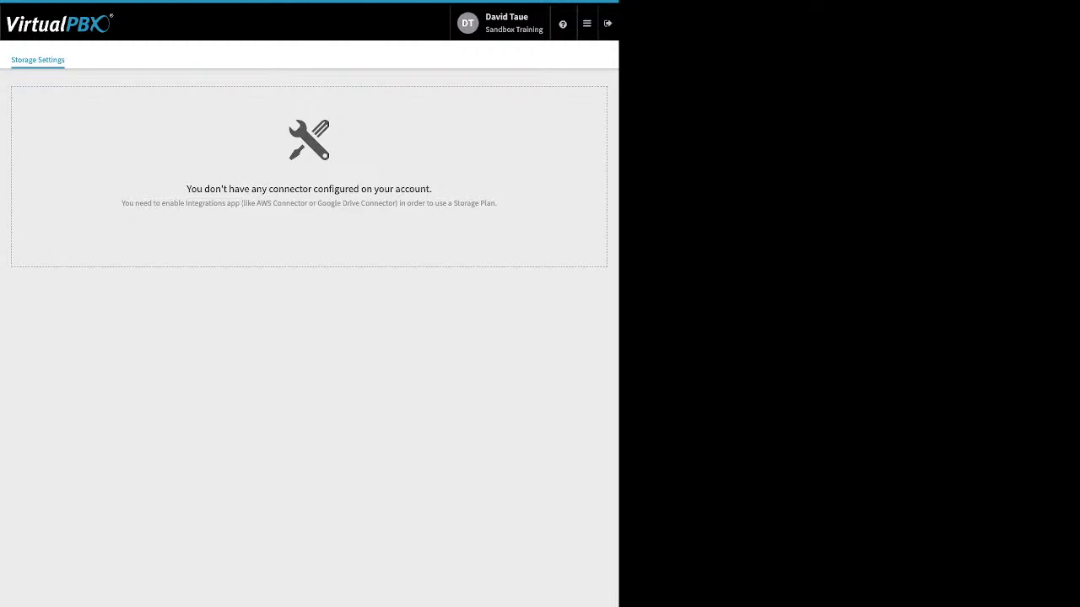
click(586, 23)
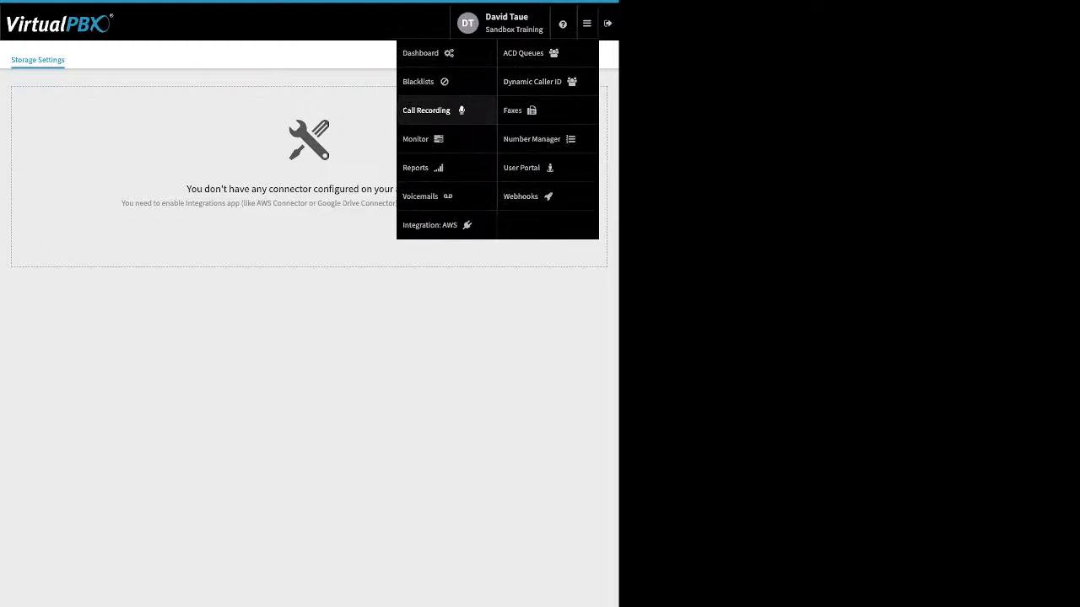
click(427, 110)
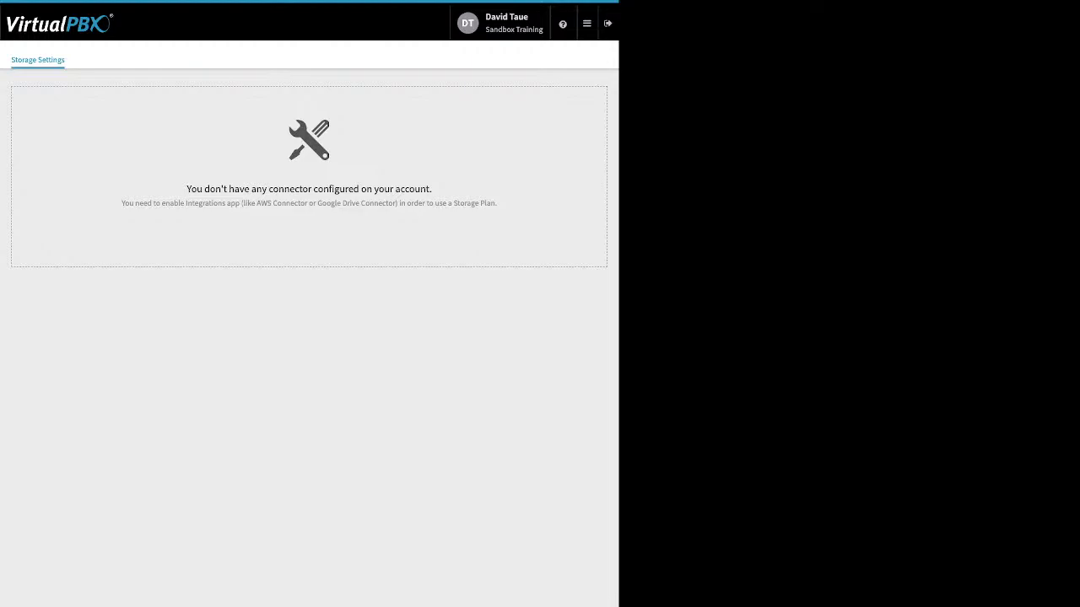
Step: Examine the active and parked calls in Monitor, and filter the employees by Available, Busy and All
click(587, 24)
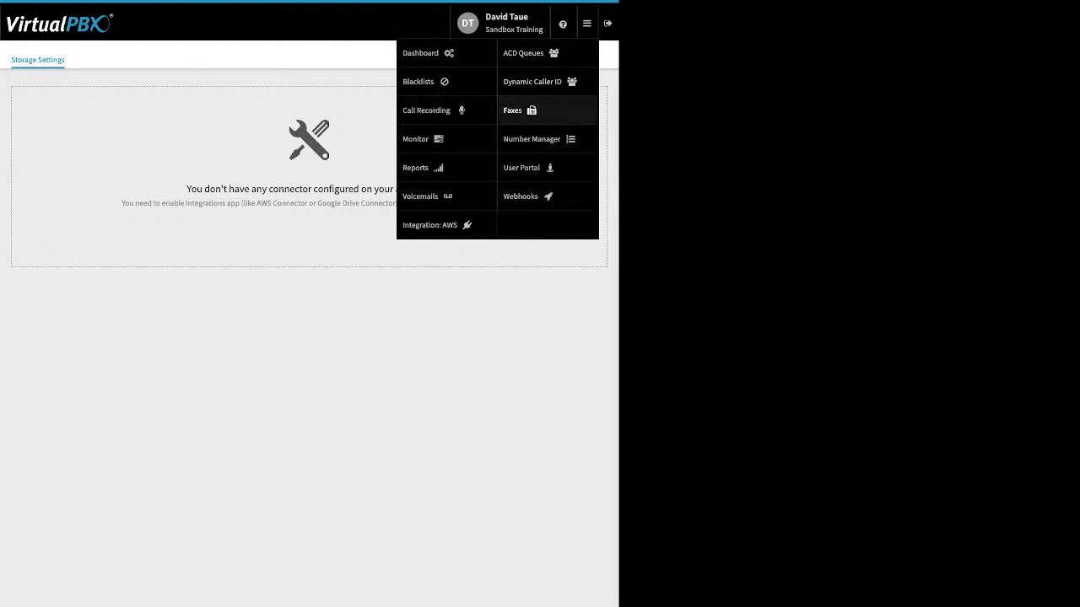
click(422, 139)
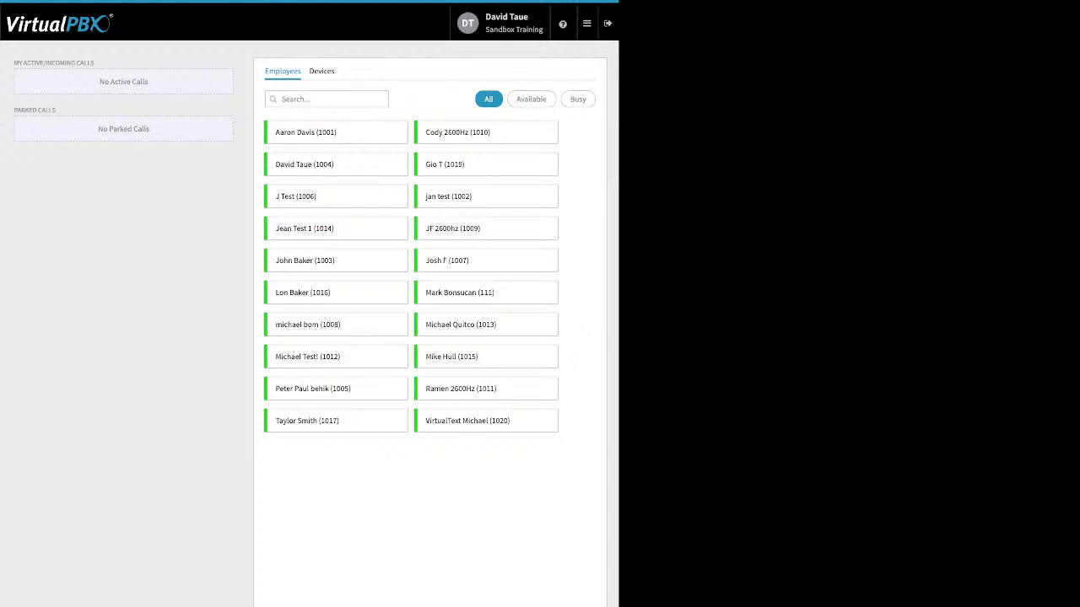
drag(96, 63, 12, 62)
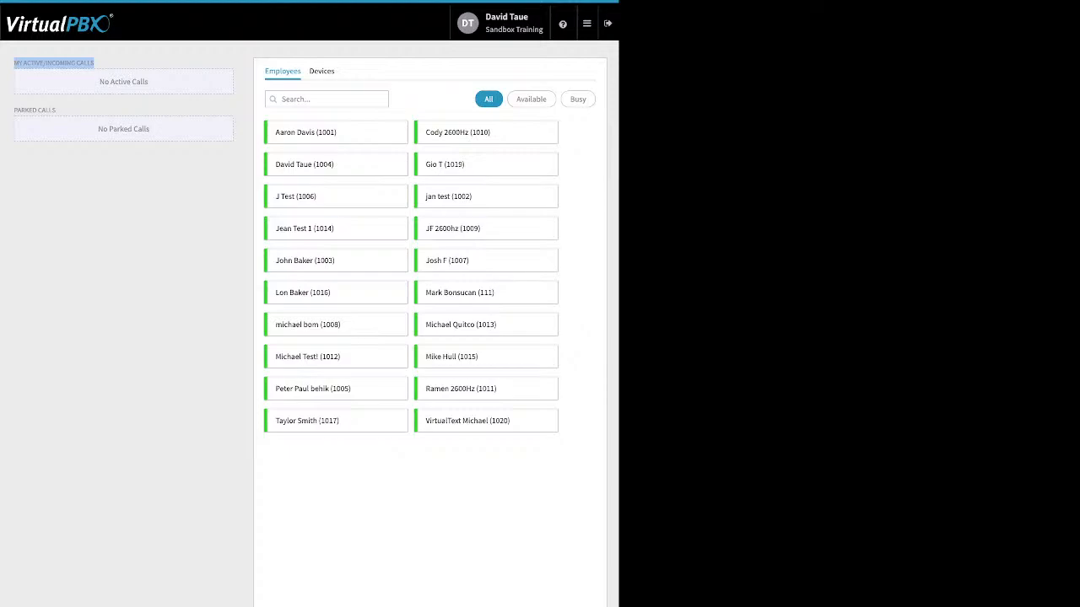
mouse_move(38, 111)
mouse_down()
mouse_move(52, 147)
mouse_move(52, 110)
mouse_move(21, 111)
mouse_up()
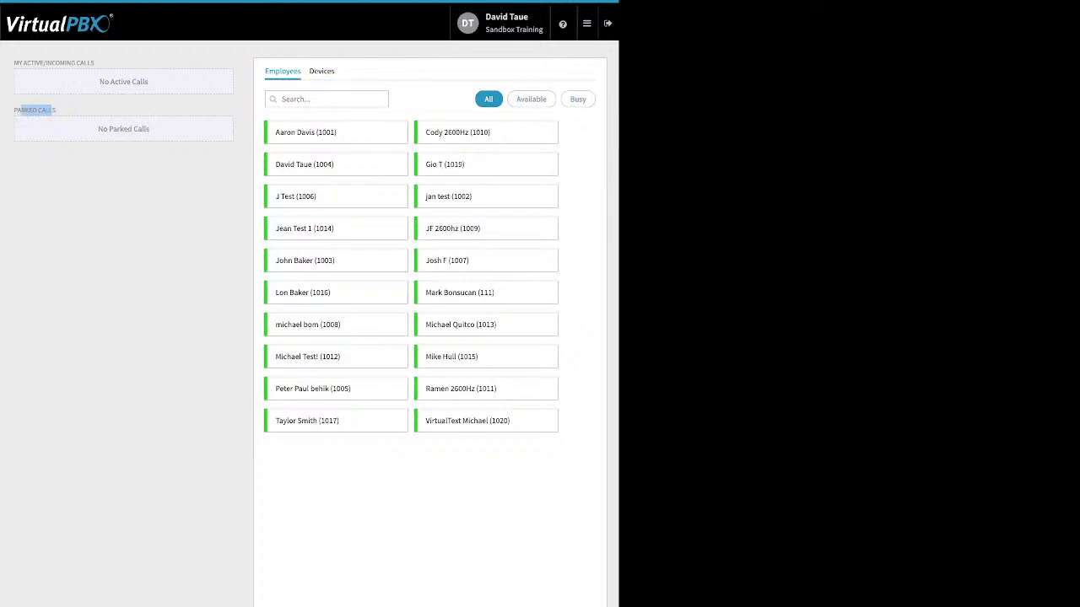
click(531, 99)
click(578, 99)
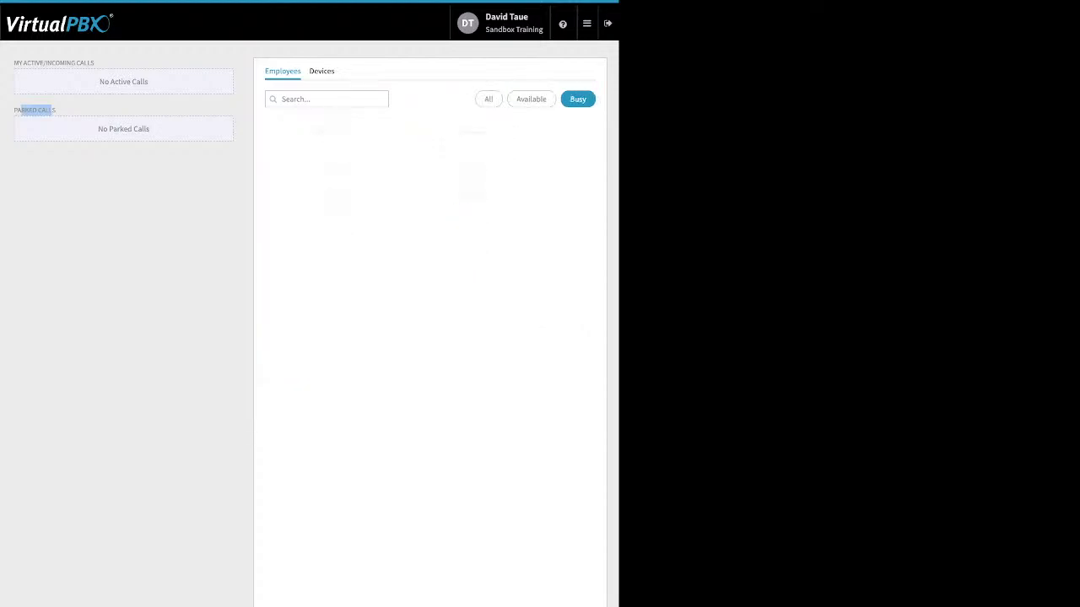
click(531, 99)
click(489, 99)
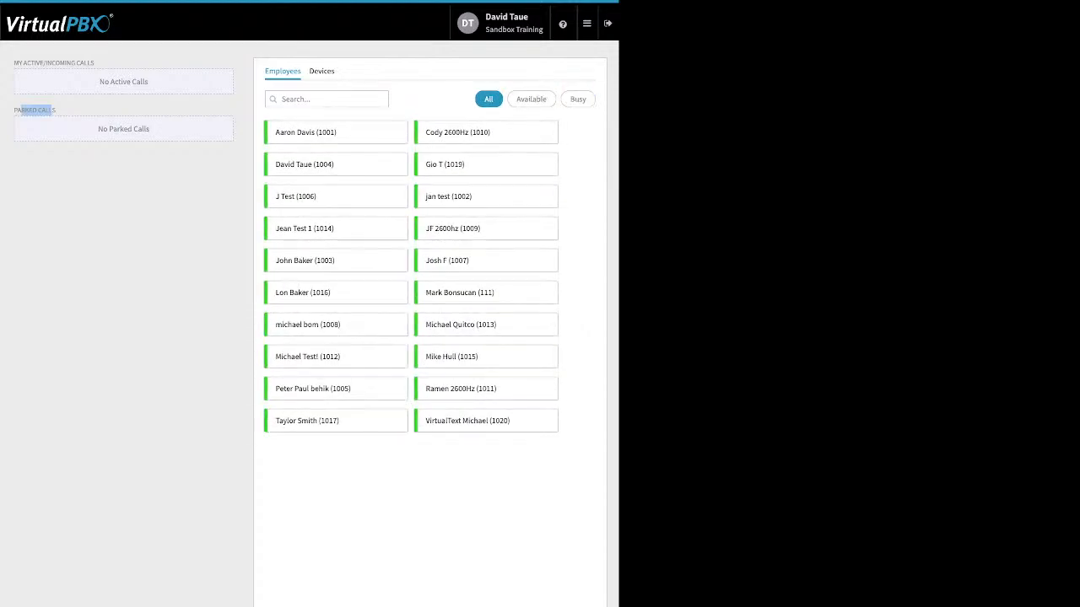
Step: View the received voicemails in the signed-in administrator's own voicemail box
click(586, 22)
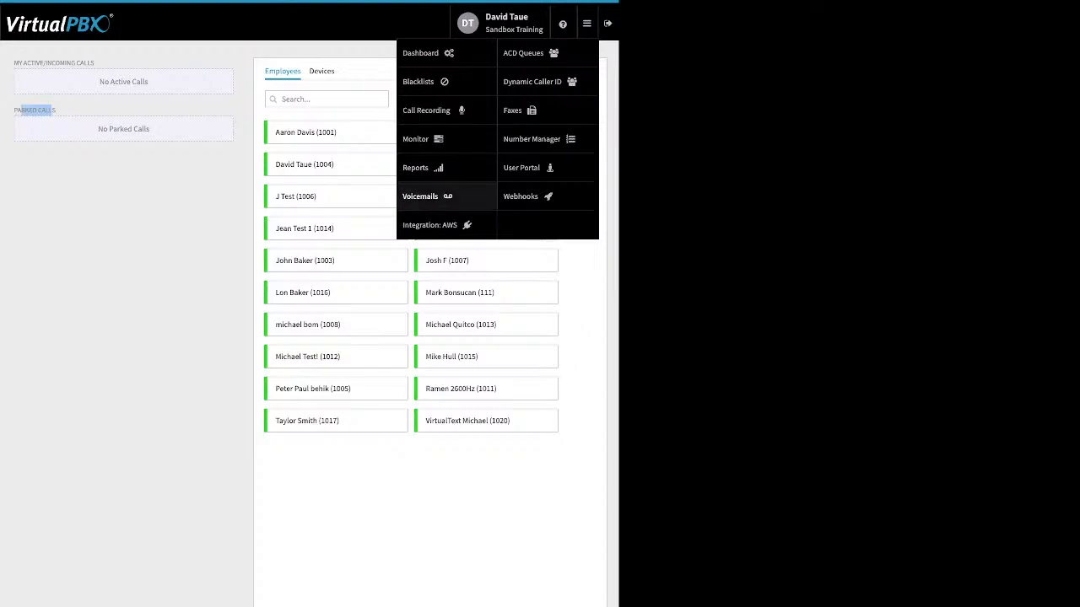
click(420, 196)
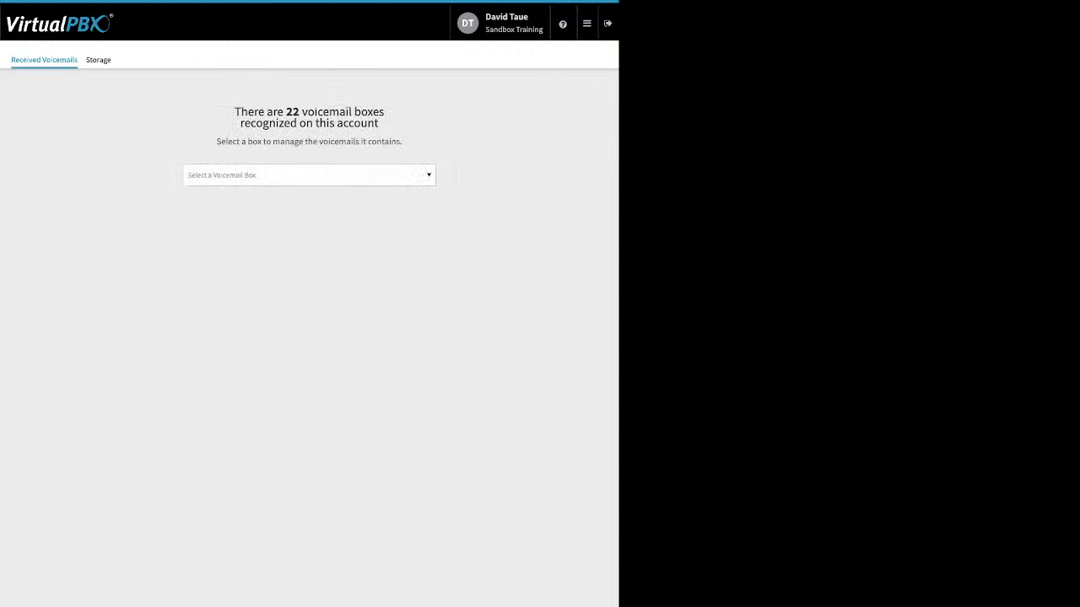
click(309, 175)
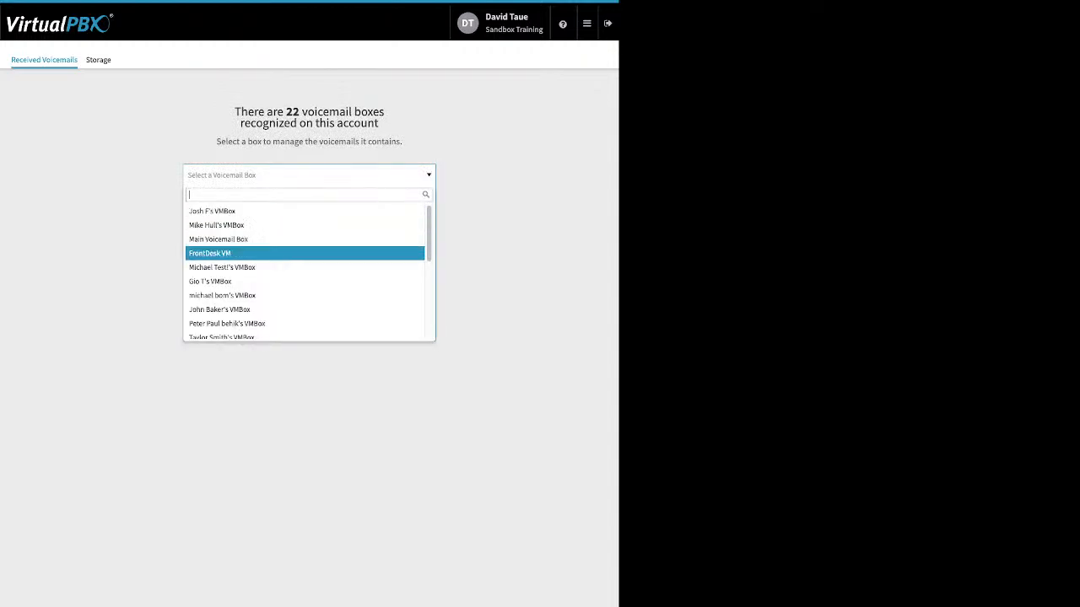
scroll(305, 290, down, 2)
scroll(305, 272, down, 2)
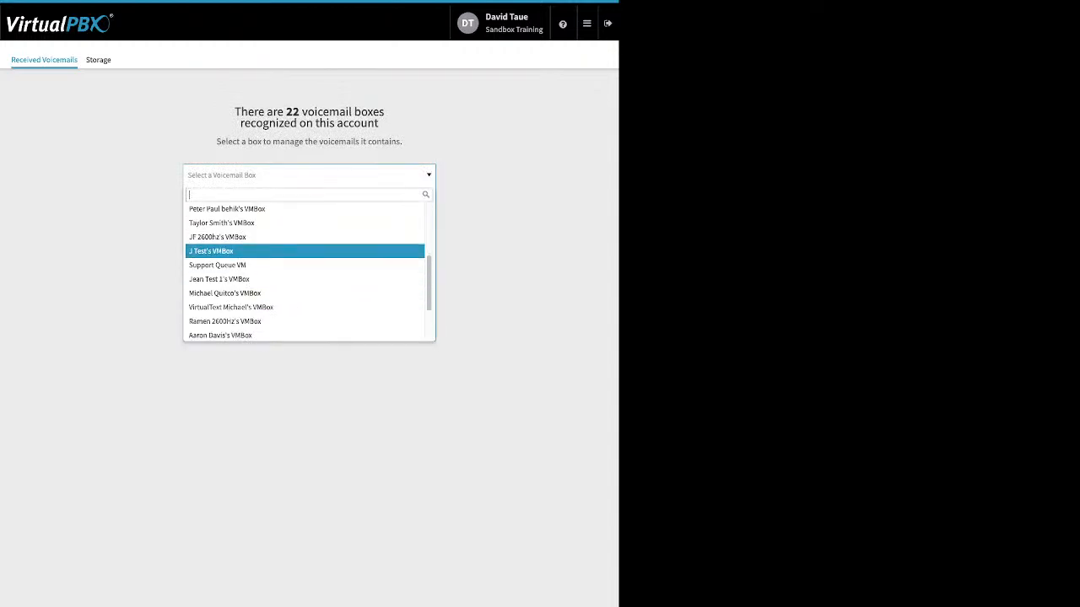
scroll(304, 300, down, 4)
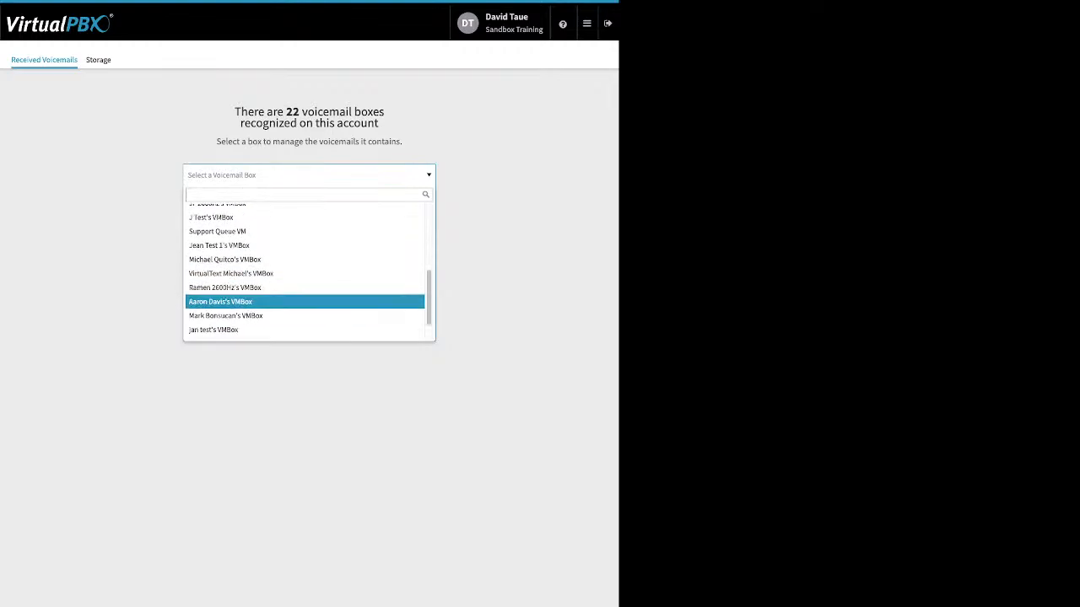
click(304, 318)
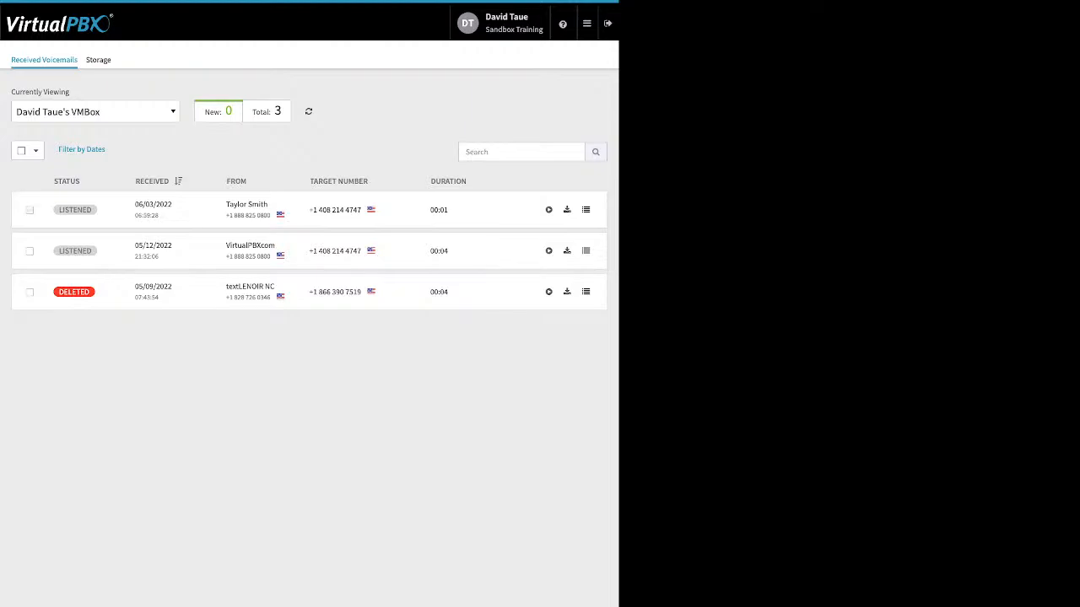
Step: Select the 06/03/2022 voicemail and view its available Move To destinations and Mark As options
click(30, 210)
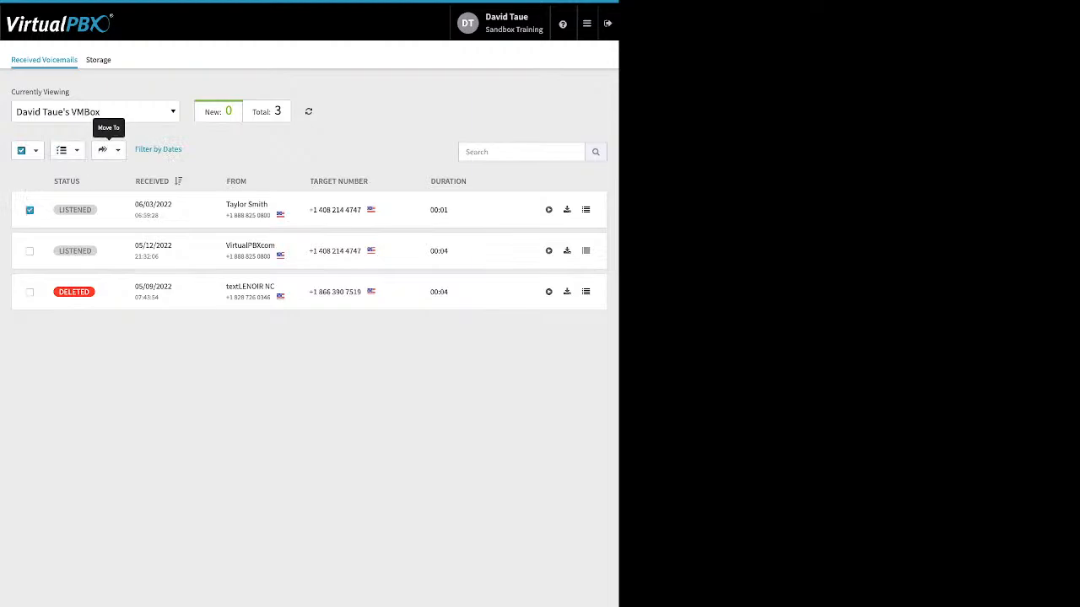
click(106, 150)
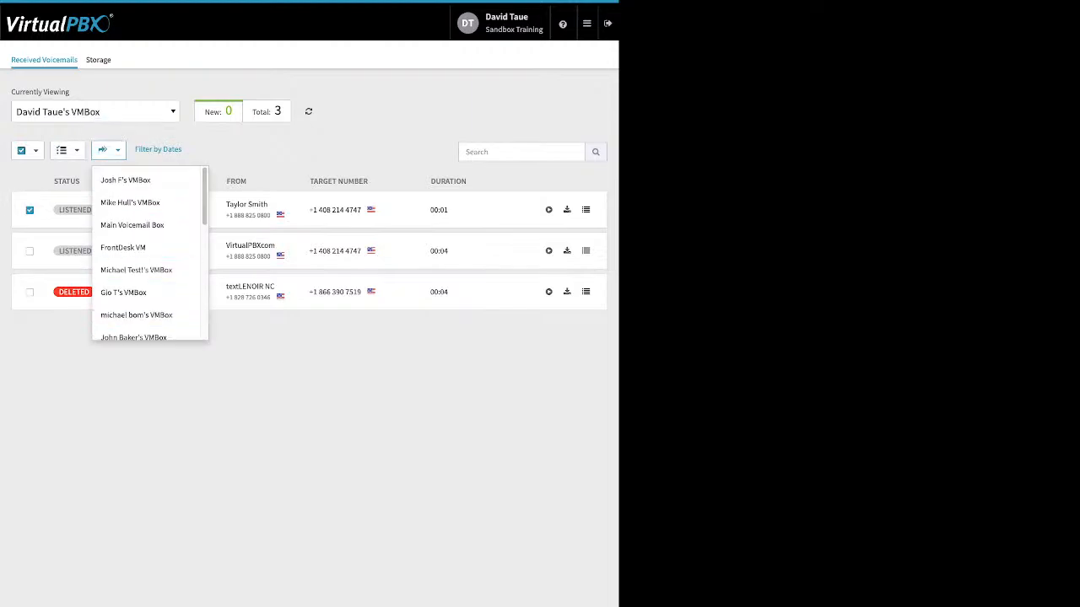
click(202, 372)
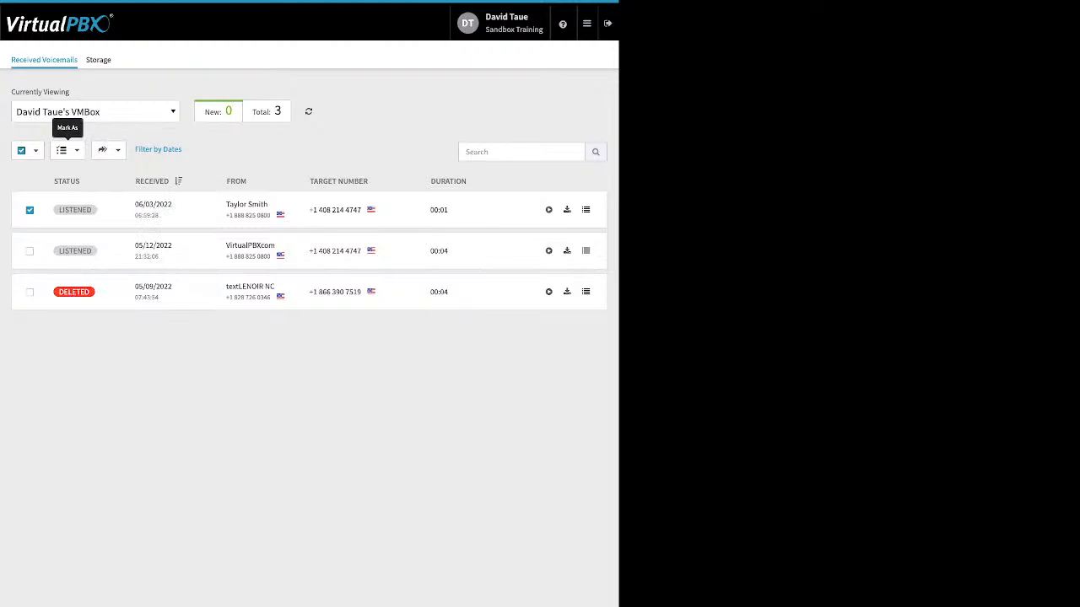
click(66, 150)
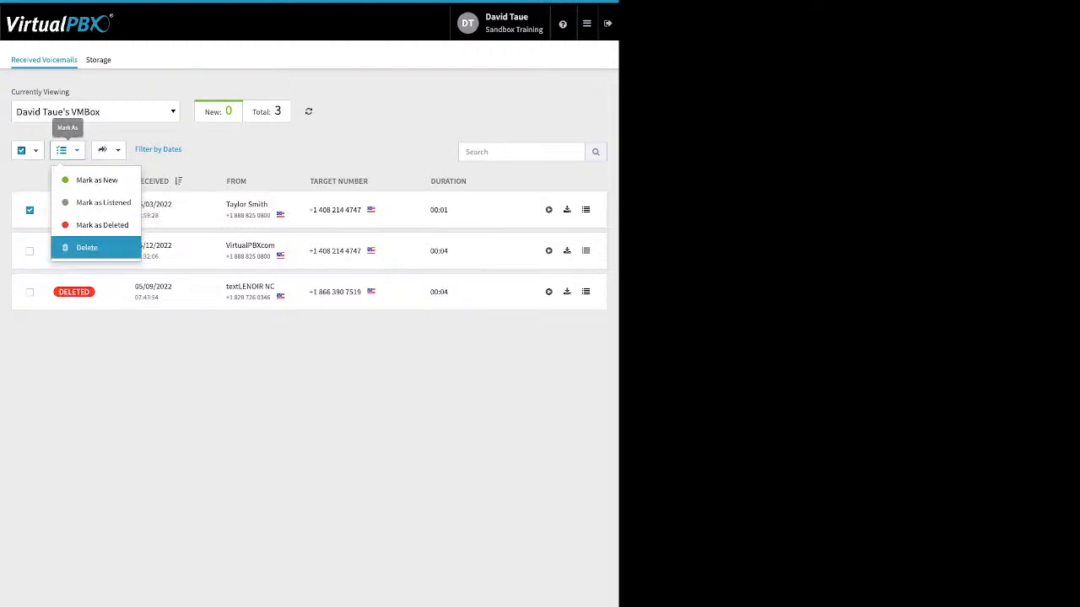
key(Escape)
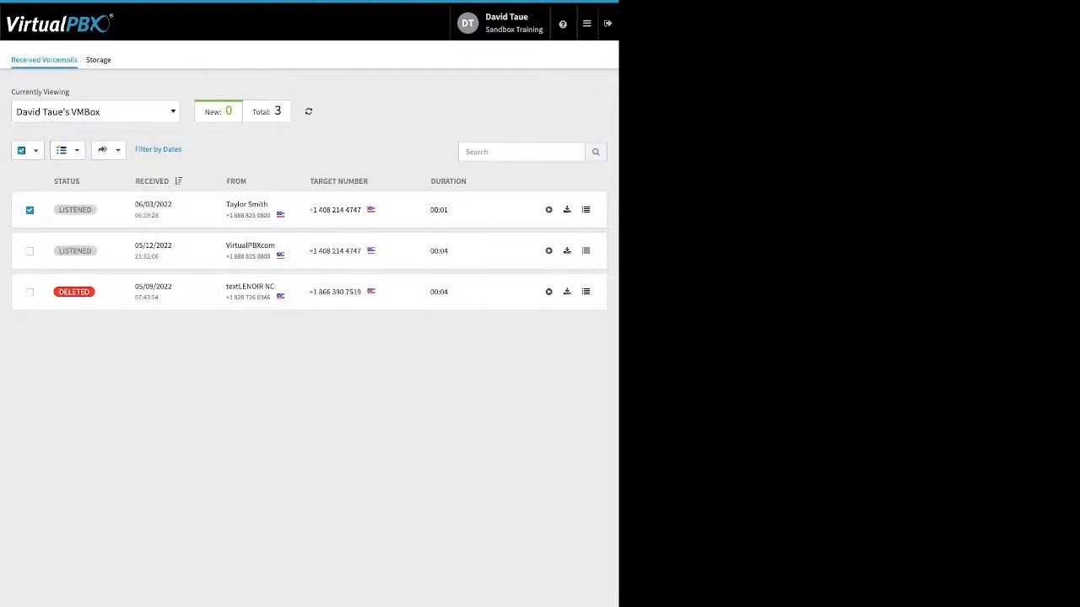
Step: View the fields for creating a new account in the AWS integration, and cancel without saving
click(587, 23)
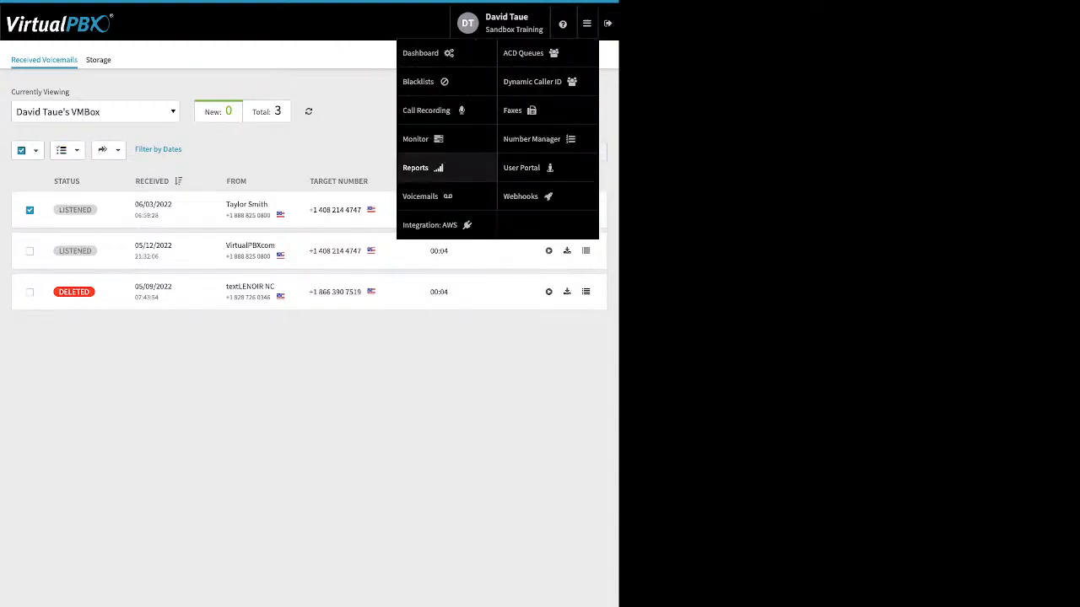
click(429, 224)
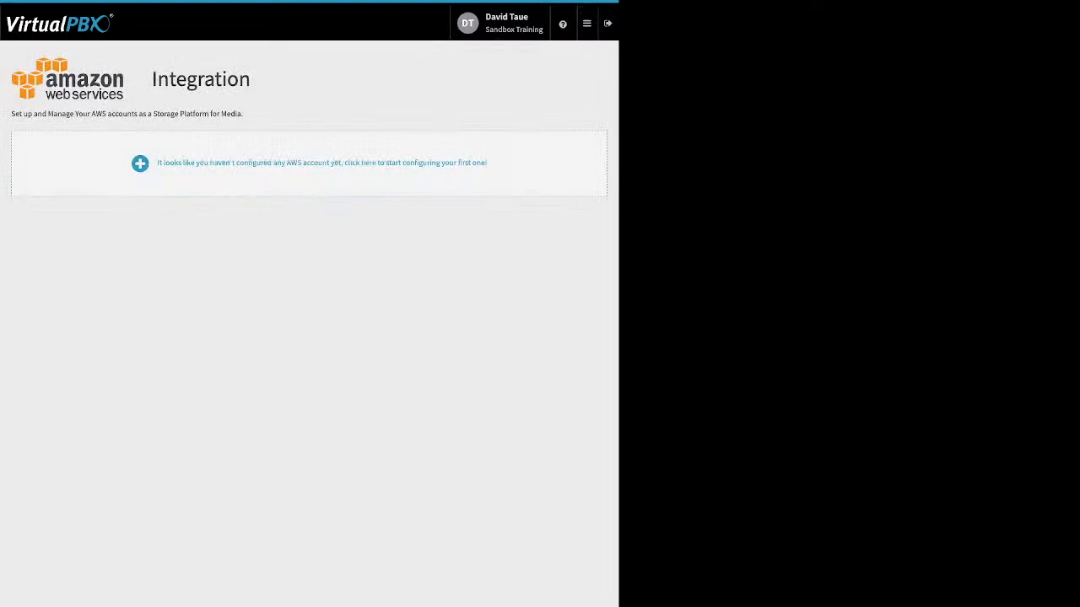
click(321, 162)
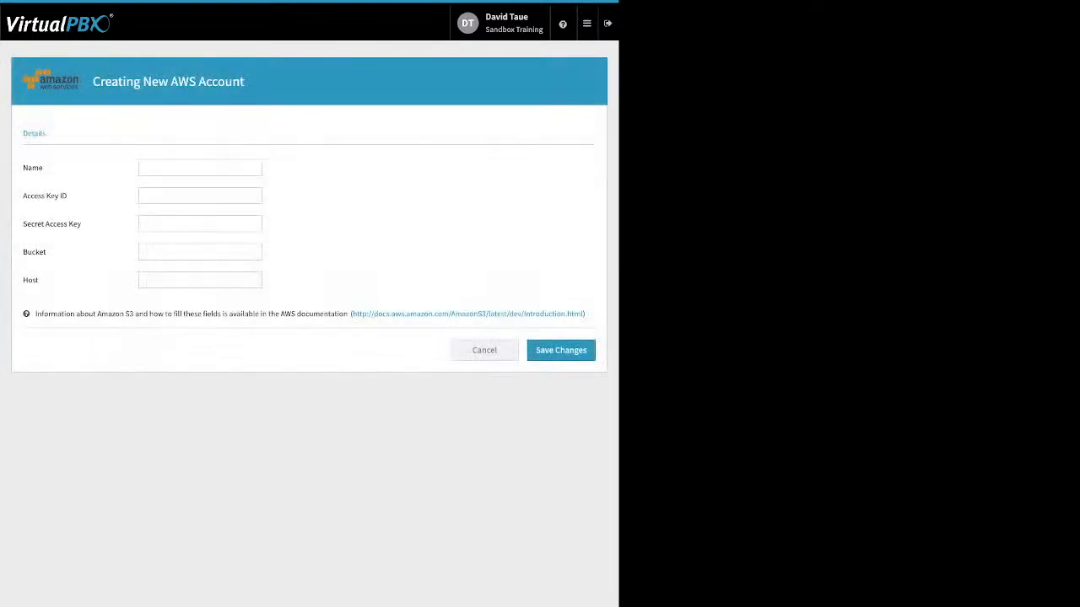
click(484, 350)
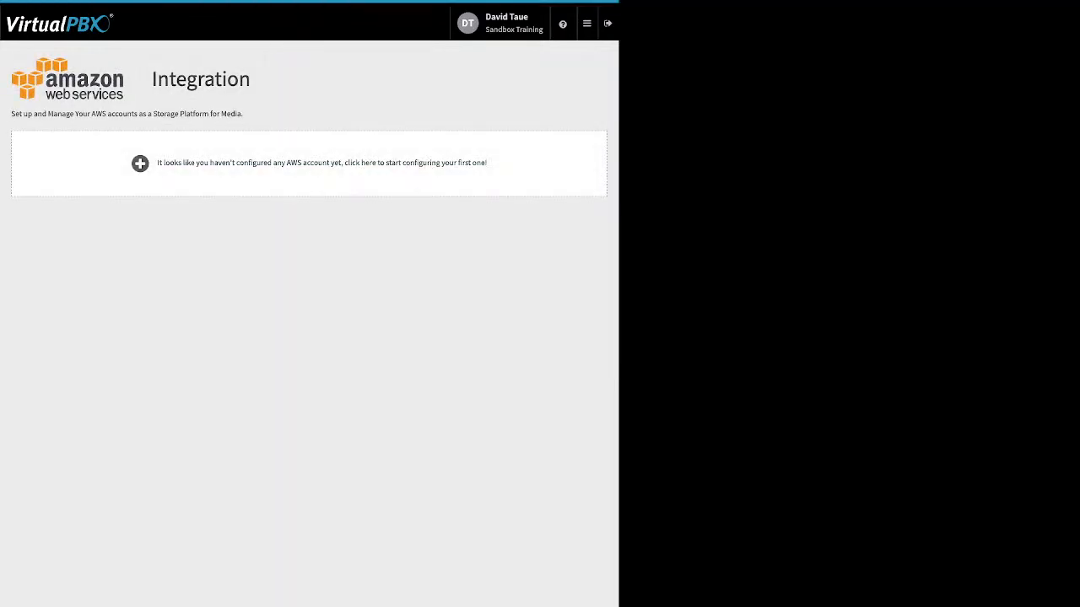
Step: Open the ACD Queues dashboard to view the agent statistics and queues
click(587, 22)
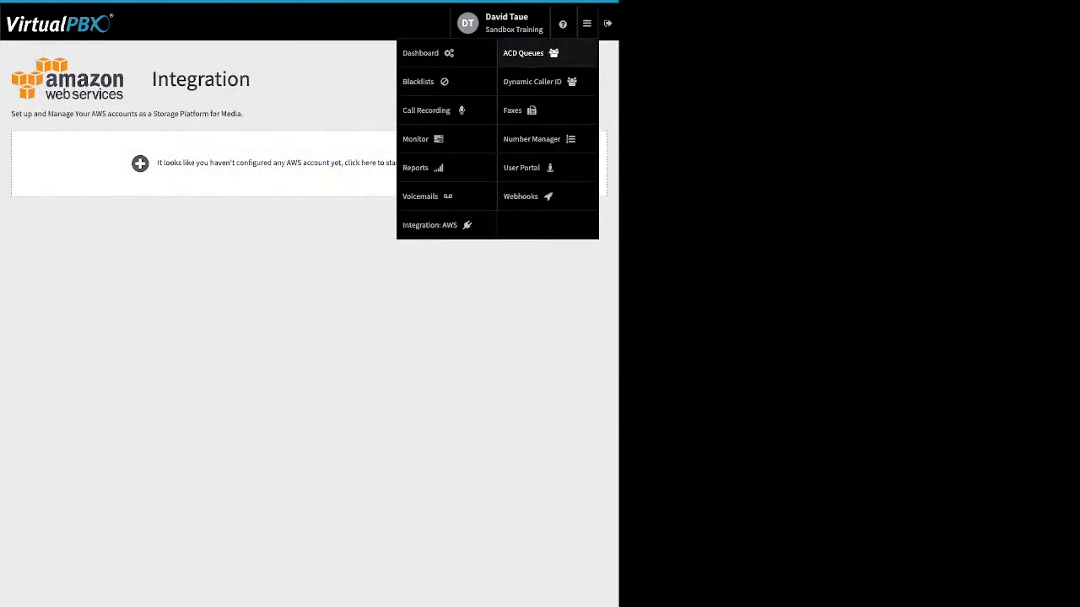
click(523, 52)
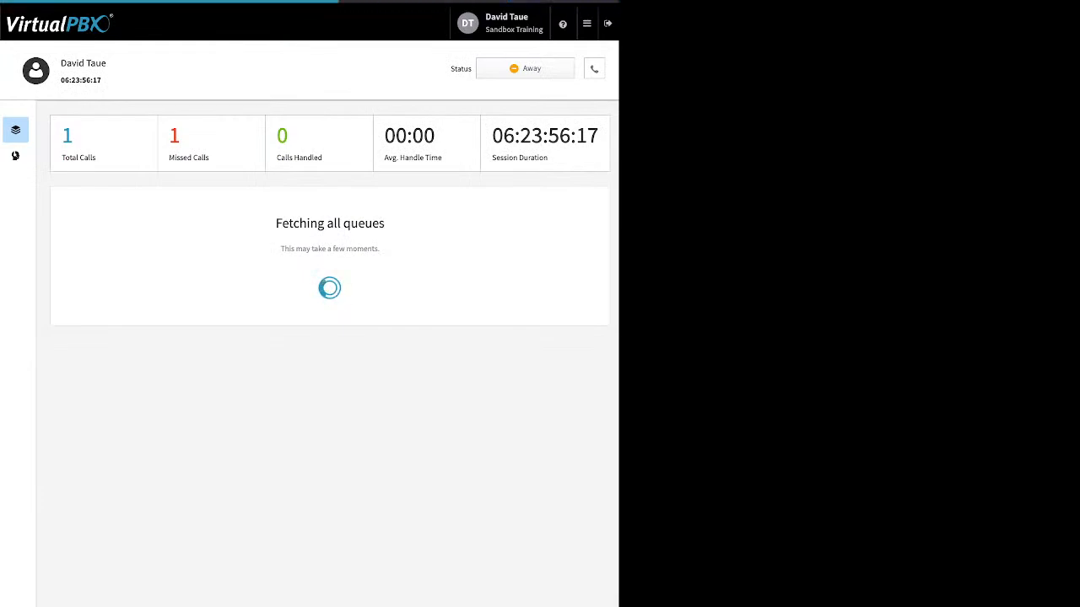
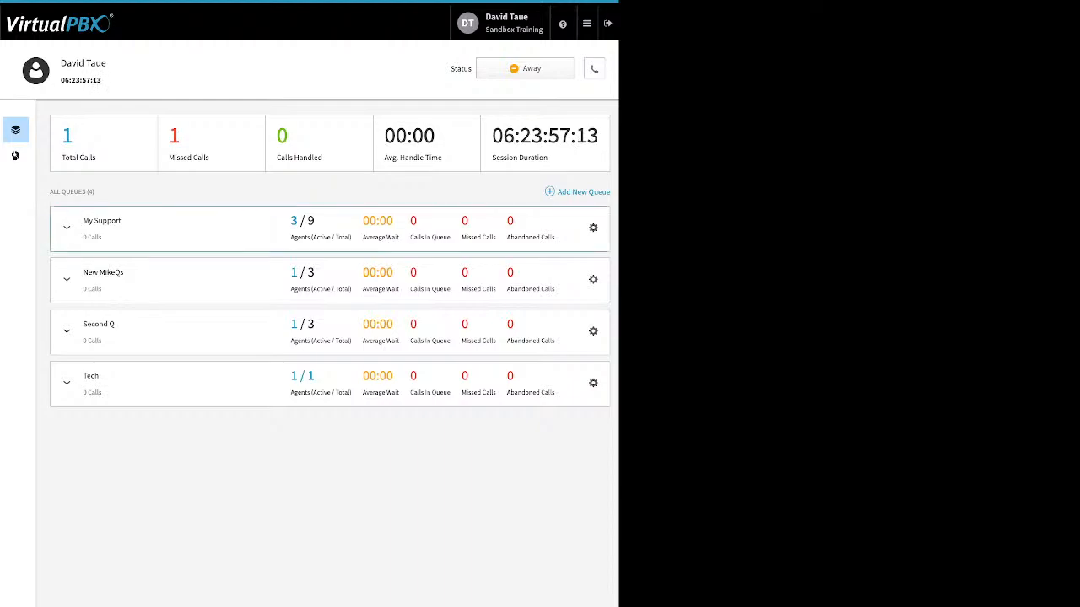
Step: Open the My Support queue's settings and review its call-in number, routing strategy and treatment file upload option, without uploading a file
click(593, 228)
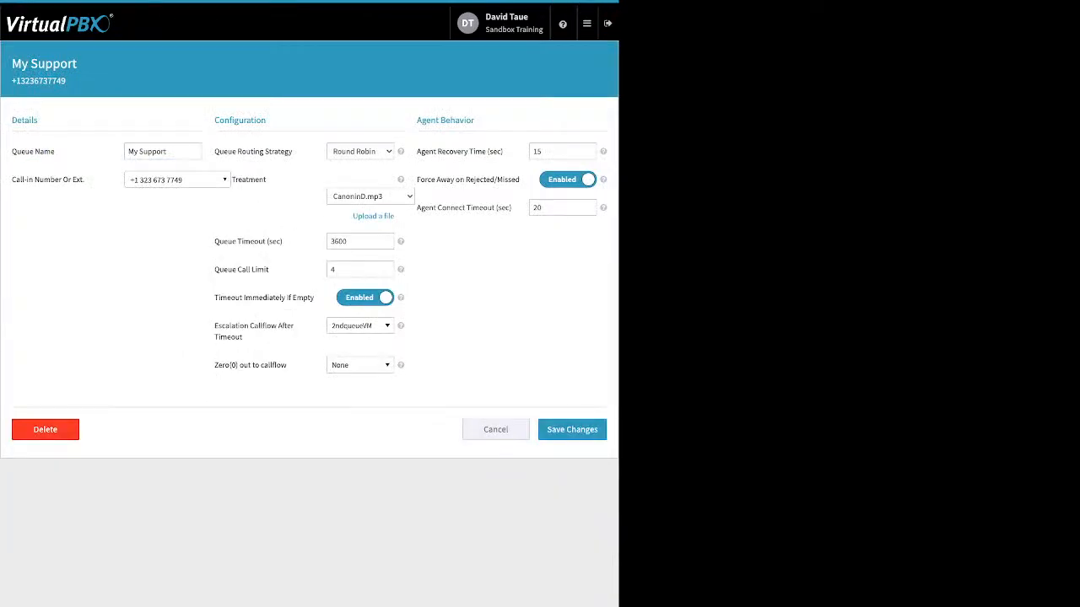
drag(84, 179, 11, 180)
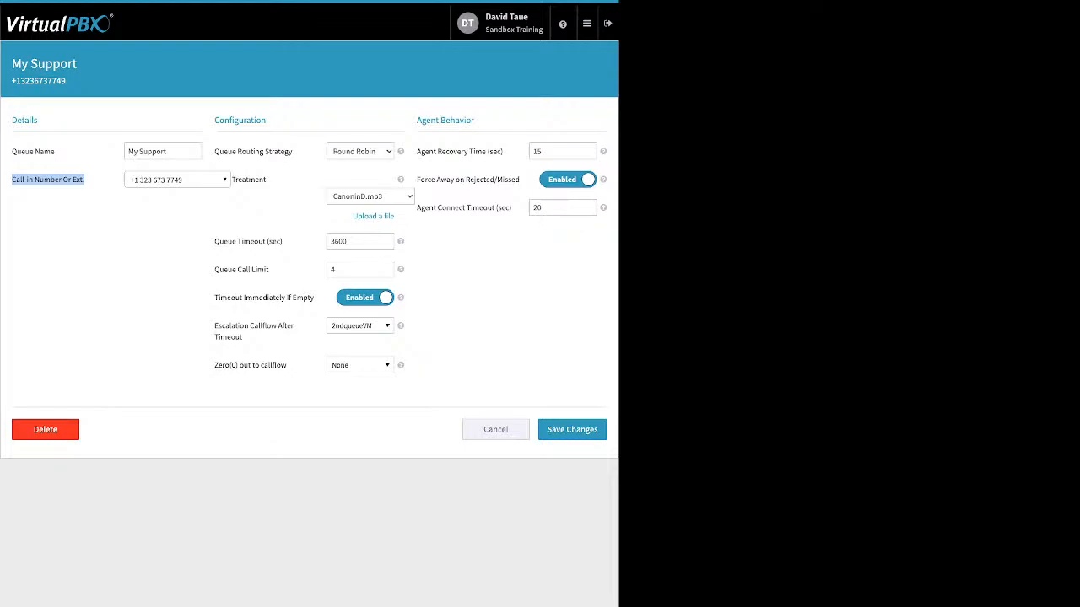
drag(215, 151, 293, 152)
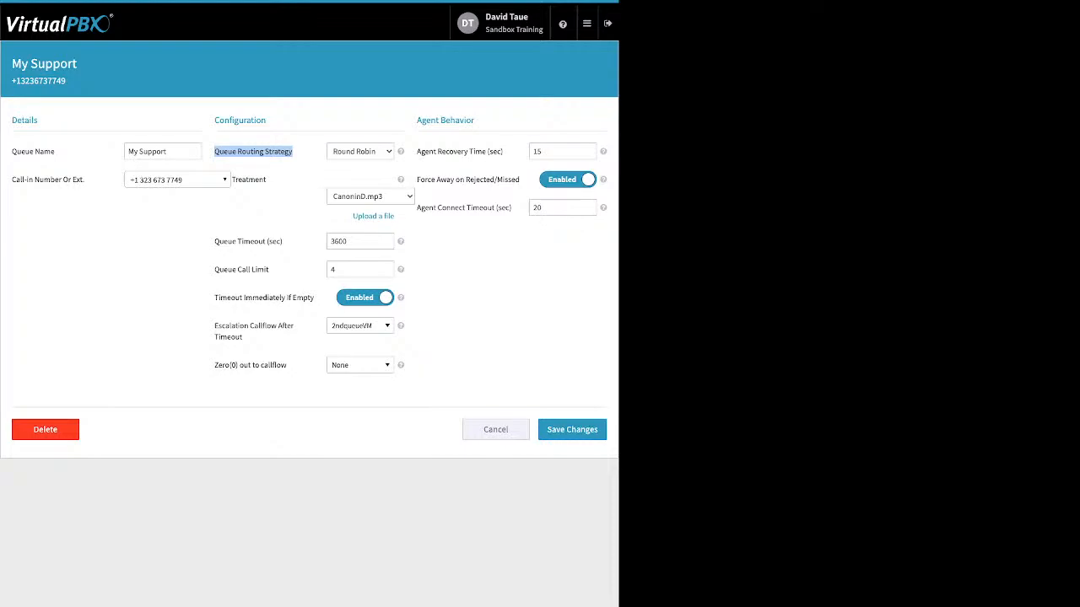
click(270, 153)
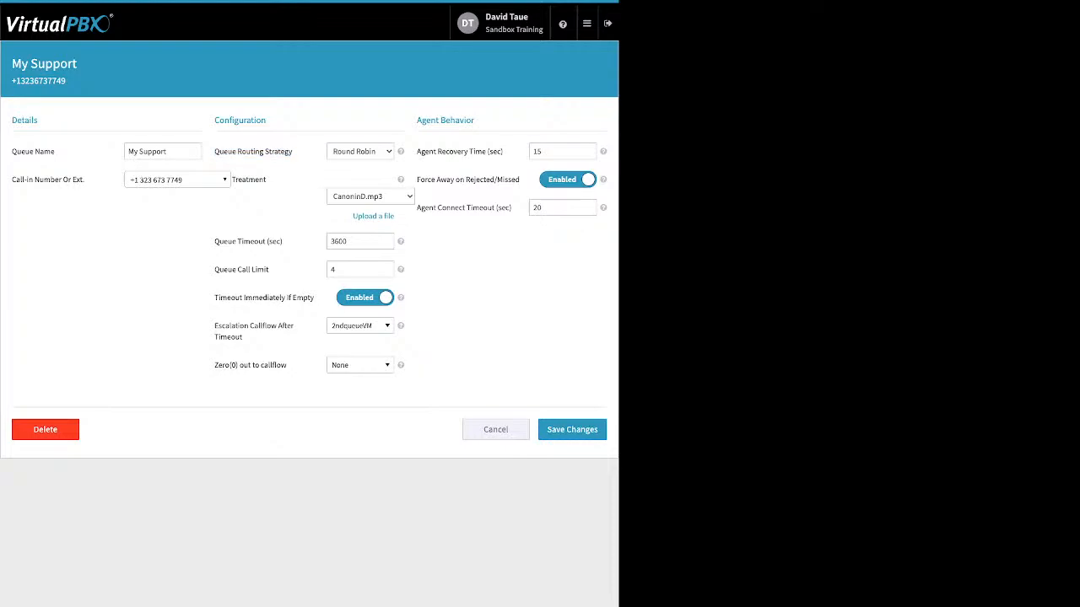
click(373, 217)
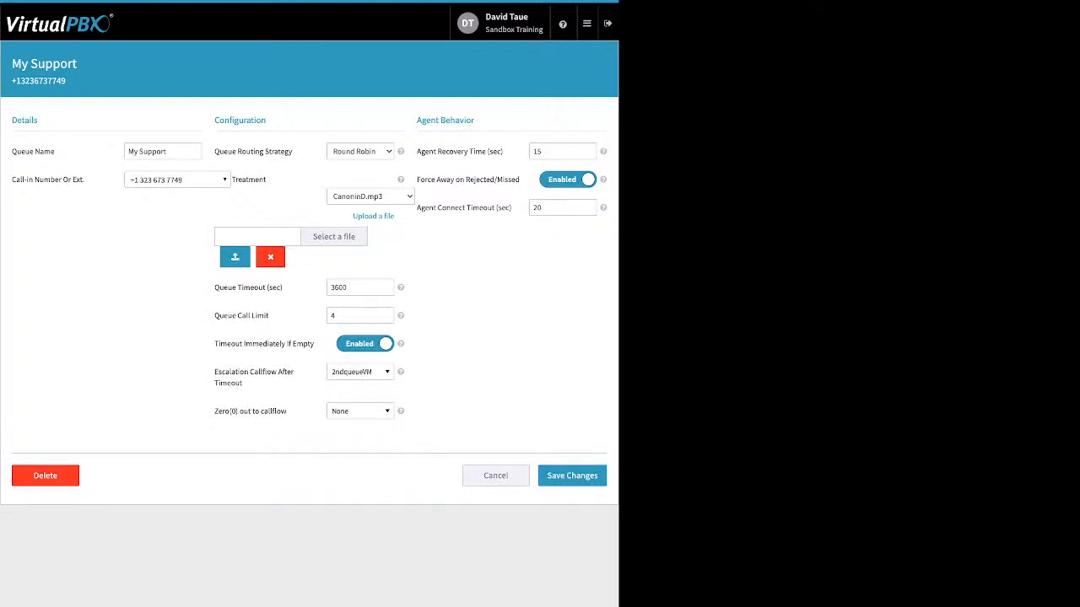
click(270, 258)
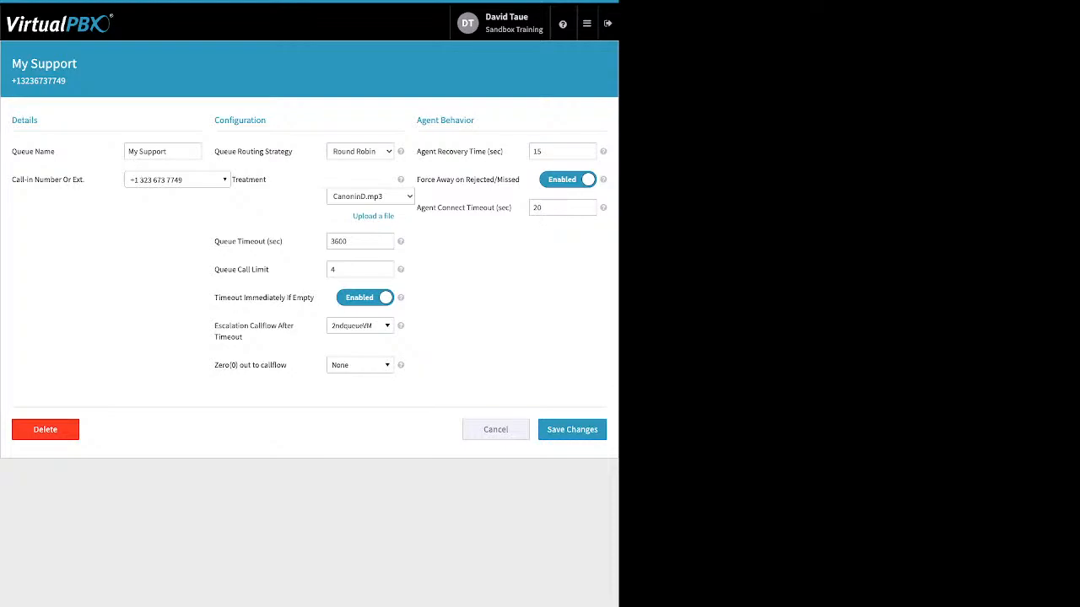
Step: Review the My Support queue's Queue Timeout, Queue Call Limit and Timeout Immediately If Empty settings
drag(284, 243, 214, 241)
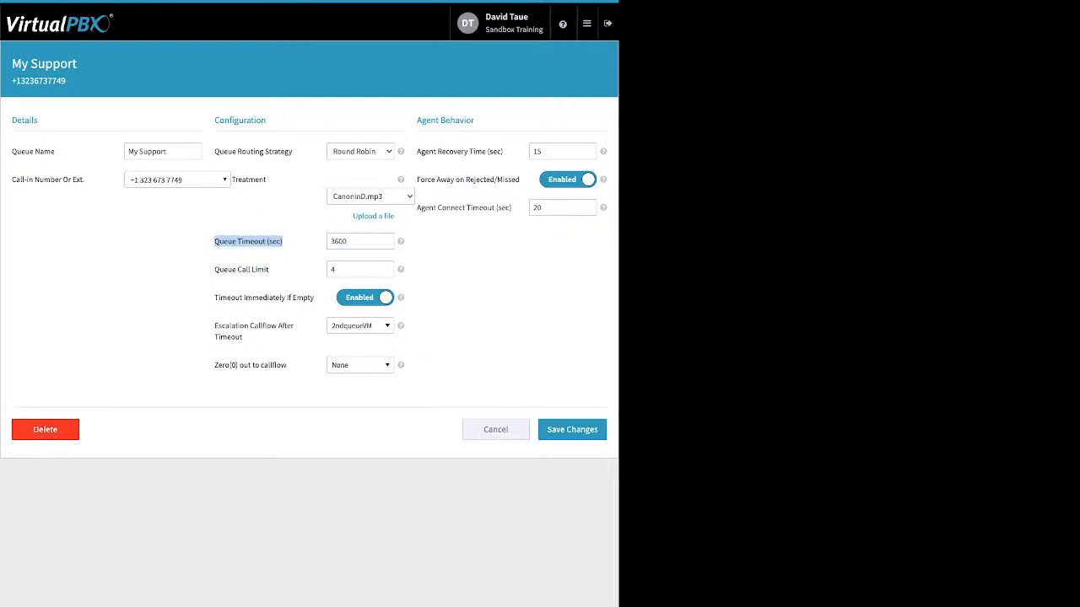
click(361, 242)
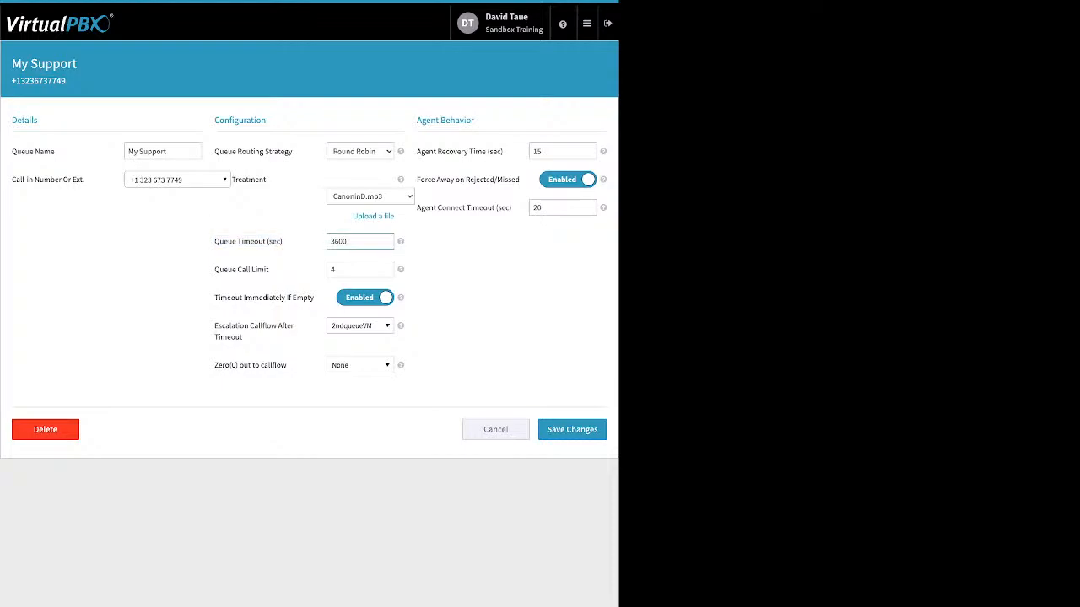
drag(269, 270, 214, 270)
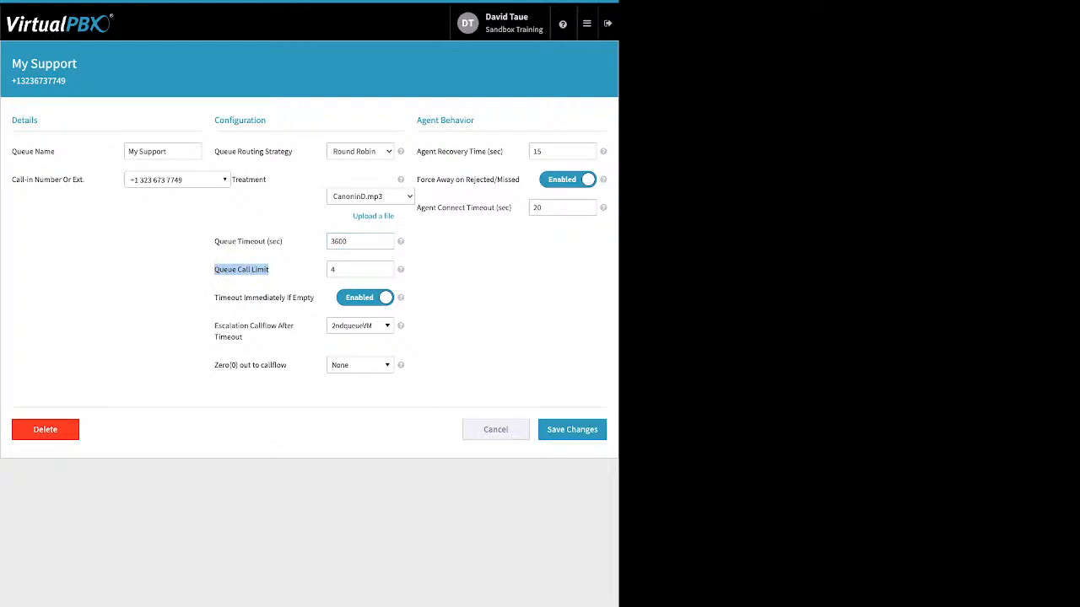
click(361, 270)
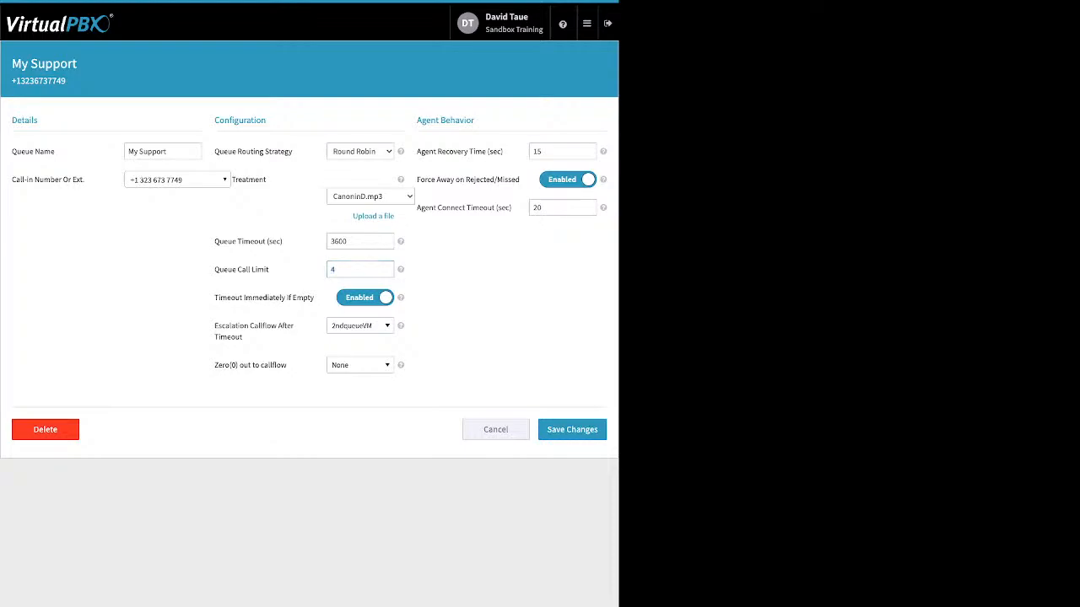
drag(214, 297, 314, 297)
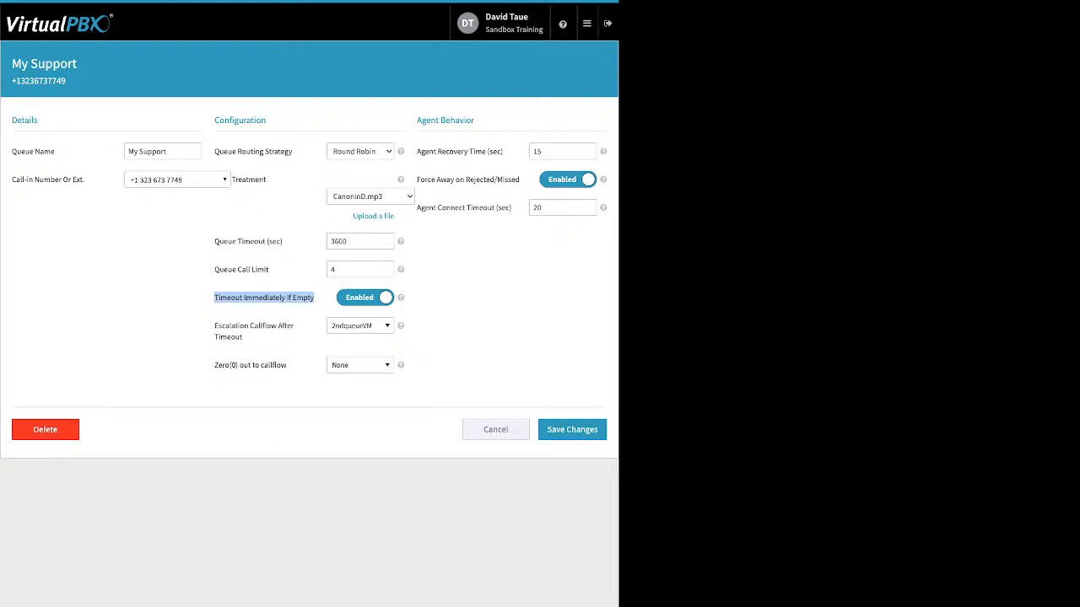
Step: View the callflows available for Escalation Callflow After Timeout and Zero(0) out to callflow, keeping the current selections
mouse_move(244, 338)
mouse_down()
mouse_move(215, 325)
mouse_move(233, 337)
mouse_move(225, 326)
mouse_up()
click(244, 338)
click(245, 338)
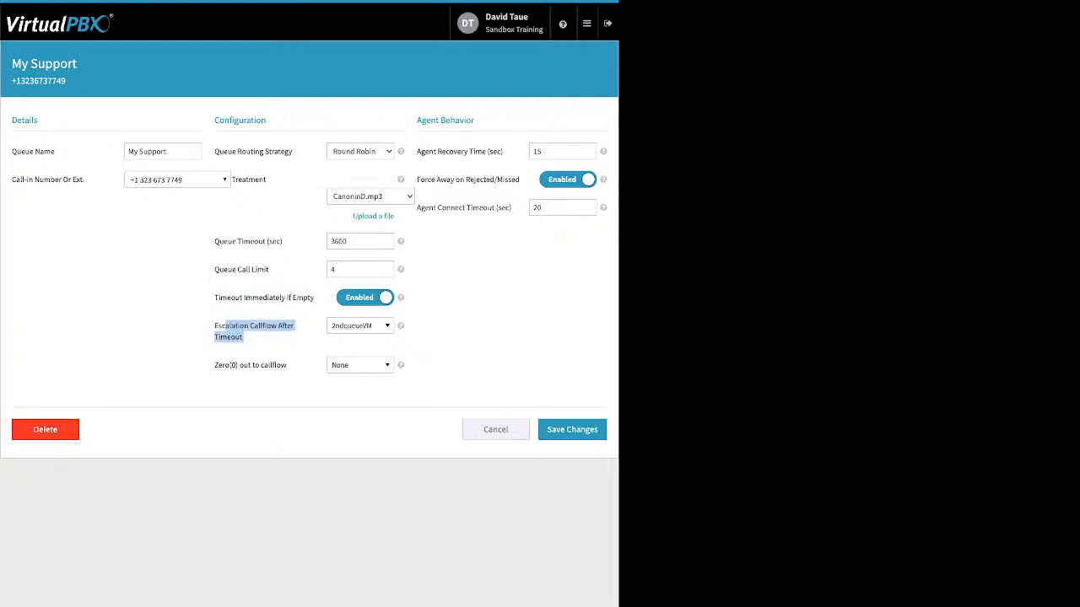
click(361, 326)
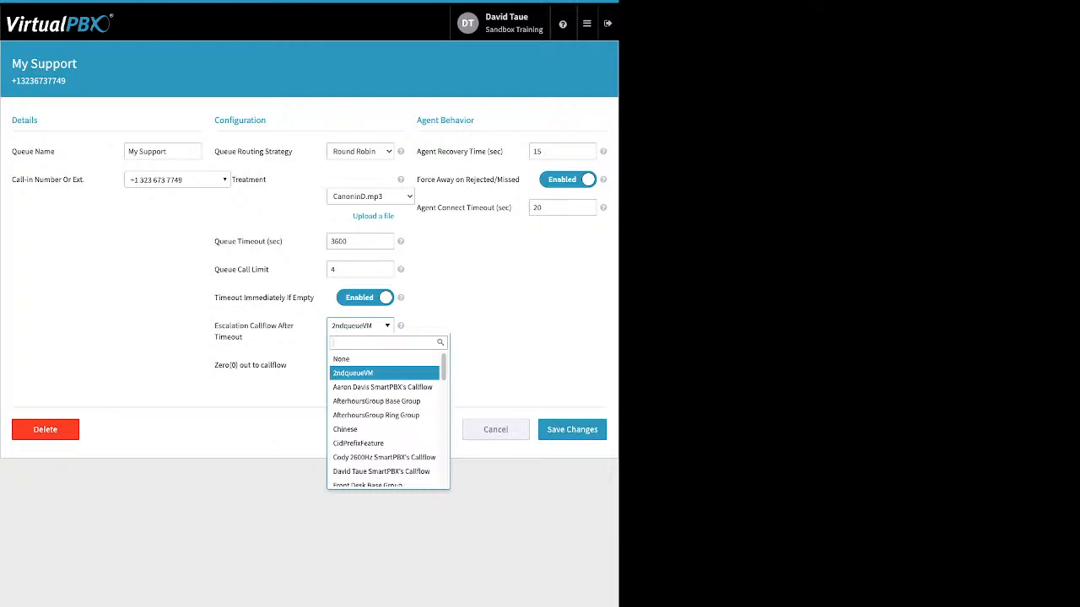
key(Escape)
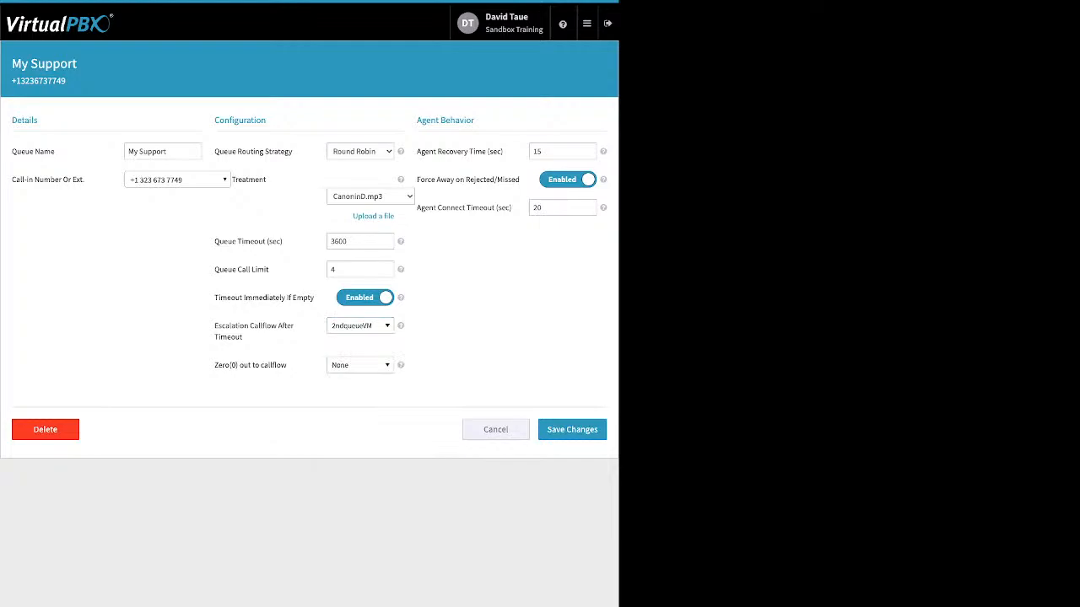
triple_click(251, 366)
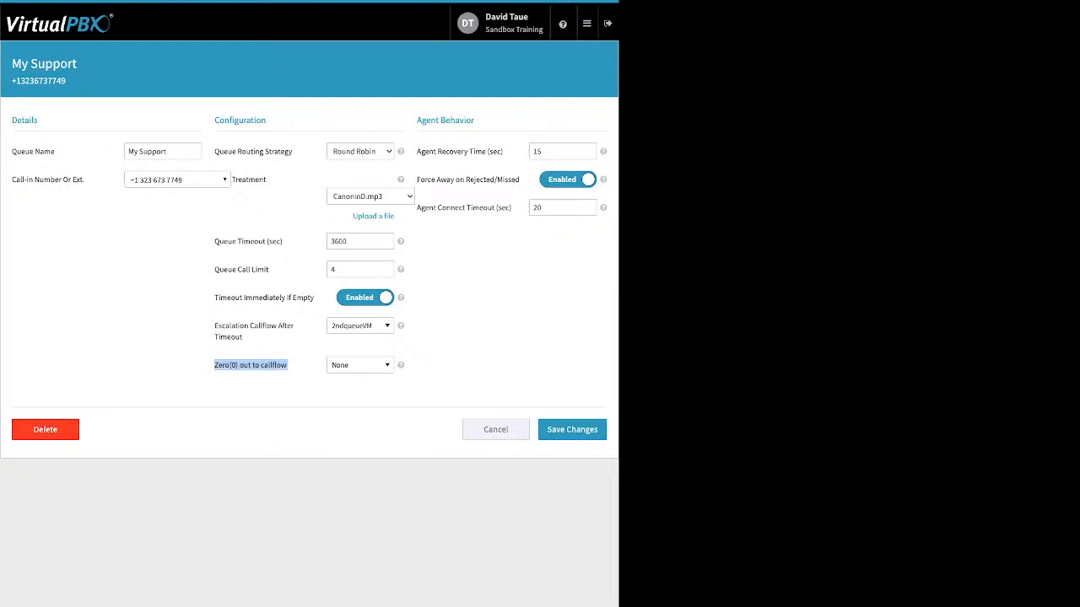
click(360, 365)
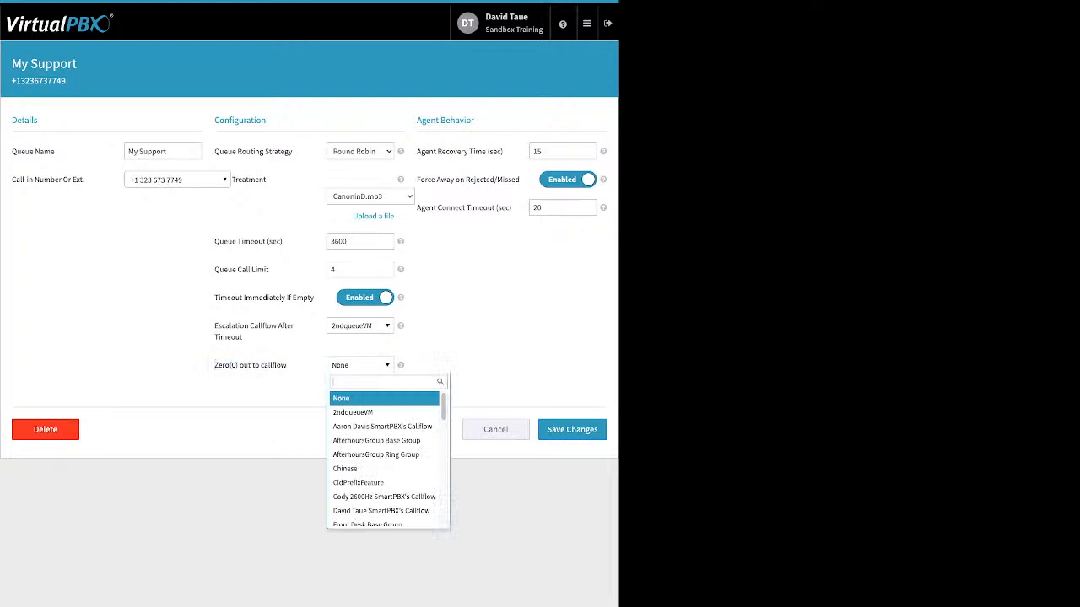
key(Escape)
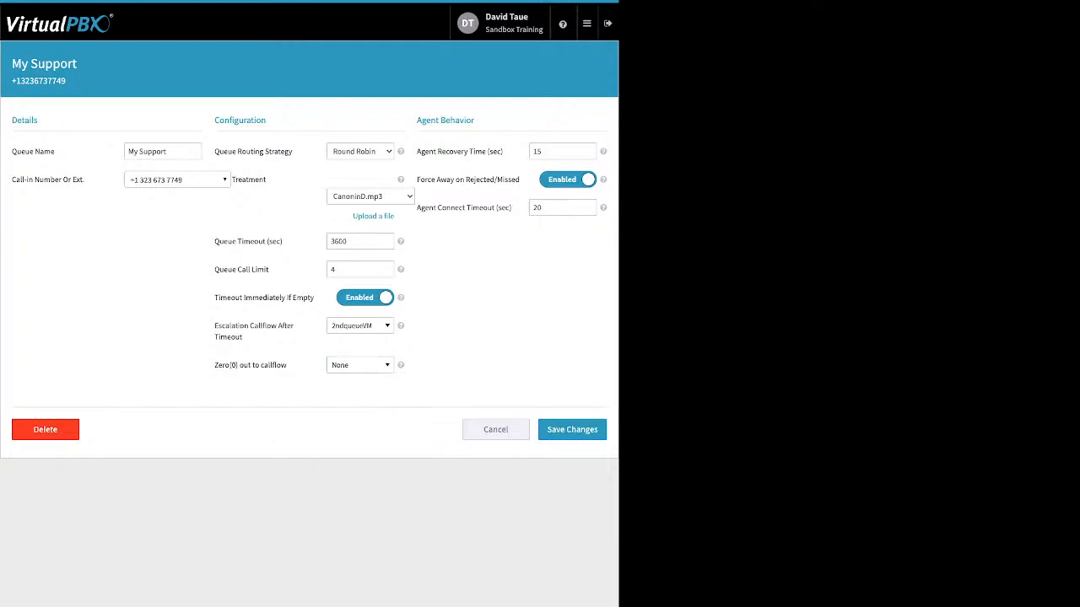
Step: Review the queue's agent recovery time, Force Away on Rejected/Missed toggle and agent connect timeout, and leave the settings without saving
drag(417, 151, 504, 151)
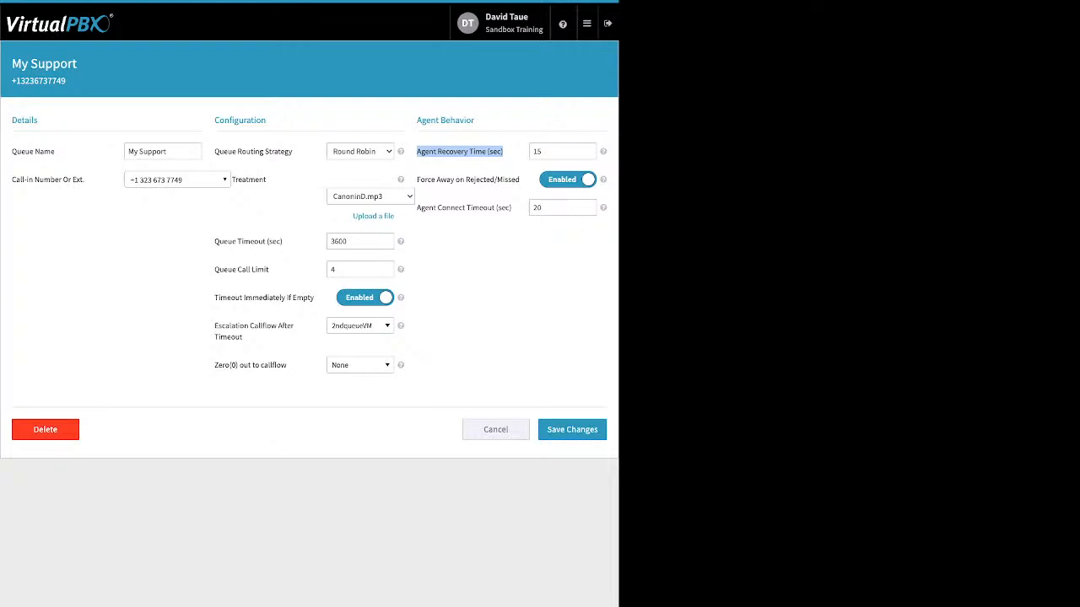
click(418, 180)
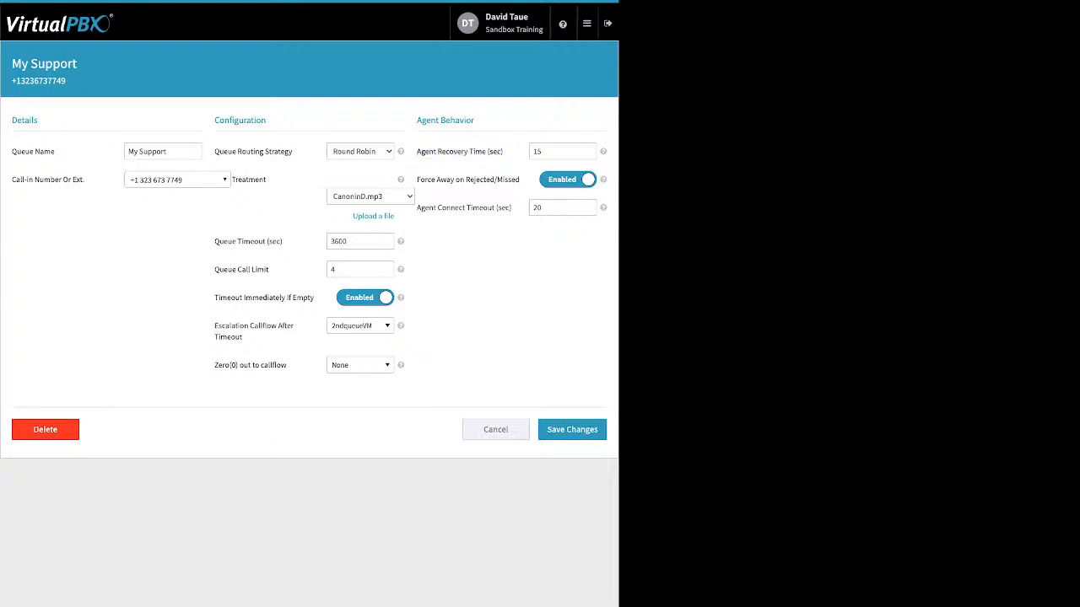
drag(417, 180, 520, 180)
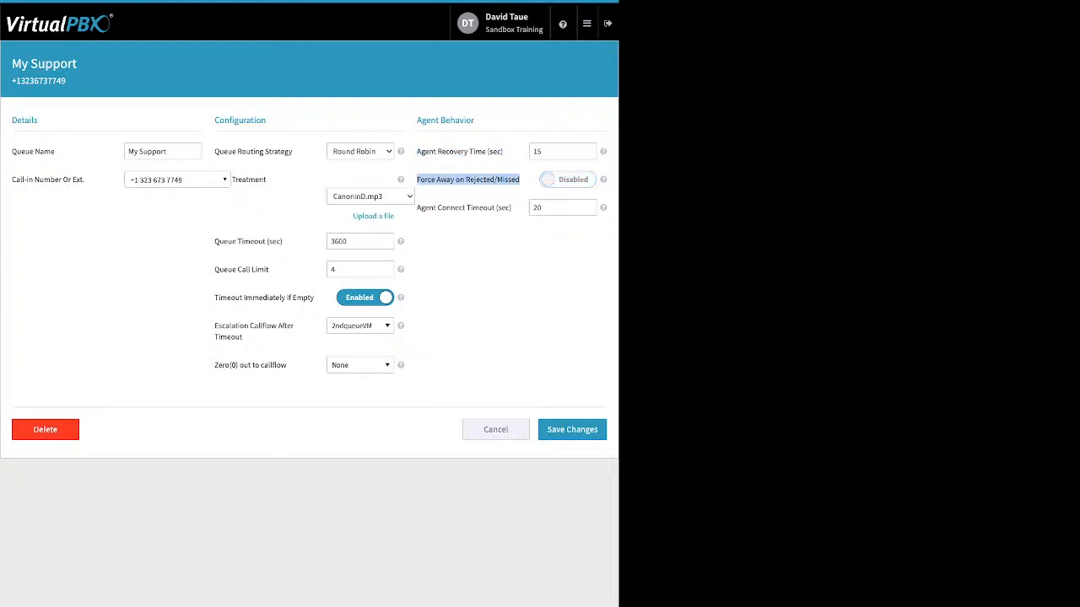
click(567, 180)
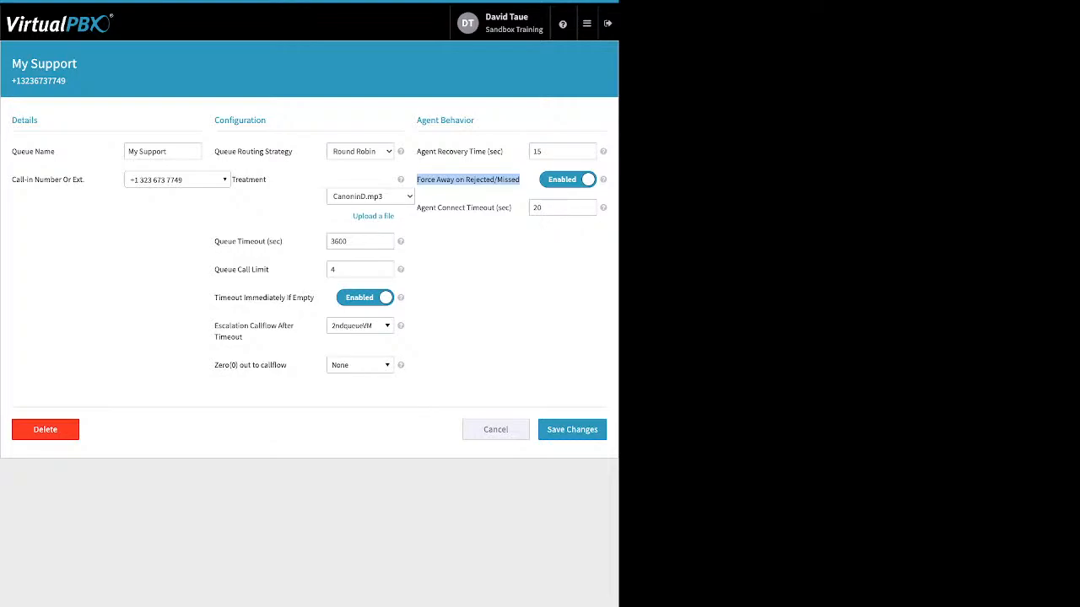
click(469, 182)
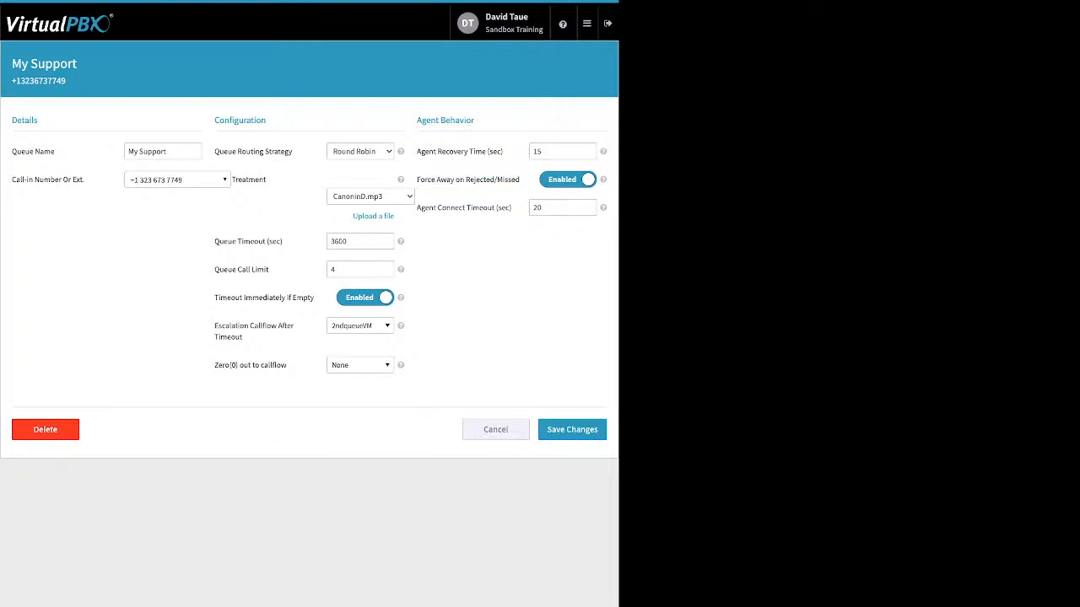
drag(512, 208, 416, 208)
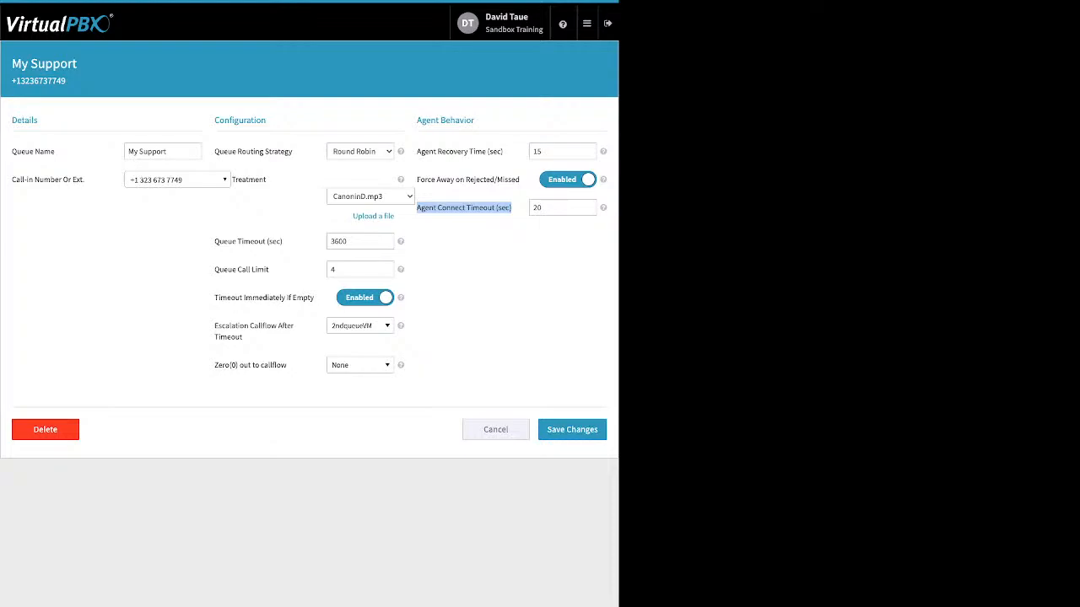
click(496, 430)
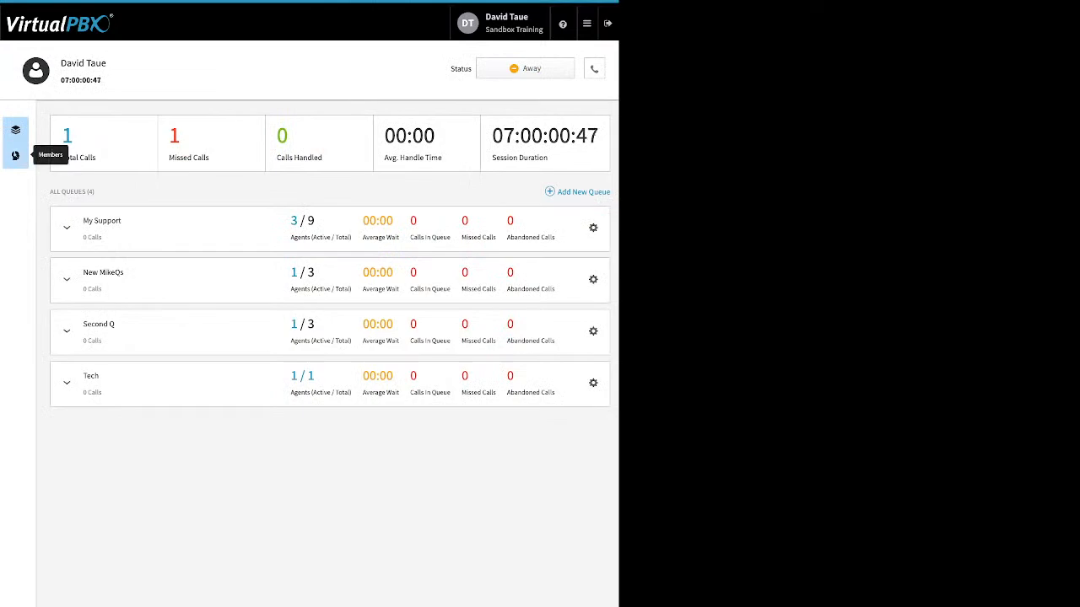
Step: Open Member Management for the call center and examine the lists of available users and current members
click(15, 155)
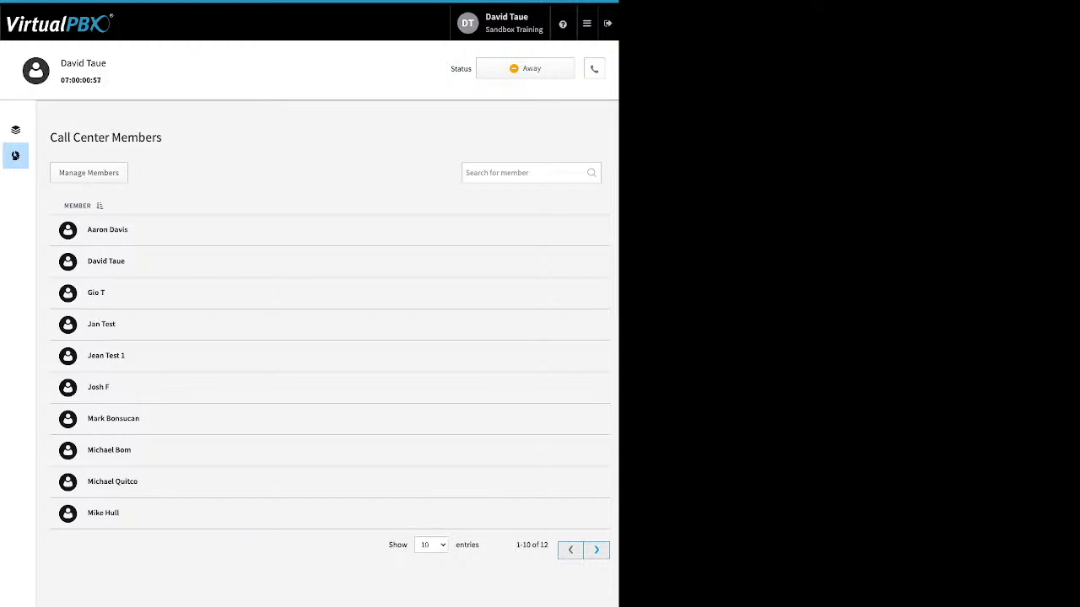
click(89, 173)
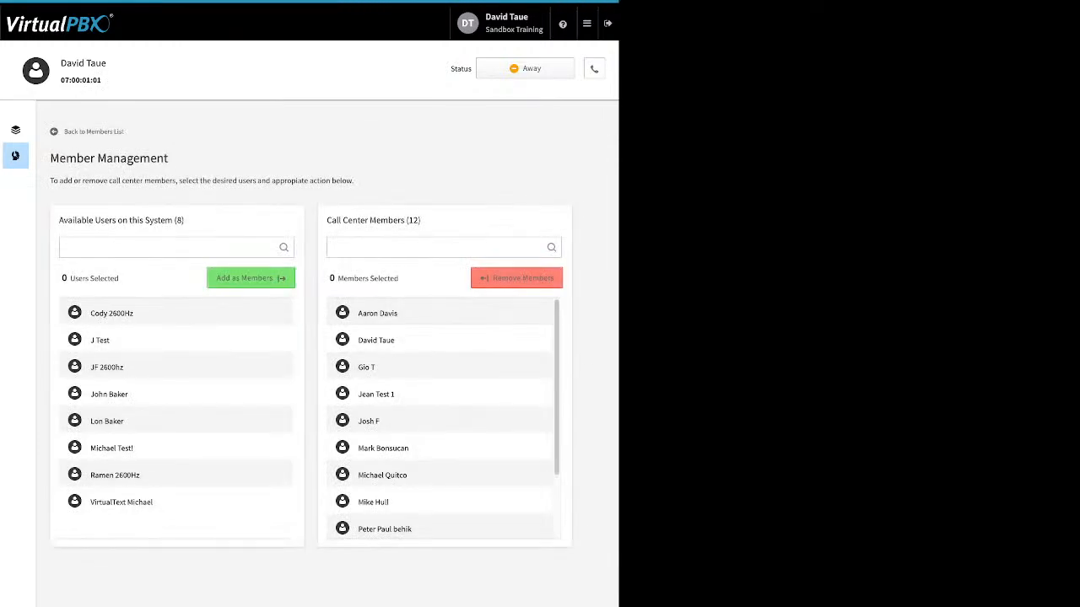
scroll(439, 422, down, 3)
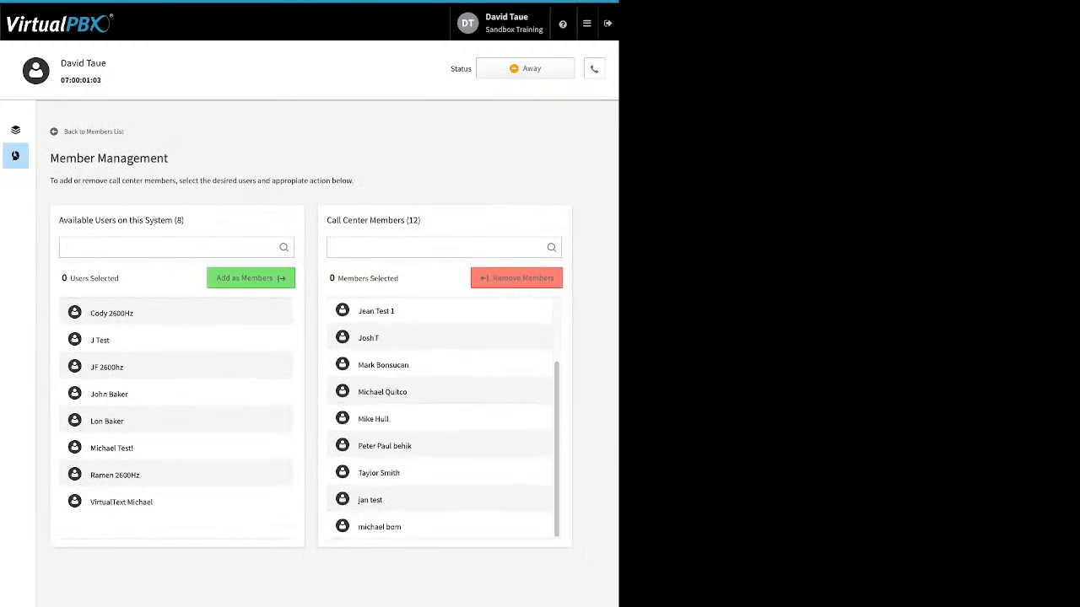
scroll(439, 422, up, 3)
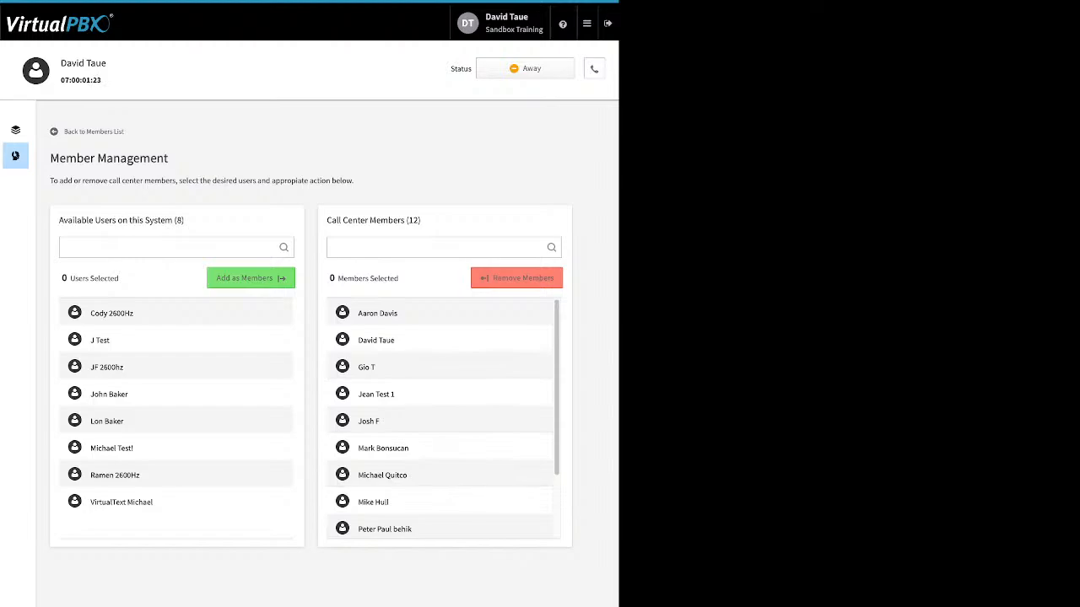
scroll(439, 418, down, 1)
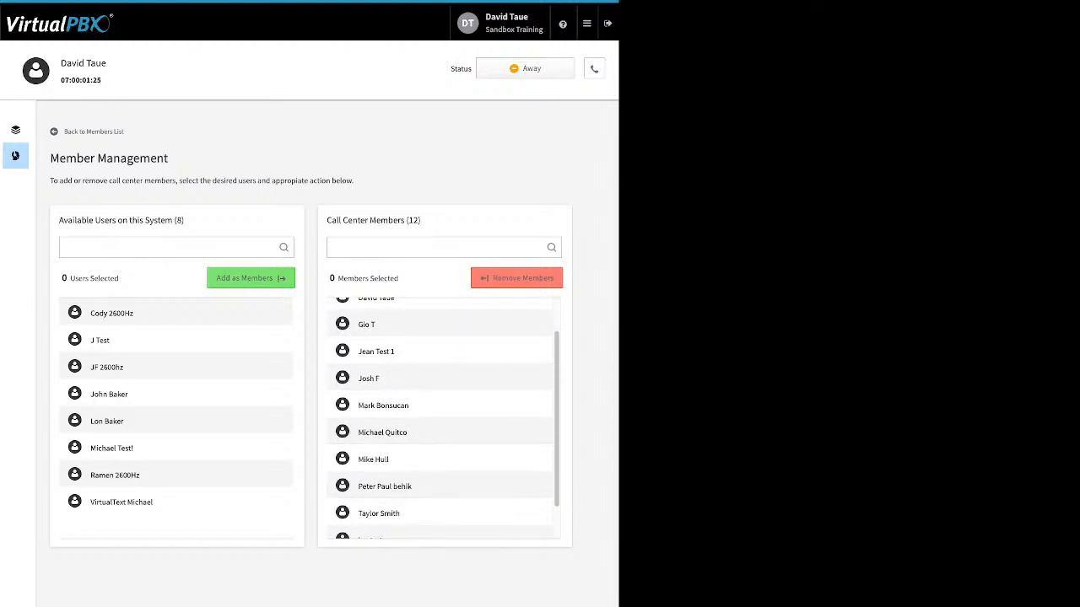
scroll(440, 418, down, 1)
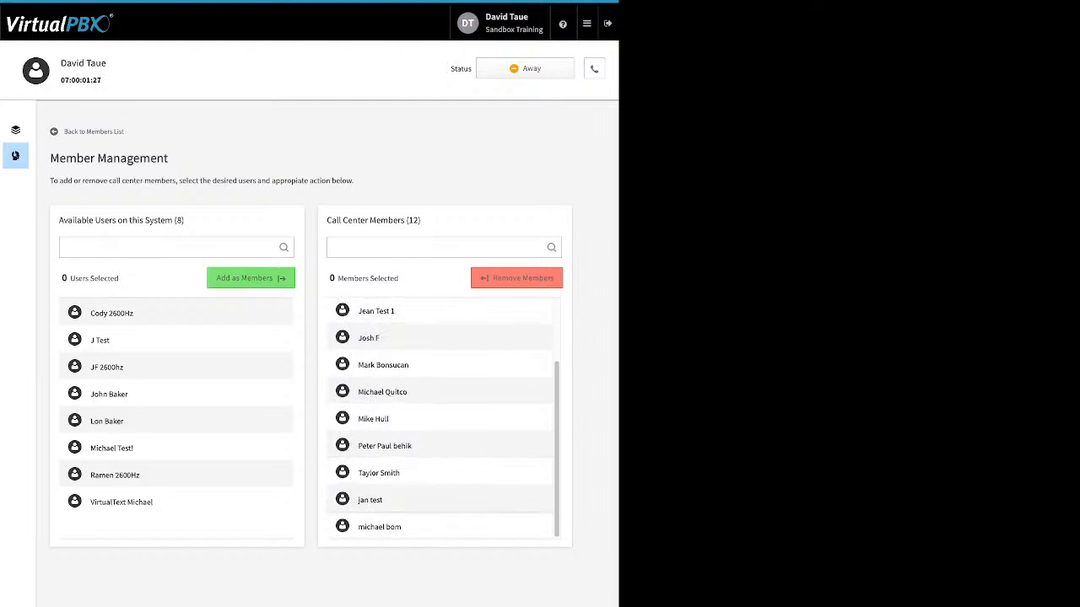
Step: Remove the fifth and second-to-last listed members from the call center, check the available users, and return to the queues dashboard
click(439, 501)
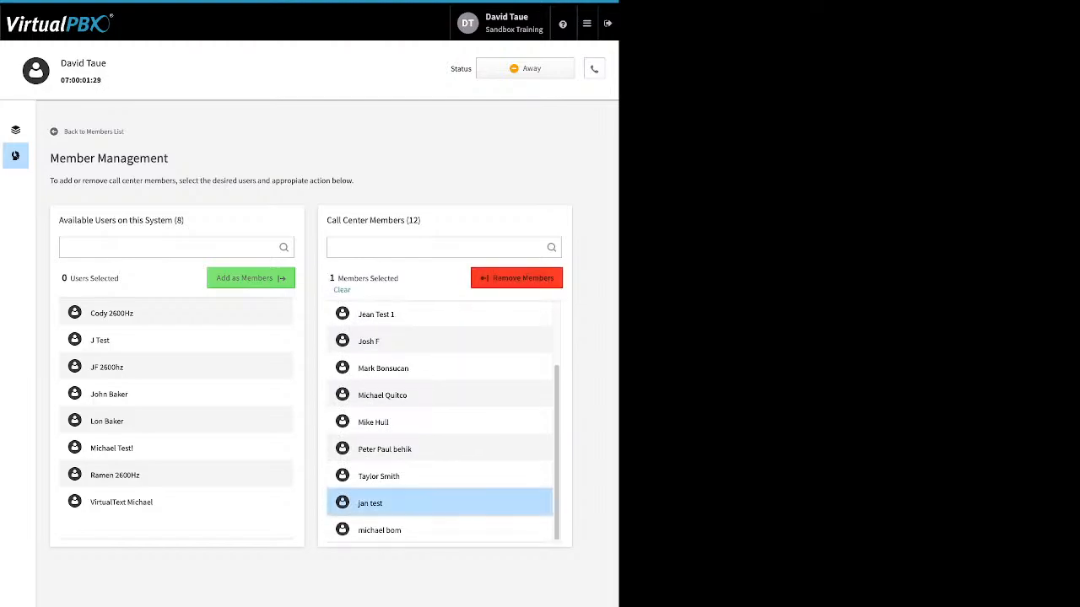
click(440, 341)
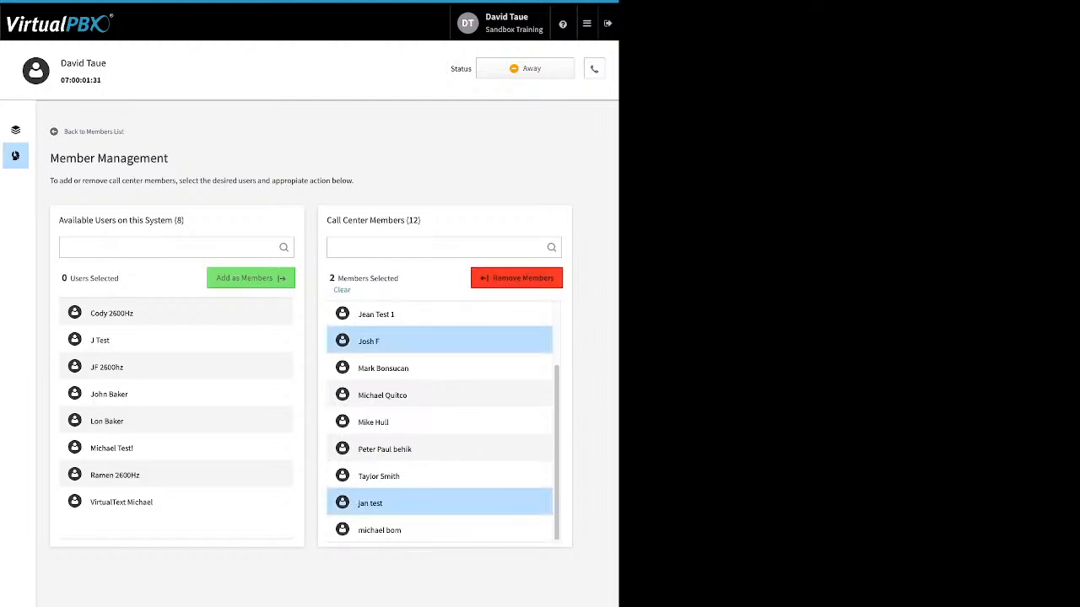
click(516, 278)
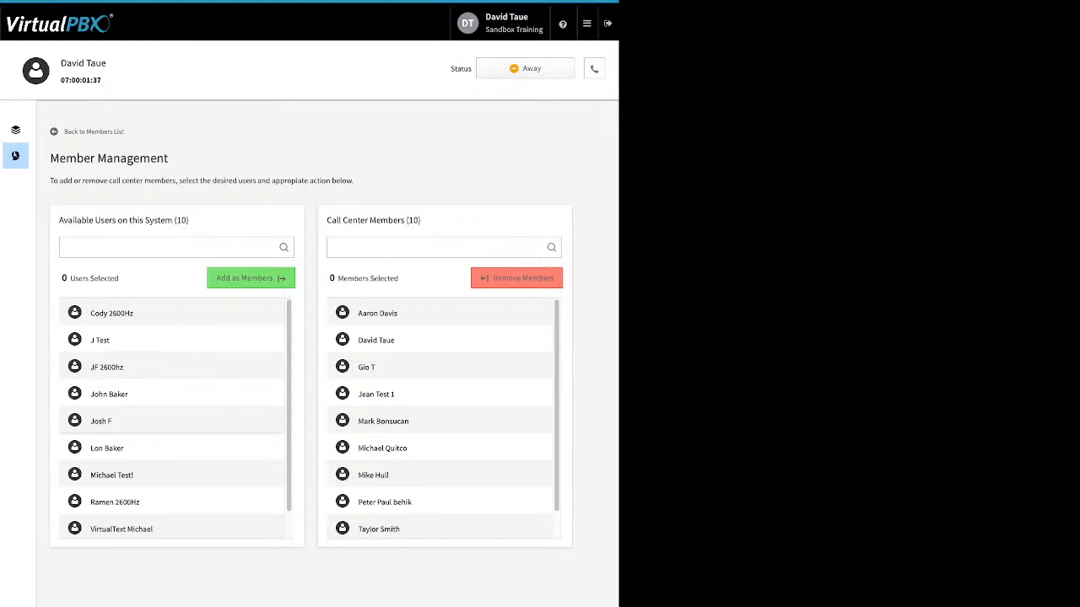
scroll(172, 418, down, 1)
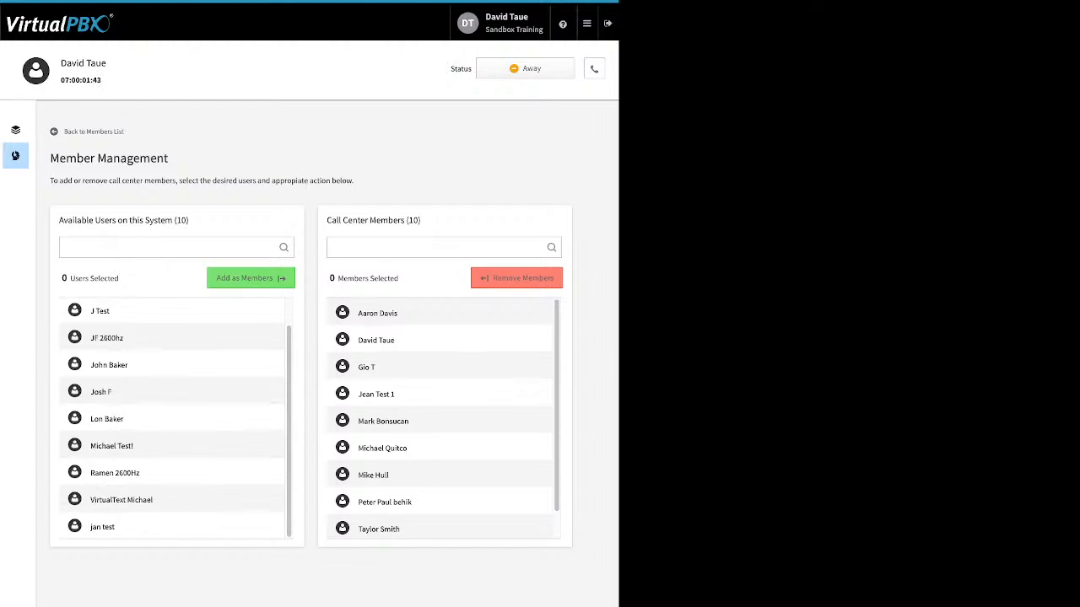
click(16, 129)
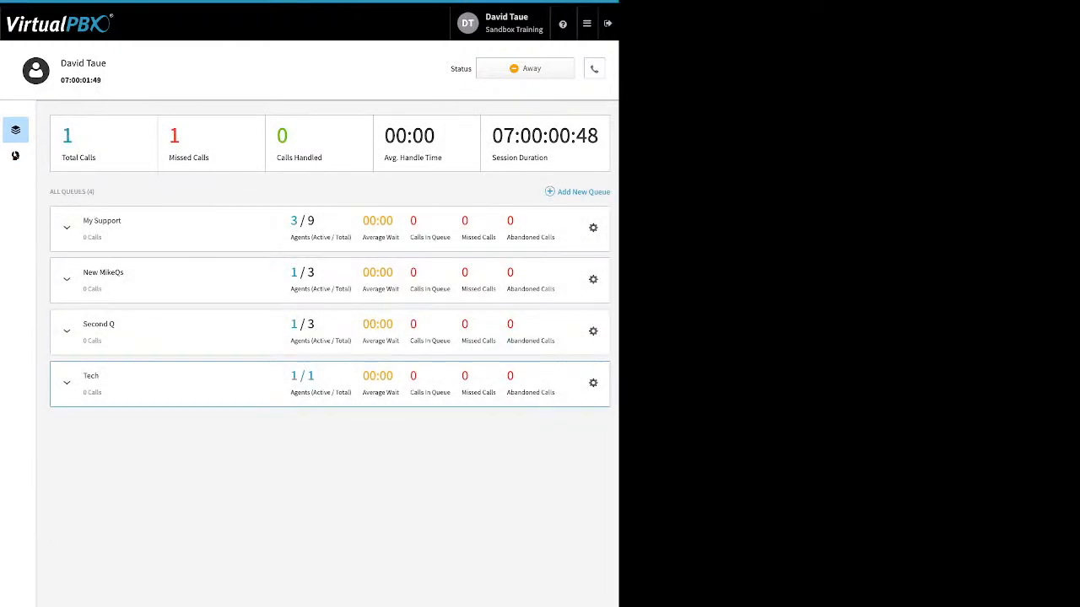
Step: Expand the My Support queue to show its agents, and end the current agent session
click(67, 228)
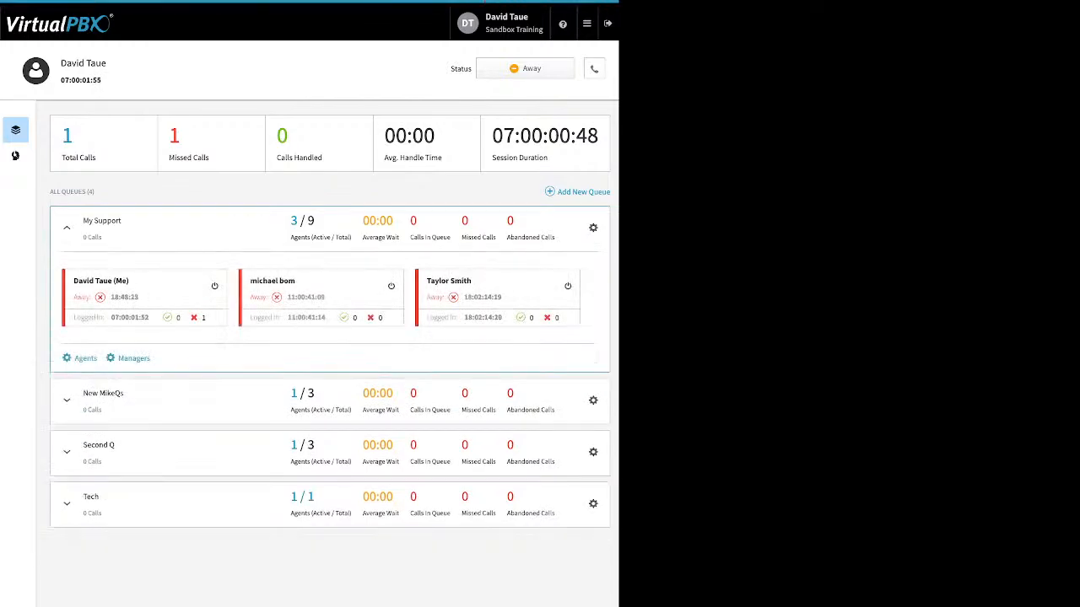
click(525, 68)
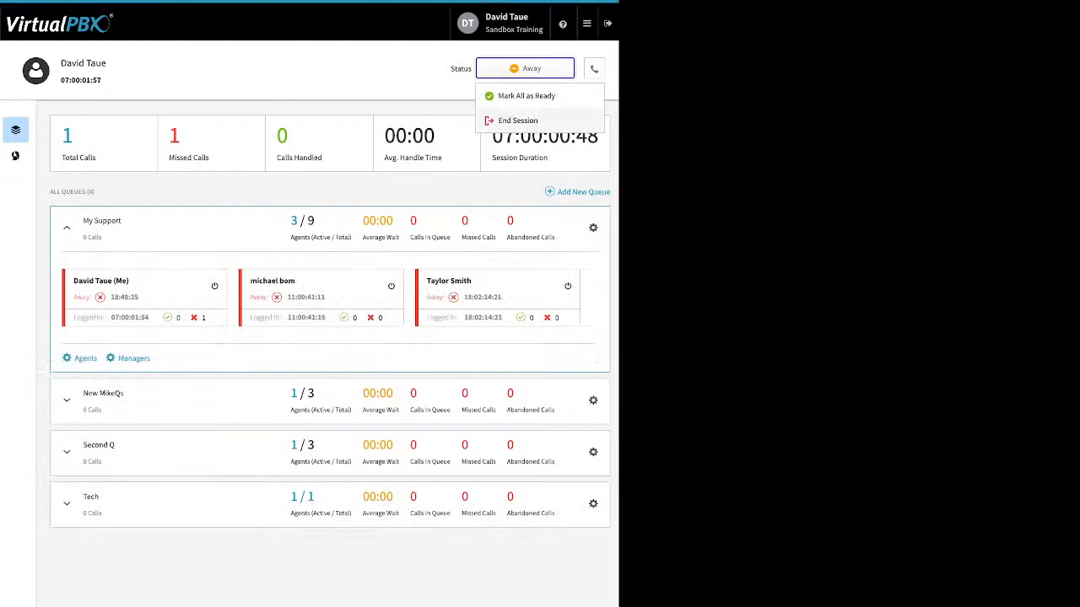
click(518, 118)
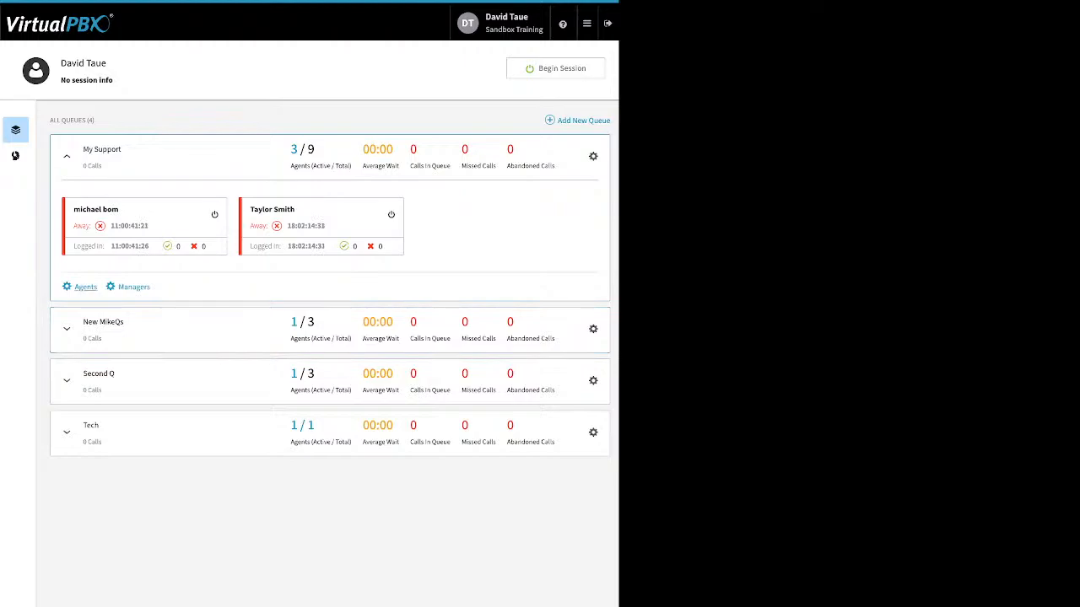
Step: Remove the first and fifth listed agents from the My Support queue and save the changes
click(85, 287)
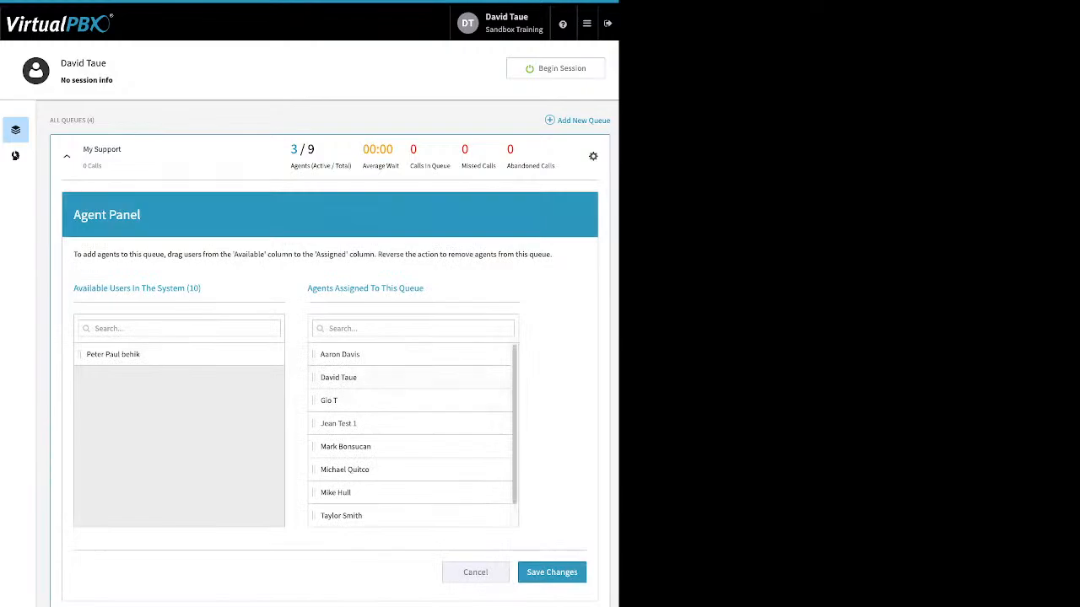
drag(339, 355, 135, 397)
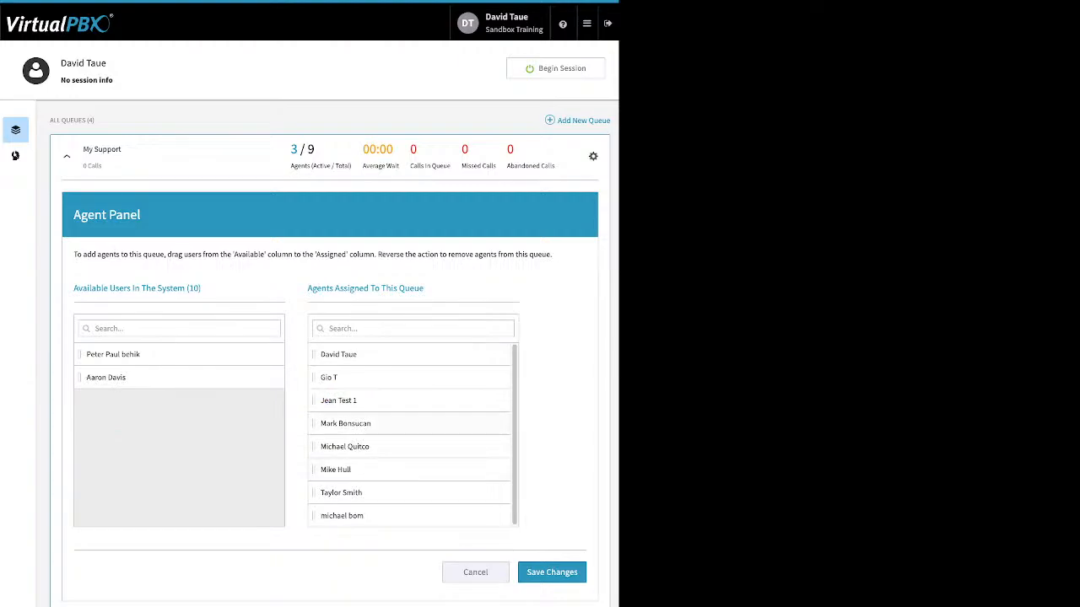
drag(345, 424, 135, 380)
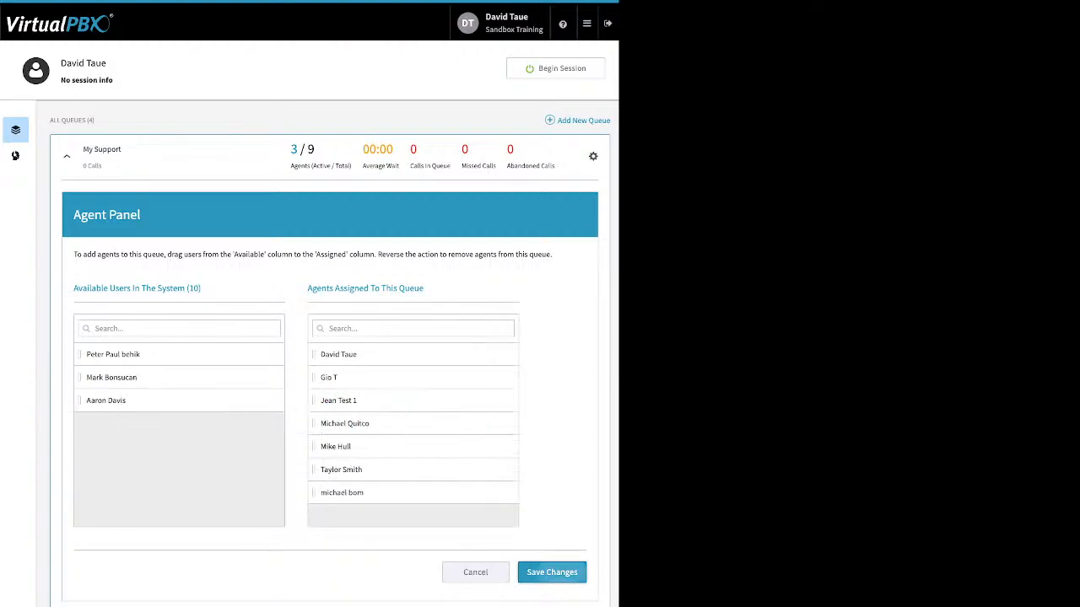
click(540, 572)
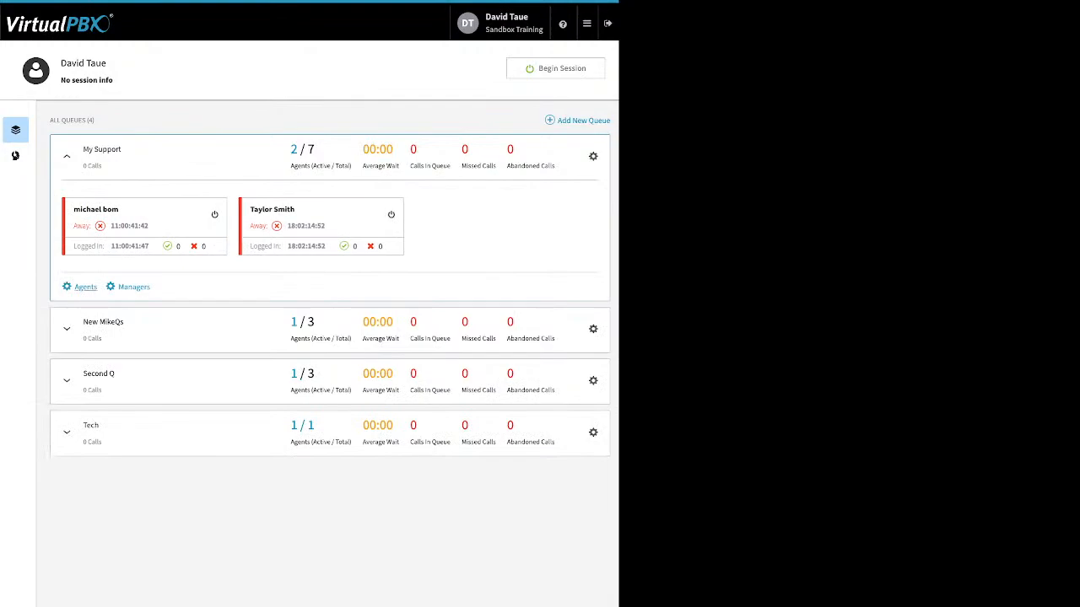
Step: Assign the first available user back to the My Support queue as its third listed agent and save
click(85, 286)
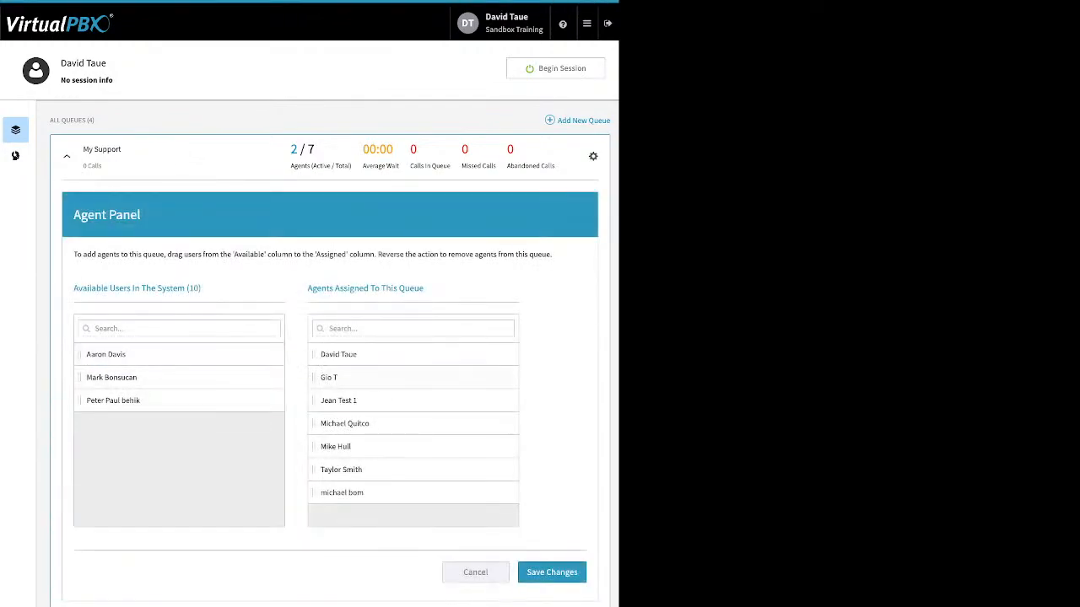
drag(118, 354, 355, 400)
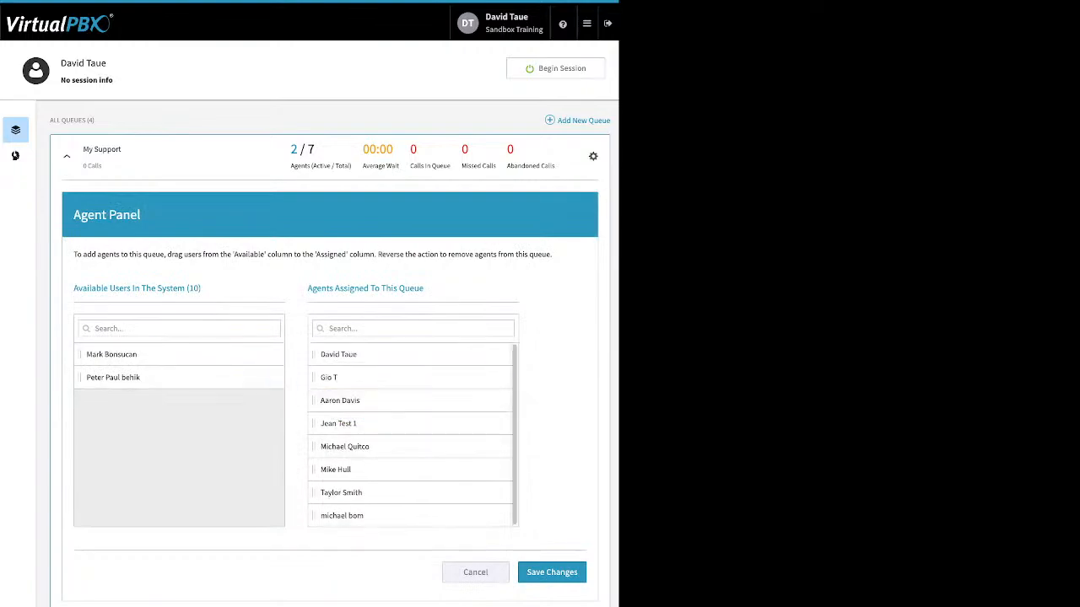
click(552, 572)
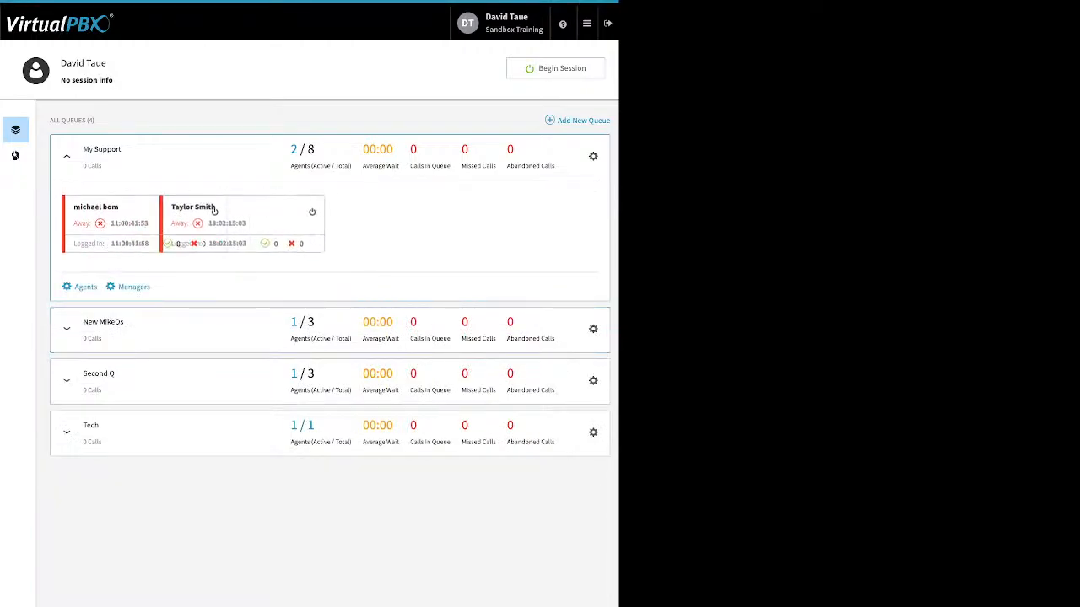
Step: Try assigning the fourth available agent as a manager of the My Support queue, move them back, and cancel
click(133, 286)
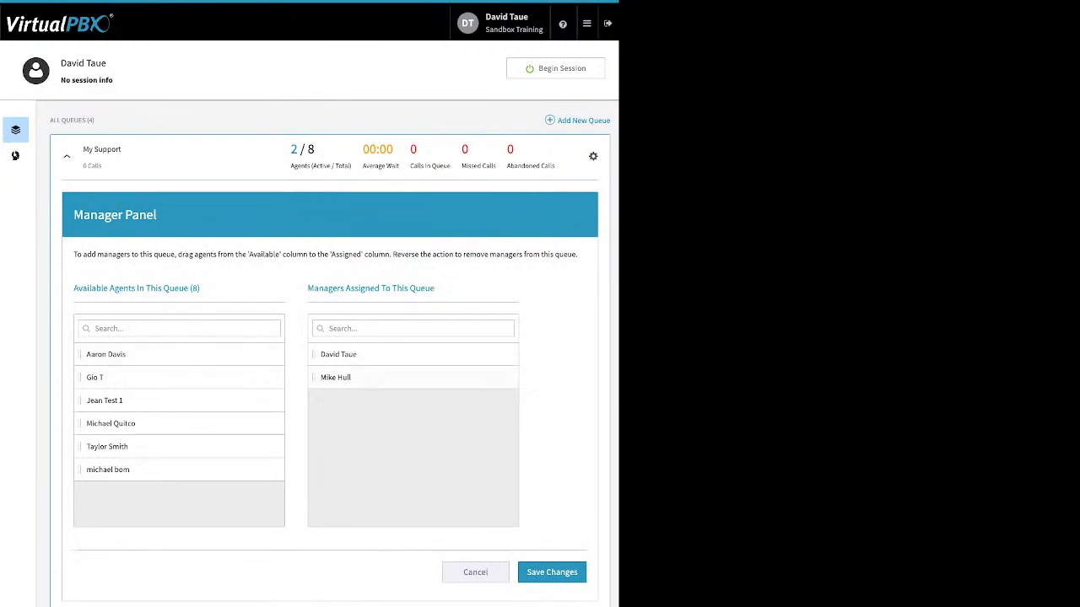
drag(152, 423, 370, 429)
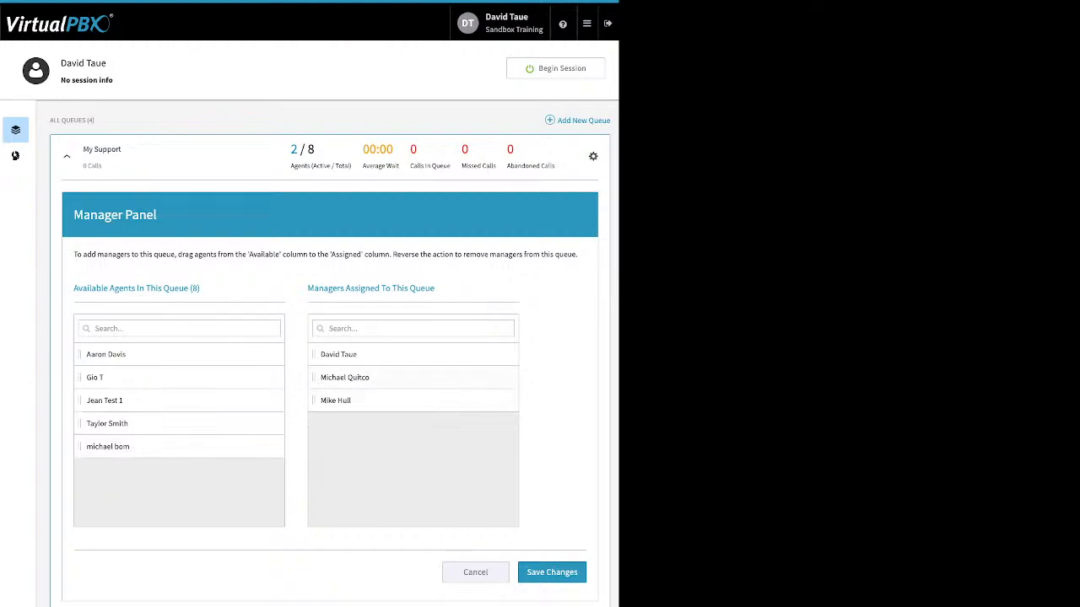
drag(363, 378, 135, 401)
click(476, 573)
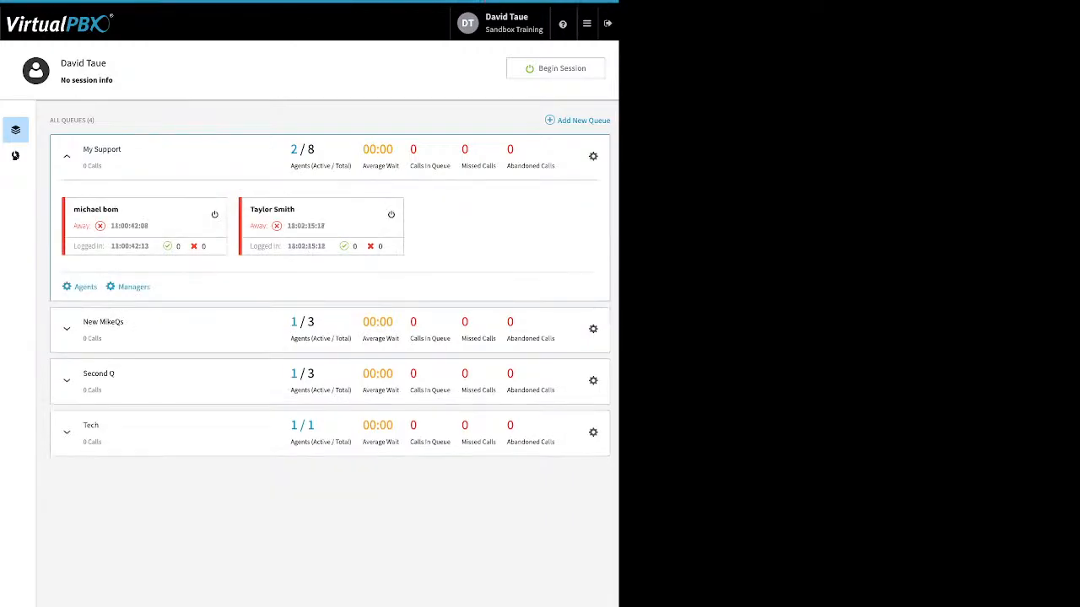
Step: Open ACD Queues again from the list of apps and begin a new agent session
click(586, 23)
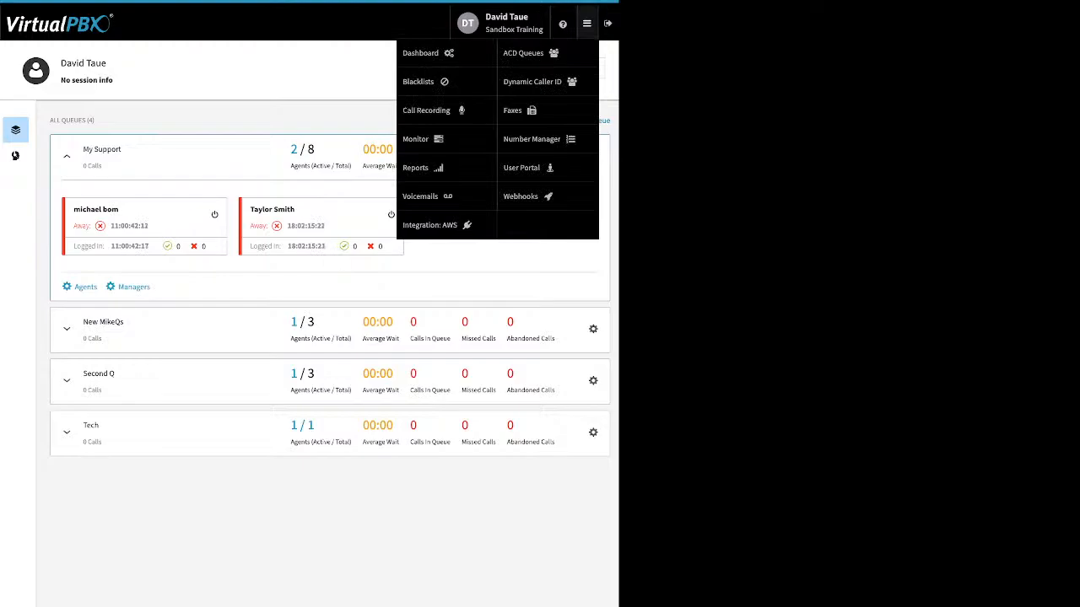
click(530, 53)
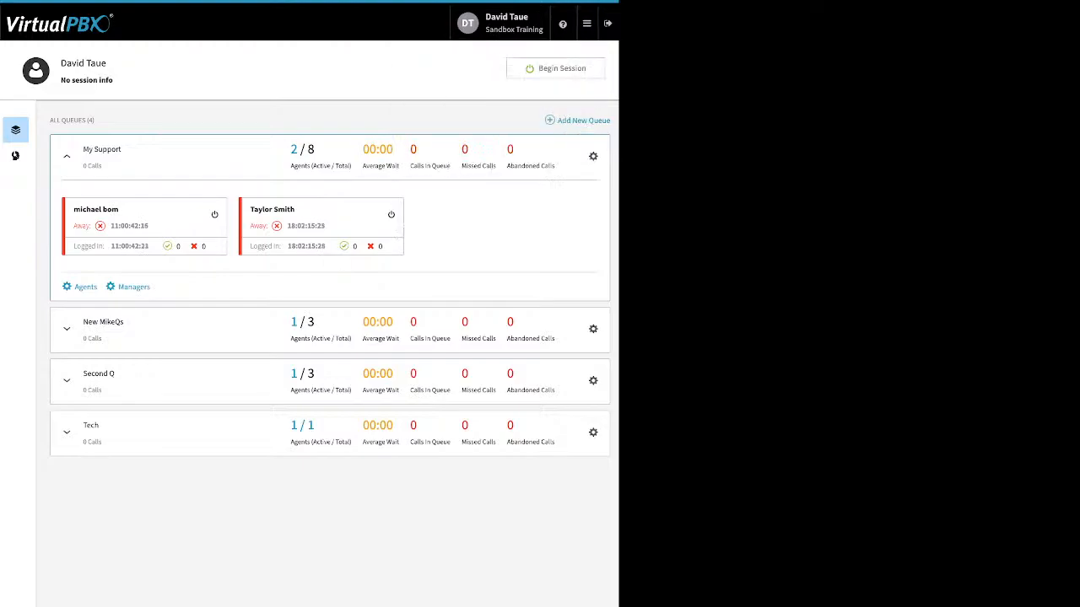
click(555, 69)
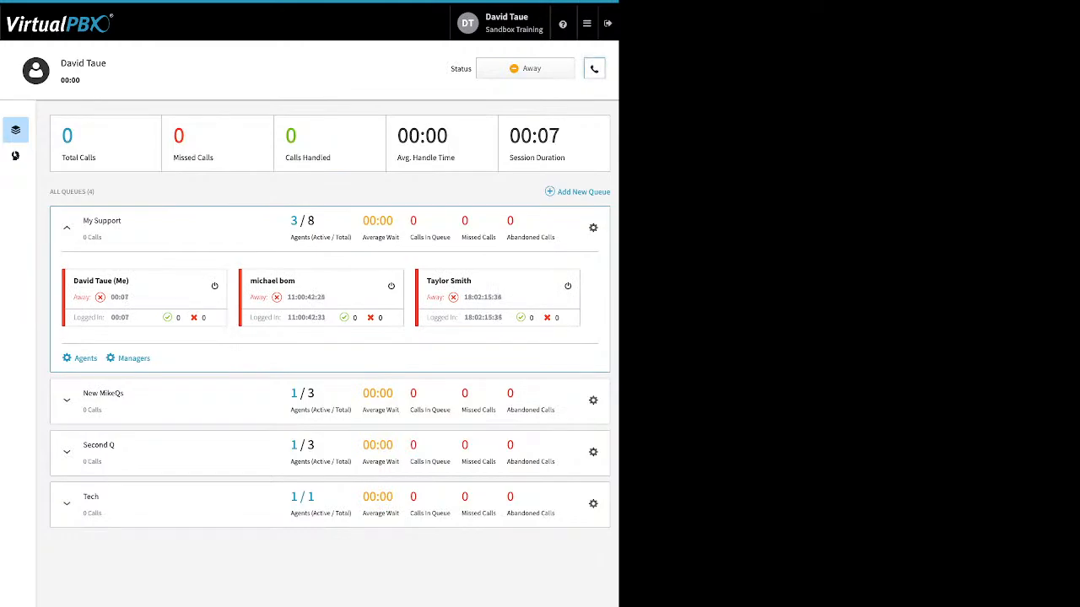
Step: View the Default Answering Device options for the session, keep DTsandSP selected, and close the device settings
click(594, 70)
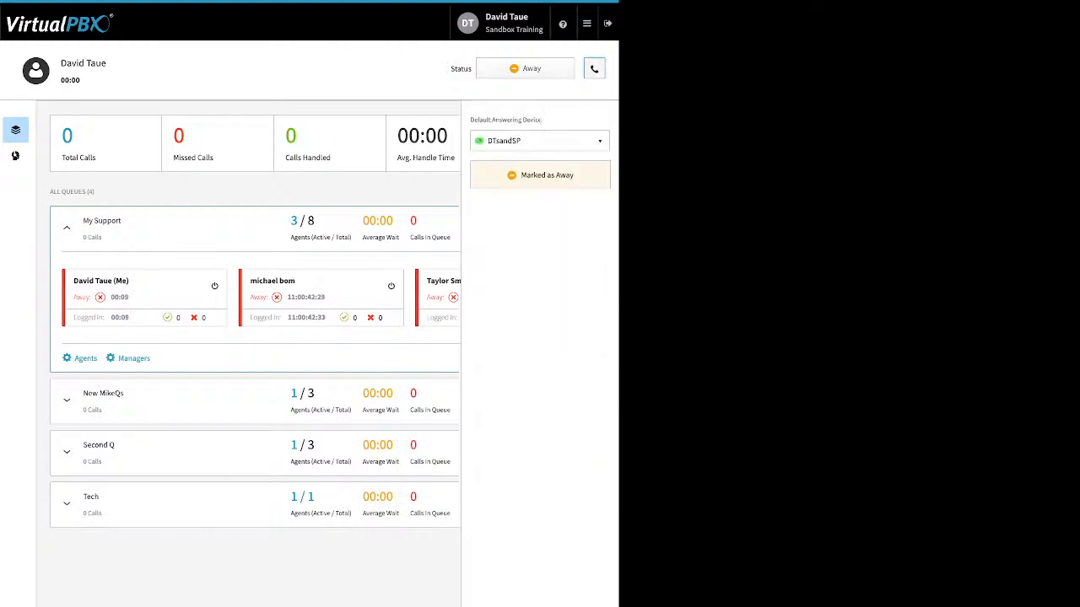
click(540, 141)
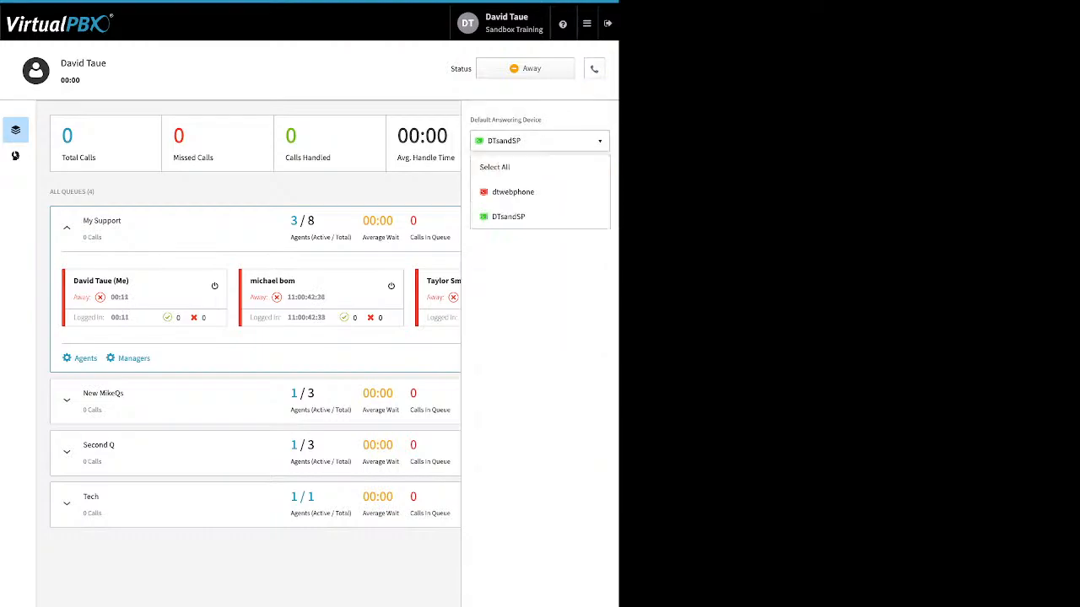
click(509, 217)
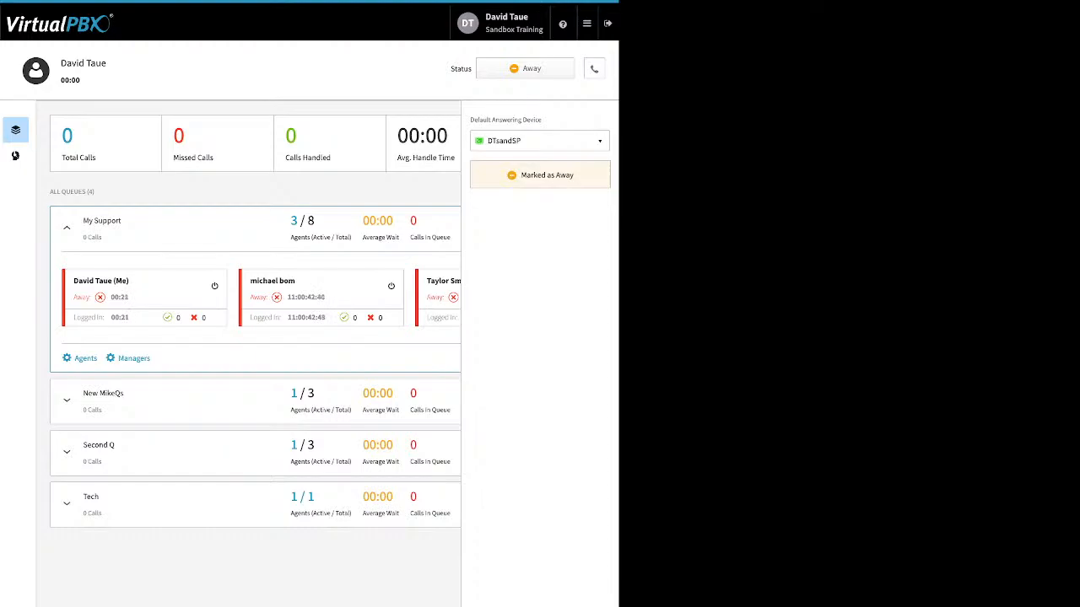
click(594, 69)
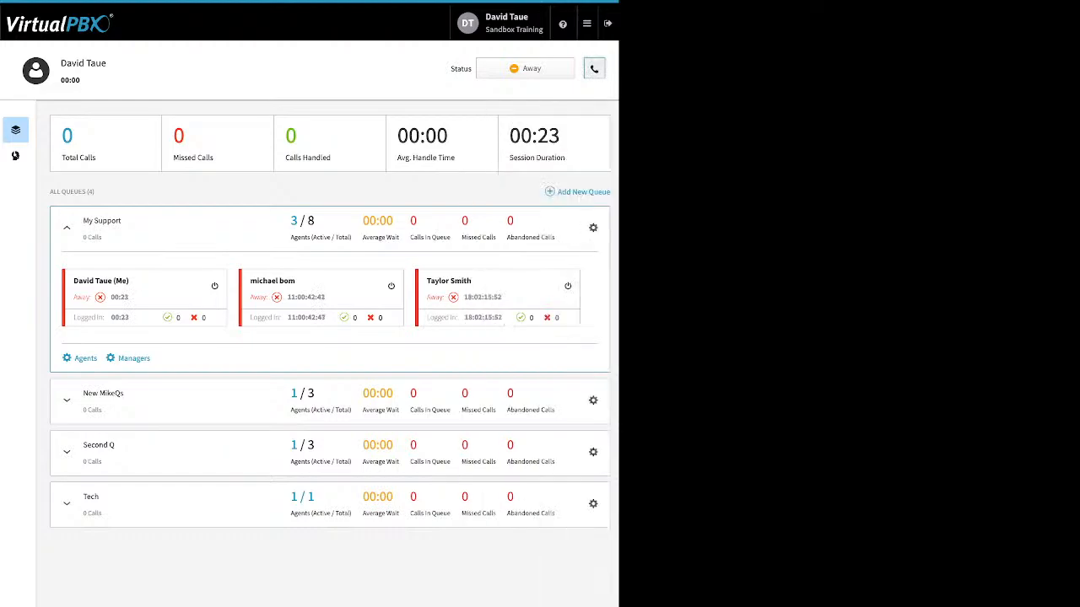
Step: Mark the agent as ready in all queues, switch all to away without a reason, and mark all as ready again
click(524, 69)
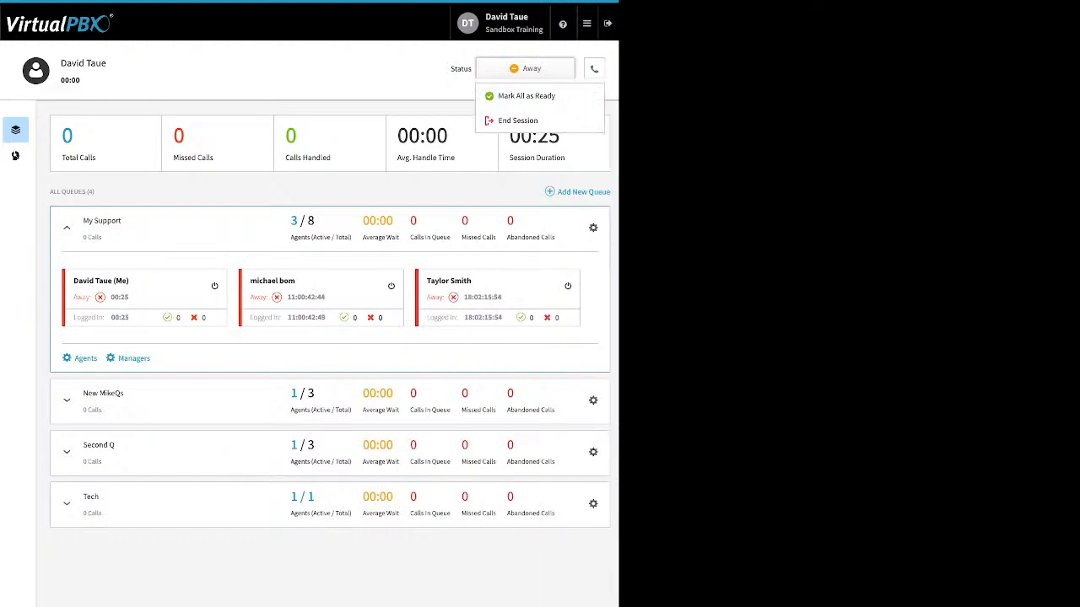
click(524, 96)
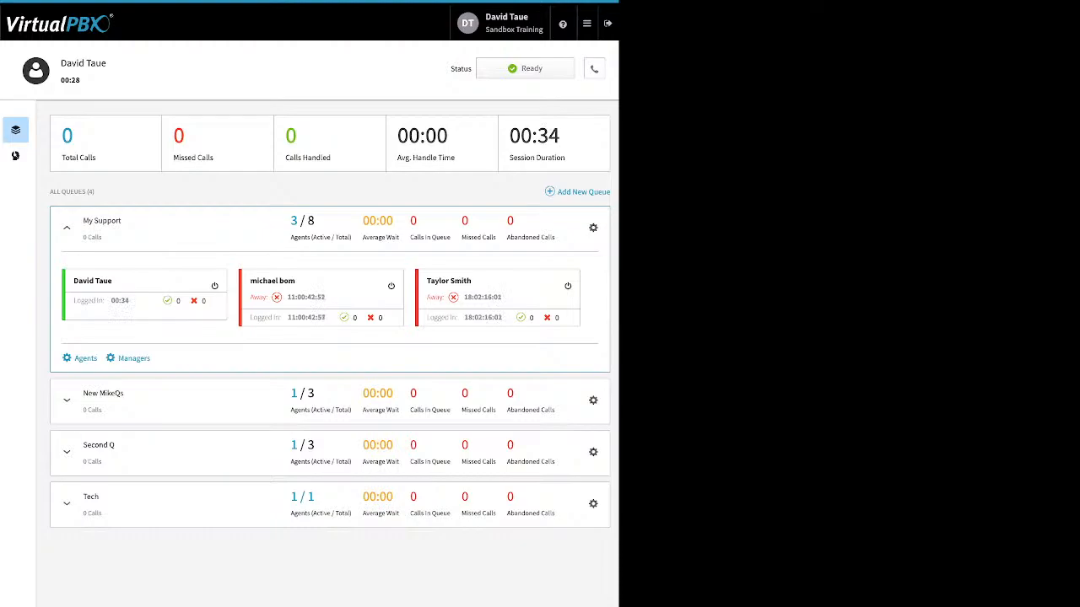
click(524, 68)
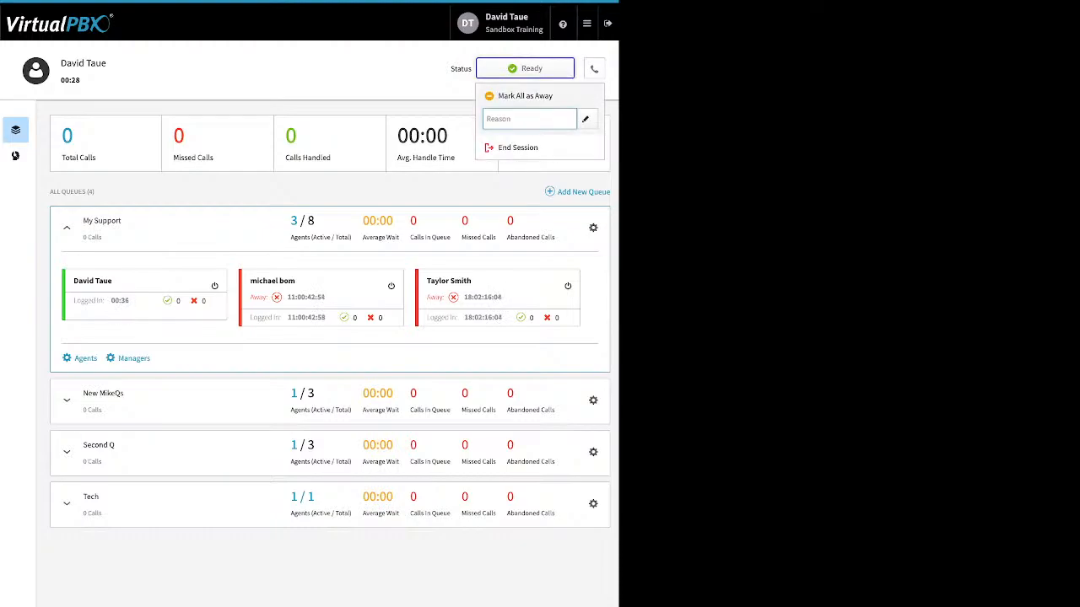
click(525, 96)
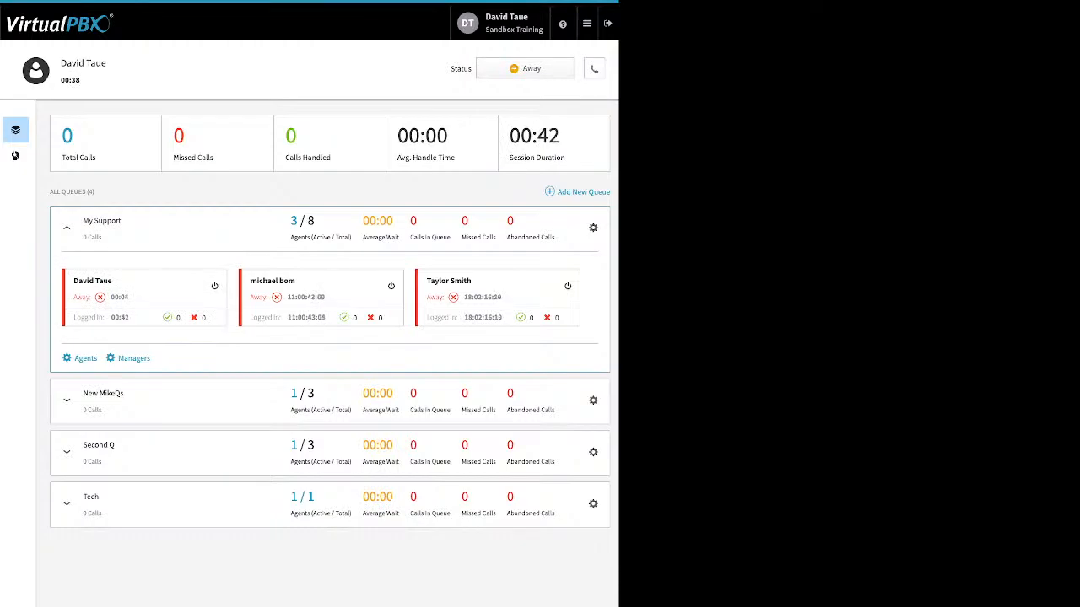
click(525, 69)
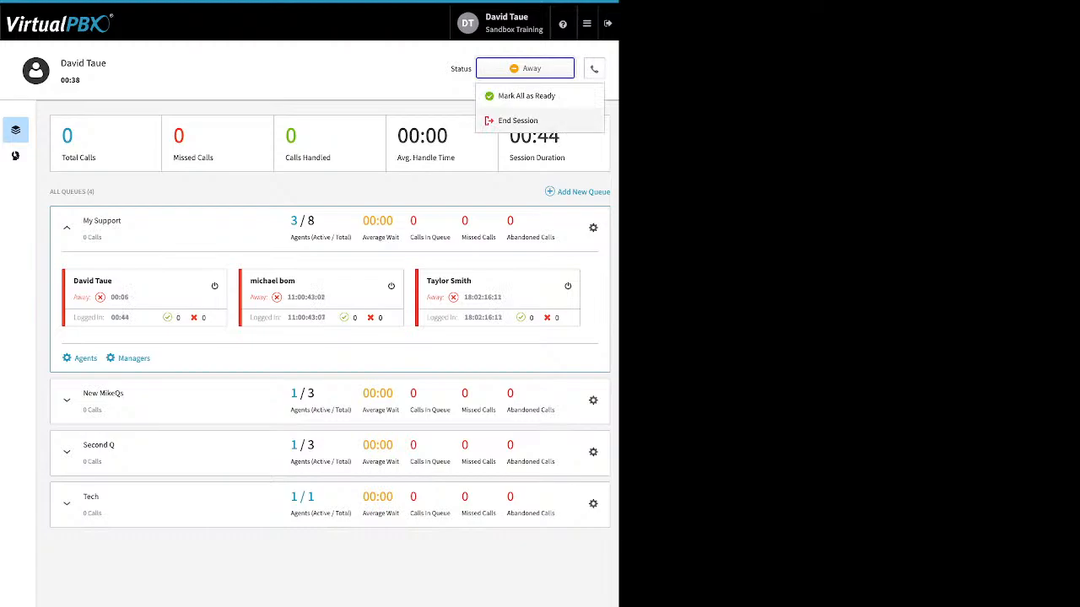
click(526, 95)
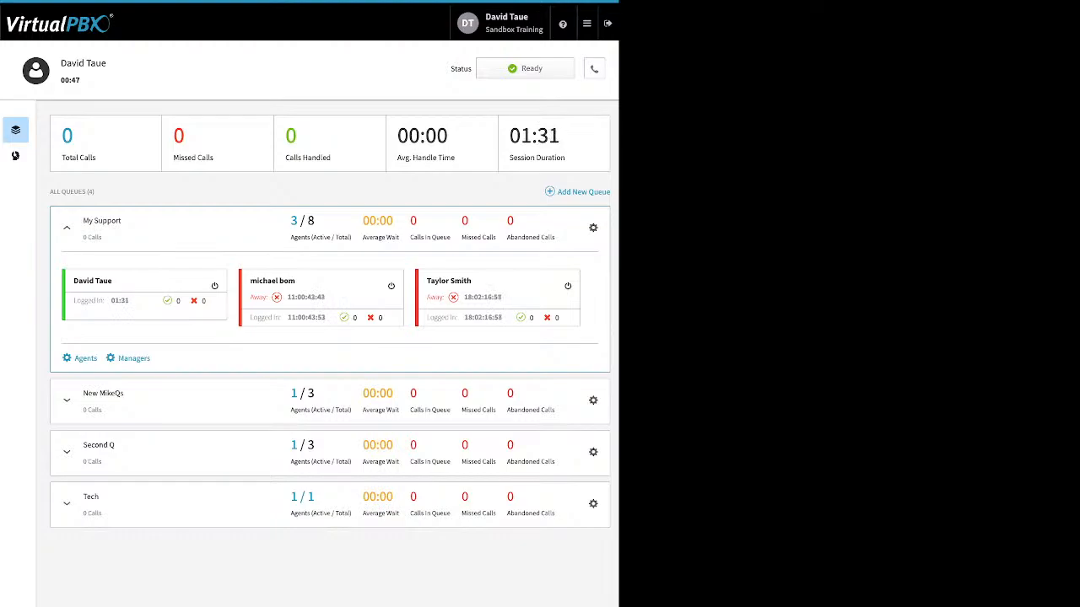
Step: Open Dynamic Caller ID and examine the area code match in the 408 rule, closing it without saving
click(586, 23)
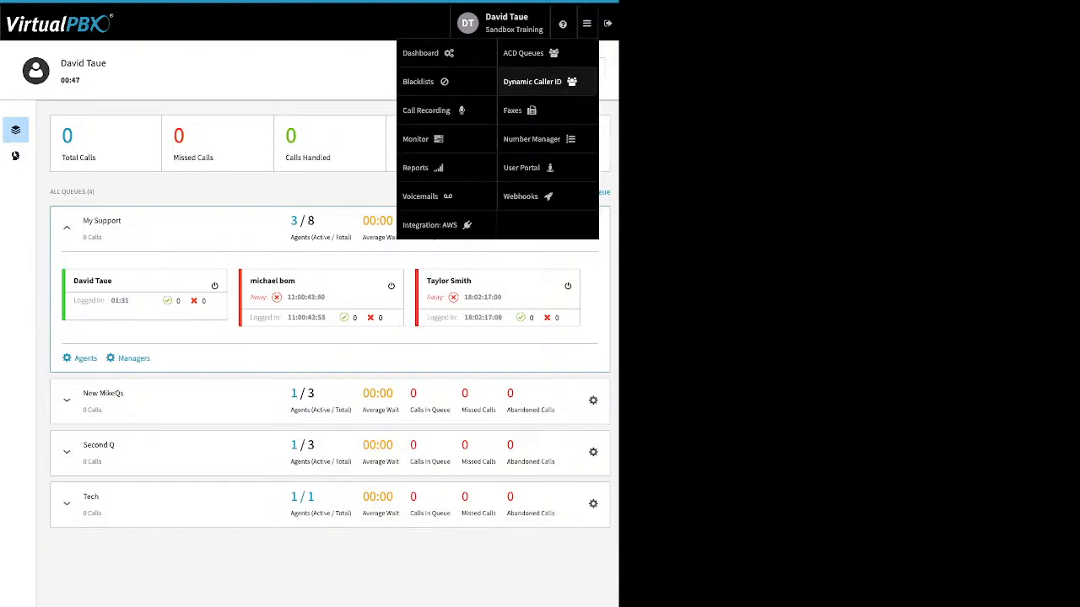
click(532, 81)
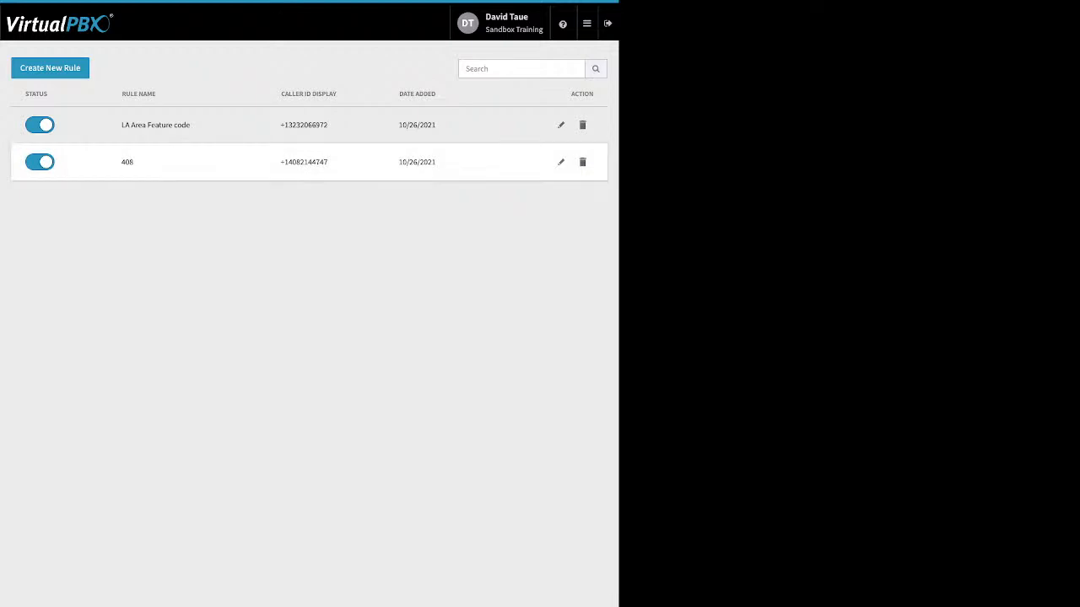
click(561, 162)
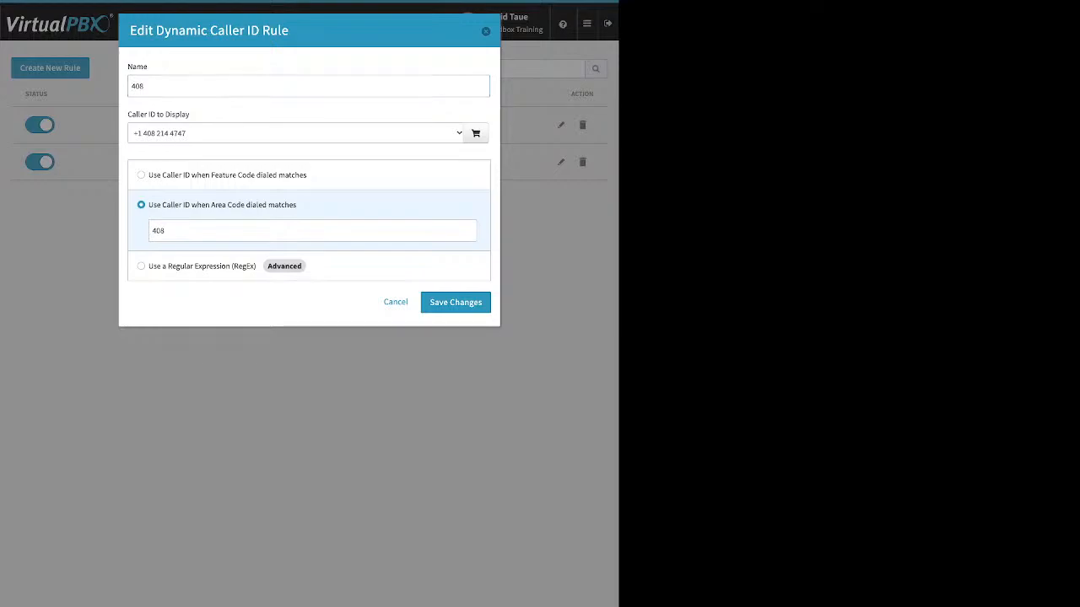
double_click(159, 230)
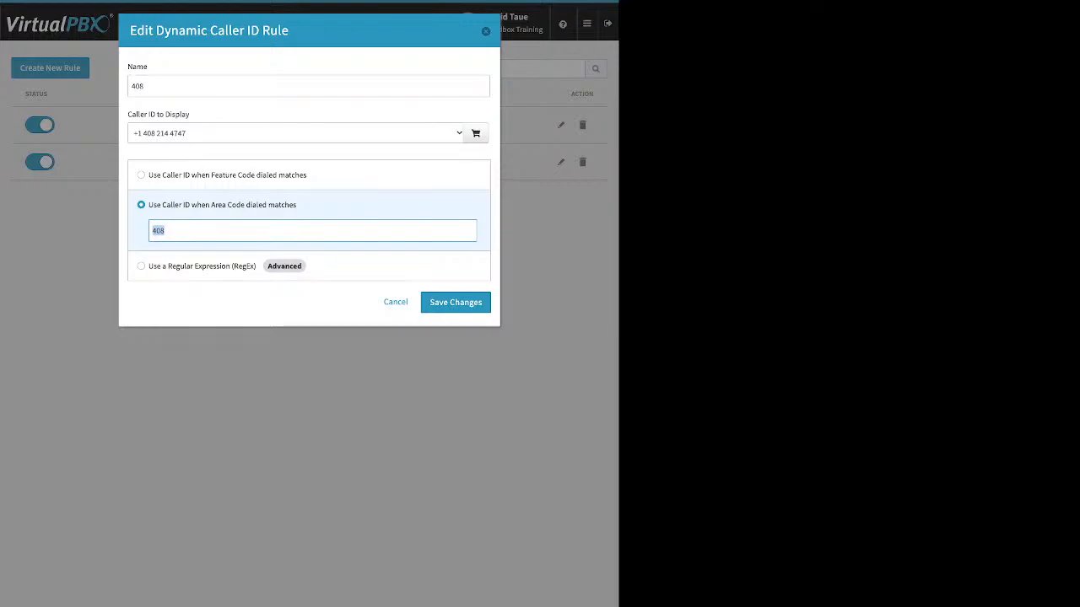
click(486, 31)
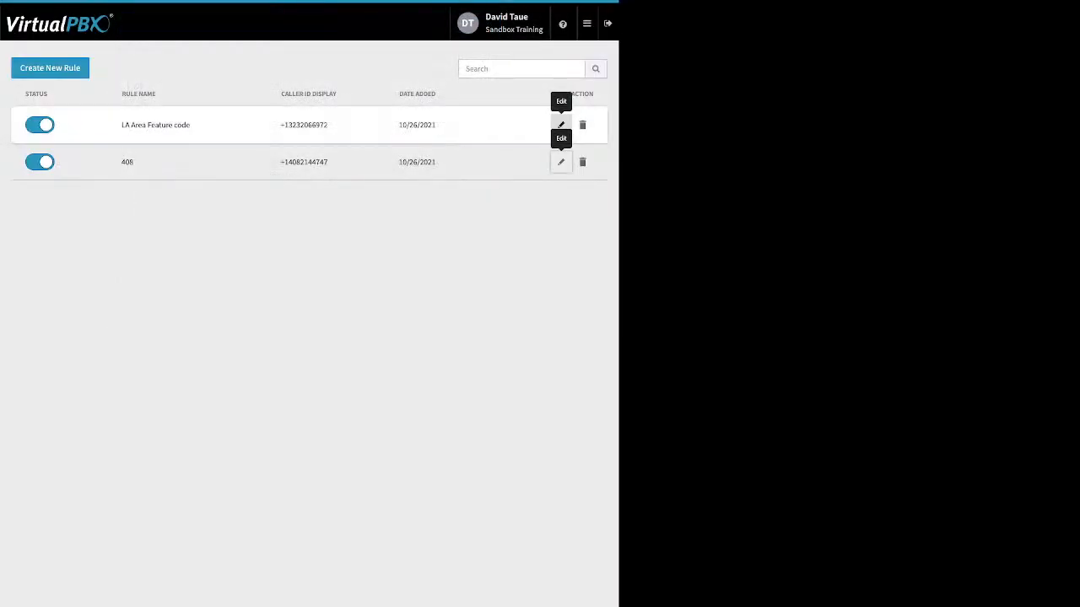
Step: Examine the feature code match in the LA Area Feature code rule and close it without saving
click(561, 125)
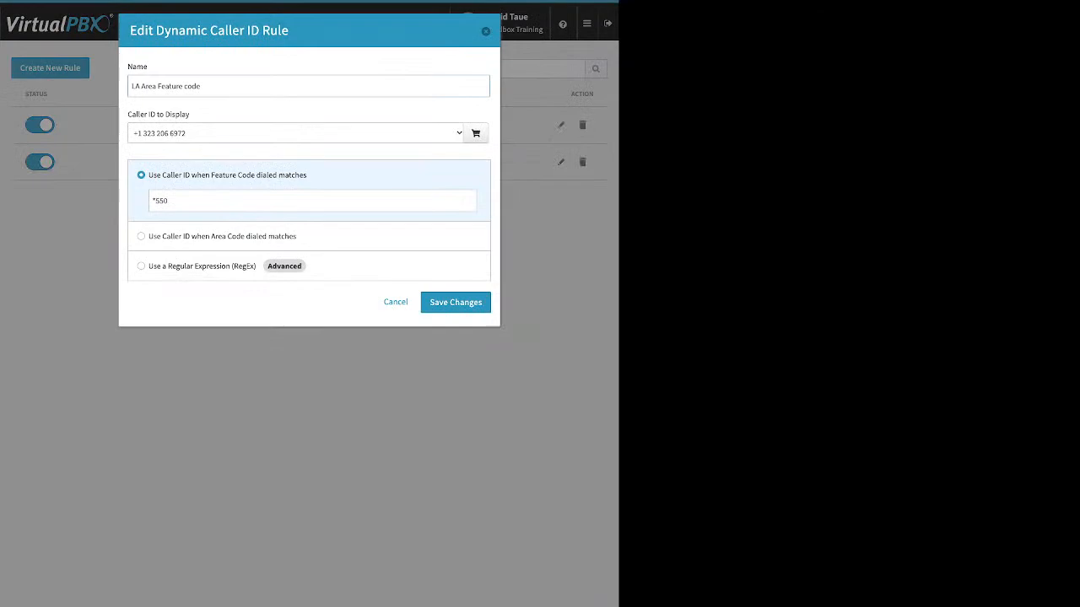
drag(170, 201, 150, 201)
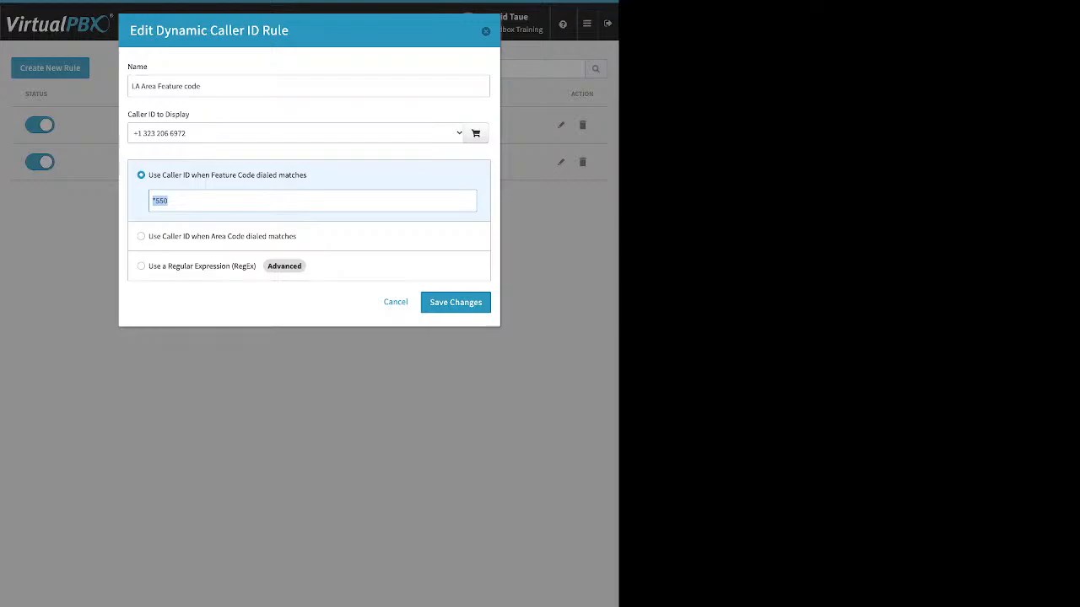
click(486, 31)
Step: Open the Faxes app to its inbound faxes view
mouse_move(563, 23)
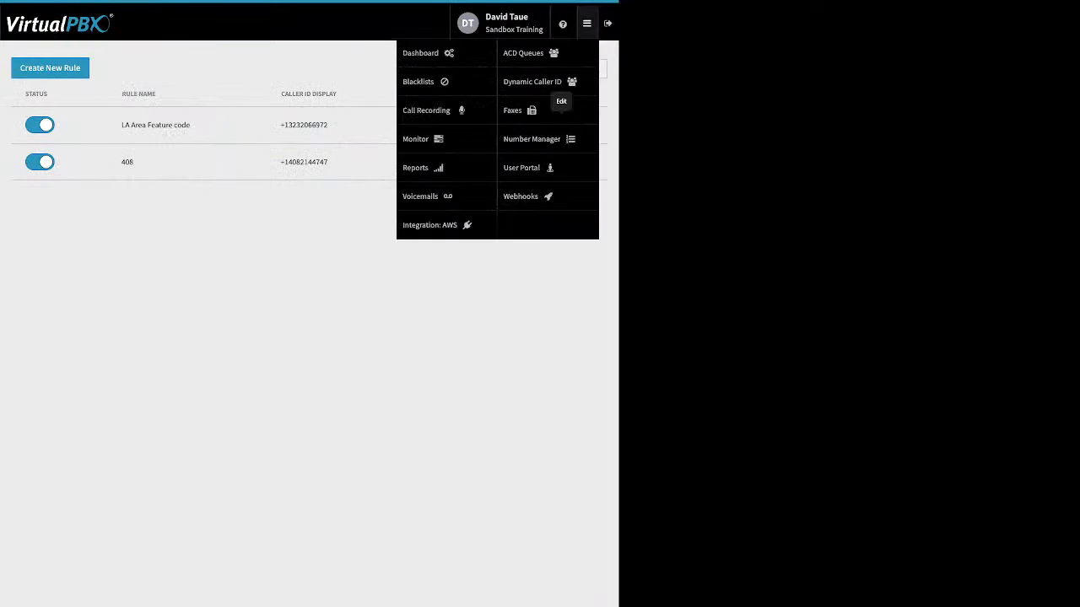
click(532, 110)
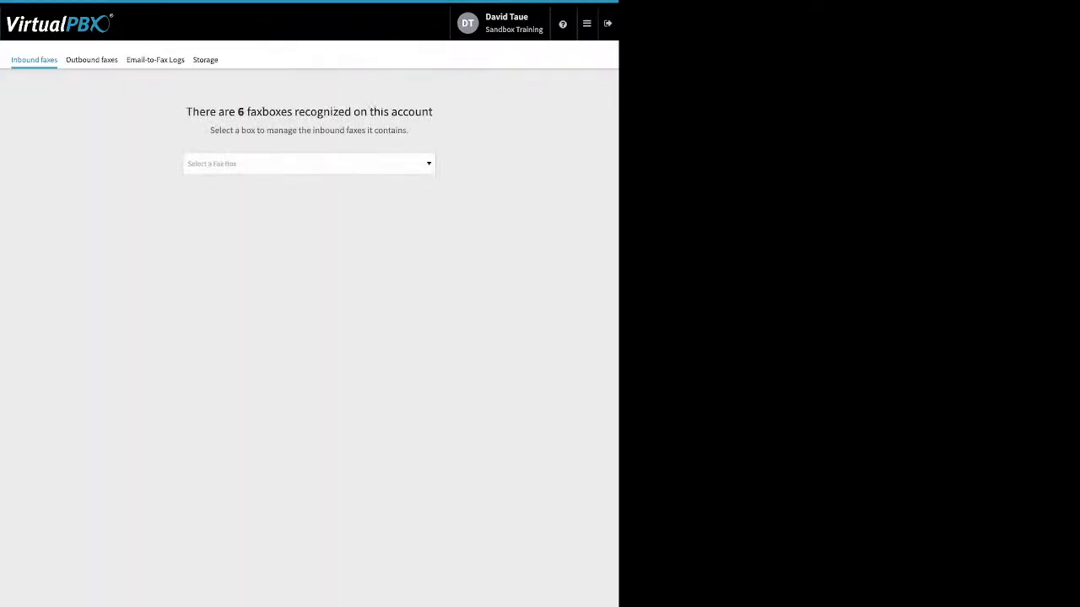
Step: Show the inbound faxes and the outbound faxes of Sandbox Training's Main Faxbox
click(309, 164)
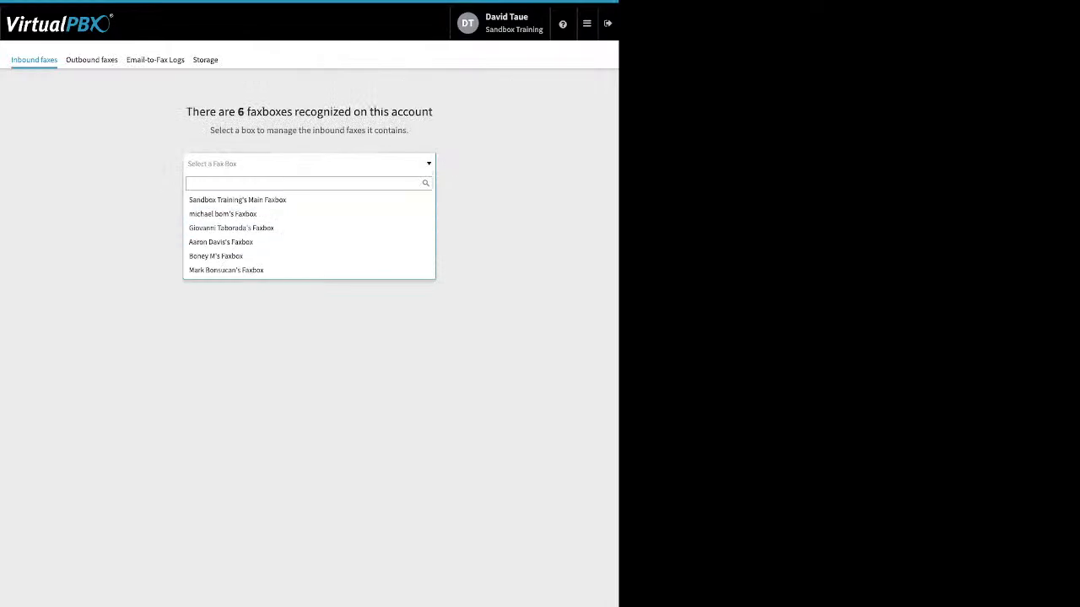
click(253, 200)
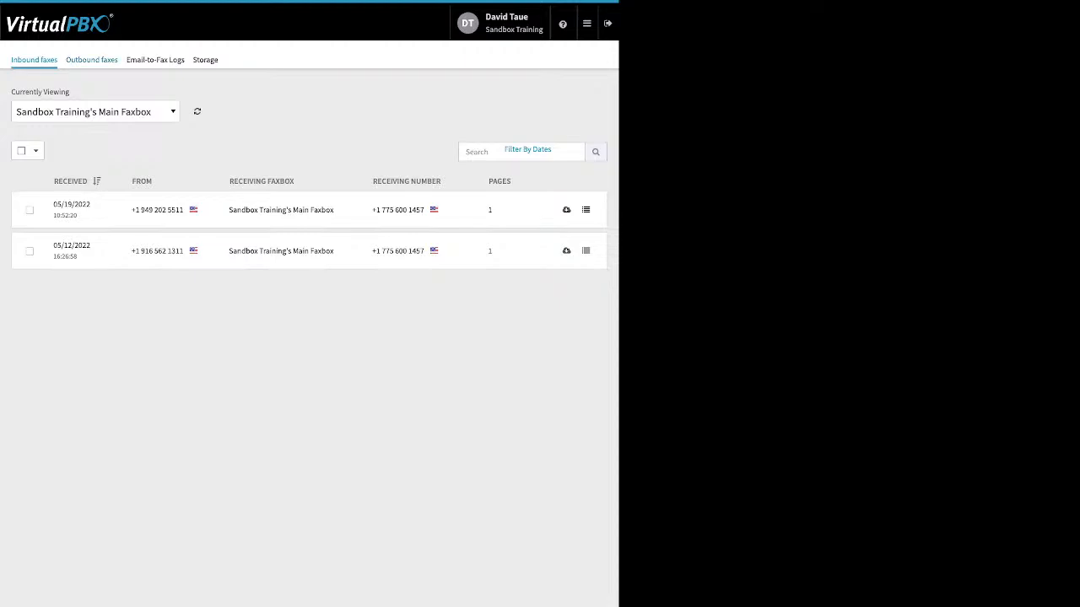
click(92, 59)
click(309, 164)
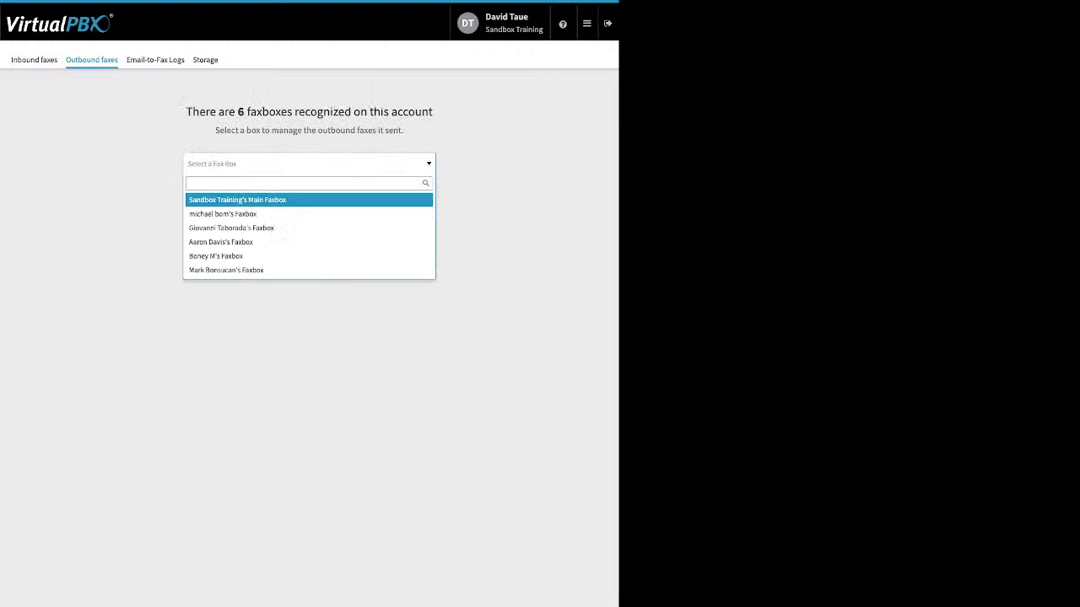
click(270, 200)
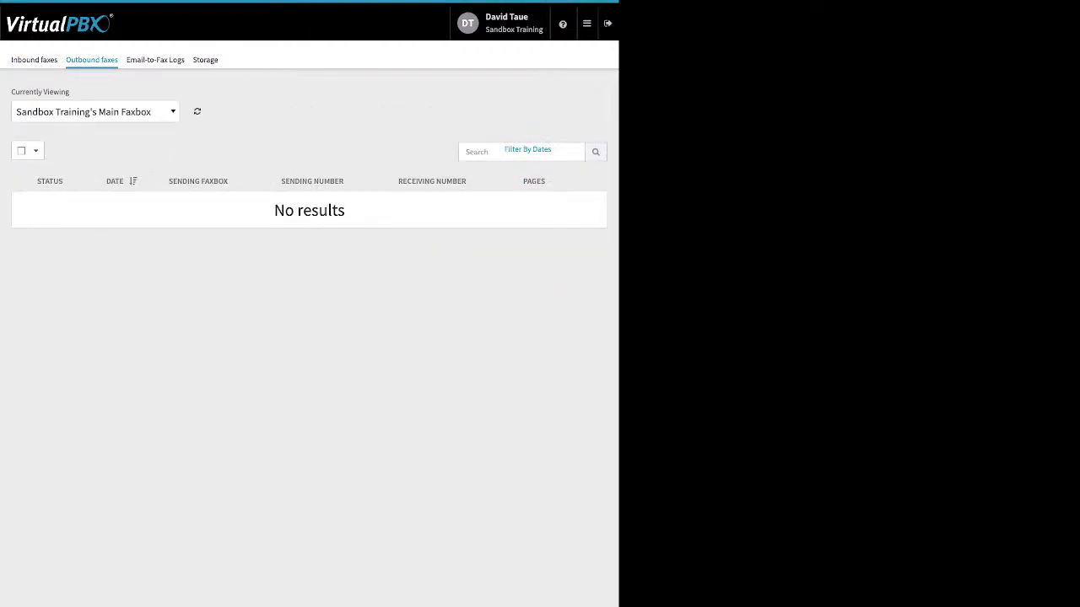
Step: View the outbound faxes of the last faxbox in the list, followed by those of the second one
click(94, 112)
click(55, 217)
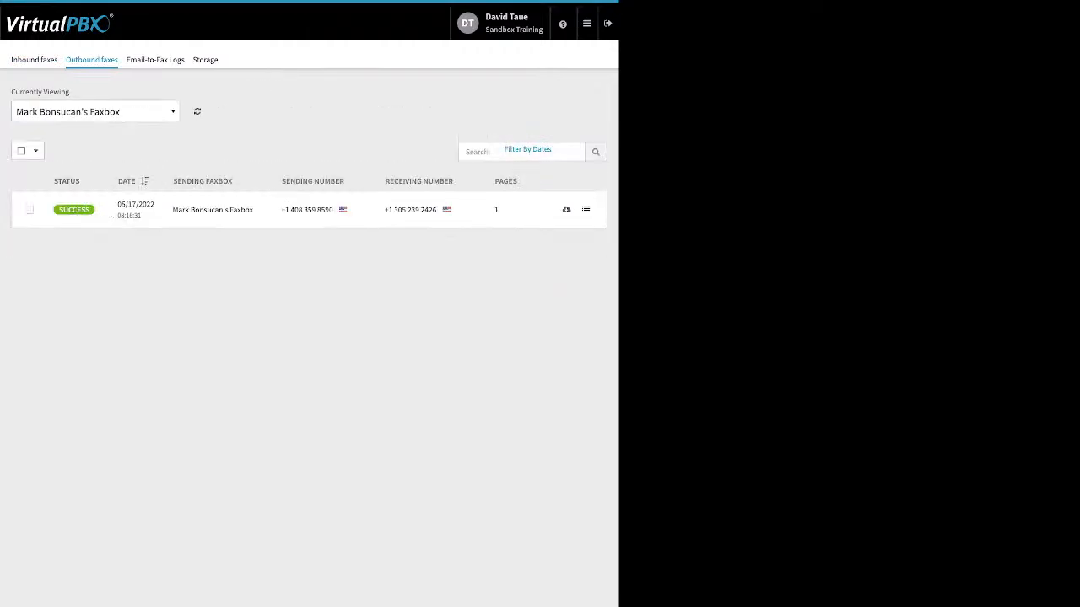
click(94, 111)
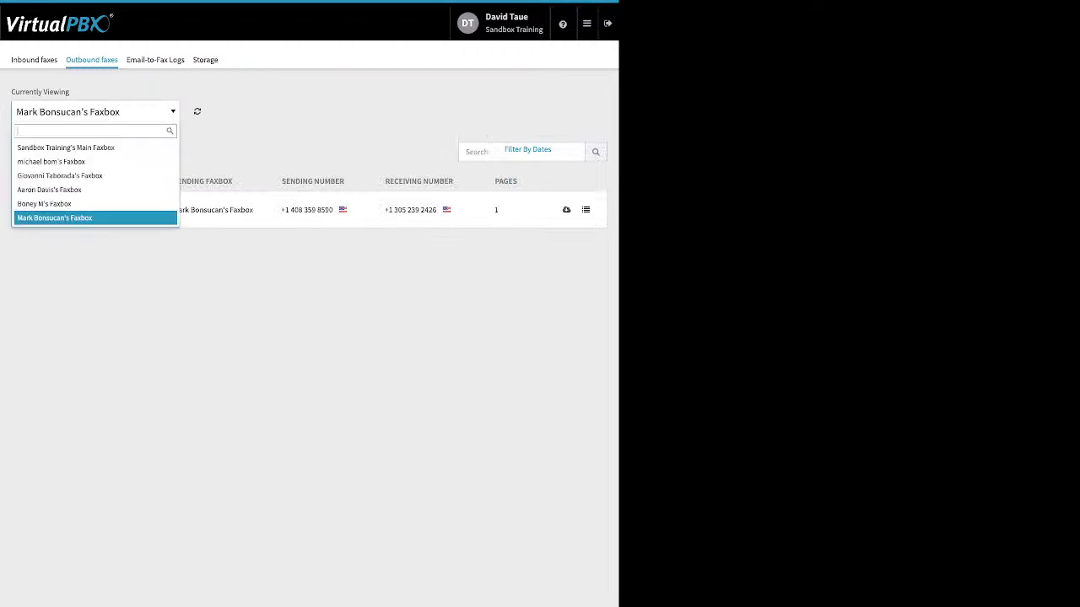
click(52, 162)
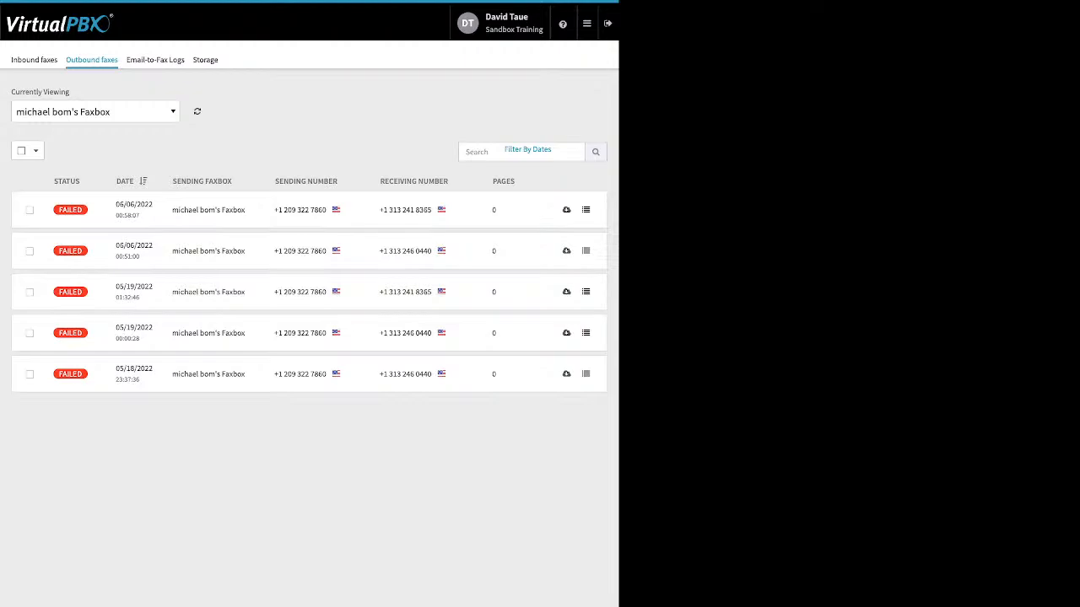
Step: Examine the full details of the failed outbound fax from 06/06/2022 at 00:58:07 and close them
click(585, 210)
scroll(309, 175, down, 4)
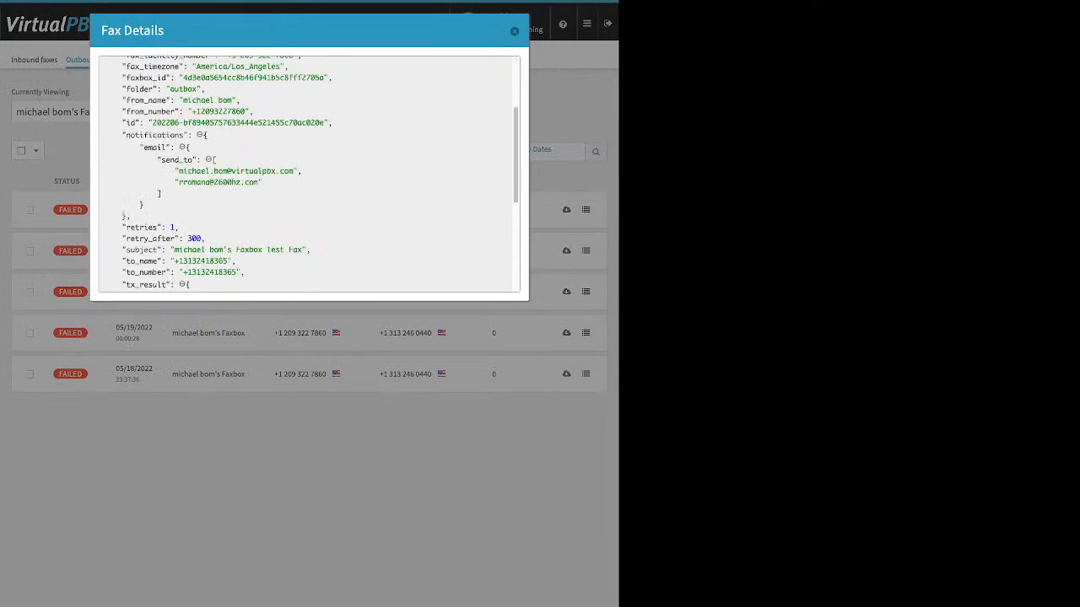
scroll(309, 175, down, 1)
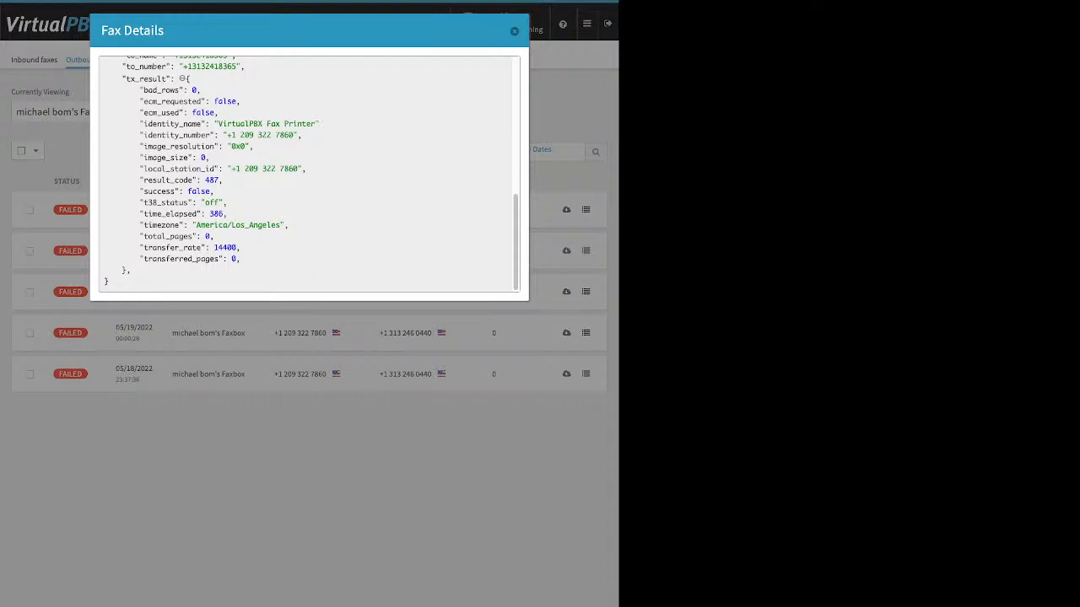
key(Escape)
Step: Check the result text in the details of the failed fax from 06/06/2022 at 00:51:00 and close them
click(586, 251)
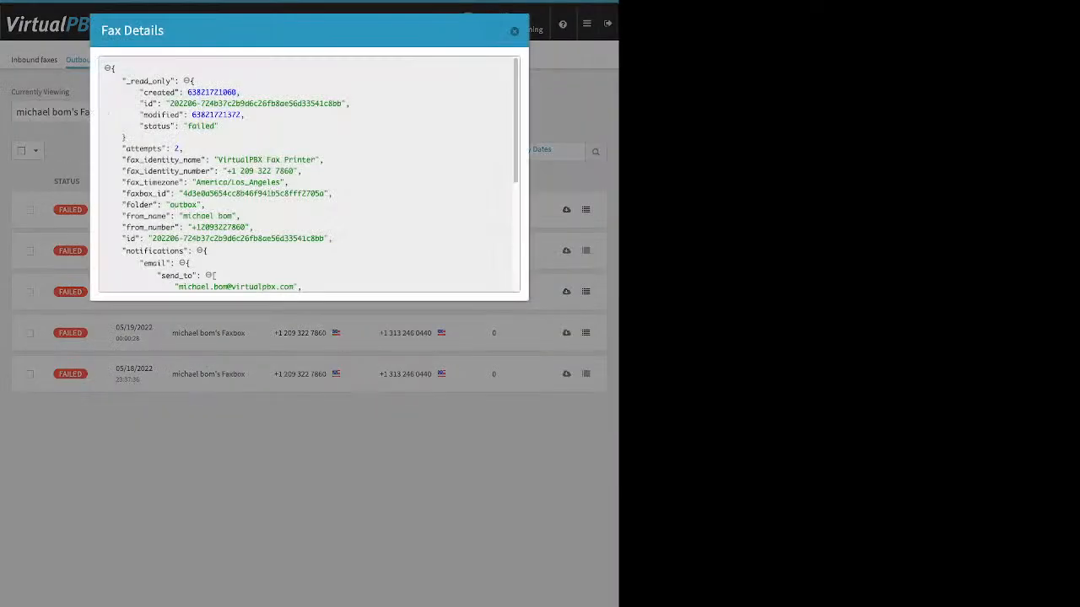
scroll(309, 175, down, 3)
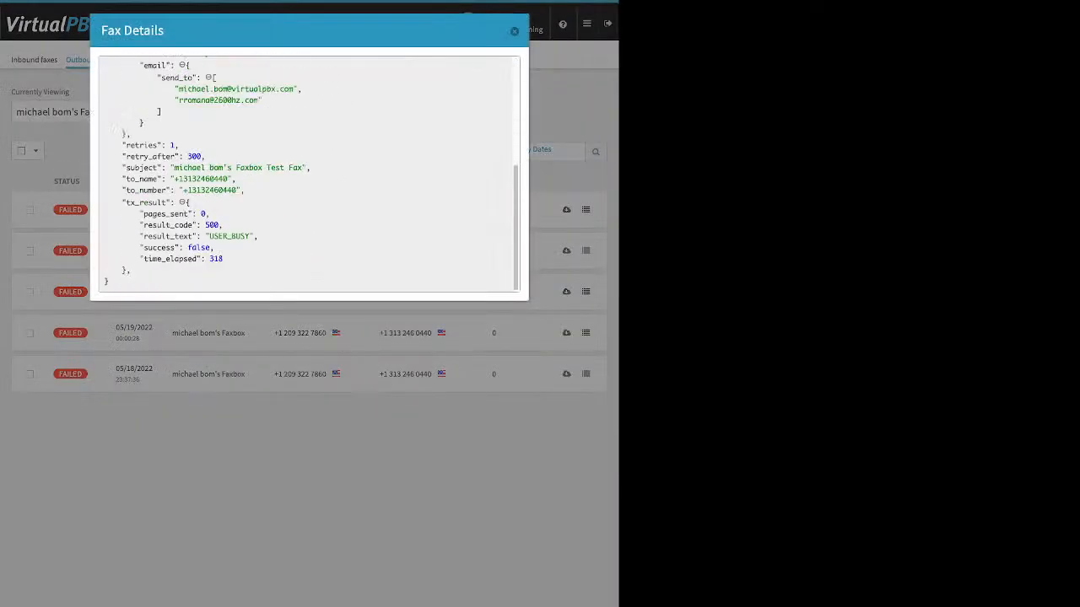
drag(258, 236, 209, 237)
key(Escape)
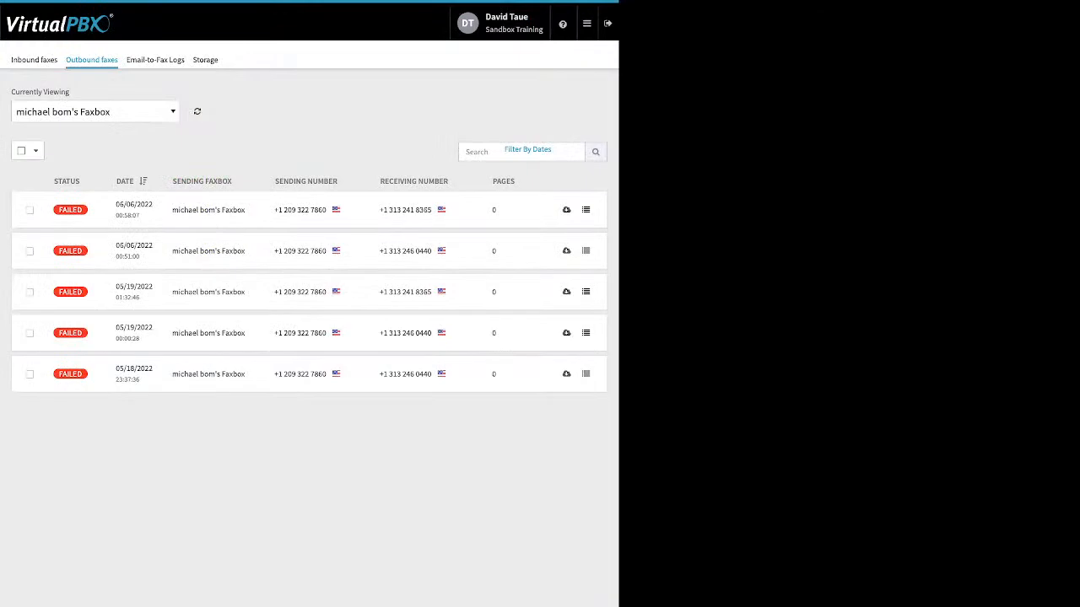
Step: Open the Email-to-Fax Logs and check the error in the 06/06/2022 entry's technical details, closing them again
click(155, 60)
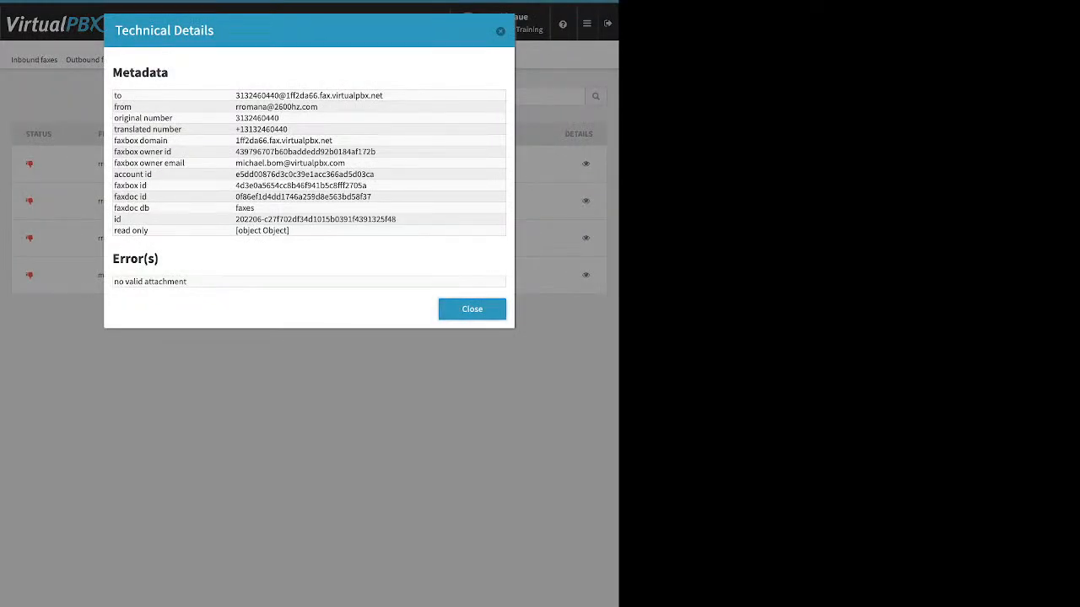
drag(187, 281, 114, 282)
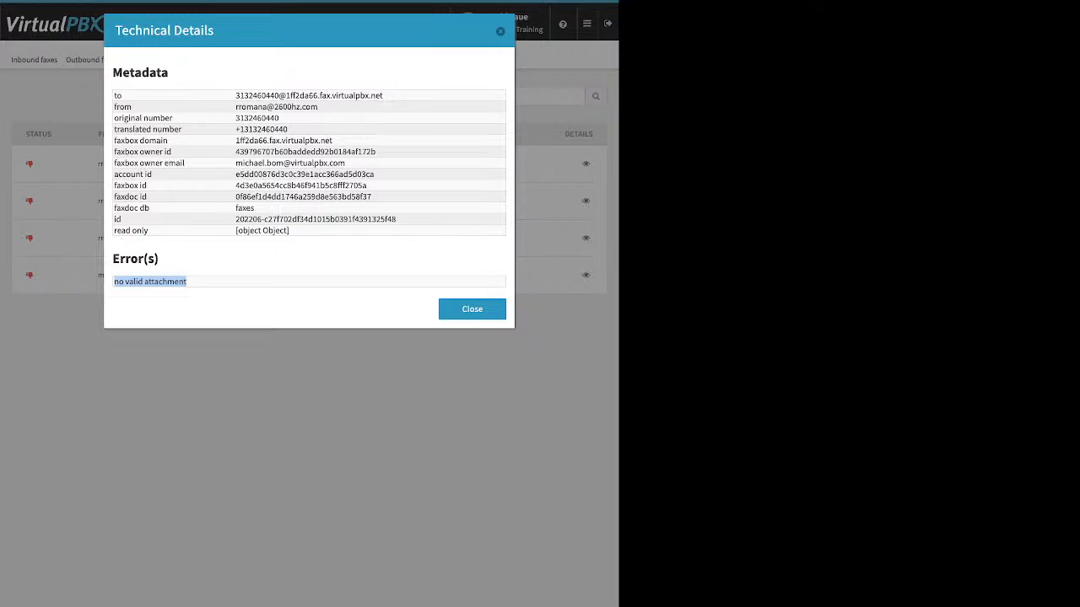
key(Escape)
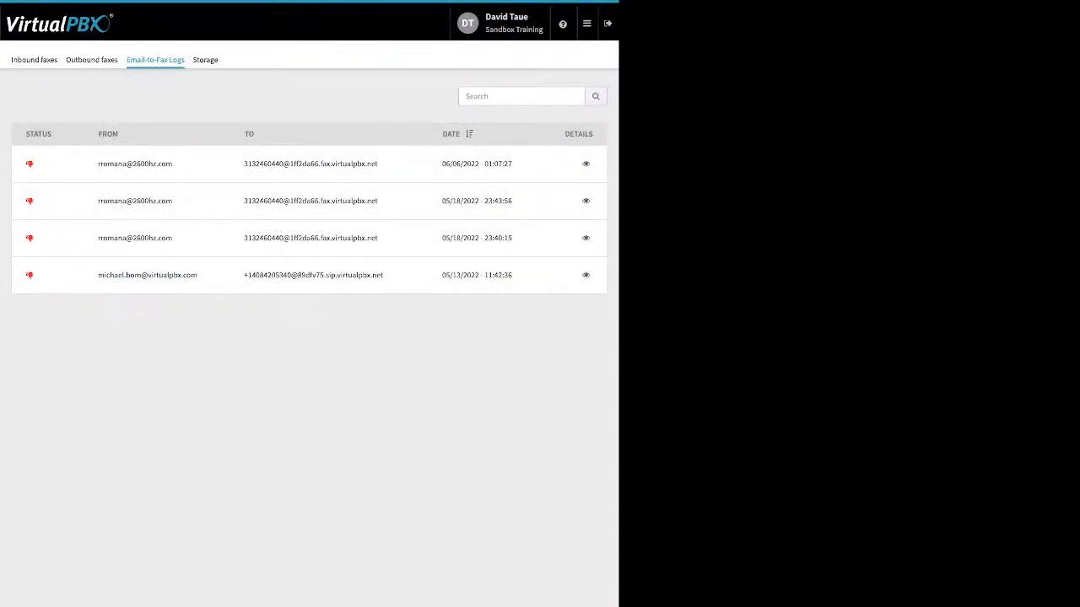
Step: Inspect the technical details of the 05/18/2022 23:43:56 and 05/13/2022 email-to-fax log entries, closing each
click(585, 200)
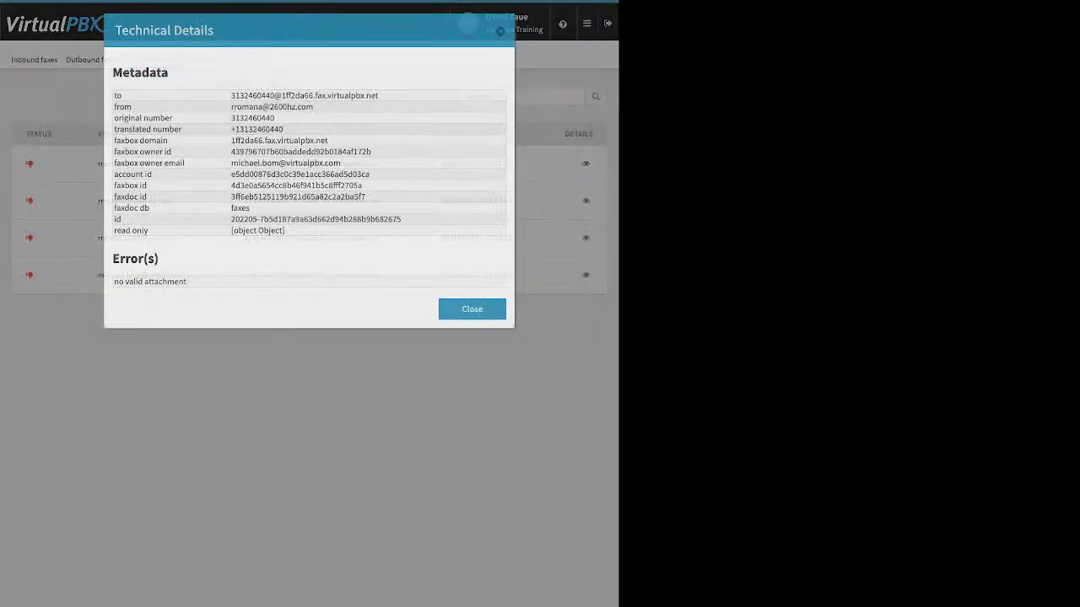
key(Escape)
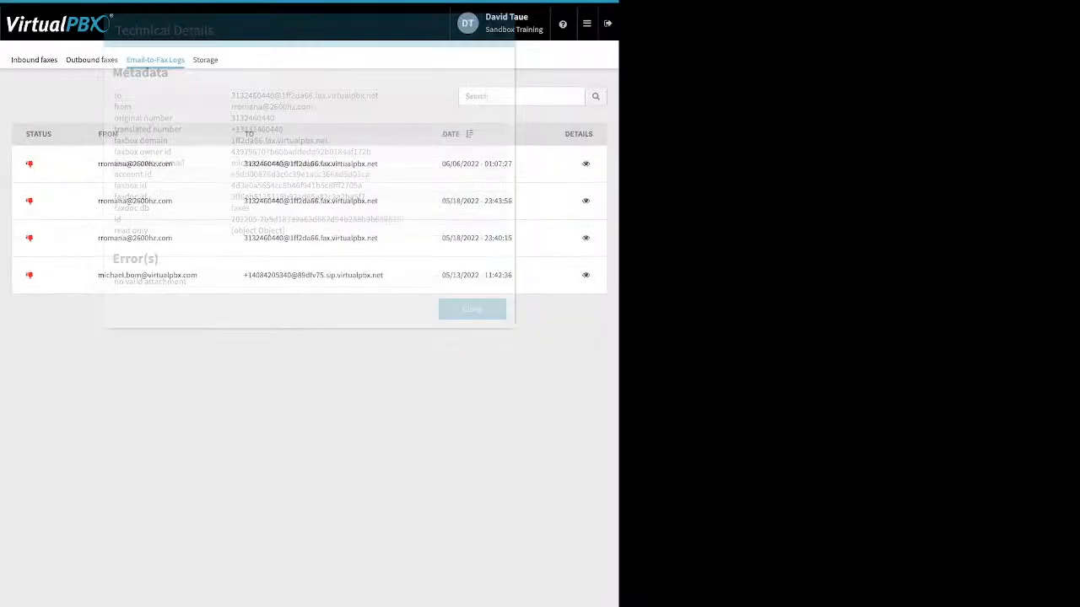
click(585, 275)
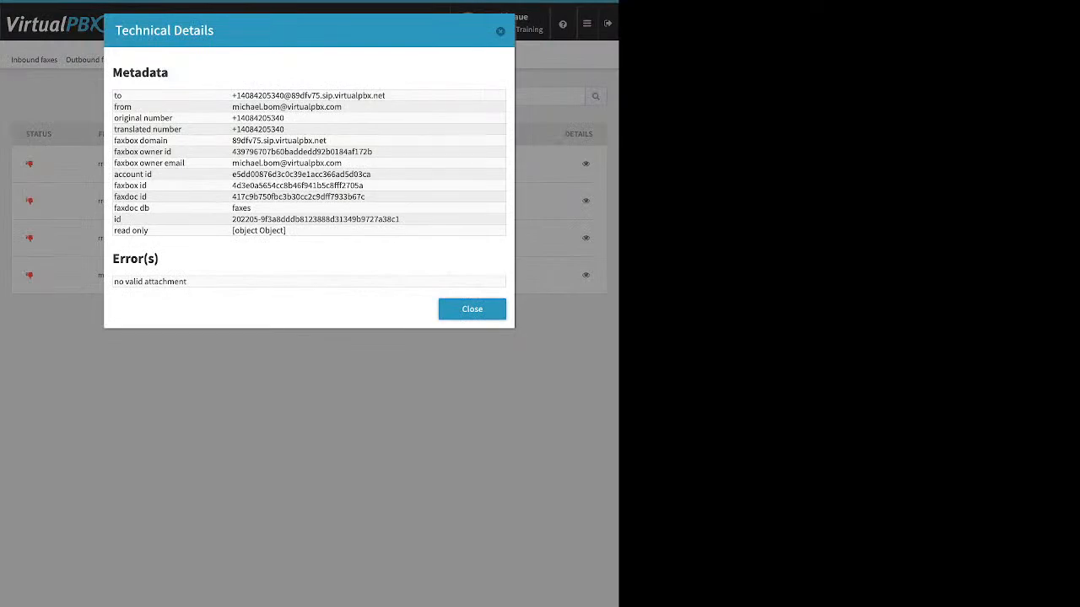
key(Escape)
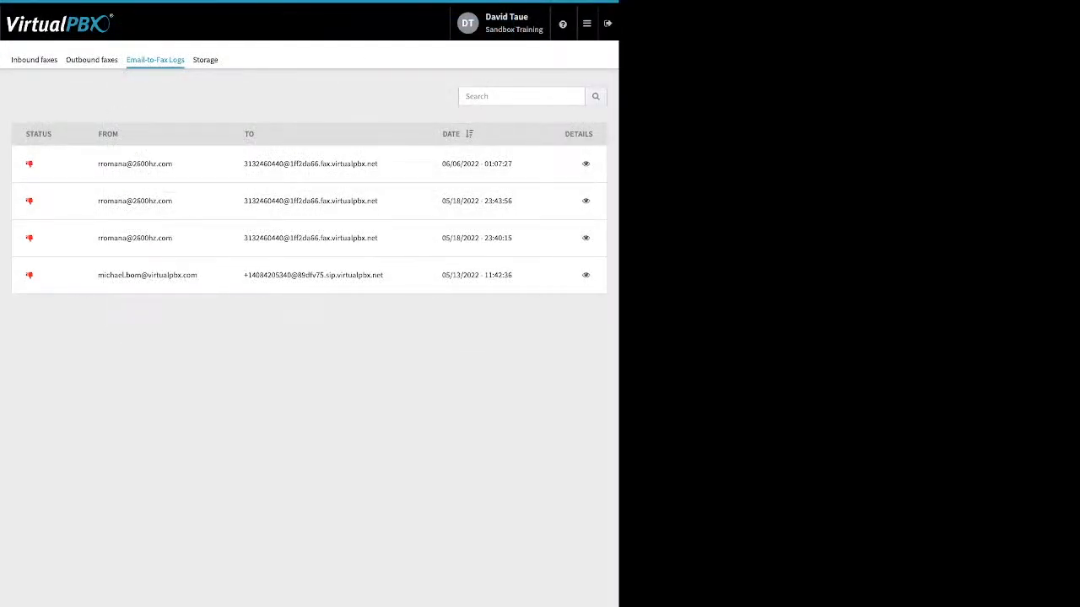
Step: Look over the Number Manager's spare numbers and the new webhook form in the Webhooks app
click(588, 24)
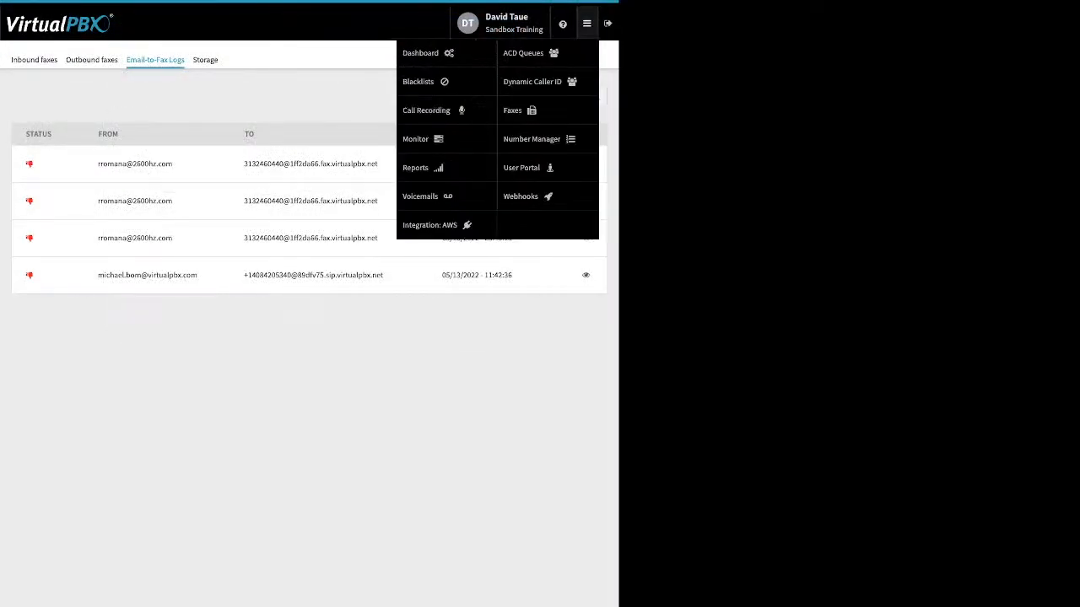
click(531, 139)
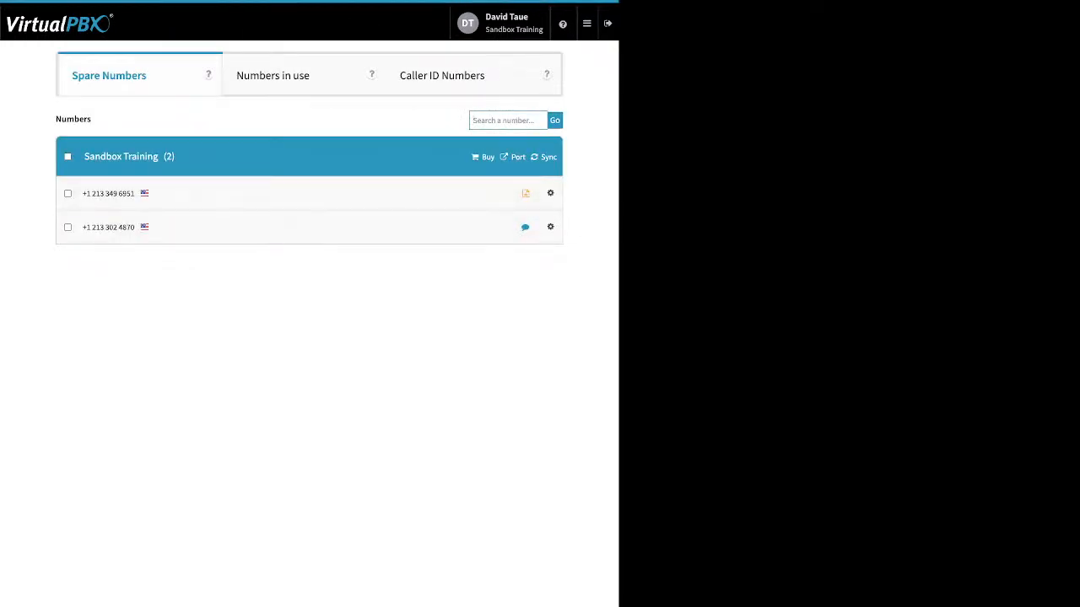
click(588, 23)
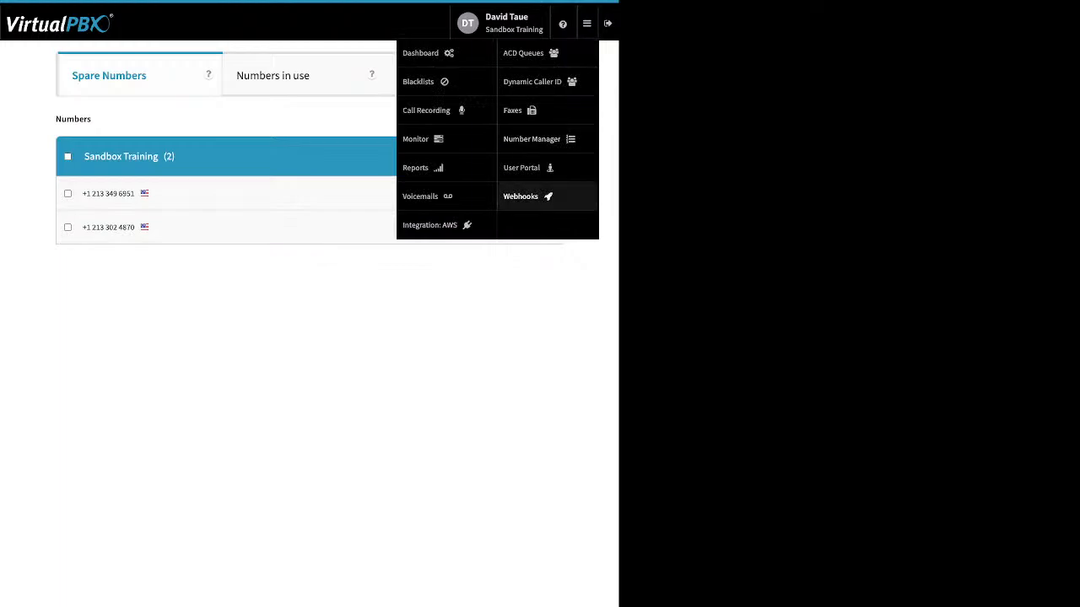
click(520, 196)
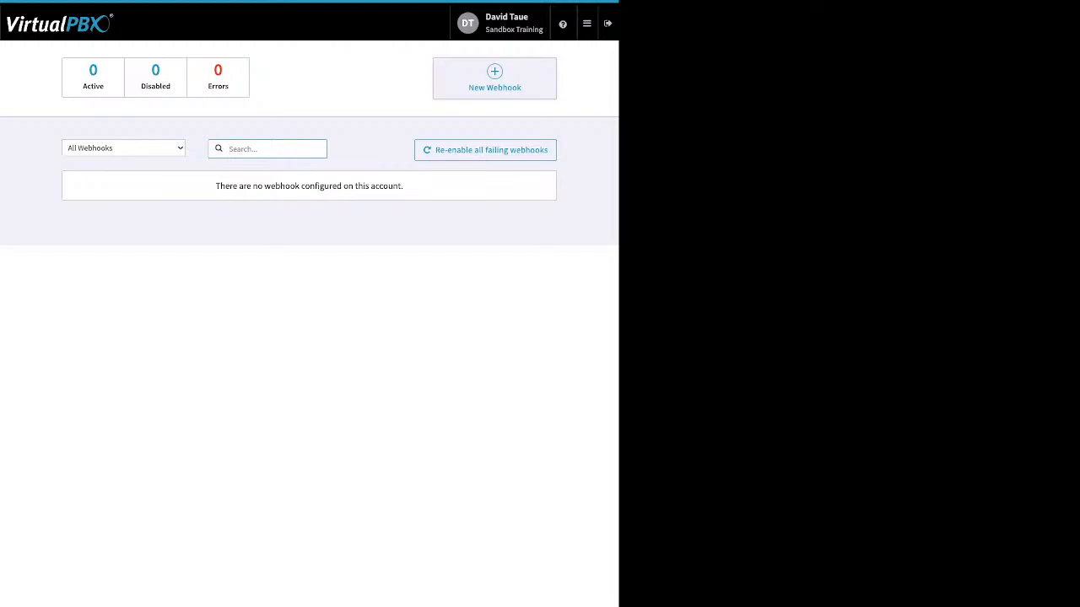
click(494, 79)
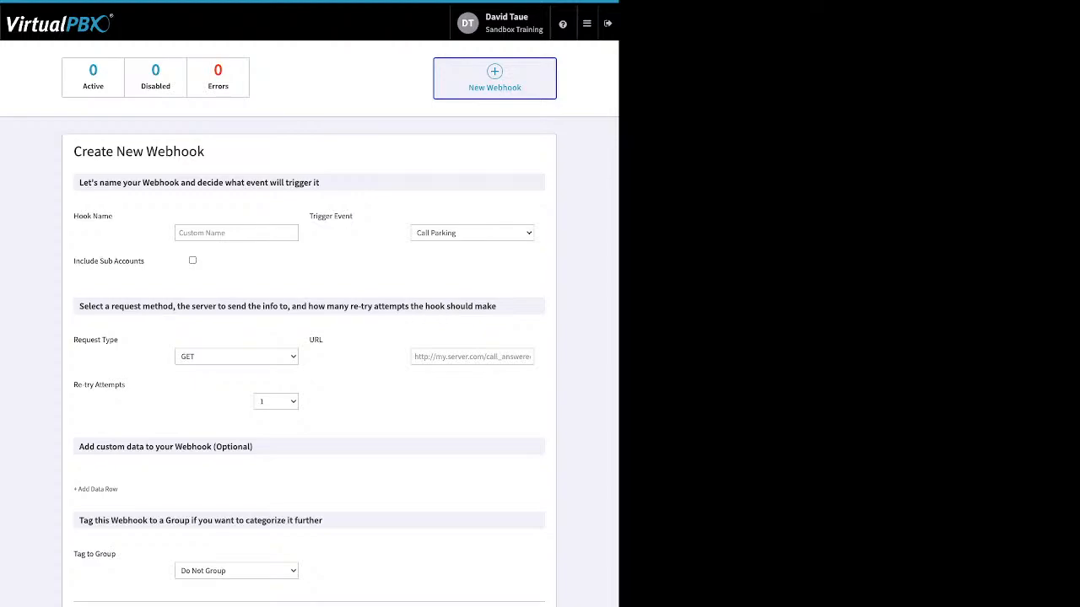
Step: In the User Portal, select the 06/03/2022 voicemail and view its status marking options without choosing one
mouse_move(587, 24)
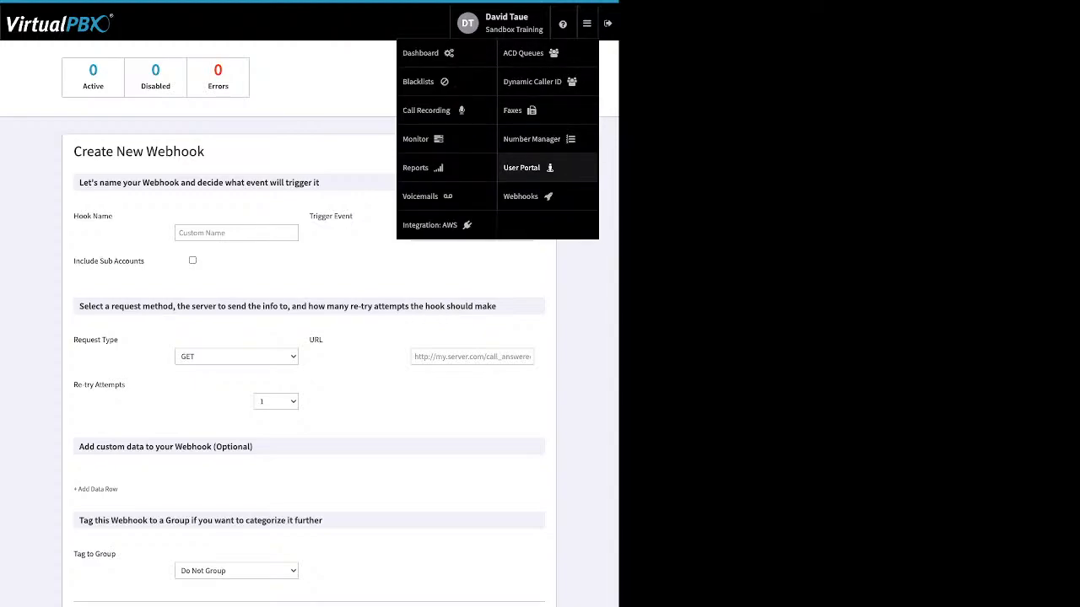
click(522, 167)
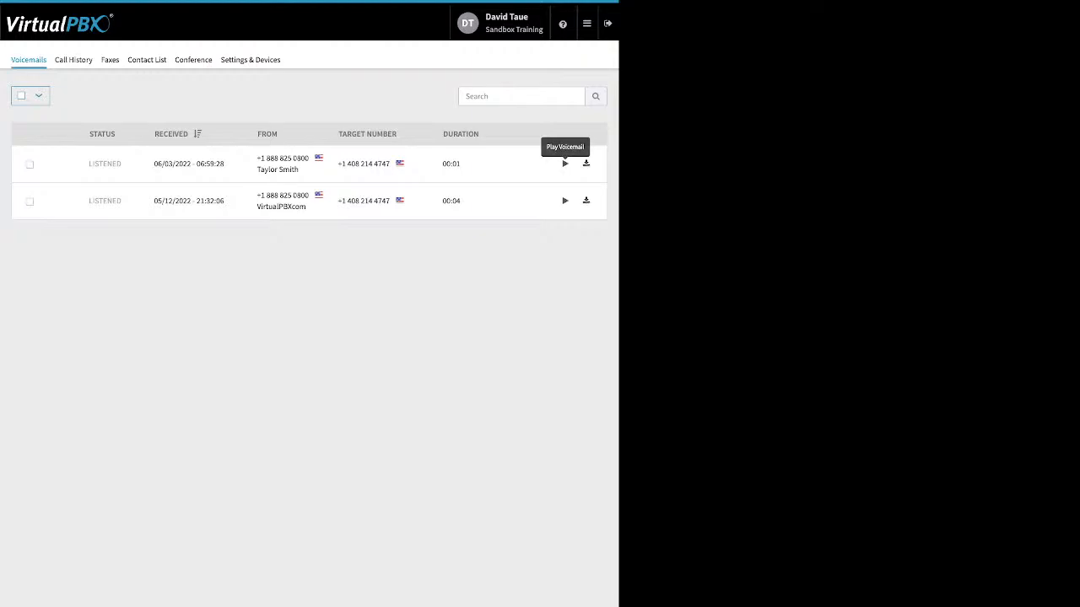
click(30, 164)
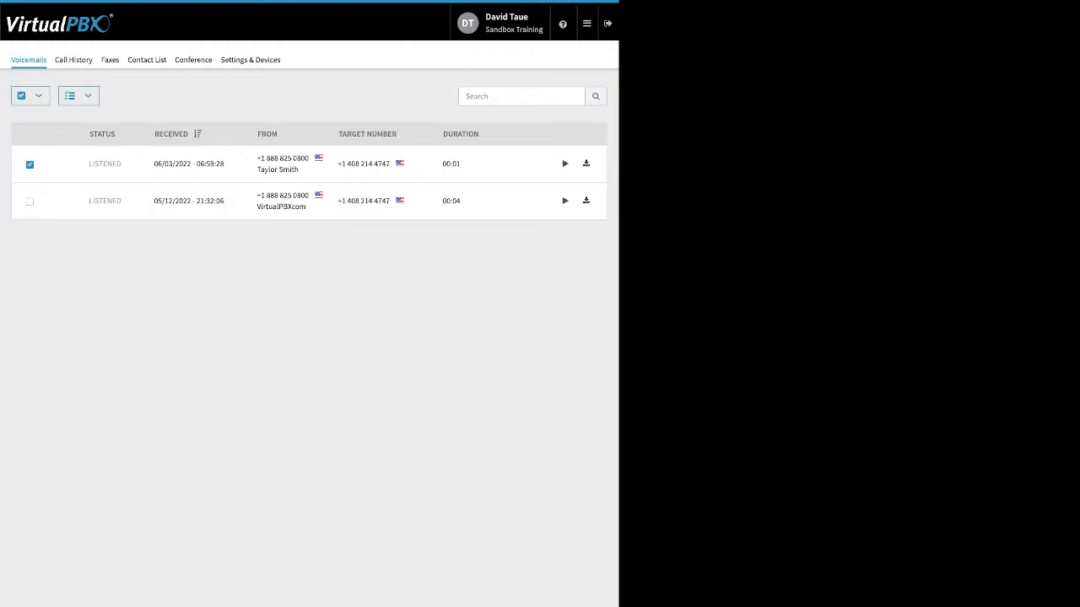
click(78, 96)
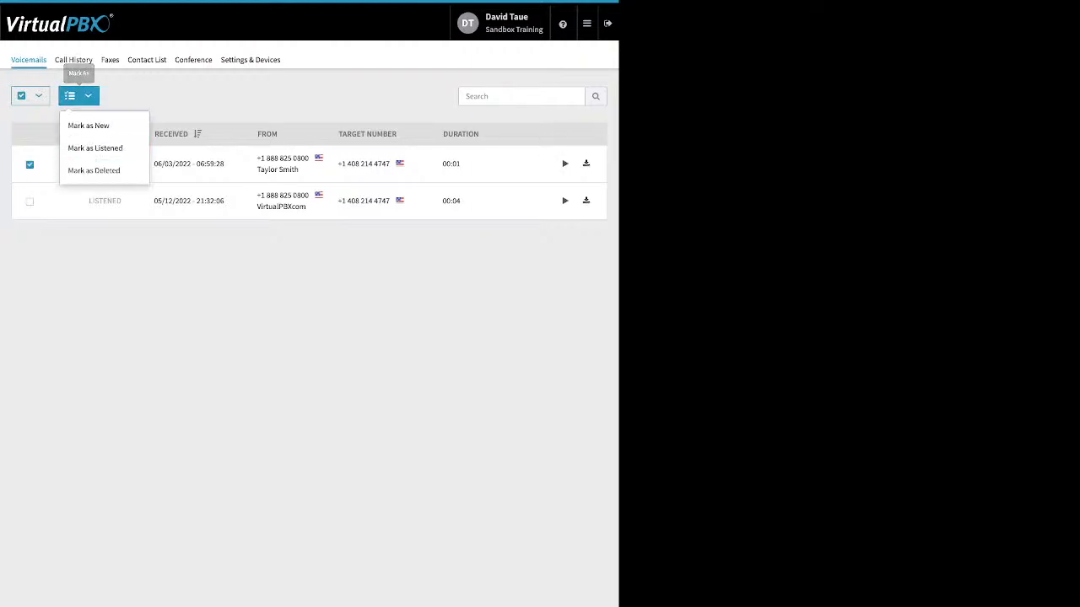
click(169, 96)
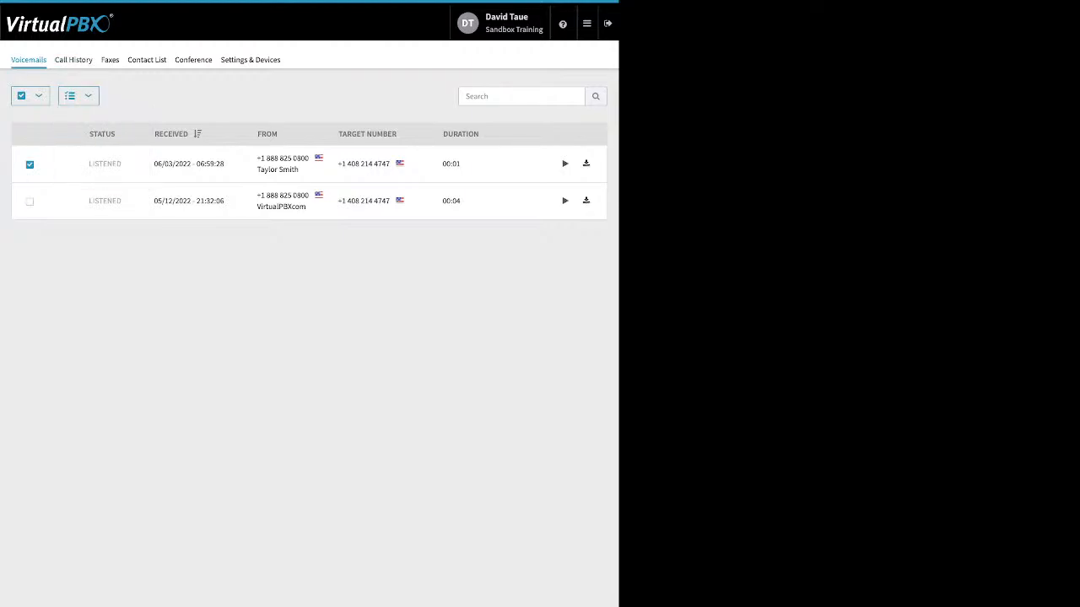
Step: Review the User Portal's Call History, Faxes and Contact List pages
click(74, 60)
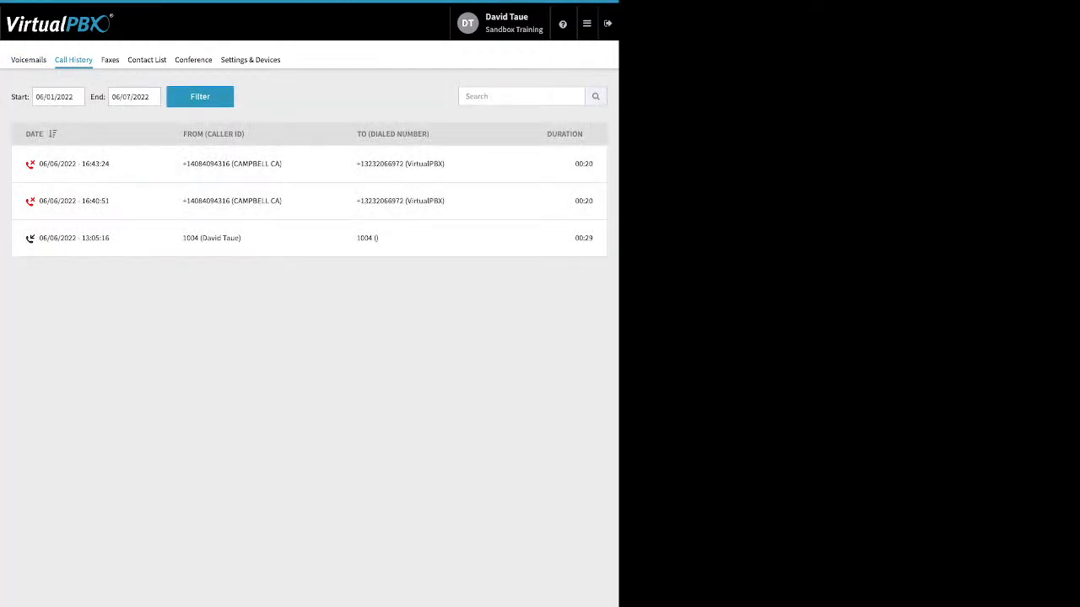
click(110, 60)
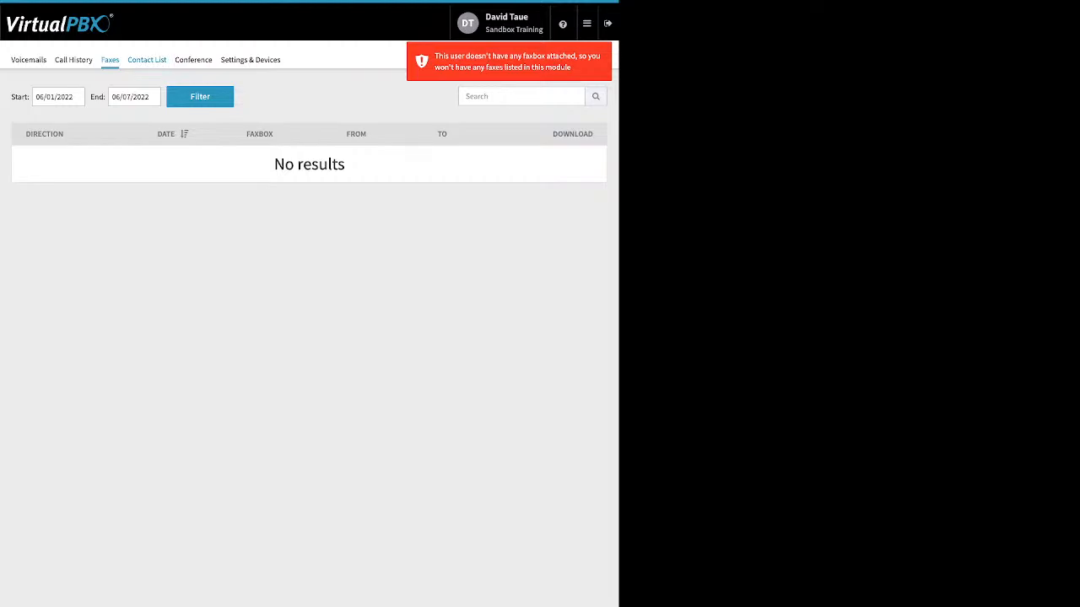
click(147, 60)
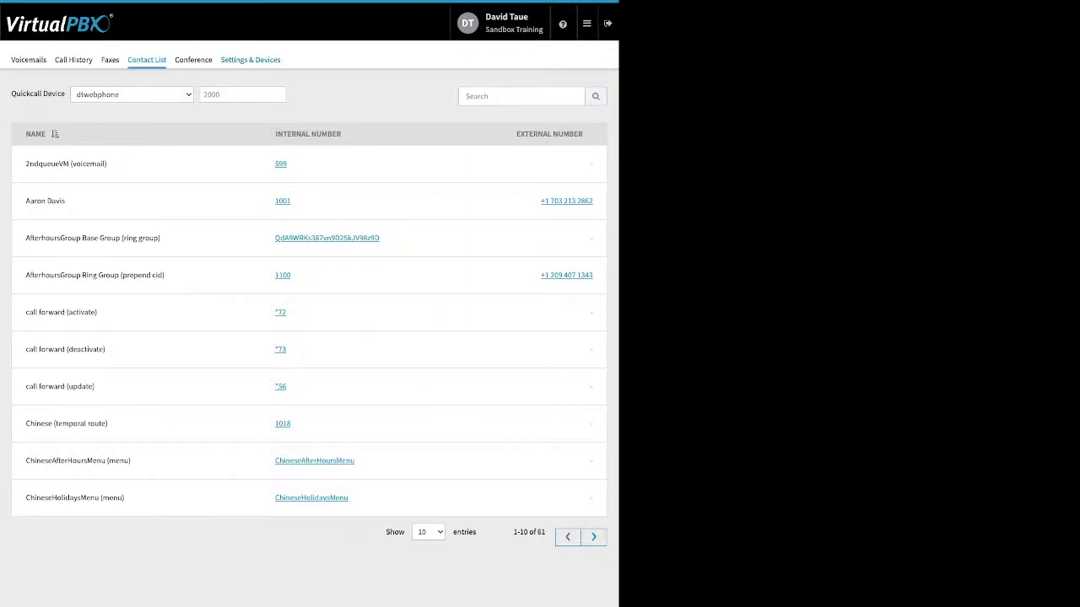
Step: Review the User Portal's Conference settings, covering the PIN fields, participant muted and deaf options, and entry and exit tones, without saving
click(193, 59)
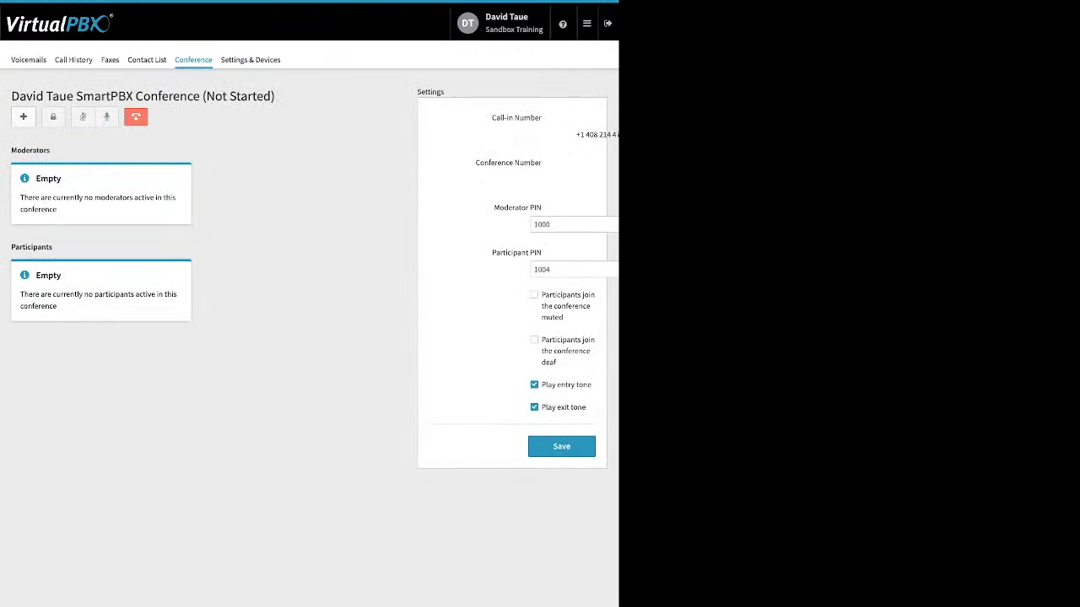
drag(492, 208, 542, 254)
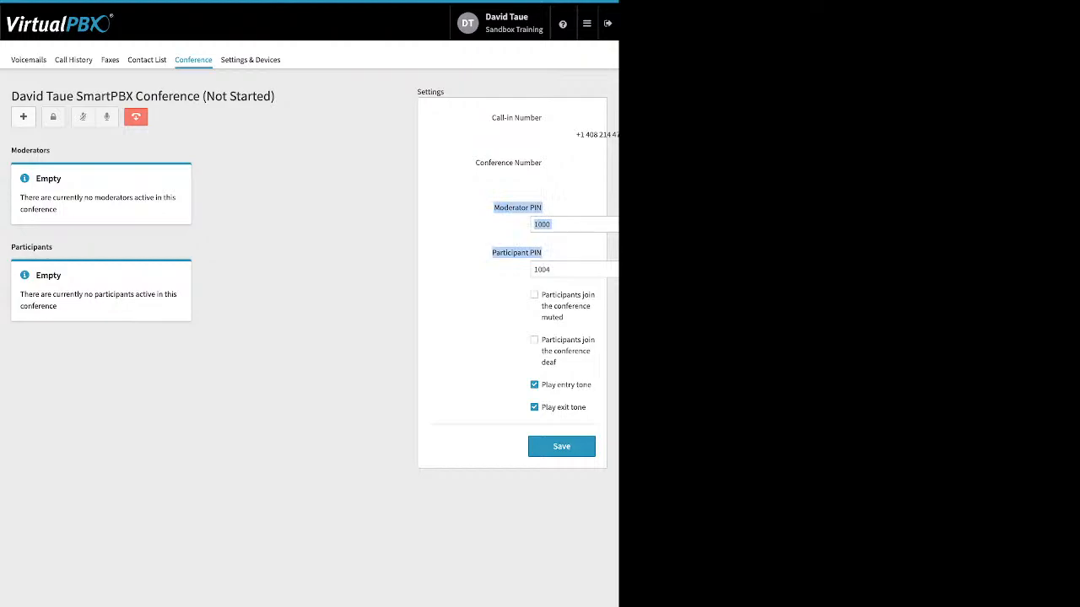
click(506, 274)
triple_click(556, 295)
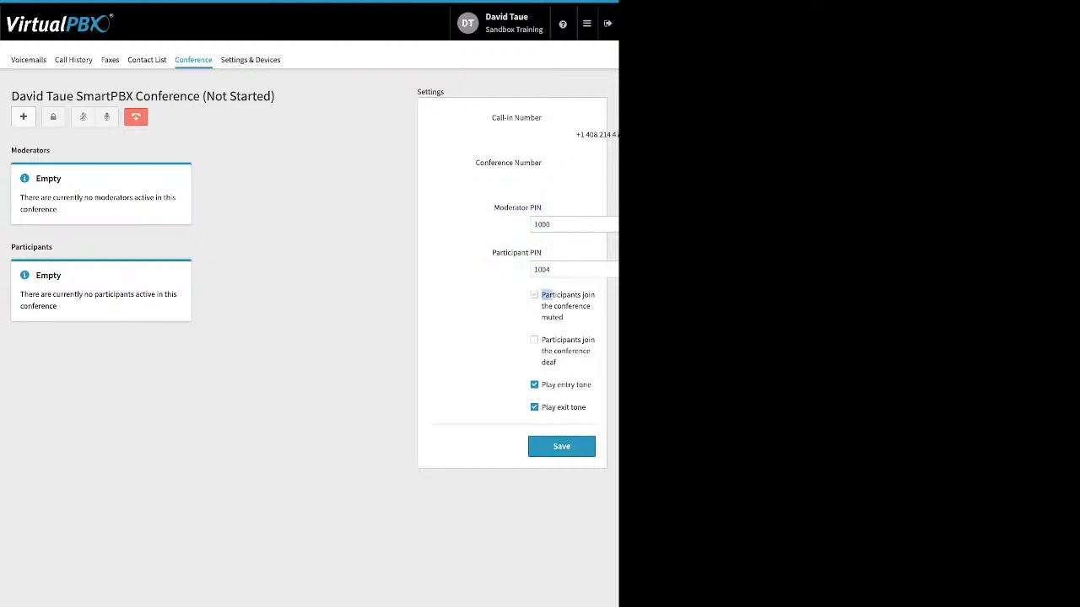
double_click(534, 340)
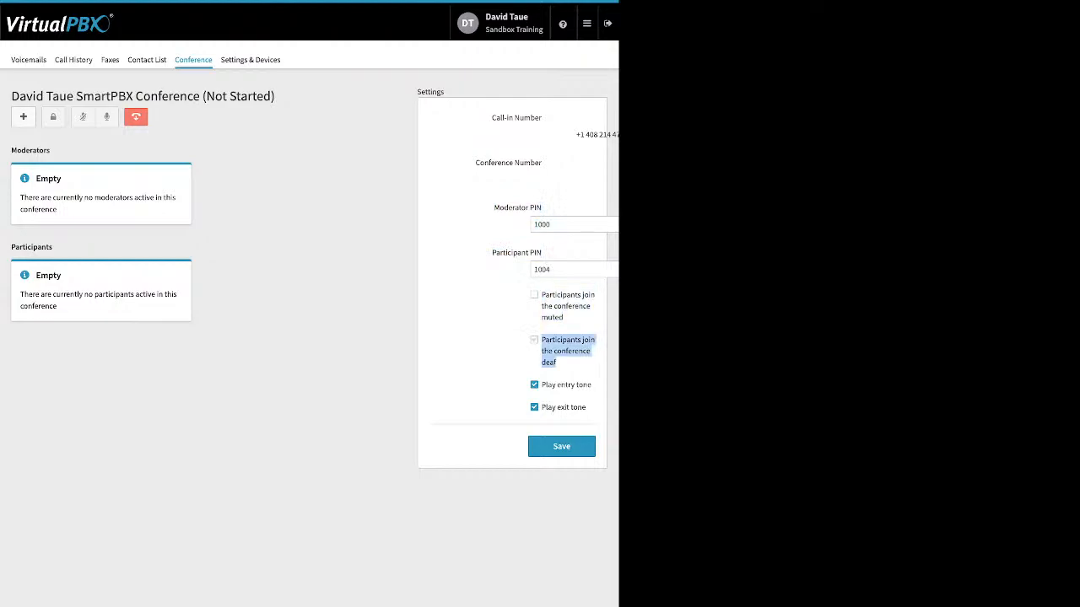
click(534, 340)
click(534, 340)
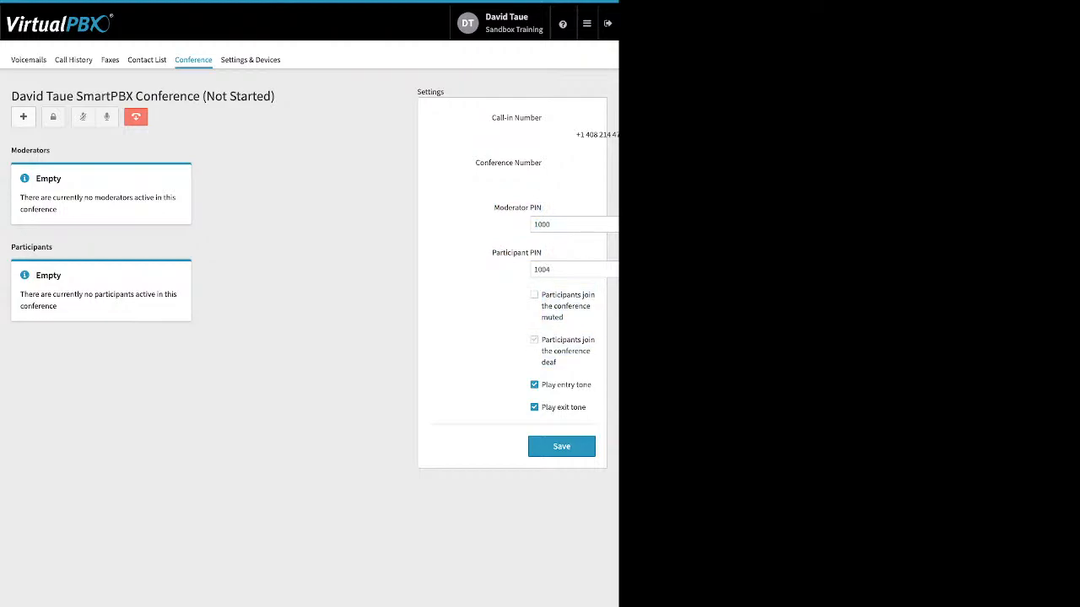
drag(546, 385, 587, 409)
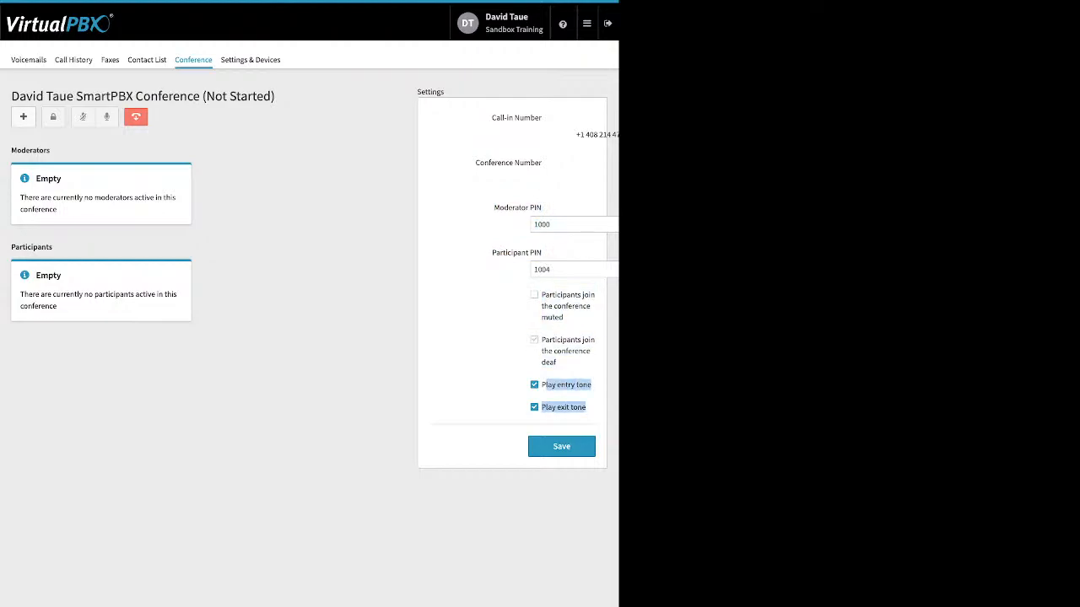
click(589, 408)
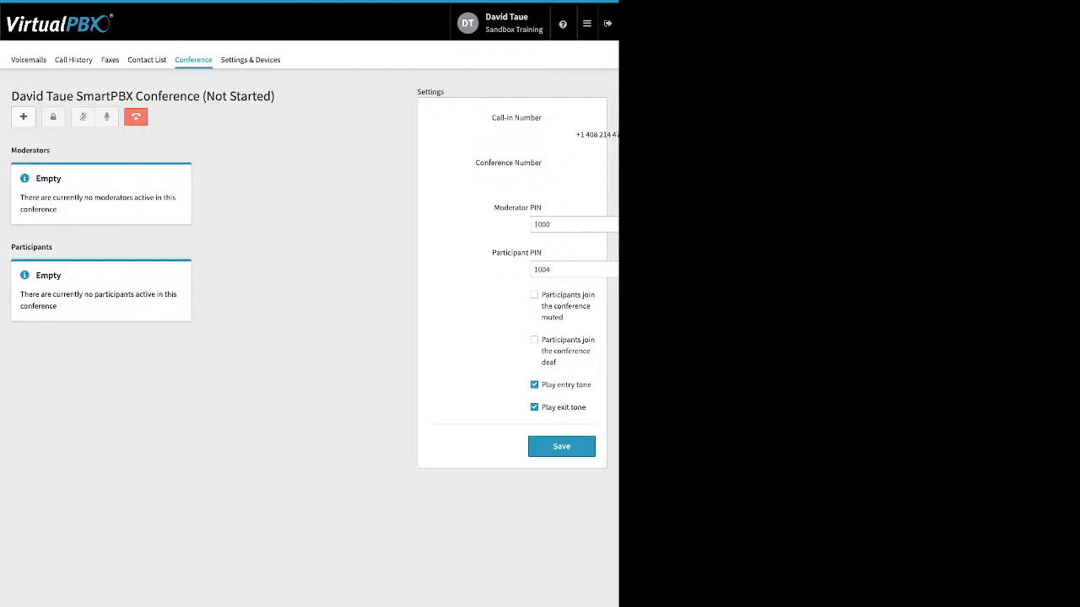
Step: Enable Call Forward in Settings & Devices to view its forwarding options, then return to the Dashboard without saving
click(251, 60)
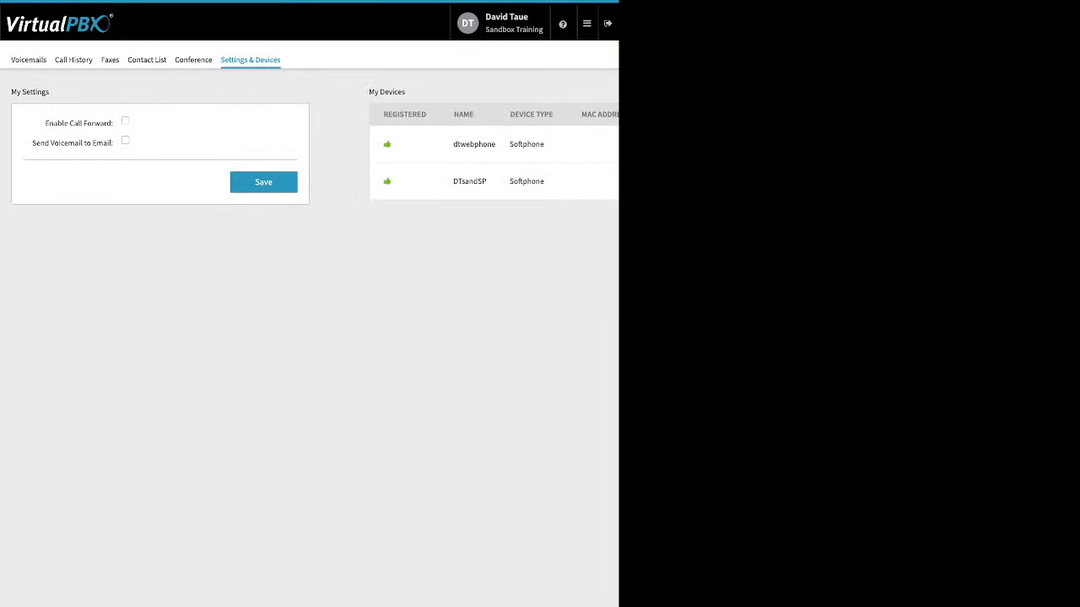
click(125, 121)
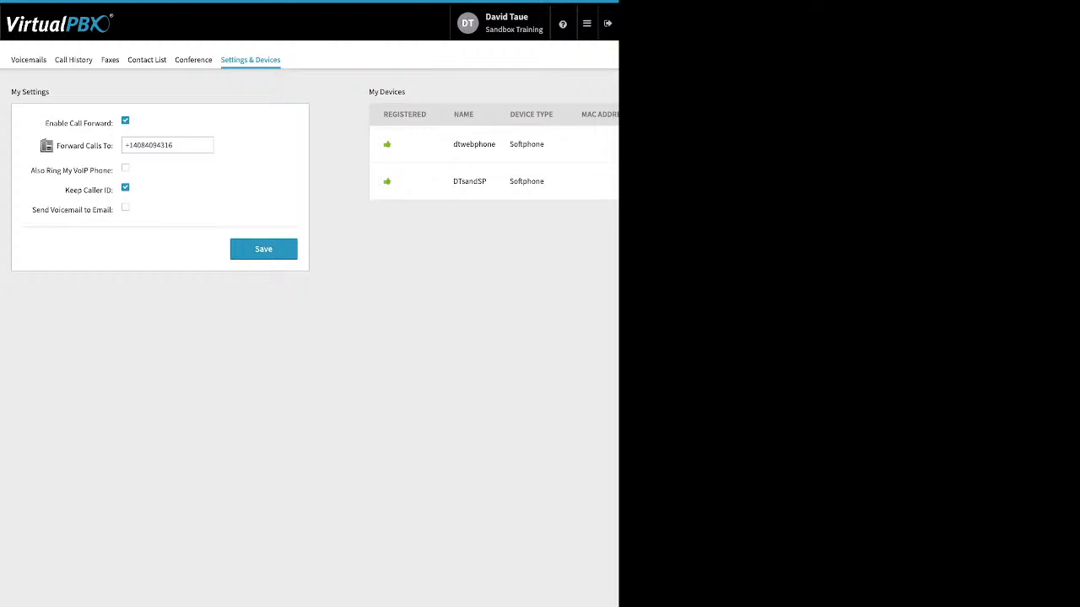
click(587, 23)
click(428, 53)
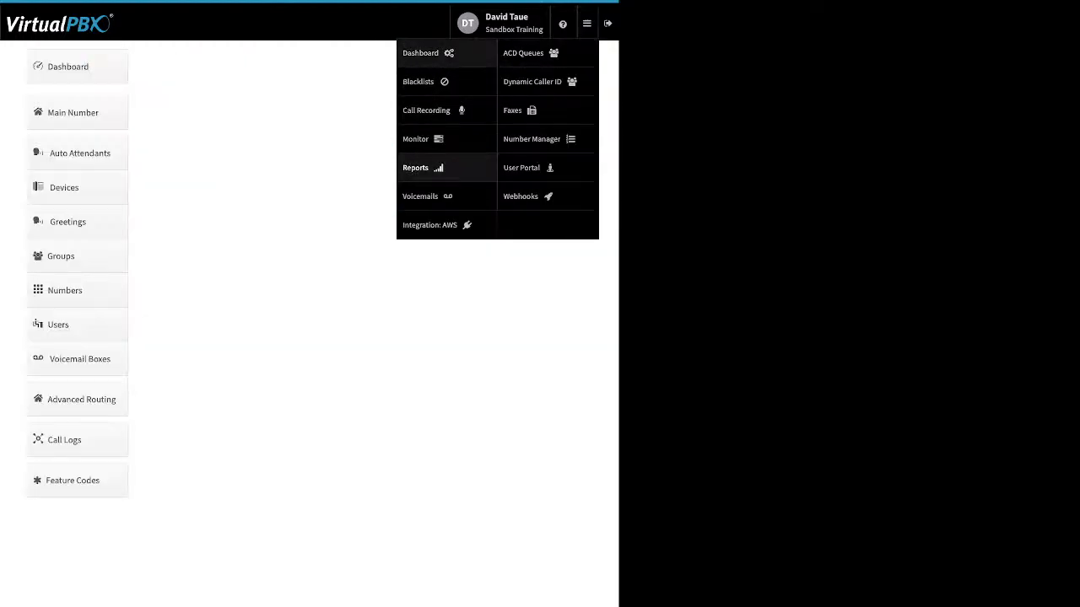